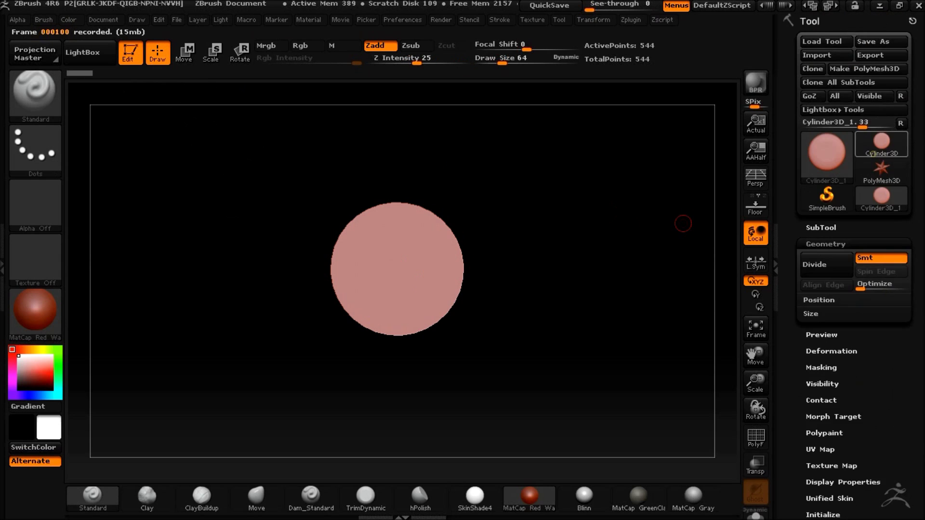
Turn on ShadowBox for the cylinder and clear its initial mask so the planes are empty
{"action": "left_click_drag", "start_coordinate": [906, 385], "coordinate": [906, 352]}
{"action": "left_click", "coordinate": [827, 387]}
{"action": "left_click", "coordinate": [826, 406]}
{"action": "left_click_drag", "start_coordinate": [534, 318], "coordinate": [596, 352], "text": "ctrl"}
{"action": "left_click_drag", "start_coordinate": [755, 382], "coordinate": [755, 388]}
{"action": "key", "text": "f"}
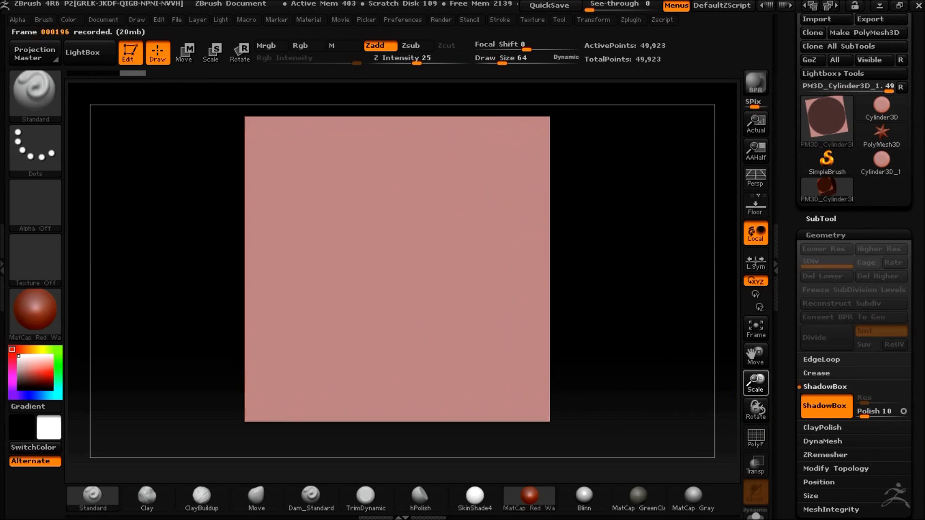
Change the ShadowBox material to MatCap White, then to Flat Color
{"action": "left_click_drag", "start_coordinate": [586, 88], "coordinate": [505, 266]}
{"action": "left_click_drag", "start_coordinate": [679, 254], "coordinate": [592, 252], "text": "shift"}
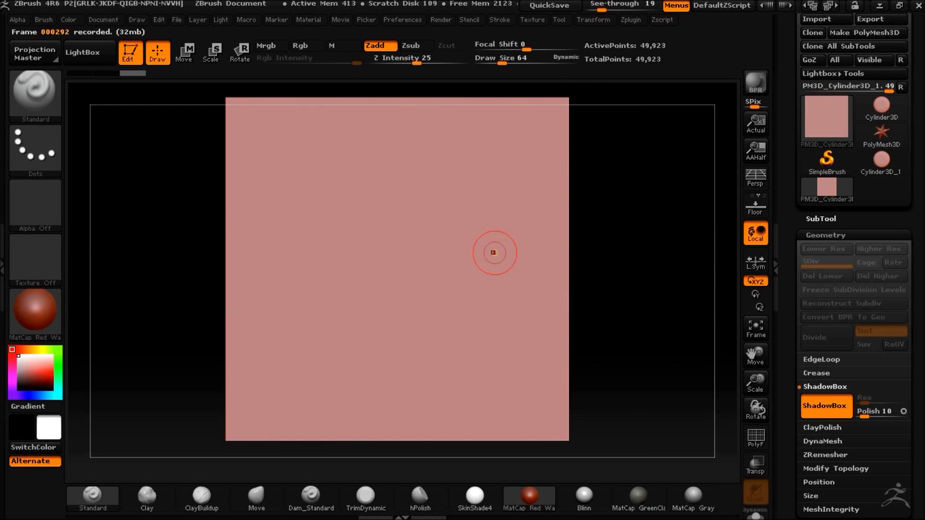
{"action": "left_click_drag", "start_coordinate": [654, 247], "coordinate": [530, 181]}
{"action": "mouse_move", "coordinate": [685, 231]}
{"action": "left_mouse_down", "text": "shift"}
{"action": "mouse_move", "coordinate": [700, 233]}
{"action": "mouse_move", "coordinate": [561, 254]}
{"action": "mouse_move", "coordinate": [597, 257]}
{"action": "left_mouse_up", "text": "shift"}
{"action": "mouse_move", "coordinate": [597, 257]}
{"action": "left_mouse_down", "text": "alt"}
{"action": "mouse_move", "coordinate": [653, 255]}
{"action": "mouse_move", "coordinate": [637, 252]}
{"action": "mouse_move", "coordinate": [681, 243]}
{"action": "left_mouse_up", "text": "alt"}
{"action": "left_click", "coordinate": [35, 313]}
{"action": "left_click", "coordinate": [108, 302]}
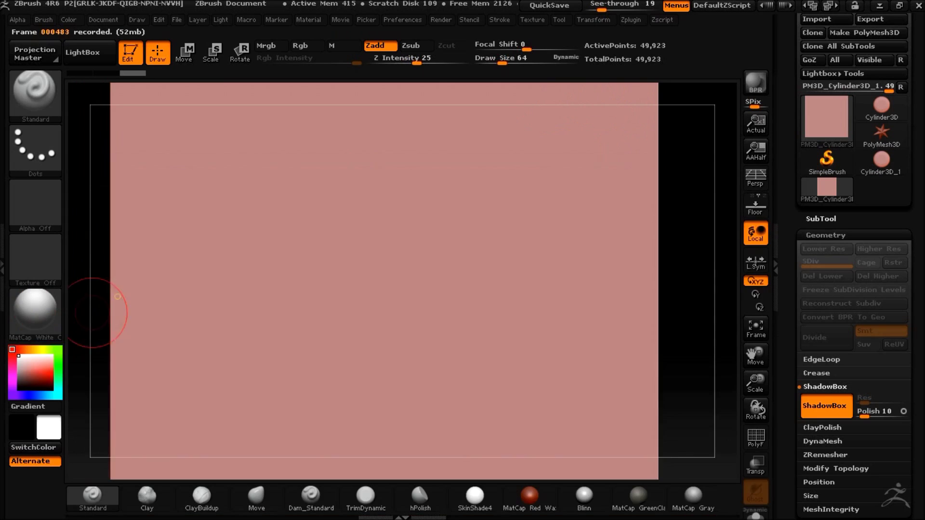
{"action": "left_click", "coordinate": [34, 313]}
{"action": "left_click", "coordinate": [108, 375]}
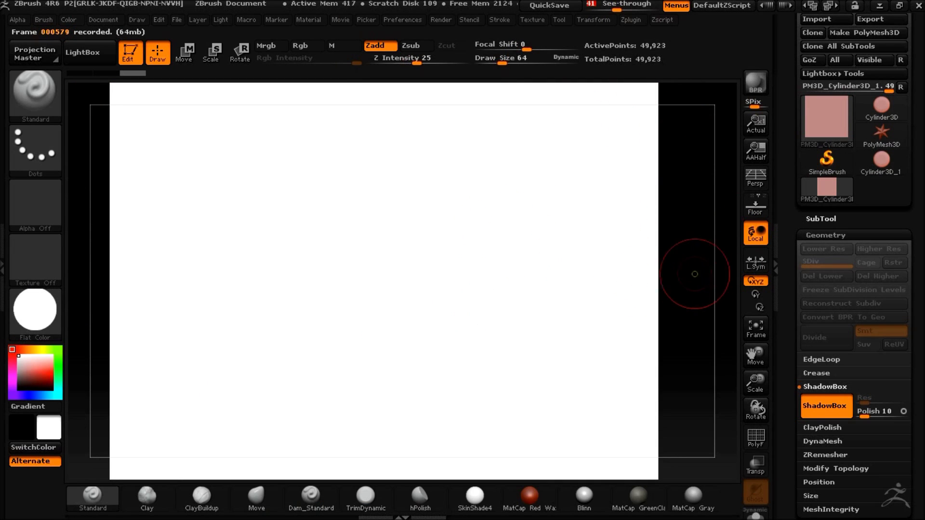
Rebuild the ShadowBox at a higher resolution with Polish at 19 and clear the mask from its planes
{"action": "key", "text": "ctrl"}
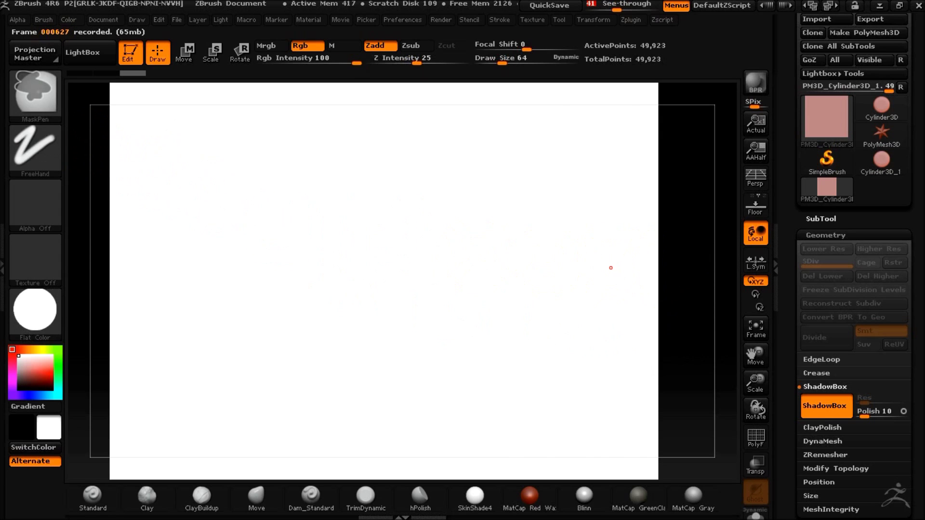
{"action": "left_click", "coordinate": [712, 185], "text": "ctrl"}
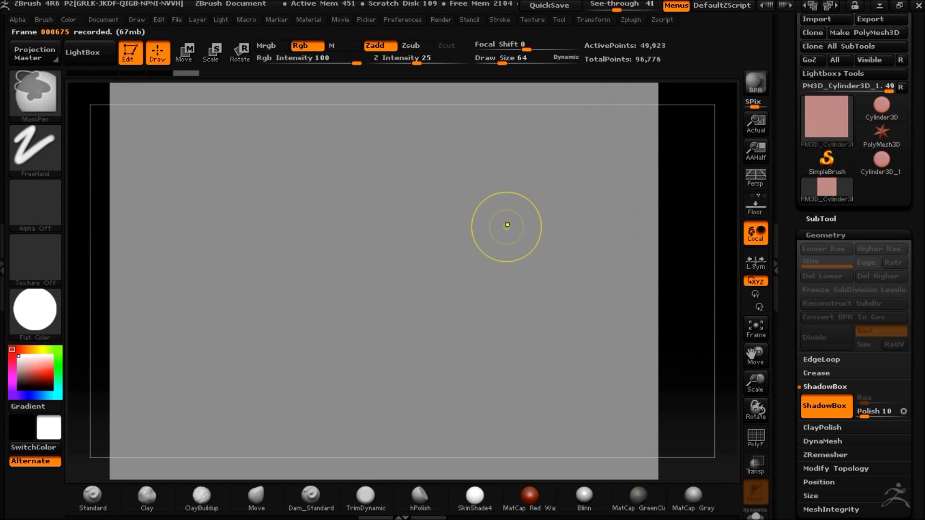
{"action": "left_click", "coordinate": [805, 410]}
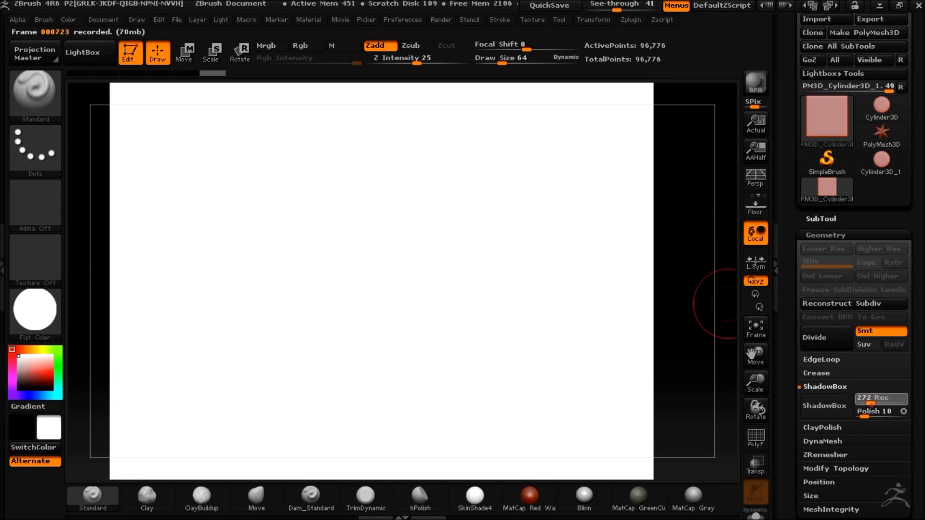
{"action": "left_click_drag", "start_coordinate": [867, 417], "coordinate": [868, 417]}
{"action": "left_click", "coordinate": [827, 407]}
{"action": "left_click_drag", "start_coordinate": [702, 340], "coordinate": [732, 359], "text": "ctrl"}
Mask a large rectangle on the facing ShadowBox plane and trim a shallow strip off its upper rear edge with MaskCurve
{"action": "key", "text": "ctrl"}
{"action": "mouse_move", "coordinate": [262, 223]}
{"action": "left_mouse_down", "text": "ctrl"}
{"action": "mouse_move", "coordinate": [337, 307]}
{"action": "mouse_move", "coordinate": [196, 222]}
{"action": "mouse_move", "coordinate": [376, 331]}
{"action": "mouse_move", "coordinate": [486, 429]}
{"action": "mouse_move", "coordinate": [500, 472]}
{"action": "left_mouse_up", "text": "ctrl"}
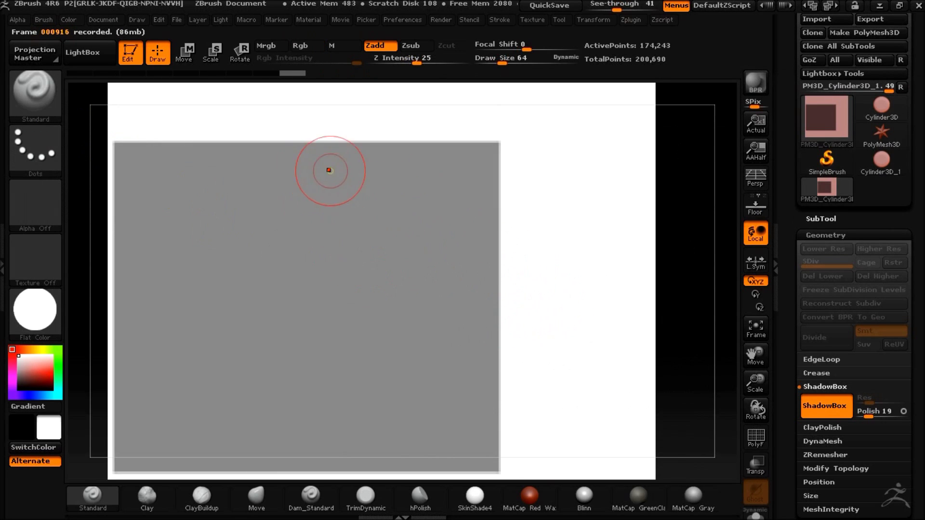
{"action": "left_click_drag", "start_coordinate": [108, 159], "coordinate": [114, 159], "text": "ctrl"}
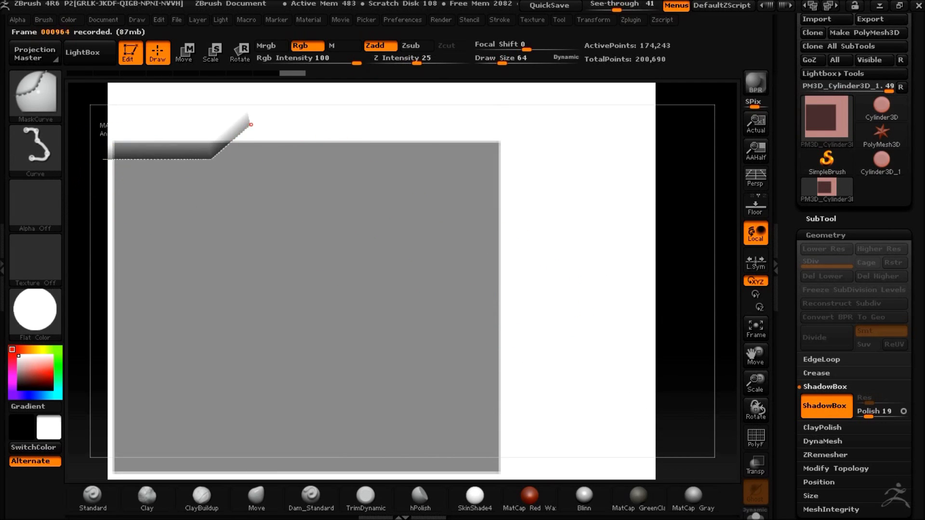
{"action": "left_click_drag", "start_coordinate": [249, 124], "coordinate": [250, 124], "text": "ctrl"}
{"action": "key", "text": "ctrl"}
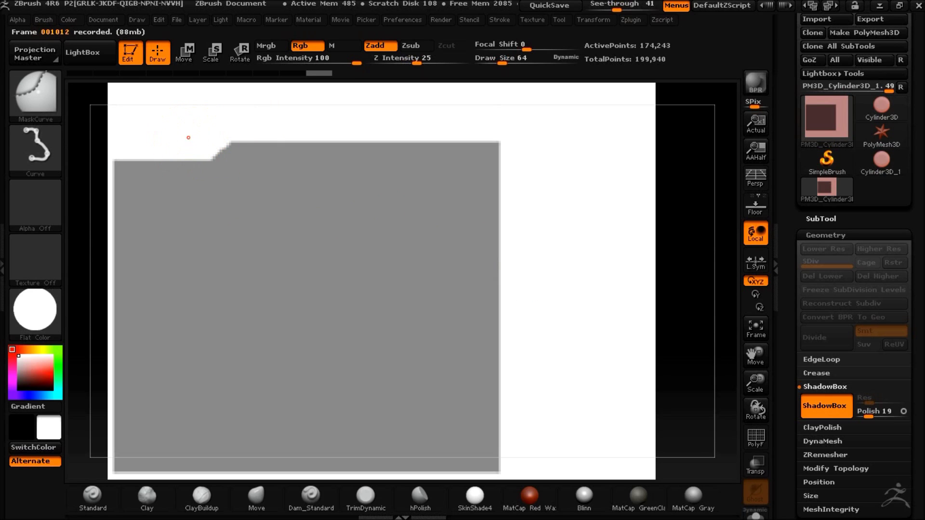
Trim the mask above and below with MaskCurve, leaving a horizontal bar joined to a stock with sloped front edges
{"action": "left_click_drag", "start_coordinate": [231, 220], "coordinate": [578, 220], "text": "ctrl"}
{"action": "key", "text": "ctrl+z"}
{"action": "left_click_drag", "start_coordinate": [230, 218], "coordinate": [536, 220], "text": "ctrl"}
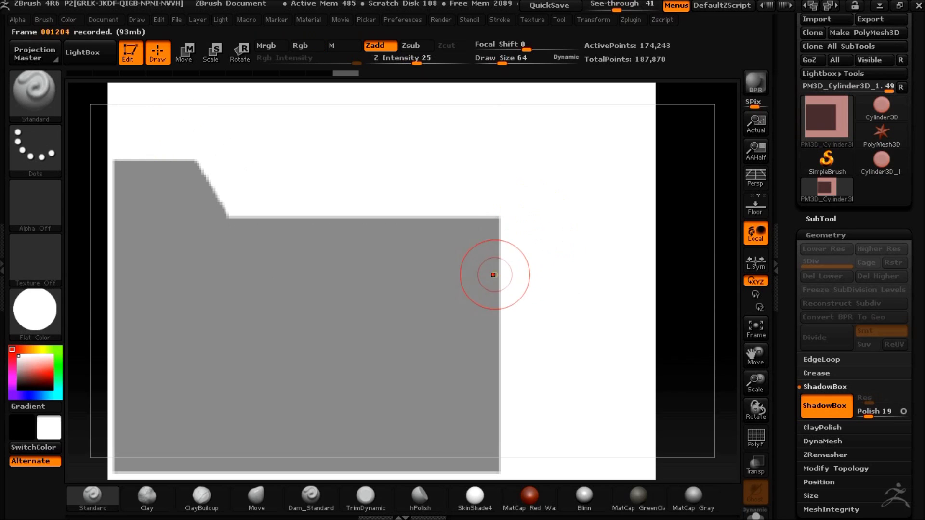
{"action": "key", "text": "ctrl"}
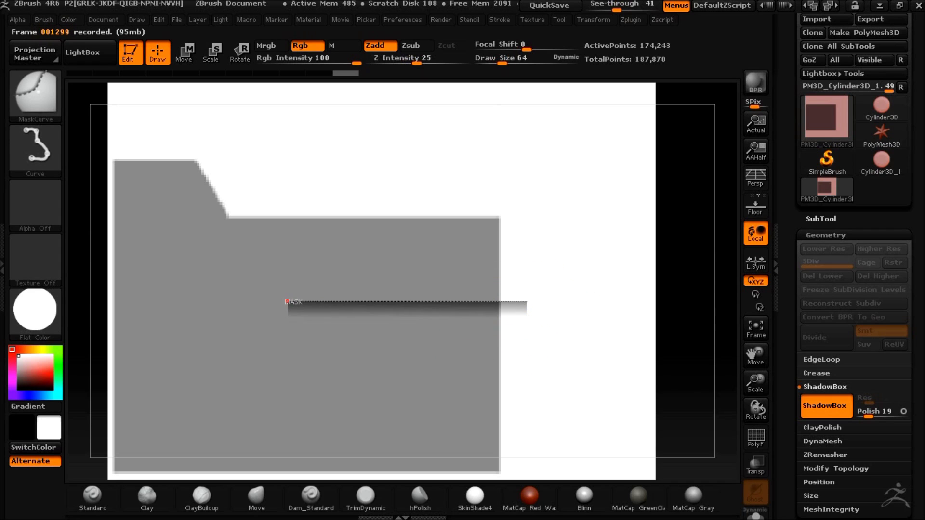
{"action": "left_click_drag", "start_coordinate": [248, 376], "coordinate": [221, 455], "text": "ctrl"}
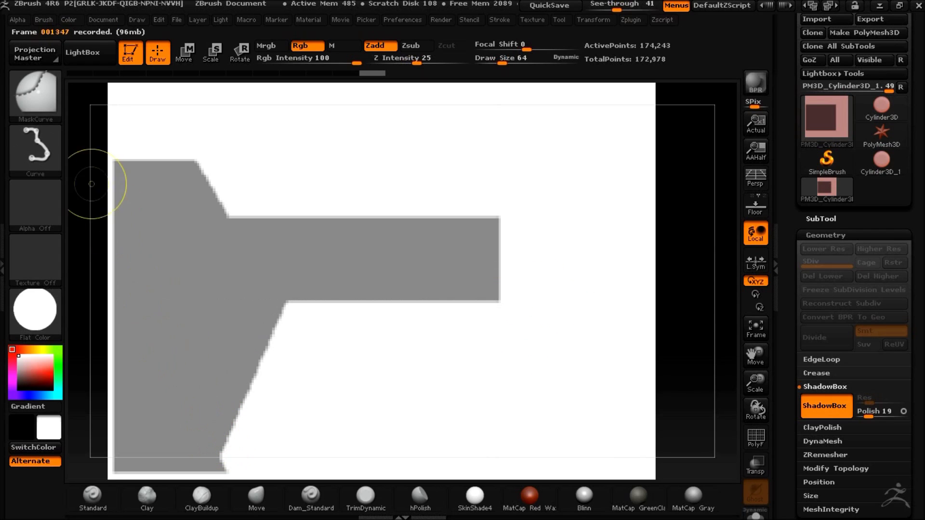
Slant the stock's bottom edge and bevel its rear corners with MaskCurve, undoing the last cut
{"action": "key", "text": "ctrl"}
{"action": "left_click_drag", "start_coordinate": [276, 418], "coordinate": [4, 471], "text": "ctrl"}
{"action": "left_click_drag", "start_coordinate": [168, 453], "coordinate": [99, 376], "text": "ctrl"}
{"action": "left_click_drag", "start_coordinate": [116, 447], "coordinate": [134, 371], "text": "ctrl"}
{"action": "key", "text": "ctrl+z"}
Carve a shallow concave curve into the stock's rear edge with MaskCircle and switch back to MaskCurve
{"action": "left_click", "coordinate": [36, 96], "text": "ctrl"}
{"action": "left_click", "coordinate": [65, 163], "text": "ctrl"}
{"action": "left_click_drag", "start_coordinate": [112, 333], "coordinate": [138, 436], "text": "ctrl"}
{"action": "left_click", "coordinate": [28, 110], "text": "ctrl"}
{"action": "left_click", "coordinate": [119, 165], "text": "ctrl"}
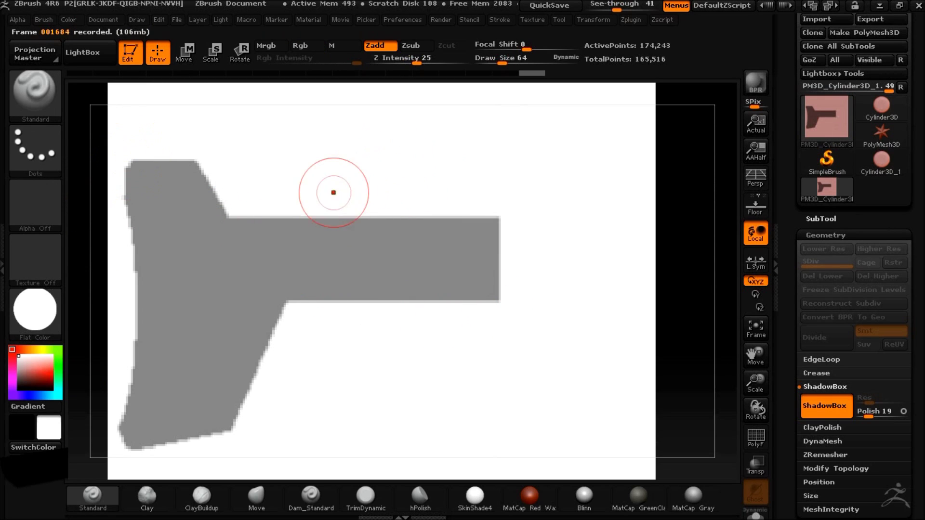
Shape a small notch and step into the stock's sloped lower front edge with MaskCurve
{"action": "key", "text": "ctrl"}
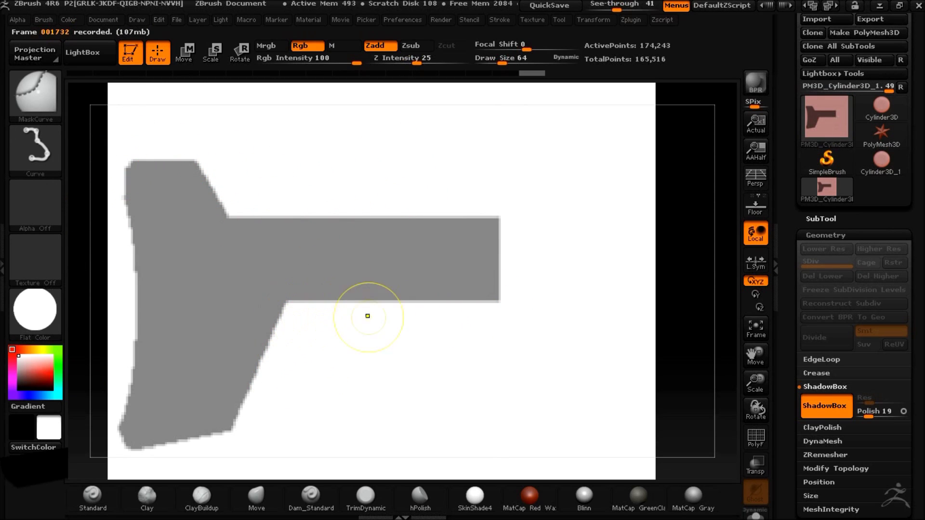
{"action": "key", "text": "ctrl"}
{"action": "left_click_drag", "start_coordinate": [282, 384], "coordinate": [283, 385], "text": "ctrl"}
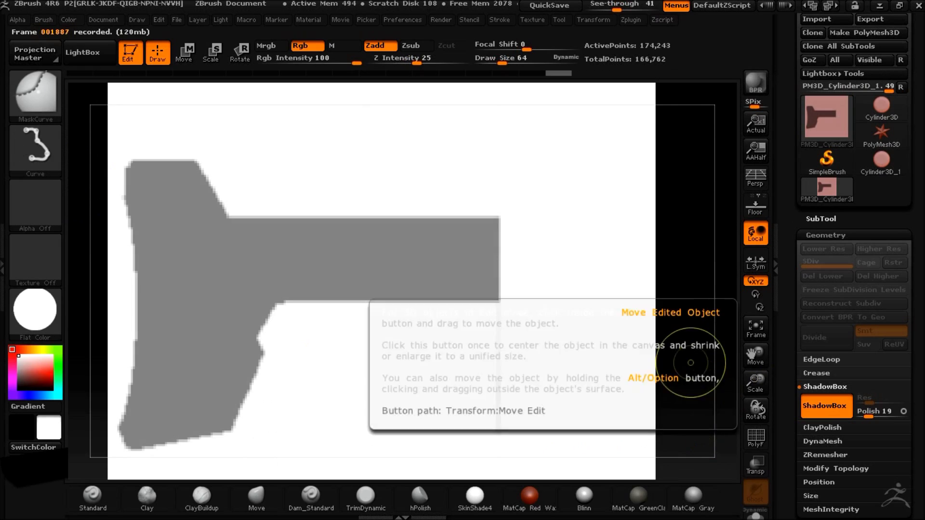
Invert the mask and try to add two small round holes to the stock's lower front with MaskCircle
{"action": "left_click", "coordinate": [673, 150], "text": "ctrl"}
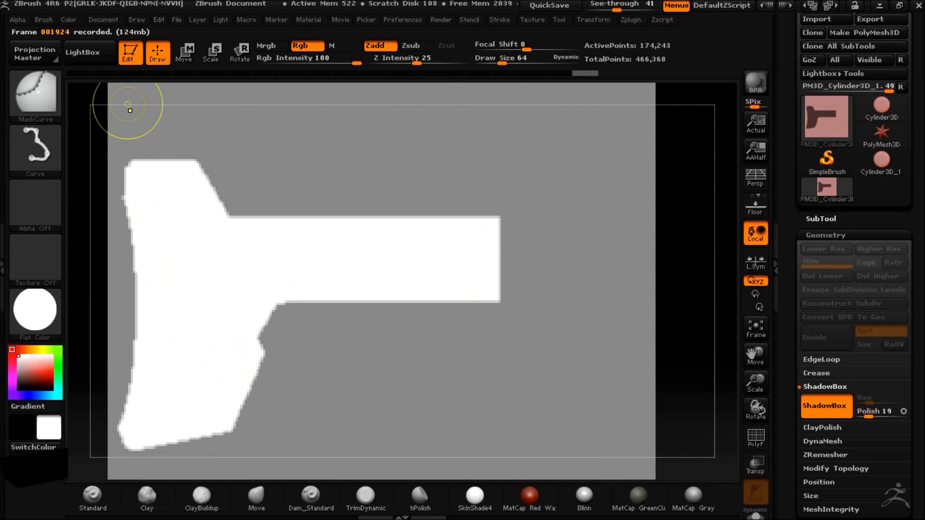
{"action": "left_click", "coordinate": [34, 91], "text": "ctrl"}
{"action": "left_click", "coordinate": [67, 163]}
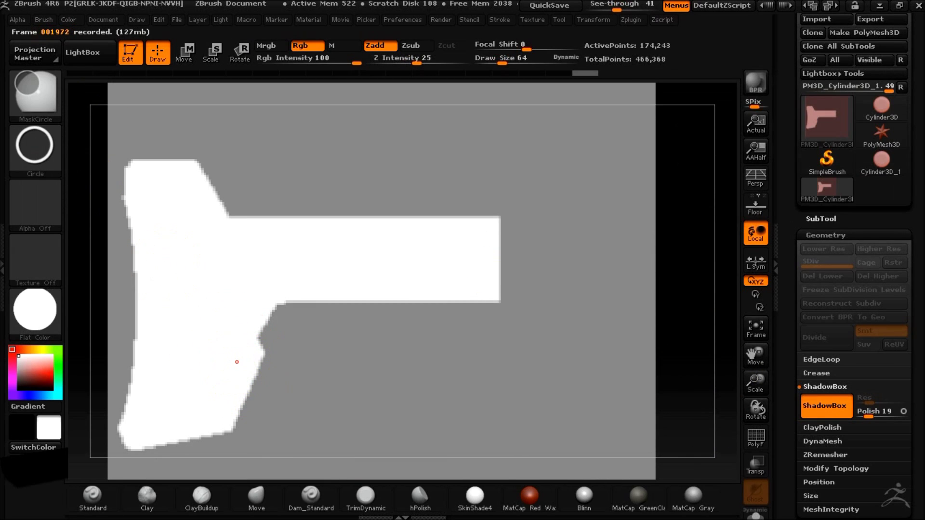
{"action": "left_click", "coordinate": [235, 358], "text": "ctrl"}
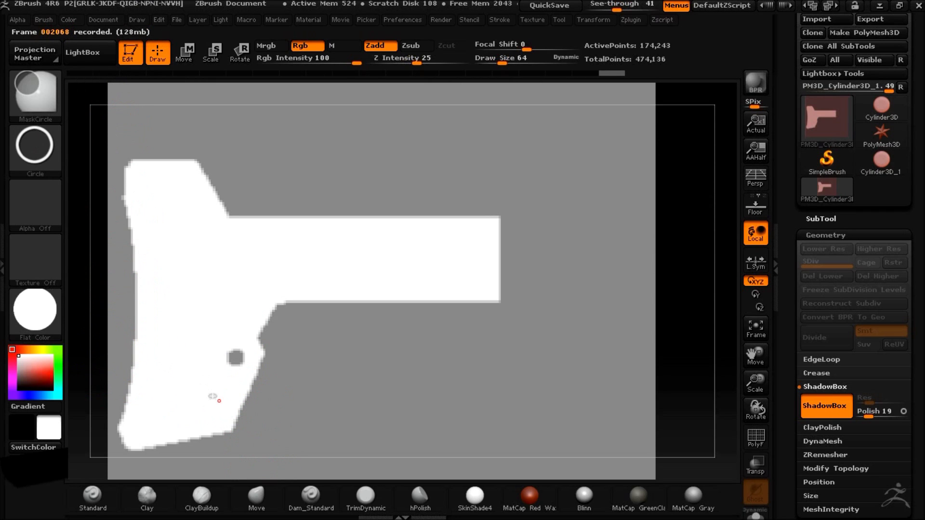
{"action": "left_click_drag", "start_coordinate": [225, 413], "coordinate": [226, 412], "text": "ctrl"}
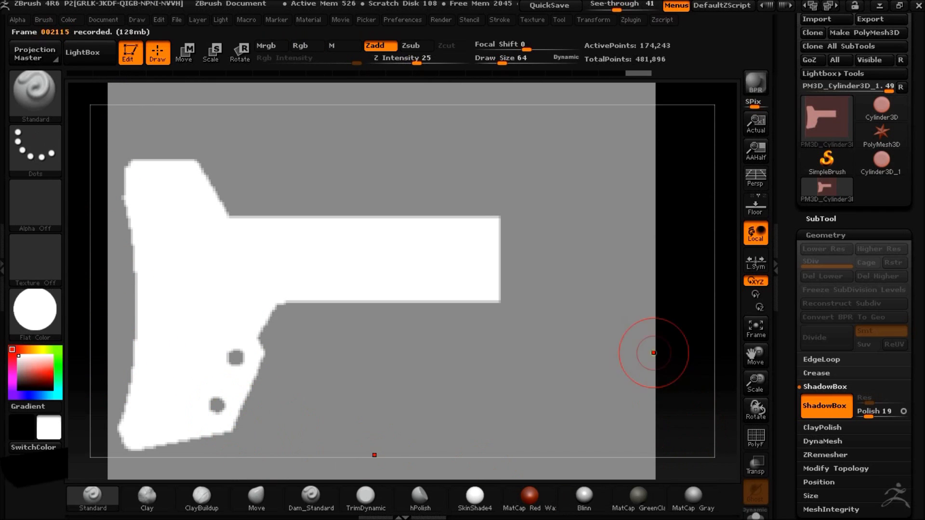
Try to link the two round holes with a rectangular mask drawn on the tilted silhouette
{"action": "mouse_move", "coordinate": [696, 264]}
{"action": "left_mouse_down"}
{"action": "mouse_move", "coordinate": [536, 207]}
{"action": "mouse_move", "coordinate": [462, 207]}
{"action": "mouse_move", "coordinate": [580, 125]}
{"action": "mouse_move", "coordinate": [651, 197]}
{"action": "mouse_move", "coordinate": [671, 271]}
{"action": "mouse_move", "coordinate": [597, 309]}
{"action": "mouse_move", "coordinate": [597, 281]}
{"action": "mouse_move", "coordinate": [610, 341]}
{"action": "mouse_move", "coordinate": [614, 326]}
{"action": "mouse_move", "coordinate": [593, 327]}
{"action": "left_mouse_up"}
{"action": "left_click", "coordinate": [36, 97], "text": "ctrl"}
{"action": "left_click", "coordinate": [263, 165], "text": "ctrl"}
{"action": "mouse_move", "coordinate": [321, 271]}
{"action": "left_mouse_down", "text": "ctrl"}
{"action": "mouse_move", "coordinate": [333, 308]}
{"action": "mouse_move", "coordinate": [361, 296]}
{"action": "left_mouse_up", "text": "ctrl"}
{"action": "key", "text": "ctrl+z"}
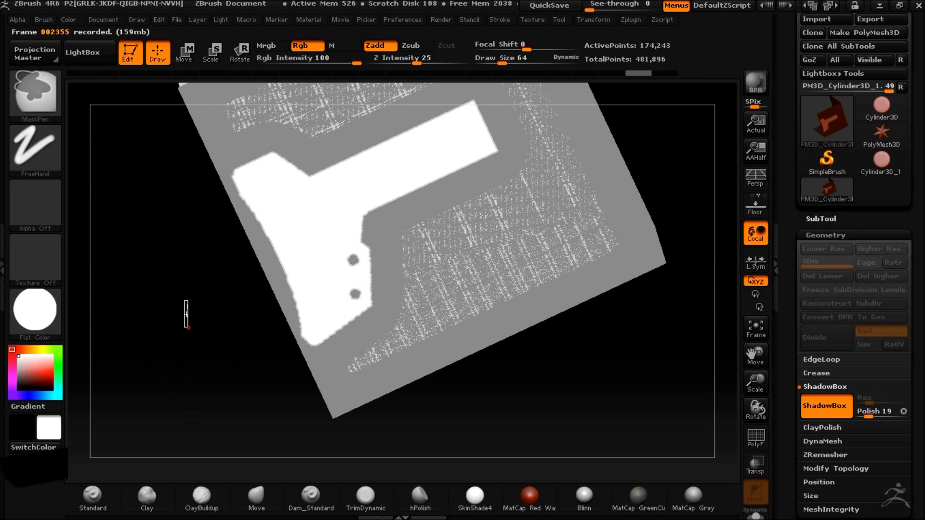
{"action": "left_click_drag", "start_coordinate": [359, 297], "coordinate": [357, 297], "text": "ctrl"}
{"action": "mouse_move", "coordinate": [169, 289]}
{"action": "left_mouse_down", "text": "ctrl"}
{"action": "mouse_move", "coordinate": [208, 365]}
{"action": "mouse_move", "coordinate": [378, 320]}
{"action": "left_mouse_up", "text": "ctrl"}
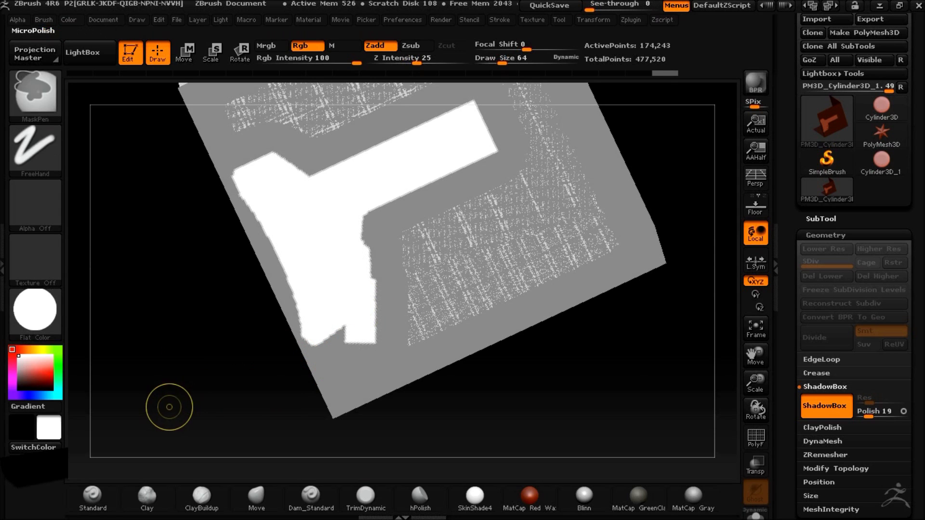
{"action": "key", "text": "ctrl+z"}
{"action": "left_click_drag", "start_coordinate": [182, 319], "coordinate": [605, 380]}
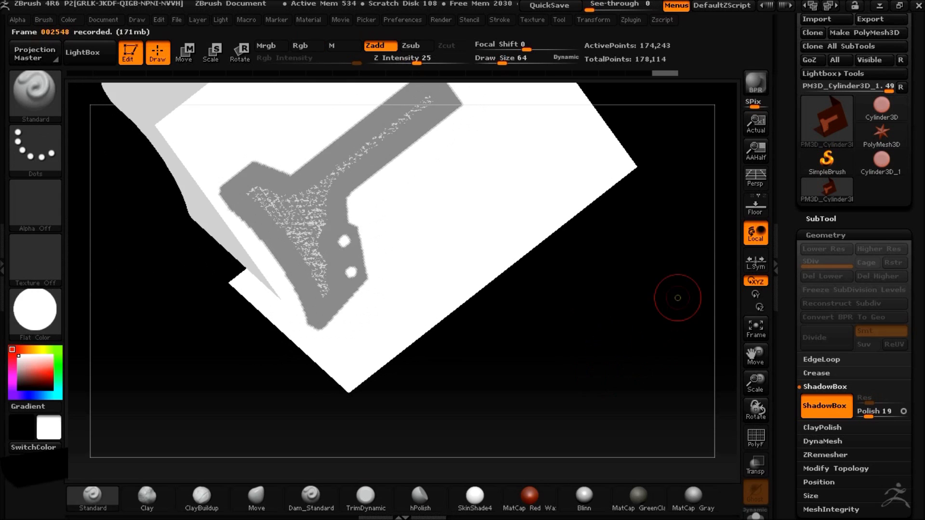
Undo the hole and inversion edits back to the plain stock silhouette mask
{"action": "left_click_drag", "start_coordinate": [675, 317], "coordinate": [656, 367], "text": "shift"}
{"action": "key", "text": "ctrl+z"}
{"action": "key", "text": "ctrl+z"}
{"action": "key", "text": "ctrl+z"}
{"action": "key", "text": "ctrl+z"}
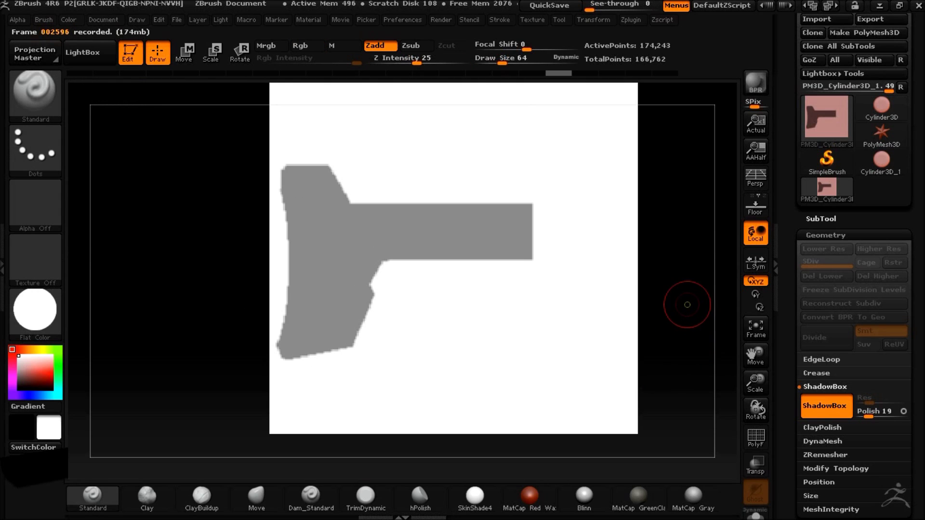
{"action": "left_click", "coordinate": [341, 19]}
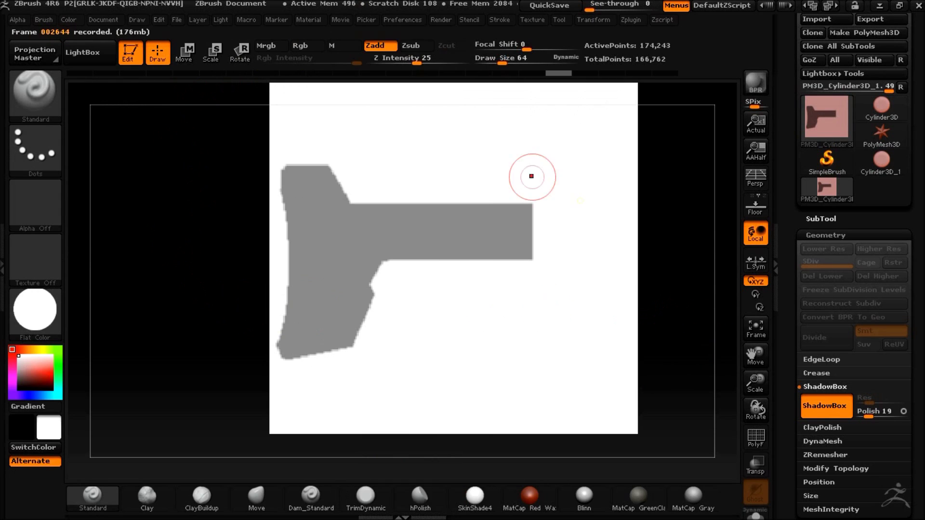
{"action": "left_click", "coordinate": [341, 20]}
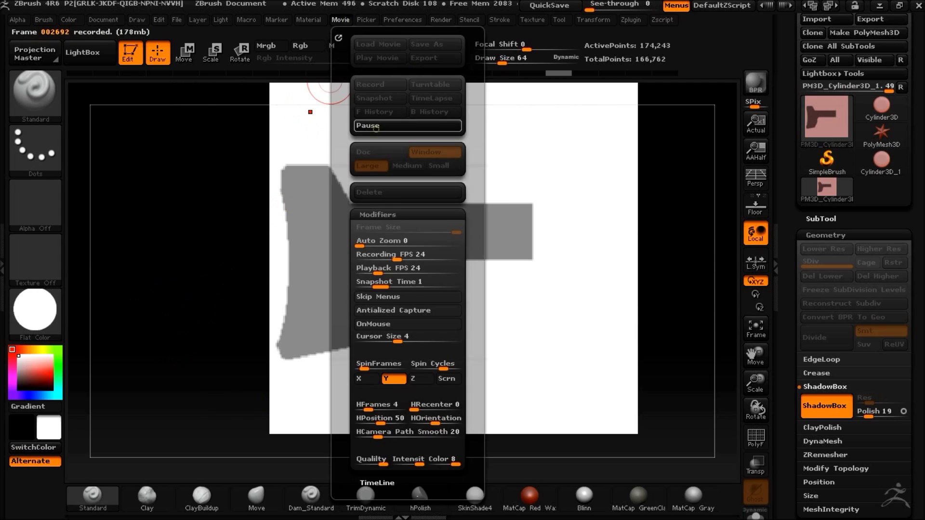
Set See-through to 0 and tilt the ShadowBox until the stock's sloped lower front edge stands nearly upright
{"action": "left_click_drag", "start_coordinate": [189, 288], "coordinate": [643, 388]}
{"action": "left_click_drag", "start_coordinate": [615, 7], "coordinate": [607, 8]}
{"action": "left_click_drag", "start_coordinate": [695, 198], "coordinate": [716, 279], "text": "shift"}
{"action": "left_click_drag", "start_coordinate": [716, 278], "coordinate": [649, 247], "text": "alt"}
{"action": "left_click_drag", "start_coordinate": [657, 282], "coordinate": [672, 292]}
{"action": "left_click", "coordinate": [757, 307]}
{"action": "mouse_move", "coordinate": [642, 264]}
{"action": "left_mouse_down"}
{"action": "mouse_move", "coordinate": [652, 303]}
{"action": "mouse_move", "coordinate": [634, 237]}
{"action": "mouse_move", "coordinate": [682, 229]}
{"action": "left_mouse_up"}
{"action": "mouse_move", "coordinate": [649, 292]}
{"action": "left_mouse_down"}
{"action": "mouse_move", "coordinate": [646, 250]}
{"action": "mouse_move", "coordinate": [605, 291]}
{"action": "mouse_move", "coordinate": [623, 250]}
{"action": "mouse_move", "coordinate": [606, 325]}
{"action": "left_mouse_up"}
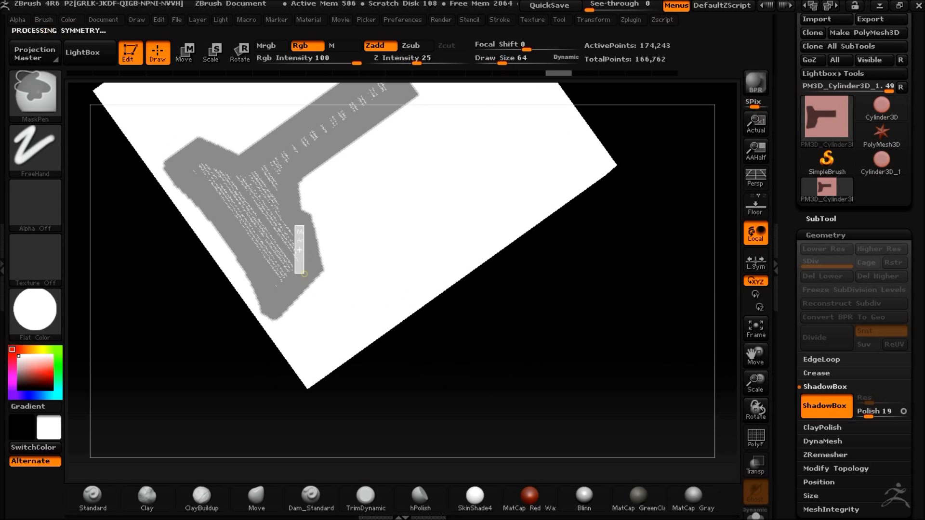
Try to cut two narrow parallel slots out of the mask at the stock's lower front
{"action": "mouse_move", "coordinate": [558, 352]}
{"action": "left_mouse_down"}
{"action": "mouse_move", "coordinate": [574, 320]}
{"action": "mouse_move", "coordinate": [533, 340]}
{"action": "mouse_move", "coordinate": [543, 395]}
{"action": "mouse_move", "coordinate": [450, 386]}
{"action": "left_mouse_up"}
{"action": "key", "text": "ctrl"}
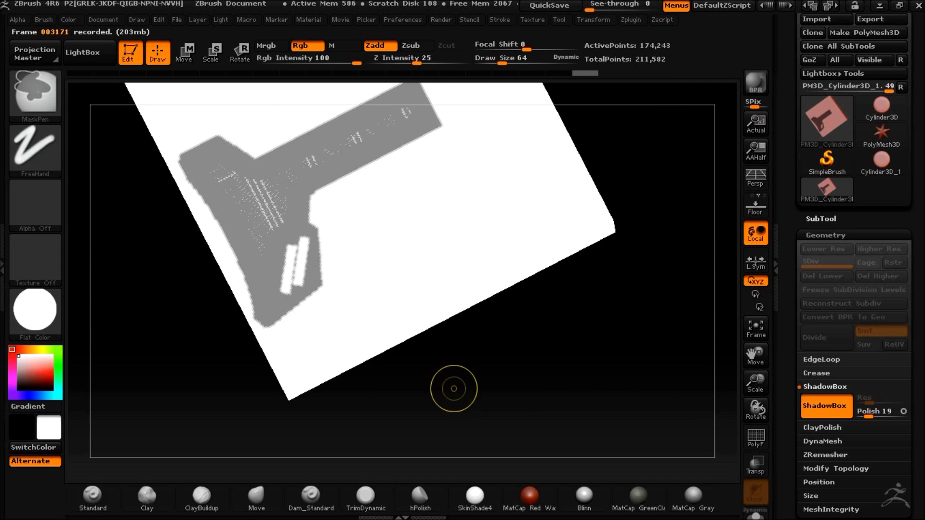
{"action": "key", "text": "ctrl"}
Cut a single narrow rectangular slot out of the mask, parallel to the stock's sloped lower front edge
{"action": "left_click_drag", "start_coordinate": [437, 384], "coordinate": [440, 412]}
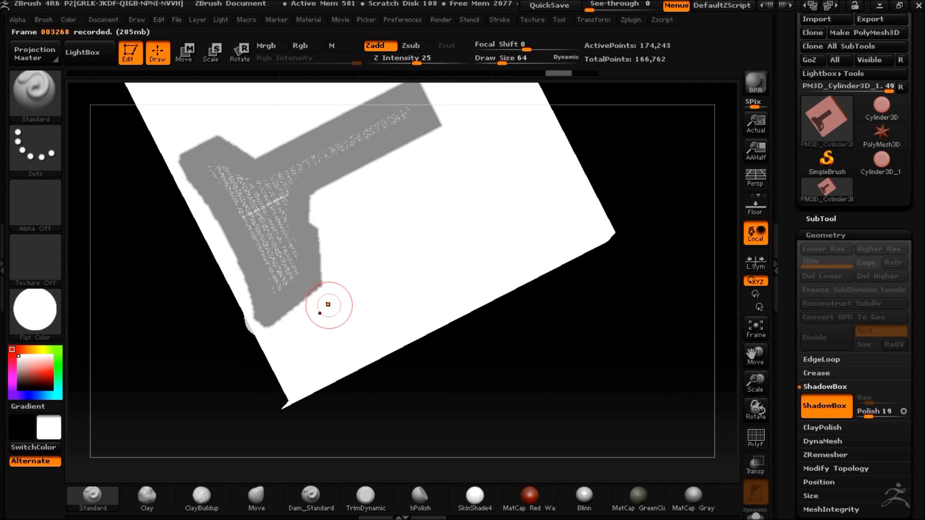
{"action": "left_click_drag", "start_coordinate": [175, 348], "coordinate": [195, 368]}
{"action": "key", "text": "ctrl"}
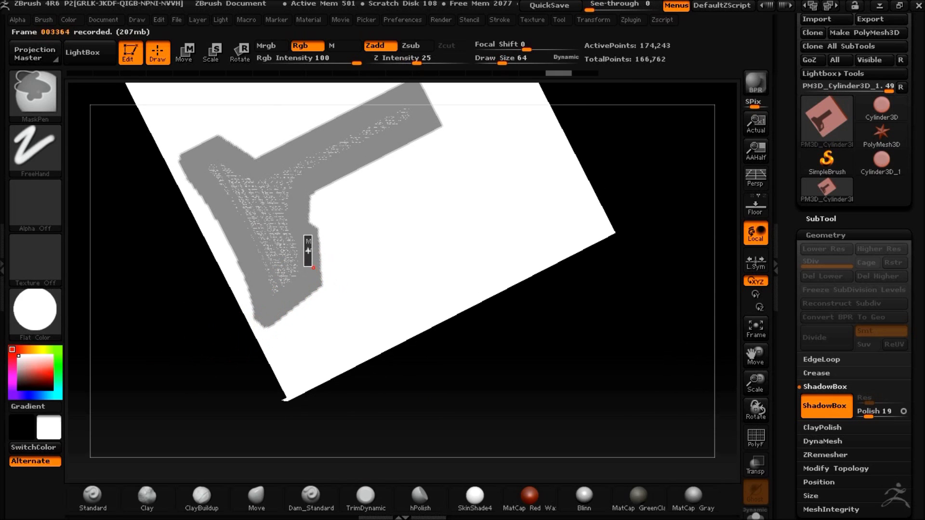
{"action": "mouse_move", "coordinate": [541, 407]}
{"action": "left_mouse_down"}
{"action": "mouse_move", "coordinate": [491, 389]}
{"action": "mouse_move", "coordinate": [471, 429]}
{"action": "left_mouse_up"}
{"action": "key", "text": "ctrl"}
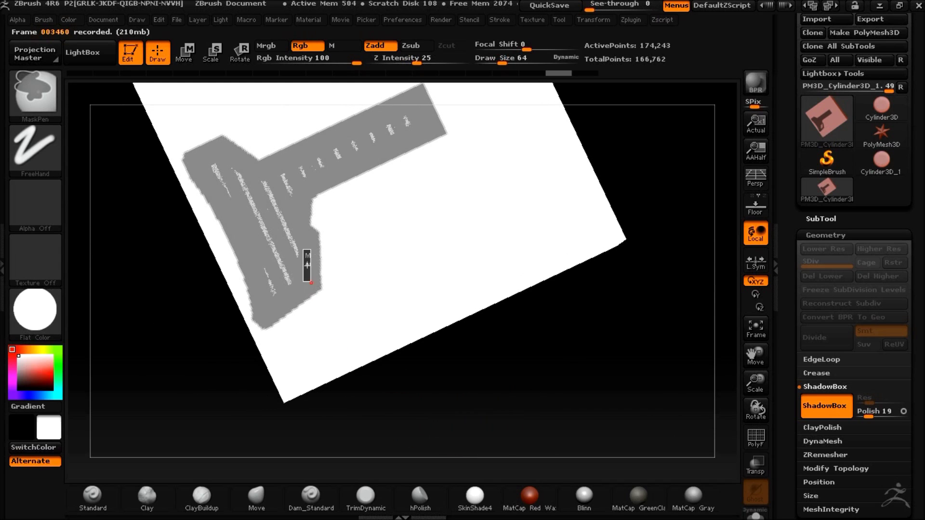
{"action": "left_click_drag", "start_coordinate": [308, 275], "coordinate": [308, 281], "text": "ctrl+alt"}
Set See-through to 41 and assign the MatCap White material to the ShadowBox
{"action": "left_click_drag", "start_coordinate": [648, 7], "coordinate": [606, 8]}
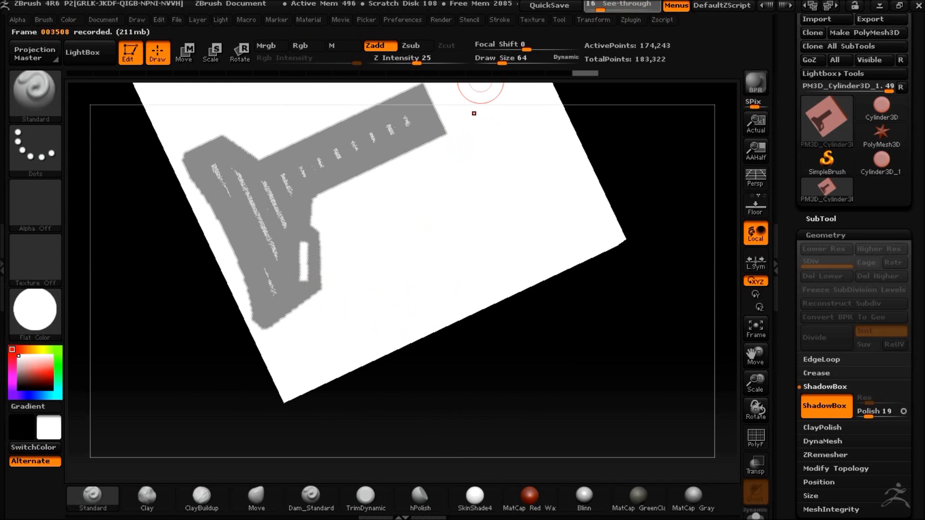
{"action": "left_click_drag", "start_coordinate": [597, 387], "coordinate": [619, 405], "text": "shift"}
{"action": "left_click_drag", "start_coordinate": [647, 300], "coordinate": [671, 285], "text": "alt"}
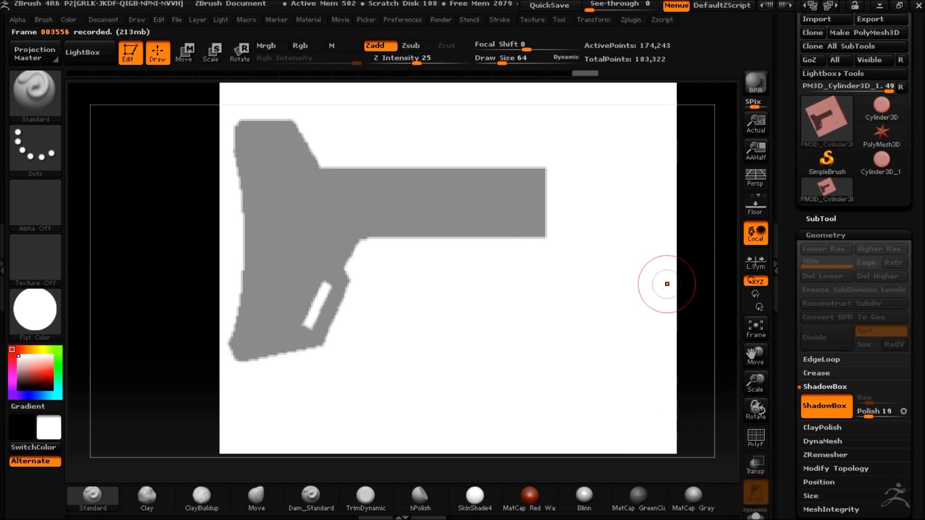
{"action": "left_click_drag", "start_coordinate": [152, 256], "coordinate": [288, 279]}
{"action": "left_click", "coordinate": [43, 315]}
{"action": "left_click", "coordinate": [105, 306]}
Reduce See-through to 0 and face the ShadowBox plane perpendicular to the stock silhouette
{"action": "left_click_drag", "start_coordinate": [424, 298], "coordinate": [458, 306], "text": "shift"}
{"action": "left_click_drag", "start_coordinate": [381, 356], "coordinate": [399, 270], "text": "alt"}
{"action": "left_click_drag", "start_coordinate": [400, 271], "coordinate": [135, 316], "text": "alt"}
{"action": "left_click", "coordinate": [619, 4]}
{"action": "left_click_drag", "start_coordinate": [610, 4], "coordinate": [586, 4]}
{"action": "left_click_drag", "start_coordinate": [689, 247], "coordinate": [618, 247]}
{"action": "left_click_drag", "start_coordinate": [619, 247], "coordinate": [687, 262], "text": "alt"}
{"action": "left_click_drag", "start_coordinate": [687, 263], "coordinate": [646, 241], "text": "alt"}
Try to mask a tall, narrow centred rectangle on the perpendicular plane to set the stock's thickness
{"action": "key", "text": "ctrl"}
{"action": "left_click_drag", "start_coordinate": [146, 285], "coordinate": [417, 355]}
{"action": "mouse_move", "coordinate": [616, 206]}
{"action": "left_mouse_down", "text": "ctrl"}
{"action": "mouse_move", "coordinate": [429, 261]}
{"action": "mouse_move", "coordinate": [457, 372]}
{"action": "left_mouse_up", "text": "ctrl"}
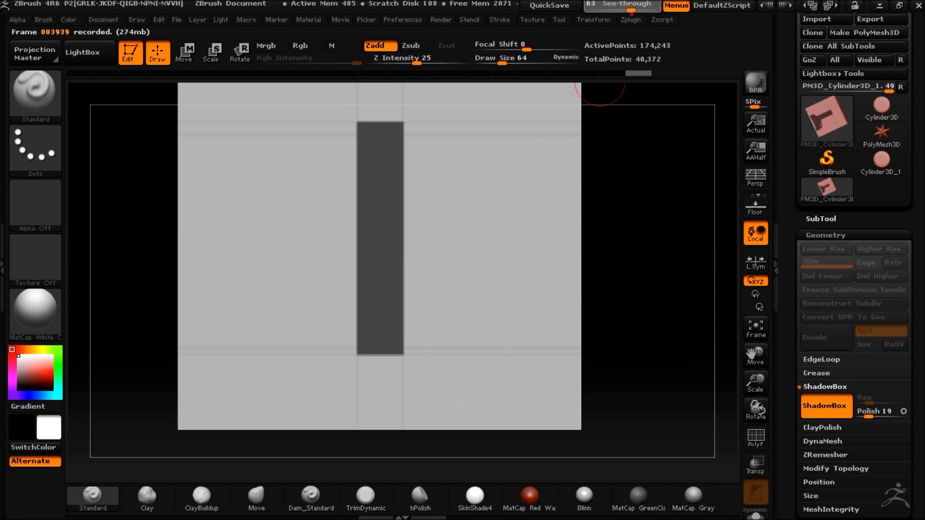
Undo the narrow rectangle and mask a slightly wider vertical one on the perpendicular plane for the stock's thickness
{"action": "key", "text": "ctrl+z"}
{"action": "left_click_drag", "start_coordinate": [468, 217], "coordinate": [479, 370], "text": "ctrl"}
{"action": "mouse_move", "coordinate": [665, 211]}
{"action": "left_mouse_down"}
{"action": "mouse_move", "coordinate": [668, 321]}
{"action": "mouse_move", "coordinate": [610, 242]}
{"action": "mouse_move", "coordinate": [644, 239]}
{"action": "mouse_move", "coordinate": [615, 228]}
{"action": "mouse_move", "coordinate": [624, 266]}
{"action": "mouse_move", "coordinate": [603, 287]}
{"action": "left_mouse_up"}
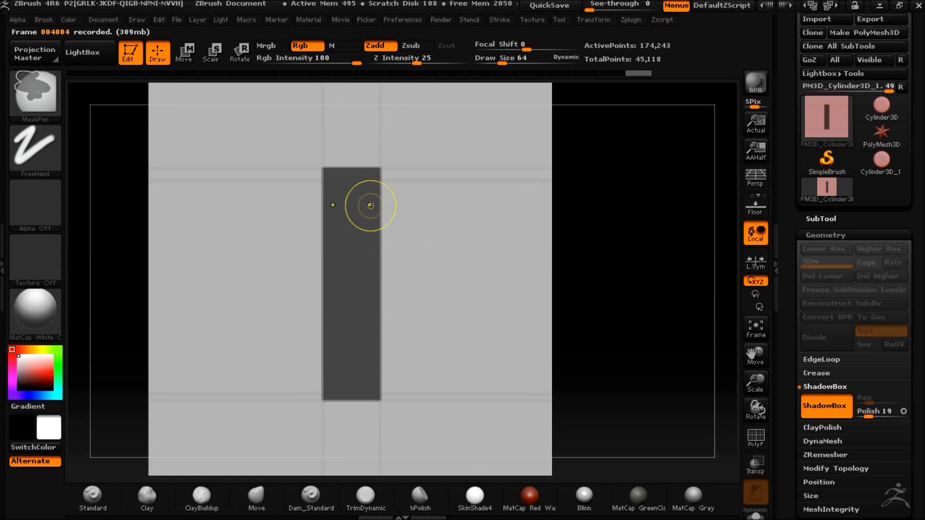
Unmask the upper part of the vertical strip on the perpendicular plane to shorten it
{"action": "mouse_move", "coordinate": [325, 175]}
{"action": "left_mouse_down", "text": "ctrl"}
{"action": "mouse_move", "coordinate": [335, 167]}
{"action": "mouse_move", "coordinate": [319, 225]}
{"action": "left_mouse_up", "text": "ctrl"}
{"action": "key", "text": "ctrl+z"}
{"action": "left_click", "coordinate": [36, 94], "text": "ctrl"}
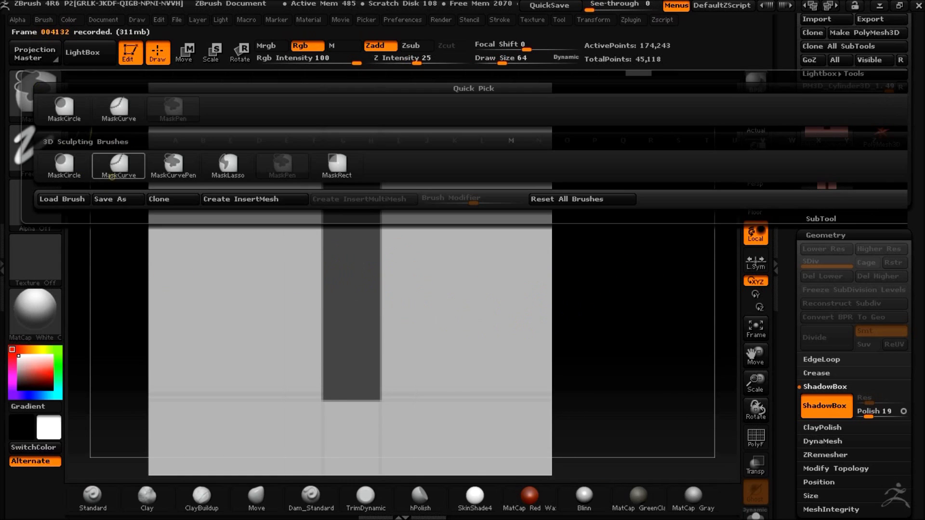
{"action": "mouse_move", "coordinate": [121, 159]}
{"action": "left_mouse_down", "text": "ctrl"}
{"action": "mouse_move", "coordinate": [232, 210]}
{"action": "mouse_move", "coordinate": [388, 206]}
{"action": "left_mouse_up", "text": "ctrl"}
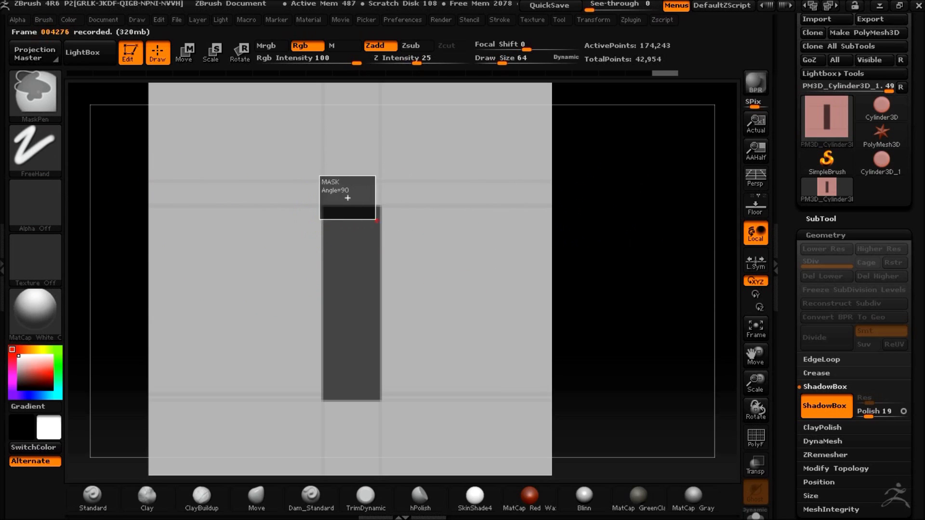
{"action": "left_click_drag", "start_coordinate": [386, 231], "coordinate": [386, 235], "text": "ctrl+alt"}
Set the MaskPen to a DragRect stroke with Alpha 14 and mask a circle that rounds the strip's upper end
{"action": "left_click", "coordinate": [39, 155], "text": "ctrl"}
{"action": "left_click", "coordinate": [162, 162]}
{"action": "left_click", "coordinate": [35, 203]}
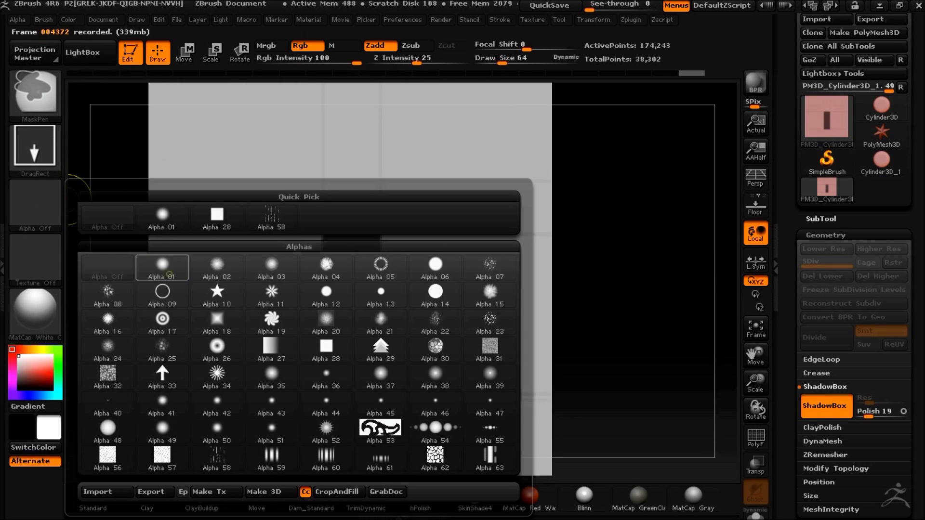
{"action": "left_click", "coordinate": [435, 294]}
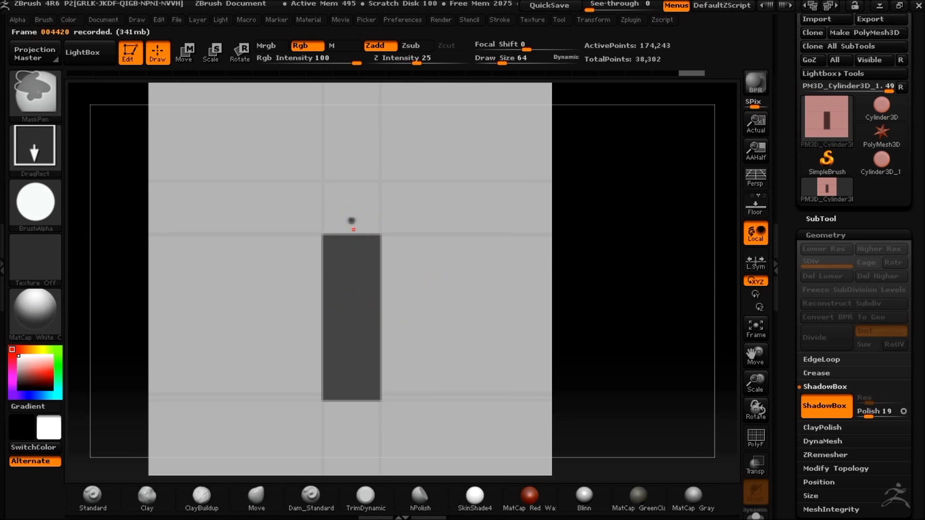
{"action": "left_click_drag", "start_coordinate": [588, 275], "coordinate": [598, 83]}
{"action": "left_click_drag", "start_coordinate": [640, 16], "coordinate": [589, 14]}
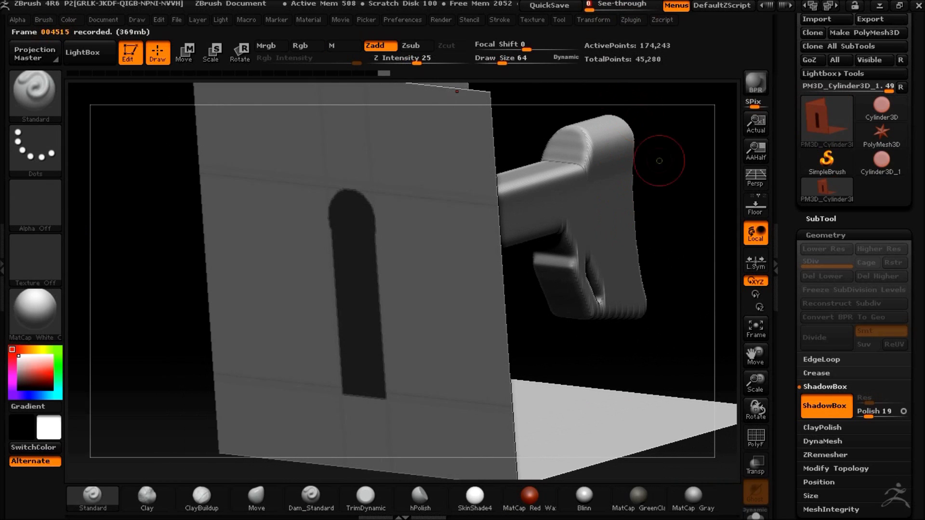
Try to reshape the strip's lower end with the circular MaskPen alpha on the perpendicular plane, and undo the attempts
{"action": "left_click_drag", "start_coordinate": [697, 218], "coordinate": [674, 263], "text": "shift"}
{"action": "left_click_drag", "start_coordinate": [641, 316], "coordinate": [656, 273], "text": "alt"}
{"action": "key", "text": "ctrl"}
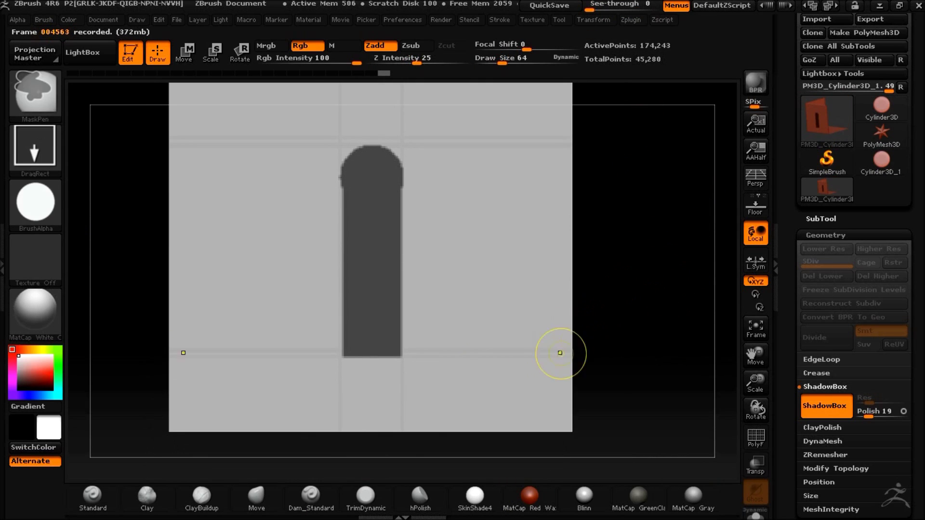
{"action": "left_click_drag", "start_coordinate": [377, 337], "coordinate": [393, 380], "text": "ctrl+alt"}
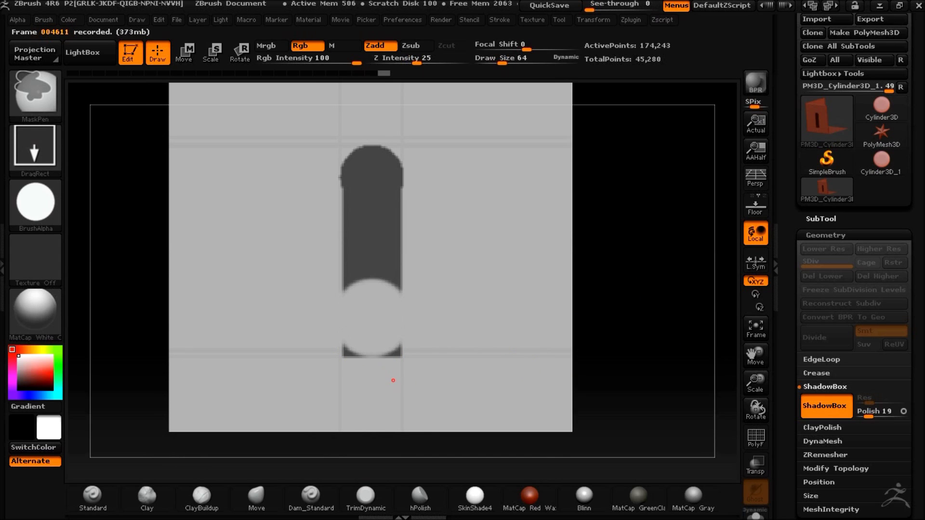
{"action": "key", "text": "ctrl+z"}
{"action": "left_click", "coordinate": [35, 91], "text": "ctrl"}
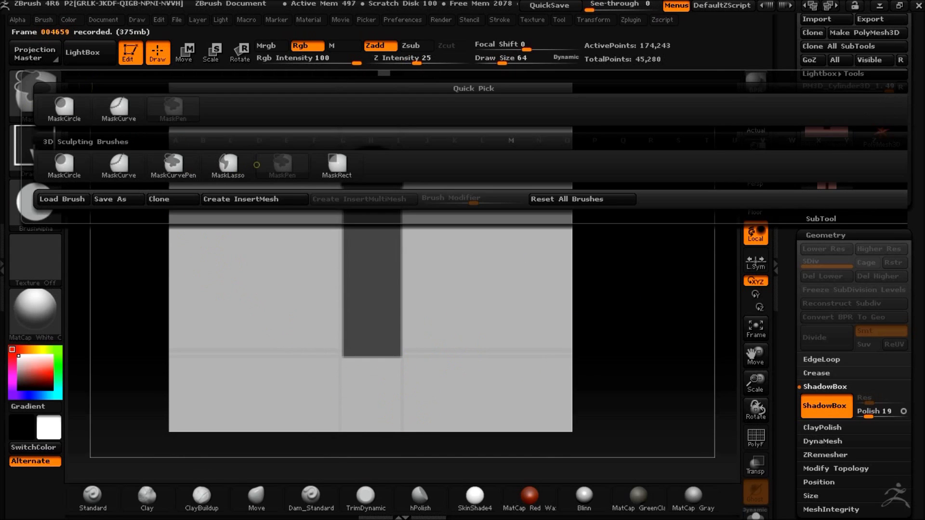
{"action": "left_click", "coordinate": [282, 163]}
{"action": "left_click", "coordinate": [244, 188]}
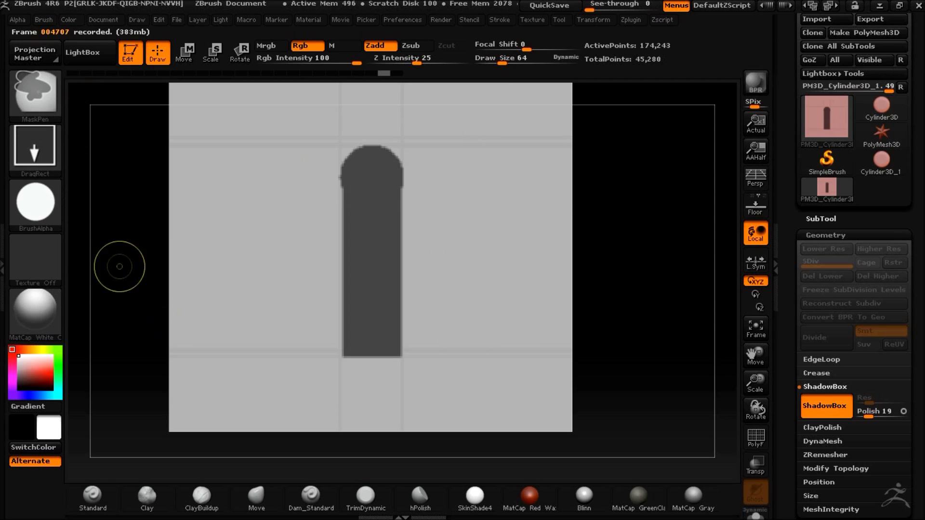
{"action": "left_click_drag", "start_coordinate": [363, 348], "coordinate": [413, 372], "text": "ctrl"}
{"action": "key", "text": "ctrl+z"}
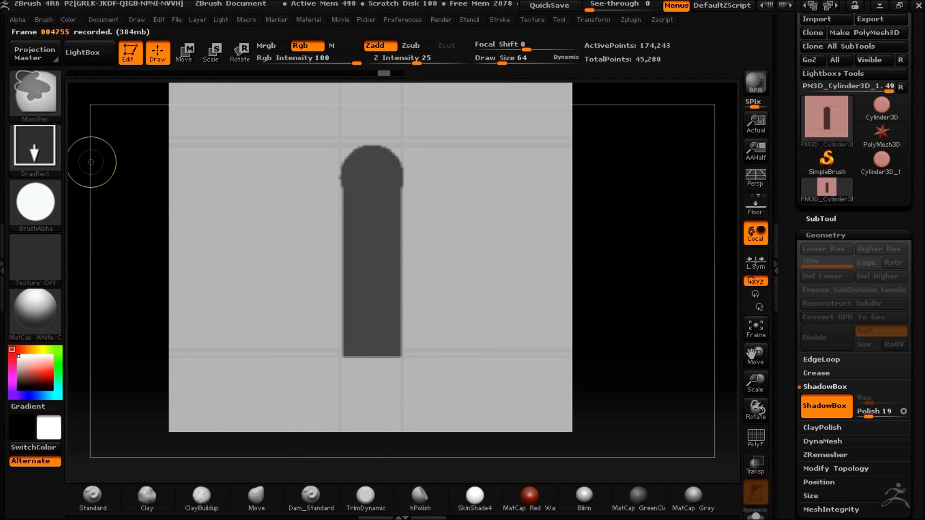
Unmask a rectangle at the strip's lower end with the MaskRect brush to shorten it
{"action": "left_click", "coordinate": [34, 96], "text": "ctrl"}
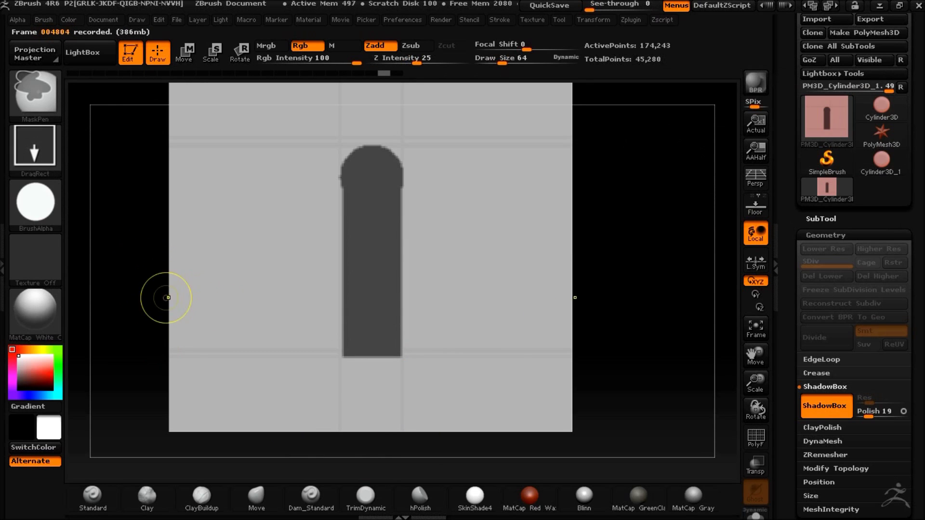
{"action": "left_click", "coordinate": [33, 96], "text": "ctrl"}
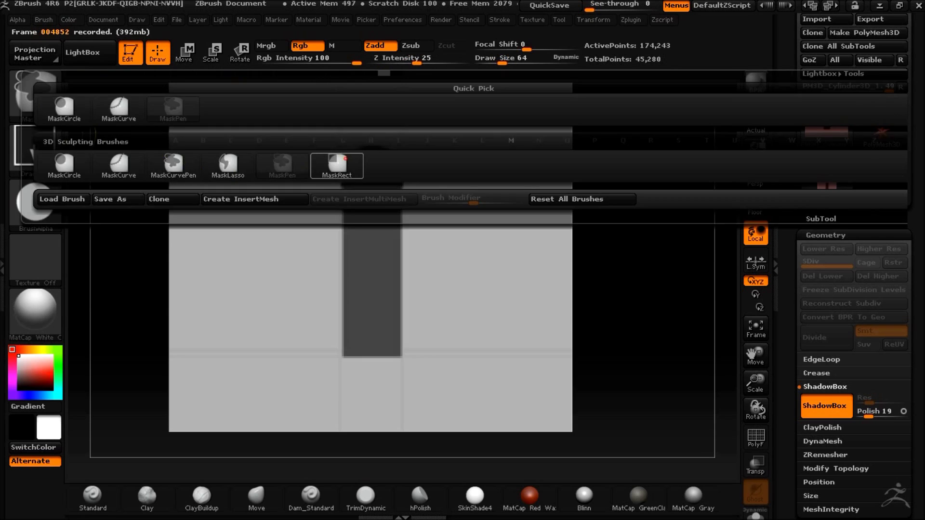
{"action": "left_click", "coordinate": [337, 166]}
{"action": "left_click_drag", "start_coordinate": [338, 302], "coordinate": [378, 347], "text": "ctrl"}
{"action": "mouse_move", "coordinate": [658, 300]}
{"action": "left_mouse_down"}
{"action": "mouse_move", "coordinate": [621, 294]}
{"action": "mouse_move", "coordinate": [668, 304]}
{"action": "left_mouse_up"}
Mask a circle over the strip's lower end with the MaskPen and inspect the resulting stock shape
{"action": "left_click", "coordinate": [44, 97], "text": "ctrl"}
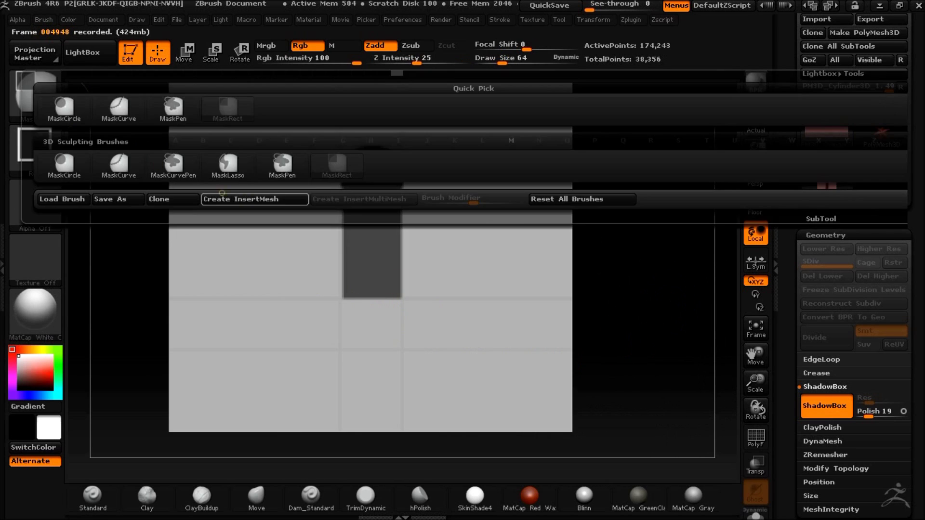
{"action": "left_click", "coordinate": [282, 164]}
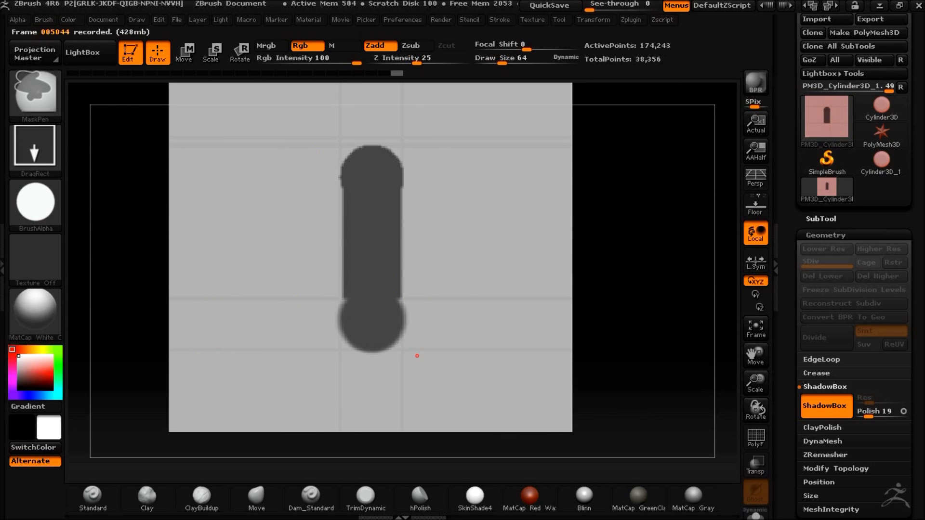
{"action": "mouse_move", "coordinate": [644, 320]}
{"action": "left_mouse_down"}
{"action": "mouse_move", "coordinate": [626, 308]}
{"action": "mouse_move", "coordinate": [649, 313]}
{"action": "left_mouse_up"}
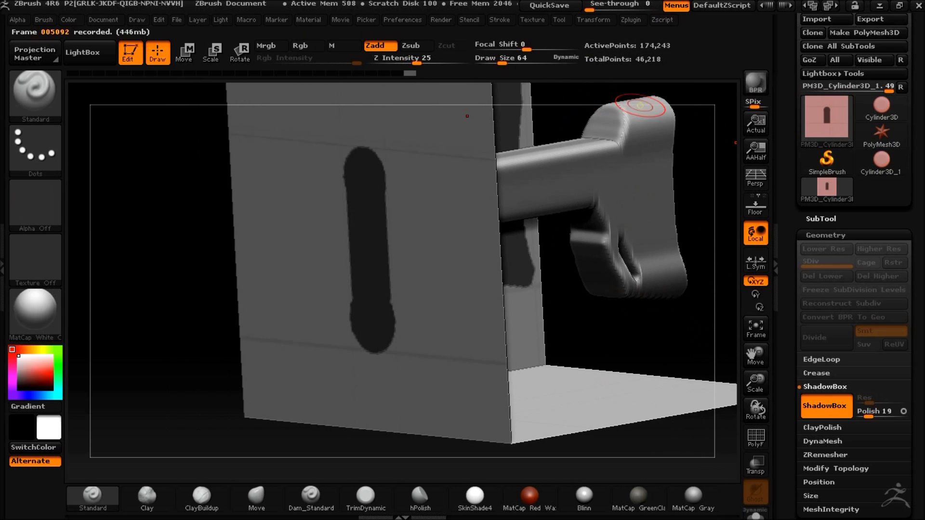
{"action": "left_click_drag", "start_coordinate": [702, 153], "coordinate": [455, 307]}
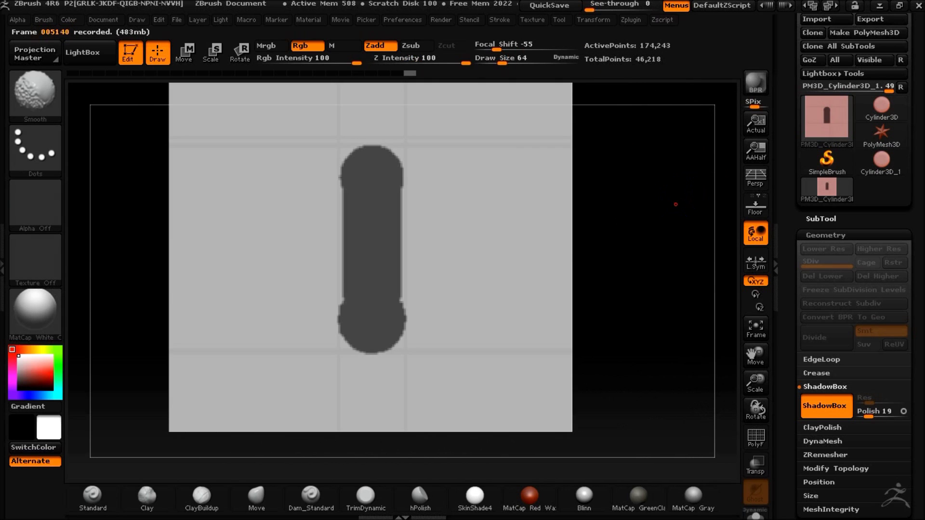
Undo the circle and the shortening at the strip's lower end
{"action": "left_click_drag", "start_coordinate": [382, 350], "coordinate": [416, 377], "text": "ctrl"}
{"action": "mouse_move", "coordinate": [675, 299]}
{"action": "left_mouse_down"}
{"action": "mouse_move", "coordinate": [627, 289]}
{"action": "mouse_move", "coordinate": [590, 236]}
{"action": "mouse_move", "coordinate": [587, 273]}
{"action": "mouse_move", "coordinate": [574, 284]}
{"action": "mouse_move", "coordinate": [607, 283]}
{"action": "mouse_move", "coordinate": [684, 246]}
{"action": "left_mouse_up"}
{"action": "key", "text": "ctrl+z"}
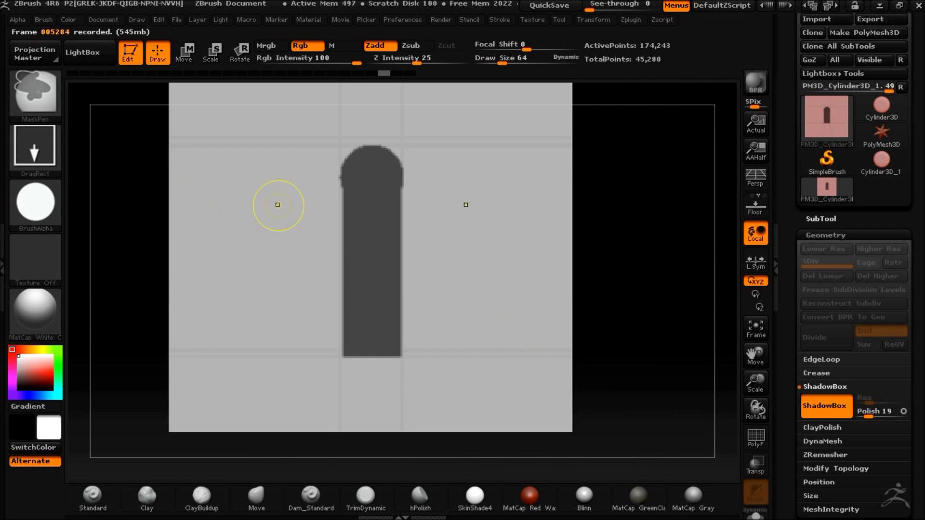
Cut away the corners of the strip's lower end with the MaskCurve brush to taper it into a rounded tip
{"action": "left_click", "coordinate": [43, 93], "text": "ctrl"}
{"action": "left_click", "coordinate": [118, 162], "text": "ctrl"}
{"action": "left_click_drag", "start_coordinate": [368, 364], "coordinate": [368, 365], "text": "ctrl"}
{"action": "mouse_move", "coordinate": [723, 315]}
{"action": "left_mouse_down"}
{"action": "mouse_move", "coordinate": [641, 290]}
{"action": "mouse_move", "coordinate": [681, 299]}
{"action": "mouse_move", "coordinate": [627, 311]}
{"action": "left_mouse_up"}
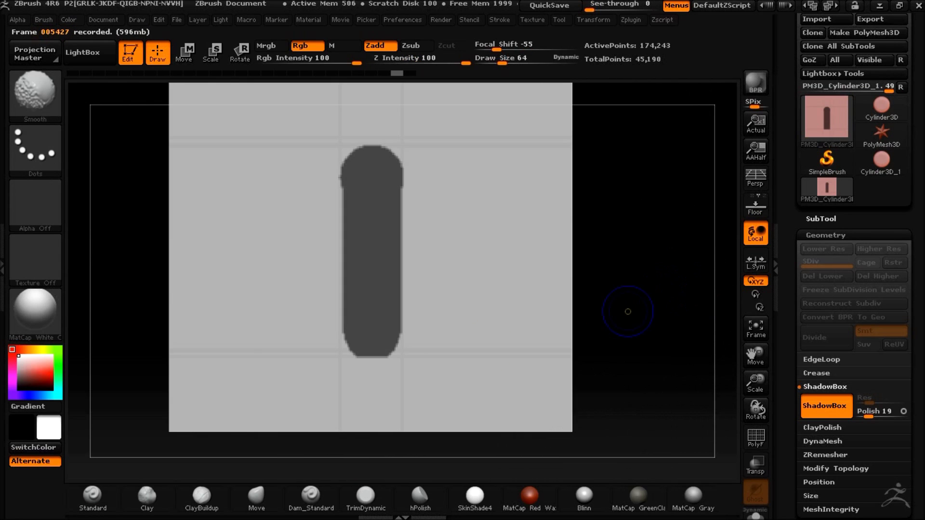
{"action": "left_click_drag", "start_coordinate": [359, 351], "coordinate": [339, 307], "text": "ctrl"}
{"action": "left_click_drag", "start_coordinate": [731, 313], "coordinate": [587, 321]}
{"action": "left_click_drag", "start_coordinate": [590, 7], "coordinate": [632, 4]}
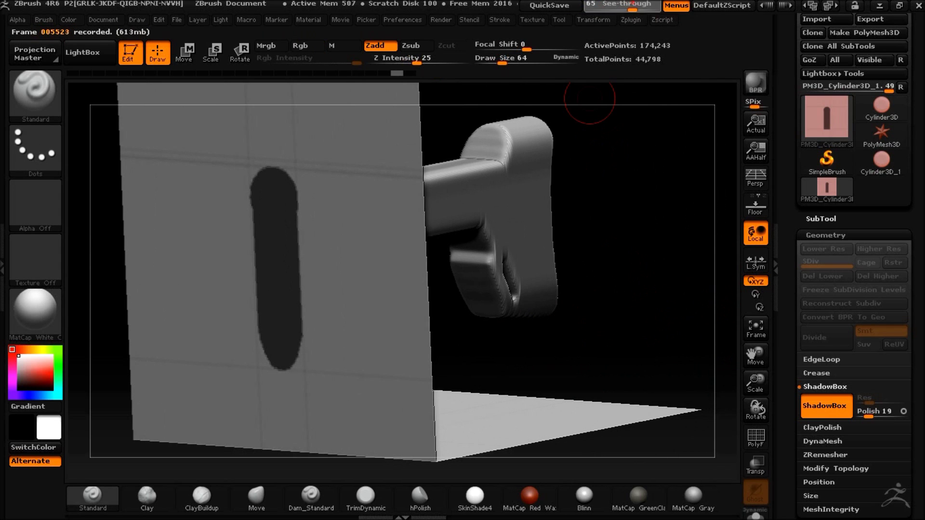
Face the stock's side silhouette plane and duplicate the ShadowBox subtool
{"action": "mouse_move", "coordinate": [619, 190]}
{"action": "left_mouse_down"}
{"action": "mouse_move", "coordinate": [654, 211]}
{"action": "mouse_move", "coordinate": [599, 221]}
{"action": "mouse_move", "coordinate": [755, 259]}
{"action": "left_mouse_up"}
{"action": "mouse_move", "coordinate": [608, 223]}
{"action": "left_mouse_down", "text": "shift"}
{"action": "mouse_move", "coordinate": [514, 237]}
{"action": "mouse_move", "coordinate": [612, 238]}
{"action": "left_mouse_up", "text": "shift"}
{"action": "left_click_drag", "start_coordinate": [636, 209], "coordinate": [675, 235], "text": "alt"}
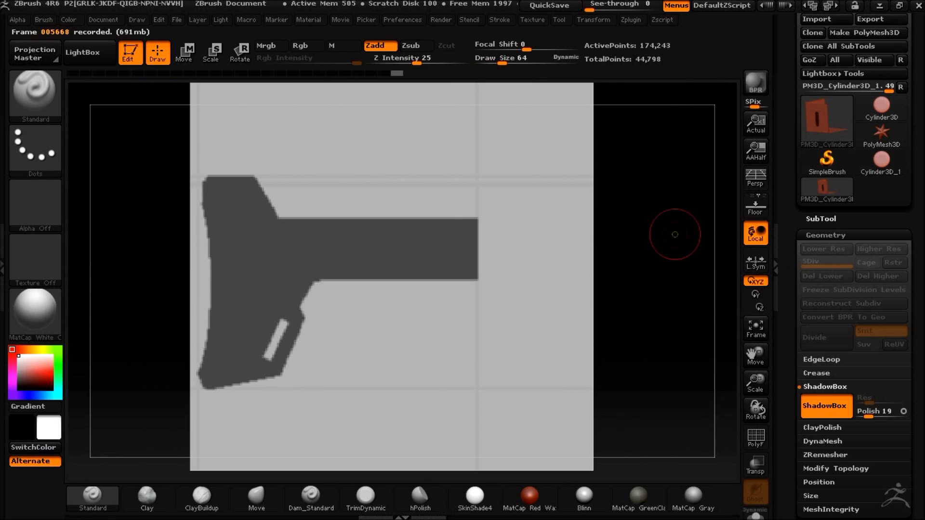
{"action": "left_click_drag", "start_coordinate": [589, 9], "coordinate": [626, 9]}
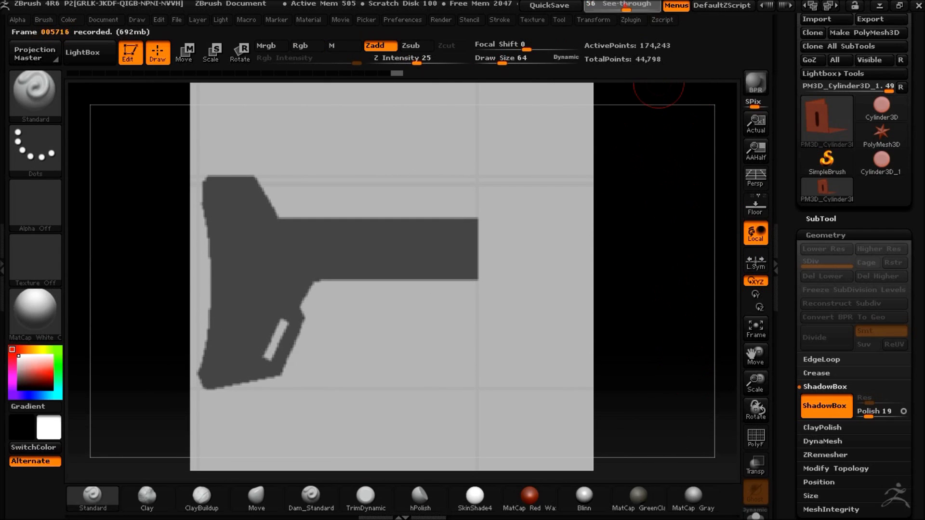
{"action": "left_click", "coordinate": [821, 218]}
{"action": "left_click", "coordinate": [821, 382]}
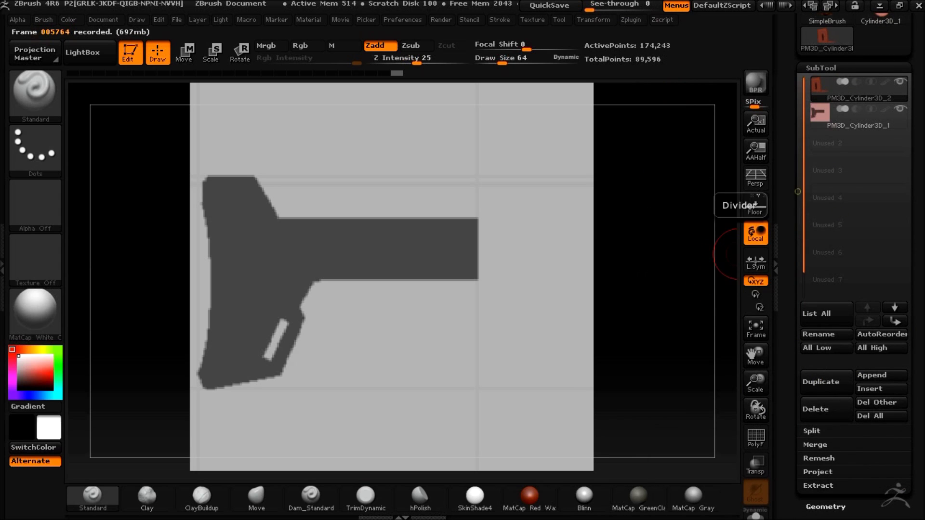
Turn off ShadowBox for the PM3D_Cylinder3D_1 subtool to keep the stock as a mesh, and select PM3D_Cylinder3D_2
{"action": "left_click", "coordinate": [849, 117]}
{"action": "left_click", "coordinate": [826, 507]}
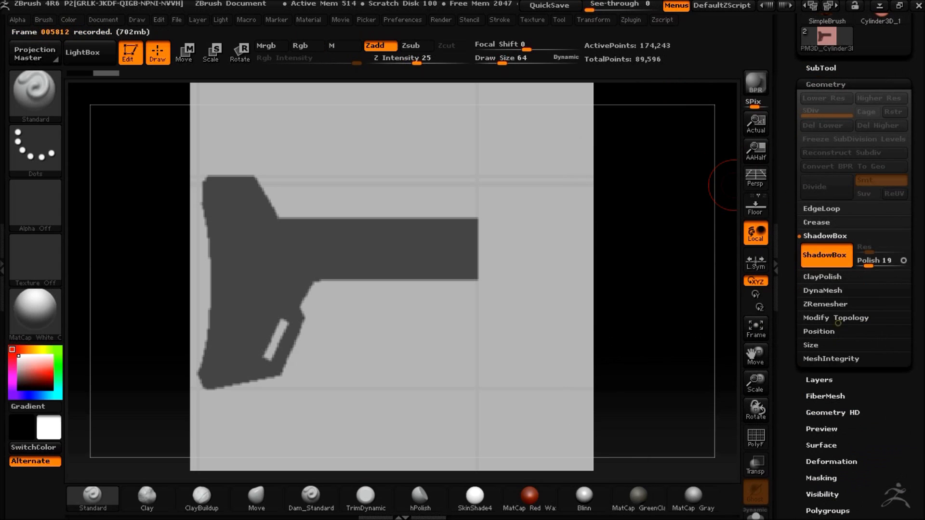
{"action": "left_click", "coordinate": [824, 254]}
{"action": "left_click", "coordinate": [821, 68]}
{"action": "left_click", "coordinate": [823, 90]}
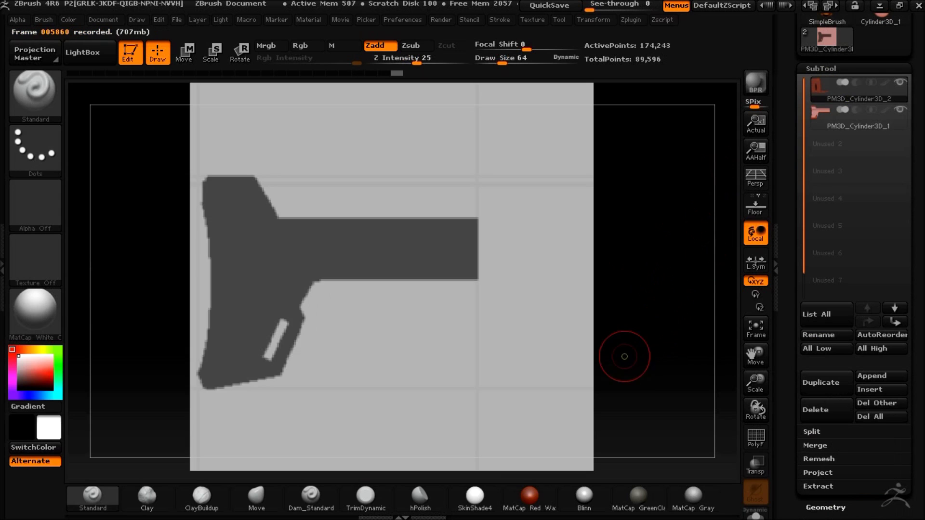
Clear the ShadowBox mask, turn on Transp with Ghost, and set See-through to 22 to show the stock behind the plane
{"action": "left_click_drag", "start_coordinate": [645, 248], "coordinate": [712, 266], "text": "ctrl"}
{"action": "left_click", "coordinate": [758, 460]}
{"action": "left_click", "coordinate": [755, 491]}
{"action": "left_click_drag", "start_coordinate": [589, 9], "coordinate": [613, 9]}
{"action": "mouse_move", "coordinate": [661, 343]}
{"action": "left_mouse_down"}
{"action": "mouse_move", "coordinate": [679, 350]}
{"action": "mouse_move", "coordinate": [636, 320]}
{"action": "mouse_move", "coordinate": [673, 332]}
{"action": "mouse_move", "coordinate": [657, 331]}
{"action": "mouse_move", "coordinate": [679, 293]}
{"action": "left_mouse_up"}
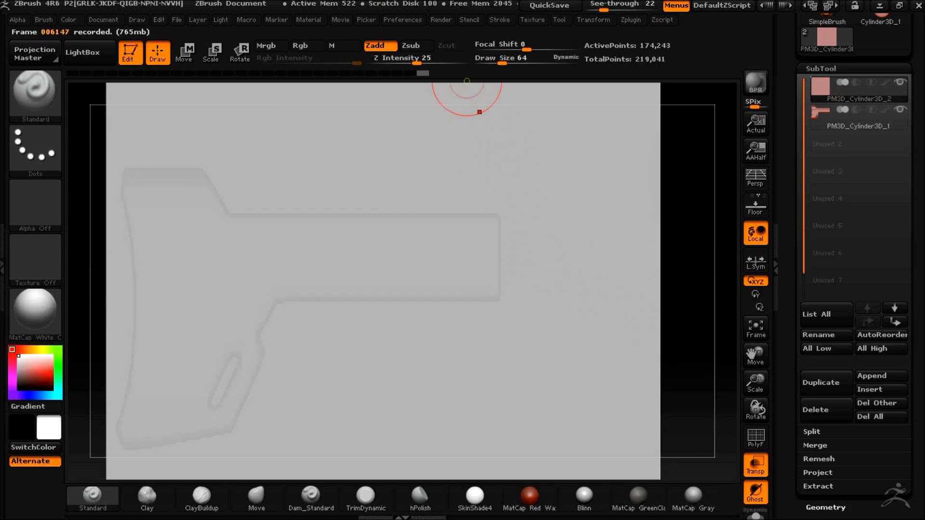
Mask a wedge above the stock's bar with MaskCurve, following the bar's upper edge and sloping up from the butt
{"action": "key", "text": "ctrl"}
{"action": "key", "text": "ctrl"}
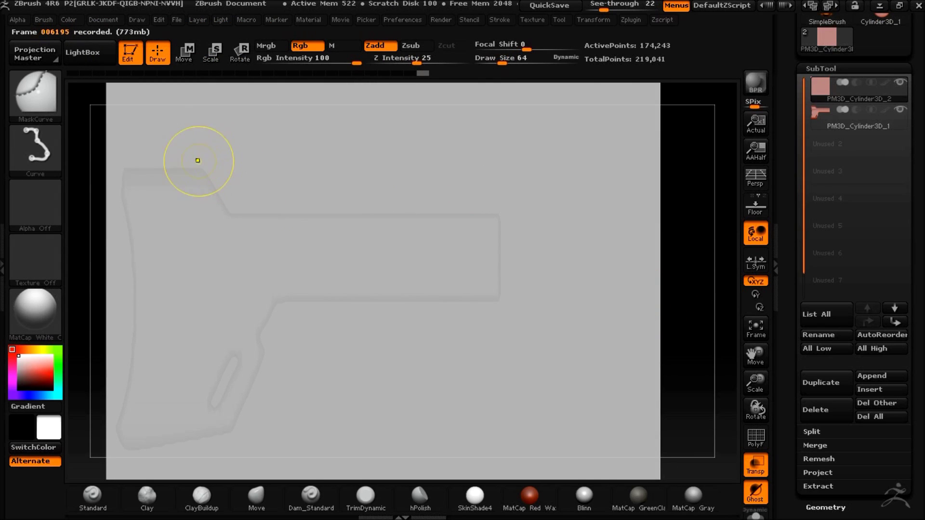
{"action": "left_click_drag", "start_coordinate": [483, 225], "coordinate": [563, 227], "text": "ctrl"}
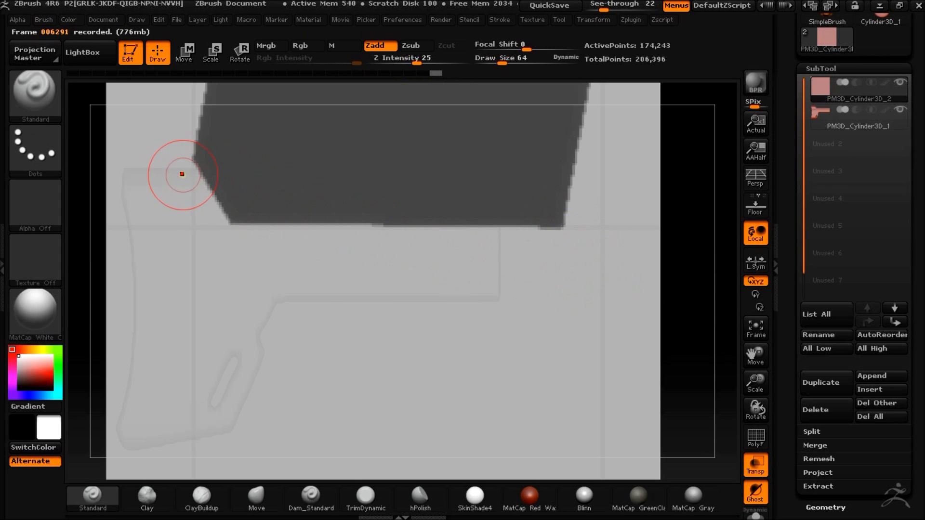
{"action": "mouse_move", "coordinate": [152, 166]}
{"action": "left_mouse_down", "text": "ctrl"}
{"action": "mouse_move", "coordinate": [403, 140]}
{"action": "mouse_move", "coordinate": [554, 96]}
{"action": "mouse_move", "coordinate": [586, 99]}
{"action": "left_mouse_up", "text": "ctrl"}
{"action": "left_click_drag", "start_coordinate": [196, 174], "coordinate": [214, 152], "text": "ctrl+alt"}
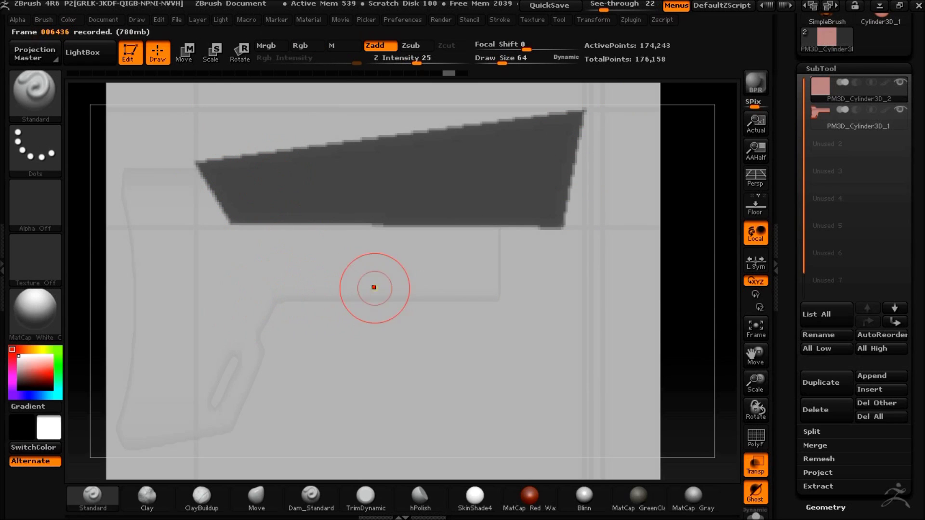
Set See-through to 31 and trim the wedge's front end to a vertical edge with an angled lower corner
{"action": "left_click_drag", "start_coordinate": [603, 6], "coordinate": [634, 6]}
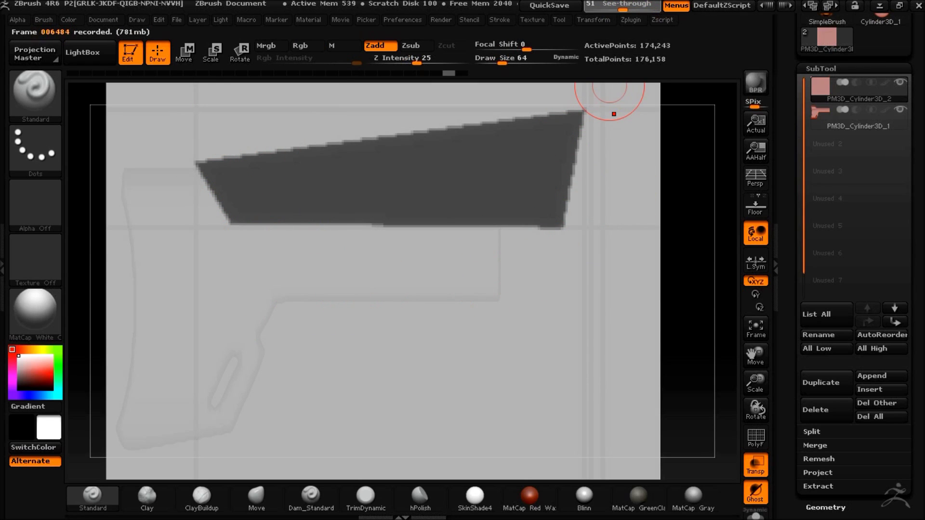
{"action": "left_click_drag", "start_coordinate": [590, 137], "coordinate": [510, 292], "text": "ctrl+shift"}
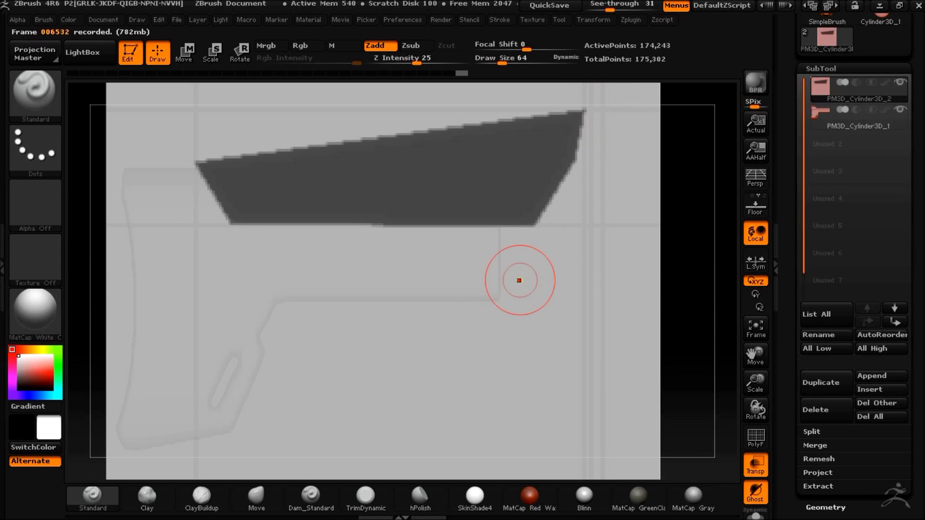
{"action": "left_click_drag", "start_coordinate": [590, 157], "coordinate": [499, 283], "text": "ctrl+shift"}
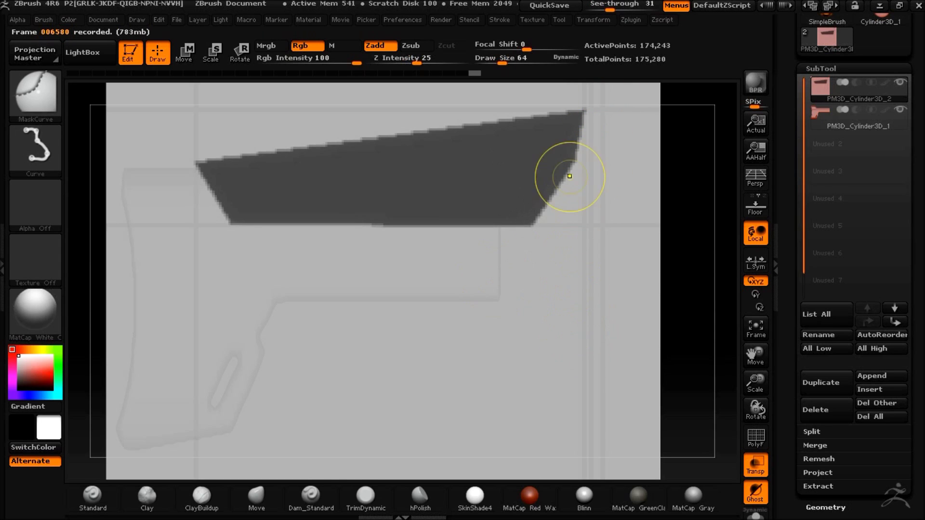
{"action": "left_click_drag", "start_coordinate": [577, 204], "coordinate": [577, 205], "text": "ctrl+shift"}
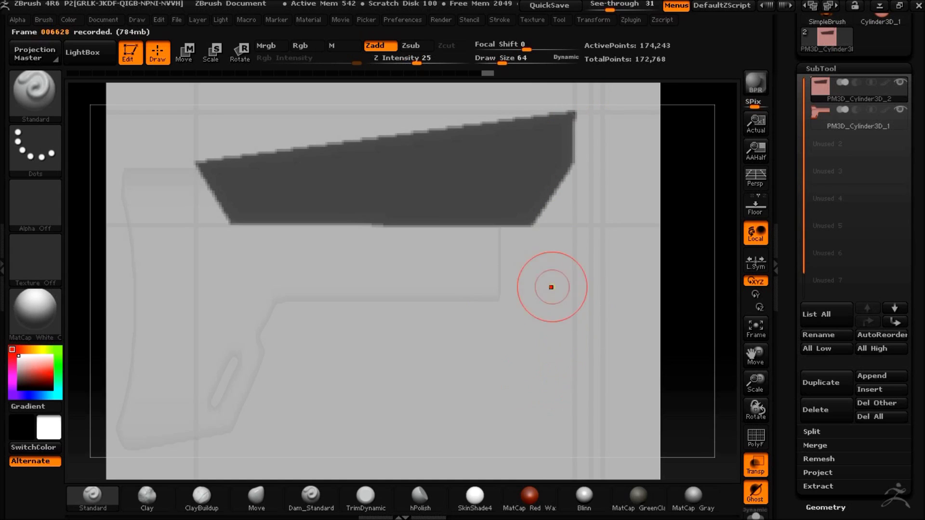
Shorten the wedge mask's front end with MaskCurve and trim off the leftover tip
{"action": "left_click_drag", "start_coordinate": [725, 206], "coordinate": [708, 194]}
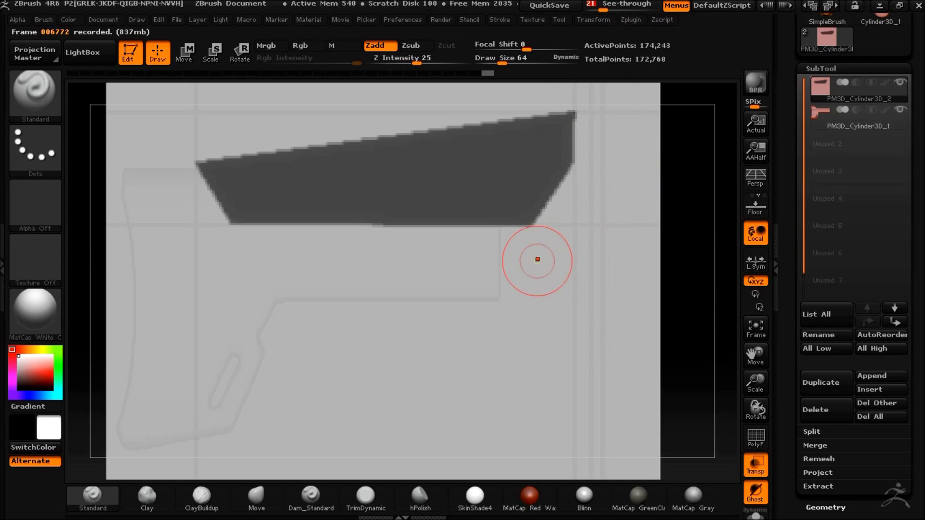
{"action": "key", "text": "ctrl"}
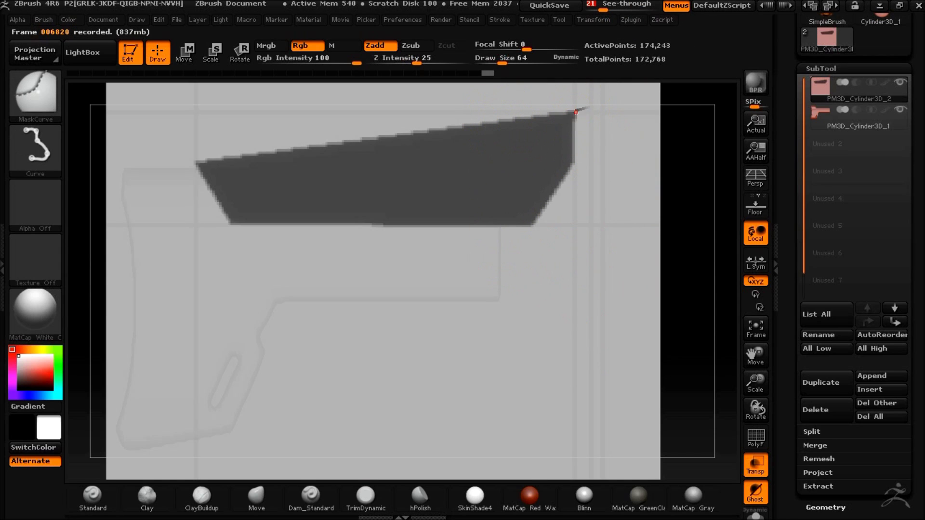
{"action": "mouse_move", "coordinate": [523, 229]}
{"action": "left_mouse_down", "text": "ctrl"}
{"action": "mouse_move", "coordinate": [479, 235]}
{"action": "mouse_move", "coordinate": [472, 226]}
{"action": "left_mouse_up", "text": "ctrl"}
{"action": "key", "text": "ctrl"}
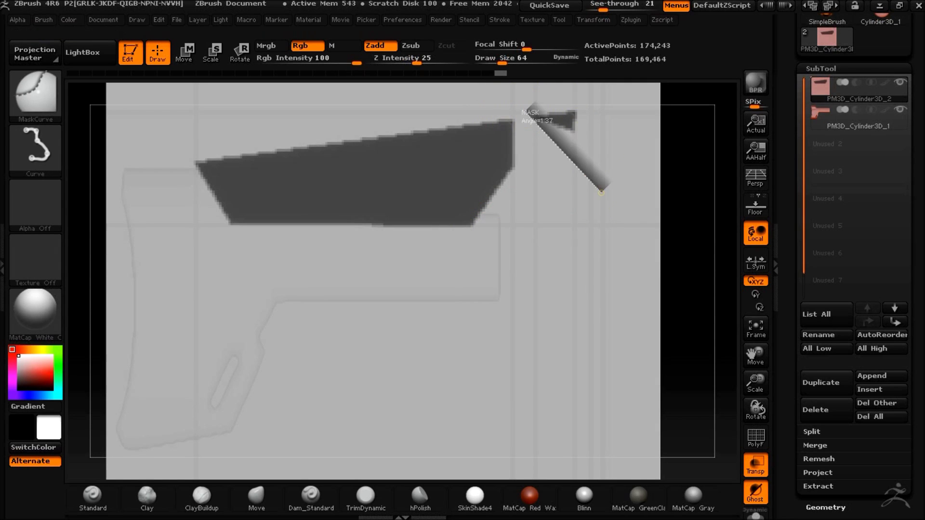
{"action": "left_click_drag", "start_coordinate": [601, 192], "coordinate": [602, 193], "text": "ctrl"}
Mask a circle above the stock in the front view using MaskCircle, centred on the stock's width
{"action": "left_click_drag", "start_coordinate": [698, 237], "coordinate": [371, 260], "text": "shift"}
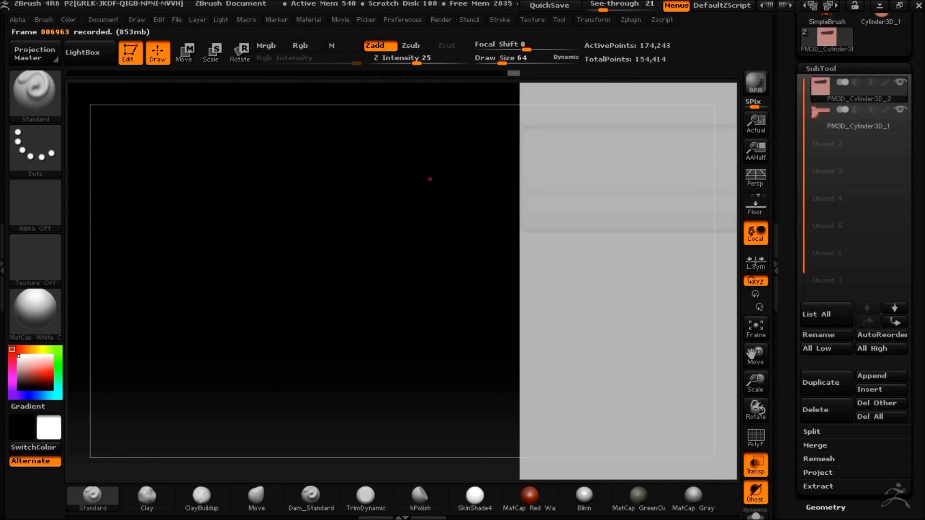
{"action": "left_click_drag", "start_coordinate": [429, 180], "coordinate": [97, 211], "text": "alt"}
{"action": "left_click", "coordinate": [37, 96], "text": "ctrl"}
{"action": "left_click", "coordinate": [62, 164], "text": "ctrl"}
{"action": "left_click", "coordinate": [36, 147], "text": "ctrl"}
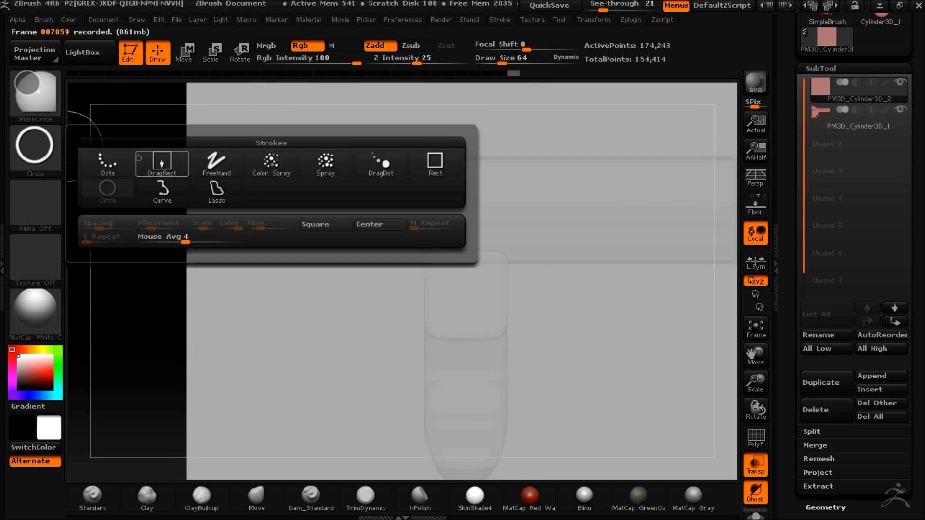
{"action": "left_click_drag", "start_coordinate": [172, 221], "coordinate": [541, 188], "text": "ctrl"}
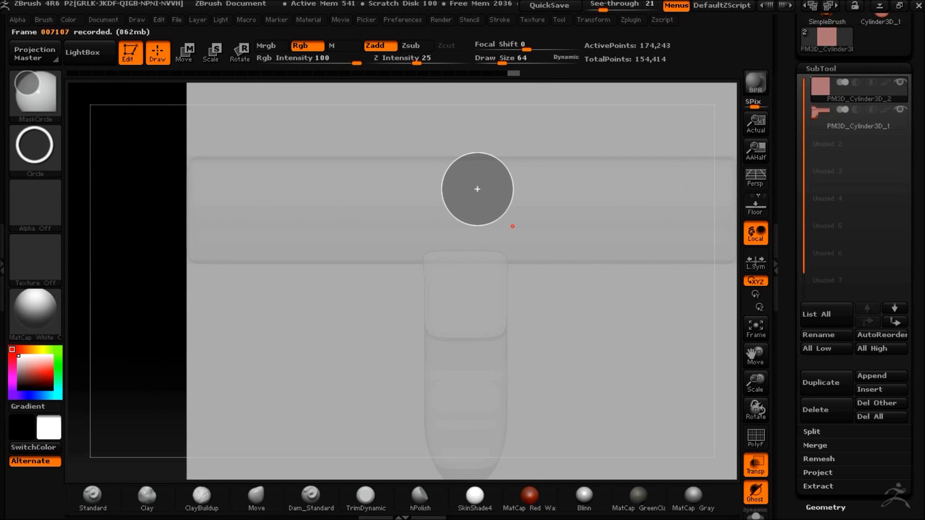
{"action": "left_click_drag", "start_coordinate": [498, 221], "coordinate": [499, 224], "text": "ctrl"}
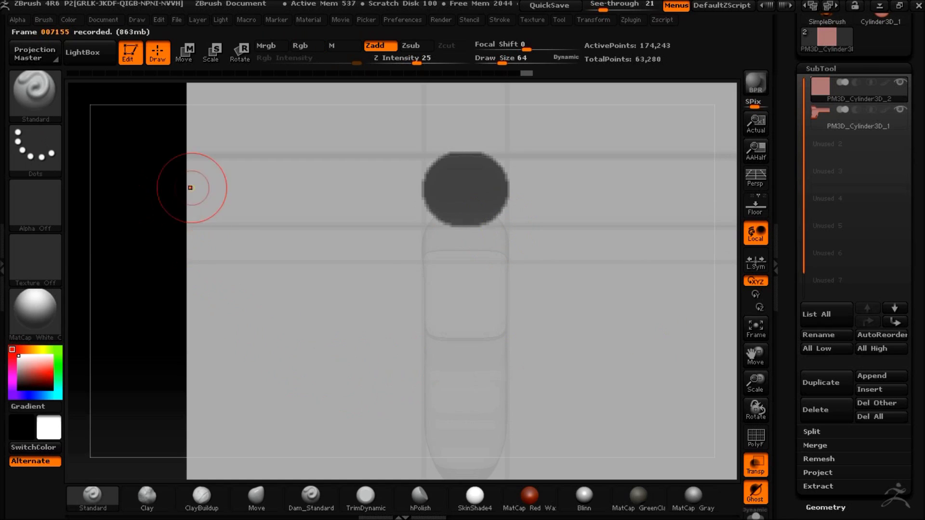
Clear the circular mask and mask a rectangle as wide as the stock over its upper end with MaskPen
{"action": "left_click_drag", "start_coordinate": [130, 284], "coordinate": [81, 239], "text": "alt"}
{"action": "mouse_move", "coordinate": [590, 217]}
{"action": "left_mouse_down"}
{"action": "mouse_move", "coordinate": [572, 264]}
{"action": "mouse_move", "coordinate": [543, 270]}
{"action": "mouse_move", "coordinate": [608, 224]}
{"action": "left_mouse_up"}
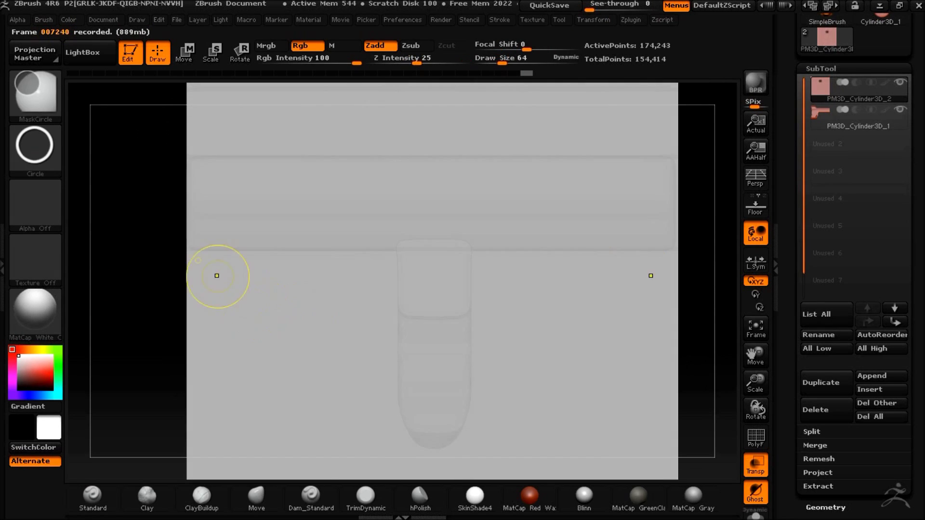
{"action": "key", "text": "b"}
{"action": "left_click", "coordinate": [282, 166]}
{"action": "mouse_move", "coordinate": [241, 230]}
{"action": "left_mouse_down", "text": "ctrl"}
{"action": "mouse_move", "coordinate": [265, 273]}
{"action": "mouse_move", "coordinate": [428, 226]}
{"action": "mouse_move", "coordinate": [472, 244]}
{"action": "left_mouse_up", "text": "ctrl"}
{"action": "left_click", "coordinate": [39, 207]}
{"action": "left_click", "coordinate": [112, 224]}
{"action": "left_click", "coordinate": [34, 144]}
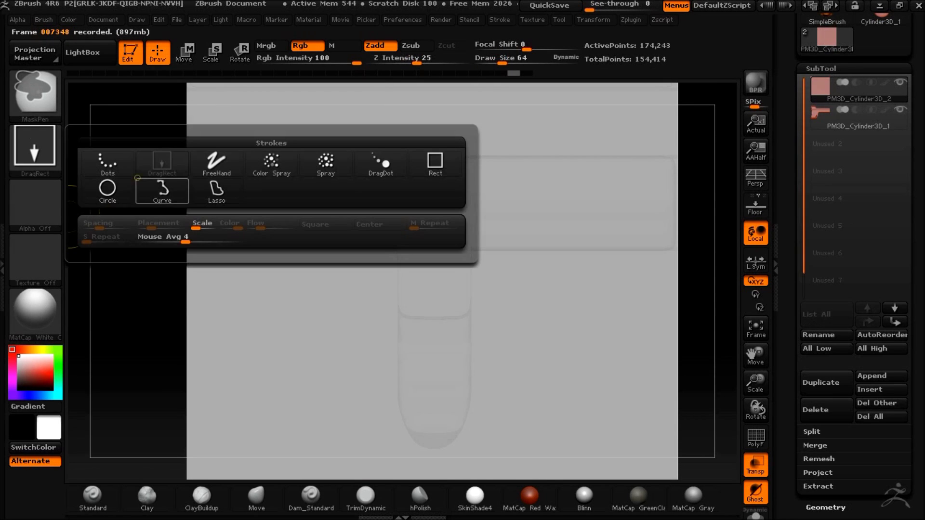
{"action": "left_click", "coordinate": [106, 166]}
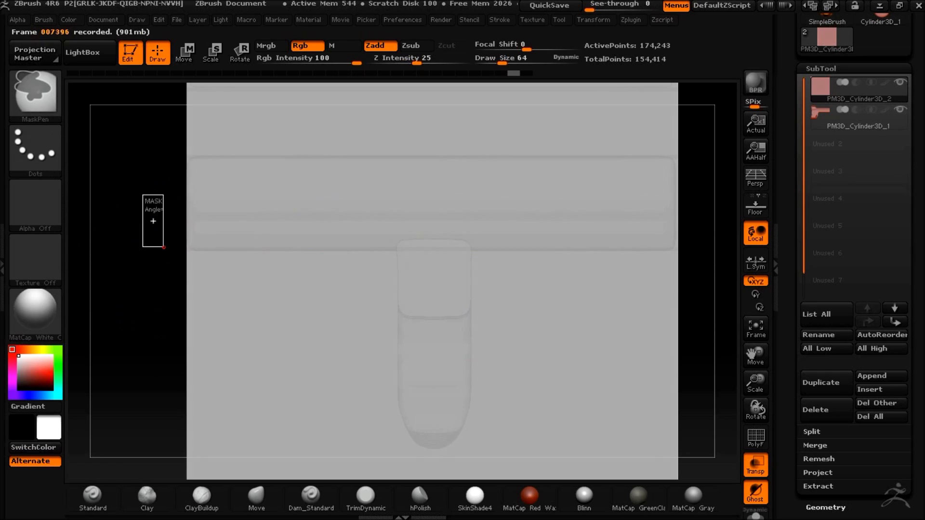
{"action": "left_click_drag", "start_coordinate": [430, 237], "coordinate": [474, 275], "text": "ctrl"}
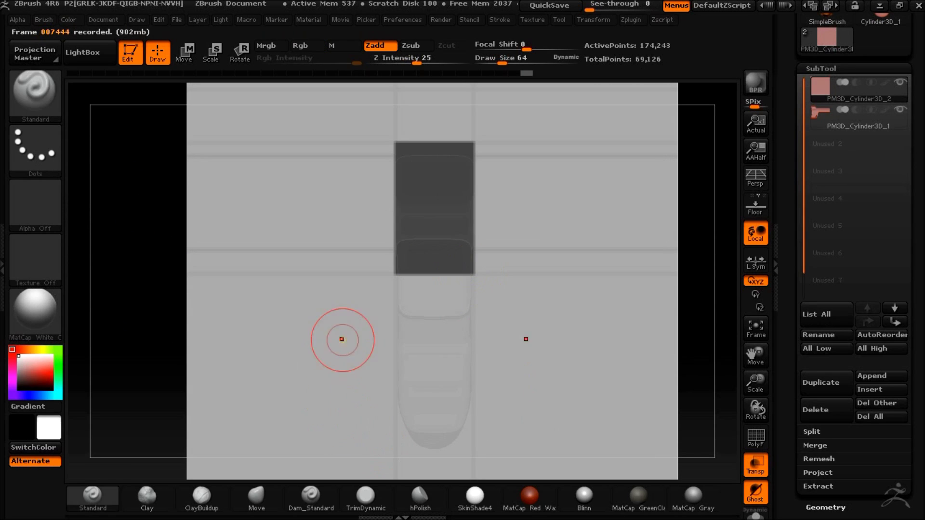
Cut away the rectangle mask's upper part and round it off with a MaskCircle circle of the same width
{"action": "mouse_move", "coordinate": [343, 110]}
{"action": "left_mouse_down", "text": "ctrl"}
{"action": "mouse_move", "coordinate": [410, 162]}
{"action": "mouse_move", "coordinate": [475, 171]}
{"action": "left_mouse_up", "text": "ctrl"}
{"action": "key", "text": "ctrl+z"}
{"action": "mouse_move", "coordinate": [133, 102]}
{"action": "left_mouse_down", "text": "ctrl"}
{"action": "mouse_move", "coordinate": [308, 147]}
{"action": "mouse_move", "coordinate": [554, 180]}
{"action": "left_mouse_up", "text": "ctrl"}
{"action": "left_click_drag", "start_coordinate": [371, 117], "coordinate": [499, 188], "text": "ctrl+alt+shift"}
{"action": "left_click", "coordinate": [52, 109], "text": "ctrl"}
{"action": "left_click", "coordinate": [115, 166], "text": "ctrl"}
{"action": "mouse_move", "coordinate": [118, 170]}
{"action": "left_mouse_down", "text": "ctrl"}
{"action": "mouse_move", "coordinate": [151, 206]}
{"action": "mouse_move", "coordinate": [412, 205]}
{"action": "left_mouse_up", "text": "ctrl"}
{"action": "left_click_drag", "start_coordinate": [471, 241], "coordinate": [474, 236], "text": "ctrl"}
{"action": "mouse_move", "coordinate": [690, 241]}
{"action": "left_mouse_down"}
{"action": "mouse_move", "coordinate": [664, 248]}
{"action": "mouse_move", "coordinate": [634, 289]}
{"action": "mouse_move", "coordinate": [652, 258]}
{"action": "mouse_move", "coordinate": [678, 249]}
{"action": "left_mouse_up"}
{"action": "left_click", "coordinate": [549, 6]}
{"action": "left_click_drag", "start_coordinate": [701, 166], "coordinate": [709, 173], "text": "shift"}
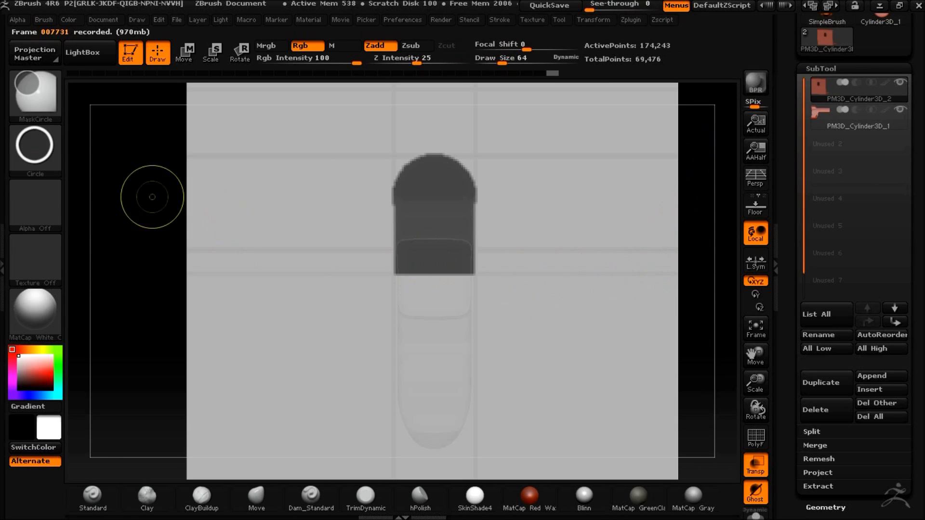
Trim the round mask's side overhang with a MaskPen rectangle and turn off ShadowBox to convert the part to a mesh
{"action": "left_click", "coordinate": [36, 92], "text": "ctrl"}
{"action": "left_click", "coordinate": [282, 164]}
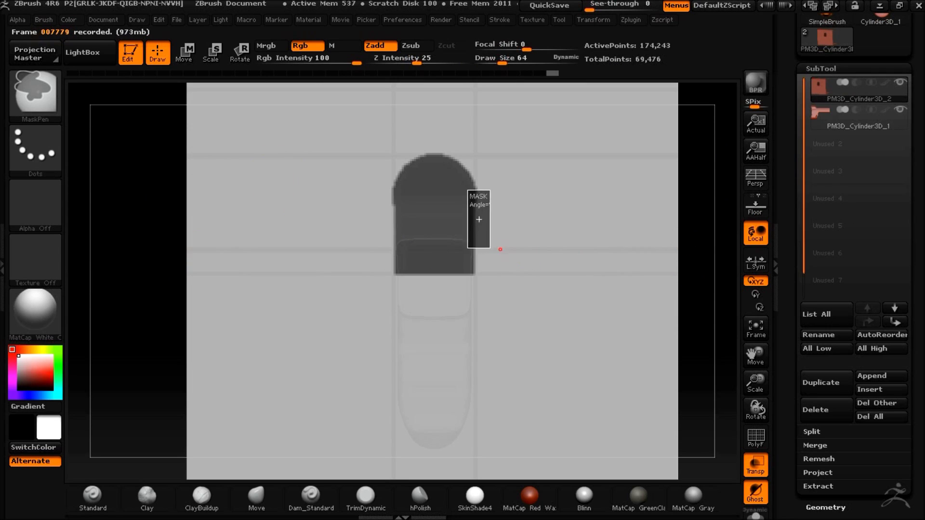
{"action": "left_click_drag", "start_coordinate": [506, 227], "coordinate": [523, 279], "text": "ctrl+alt"}
{"action": "mouse_move", "coordinate": [724, 220]}
{"action": "left_mouse_down"}
{"action": "mouse_move", "coordinate": [665, 245]}
{"action": "mouse_move", "coordinate": [711, 234]}
{"action": "left_mouse_up"}
{"action": "left_click", "coordinate": [825, 507]}
{"action": "left_click", "coordinate": [824, 255]}
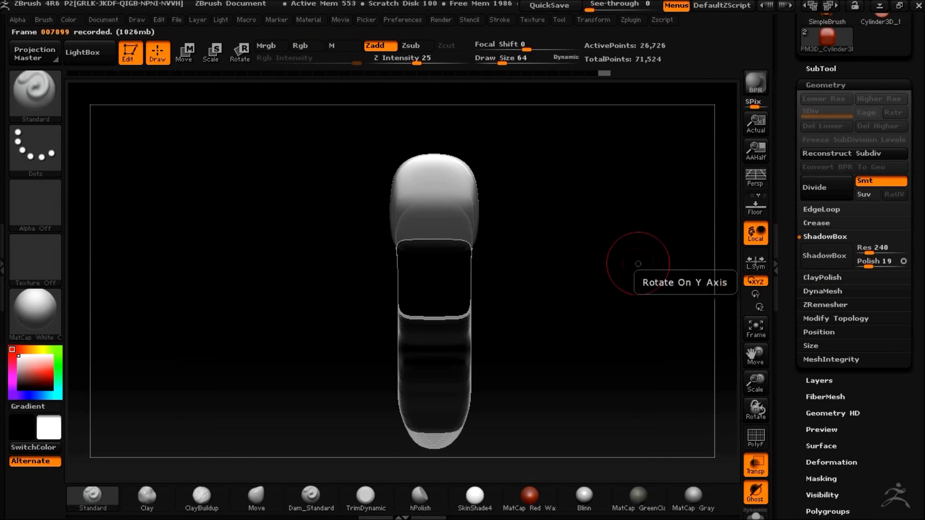
Inspect the new part from the side and delete the PM3D_Cylinder3D_2 subtool
{"action": "left_click_drag", "start_coordinate": [630, 264], "coordinate": [664, 232]}
{"action": "left_click", "coordinate": [820, 69]}
{"action": "mouse_move", "coordinate": [848, 91]}
{"action": "left_click", "coordinate": [821, 410]}
{"action": "left_click", "coordinate": [669, 440]}
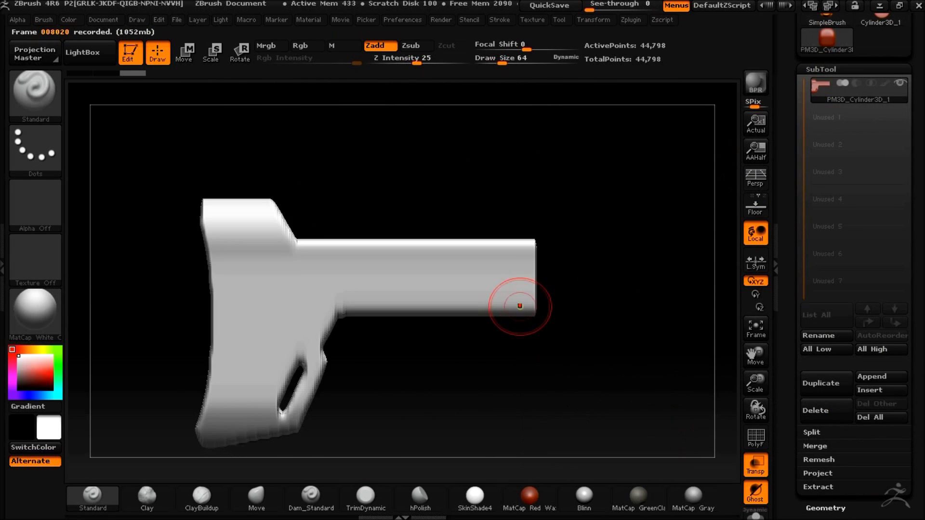
Append a cylinder as a new subtool and scale it down in the front view to about the stock's width
{"action": "left_click", "coordinate": [592, 5]}
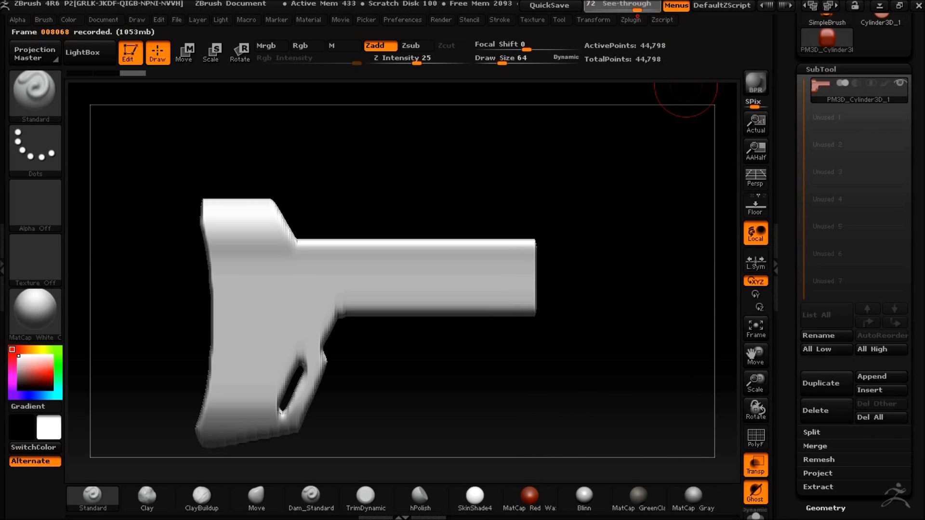
{"action": "left_click", "coordinate": [862, 374]}
{"action": "left_click", "coordinate": [499, 326]}
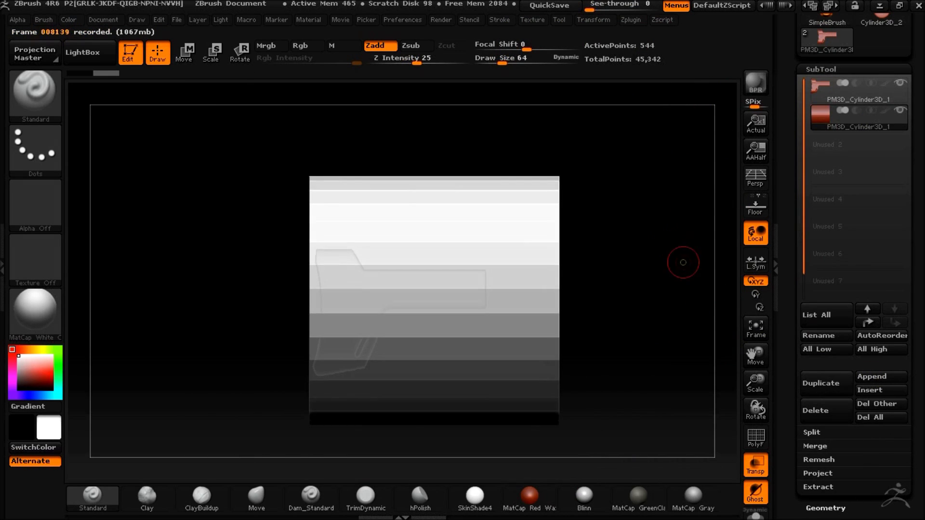
{"action": "left_click_drag", "start_coordinate": [683, 263], "coordinate": [406, 321]}
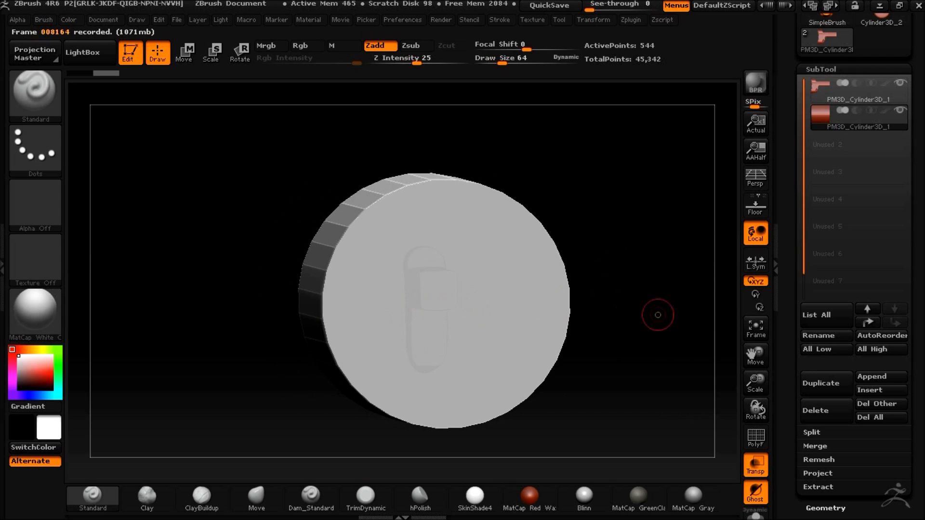
{"action": "left_click_drag", "start_coordinate": [636, 314], "coordinate": [384, 292], "text": "shift"}
{"action": "key", "text": "e"}
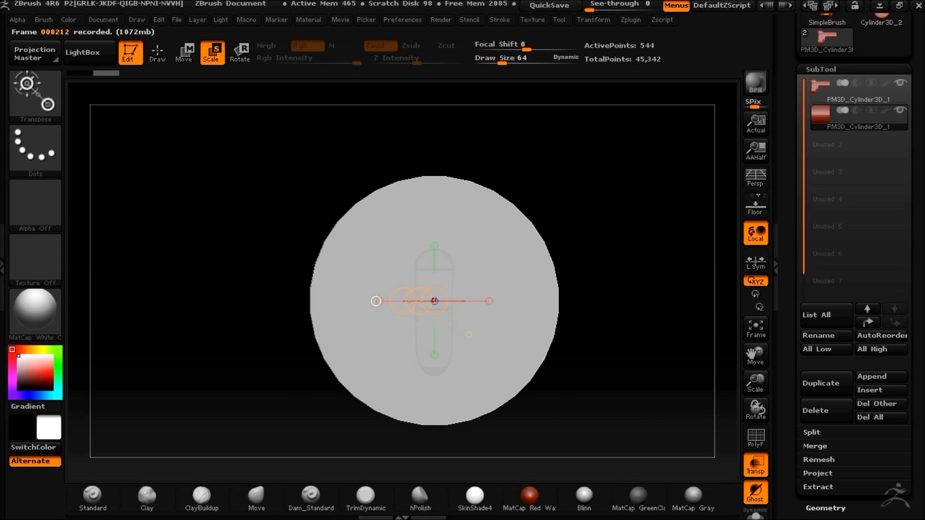
{"action": "left_click_drag", "start_coordinate": [435, 425], "coordinate": [434, 351]}
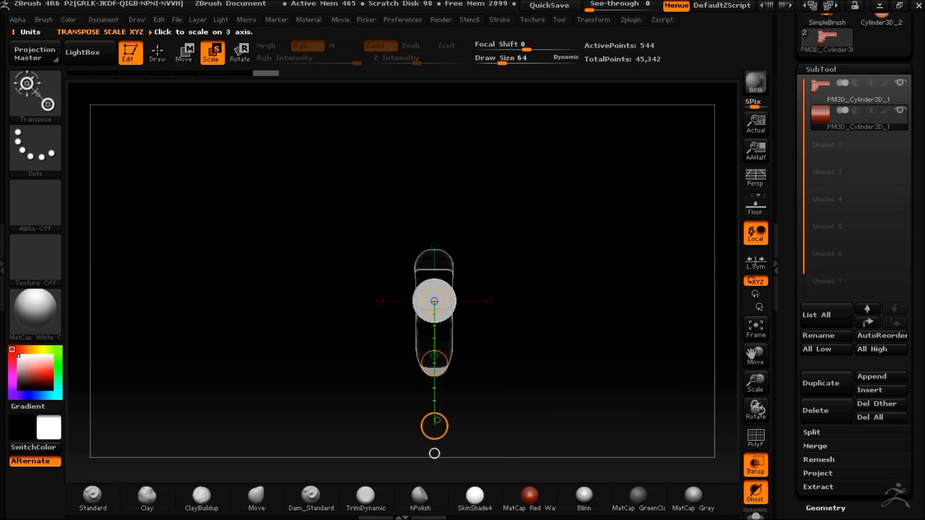
Move the cylinder up to match the stock's rounded upper end
{"action": "left_click_drag", "start_coordinate": [552, 379], "coordinate": [647, 359], "text": "shift"}
{"action": "key", "text": "w"}
{"action": "left_click_drag", "start_coordinate": [464, 349], "coordinate": [462, 423], "text": "shift"}
{"action": "left_click_drag", "start_coordinate": [456, 378], "coordinate": [453, 305], "text": "shift"}
{"action": "mouse_move", "coordinate": [535, 301]}
{"action": "left_mouse_down"}
{"action": "mouse_move", "coordinate": [613, 316]}
{"action": "mouse_move", "coordinate": [589, 356]}
{"action": "mouse_move", "coordinate": [533, 364]}
{"action": "left_mouse_up"}
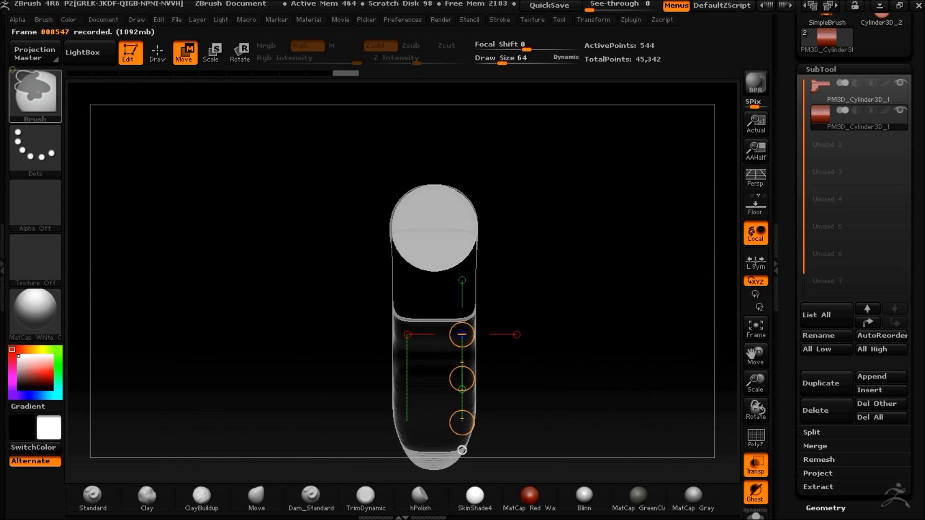
Clip away the cylinder's lower half with ClipCurve, leaving a half-round top with a flat underside
{"action": "left_click", "coordinate": [157, 52]}
{"action": "left_click", "coordinate": [38, 96], "text": "ctrl+shift"}
{"action": "left_click", "coordinate": [163, 167], "text": "ctrl+shift"}
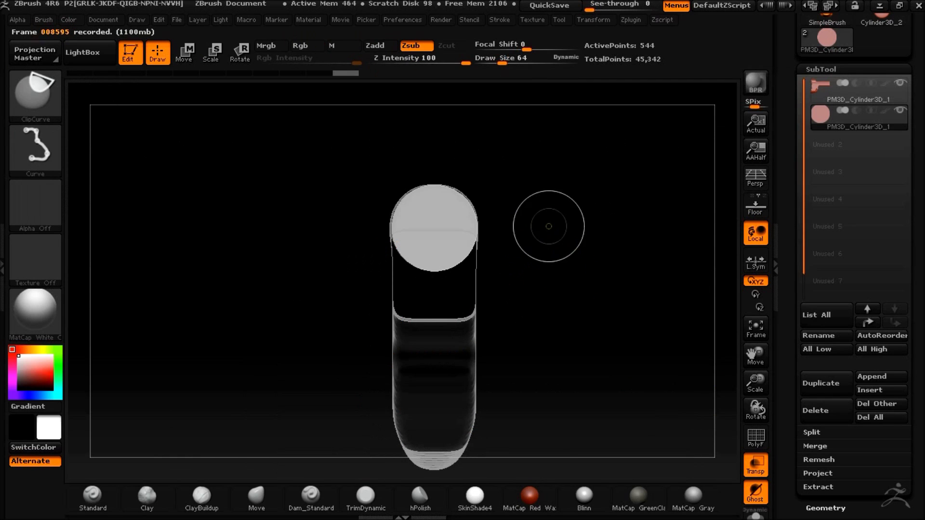
{"action": "left_click_drag", "start_coordinate": [548, 225], "coordinate": [195, 227], "text": "ctrl+shift"}
{"action": "left_click_drag", "start_coordinate": [308, 312], "coordinate": [328, 309]}
{"action": "key", "text": "ctrl+z"}
{"action": "mouse_move", "coordinate": [595, 343]}
{"action": "left_mouse_down", "text": "shift"}
{"action": "mouse_move", "coordinate": [657, 316]}
{"action": "mouse_move", "coordinate": [685, 345]}
{"action": "mouse_move", "coordinate": [674, 355]}
{"action": "left_mouse_up", "text": "shift"}
{"action": "left_click_drag", "start_coordinate": [667, 359], "coordinate": [512, 347], "text": "alt"}
{"action": "left_click_drag", "start_coordinate": [611, 221], "coordinate": [387, 232], "text": "ctrl+shift"}
{"action": "left_click_drag", "start_coordinate": [409, 337], "coordinate": [542, 318]}
Mask the half-cylinder's curved top and move its flat underside downward to extend the sides
{"action": "left_click", "coordinate": [454, 293], "text": "ctrl"}
{"action": "left_click_drag", "start_coordinate": [194, 215], "coordinate": [414, 241], "text": "ctrl"}
{"action": "key", "text": "w"}
{"action": "left_click_drag", "start_coordinate": [294, 217], "coordinate": [296, 321], "text": "shift"}
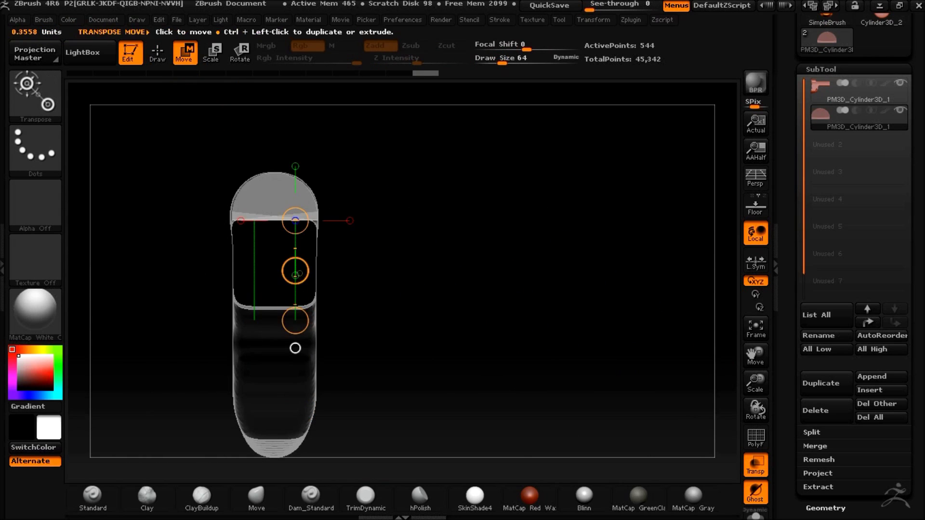
{"action": "left_click_drag", "start_coordinate": [298, 271], "coordinate": [302, 313], "text": "shift"}
{"action": "left_click_drag", "start_coordinate": [306, 363], "coordinate": [310, 409], "text": "shift"}
Subdivide the round-topped block to SDiv level 5
{"action": "left_click_drag", "start_coordinate": [386, 385], "coordinate": [480, 335]}
{"action": "left_click_drag", "start_coordinate": [433, 319], "coordinate": [589, 313], "text": "alt"}
{"action": "left_click", "coordinate": [825, 509]}
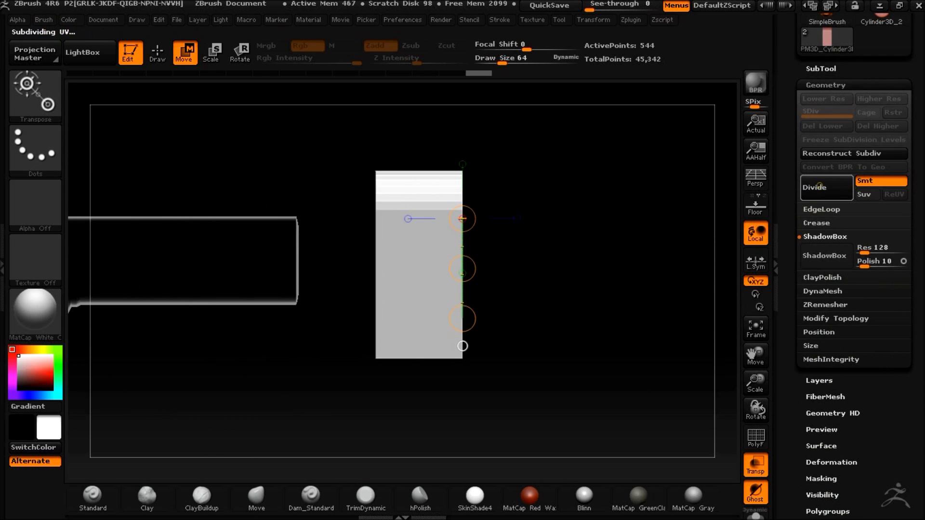
{"action": "mouse_move", "coordinate": [641, 241]}
{"action": "left_mouse_down"}
{"action": "mouse_move", "coordinate": [555, 287]}
{"action": "mouse_move", "coordinate": [592, 245]}
{"action": "left_mouse_up"}
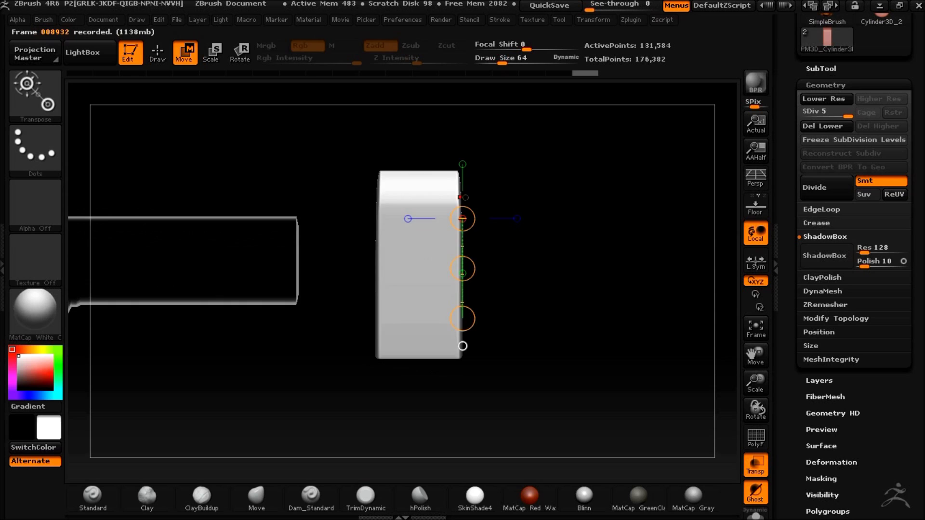
{"action": "key", "text": "q"}
{"action": "left_click", "coordinate": [746, 437]}
{"action": "left_click", "coordinate": [755, 435]}
Clip the block's front and rear ends flat with ClipCurve and delete the lower subdivision levels
{"action": "left_click_drag", "start_coordinate": [461, 154], "coordinate": [462, 402], "text": "ctrl+shift"}
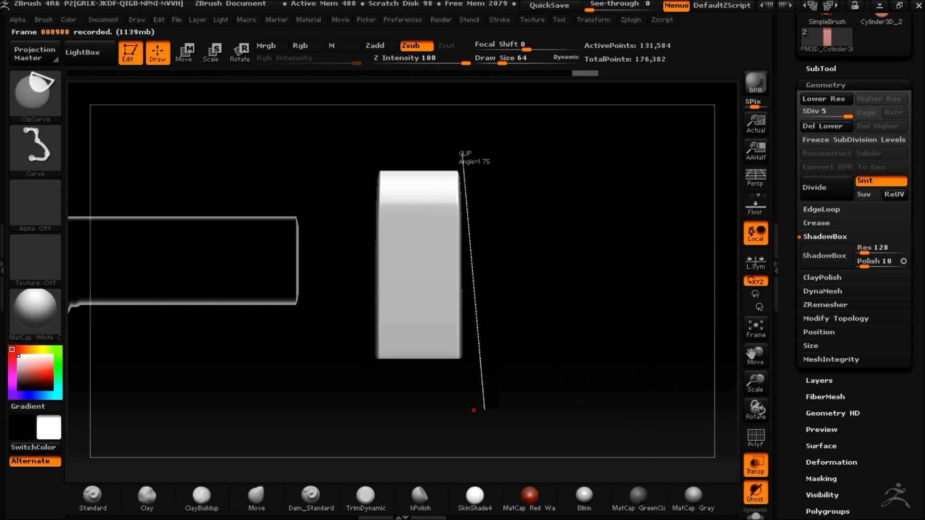
{"action": "left_click_drag", "start_coordinate": [389, 307], "coordinate": [386, 423], "text": "ctrl+shift"}
{"action": "left_click_drag", "start_coordinate": [388, 141], "coordinate": [388, 141], "text": "ctrl+shift"}
{"action": "left_click_drag", "start_coordinate": [670, 220], "coordinate": [583, 236]}
{"action": "left_click_drag", "start_coordinate": [455, 143], "coordinate": [456, 421], "text": "ctrl+shift"}
{"action": "left_click", "coordinate": [825, 126]}
Move the block back over the stock's bar and stretch it lengthwise from the butt past the bar's front end
{"action": "left_click_drag", "start_coordinate": [548, 345], "coordinate": [529, 335]}
{"action": "left_click_drag", "start_coordinate": [529, 336], "coordinate": [644, 322], "text": "alt"}
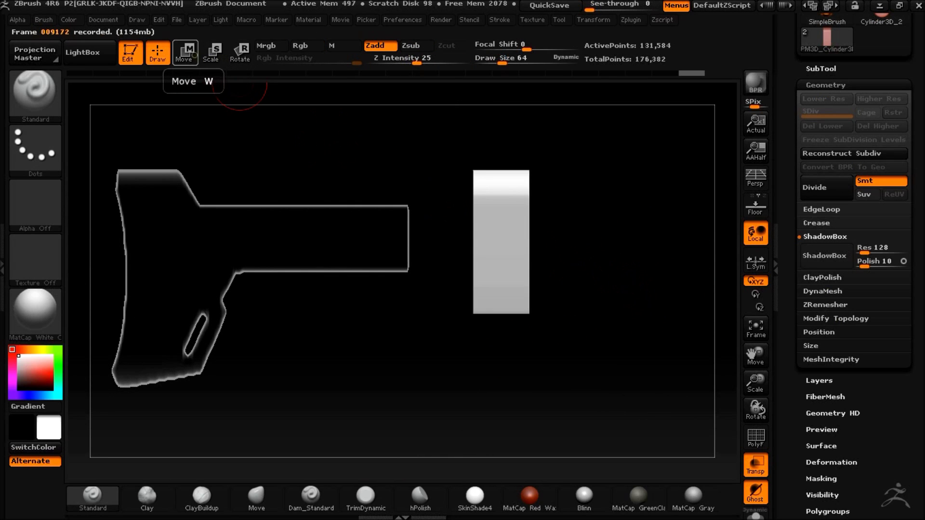
{"action": "left_click", "coordinate": [185, 52]}
{"action": "left_click_drag", "start_coordinate": [394, 255], "coordinate": [2, 256]}
{"action": "left_click_drag", "start_coordinate": [442, 256], "coordinate": [225, 253]}
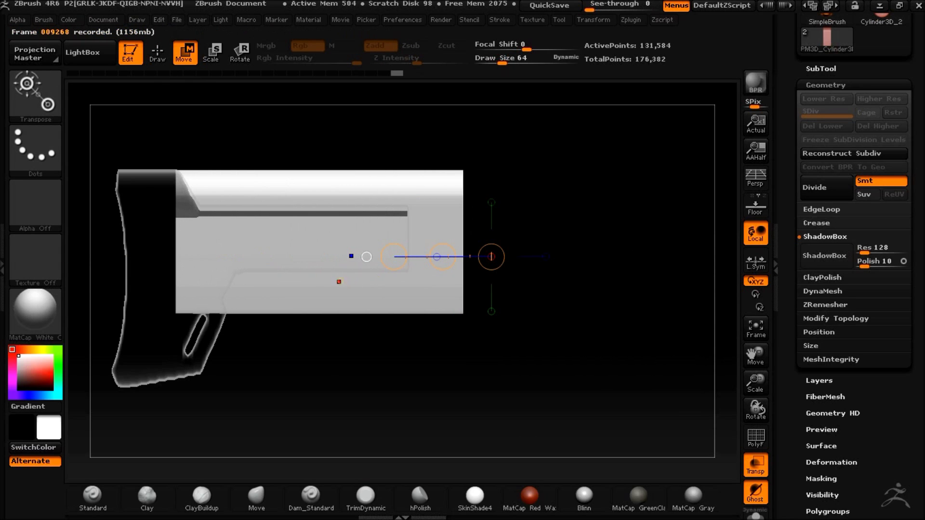
Rotate the block so it slopes up toward the front and reposition it against the butt's upper edge
{"action": "left_click_drag", "start_coordinate": [91, 212], "coordinate": [98, 241]}
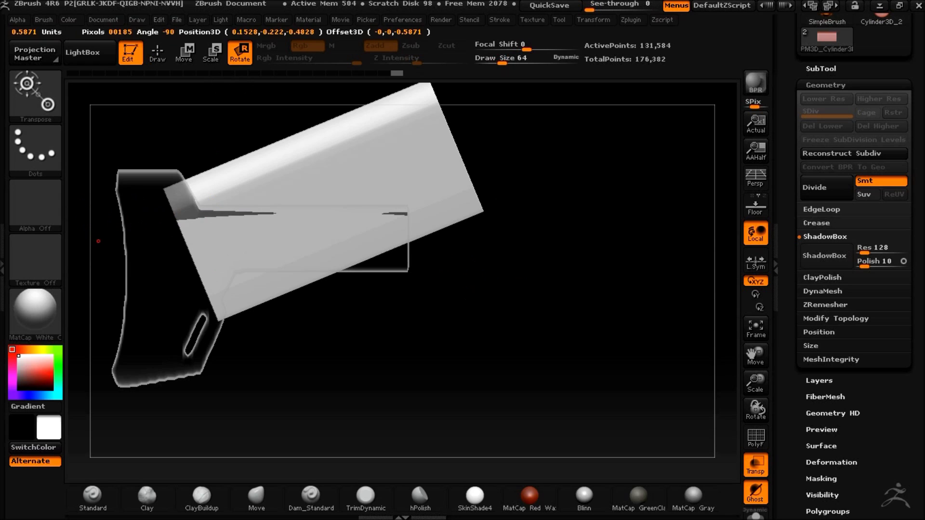
{"action": "left_click", "coordinate": [195, 56]}
{"action": "left_click_drag", "start_coordinate": [154, 211], "coordinate": [146, 200]}
{"action": "left_click_drag", "start_coordinate": [496, 301], "coordinate": [554, 372], "text": "alt"}
{"action": "left_click_drag", "start_coordinate": [452, 221], "coordinate": [715, 221]}
{"action": "left_click_drag", "start_coordinate": [643, 257], "coordinate": [628, 318]}
{"action": "left_click_drag", "start_coordinate": [477, 257], "coordinate": [487, 277]}
{"action": "left_click_drag", "start_coordinate": [546, 369], "coordinate": [526, 361], "text": "alt"}
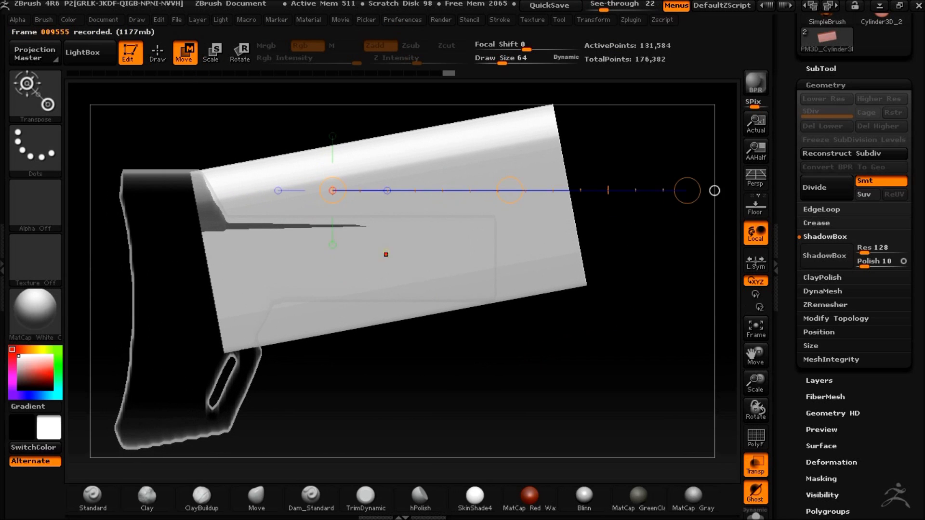
Rotate the block to a shallower upward slope and nudge it down to align with the butt's upper corner
{"action": "key", "text": "r"}
{"action": "left_click_drag", "start_coordinate": [335, 230], "coordinate": [665, 263]}
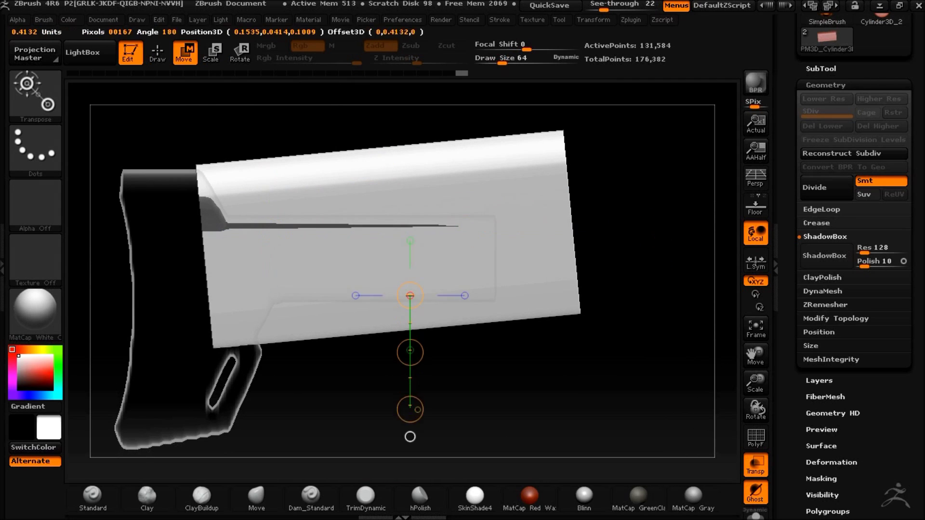
{"action": "left_click_drag", "start_coordinate": [410, 352], "coordinate": [413, 357]}
Turn off the Transp display and DynaMesh the block at resolution 480 with Polish enabled
{"action": "left_click_drag", "start_coordinate": [596, 9], "coordinate": [589, 9]}
{"action": "left_click_drag", "start_coordinate": [645, 187], "coordinate": [525, 193]}
{"action": "left_click", "coordinate": [756, 464]}
{"action": "left_click_drag", "start_coordinate": [612, 231], "coordinate": [680, 178]}
{"action": "left_click", "coordinate": [829, 291]}
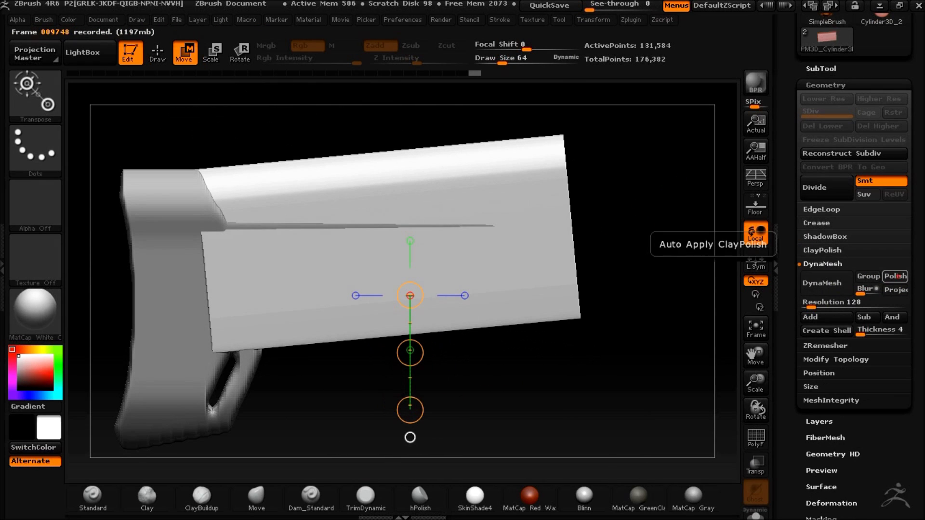
{"action": "left_click_drag", "start_coordinate": [812, 303], "coordinate": [817, 303]}
{"action": "left_click", "coordinate": [755, 437]}
{"action": "left_click", "coordinate": [755, 437]}
Set the Draw Size to 547, smooth the block's side, and check its polygon mesh
{"action": "left_click_drag", "start_coordinate": [502, 59], "coordinate": [514, 59]}
{"action": "key", "text": "q"}
{"action": "key", "text": "shift"}
{"action": "left_click_drag", "start_coordinate": [422, 286], "coordinate": [434, 284], "text": "shift"}
{"action": "mouse_move", "coordinate": [635, 363]}
{"action": "left_mouse_down"}
{"action": "mouse_move", "coordinate": [593, 374]}
{"action": "mouse_move", "coordinate": [568, 427]}
{"action": "mouse_move", "coordinate": [605, 427]}
{"action": "mouse_move", "coordinate": [637, 368]}
{"action": "left_mouse_up"}
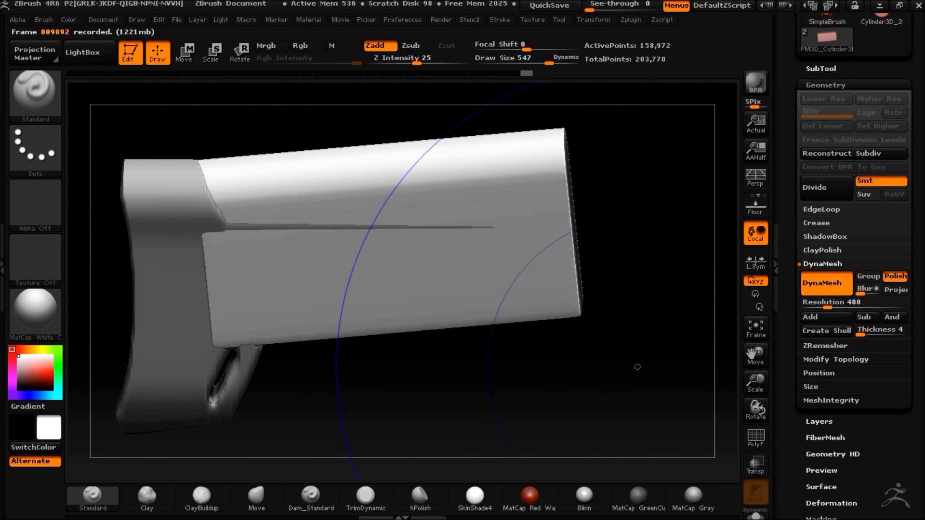
{"action": "left_click", "coordinate": [755, 437]}
{"action": "left_click", "coordinate": [755, 437]}
Turn Transp back on and mask the block's rear portion with a MaskCurve line following the butt's slanted front edge
{"action": "left_click", "coordinate": [755, 463]}
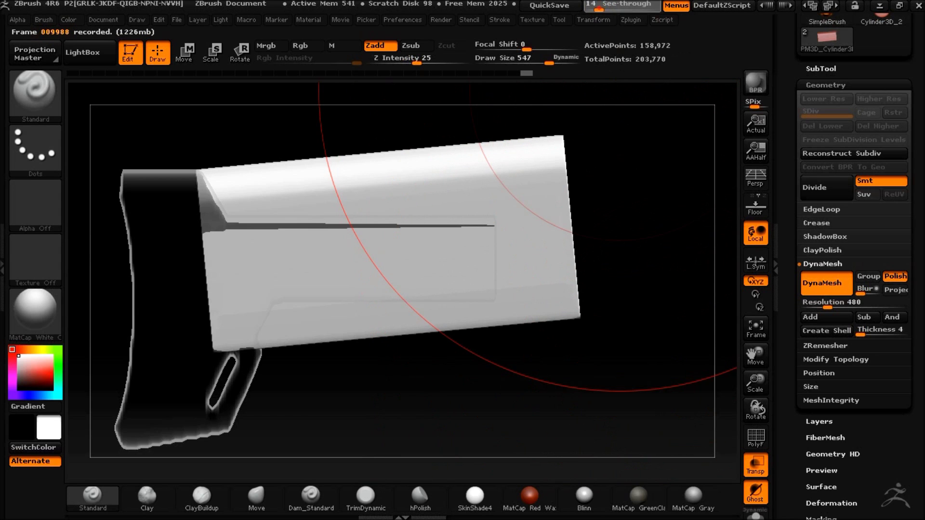
{"action": "key", "text": "ctrl"}
{"action": "key", "text": "b"}
{"action": "key", "text": "m"}
{"action": "key", "text": "c"}
{"action": "mouse_move", "coordinate": [179, 139]}
{"action": "left_mouse_down", "text": "ctrl"}
{"action": "mouse_move", "coordinate": [255, 260]}
{"action": "mouse_move", "coordinate": [324, 398]}
{"action": "left_mouse_up", "text": "ctrl"}
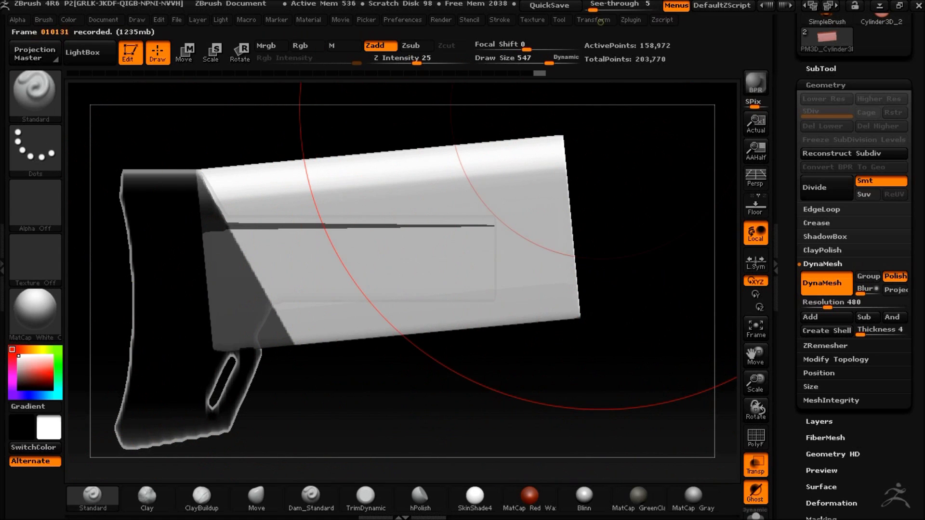
Set See-through to 0 and mask the block's lower portion with a MaskPen rectangle aligned with the butt's long horizontal upper edge
{"action": "left_click_drag", "start_coordinate": [652, 4], "coordinate": [587, 5]}
{"action": "left_click", "coordinate": [43, 93], "text": "ctrl"}
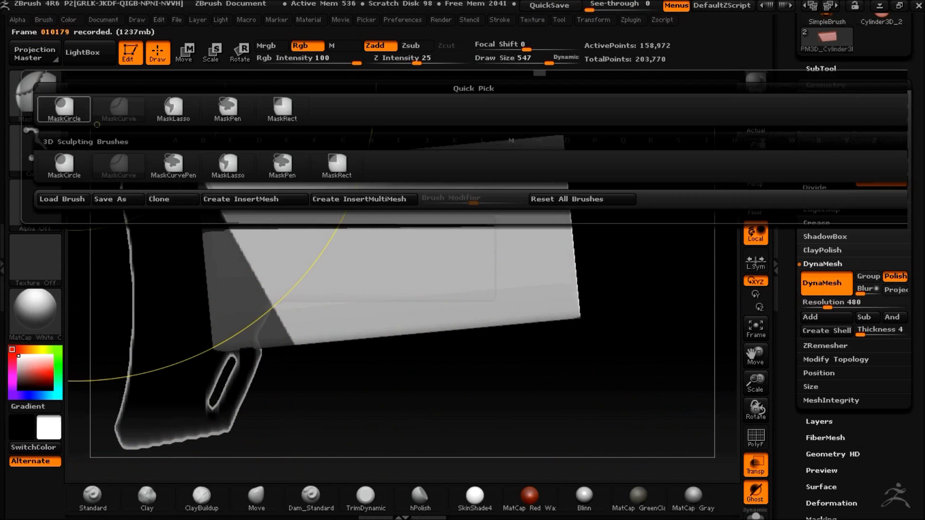
{"action": "left_click", "coordinate": [283, 165]}
{"action": "mouse_move", "coordinate": [299, 254]}
{"action": "left_mouse_down", "text": "ctrl"}
{"action": "mouse_move", "coordinate": [608, 347]}
{"action": "mouse_move", "coordinate": [617, 366]}
{"action": "left_mouse_up", "text": "ctrl"}
{"action": "left_click", "coordinate": [44, 99], "text": "ctrl"}
{"action": "left_click", "coordinate": [120, 167], "text": "ctrl"}
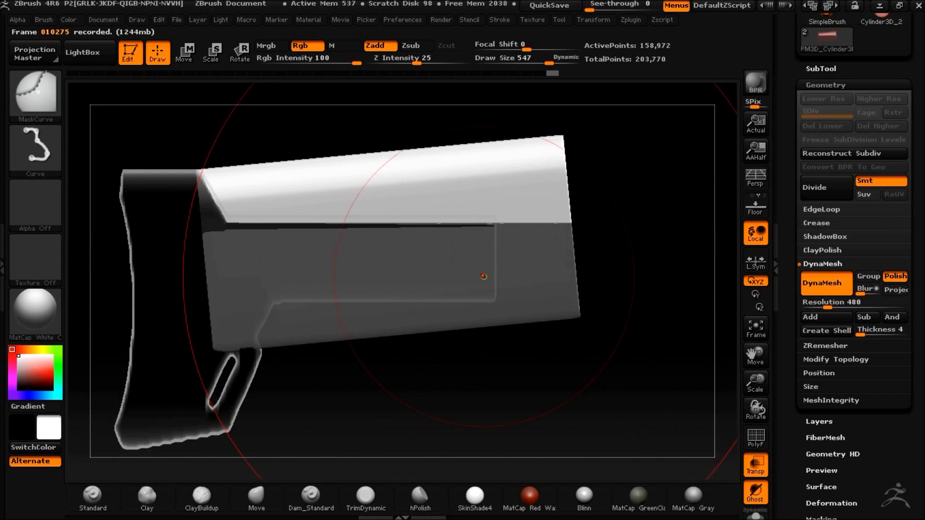
{"action": "left_click", "coordinate": [42, 97], "text": "ctrl"}
{"action": "left_click", "coordinate": [281, 165], "text": "ctrl"}
{"action": "left_click_drag", "start_coordinate": [686, 178], "coordinate": [713, 256], "text": "ctrl"}
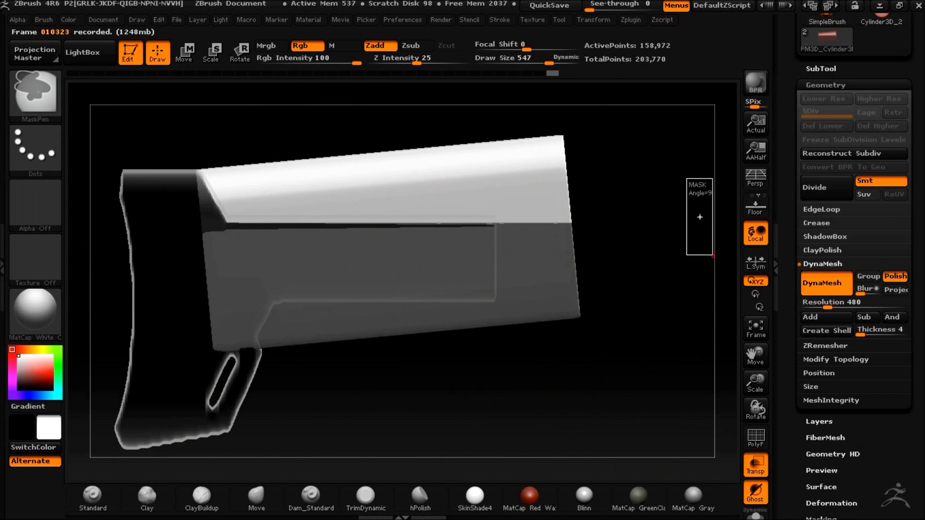
{"action": "left_click_drag", "start_coordinate": [530, 210], "coordinate": [530, 211], "text": "ctrl"}
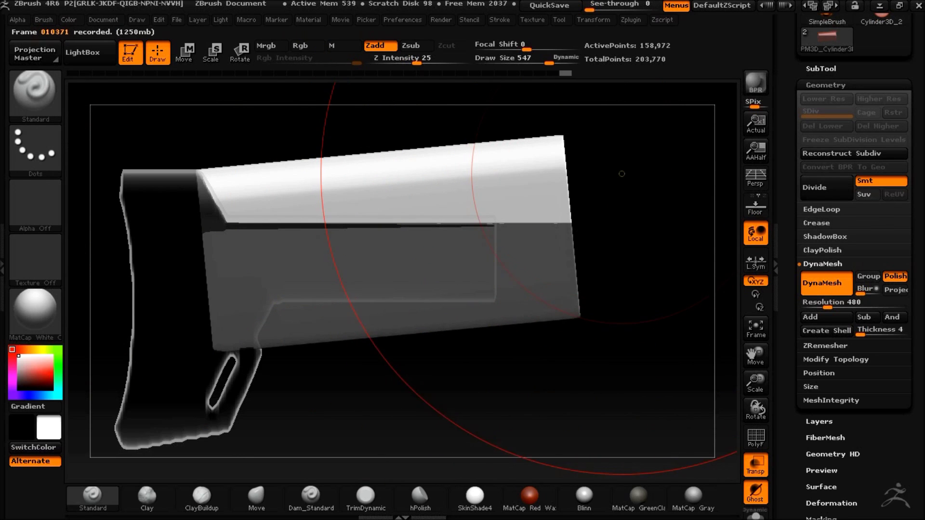
Set See-through to 25 and mask the block's front with a diagonal MaskCurve line from its upper front corner to the butt's front corner
{"action": "left_click_drag", "start_coordinate": [602, 4], "coordinate": [605, 5]}
{"action": "left_click", "coordinate": [37, 97], "text": "ctrl"}
{"action": "left_click", "coordinate": [118, 164], "text": "ctrl"}
{"action": "mouse_move", "coordinate": [592, 116]}
{"action": "left_mouse_down", "text": "ctrl"}
{"action": "mouse_move", "coordinate": [493, 288]}
{"action": "mouse_move", "coordinate": [457, 278]}
{"action": "left_mouse_up", "text": "ctrl"}
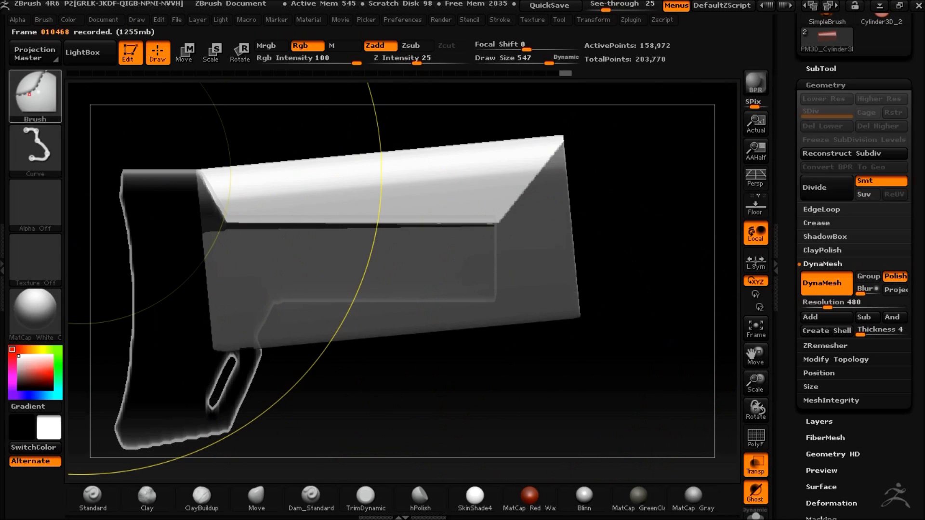
Mask a narrow vertical strip at the block's upper front end with a MaskPen rectangle and invert the mask
{"action": "left_click", "coordinate": [41, 98], "text": "ctrl"}
{"action": "left_click", "coordinate": [282, 164], "text": "ctrl"}
{"action": "left_click_drag", "start_coordinate": [618, 184], "coordinate": [638, 272], "text": "ctrl"}
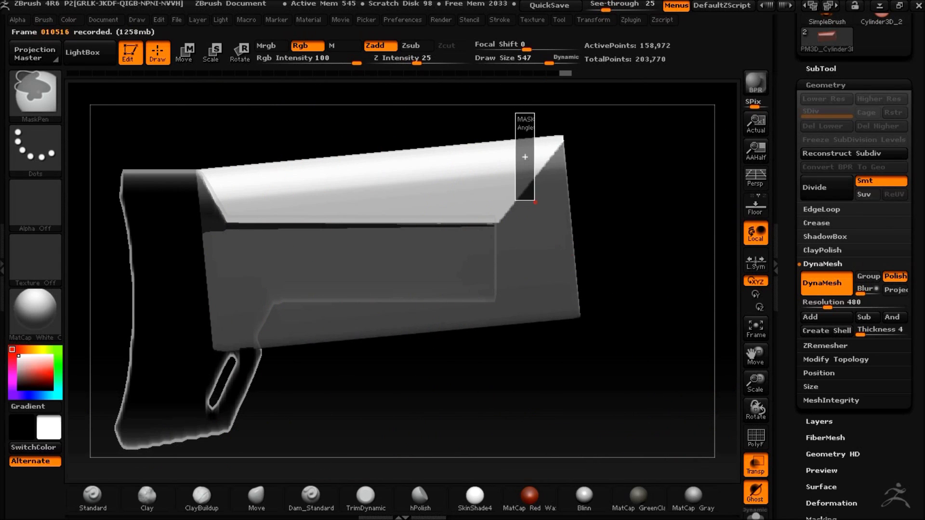
{"action": "left_click", "coordinate": [620, 203], "text": "ctrl"}
{"action": "mouse_move", "coordinate": [607, 159]}
{"action": "left_mouse_down", "text": "ctrl"}
{"action": "mouse_move", "coordinate": [623, 223]}
{"action": "mouse_move", "coordinate": [636, 233]}
{"action": "mouse_move", "coordinate": [595, 254]}
{"action": "mouse_move", "coordinate": [644, 216]}
{"action": "mouse_move", "coordinate": [629, 223]}
{"action": "mouse_move", "coordinate": [646, 223]}
{"action": "mouse_move", "coordinate": [626, 182]}
{"action": "left_mouse_up", "text": "ctrl"}
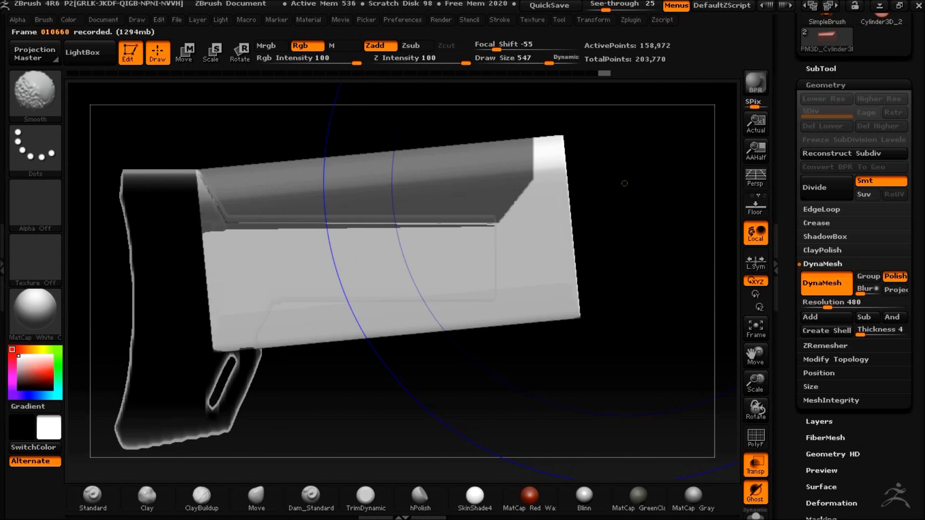
{"action": "left_click", "coordinate": [622, 186], "text": "ctrl"}
{"action": "left_click", "coordinate": [624, 220], "text": "ctrl"}
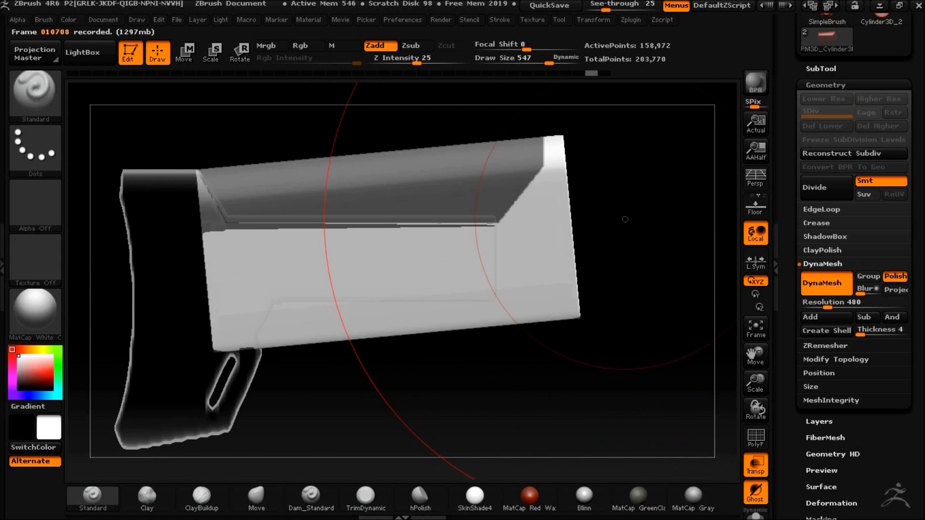
Extract the masked area into a new subtool with a thickness of 0.006, select it, and hide the original block
{"action": "left_click", "coordinate": [820, 68]}
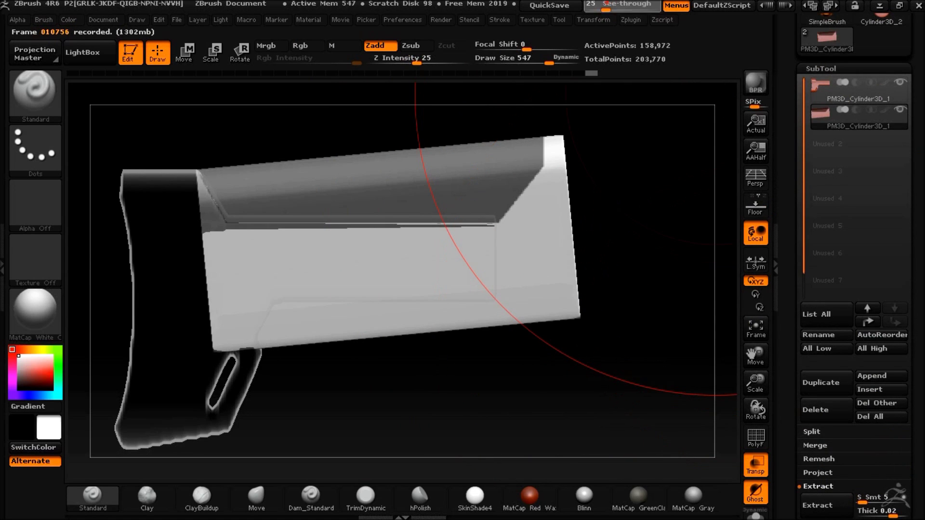
{"action": "left_click_drag", "start_coordinate": [913, 501], "coordinate": [913, 422]}
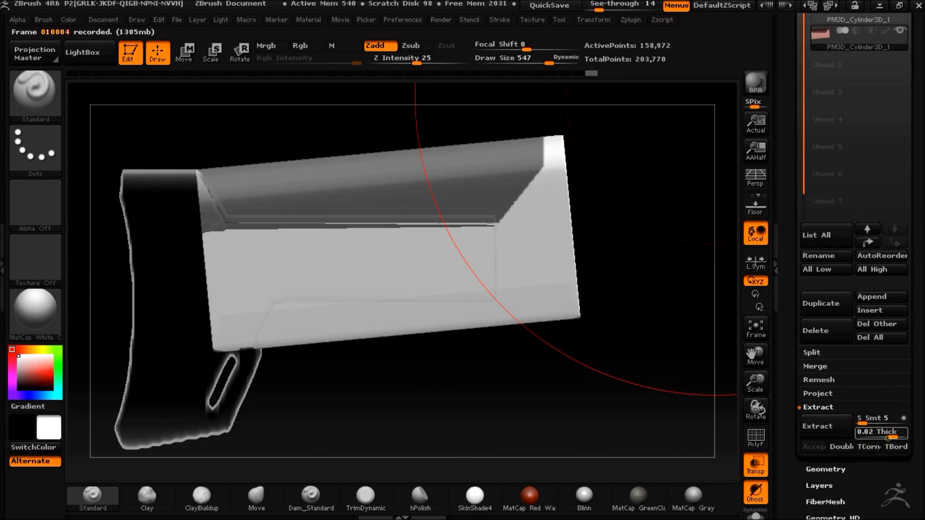
{"action": "left_click", "coordinate": [817, 428]}
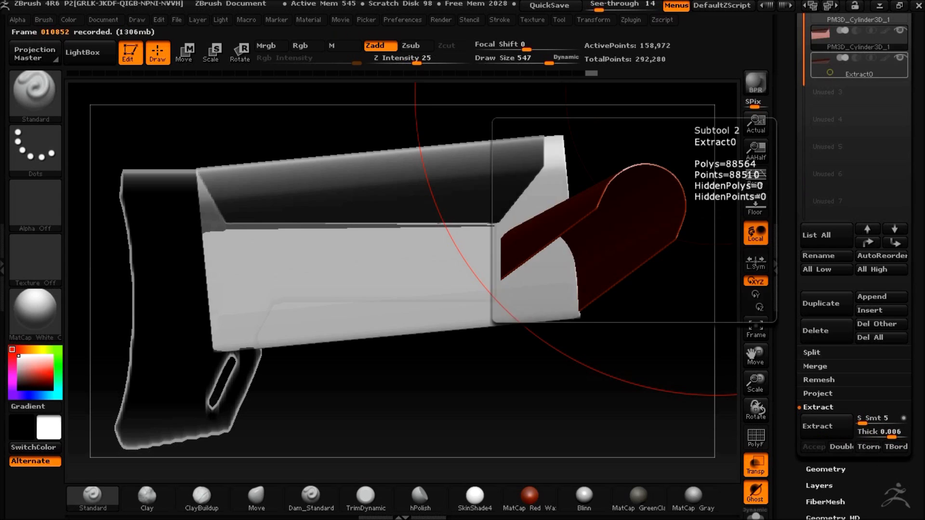
{"action": "left_click", "coordinate": [853, 62]}
{"action": "left_click", "coordinate": [900, 30]}
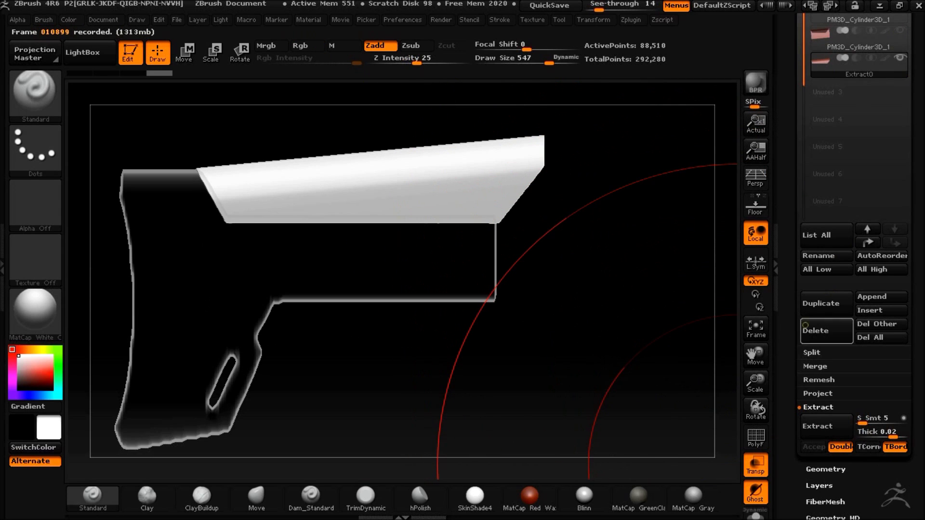
Turn off Transp, inspect the extracted piece in perspective and from the side, and delete it
{"action": "left_click", "coordinate": [755, 465]}
{"action": "left_click_drag", "start_coordinate": [718, 330], "coordinate": [674, 297]}
{"action": "left_click_drag", "start_coordinate": [612, 193], "coordinate": [538, 237], "text": "shift"}
{"action": "left_click", "coordinate": [828, 330]}
{"action": "key", "text": "Return"}
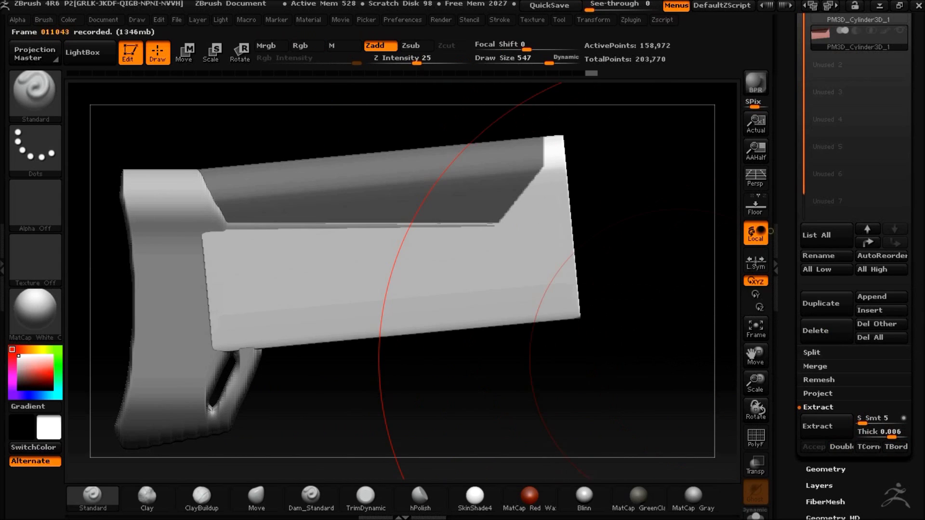
Extract the masked area with a thickness of 0.009, accept and inspect the new piece, and delete it
{"action": "type", "text": "09"}
{"action": "key", "text": "Return"}
{"action": "left_click", "coordinate": [821, 427]}
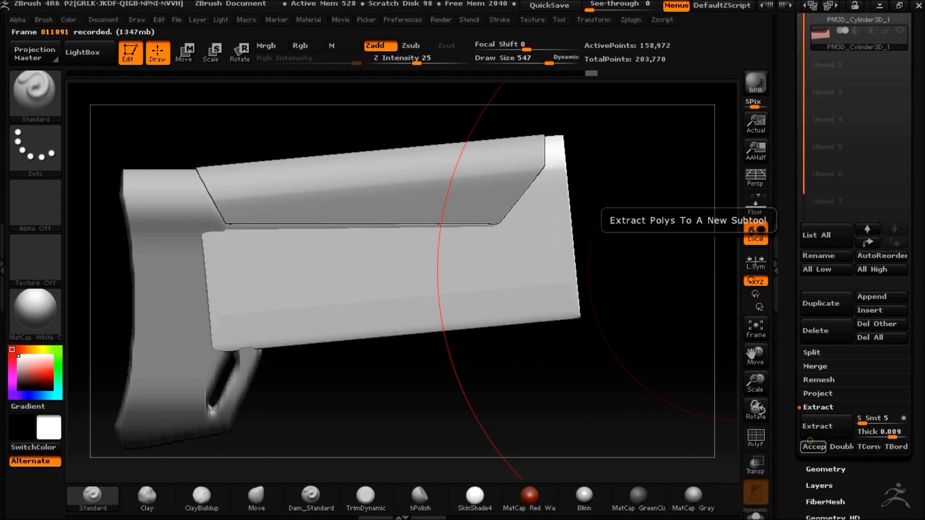
{"action": "left_click", "coordinate": [814, 447]}
{"action": "left_click_drag", "start_coordinate": [684, 130], "coordinate": [603, 237]}
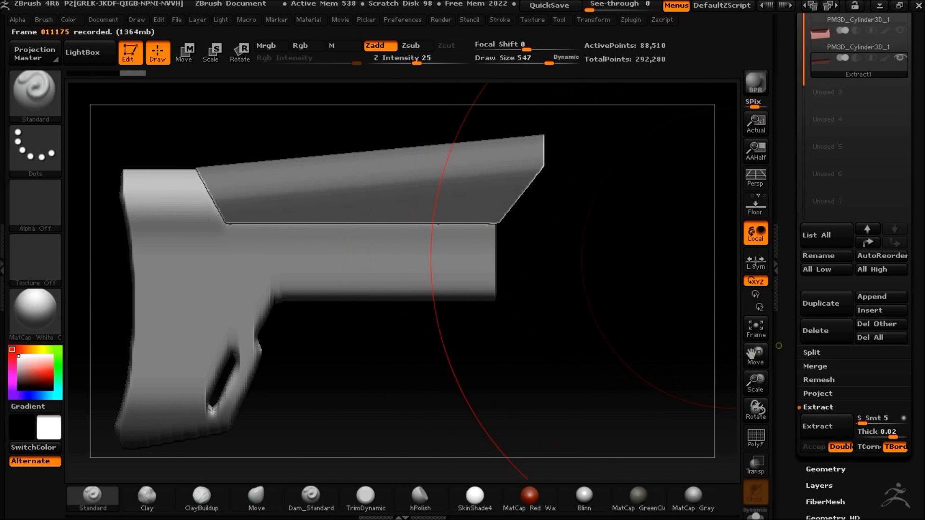
{"action": "left_click", "coordinate": [815, 330]}
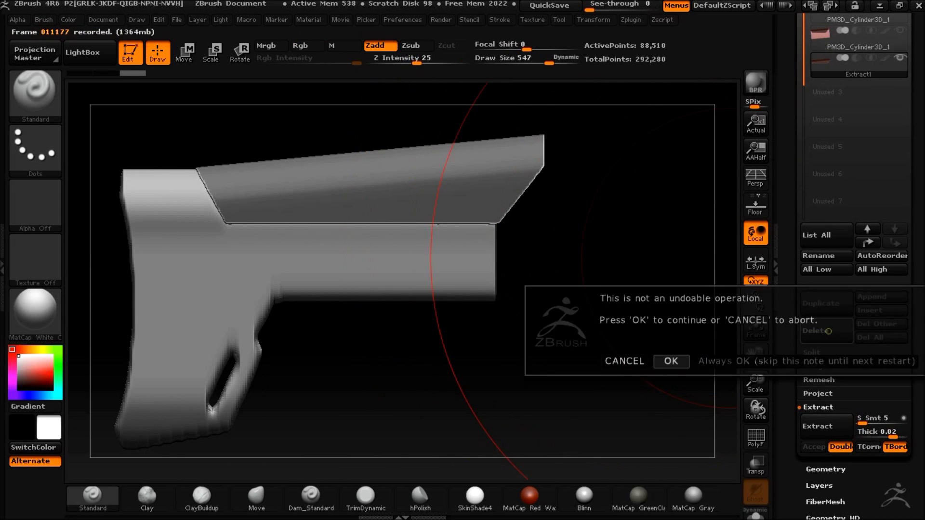
{"action": "key", "text": "Return"}
Delete the next trial extraction, extract the masked area again as a new subtool, and inspect the piece on the butt
{"action": "left_click", "coordinate": [843, 430]}
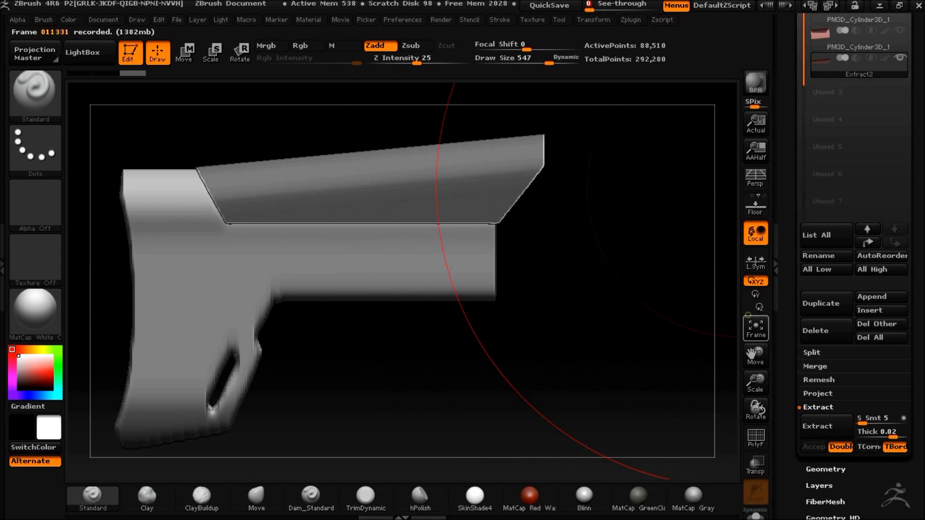
{"action": "left_click", "coordinate": [815, 331]}
{"action": "key", "text": "Return"}
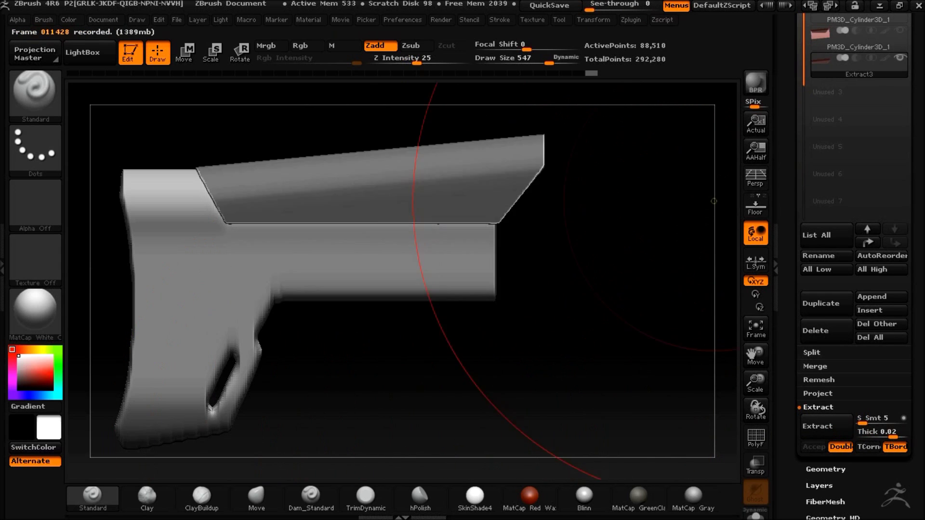
{"action": "mouse_move", "coordinate": [549, 289]}
{"action": "left_mouse_down"}
{"action": "mouse_move", "coordinate": [547, 316]}
{"action": "mouse_move", "coordinate": [580, 383]}
{"action": "mouse_move", "coordinate": [574, 289]}
{"action": "mouse_move", "coordinate": [539, 313]}
{"action": "mouse_move", "coordinate": [526, 340]}
{"action": "left_mouse_up"}
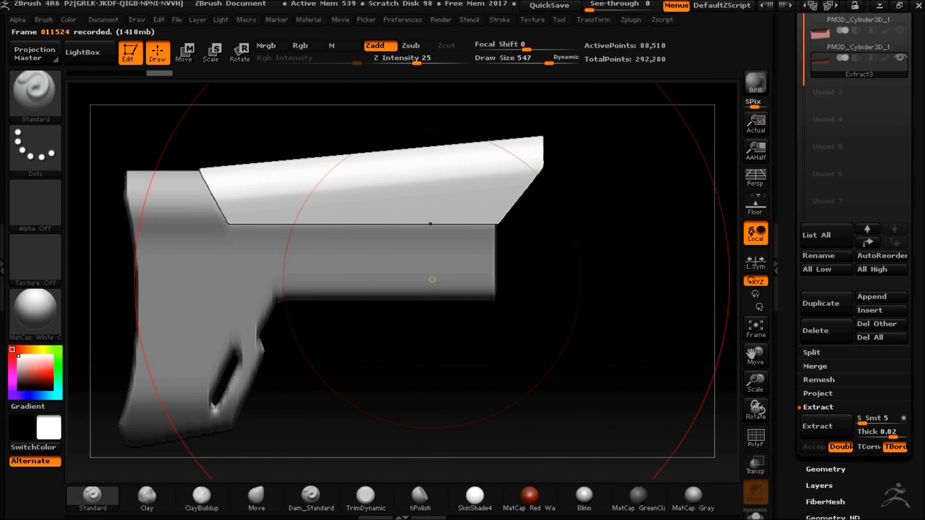
Select the butt subtool, view it from above, turn on Transp, and hide the extracted top piece
{"action": "left_click", "coordinate": [456, 291], "text": "alt"}
{"action": "mouse_move", "coordinate": [578, 353]}
{"action": "left_mouse_down"}
{"action": "mouse_move", "coordinate": [542, 281]}
{"action": "mouse_move", "coordinate": [374, 372]}
{"action": "mouse_move", "coordinate": [444, 313]}
{"action": "mouse_move", "coordinate": [429, 281]}
{"action": "mouse_move", "coordinate": [499, 334]}
{"action": "mouse_move", "coordinate": [515, 314]}
{"action": "mouse_move", "coordinate": [502, 333]}
{"action": "left_mouse_up"}
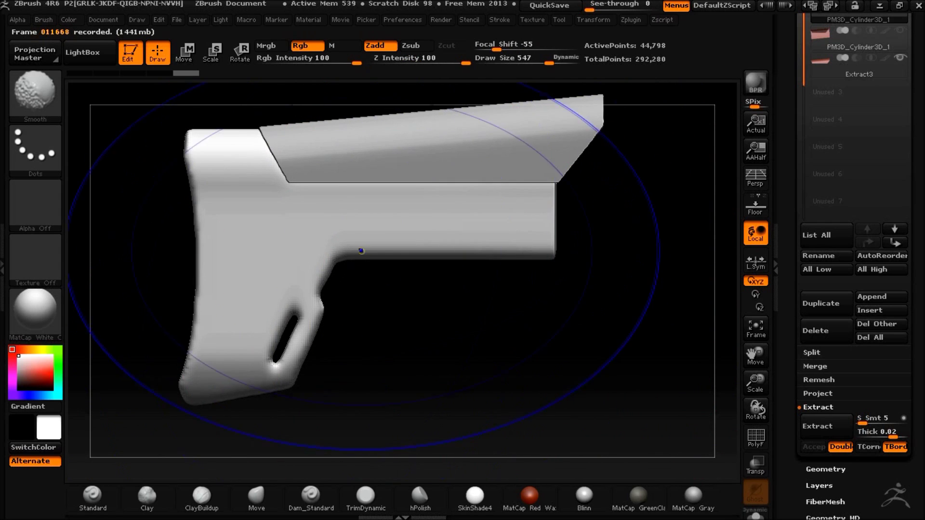
{"action": "left_click_drag", "start_coordinate": [379, 371], "coordinate": [460, 281]}
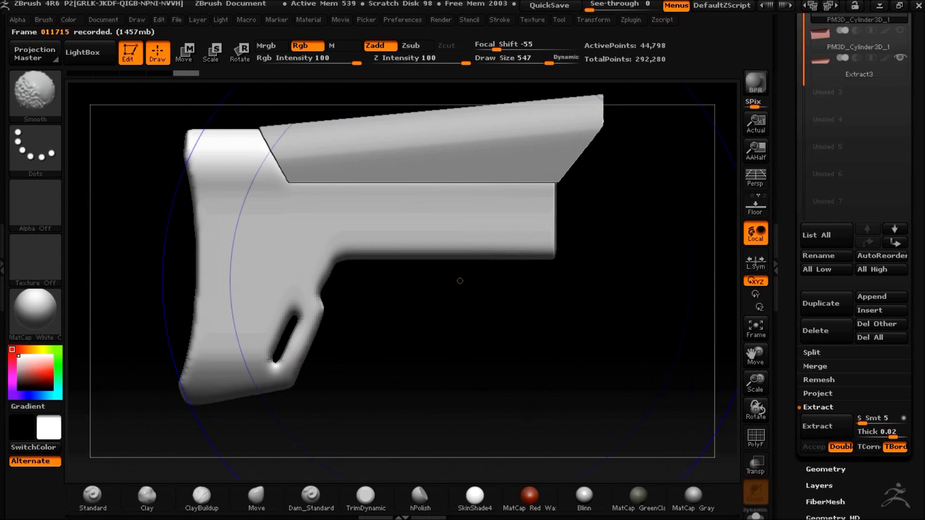
{"action": "mouse_move", "coordinate": [608, 354]}
{"action": "left_mouse_down", "text": "alt"}
{"action": "mouse_move", "coordinate": [539, 394]}
{"action": "mouse_move", "coordinate": [548, 410]}
{"action": "left_mouse_up", "text": "alt"}
{"action": "left_click_drag", "start_coordinate": [413, 373], "coordinate": [380, 381]}
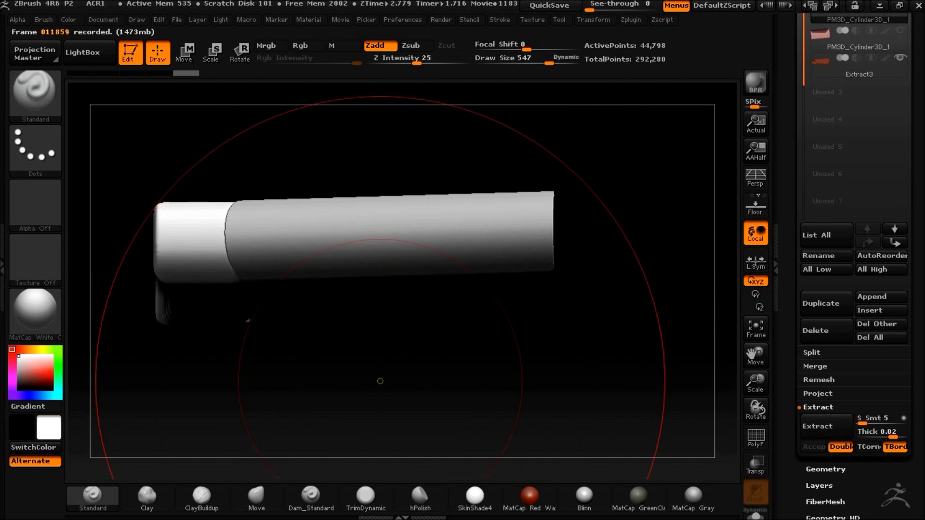
{"action": "left_click", "coordinate": [755, 465]}
{"action": "left_click", "coordinate": [900, 58]}
Try to trim the butt's side with a straight horizontal ClipCurve line from the top view
{"action": "mouse_move", "coordinate": [459, 393]}
{"action": "left_mouse_down"}
{"action": "mouse_move", "coordinate": [464, 360]}
{"action": "mouse_move", "coordinate": [462, 392]}
{"action": "left_mouse_up"}
{"action": "key", "text": "ctrl+shift"}
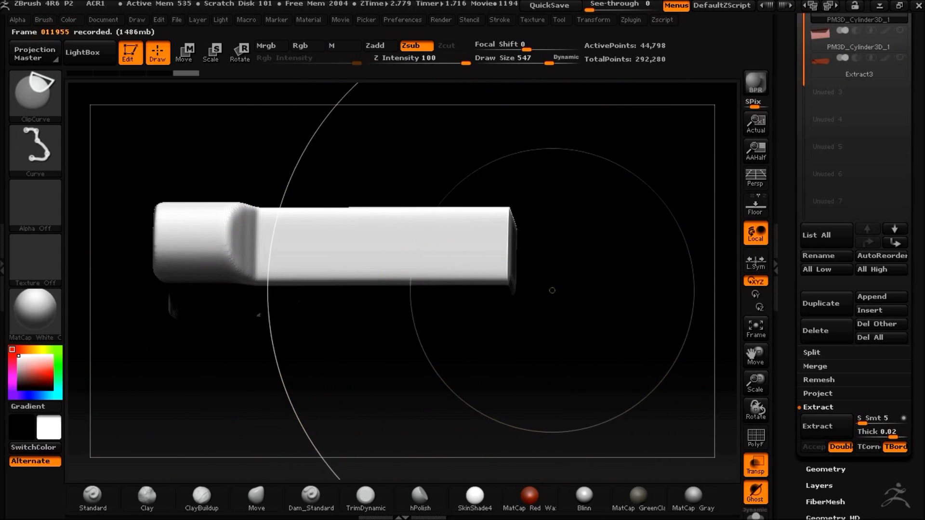
{"action": "left_click_drag", "start_coordinate": [201, 365], "coordinate": [201, 368], "text": "ctrl+shift"}
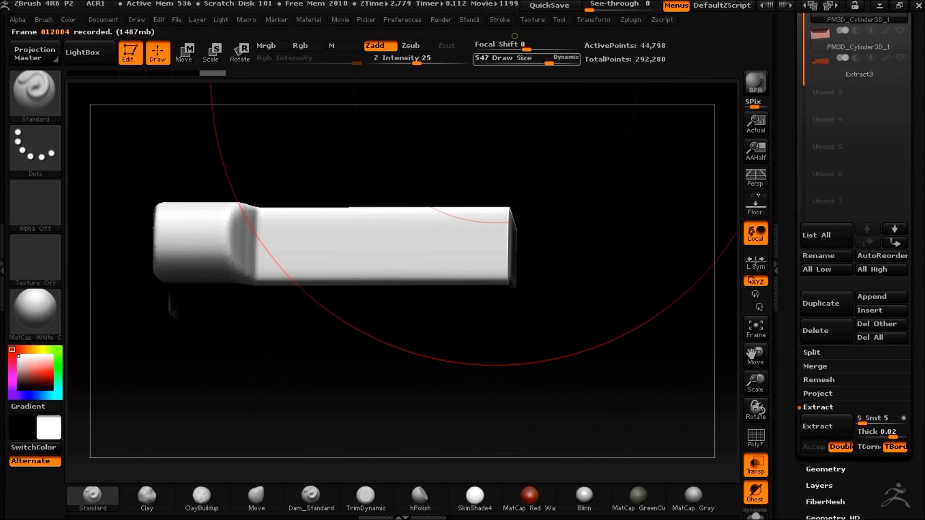
{"action": "key", "text": "ctrl+shift"}
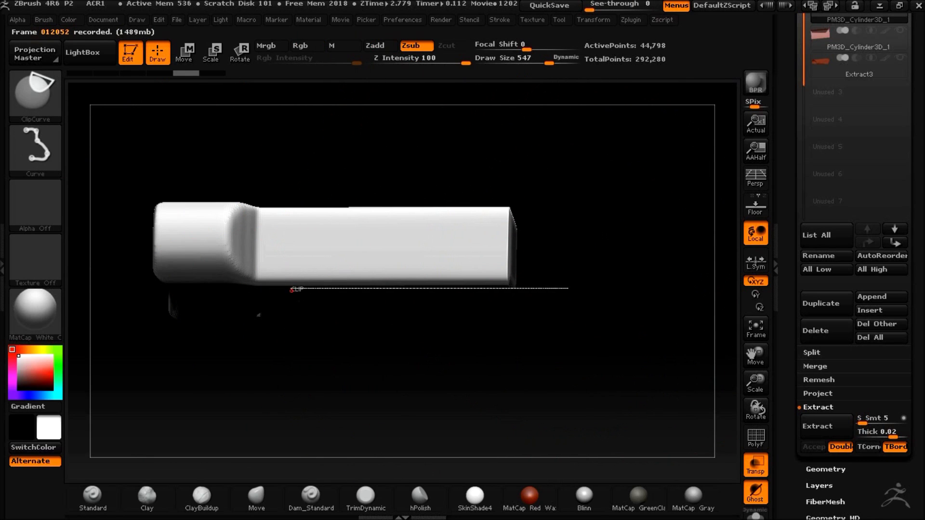
{"action": "left_click_drag", "start_coordinate": [214, 329], "coordinate": [214, 330]}
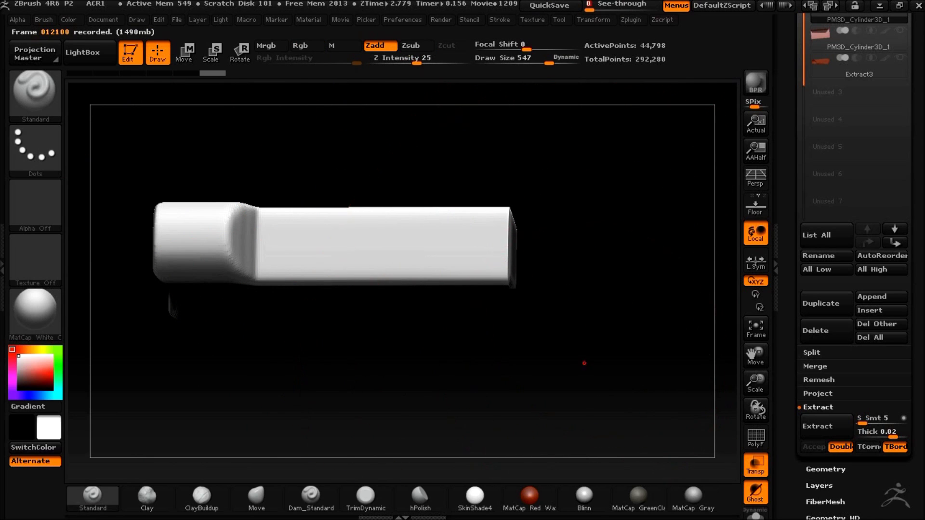
Try a slanted ClipCurve cut along the butt's side from a tilted top view and inspect the lower grip
{"action": "left_click_drag", "start_coordinate": [584, 365], "coordinate": [599, 273]}
{"action": "mouse_move", "coordinate": [601, 383]}
{"action": "left_mouse_down", "text": "alt"}
{"action": "mouse_move", "coordinate": [615, 294]}
{"action": "mouse_move", "coordinate": [557, 299]}
{"action": "mouse_move", "coordinate": [627, 297]}
{"action": "mouse_move", "coordinate": [553, 313]}
{"action": "mouse_move", "coordinate": [475, 217]}
{"action": "mouse_move", "coordinate": [611, 304]}
{"action": "mouse_move", "coordinate": [525, 234]}
{"action": "mouse_move", "coordinate": [553, 346]}
{"action": "mouse_move", "coordinate": [605, 324]}
{"action": "mouse_move", "coordinate": [554, 313]}
{"action": "mouse_move", "coordinate": [559, 321]}
{"action": "left_mouse_up", "text": "alt"}
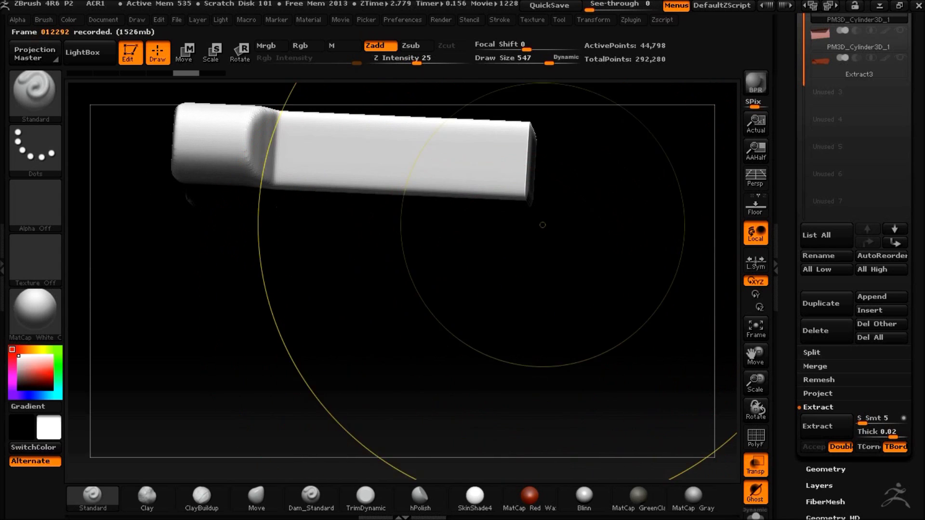
{"action": "left_click_drag", "start_coordinate": [377, 206], "coordinate": [573, 201], "text": "ctrl+shift"}
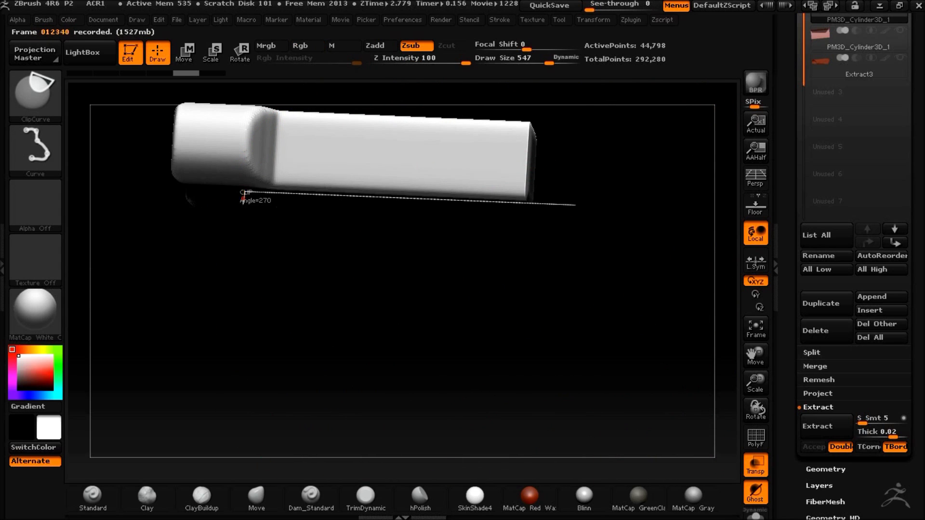
{"action": "left_click_drag", "start_coordinate": [215, 251], "coordinate": [216, 259], "text": "ctrl+shift"}
{"action": "mouse_move", "coordinate": [522, 343]}
{"action": "left_mouse_down"}
{"action": "mouse_move", "coordinate": [598, 219]}
{"action": "mouse_move", "coordinate": [626, 252]}
{"action": "mouse_move", "coordinate": [583, 257]}
{"action": "mouse_move", "coordinate": [616, 248]}
{"action": "mouse_move", "coordinate": [585, 266]}
{"action": "mouse_move", "coordinate": [551, 264]}
{"action": "left_mouse_up"}
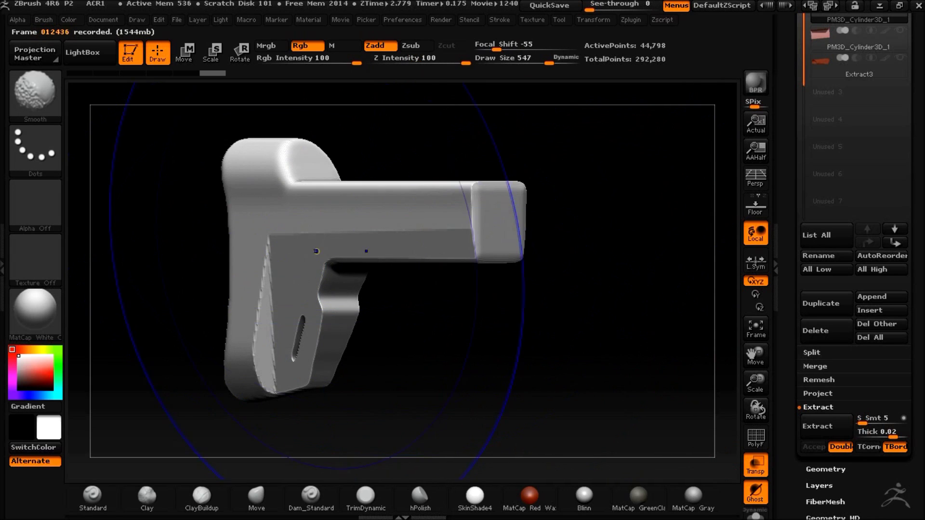
{"action": "left_click_drag", "start_coordinate": [558, 316], "coordinate": [595, 323], "text": "shift"}
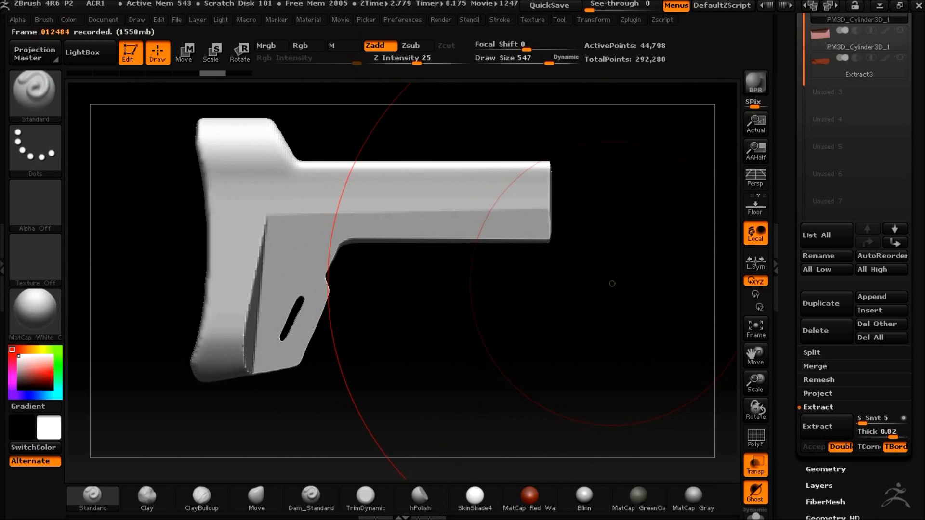
Try to taper the butt's side with a slanted ClipCurve line from the front view and undo the cut
{"action": "mouse_move", "coordinate": [532, 314]}
{"action": "left_mouse_down"}
{"action": "mouse_move", "coordinate": [423, 361]}
{"action": "mouse_move", "coordinate": [450, 320]}
{"action": "mouse_move", "coordinate": [399, 324]}
{"action": "mouse_move", "coordinate": [522, 291]}
{"action": "left_mouse_up"}
{"action": "key", "text": "ctrl+shift"}
{"action": "left_click_drag", "start_coordinate": [400, 126], "coordinate": [422, 272], "text": "ctrl+shift"}
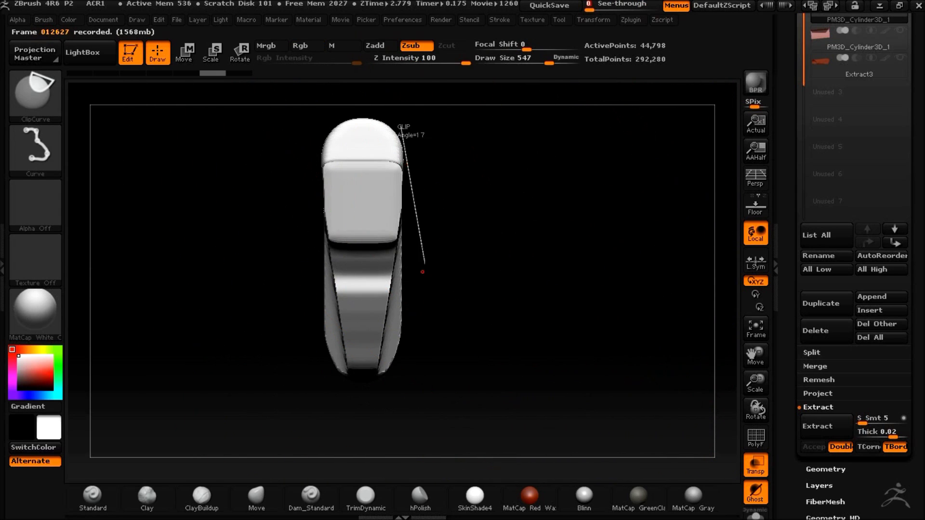
{"action": "left_click_drag", "start_coordinate": [407, 445], "coordinate": [406, 445], "text": "ctrl+shift"}
{"action": "left_click_drag", "start_coordinate": [452, 415], "coordinate": [613, 376]}
{"action": "key", "text": "ctrl+z"}
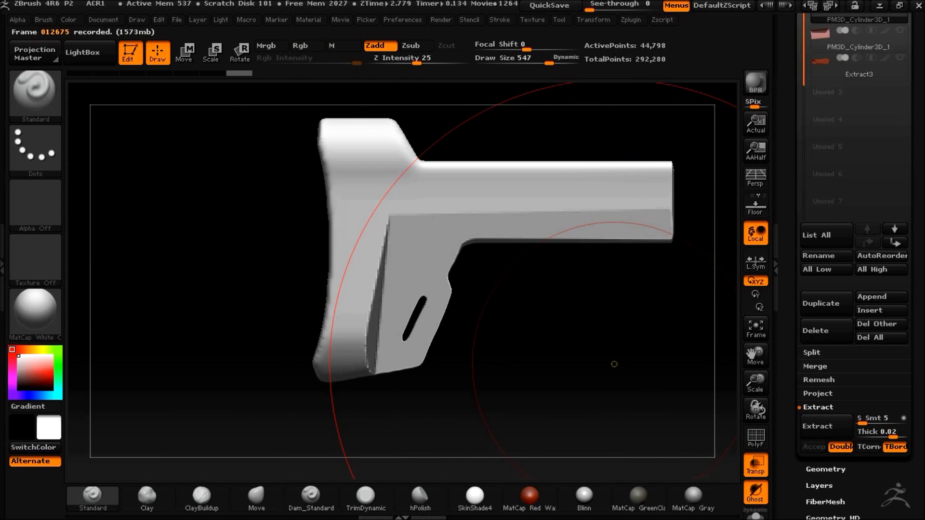
Retry the ClipCurve cut from a top view tilted the other way, following the lengthwise edge of the butt's front arm
{"action": "left_click_drag", "start_coordinate": [578, 327], "coordinate": [509, 367]}
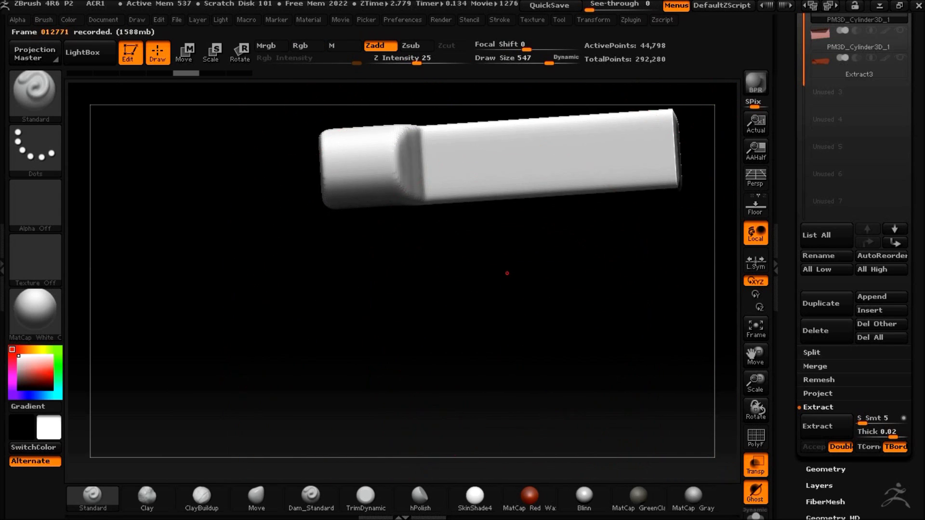
{"action": "key", "text": "ctrl+shift"}
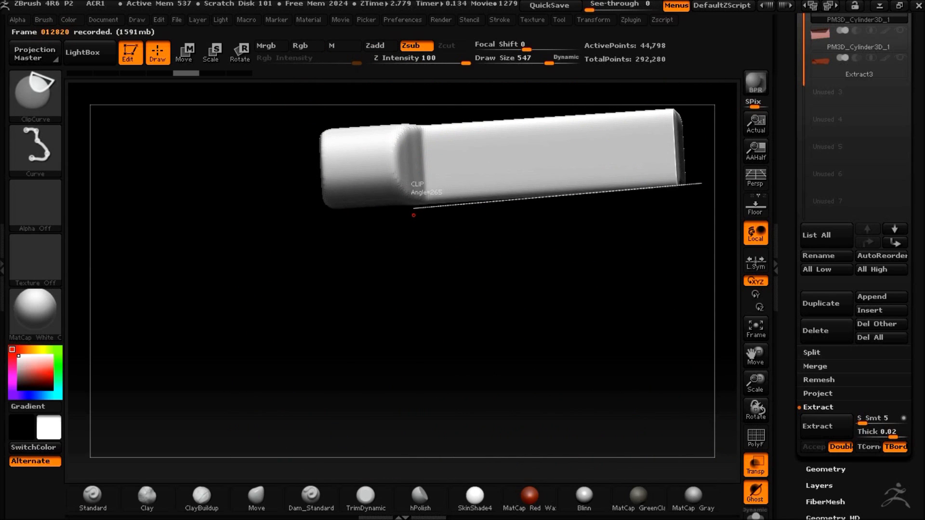
{"action": "left_click_drag", "start_coordinate": [334, 308], "coordinate": [332, 303], "text": "ctrl+shift"}
{"action": "left_click_drag", "start_coordinate": [501, 271], "coordinate": [536, 181]}
{"action": "mouse_move", "coordinate": [530, 313]}
{"action": "left_mouse_down", "text": "shift"}
{"action": "mouse_move", "coordinate": [512, 357]}
{"action": "mouse_move", "coordinate": [532, 302]}
{"action": "mouse_move", "coordinate": [522, 429]}
{"action": "mouse_move", "coordinate": [535, 385]}
{"action": "mouse_move", "coordinate": [575, 375]}
{"action": "left_mouse_up", "text": "shift"}
{"action": "left_click_drag", "start_coordinate": [615, 311], "coordinate": [596, 354], "text": "alt"}
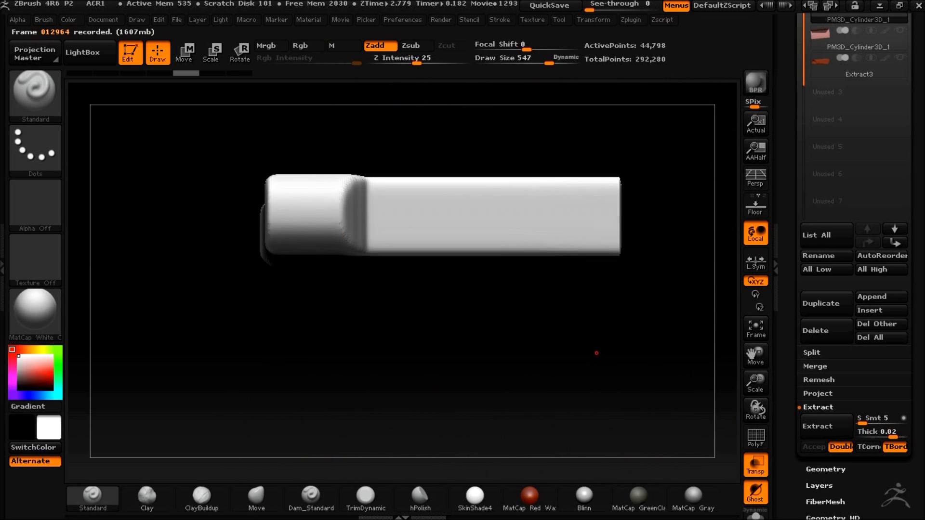
Clip the butt's lower side with a bent ClipCurve path running along the front arm and turning down the grip
{"action": "left_click_drag", "start_coordinate": [652, 258], "coordinate": [423, 257], "text": "ctrl+shift"}
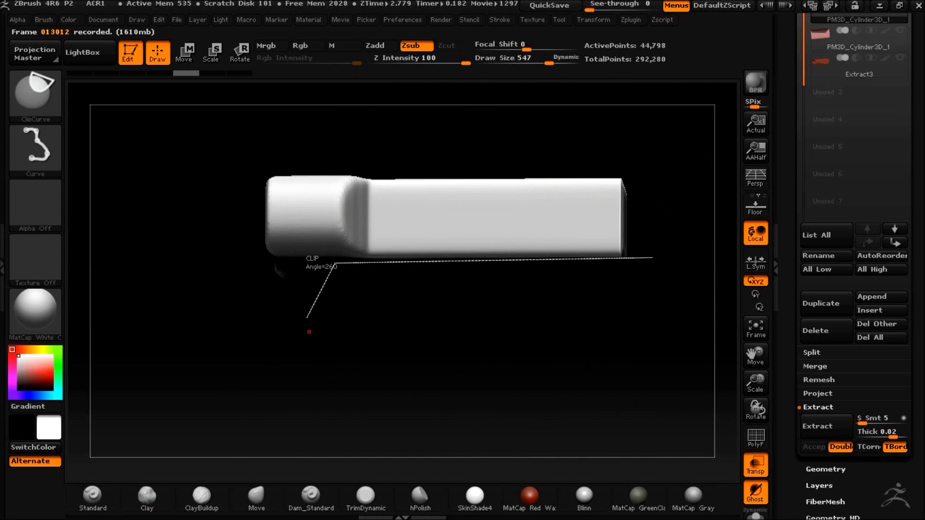
{"action": "left_click_drag", "start_coordinate": [317, 317], "coordinate": [284, 356], "text": "ctrl+shift"}
{"action": "mouse_move", "coordinate": [599, 345]}
{"action": "left_mouse_down"}
{"action": "mouse_move", "coordinate": [599, 254]}
{"action": "mouse_move", "coordinate": [580, 221]}
{"action": "mouse_move", "coordinate": [581, 341]}
{"action": "mouse_move", "coordinate": [566, 337]}
{"action": "left_mouse_up"}
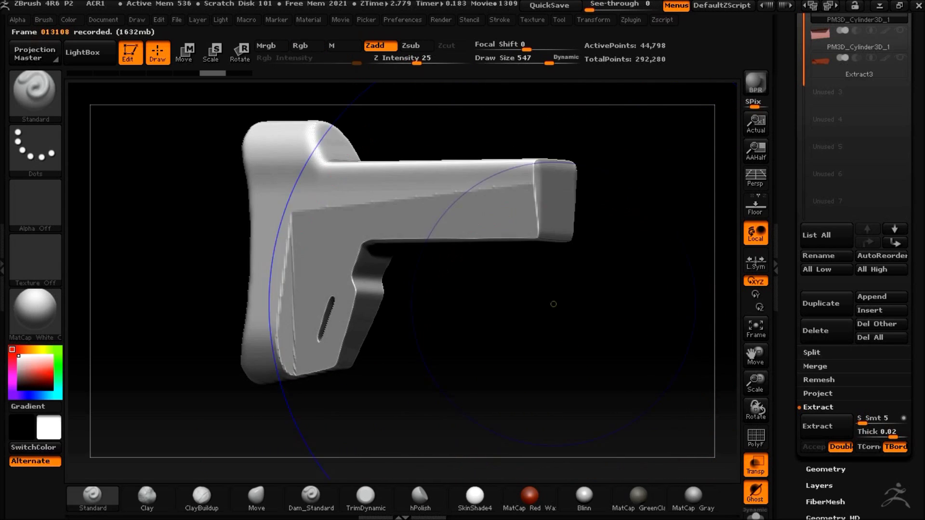
{"action": "left_click_drag", "start_coordinate": [516, 369], "coordinate": [539, 378]}
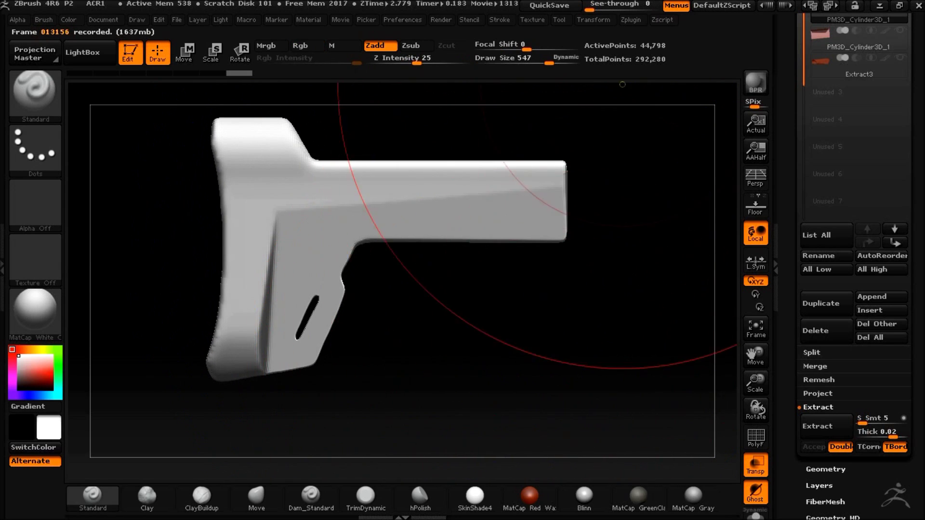
Set the brush draw size to 37 and examine the clipped butt from the side and front
{"action": "left_click_drag", "start_coordinate": [630, 37], "coordinate": [586, 34]}
{"action": "mouse_move", "coordinate": [458, 369]}
{"action": "left_mouse_down", "text": "alt"}
{"action": "mouse_move", "coordinate": [504, 347]}
{"action": "mouse_move", "coordinate": [487, 315]}
{"action": "left_mouse_up", "text": "alt"}
{"action": "mouse_move", "coordinate": [497, 311]}
{"action": "left_mouse_down"}
{"action": "mouse_move", "coordinate": [452, 305]}
{"action": "mouse_move", "coordinate": [501, 301]}
{"action": "mouse_move", "coordinate": [514, 311]}
{"action": "left_mouse_up"}
{"action": "left_click_drag", "start_coordinate": [484, 260], "coordinate": [501, 308], "text": "alt"}
{"action": "left_click_drag", "start_coordinate": [528, 54], "coordinate": [508, 64]}
{"action": "left_click_drag", "start_coordinate": [522, 156], "coordinate": [516, 90]}
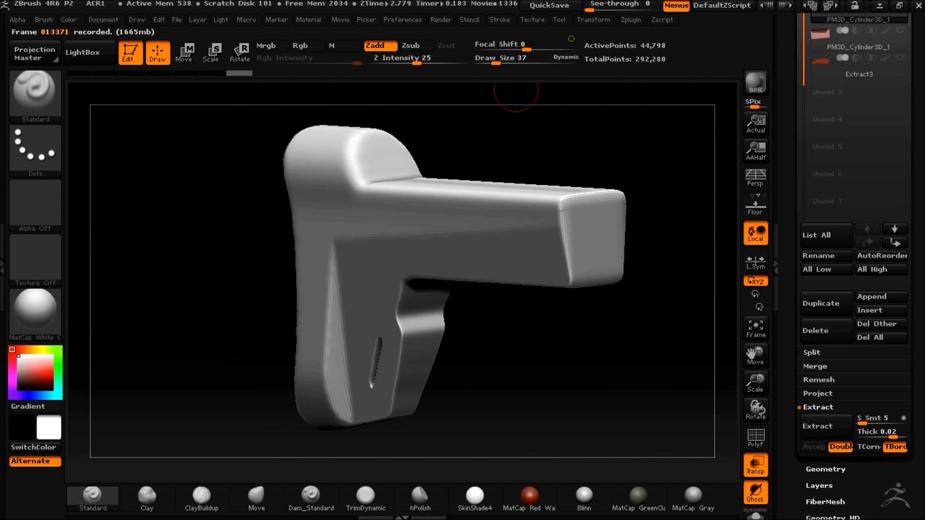
Turn off transparency, show the upper piece to compare it with the butt, and hide it again
{"action": "left_click", "coordinate": [898, 56]}
{"action": "left_click", "coordinate": [756, 471]}
{"action": "left_click_drag", "start_coordinate": [500, 375], "coordinate": [540, 365]}
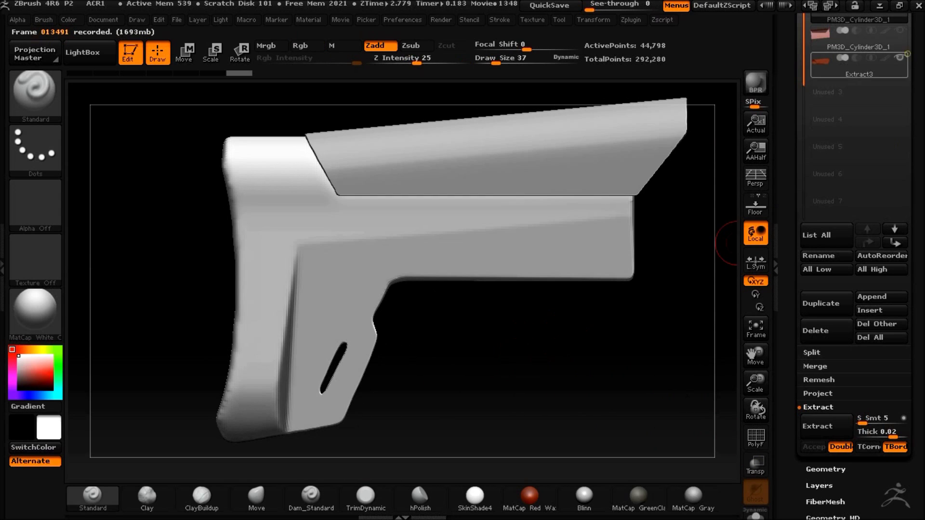
{"action": "left_click", "coordinate": [902, 56]}
{"action": "mouse_move", "coordinate": [593, 401]}
{"action": "left_mouse_down"}
{"action": "mouse_move", "coordinate": [540, 414]}
{"action": "mouse_move", "coordinate": [588, 384]}
{"action": "mouse_move", "coordinate": [572, 381]}
{"action": "left_mouse_up"}
Set the see-through to 47, mask the front half of the arm and unmask its lower edge along a slanted line
{"action": "mouse_move", "coordinate": [513, 438]}
{"action": "left_mouse_down", "text": "alt"}
{"action": "mouse_move", "coordinate": [453, 415]}
{"action": "mouse_move", "coordinate": [464, 423]}
{"action": "left_mouse_up", "text": "alt"}
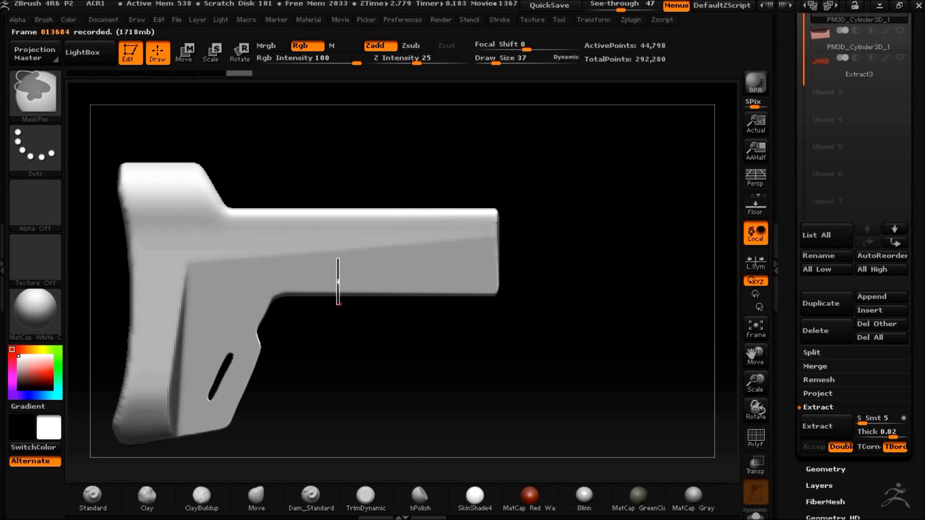
{"action": "left_click_drag", "start_coordinate": [340, 304], "coordinate": [518, 319], "text": "ctrl"}
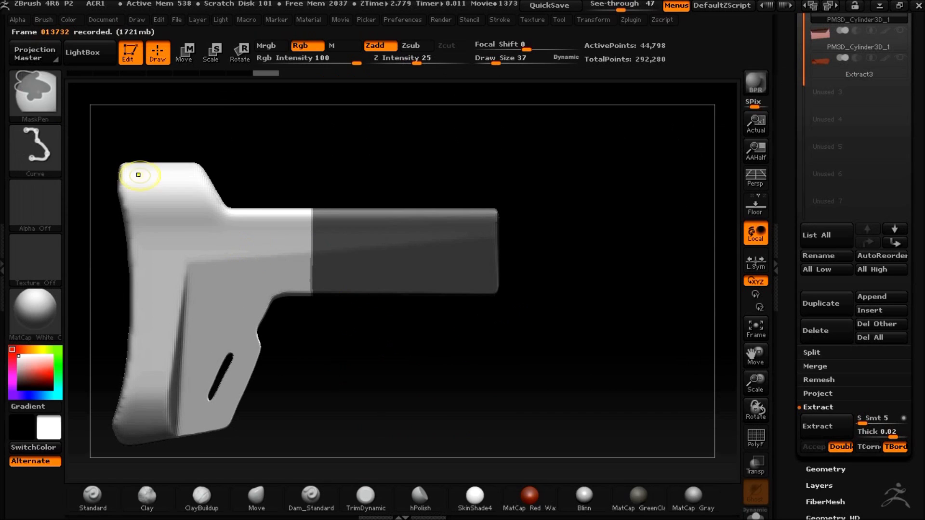
{"action": "mouse_move", "coordinate": [585, 309]}
{"action": "left_mouse_down", "text": "ctrl+alt"}
{"action": "mouse_move", "coordinate": [163, 211]}
{"action": "mouse_move", "coordinate": [146, 243]}
{"action": "mouse_move", "coordinate": [128, 247]}
{"action": "left_mouse_up", "text": "ctrl+alt"}
{"action": "key", "text": "ctrl"}
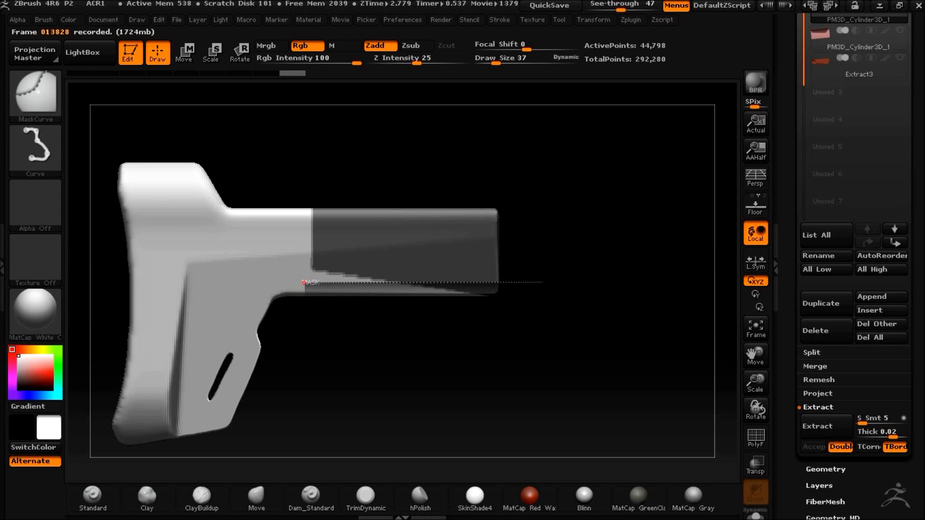
Unmask a rectangular notch in the mask's lower edge and a strip along its top, slanting the upper rear corner
{"action": "left_click", "coordinate": [44, 100], "text": "ctrl"}
{"action": "left_click", "coordinate": [281, 165], "text": "ctrl"}
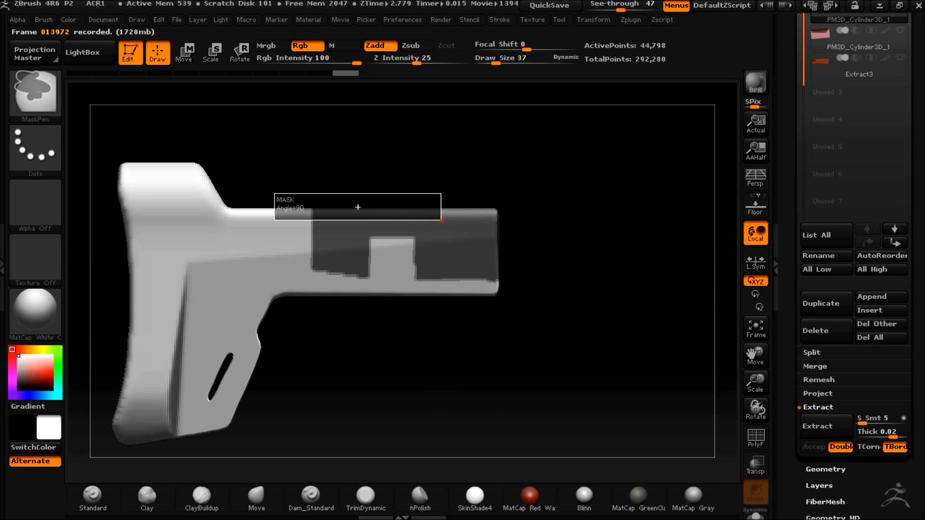
{"action": "left_click_drag", "start_coordinate": [515, 222], "coordinate": [516, 222], "text": "ctrl+alt"}
{"action": "left_click", "coordinate": [35, 94], "text": "ctrl"}
{"action": "left_click", "coordinate": [114, 165], "text": "ctrl"}
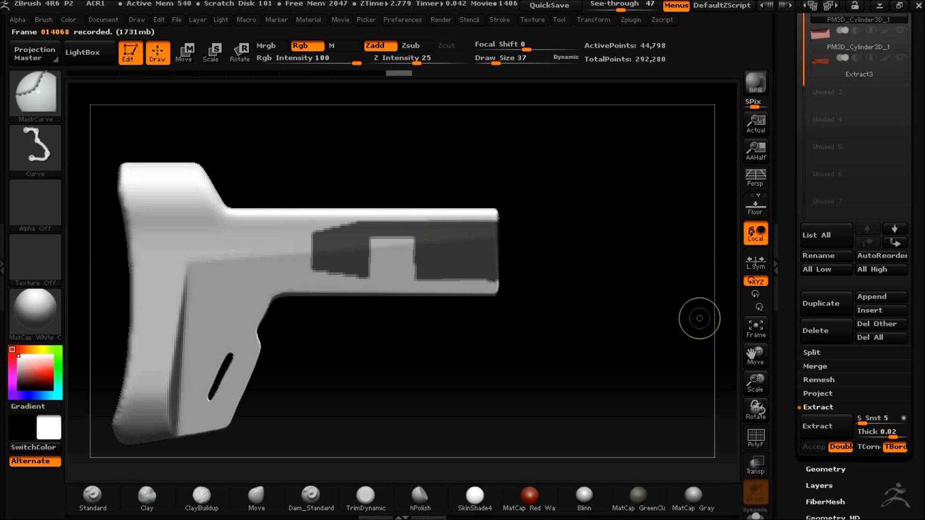
Trim the mask's front end with a vertical MaskCurve line, invert the mask and set the see-through to 0
{"action": "key", "text": "ctrl"}
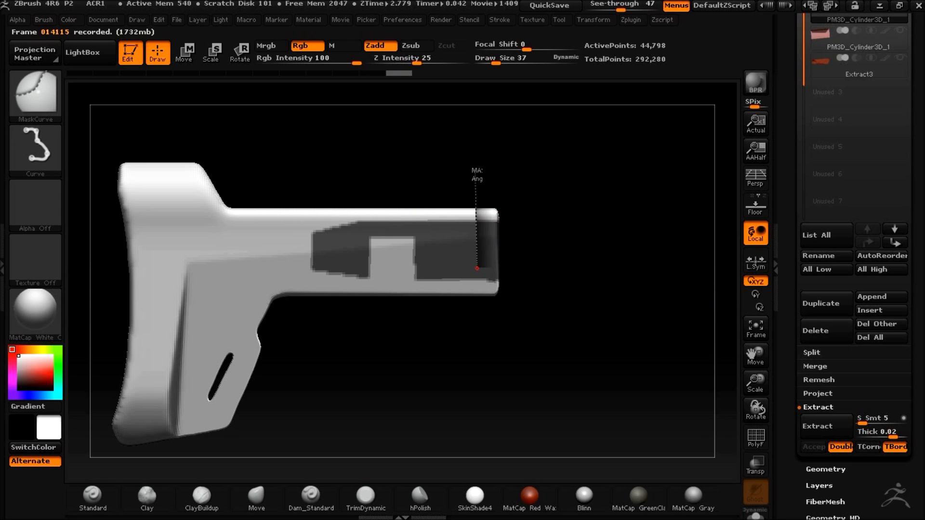
{"action": "left_click_drag", "start_coordinate": [470, 385], "coordinate": [470, 385], "text": "ctrl+alt"}
{"action": "left_click", "coordinate": [402, 374], "text": "ctrl"}
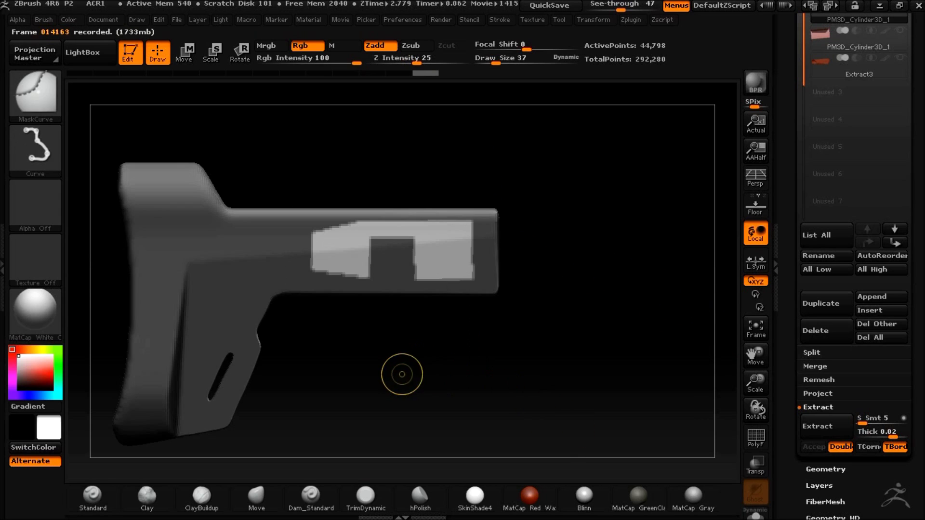
{"action": "left_click_drag", "start_coordinate": [603, 5], "coordinate": [600, 3]}
Try to raise the unmasked panel outward from both sides of the arm with the Move transpose line
{"action": "left_click_drag", "start_coordinate": [582, 272], "coordinate": [553, 354]}
{"action": "left_click", "coordinate": [184, 53]}
{"action": "left_click_drag", "start_coordinate": [550, 257], "coordinate": [557, 177]}
{"action": "left_click", "coordinate": [451, 252], "text": "ctrl"}
{"action": "left_click_drag", "start_coordinate": [582, 312], "coordinate": [578, 385], "text": "shift"}
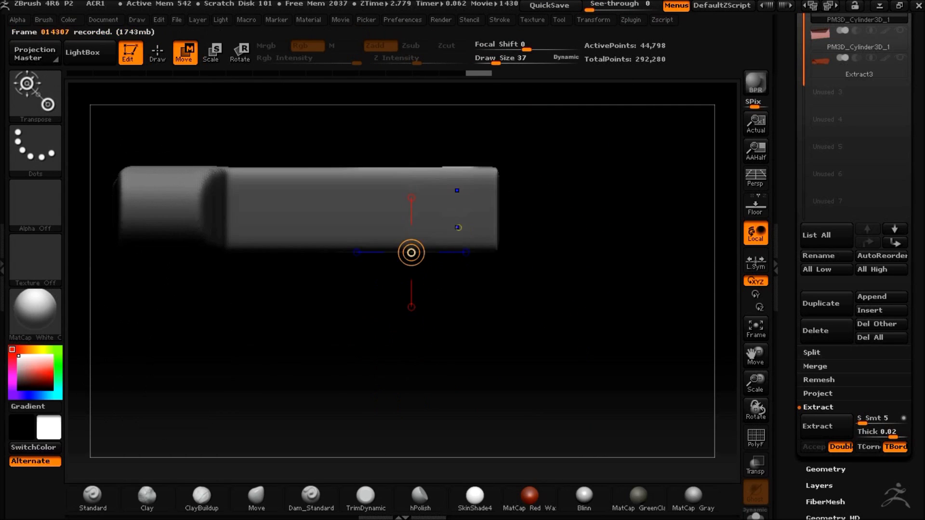
{"action": "left_click_drag", "start_coordinate": [451, 305], "coordinate": [450, 328]}
{"action": "left_click_drag", "start_coordinate": [573, 274], "coordinate": [570, 195]}
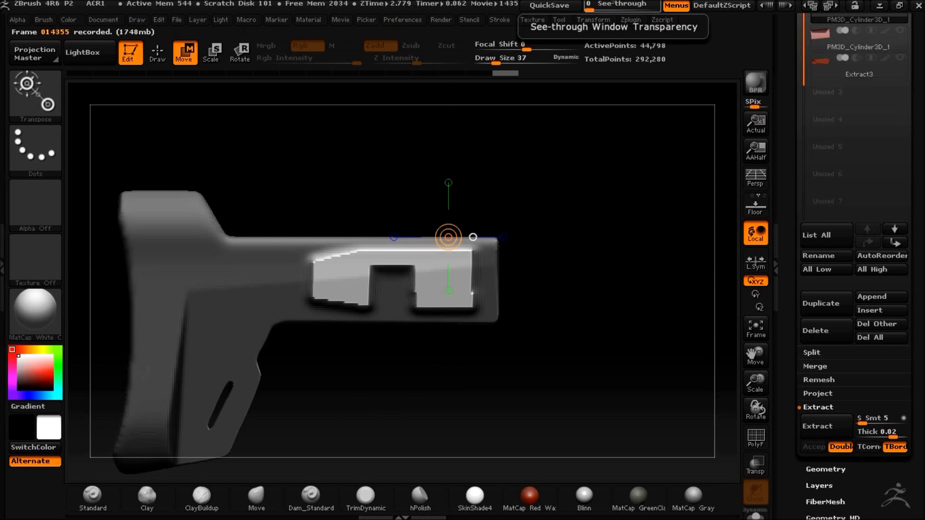
{"action": "left_click_drag", "start_coordinate": [528, 279], "coordinate": [532, 280]}
{"action": "left_click_drag", "start_coordinate": [619, 309], "coordinate": [628, 391]}
{"action": "mouse_move", "coordinate": [396, 342]}
{"action": "left_mouse_down"}
{"action": "mouse_move", "coordinate": [431, 448]}
{"action": "mouse_move", "coordinate": [429, 433]}
{"action": "left_mouse_up"}
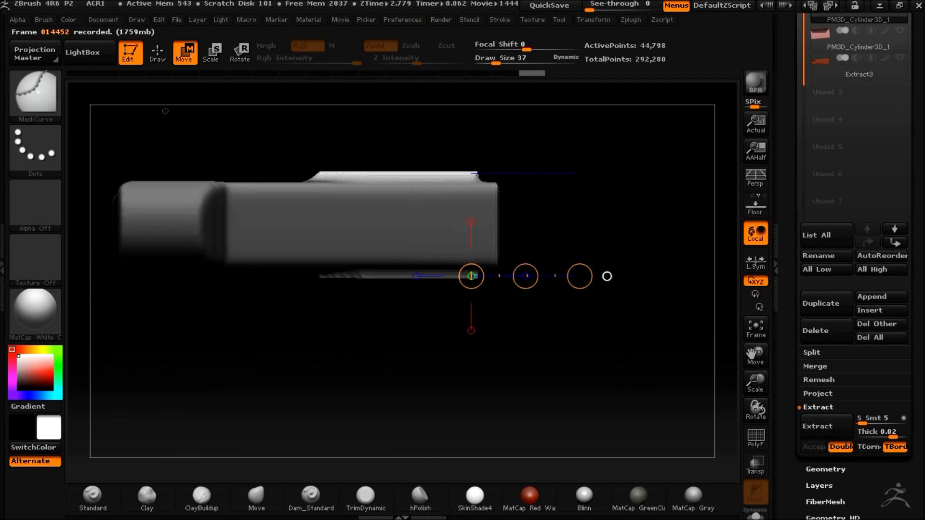
Try to slant the raised panel's side with a diagonal ClipCurve line from the top view and inspect it
{"action": "left_click", "coordinate": [157, 53]}
{"action": "left_click_drag", "start_coordinate": [451, 310], "coordinate": [211, 244], "text": "ctrl+shift"}
{"action": "left_click_drag", "start_coordinate": [120, 239], "coordinate": [119, 239], "text": "ctrl+shift"}
{"action": "left_click_drag", "start_coordinate": [428, 378], "coordinate": [596, 357]}
{"action": "left_click_drag", "start_coordinate": [407, 298], "coordinate": [281, 264], "text": "ctrl+shift"}
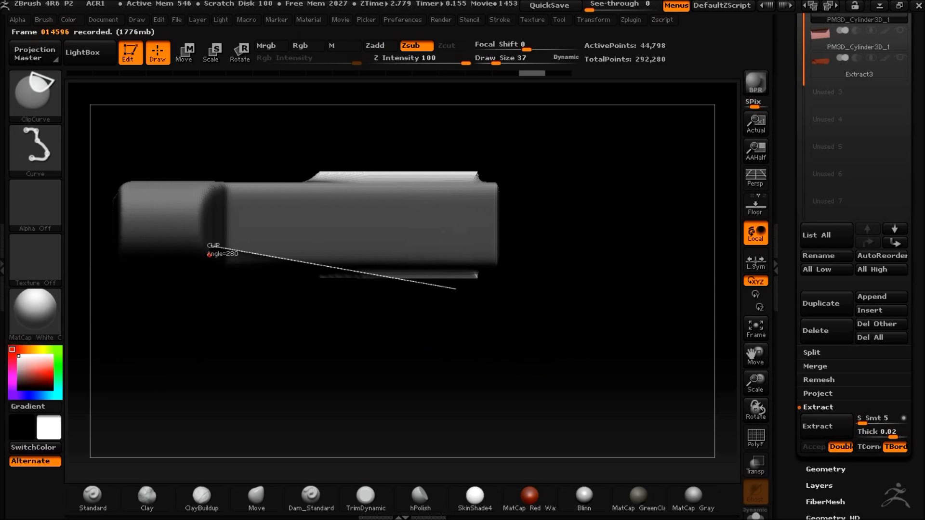
{"action": "left_click_drag", "start_coordinate": [209, 255], "coordinate": [209, 255], "text": "ctrl+shift"}
{"action": "mouse_move", "coordinate": [523, 374]}
{"action": "left_mouse_down"}
{"action": "mouse_move", "coordinate": [593, 231]}
{"action": "mouse_move", "coordinate": [581, 235]}
{"action": "left_mouse_up"}
{"action": "left_click_drag", "start_coordinate": [636, 274], "coordinate": [608, 273]}
{"action": "left_click_drag", "start_coordinate": [608, 273], "coordinate": [628, 265], "text": "shift"}
Undo the slanted clip and the panel extrusion, back to the inverted mask
{"action": "key", "text": "ctrl+z"}
{"action": "key", "text": "ctrl+z"}
{"action": "key", "text": "ctrl+z"}
{"action": "key", "text": "ctrl+z"}
{"action": "key", "text": "ctrl+shift+z"}
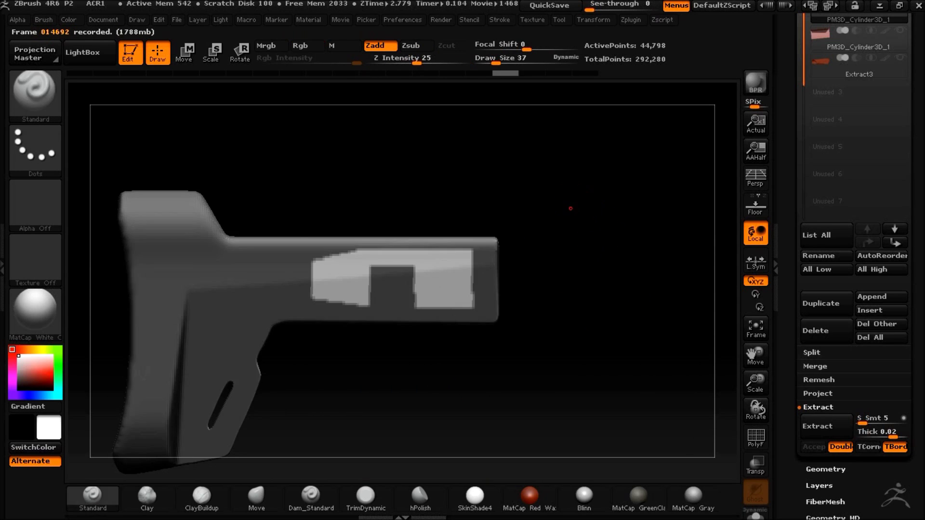
Pull the unmasked panel straight outward from both sides of the arm with Move from the top view
{"action": "left_click_drag", "start_coordinate": [553, 355], "coordinate": [573, 332]}
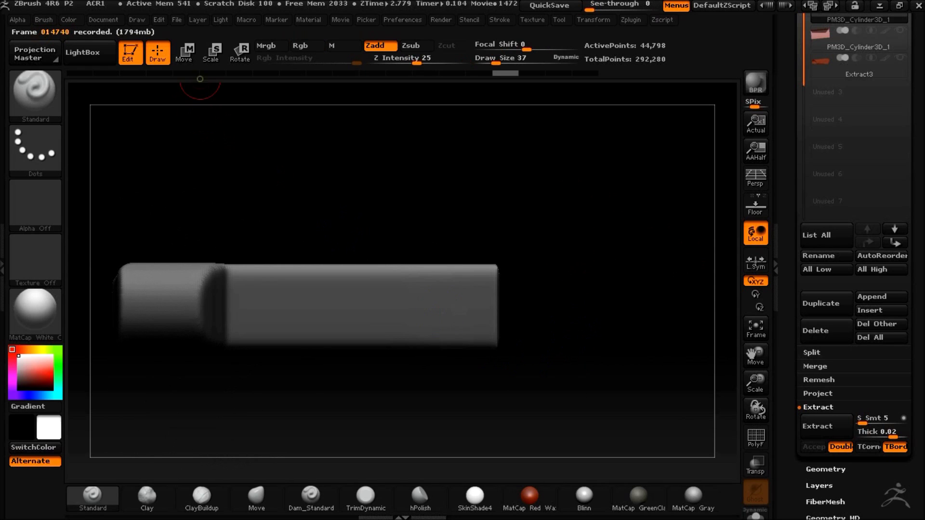
{"action": "key", "text": "w"}
{"action": "left_click_drag", "start_coordinate": [392, 384], "coordinate": [625, 190], "text": "shift"}
{"action": "left_click_drag", "start_coordinate": [573, 294], "coordinate": [564, 378], "text": "shift"}
{"action": "key", "text": "q"}
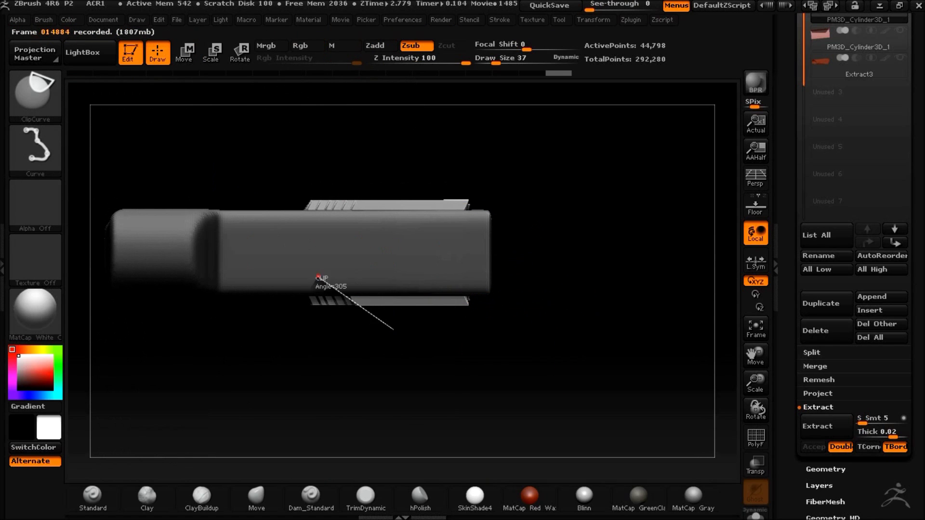
Slant the rear part of the raised panel toward the arm with a ClipCurve line from the top view
{"action": "left_click_drag", "start_coordinate": [586, 292], "coordinate": [595, 201]}
{"action": "mouse_move", "coordinate": [689, 205]}
{"action": "left_mouse_down"}
{"action": "mouse_move", "coordinate": [616, 211]}
{"action": "mouse_move", "coordinate": [654, 264]}
{"action": "mouse_move", "coordinate": [588, 223]}
{"action": "mouse_move", "coordinate": [522, 324]}
{"action": "mouse_move", "coordinate": [430, 349]}
{"action": "mouse_move", "coordinate": [343, 295]}
{"action": "left_mouse_up"}
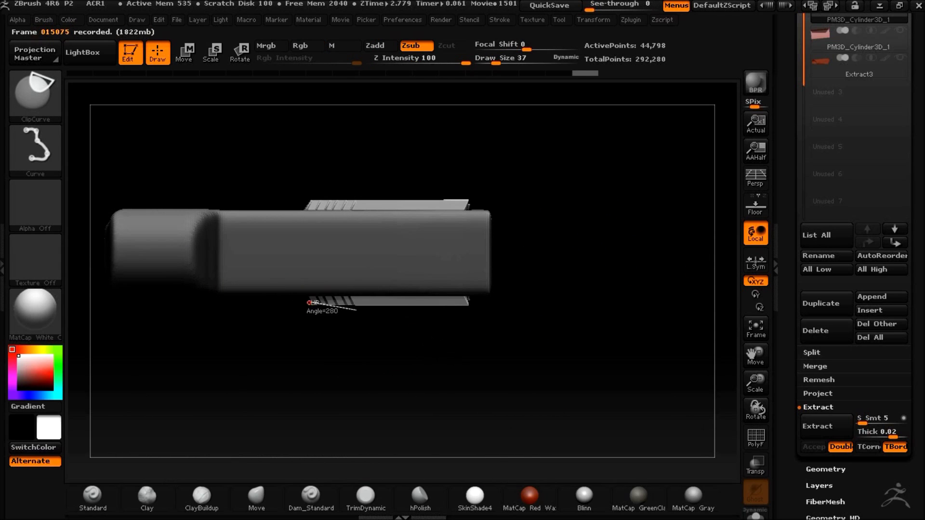
{"action": "left_click_drag", "start_coordinate": [313, 291], "coordinate": [311, 291], "text": "ctrl+shift"}
{"action": "left_click_drag", "start_coordinate": [536, 322], "coordinate": [571, 224]}
Trim the raised panel's outer face with slanted ClipCurve lines from the end and underside views, and clear the mask
{"action": "left_click_drag", "start_coordinate": [601, 6], "coordinate": [609, 4]}
{"action": "mouse_move", "coordinate": [570, 190]}
{"action": "left_mouse_down", "text": "shift"}
{"action": "mouse_move", "coordinate": [506, 196]}
{"action": "mouse_move", "coordinate": [609, 189]}
{"action": "mouse_move", "coordinate": [568, 195]}
{"action": "mouse_move", "coordinate": [583, 180]}
{"action": "left_mouse_up", "text": "shift"}
{"action": "left_click_drag", "start_coordinate": [397, 149], "coordinate": [406, 495], "text": "ctrl"}
{"action": "left_click_drag", "start_coordinate": [559, 339], "coordinate": [625, 349]}
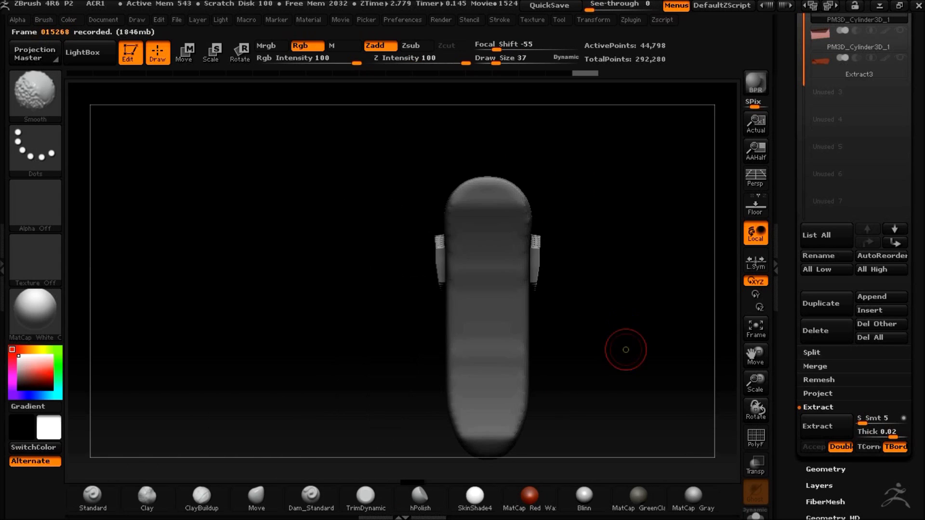
{"action": "left_click_drag", "start_coordinate": [501, 394], "coordinate": [502, 394], "text": "ctrl+shift"}
{"action": "mouse_move", "coordinate": [573, 108]}
{"action": "left_mouse_down"}
{"action": "mouse_move", "coordinate": [592, 407]}
{"action": "mouse_move", "coordinate": [537, 316]}
{"action": "left_mouse_up"}
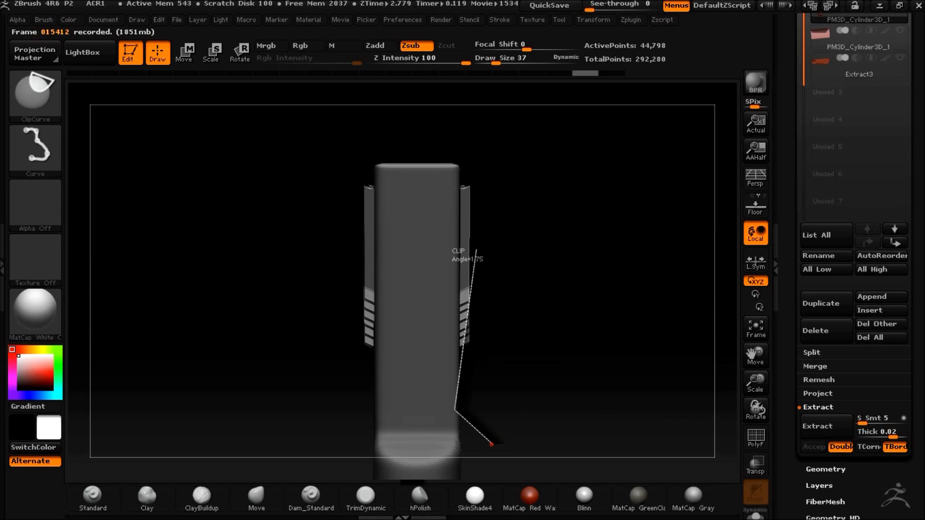
{"action": "mouse_move", "coordinate": [544, 401]}
{"action": "left_mouse_down"}
{"action": "mouse_move", "coordinate": [540, 347]}
{"action": "mouse_move", "coordinate": [598, 310]}
{"action": "mouse_move", "coordinate": [650, 258]}
{"action": "mouse_move", "coordinate": [690, 270]}
{"action": "mouse_move", "coordinate": [631, 258]}
{"action": "mouse_move", "coordinate": [605, 316]}
{"action": "mouse_move", "coordinate": [668, 314]}
{"action": "mouse_move", "coordinate": [687, 336]}
{"action": "mouse_move", "coordinate": [665, 314]}
{"action": "left_mouse_up"}
Check the arm's polyframe and open the DynaMesh settings with Polish enabled
{"action": "left_click", "coordinate": [754, 439]}
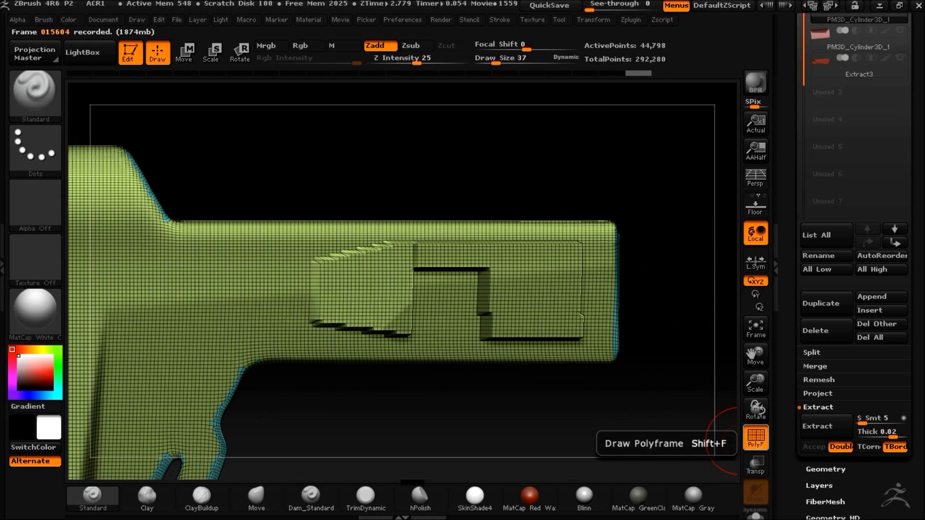
{"action": "left_click", "coordinate": [755, 439]}
{"action": "left_click", "coordinate": [821, 469]}
{"action": "left_click", "coordinate": [895, 196]}
{"action": "left_click", "coordinate": [895, 182]}
Try remeshing the butt with DynaMesh at resolution 128 and undo it
{"action": "left_click", "coordinate": [827, 188]}
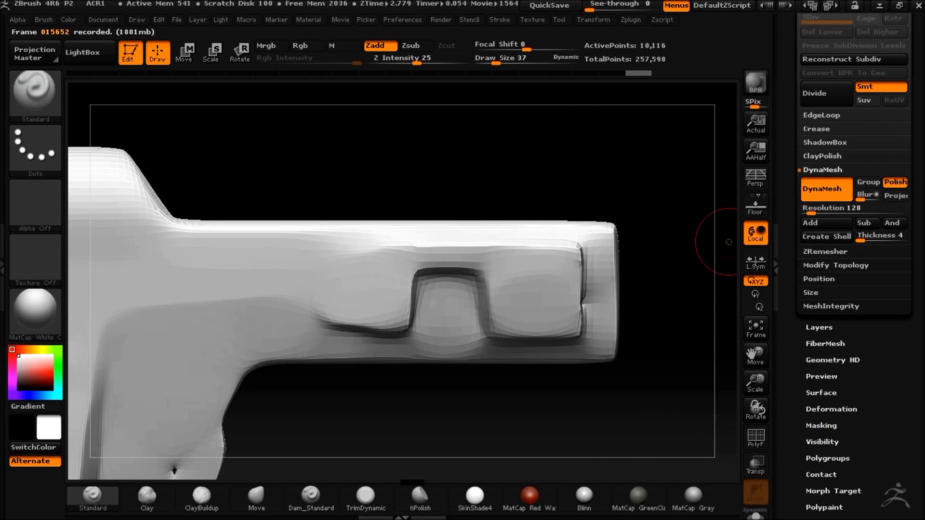
{"action": "key", "text": "ctrl+z"}
{"action": "left_click", "coordinate": [837, 211]}
{"action": "left_click", "coordinate": [827, 189]}
{"action": "key", "text": "ctrl+z"}
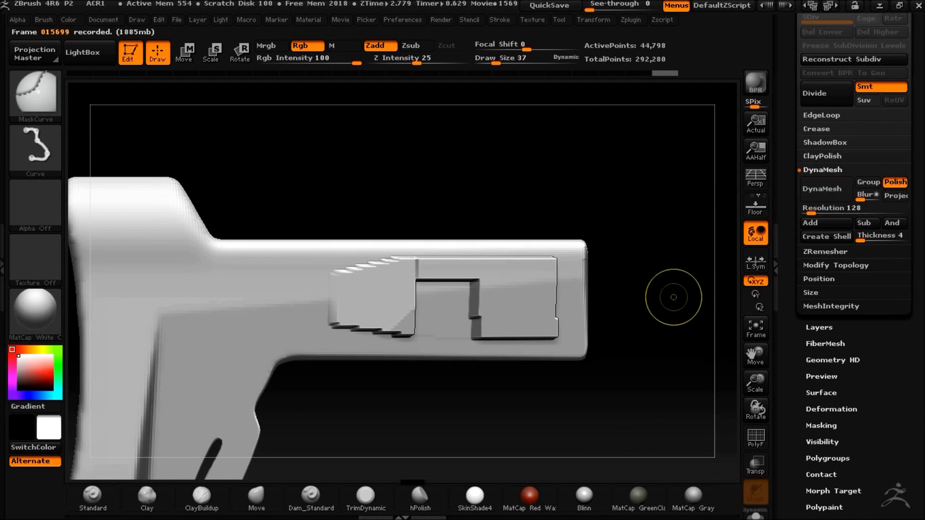
Remesh the butt with DynaMesh at resolution 480
{"action": "left_click_drag", "start_coordinate": [827, 214], "coordinate": [828, 213]}
{"action": "left_click", "coordinate": [826, 189]}
Smooth the raised panel's stepped rear edges, notch edges and front corners with the Smooth brush
{"action": "key", "text": "shift"}
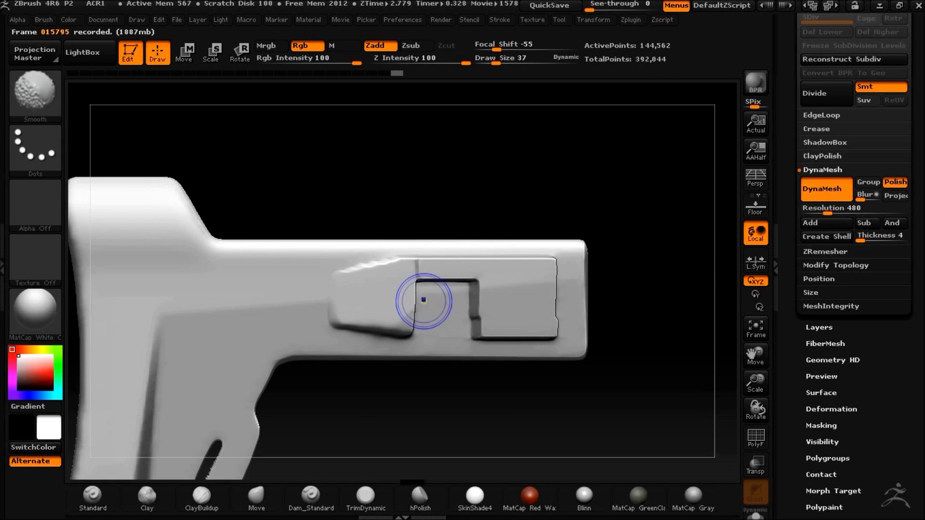
{"action": "left_click_drag", "start_coordinate": [487, 405], "coordinate": [399, 281]}
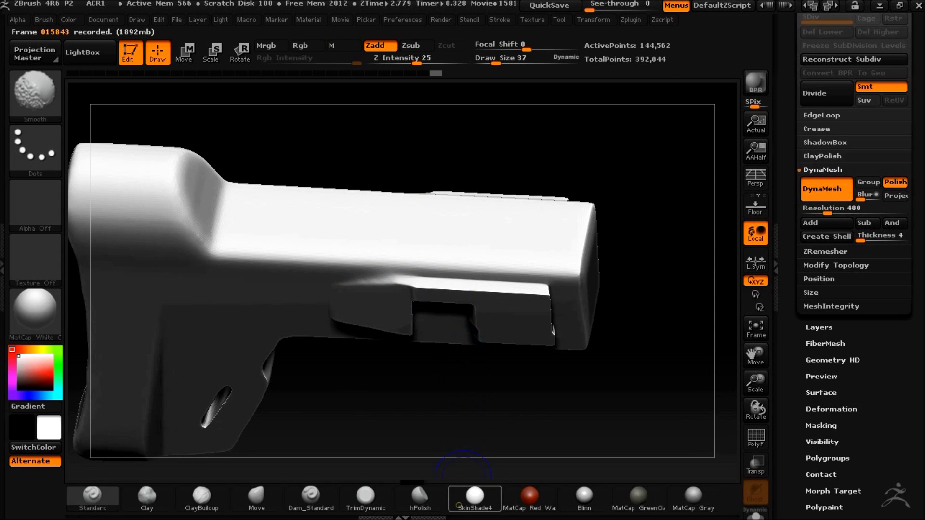
{"action": "left_click_drag", "start_coordinate": [463, 466], "coordinate": [464, 355], "text": "shift"}
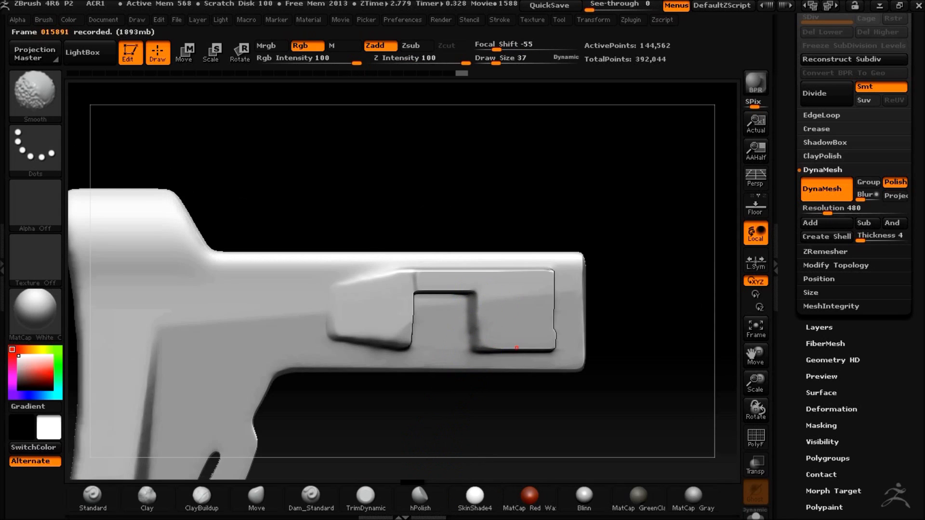
{"action": "left_click_drag", "start_coordinate": [622, 360], "coordinate": [554, 313]}
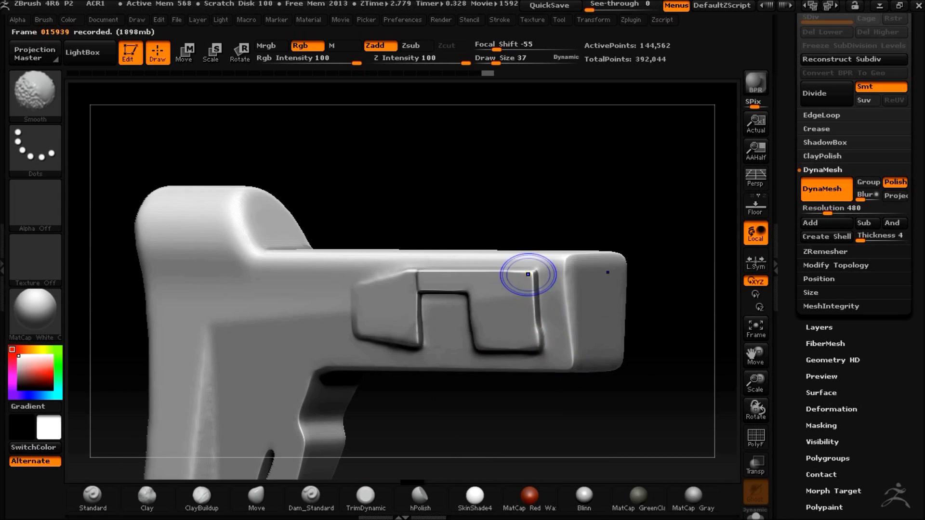
{"action": "left_click_drag", "start_coordinate": [489, 428], "coordinate": [514, 262], "text": "shift"}
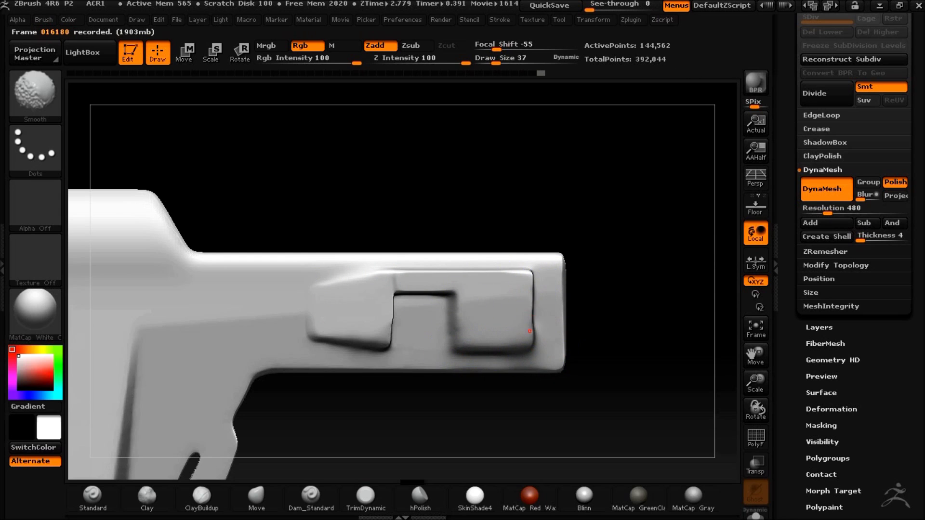
{"action": "left_click_drag", "start_coordinate": [616, 341], "coordinate": [536, 349]}
{"action": "left_click_drag", "start_coordinate": [489, 418], "coordinate": [547, 419], "text": "shift"}
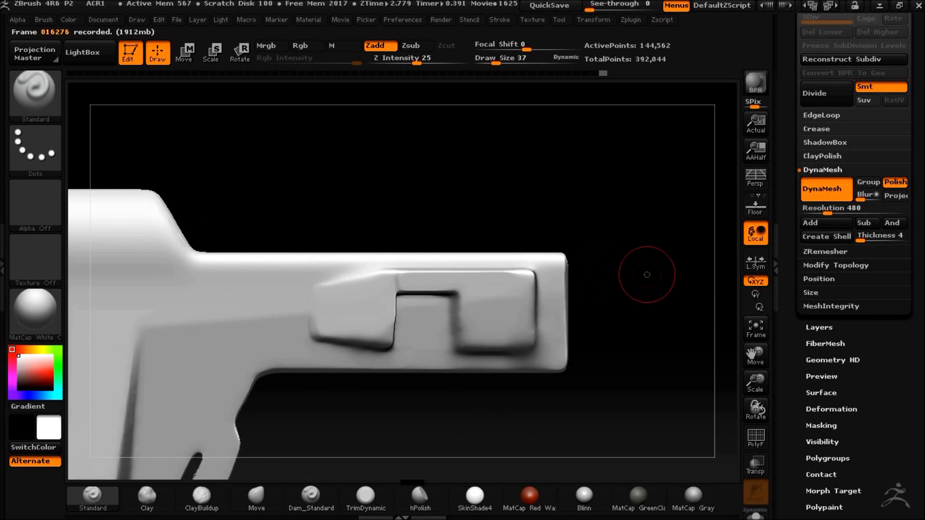
Try to flatten the raised panel's outer face with a slanted ClipCurve line from the front view
{"action": "mouse_move", "coordinate": [663, 286]}
{"action": "left_mouse_down", "text": "shift"}
{"action": "mouse_move", "coordinate": [624, 217]}
{"action": "mouse_move", "coordinate": [485, 206]}
{"action": "mouse_move", "coordinate": [590, 220]}
{"action": "left_mouse_up", "text": "shift"}
{"action": "key", "text": "ctrl+shift"}
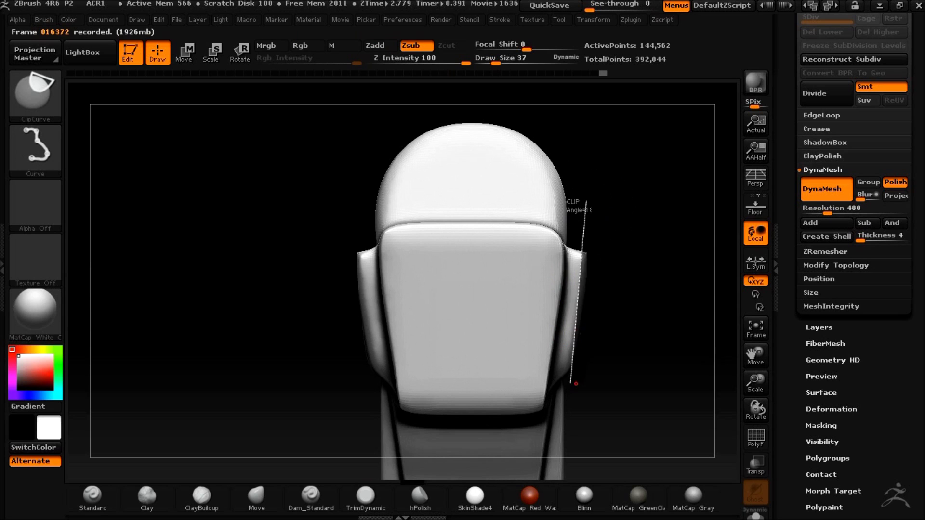
{"action": "left_click_drag", "start_coordinate": [576, 382], "coordinate": [577, 382], "text": "ctrl+shift"}
{"action": "mouse_move", "coordinate": [679, 371]}
{"action": "left_mouse_down"}
{"action": "mouse_move", "coordinate": [639, 311]}
{"action": "mouse_move", "coordinate": [597, 299]}
{"action": "mouse_move", "coordinate": [521, 306]}
{"action": "left_mouse_up"}
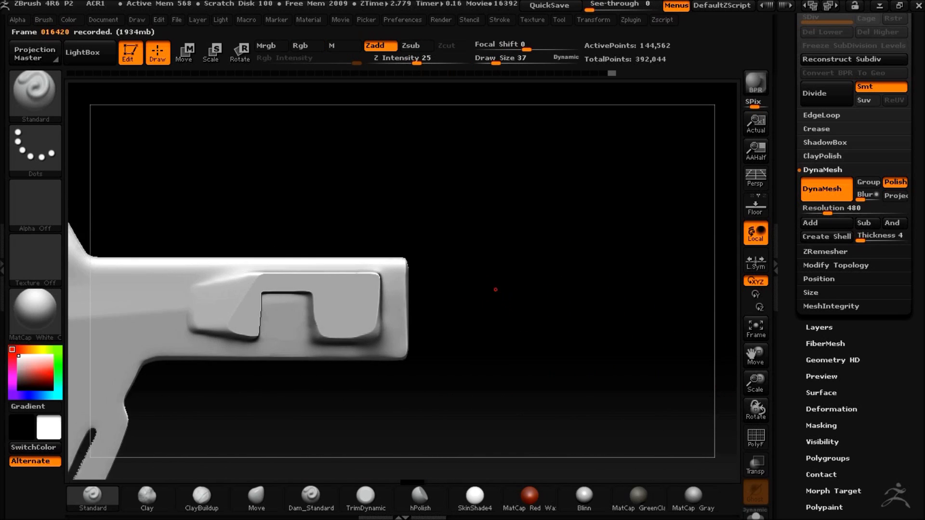
Retry the slanted ClipCurve cut on the panel's outer face and undo it
{"action": "mouse_move", "coordinate": [597, 234]}
{"action": "left_mouse_down"}
{"action": "mouse_move", "coordinate": [543, 244]}
{"action": "mouse_move", "coordinate": [715, 258]}
{"action": "left_mouse_up"}
{"action": "mouse_move", "coordinate": [654, 287]}
{"action": "left_mouse_down", "text": "alt"}
{"action": "mouse_move", "coordinate": [580, 223]}
{"action": "mouse_move", "coordinate": [583, 237]}
{"action": "left_mouse_up", "text": "alt"}
{"action": "key", "text": "ctrl+shift"}
{"action": "left_click_drag", "start_coordinate": [517, 404], "coordinate": [518, 405], "text": "ctrl+shift"}
{"action": "left_click_drag", "start_coordinate": [615, 351], "coordinate": [588, 321], "text": "alt"}
{"action": "mouse_move", "coordinate": [588, 321]}
{"action": "left_mouse_down"}
{"action": "mouse_move", "coordinate": [625, 332]}
{"action": "mouse_move", "coordinate": [621, 302]}
{"action": "mouse_move", "coordinate": [627, 314]}
{"action": "left_mouse_up"}
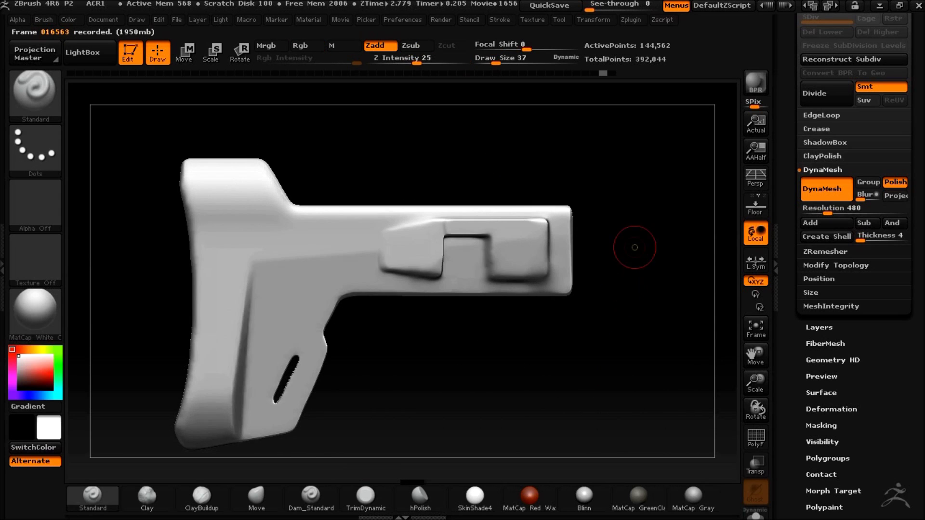
Clip the raised panel's outer face with a shallower ClipCurve cut and return to the side view
{"action": "left_click_drag", "start_coordinate": [632, 244], "coordinate": [619, 91], "text": "alt"}
{"action": "mouse_move", "coordinate": [640, 196]}
{"action": "left_mouse_down", "text": "alt"}
{"action": "mouse_move", "coordinate": [636, 248]}
{"action": "mouse_move", "coordinate": [605, 246]}
{"action": "mouse_move", "coordinate": [556, 276]}
{"action": "mouse_move", "coordinate": [570, 258]}
{"action": "mouse_move", "coordinate": [606, 331]}
{"action": "left_mouse_up", "text": "alt"}
{"action": "left_click_drag", "start_coordinate": [527, 296], "coordinate": [528, 308], "text": "ctrl+shift"}
{"action": "mouse_move", "coordinate": [655, 332]}
{"action": "left_mouse_down"}
{"action": "mouse_move", "coordinate": [574, 336]}
{"action": "mouse_move", "coordinate": [687, 335]}
{"action": "mouse_move", "coordinate": [611, 396]}
{"action": "mouse_move", "coordinate": [528, 336]}
{"action": "left_mouse_up"}
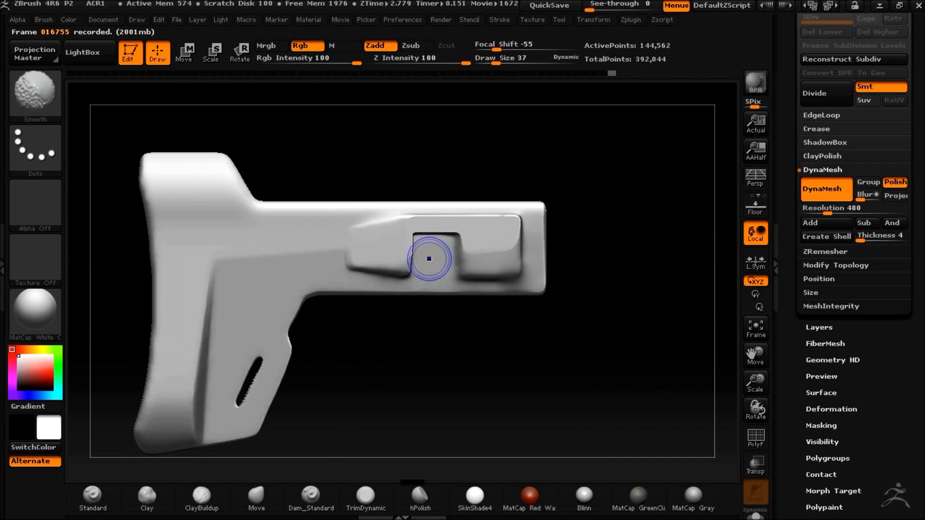
Clear a trial MaskPen mask from the butt's rear strip and subdivide the stock mesh once
{"action": "mouse_move", "coordinate": [510, 421]}
{"action": "left_mouse_down"}
{"action": "mouse_move", "coordinate": [494, 384]}
{"action": "mouse_move", "coordinate": [487, 396]}
{"action": "left_mouse_up"}
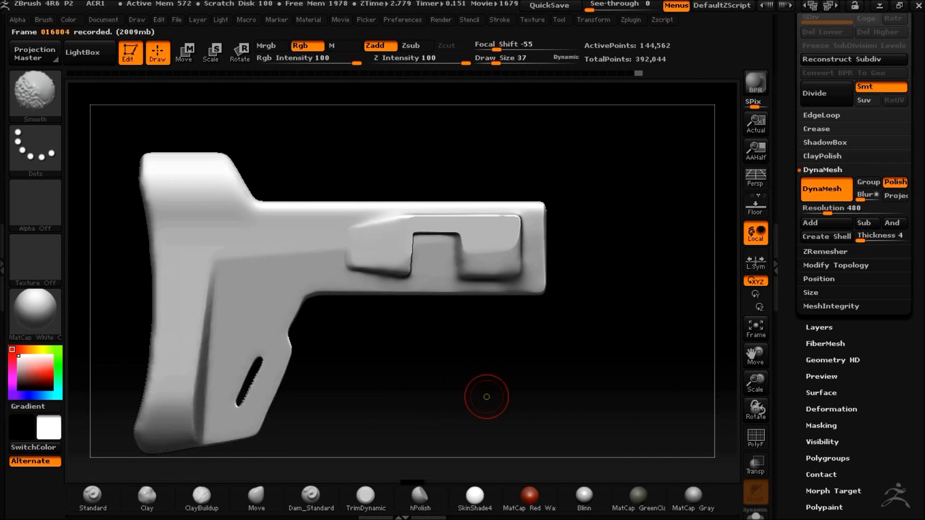
{"action": "mouse_move", "coordinate": [573, 350]}
{"action": "left_mouse_down"}
{"action": "mouse_move", "coordinate": [507, 355]}
{"action": "mouse_move", "coordinate": [589, 341]}
{"action": "left_mouse_up"}
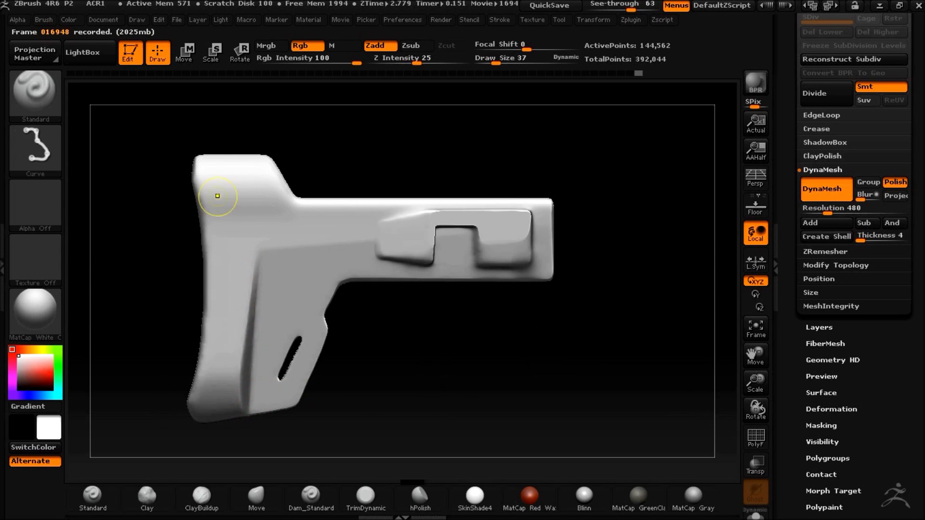
{"action": "left_click", "coordinate": [36, 94], "text": "ctrl"}
{"action": "left_click", "coordinate": [282, 165], "text": "ctrl"}
{"action": "mouse_move", "coordinate": [158, 141]}
{"action": "left_mouse_down", "text": "ctrl"}
{"action": "mouse_move", "coordinate": [223, 383]}
{"action": "mouse_move", "coordinate": [234, 477]}
{"action": "left_mouse_up", "text": "ctrl"}
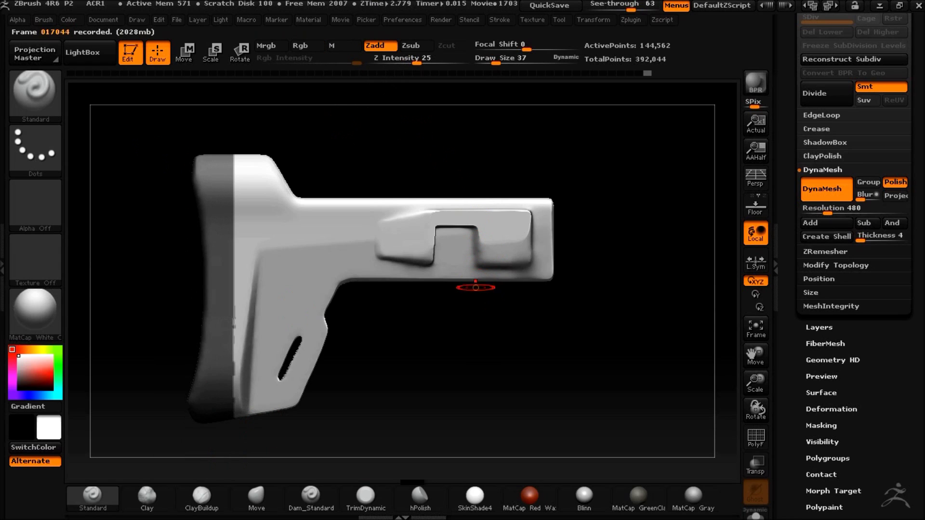
{"action": "left_click_drag", "start_coordinate": [475, 289], "coordinate": [487, 298], "text": "ctrl"}
{"action": "key", "text": "ctrl+d"}
Mask the butt's rear strip with a MaskPen rectangle and invert the mask to cover the rest of the stock
{"action": "left_click_drag", "start_coordinate": [168, 147], "coordinate": [228, 453], "text": "ctrl"}
{"action": "key", "text": "ctrl+z"}
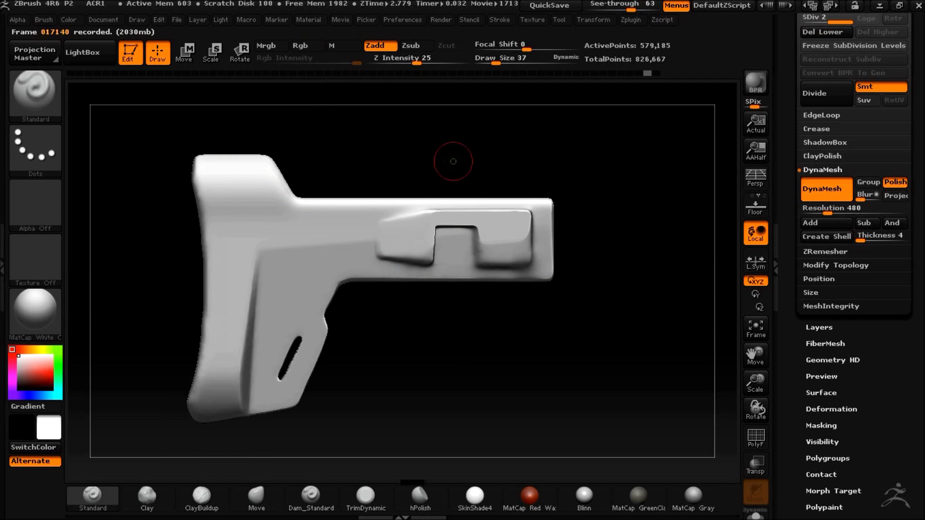
{"action": "key", "text": "ctrl"}
{"action": "left_click_drag", "start_coordinate": [169, 134], "coordinate": [237, 447], "text": "ctrl"}
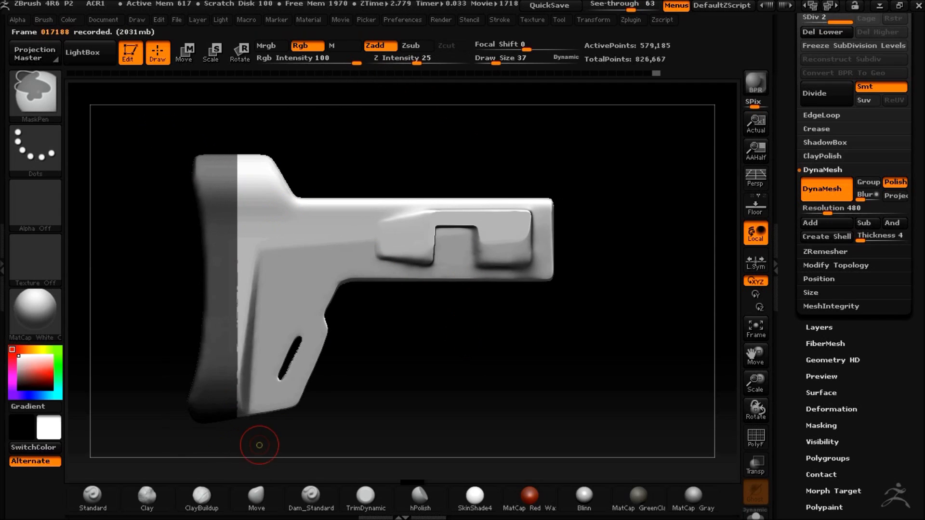
{"action": "left_click", "coordinate": [440, 328], "text": "ctrl"}
Unmask a thin strip along the stock's sloped upper edge and the arm's top with MaskCurve
{"action": "left_click", "coordinate": [44, 93], "text": "ctrl"}
{"action": "left_click", "coordinate": [118, 166], "text": "ctrl"}
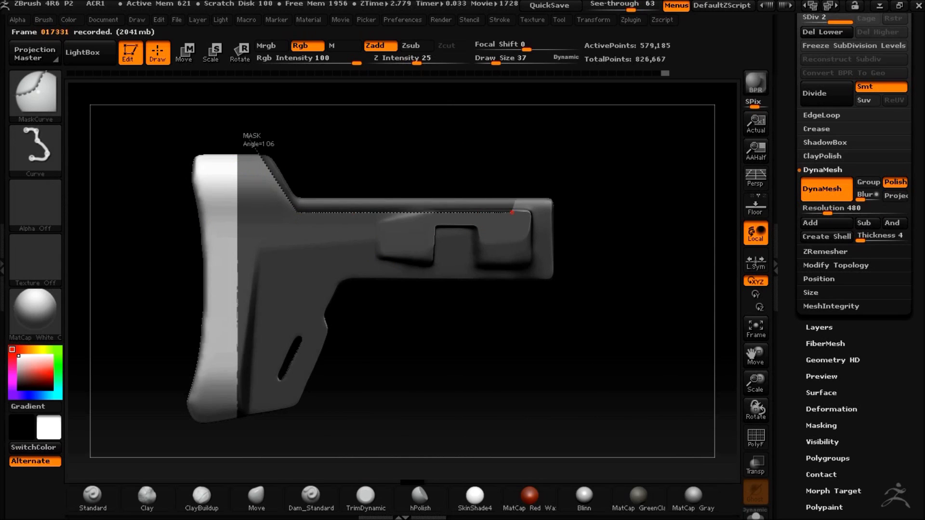
{"action": "left_click_drag", "start_coordinate": [561, 213], "coordinate": [560, 214], "text": "ctrl"}
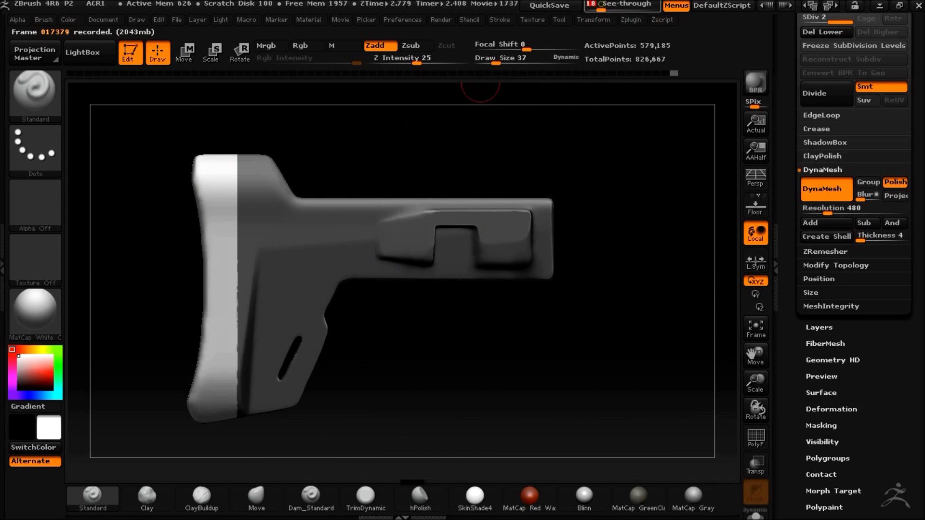
{"action": "key", "text": "ctrl"}
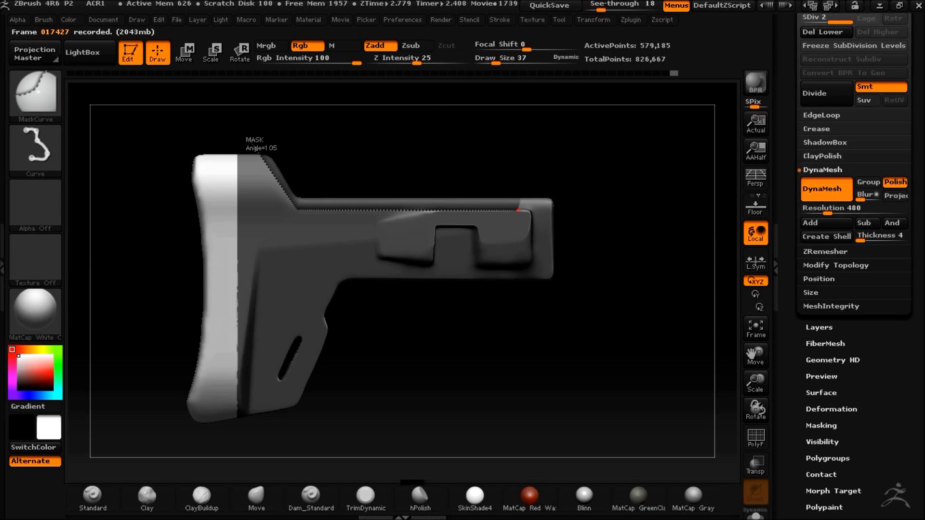
{"action": "left_click_drag", "start_coordinate": [621, 210], "coordinate": [621, 211], "text": "ctrl"}
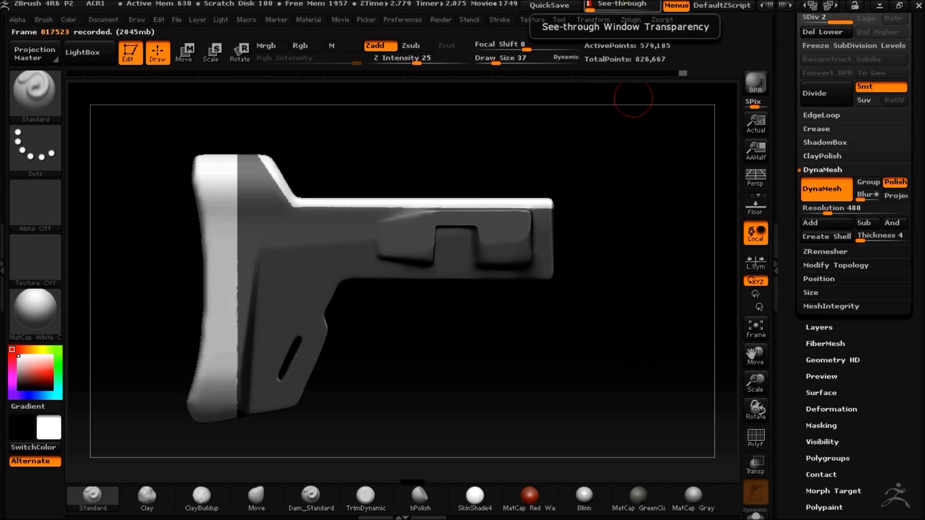
{"action": "left_click_drag", "start_coordinate": [590, 9], "coordinate": [652, 10]}
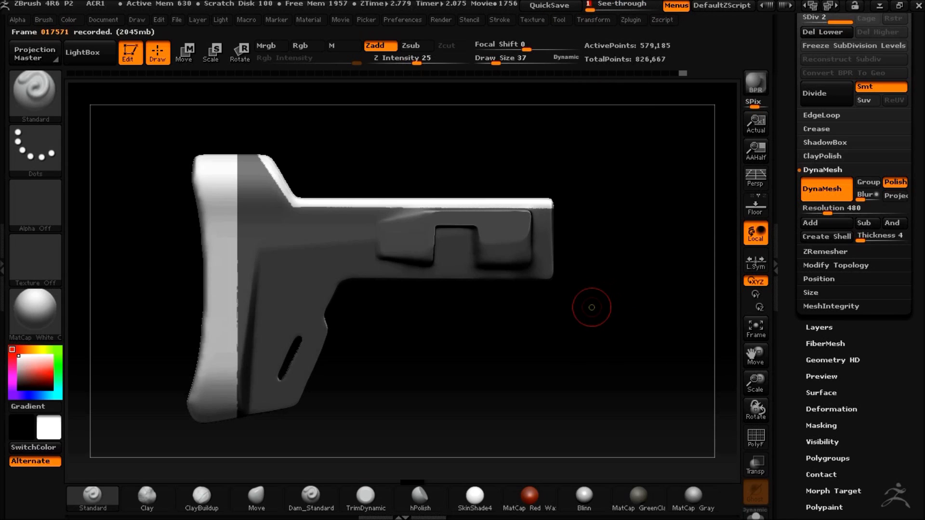
Unmask the arm's front end with a vertical mask curve and show the Extract3 cheek rest subtool
{"action": "left_click_drag", "start_coordinate": [529, 166], "coordinate": [530, 347], "text": "ctrl"}
{"action": "mouse_move", "coordinate": [603, 337]}
{"action": "left_mouse_down"}
{"action": "mouse_move", "coordinate": [558, 388]}
{"action": "mouse_move", "coordinate": [607, 331]}
{"action": "left_mouse_up"}
{"action": "left_click_drag", "start_coordinate": [791, 192], "coordinate": [791, 263]}
{"action": "left_click", "coordinate": [821, 47]}
{"action": "left_click", "coordinate": [900, 116]}
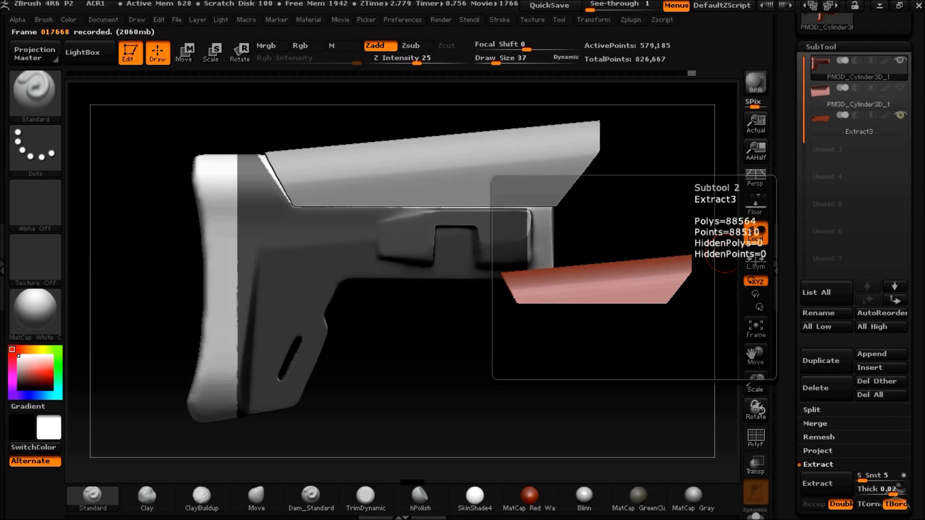
Clean up the stock's mask with MaskPen at the butt's rear strip, the arm's front end and below the cheek rest
{"action": "left_click_drag", "start_coordinate": [230, 103], "coordinate": [225, 95], "text": "ctrl"}
{"action": "left_click", "coordinate": [43, 97], "text": "ctrl"}
{"action": "left_click", "coordinate": [281, 165], "text": "ctrl"}
{"action": "mouse_move", "coordinate": [202, 302]}
{"action": "left_mouse_down", "text": "ctrl+alt"}
{"action": "mouse_move", "coordinate": [227, 477]}
{"action": "mouse_move", "coordinate": [239, 480]}
{"action": "left_mouse_up", "text": "ctrl+alt"}
{"action": "left_click", "coordinate": [93, 496]}
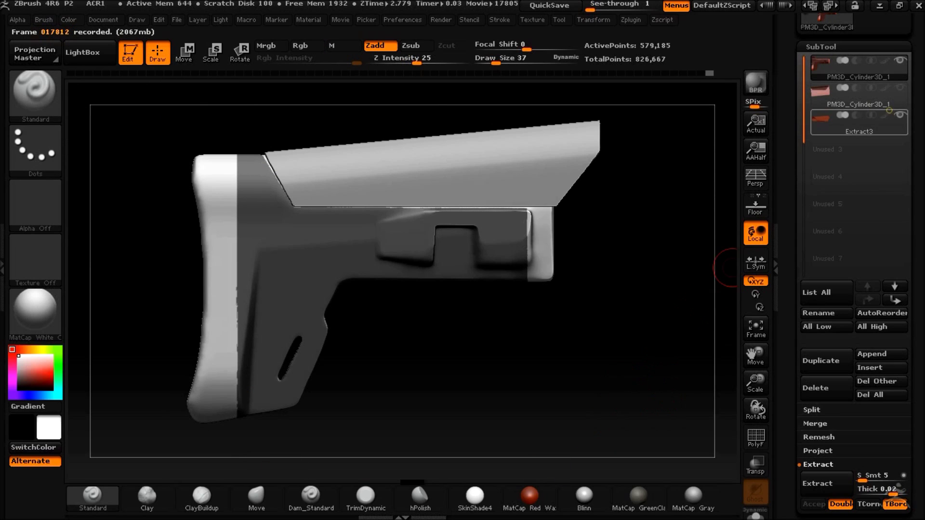
{"action": "key", "text": "ctrl"}
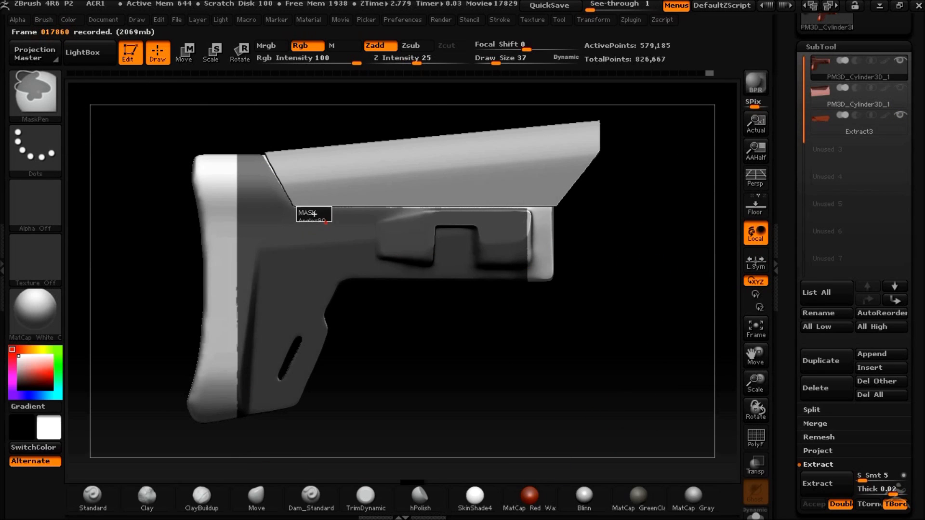
{"action": "left_click_drag", "start_coordinate": [410, 216], "coordinate": [409, 216], "text": "ctrl"}
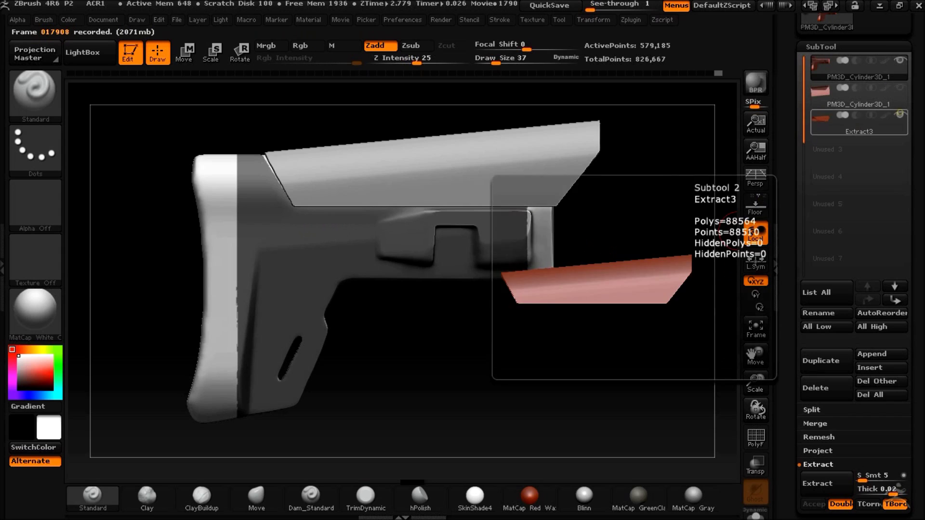
Hide the cheek rest and extract the stock's masked area at thickness 0.01 as a new subtool
{"action": "left_click", "coordinate": [900, 114]}
{"action": "left_click_drag", "start_coordinate": [622, 367], "coordinate": [566, 389], "text": "alt"}
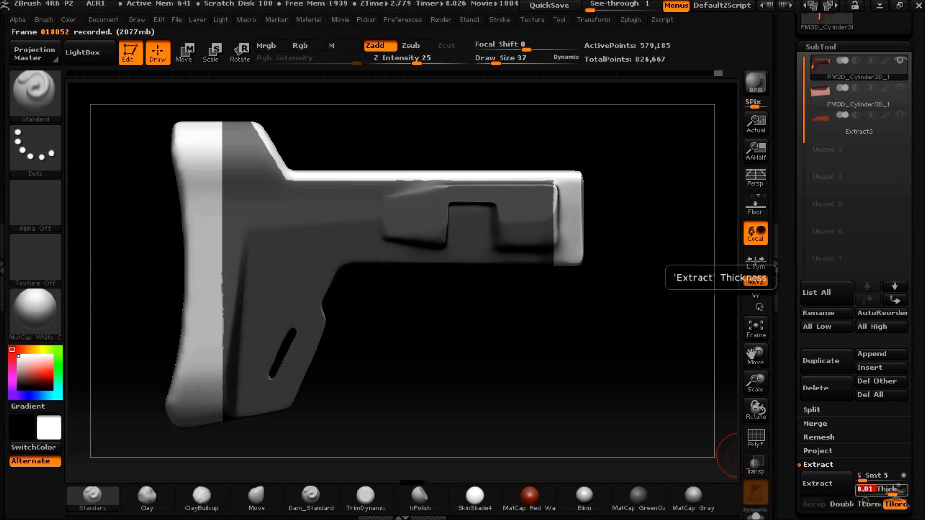
{"action": "left_click", "coordinate": [830, 482]}
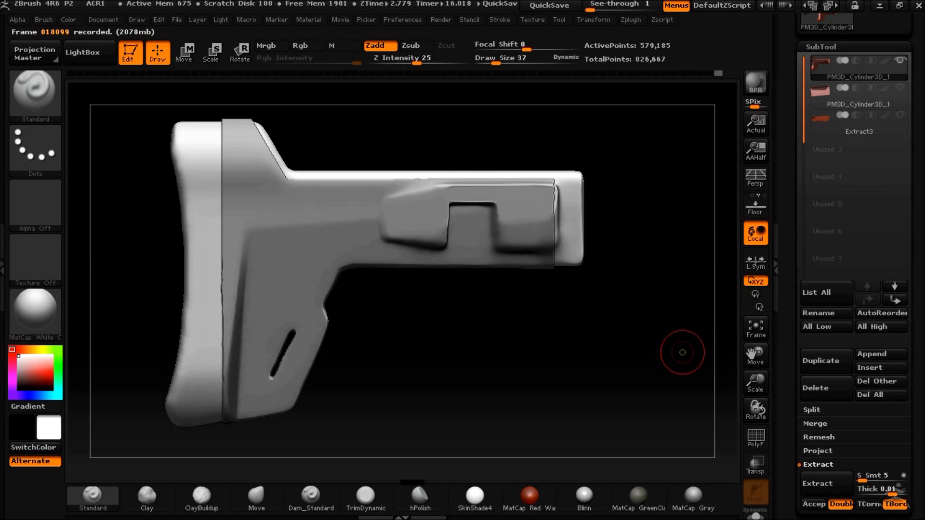
{"action": "left_click", "coordinate": [814, 504]}
{"action": "left_click_drag", "start_coordinate": [709, 275], "coordinate": [499, 368]}
{"action": "left_click", "coordinate": [755, 436]}
{"action": "left_click", "coordinate": [754, 436]}
Select the partly masked cylinder subtool behind the cheek rest and turn on transparency to see the extracted stock shell
{"action": "left_click_drag", "start_coordinate": [912, 489], "coordinate": [912, 432]}
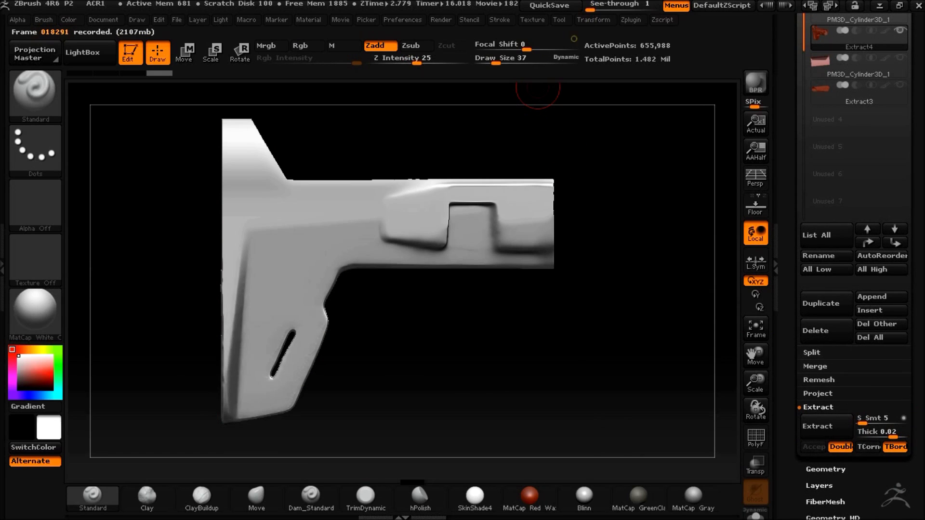
{"action": "left_click_drag", "start_coordinate": [646, 305], "coordinate": [605, 296]}
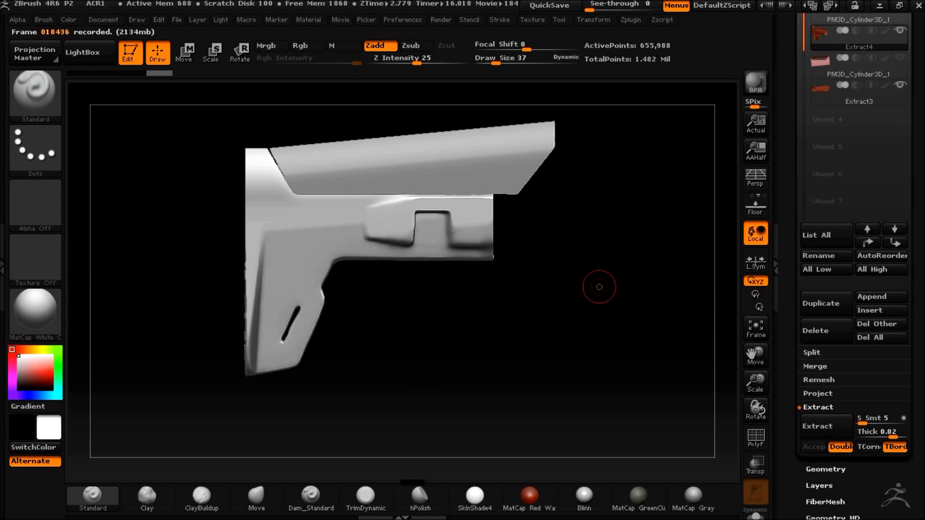
{"action": "left_click", "coordinate": [444, 224], "text": "alt"}
{"action": "left_click", "coordinate": [185, 52]}
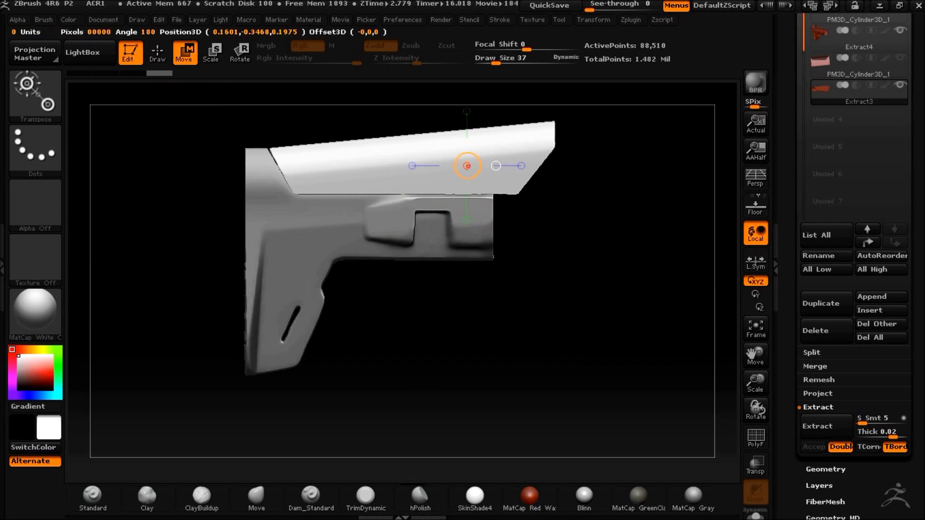
{"action": "left_click_drag", "start_coordinate": [631, 284], "coordinate": [535, 289]}
{"action": "left_click_drag", "start_coordinate": [914, 212], "coordinate": [913, 274]}
{"action": "left_click", "coordinate": [900, 148]}
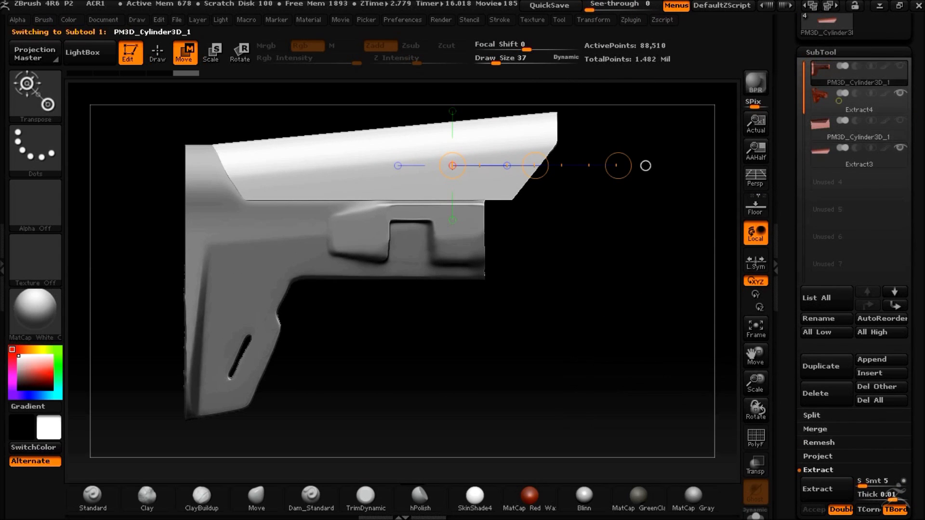
{"action": "left_click", "coordinate": [858, 74]}
{"action": "mouse_move", "coordinate": [614, 385]}
{"action": "left_mouse_down"}
{"action": "mouse_move", "coordinate": [539, 392]}
{"action": "mouse_move", "coordinate": [603, 380]}
{"action": "left_mouse_up"}
{"action": "left_click", "coordinate": [857, 116]}
{"action": "left_click_drag", "start_coordinate": [520, 388], "coordinate": [529, 414], "text": "alt"}
{"action": "left_click", "coordinate": [752, 465]}
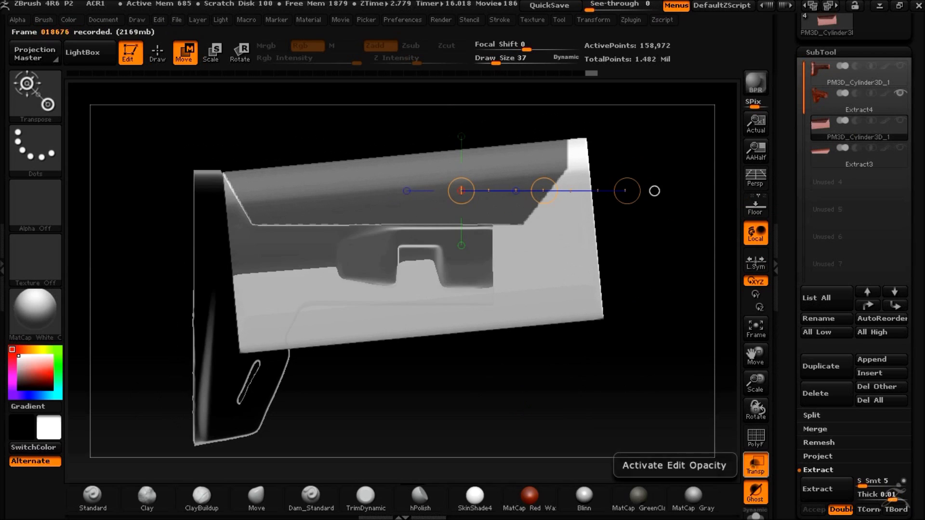
Shorten the cylinder's masked cheek rest area with MaskCurve so its front slope meets the arm shell's front end
{"action": "key", "text": "q"}
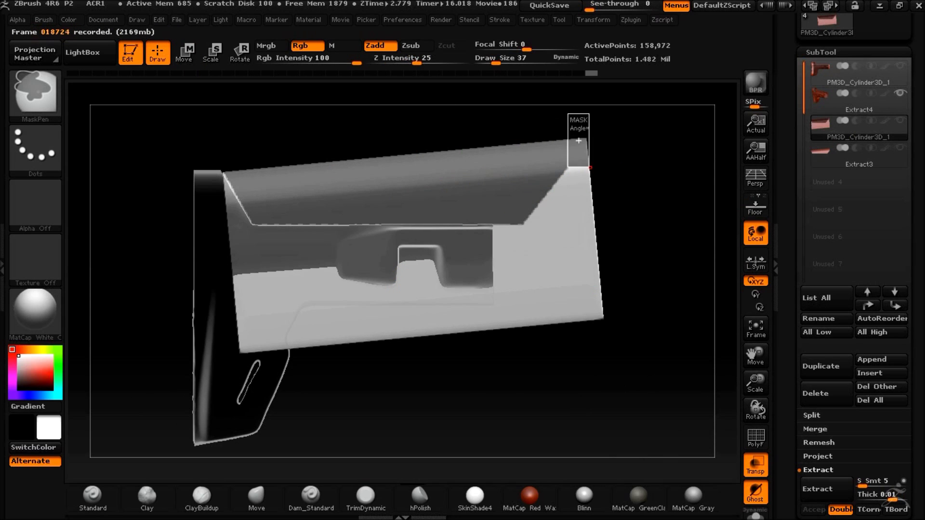
{"action": "left_click_drag", "start_coordinate": [549, 172], "coordinate": [609, 187], "text": "ctrl"}
{"action": "key", "text": "ctrl+z"}
{"action": "left_click", "coordinate": [42, 98], "text": "ctrl"}
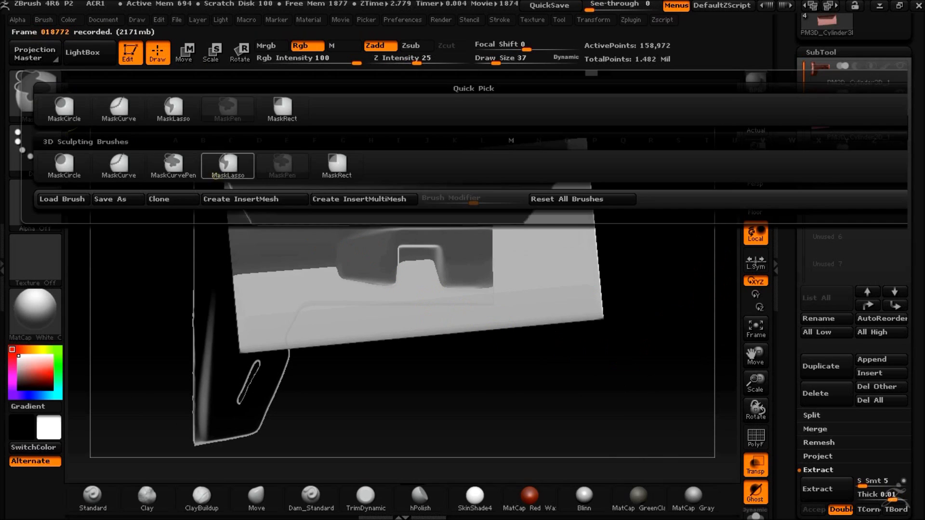
{"action": "left_click", "coordinate": [118, 165]}
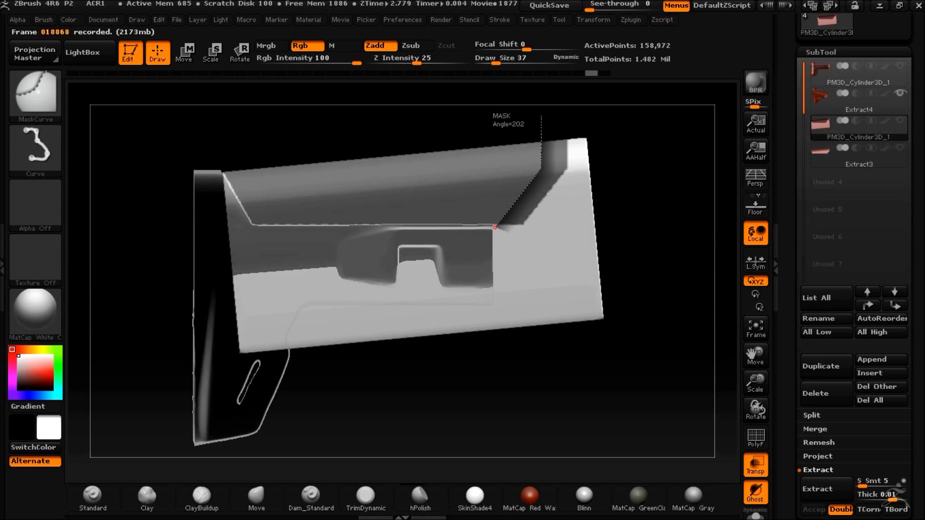
{"action": "left_click_drag", "start_coordinate": [591, 7], "coordinate": [593, 6]}
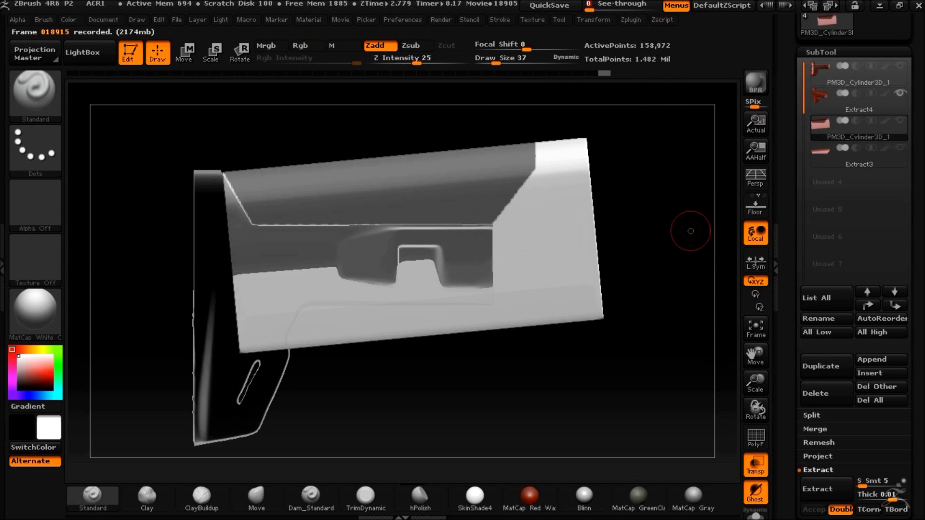
Extract the cylinder's masked area at thickness 0.01, accept the shorter cheek rest and select it instead of Extract3
{"action": "left_click_drag", "start_coordinate": [690, 232], "coordinate": [723, 234]}
{"action": "left_click", "coordinate": [814, 510]}
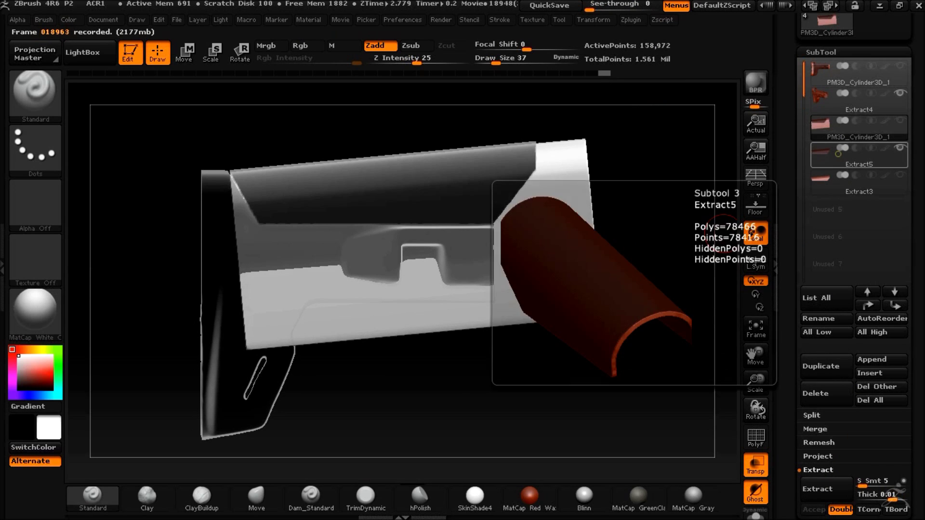
{"action": "left_click", "coordinate": [885, 189]}
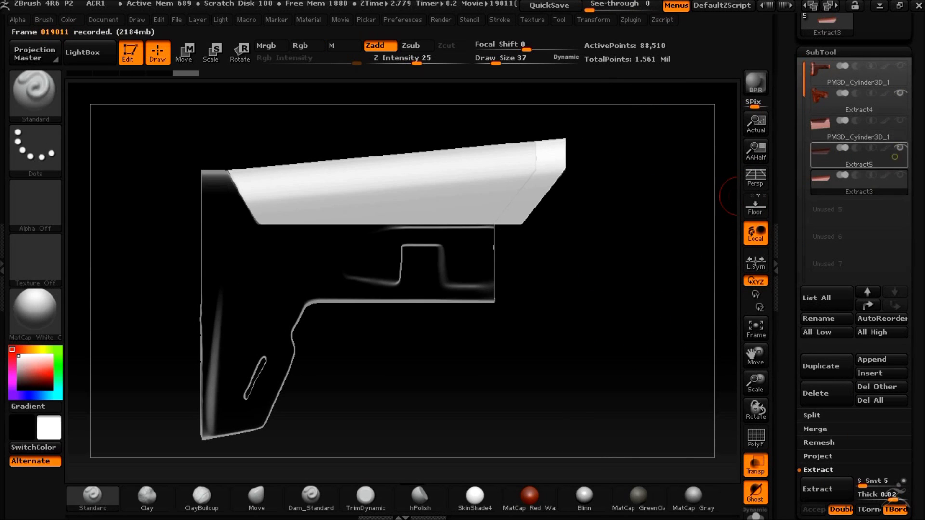
{"action": "left_click", "coordinate": [886, 161]}
{"action": "left_click_drag", "start_coordinate": [723, 293], "coordinate": [728, 332], "text": "ctrl"}
Turn off transparency and examine how the shorter cheek rest fits the extracted stock shell
{"action": "left_click", "coordinate": [752, 468]}
{"action": "left_click_drag", "start_coordinate": [651, 396], "coordinate": [636, 356]}
{"action": "key", "text": "w"}
{"action": "left_click_drag", "start_coordinate": [626, 191], "coordinate": [625, 194]}
{"action": "left_click_drag", "start_coordinate": [604, 333], "coordinate": [501, 346]}
{"action": "left_click_drag", "start_coordinate": [501, 346], "coordinate": [586, 346], "text": "alt"}
Select the original stock subtool, hide the extracted stock shell and clear the stock's mask
{"action": "left_click", "coordinate": [840, 75]}
{"action": "left_click", "coordinate": [901, 92]}
{"action": "left_click", "coordinate": [511, 381], "text": "ctrl"}
{"action": "left_click_drag", "start_coordinate": [439, 413], "coordinate": [434, 434], "text": "alt"}
{"action": "mouse_move", "coordinate": [231, 134]}
{"action": "left_mouse_down", "text": "ctrl"}
{"action": "mouse_move", "coordinate": [420, 207]}
{"action": "mouse_move", "coordinate": [485, 296]}
{"action": "mouse_move", "coordinate": [450, 400]}
{"action": "mouse_move", "coordinate": [433, 376]}
{"action": "mouse_move", "coordinate": [420, 374]}
{"action": "left_mouse_up", "text": "ctrl"}
{"action": "left_click_drag", "start_coordinate": [412, 377], "coordinate": [478, 402], "text": "ctrl"}
Smooth the butt's rear face with the Smooth brush at draw size 115 and return to the side view
{"action": "left_click", "coordinate": [157, 53]}
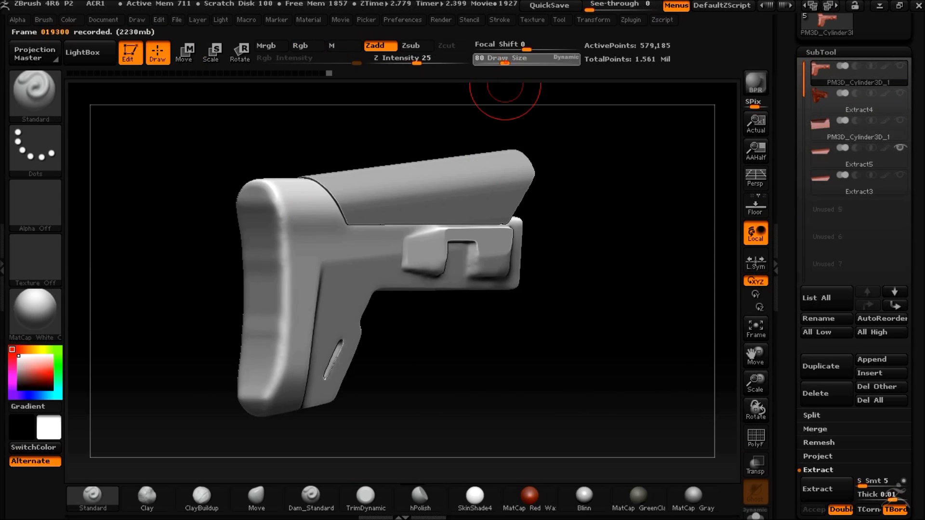
{"action": "key", "text": "shift"}
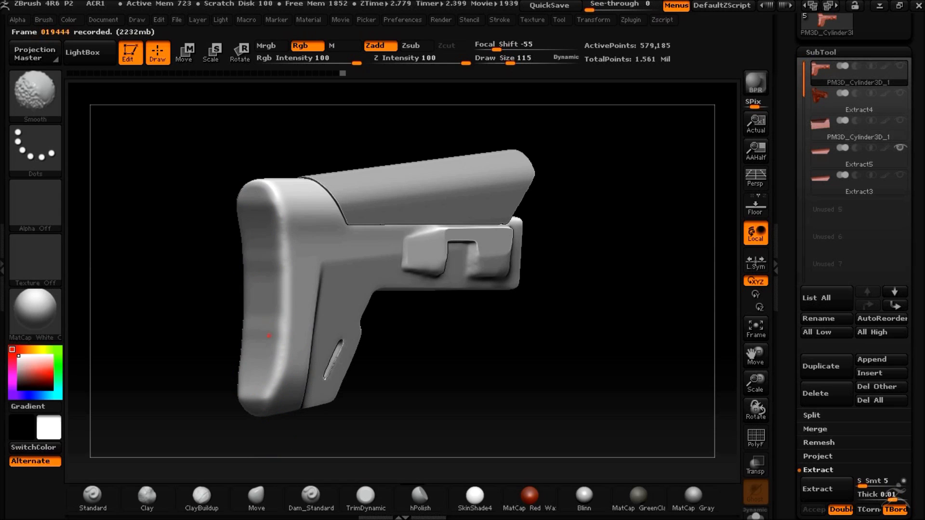
{"action": "left_click_drag", "start_coordinate": [636, 371], "coordinate": [537, 375]}
Mask the butt's rear strip with MaskPen and extract it at thickness 0.01 as a separate butt pad subtool
{"action": "key", "text": "ctrl"}
{"action": "left_click", "coordinate": [38, 94], "text": "ctrl"}
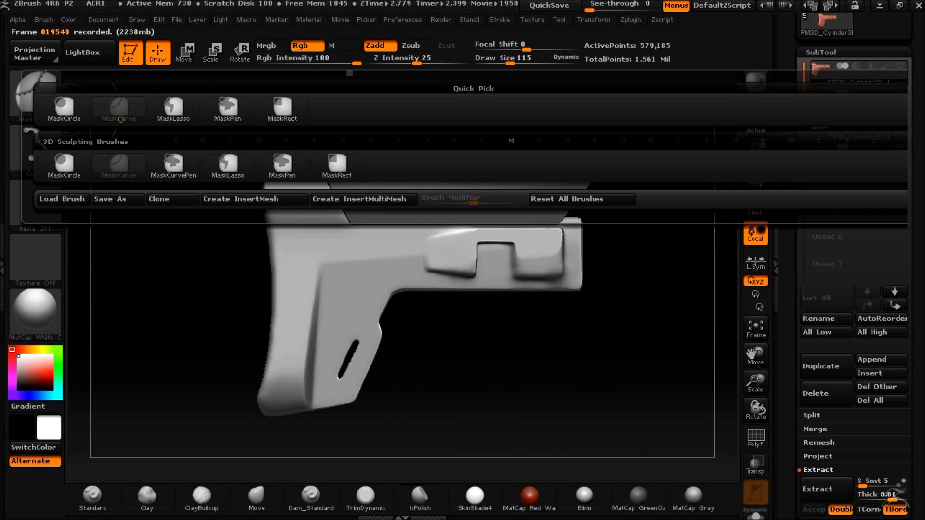
{"action": "left_click", "coordinate": [280, 160], "text": "ctrl"}
{"action": "mouse_move", "coordinate": [191, 152]}
{"action": "left_mouse_down", "text": "ctrl"}
{"action": "mouse_move", "coordinate": [284, 348]}
{"action": "mouse_move", "coordinate": [300, 450]}
{"action": "left_mouse_up", "text": "ctrl"}
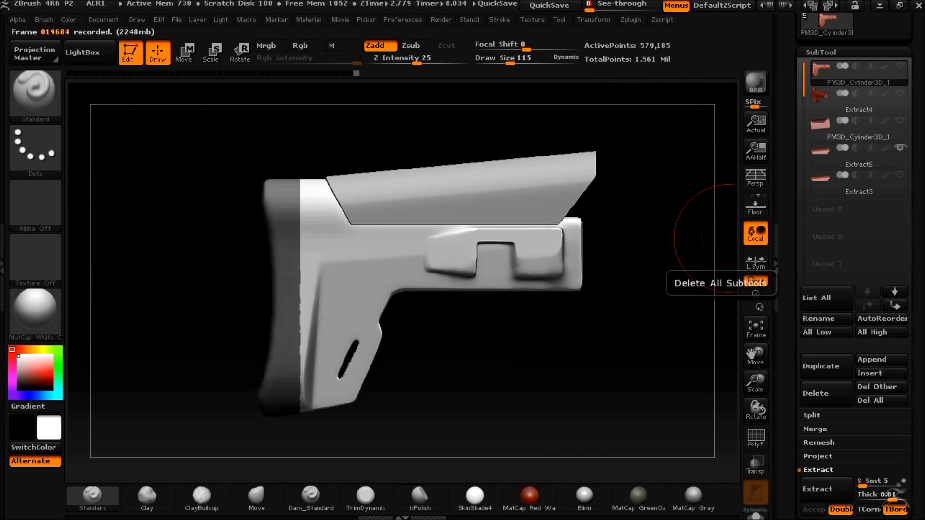
{"action": "left_click", "coordinate": [829, 490]}
{"action": "left_click", "coordinate": [814, 509]}
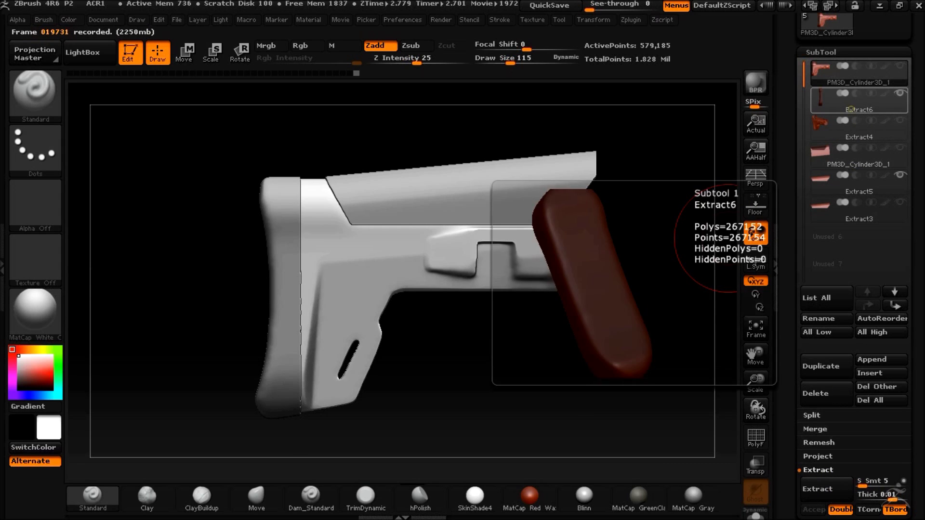
Show the extracted stock shell together with the butt pad and cheek rest, with the original stock hidden
{"action": "left_click", "coordinate": [899, 122]}
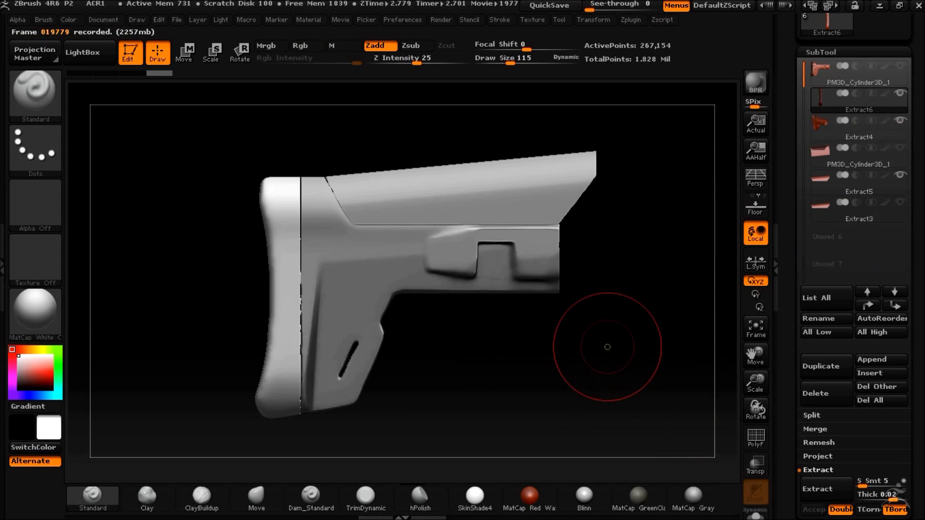
{"action": "mouse_move", "coordinate": [568, 361]}
{"action": "left_mouse_down"}
{"action": "mouse_move", "coordinate": [615, 357]}
{"action": "mouse_move", "coordinate": [558, 314]}
{"action": "mouse_move", "coordinate": [574, 346]}
{"action": "left_mouse_up"}
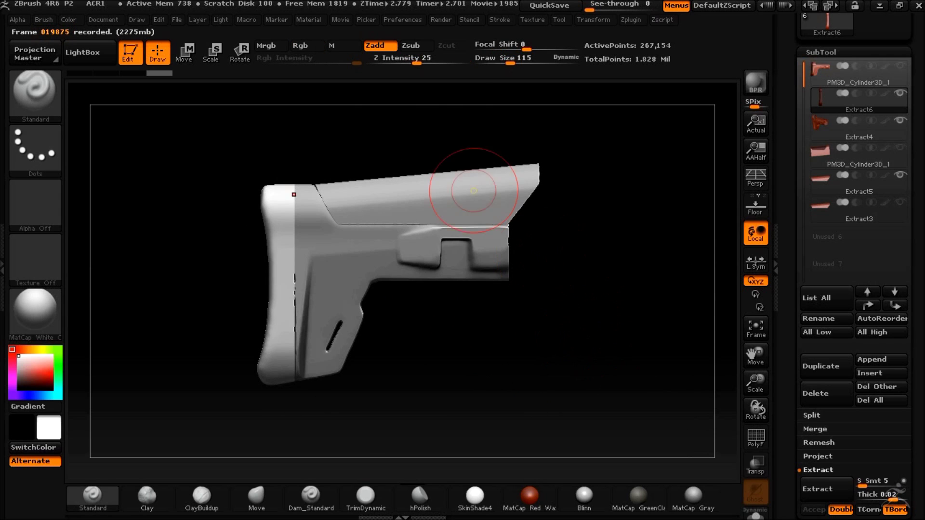
{"action": "left_click", "coordinate": [341, 19]}
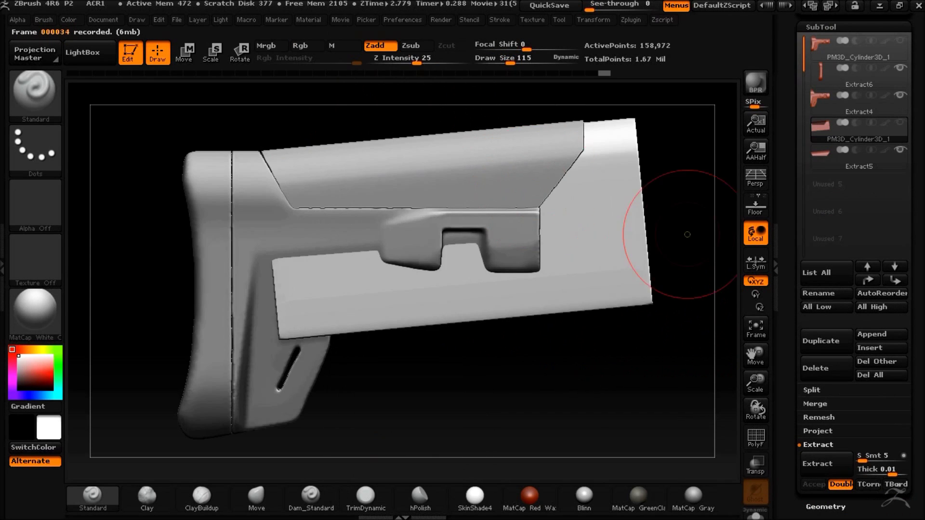
Revert the front block to its level shape and move it up and forward so its top meets the cheek rest's front tip
{"action": "left_click_drag", "start_coordinate": [660, 231], "coordinate": [600, 104]}
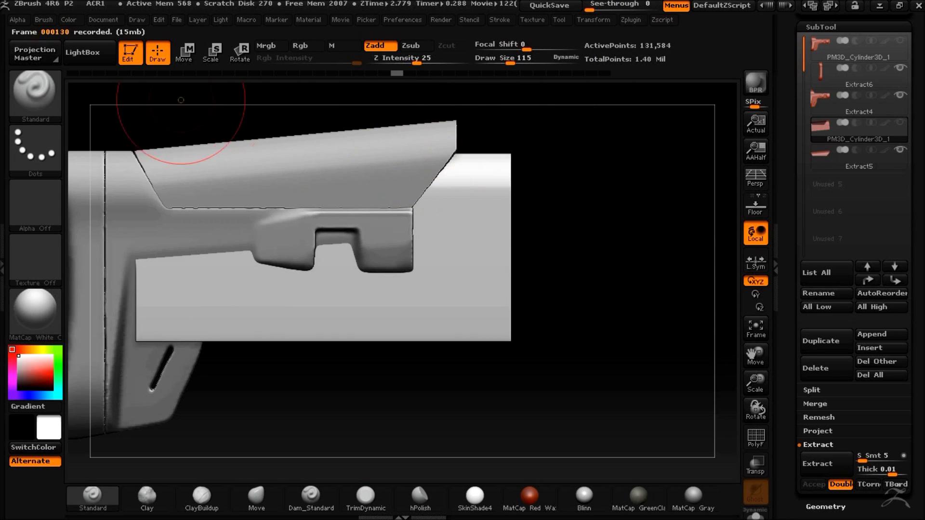
{"action": "key", "text": "w"}
{"action": "left_click_drag", "start_coordinate": [472, 336], "coordinate": [496, 303]}
{"action": "left_click_drag", "start_coordinate": [576, 242], "coordinate": [511, 340], "text": "alt"}
{"action": "left_click_drag", "start_coordinate": [557, 301], "coordinate": [594, 266], "text": "alt"}
{"action": "mouse_move", "coordinate": [324, 408]}
{"action": "left_mouse_down", "text": "alt"}
{"action": "mouse_move", "coordinate": [343, 464]}
{"action": "mouse_move", "coordinate": [358, 450]}
{"action": "mouse_move", "coordinate": [316, 399]}
{"action": "left_mouse_up", "text": "alt"}
{"action": "left_click_drag", "start_coordinate": [327, 439], "coordinate": [333, 480], "text": "alt"}
{"action": "left_click_drag", "start_coordinate": [608, 300], "coordinate": [609, 299], "text": "alt"}
{"action": "left_click_drag", "start_coordinate": [619, 264], "coordinate": [626, 291], "text": "alt"}
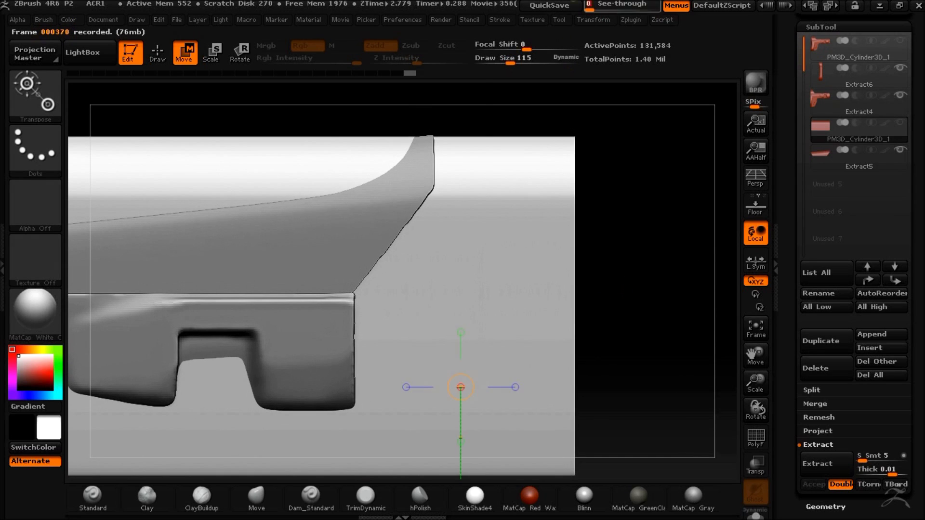
Shear the front block upward with Transpose Move so its top and underside slope up toward the front end
{"action": "left_click", "coordinate": [340, 19]}
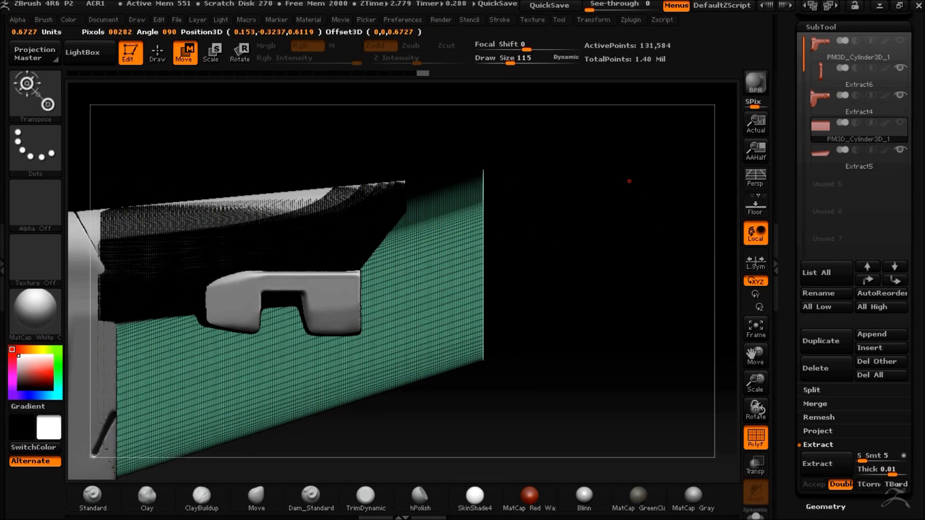
{"action": "left_click_drag", "start_coordinate": [540, 242], "coordinate": [592, 212]}
{"action": "key", "text": "shift+f"}
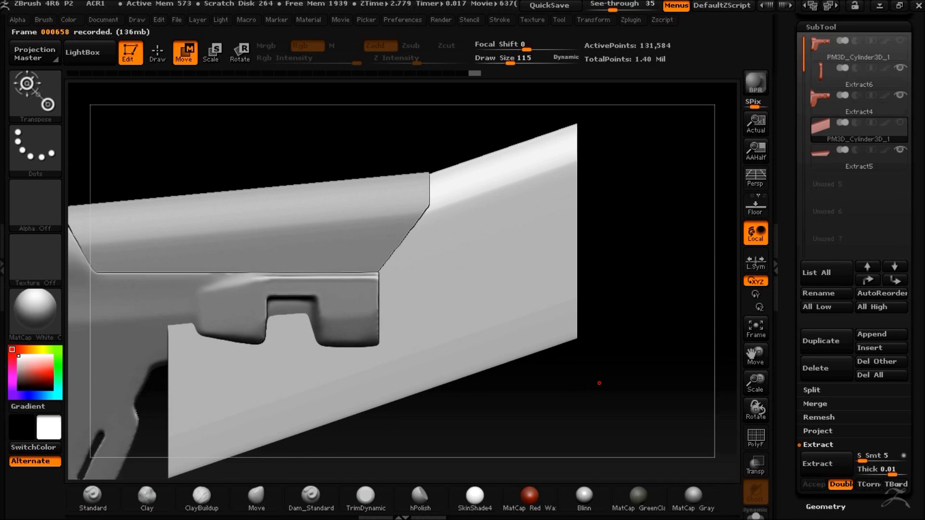
{"action": "key", "text": "q"}
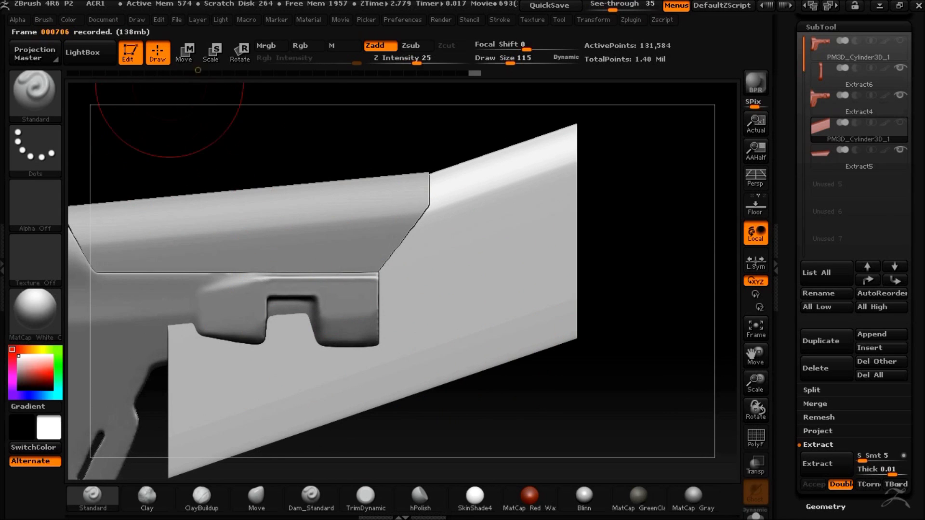
{"action": "left_click_drag", "start_coordinate": [649, 337], "coordinate": [309, 339], "text": "ctrl+shift"}
{"action": "left_click_drag", "start_coordinate": [222, 347], "coordinate": [172, 347], "text": "ctrl+shift"}
{"action": "mouse_move", "coordinate": [461, 415]}
{"action": "right_mouse_down"}
{"action": "mouse_move", "coordinate": [440, 345]}
{"action": "mouse_move", "coordinate": [409, 456]}
{"action": "mouse_move", "coordinate": [397, 419]}
{"action": "right_mouse_up"}
{"action": "key", "text": "ctrl+z"}
Clip the sloped block's rear underside flat, level with the stock's lower edge, using transparency to see the alignment
{"action": "left_click_drag", "start_coordinate": [599, 346], "coordinate": [184, 368], "text": "ctrl+shift"}
{"action": "right_click_drag", "start_coordinate": [450, 446], "coordinate": [523, 410]}
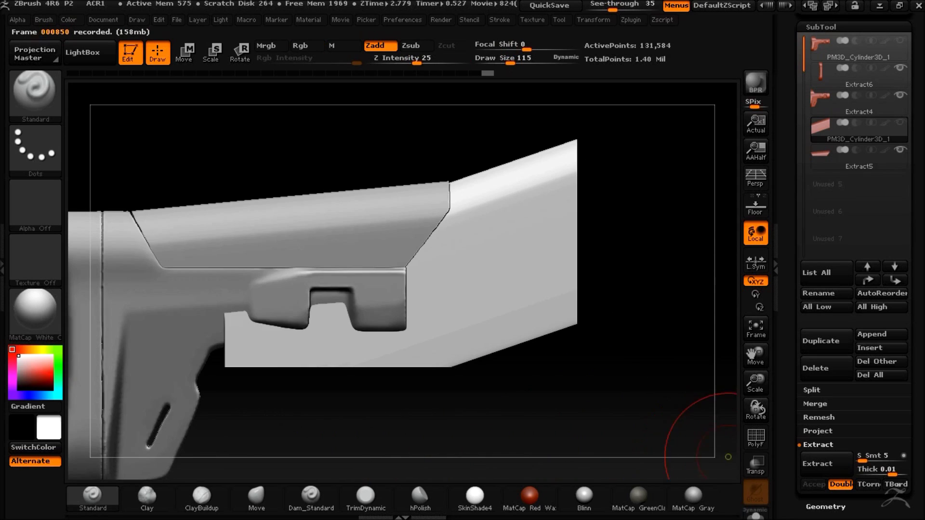
{"action": "left_click", "coordinate": [755, 466]}
{"action": "left_click_drag", "start_coordinate": [573, 364], "coordinate": [82, 351], "text": "ctrl+shift"}
{"action": "right_click_drag", "start_coordinate": [462, 396], "coordinate": [436, 369]}
{"action": "right_click_drag", "start_coordinate": [619, 394], "coordinate": [525, 356]}
{"action": "right_click_drag", "start_coordinate": [255, 224], "coordinate": [84, 243], "text": "shift"}
{"action": "right_click_drag", "start_coordinate": [504, 316], "coordinate": [515, 374], "text": "ctrl"}
{"action": "left_click_drag", "start_coordinate": [613, 5], "coordinate": [617, 3]}
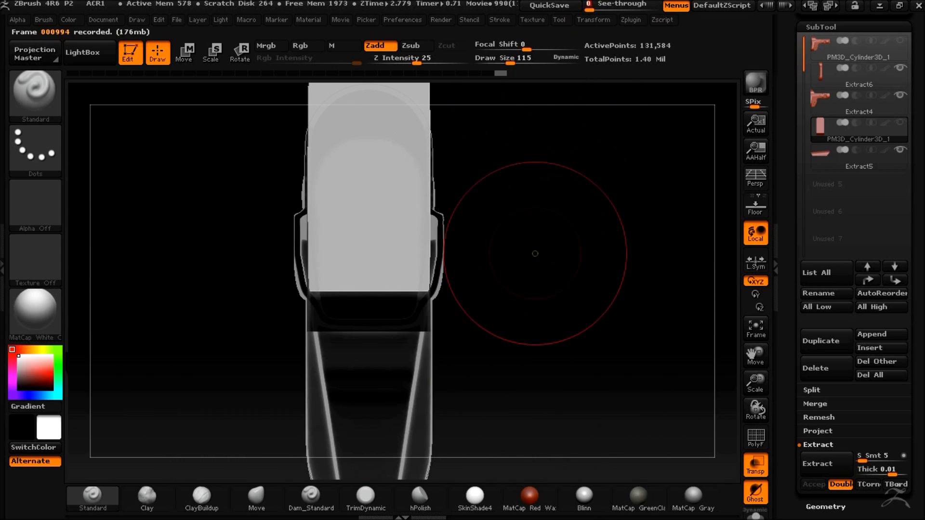
{"action": "key", "text": "ctrl+shift"}
Try to even out the block's clipped underside with the Smooth brush
{"action": "mouse_move", "coordinate": [582, 368]}
{"action": "left_mouse_down"}
{"action": "mouse_move", "coordinate": [605, 367]}
{"action": "mouse_move", "coordinate": [492, 400]}
{"action": "mouse_move", "coordinate": [415, 319]}
{"action": "left_mouse_up"}
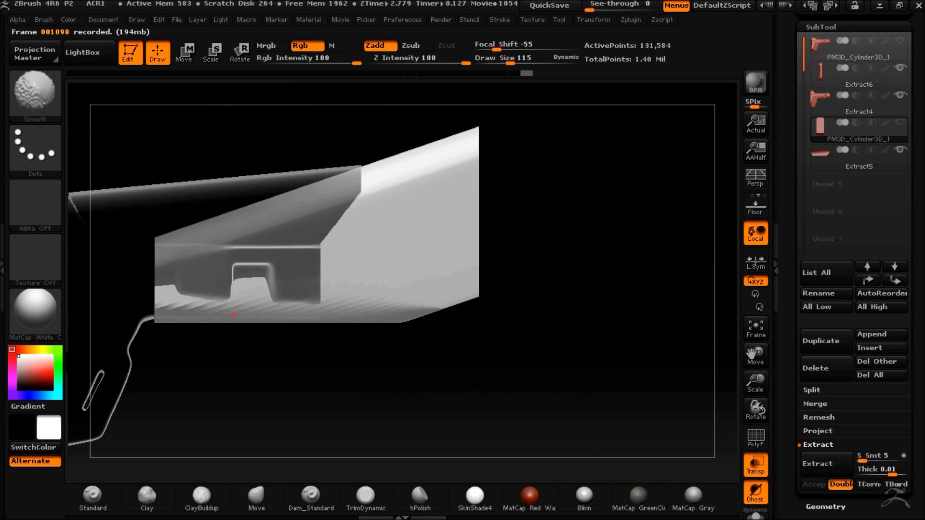
{"action": "mouse_move", "coordinate": [484, 399]}
{"action": "left_mouse_down"}
{"action": "mouse_move", "coordinate": [413, 328]}
{"action": "mouse_move", "coordinate": [501, 475]}
{"action": "left_mouse_up"}
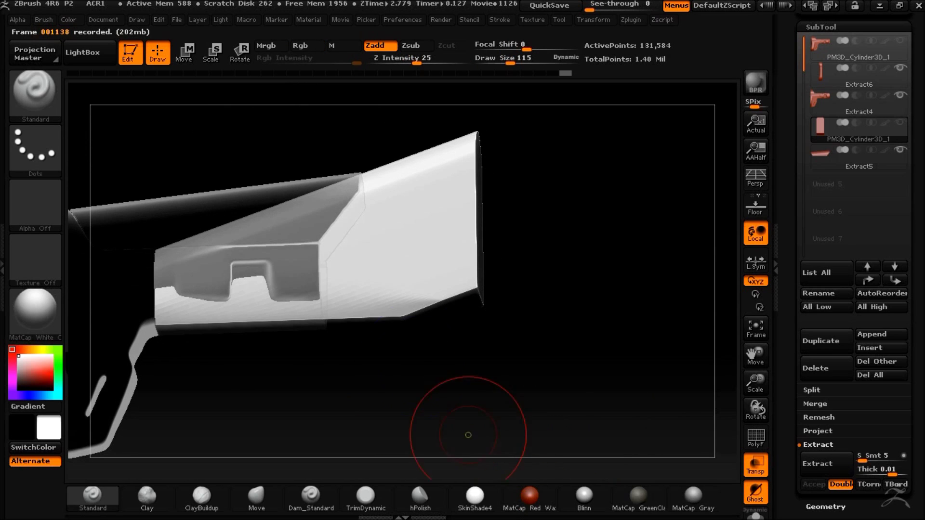
{"action": "left_click_drag", "start_coordinate": [282, 325], "coordinate": [493, 365]}
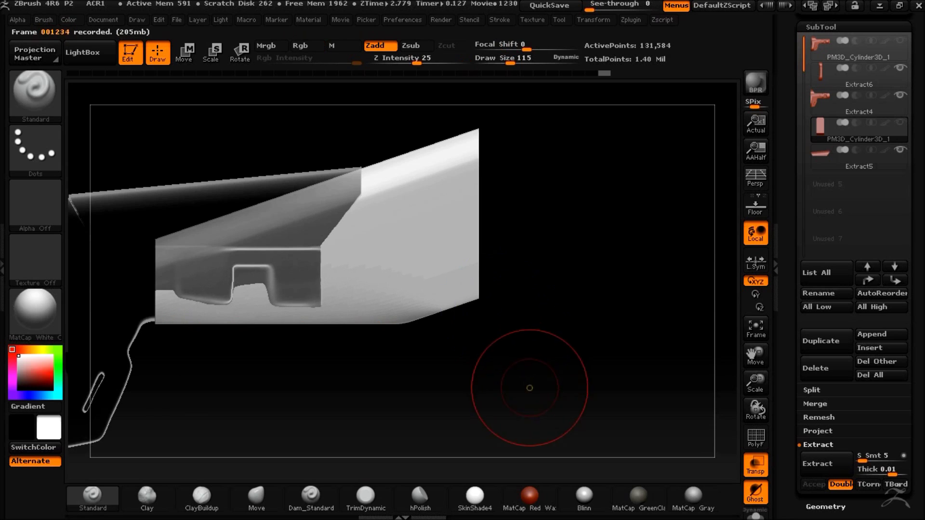
{"action": "left_click_drag", "start_coordinate": [506, 392], "coordinate": [541, 303]}
{"action": "left_click_drag", "start_coordinate": [597, 348], "coordinate": [450, 425], "text": "shift"}
{"action": "mouse_move", "coordinate": [629, 356]}
{"action": "left_mouse_down", "text": "alt"}
{"action": "mouse_move", "coordinate": [668, 396]}
{"action": "mouse_move", "coordinate": [574, 362]}
{"action": "left_mouse_up", "text": "alt"}
{"action": "left_click_drag", "start_coordinate": [556, 304], "coordinate": [519, 350], "text": "ctrl+shift"}
{"action": "mouse_move", "coordinate": [587, 377]}
{"action": "left_mouse_down"}
{"action": "mouse_move", "coordinate": [424, 382]}
{"action": "mouse_move", "coordinate": [433, 314]}
{"action": "left_mouse_up"}
DynaMesh the front block at resolution 128 with Polish off and divide it to subdivision level 3
{"action": "left_click", "coordinate": [826, 507]}
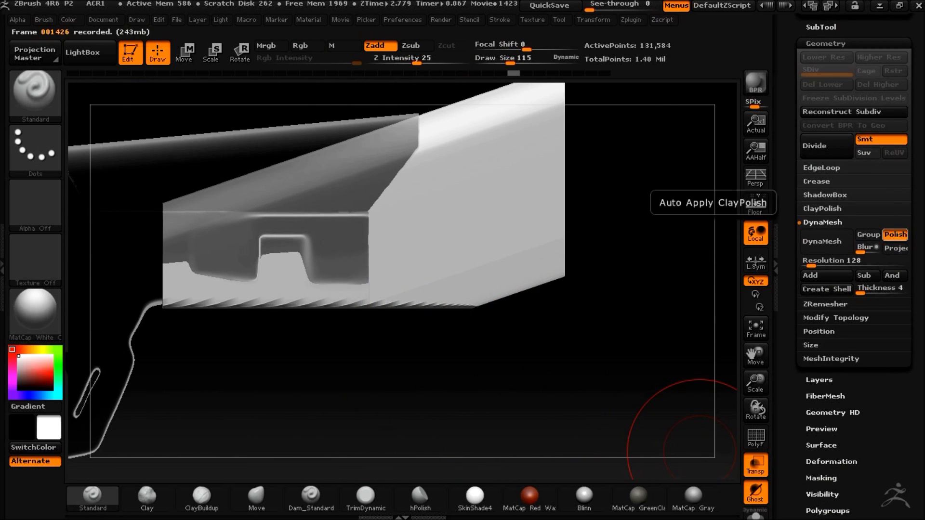
{"action": "left_click", "coordinate": [847, 250]}
{"action": "left_click", "coordinate": [818, 145]}
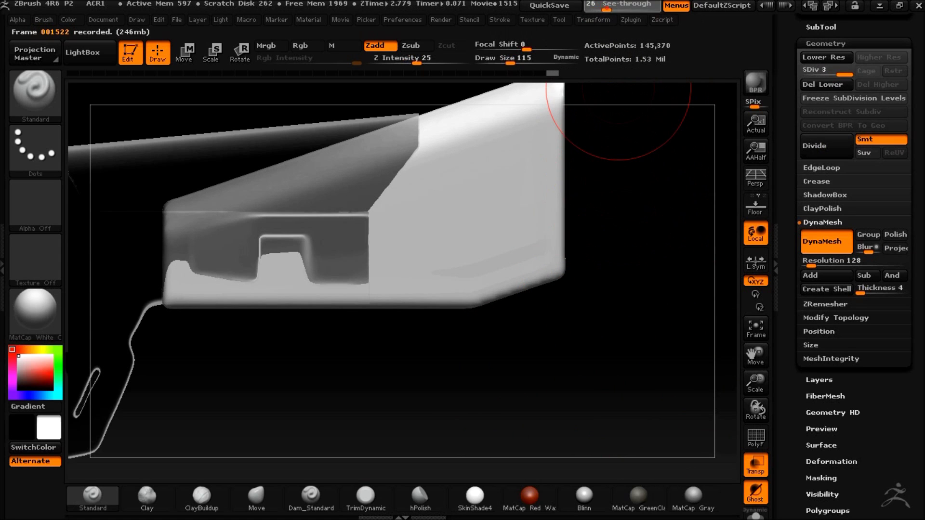
Mask a vertical band behind the cheek rest's lower front corner and the block's whole front end with rectangular masks
{"action": "left_click_drag", "start_coordinate": [444, 380], "coordinate": [438, 409], "text": "alt"}
{"action": "left_click_drag", "start_coordinate": [262, 128], "coordinate": [320, 410], "text": "ctrl"}
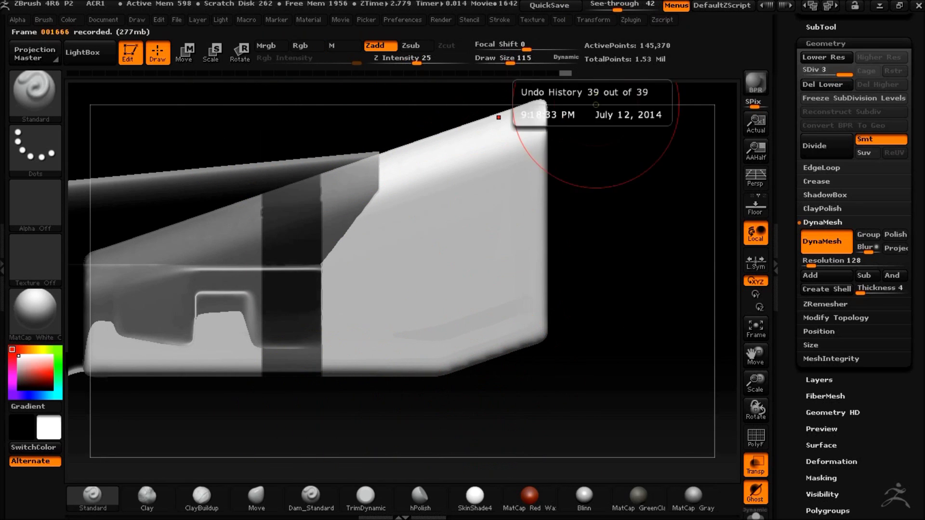
{"action": "key", "text": "ctrl"}
{"action": "mouse_move", "coordinate": [638, 338]}
{"action": "left_mouse_down", "text": "ctrl"}
{"action": "mouse_move", "coordinate": [479, 207]}
{"action": "mouse_move", "coordinate": [512, 262]}
{"action": "left_mouse_up", "text": "ctrl"}
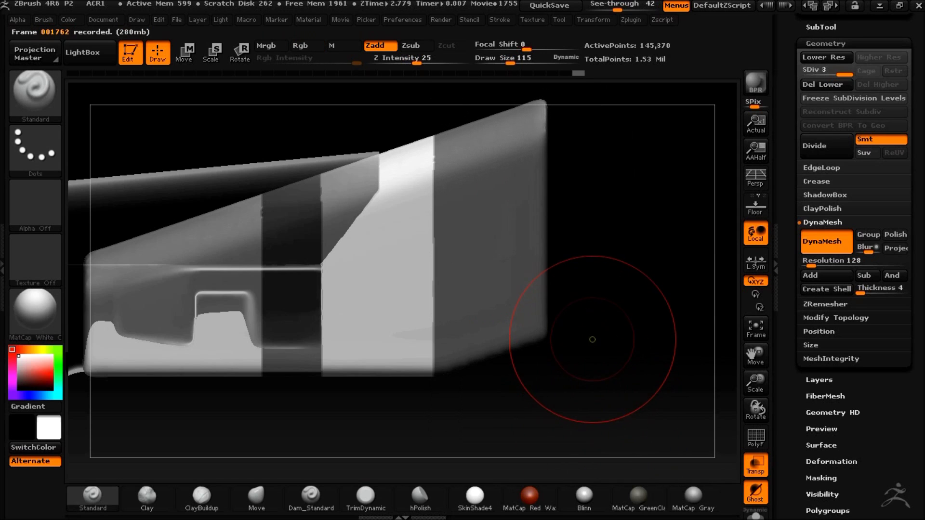
{"action": "mouse_move", "coordinate": [361, 421]}
{"action": "left_mouse_down", "text": "alt"}
{"action": "mouse_move", "coordinate": [428, 427]}
{"action": "mouse_move", "coordinate": [414, 425]}
{"action": "mouse_move", "coordinate": [536, 314]}
{"action": "mouse_move", "coordinate": [575, 146]}
{"action": "mouse_move", "coordinate": [628, 413]}
{"action": "mouse_move", "coordinate": [626, 447]}
{"action": "left_mouse_up", "text": "alt"}
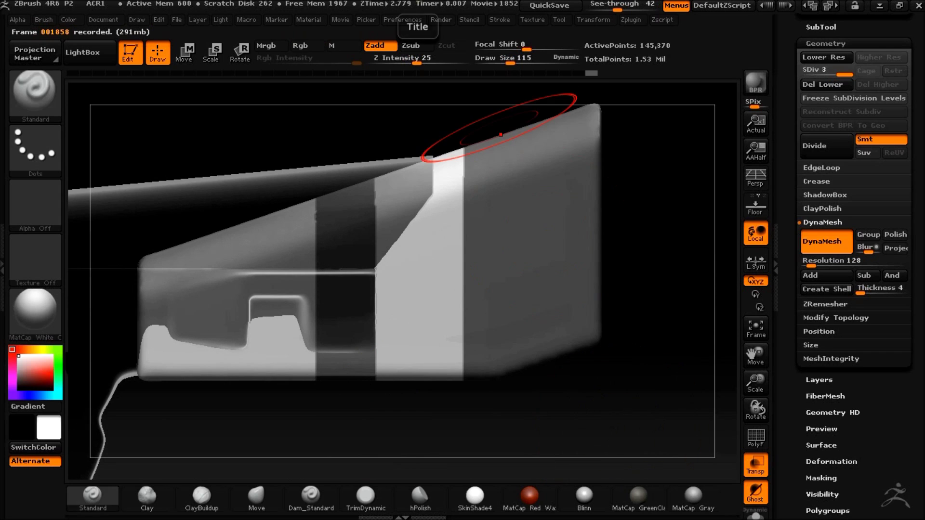
Extend the mask along the cheek rest's slanted front edge with MaskCurve and invert it, leaving only the collar band masked
{"action": "left_click", "coordinate": [33, 90], "text": "ctrl"}
{"action": "left_click", "coordinate": [130, 164], "text": "ctrl"}
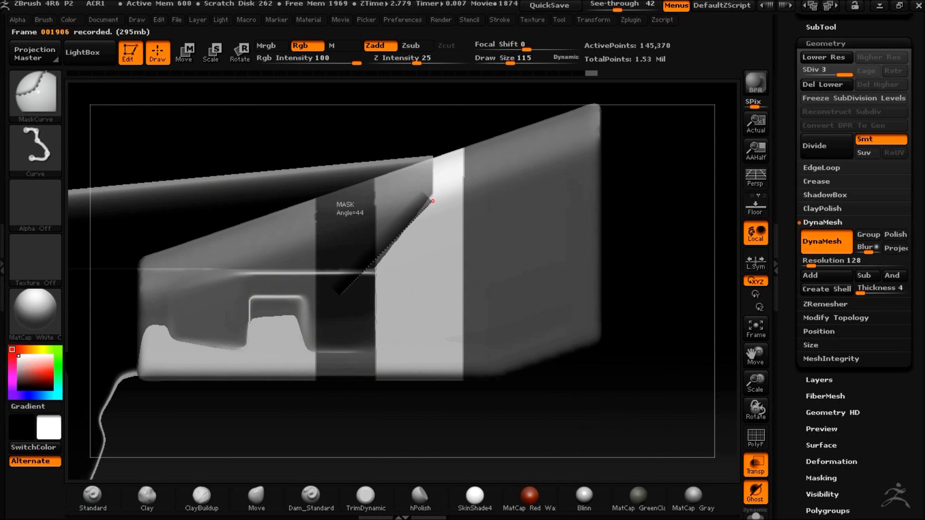
{"action": "left_click_drag", "start_coordinate": [432, 122], "coordinate": [432, 122], "text": "ctrl"}
{"action": "left_click_drag", "start_coordinate": [348, 447], "coordinate": [336, 136], "text": "ctrl+alt"}
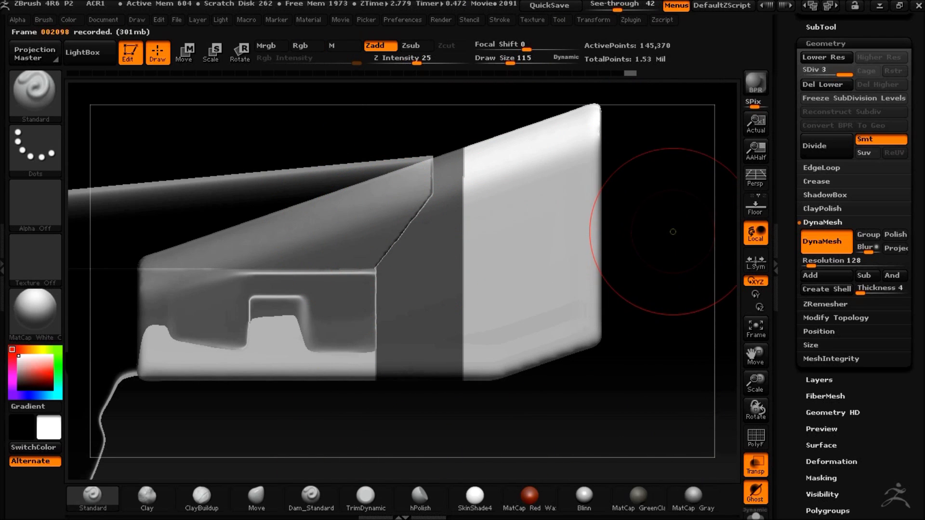
Extract the masked collar band at thickness 0.01 as a new subtool and turn off transparency
{"action": "left_click", "coordinate": [821, 28]}
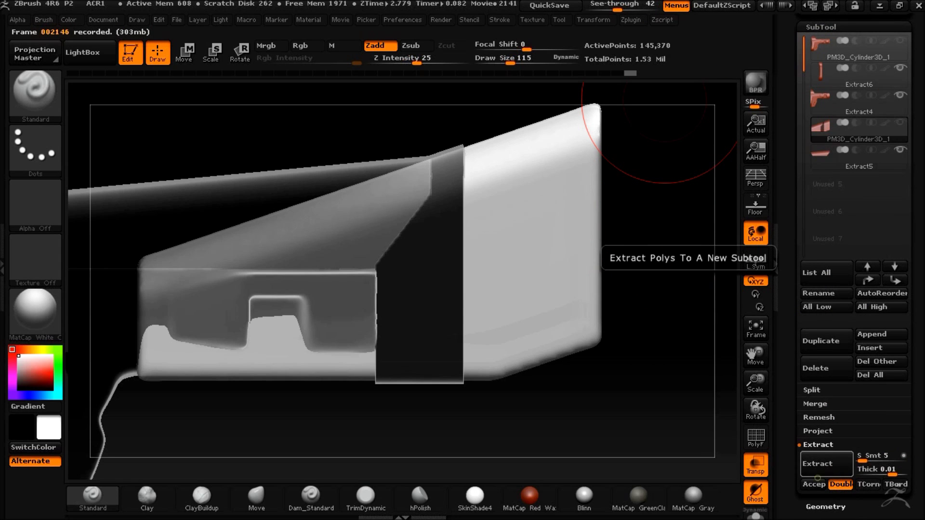
{"action": "left_click", "coordinate": [813, 485]}
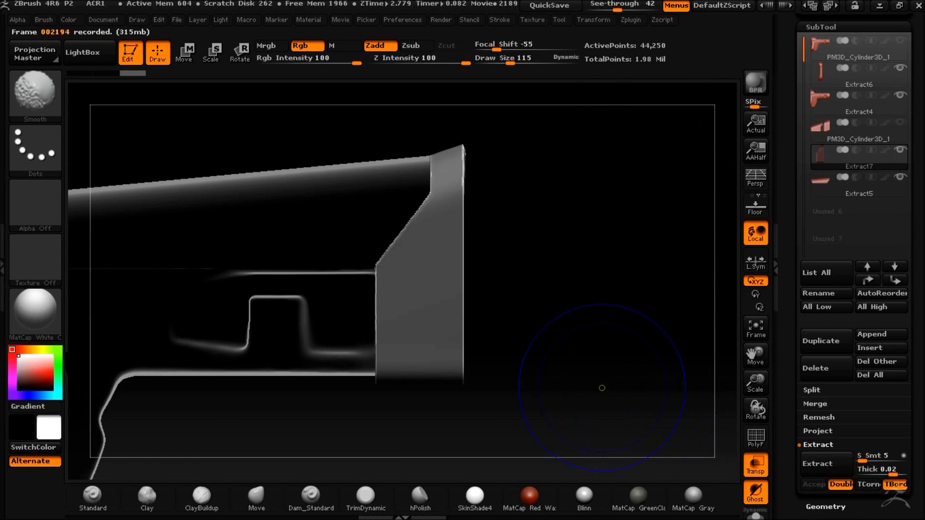
{"action": "left_click", "coordinate": [755, 465]}
{"action": "mouse_move", "coordinate": [670, 415]}
{"action": "left_mouse_down"}
{"action": "mouse_move", "coordinate": [609, 419]}
{"action": "mouse_move", "coordinate": [597, 454]}
{"action": "mouse_move", "coordinate": [623, 316]}
{"action": "mouse_move", "coordinate": [633, 362]}
{"action": "mouse_move", "coordinate": [609, 385]}
{"action": "mouse_move", "coordinate": [590, 370]}
{"action": "left_mouse_up"}
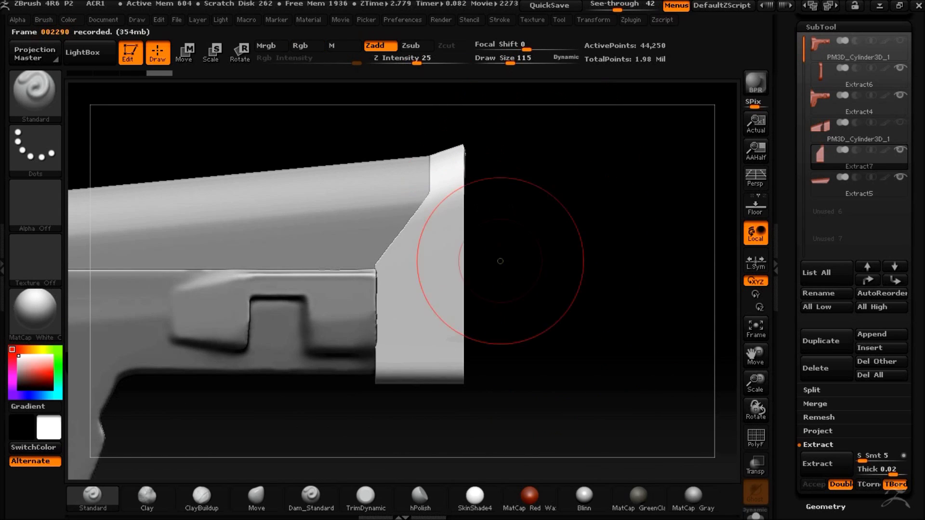
{"action": "left_click_drag", "start_coordinate": [617, 9], "coordinate": [594, 9]}
Mask the narrow strip of the block directly in front of the collar with MaskPen and extract it at thickness 0.01
{"action": "left_click", "coordinate": [850, 133]}
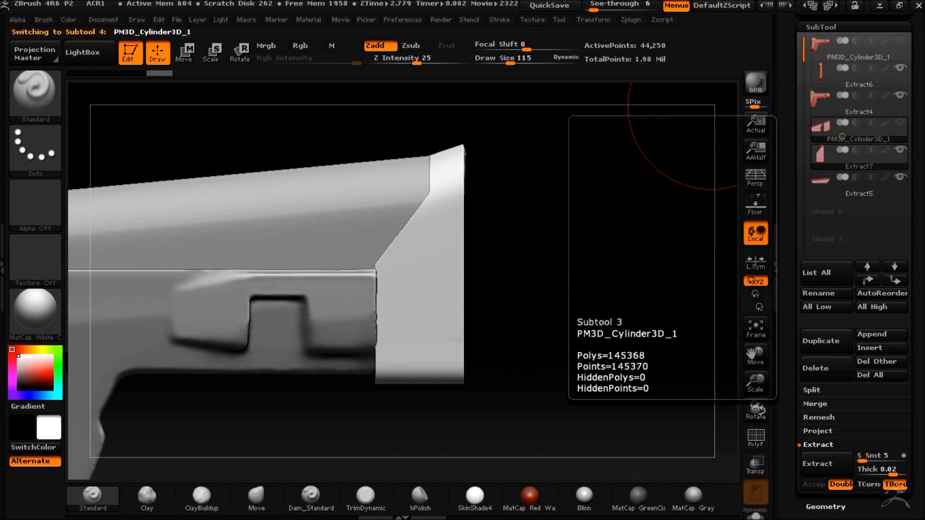
{"action": "key", "text": "ctrl"}
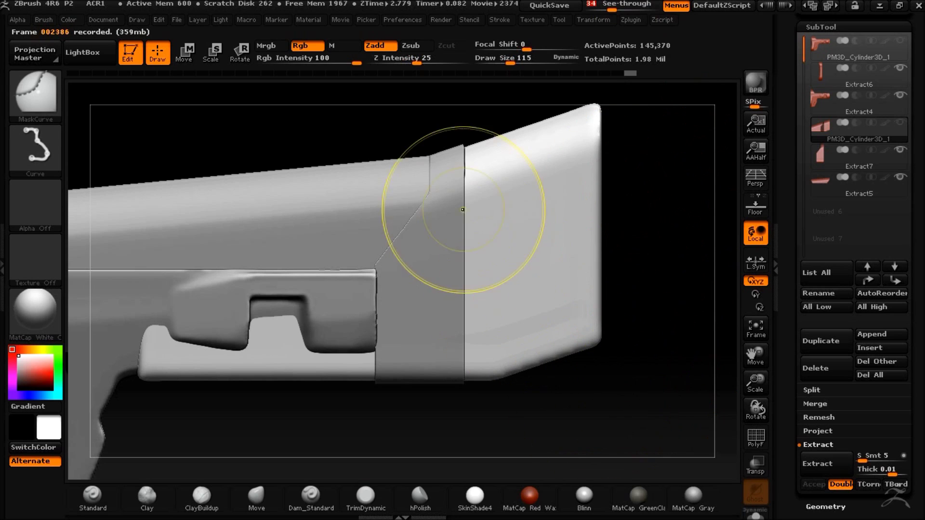
{"action": "left_click", "coordinate": [44, 99], "text": "ctrl"}
{"action": "left_click", "coordinate": [283, 164]}
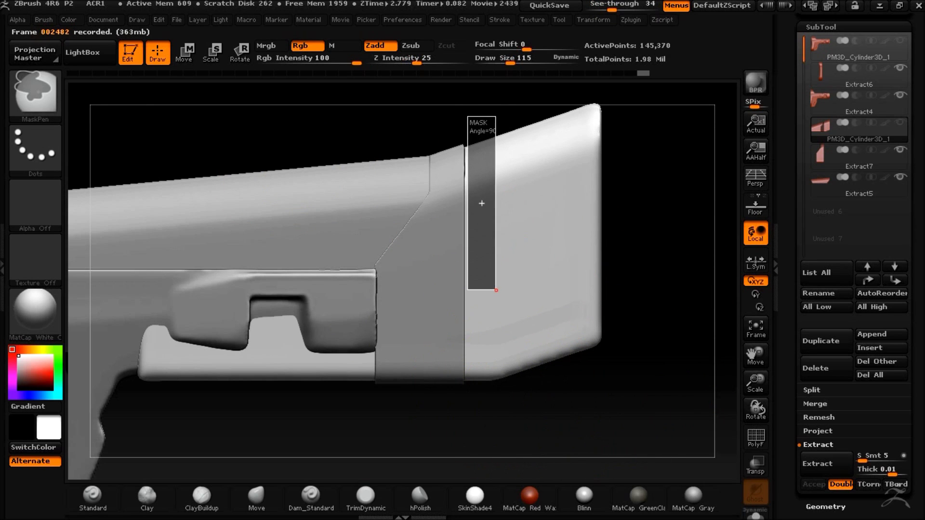
{"action": "left_click_drag", "start_coordinate": [492, 278], "coordinate": [514, 361], "text": "ctrl"}
{"action": "left_click_drag", "start_coordinate": [507, 396], "coordinate": [506, 396], "text": "ctrl"}
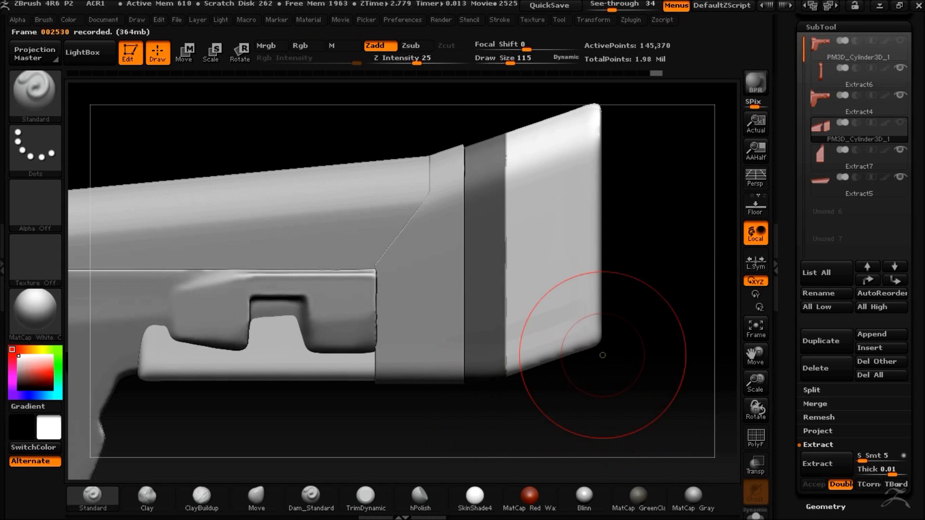
{"action": "left_click", "coordinate": [824, 470]}
{"action": "left_click", "coordinate": [814, 485]}
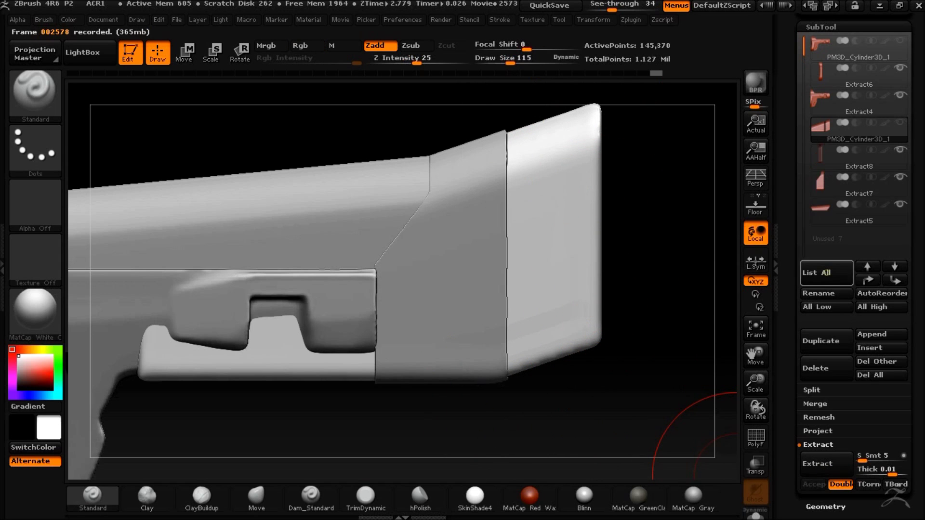
Clear the narrow front ring's mask and smooth the edges of both the ring and the collar at draw size 230
{"action": "left_click", "coordinate": [838, 158]}
{"action": "left_click_drag", "start_coordinate": [670, 322], "coordinate": [650, 353], "text": "ctrl"}
{"action": "mouse_move", "coordinate": [655, 309]}
{"action": "left_mouse_down"}
{"action": "mouse_move", "coordinate": [575, 296]}
{"action": "mouse_move", "coordinate": [625, 247]}
{"action": "left_mouse_up"}
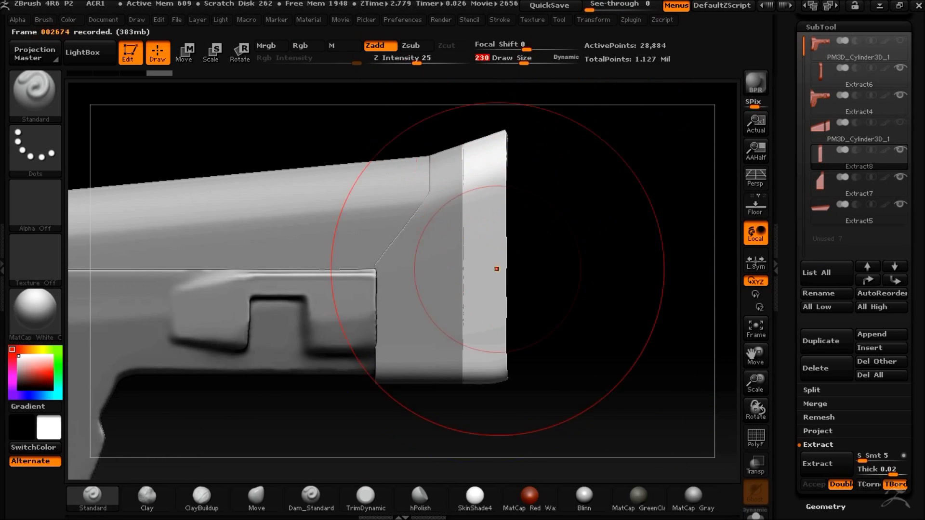
{"action": "key", "text": "shift"}
{"action": "mouse_move", "coordinate": [634, 323]}
{"action": "left_mouse_down"}
{"action": "mouse_move", "coordinate": [595, 336]}
{"action": "mouse_move", "coordinate": [626, 325]}
{"action": "left_mouse_up"}
{"action": "left_click", "coordinate": [420, 318], "text": "alt"}
{"action": "key", "text": "shift"}
{"action": "mouse_move", "coordinate": [635, 384]}
{"action": "left_mouse_down"}
{"action": "mouse_move", "coordinate": [665, 345]}
{"action": "mouse_move", "coordinate": [642, 403]}
{"action": "mouse_move", "coordinate": [604, 391]}
{"action": "mouse_move", "coordinate": [623, 293]}
{"action": "left_mouse_up"}
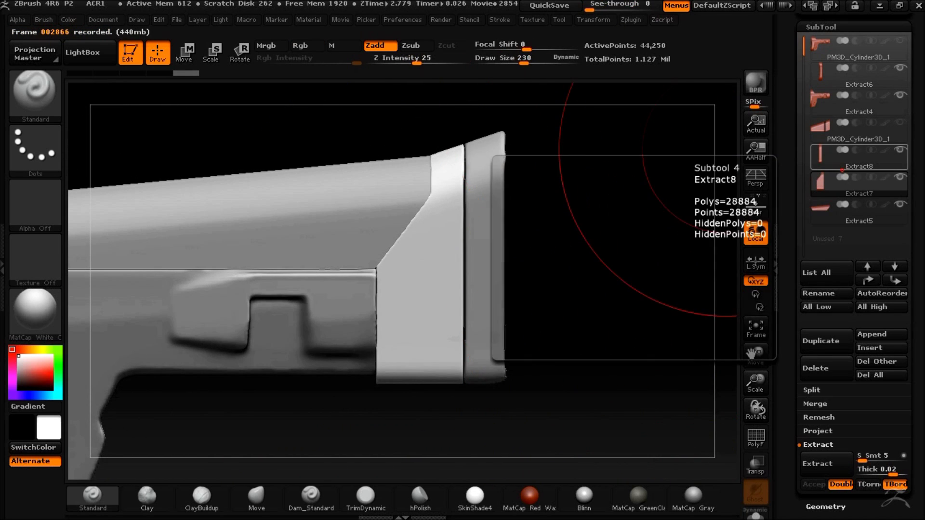
Merge the narrow front ring down with the collar into one subtool
{"action": "left_click", "coordinate": [859, 159]}
{"action": "left_click", "coordinate": [815, 403]}
{"action": "left_click", "coordinate": [825, 416]}
{"action": "left_click", "coordinate": [671, 501]}
{"action": "mouse_move", "coordinate": [620, 411]}
{"action": "left_mouse_down"}
{"action": "mouse_move", "coordinate": [630, 374]}
{"action": "mouse_move", "coordinate": [631, 405]}
{"action": "mouse_move", "coordinate": [605, 398]}
{"action": "mouse_move", "coordinate": [647, 386]}
{"action": "mouse_move", "coordinate": [621, 388]}
{"action": "mouse_move", "coordinate": [665, 390]}
{"action": "left_mouse_up"}
{"action": "left_click_drag", "start_coordinate": [459, 401], "coordinate": [457, 402], "text": "ctrl+shift"}
{"action": "left_click_drag", "start_coordinate": [578, 357], "coordinate": [583, 346]}
{"action": "key", "text": "ctrl+z"}
{"action": "key", "text": "ctrl+z"}
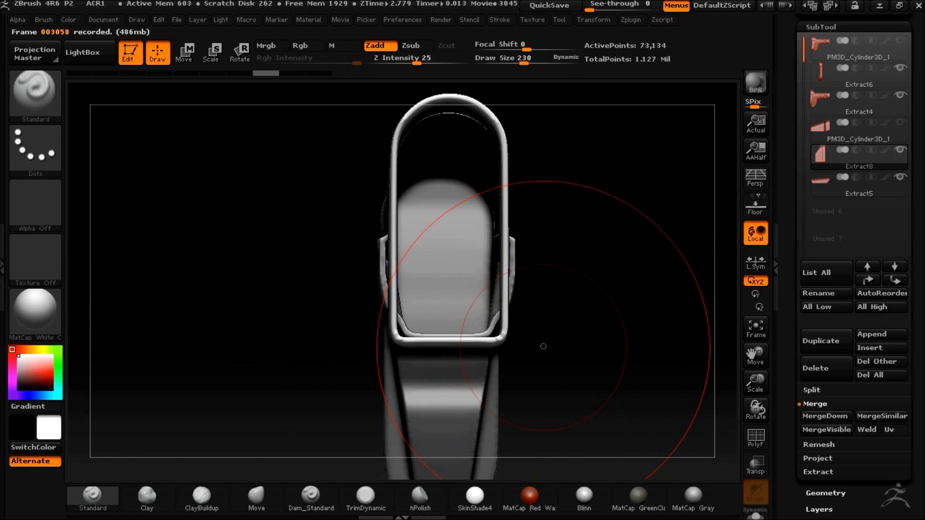
Clip the merged collar's lower corner to a diagonal bevel from the front view
{"action": "left_click_drag", "start_coordinate": [520, 276], "coordinate": [443, 414], "text": "ctrl+shift"}
{"action": "mouse_move", "coordinate": [561, 396]}
{"action": "left_mouse_down"}
{"action": "mouse_move", "coordinate": [621, 359]}
{"action": "mouse_move", "coordinate": [666, 378]}
{"action": "mouse_move", "coordinate": [621, 381]}
{"action": "left_mouse_up"}
{"action": "mouse_move", "coordinate": [622, 381]}
{"action": "left_mouse_down", "text": "alt"}
{"action": "mouse_move", "coordinate": [564, 402]}
{"action": "mouse_move", "coordinate": [538, 399]}
{"action": "left_mouse_up", "text": "alt"}
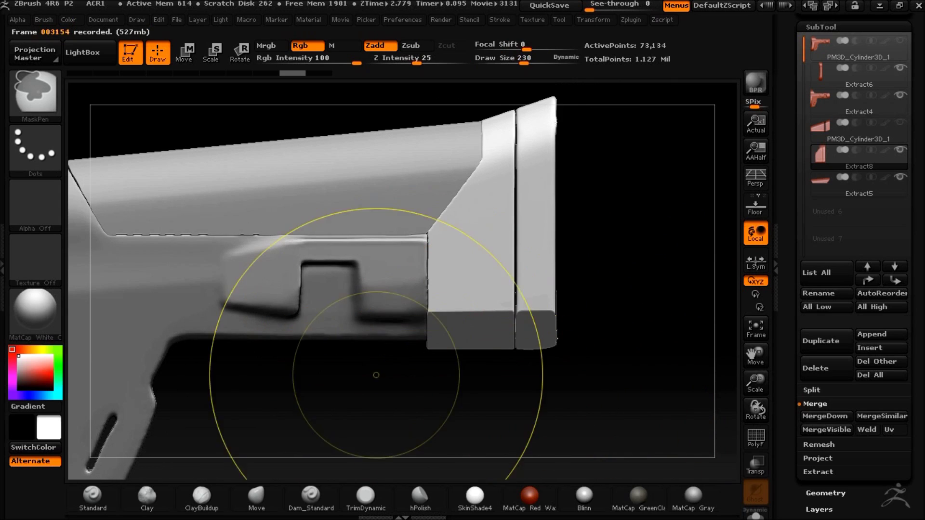
Raise the collar's bottom face slightly with Transpose Move and clear the mask
{"action": "left_click", "coordinate": [184, 52]}
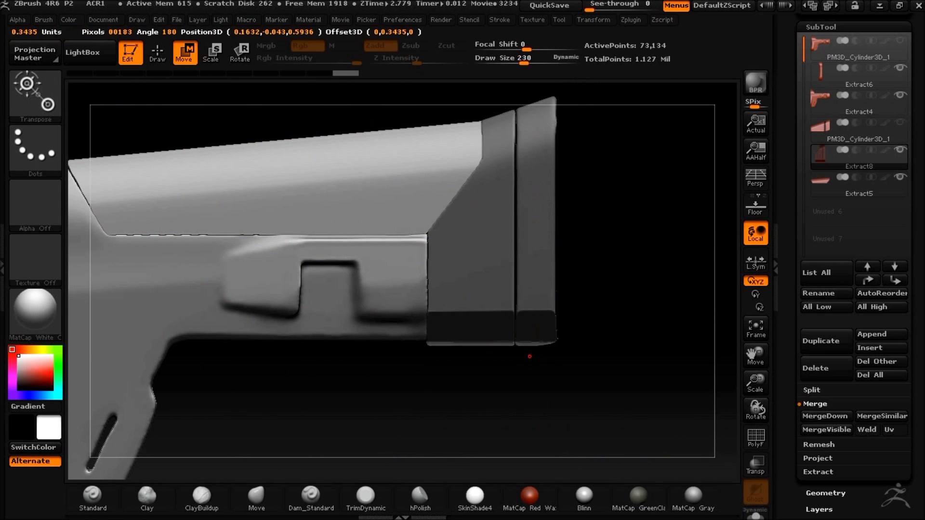
{"action": "mouse_move", "coordinate": [636, 381]}
{"action": "left_mouse_down"}
{"action": "mouse_move", "coordinate": [673, 320]}
{"action": "mouse_move", "coordinate": [664, 308]}
{"action": "left_mouse_up"}
{"action": "mouse_move", "coordinate": [661, 301]}
{"action": "left_mouse_down", "text": "ctrl"}
{"action": "mouse_move", "coordinate": [677, 341]}
{"action": "mouse_move", "coordinate": [609, 365]}
{"action": "mouse_move", "coordinate": [638, 359]}
{"action": "left_mouse_up", "text": "ctrl"}
Smooth the merged collar's edges with the Smooth brush and return to the side view
{"action": "left_click", "coordinate": [158, 52]}
{"action": "key", "text": "shift"}
{"action": "mouse_move", "coordinate": [632, 397]}
{"action": "left_mouse_down"}
{"action": "mouse_move", "coordinate": [627, 381]}
{"action": "mouse_move", "coordinate": [639, 370]}
{"action": "mouse_move", "coordinate": [584, 392]}
{"action": "mouse_move", "coordinate": [521, 190]}
{"action": "left_mouse_up"}
{"action": "left_click_drag", "start_coordinate": [478, 82], "coordinate": [595, 124]}
{"action": "left_click_drag", "start_coordinate": [636, 169], "coordinate": [599, 207], "text": "shift"}
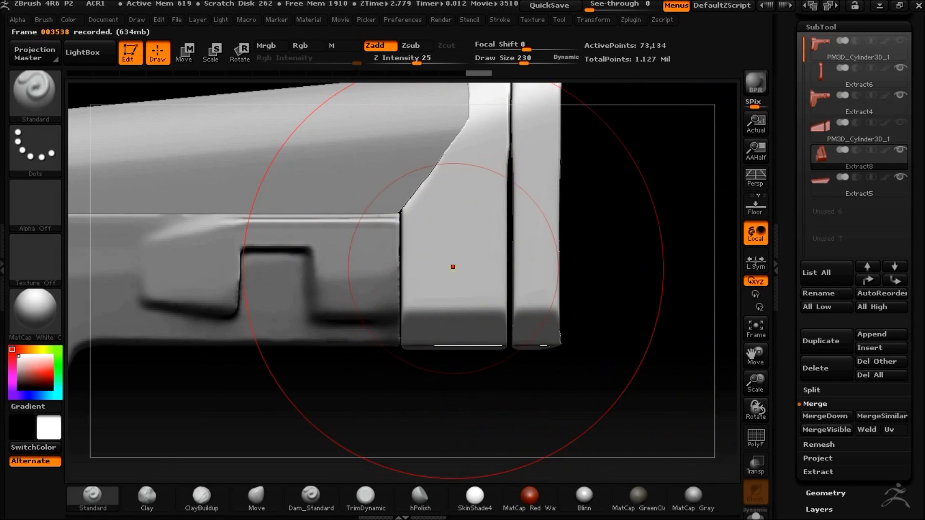
Mask a rectangular patch on the collar's side beside the stock's side rail and invert the mask
{"action": "key", "text": "ctrl"}
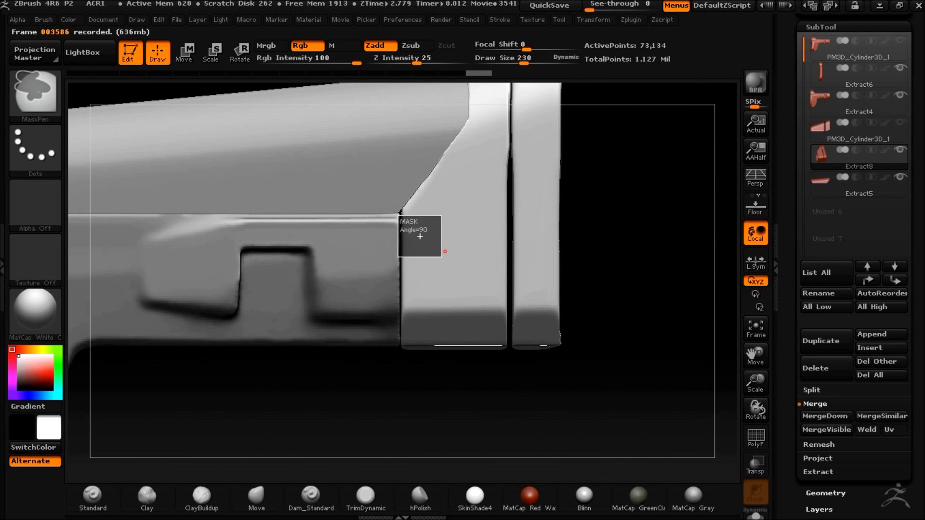
{"action": "left_click_drag", "start_coordinate": [448, 320], "coordinate": [448, 319], "text": "ctrl"}
{"action": "left_click", "coordinate": [419, 417], "text": "ctrl"}
{"action": "mouse_move", "coordinate": [416, 417]}
{"action": "left_mouse_down"}
{"action": "mouse_move", "coordinate": [352, 413]}
{"action": "mouse_move", "coordinate": [405, 384]}
{"action": "left_mouse_up"}
Pull the unmasked side patch outward from the front view with Transpose Move to form a raised lug
{"action": "key", "text": "w"}
{"action": "left_click_drag", "start_coordinate": [453, 295], "coordinate": [454, 451], "text": "shift"}
{"action": "left_click_drag", "start_coordinate": [337, 386], "coordinate": [318, 328], "text": "shift"}
{"action": "left_click_drag", "start_coordinate": [455, 248], "coordinate": [311, 248], "text": "shift"}
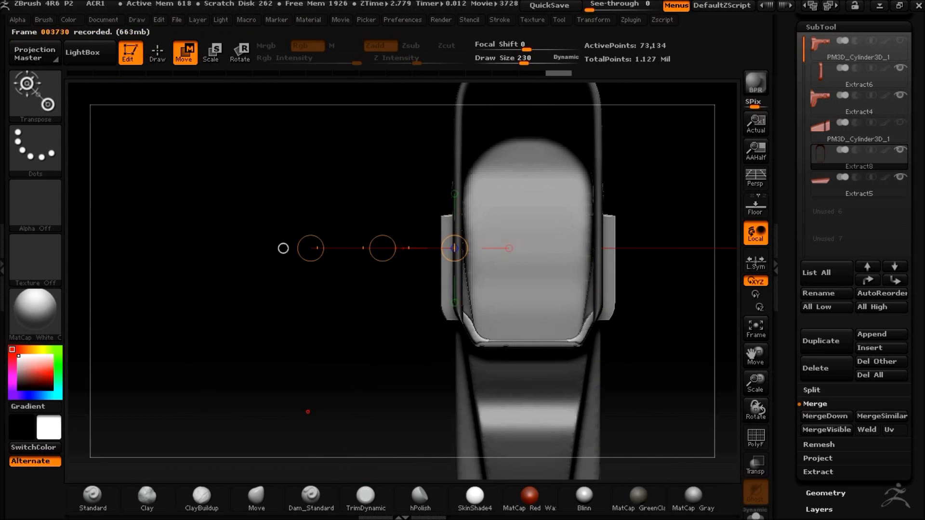
{"action": "left_click_drag", "start_coordinate": [307, 412], "coordinate": [414, 409], "text": "shift"}
Smooth the raised lug and shift it rearward with Transpose Move so it overlaps the stock's side rail
{"action": "key", "text": "q"}
{"action": "key", "text": "shift"}
{"action": "mouse_move", "coordinate": [485, 391]}
{"action": "left_mouse_down"}
{"action": "mouse_move", "coordinate": [529, 403]}
{"action": "mouse_move", "coordinate": [498, 407]}
{"action": "mouse_move", "coordinate": [501, 421]}
{"action": "left_mouse_up"}
{"action": "key", "text": "w"}
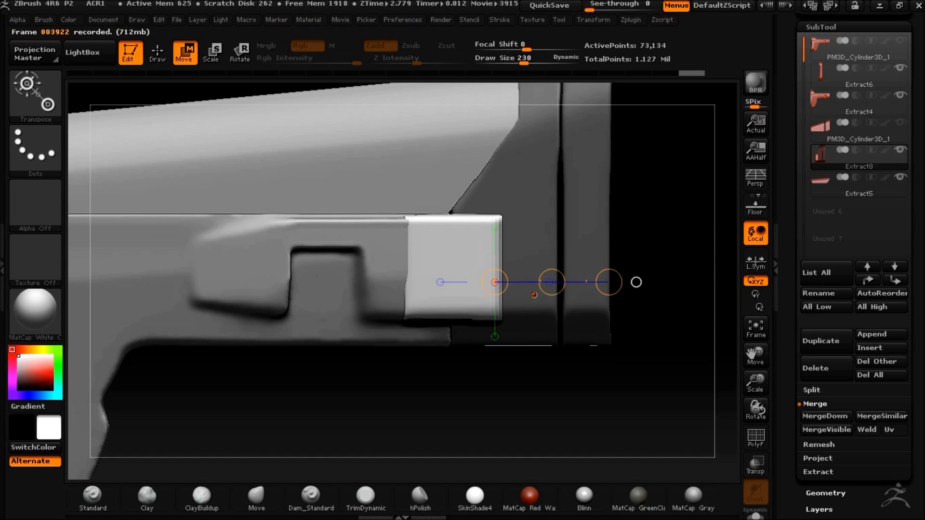
{"action": "left_click_drag", "start_coordinate": [645, 273], "coordinate": [634, 291]}
{"action": "key", "text": "q"}
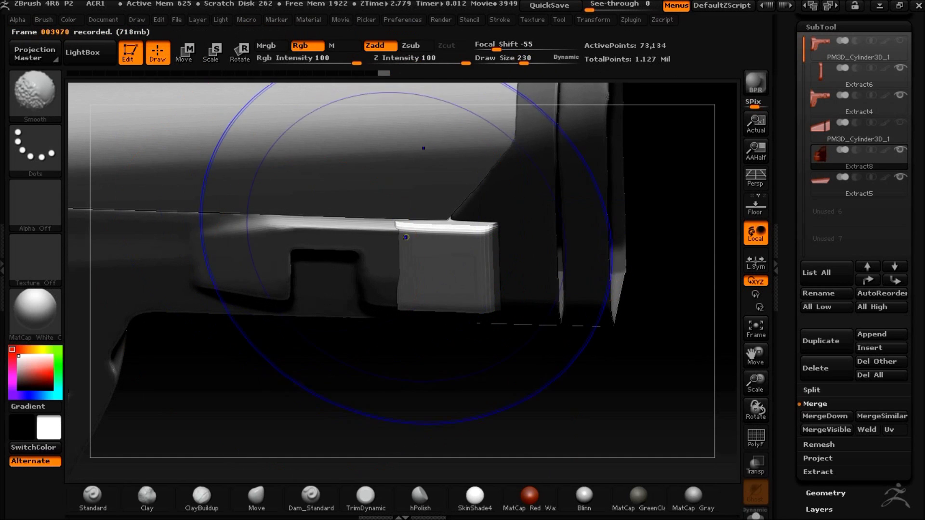
Check the raised lug and its overlap with the stock's side rail from several angles
{"action": "left_click_drag", "start_coordinate": [487, 388], "coordinate": [501, 447]}
{"action": "left_click_drag", "start_coordinate": [601, 448], "coordinate": [561, 395]}
{"action": "left_click", "coordinate": [194, 55]}
{"action": "left_click_drag", "start_coordinate": [530, 229], "coordinate": [669, 230]}
{"action": "mouse_move", "coordinate": [598, 379]}
{"action": "left_mouse_down"}
{"action": "mouse_move", "coordinate": [578, 384]}
{"action": "mouse_move", "coordinate": [597, 388]}
{"action": "left_mouse_up"}
{"action": "left_click_drag", "start_coordinate": [650, 419], "coordinate": [564, 419], "text": "alt"}
{"action": "left_click", "coordinate": [157, 52]}
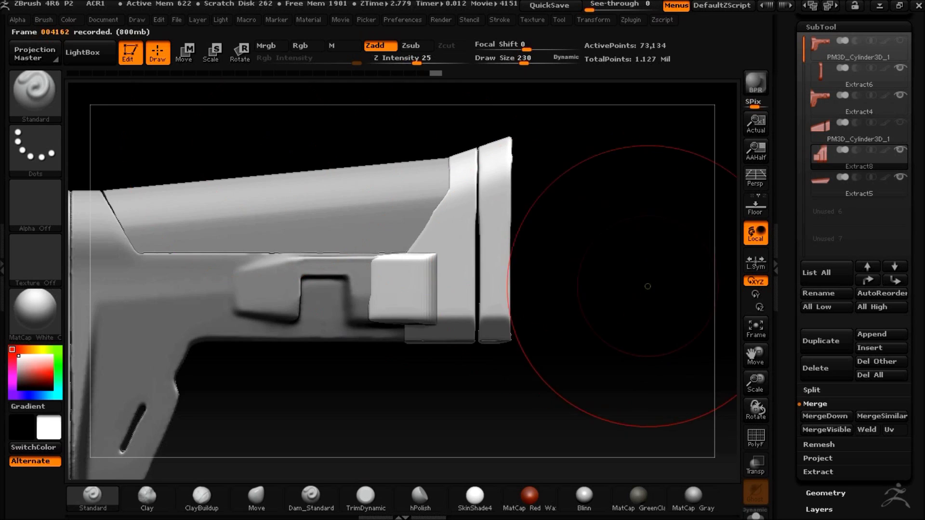
{"action": "left_click_drag", "start_coordinate": [649, 287], "coordinate": [622, 289], "text": "alt"}
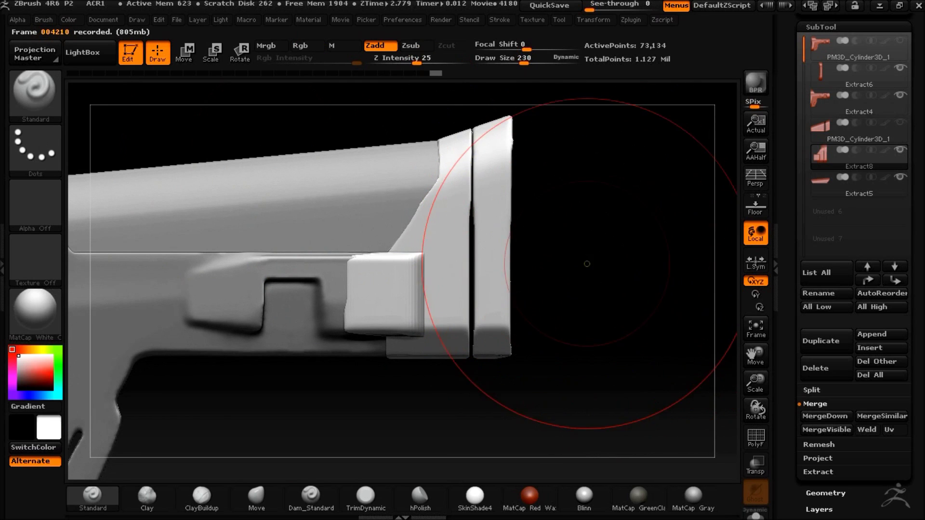
Mask the collar's rear body, leaving its front ring unmasked
{"action": "key", "text": "ctrl"}
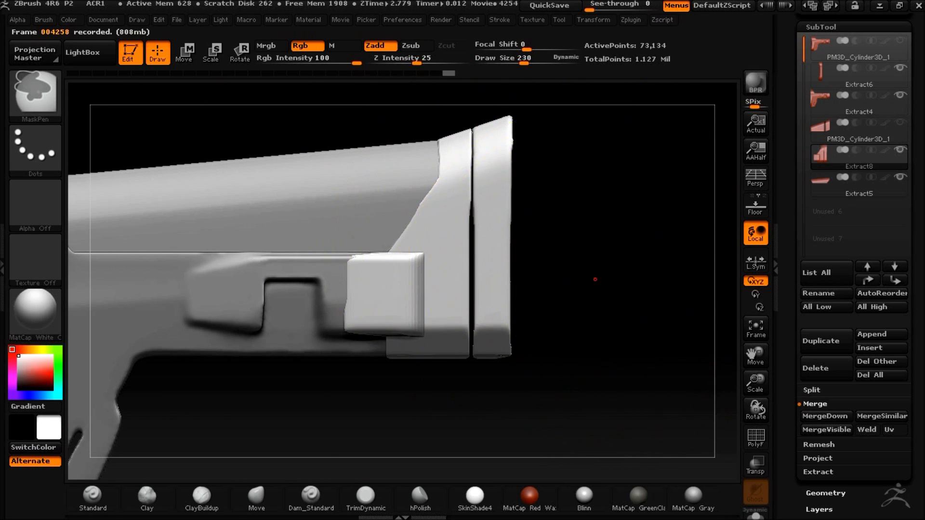
{"action": "left_click", "coordinate": [595, 279], "text": "ctrl"}
{"action": "left_click_drag", "start_coordinate": [538, 207], "coordinate": [532, 437], "text": "ctrl"}
{"action": "left_click_drag", "start_coordinate": [479, 196], "coordinate": [610, 378], "text": "ctrl"}
{"action": "key", "text": "ctrl+z"}
{"action": "left_click_drag", "start_coordinate": [605, 334], "coordinate": [605, 356], "text": "alt"}
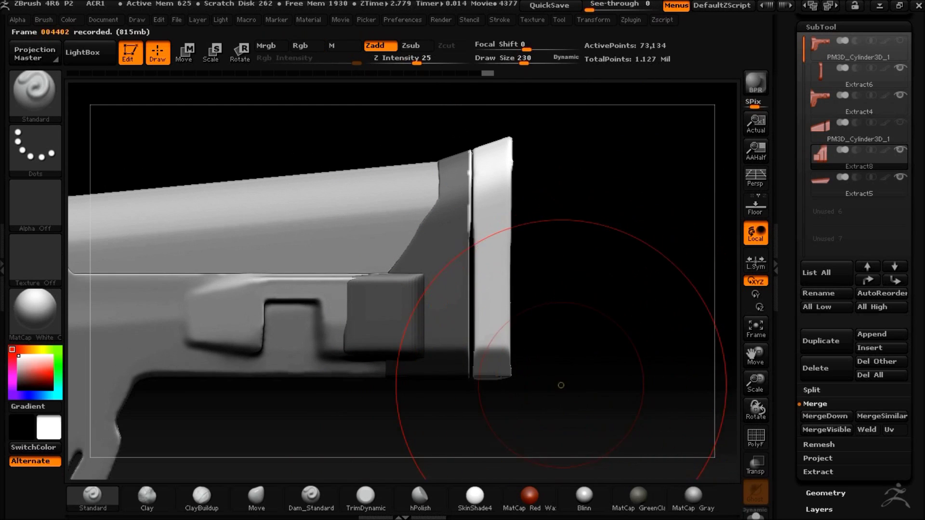
Unmask the lug's rear portion with a rectangular selection, using wireframe and transparency as guides, and clear the collar's mask
{"action": "left_click", "coordinate": [755, 436]}
{"action": "left_click", "coordinate": [755, 463]}
{"action": "key", "text": "b"}
{"action": "key", "text": "m"}
{"action": "left_click", "coordinate": [141, 160]}
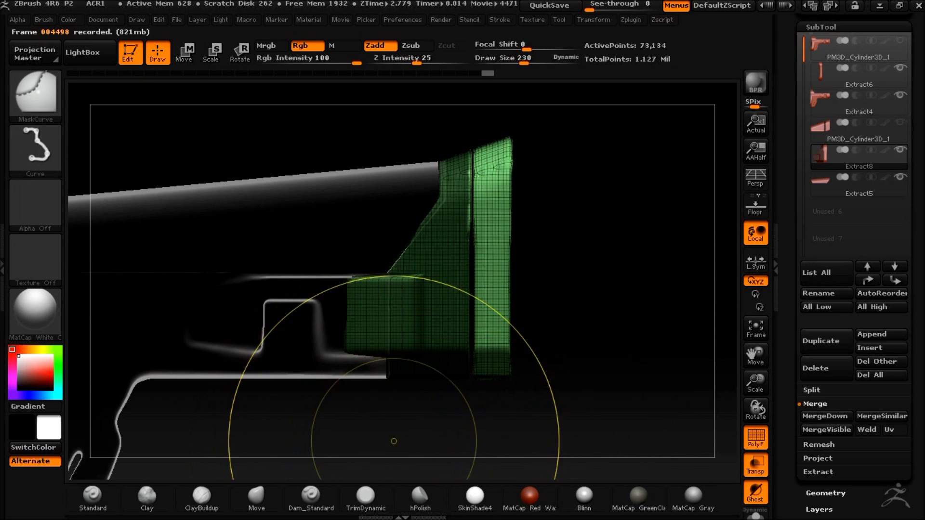
{"action": "left_click", "coordinate": [36, 99], "text": "ctrl"}
{"action": "left_click", "coordinate": [282, 165]}
{"action": "mouse_move", "coordinate": [314, 124]}
{"action": "left_mouse_down", "text": "ctrl+alt"}
{"action": "mouse_move", "coordinate": [361, 413]}
{"action": "mouse_move", "coordinate": [387, 482]}
{"action": "left_mouse_up", "text": "ctrl+alt"}
{"action": "left_click", "coordinate": [755, 440]}
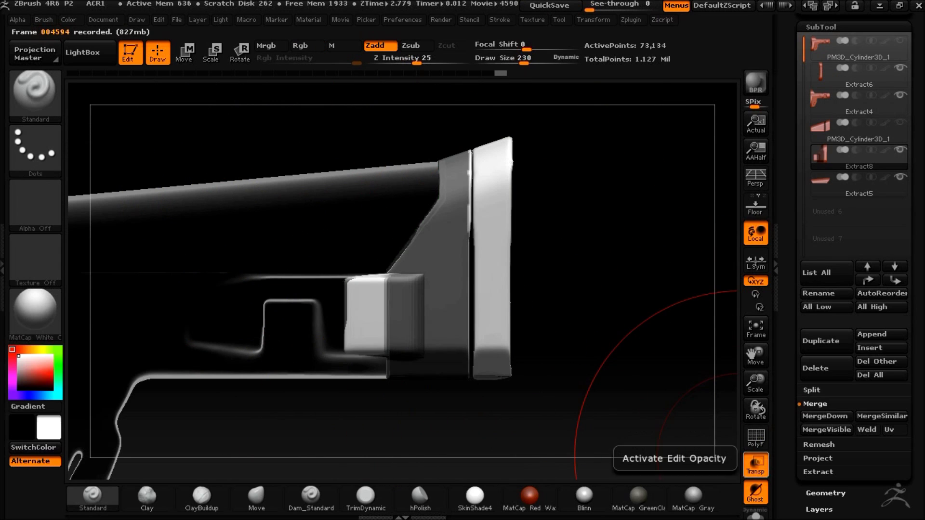
{"action": "left_click", "coordinate": [755, 463]}
{"action": "mouse_move", "coordinate": [320, 362]}
{"action": "left_mouse_down", "text": "ctrl+alt"}
{"action": "mouse_move", "coordinate": [310, 314]}
{"action": "mouse_move", "coordinate": [380, 440]}
{"action": "left_mouse_up", "text": "ctrl+alt"}
{"action": "left_click_drag", "start_coordinate": [553, 386], "coordinate": [649, 470], "text": "ctrl"}
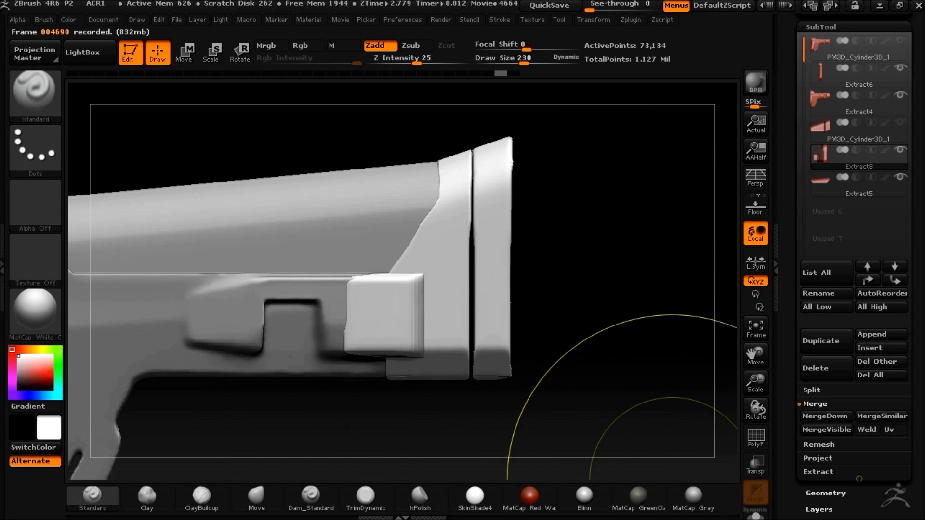
Subdivide the collar to level 2 and mask the lug's rear portion with a rectangle
{"action": "left_click", "coordinate": [826, 494]}
{"action": "left_click", "coordinate": [825, 146]}
{"action": "left_click_drag", "start_coordinate": [266, 140], "coordinate": [405, 431], "text": "ctrl"}
{"action": "mouse_move", "coordinate": [605, 318]}
{"action": "left_mouse_down"}
{"action": "mouse_move", "coordinate": [611, 212]}
{"action": "mouse_move", "coordinate": [615, 287]}
{"action": "mouse_move", "coordinate": [592, 290]}
{"action": "left_mouse_up"}
Mask the collar's diagonal rear edge with MaskCurve
{"action": "left_click", "coordinate": [35, 92], "text": "ctrl"}
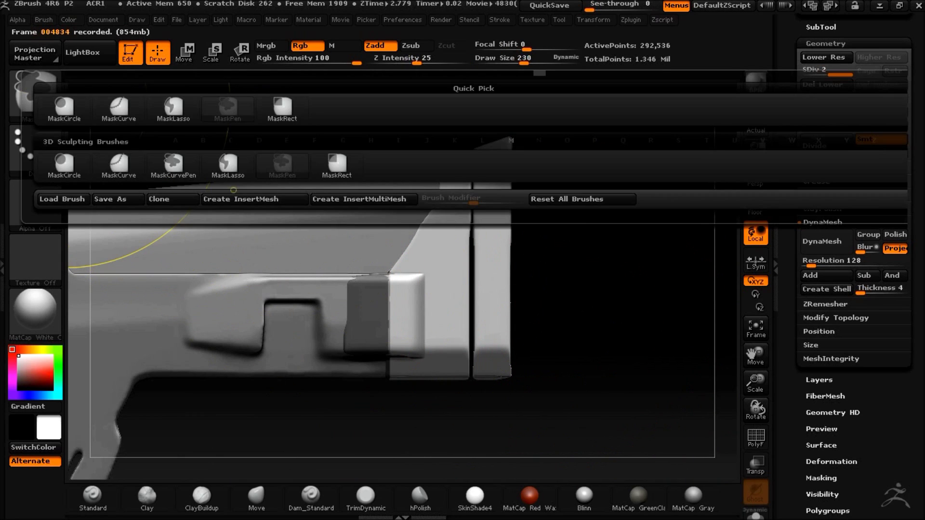
{"action": "left_click", "coordinate": [119, 164]}
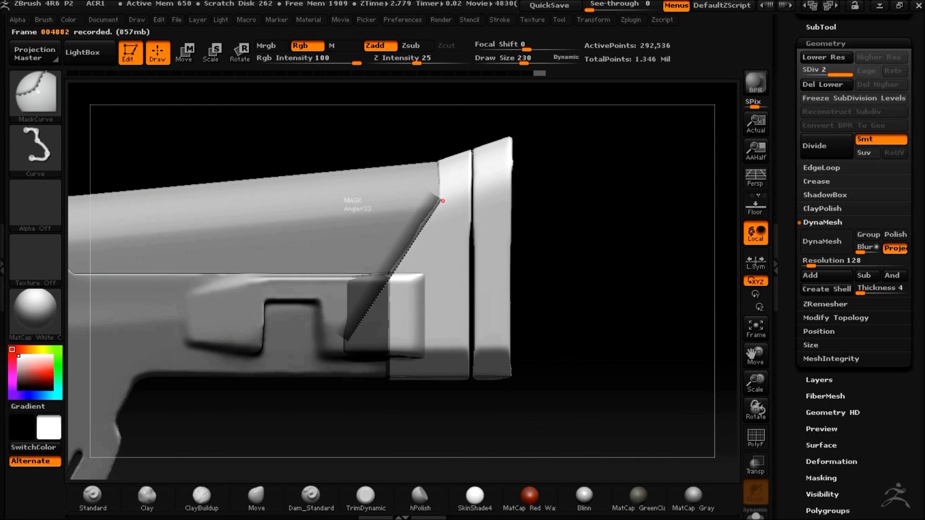
{"action": "left_click_drag", "start_coordinate": [441, 164], "coordinate": [441, 164], "text": "ctrl"}
Mask the collar's front ring, adjust the mask beside its seam with rectangles, and invert the mask
{"action": "left_click", "coordinate": [36, 94], "text": "ctrl"}
{"action": "left_click", "coordinate": [282, 166], "text": "ctrl"}
{"action": "left_click_drag", "start_coordinate": [467, 118], "coordinate": [575, 432], "text": "ctrl"}
{"action": "mouse_move", "coordinate": [599, 392]}
{"action": "left_mouse_down"}
{"action": "mouse_move", "coordinate": [576, 391]}
{"action": "mouse_move", "coordinate": [591, 381]}
{"action": "left_mouse_up"}
{"action": "left_click_drag", "start_coordinate": [481, 137], "coordinate": [533, 368], "text": "ctrl"}
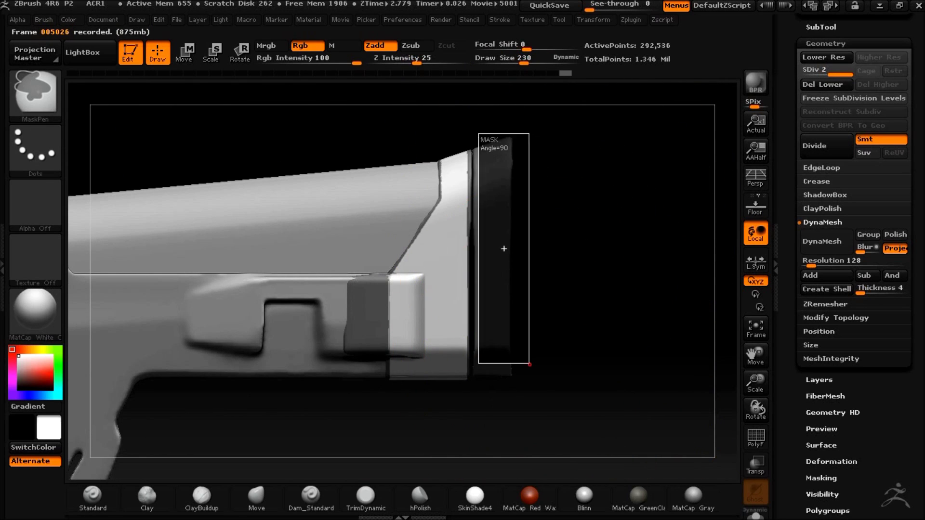
{"action": "left_click_drag", "start_coordinate": [556, 426], "coordinate": [557, 425], "text": "ctrl"}
{"action": "mouse_move", "coordinate": [466, 169]}
{"action": "left_mouse_down", "text": "ctrl"}
{"action": "mouse_move", "coordinate": [499, 274]}
{"action": "mouse_move", "coordinate": [471, 244]}
{"action": "left_mouse_up", "text": "ctrl"}
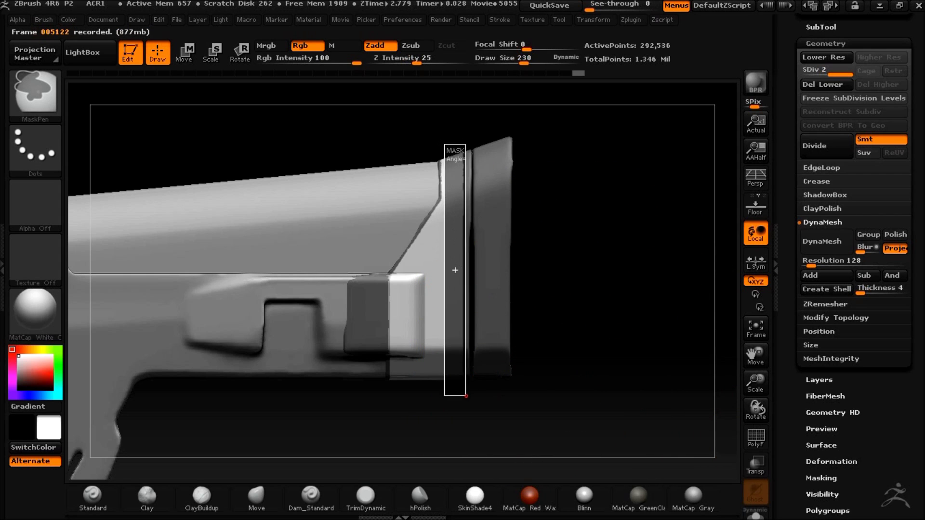
{"action": "left_click_drag", "start_coordinate": [466, 395], "coordinate": [466, 396], "text": "ctrl"}
{"action": "left_click_drag", "start_coordinate": [620, 403], "coordinate": [628, 411], "text": "shift"}
{"action": "left_click", "coordinate": [610, 404], "text": "ctrl"}
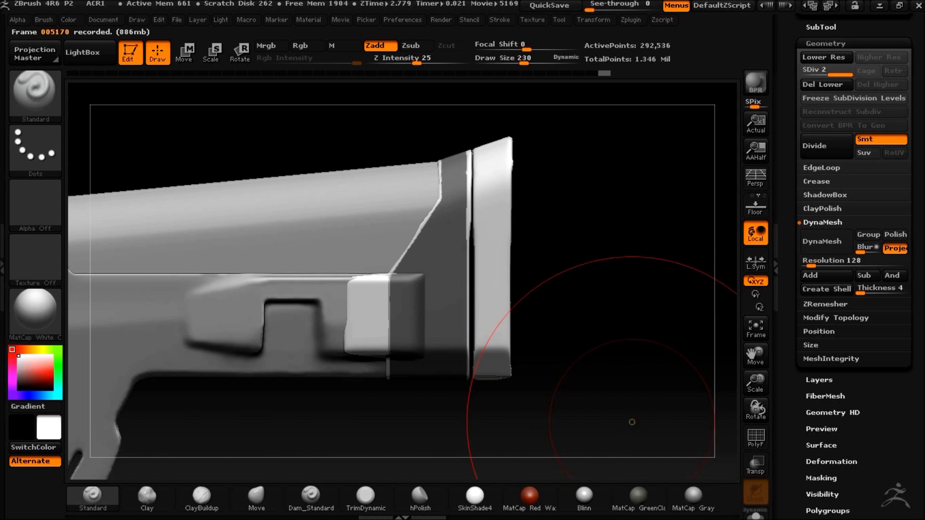
Try extracting the masked collar body as a double-sided subtool with thickness 0.02, and inspect it with the original hidden
{"action": "left_click", "coordinate": [820, 27]}
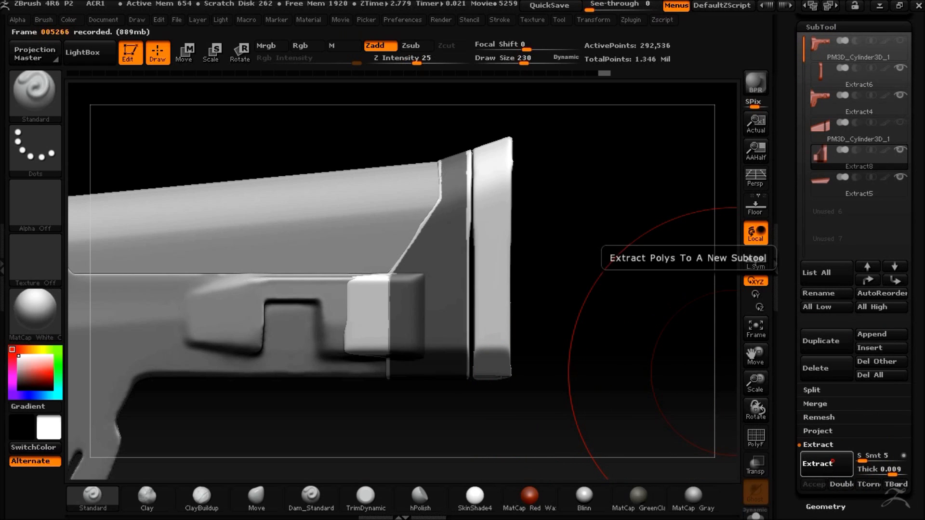
{"action": "left_click", "coordinate": [832, 462]}
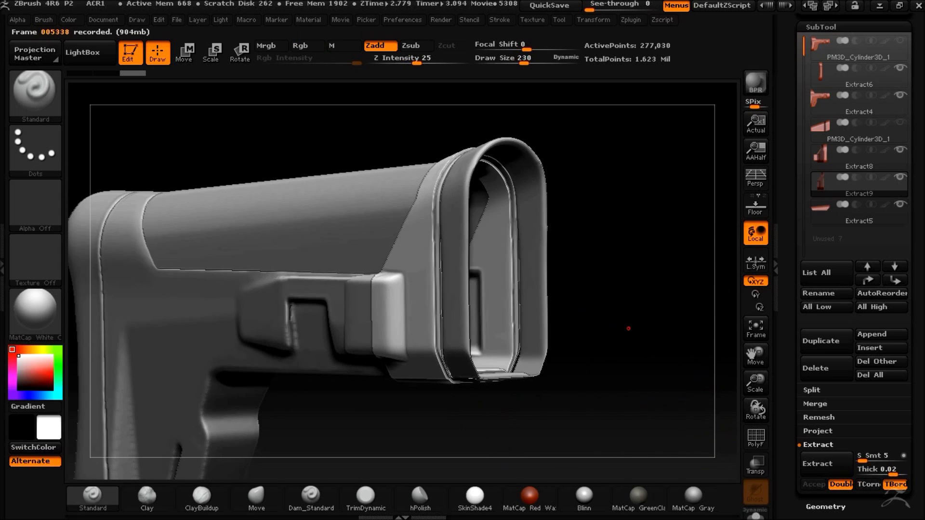
{"action": "left_click_drag", "start_coordinate": [628, 328], "coordinate": [698, 326]}
{"action": "left_click", "coordinate": [900, 150]}
{"action": "left_click_drag", "start_coordinate": [585, 312], "coordinate": [600, 296]}
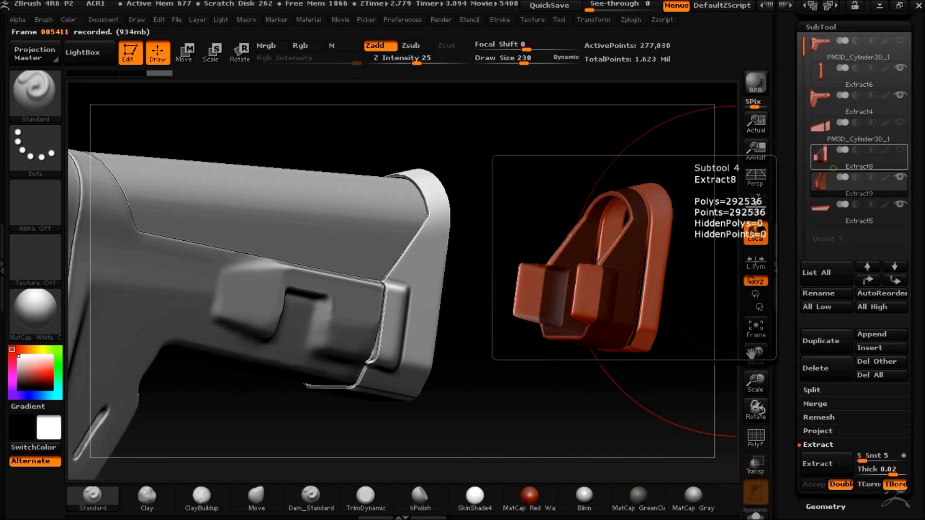
Delete the extracted collar shell and revert the original collar to its unmasked, undivided mesh
{"action": "left_click", "coordinate": [819, 368]}
{"action": "left_click", "coordinate": [671, 397]}
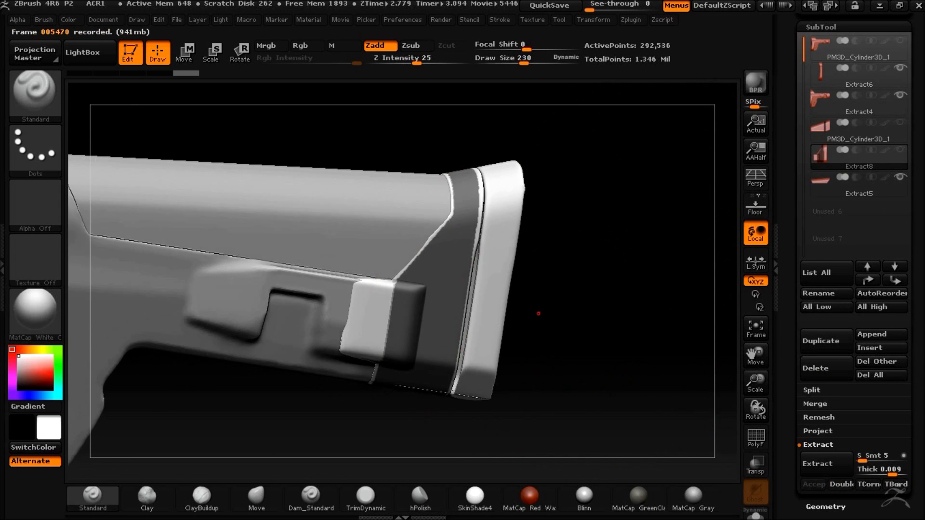
{"action": "left_click_drag", "start_coordinate": [534, 313], "coordinate": [665, 334]}
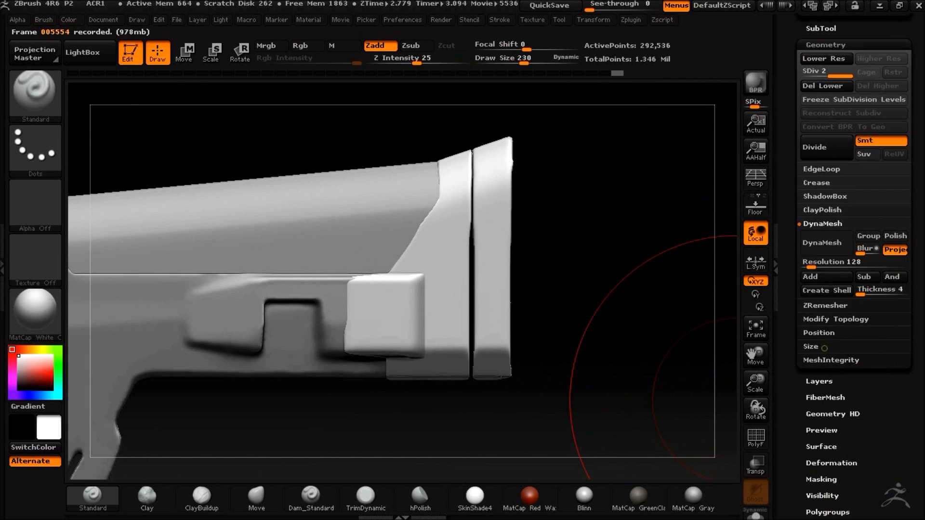
{"action": "left_click", "coordinate": [811, 71]}
{"action": "left_click", "coordinate": [838, 463]}
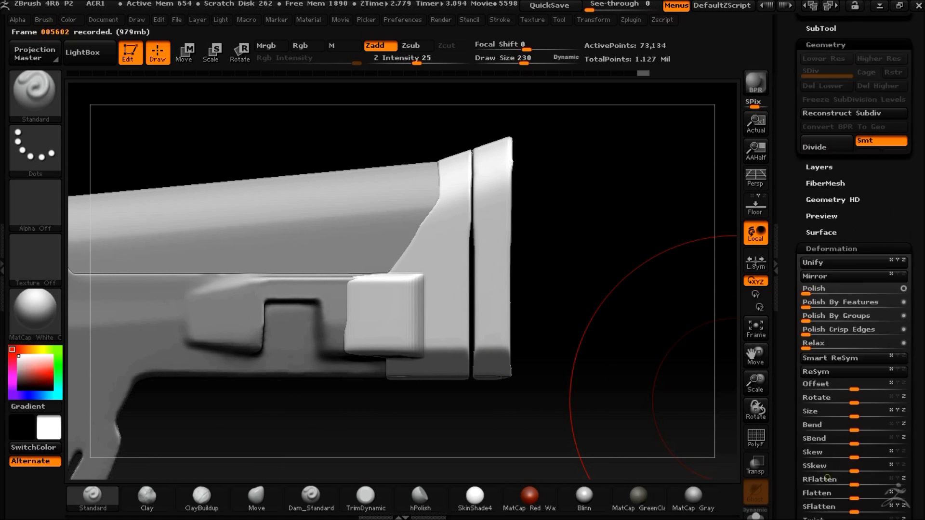
Soften the edges of the collar's lug and front ring with the Smooth brush, and set its intensity to 18
{"action": "mouse_move", "coordinate": [657, 340]}
{"action": "left_mouse_down"}
{"action": "mouse_move", "coordinate": [671, 313]}
{"action": "mouse_move", "coordinate": [663, 315]}
{"action": "left_mouse_up"}
{"action": "left_click_drag", "start_coordinate": [404, 362], "coordinate": [375, 368], "text": "shift"}
{"action": "mouse_move", "coordinate": [587, 388]}
{"action": "left_mouse_down"}
{"action": "mouse_move", "coordinate": [565, 322]}
{"action": "mouse_move", "coordinate": [615, 331]}
{"action": "mouse_move", "coordinate": [648, 323]}
{"action": "left_mouse_up"}
{"action": "left_click_drag", "start_coordinate": [521, 251], "coordinate": [518, 251], "text": "shift"}
{"action": "left_click_drag", "start_coordinate": [634, 371], "coordinate": [655, 367], "text": "shift"}
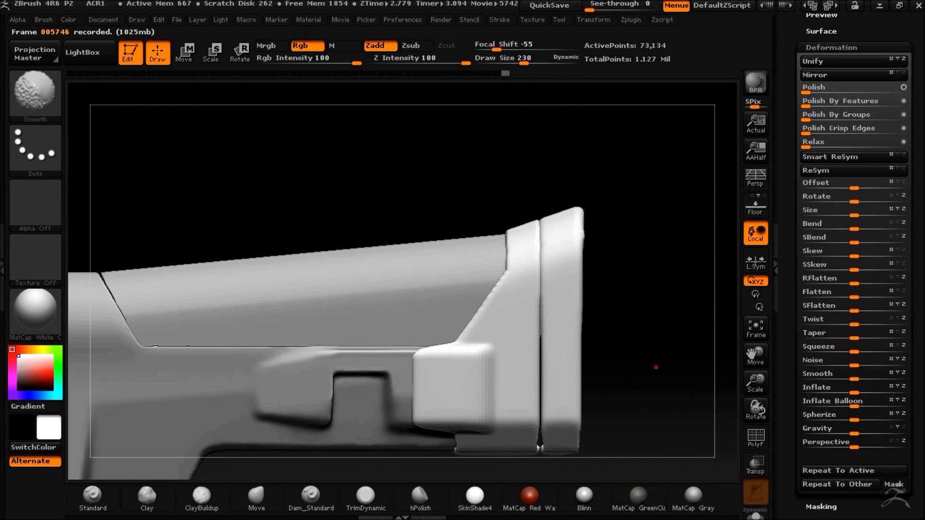
{"action": "left_click_drag", "start_coordinate": [447, 62], "coordinate": [421, 61], "text": "shift"}
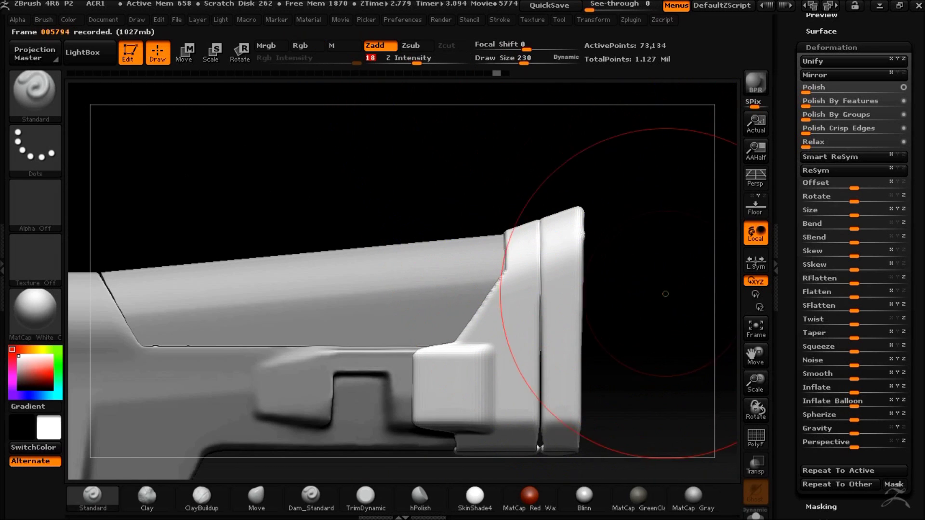
{"action": "left_click_drag", "start_coordinate": [665, 294], "coordinate": [652, 281], "text": "alt"}
{"action": "mouse_move", "coordinate": [634, 477]}
{"action": "left_mouse_down"}
{"action": "mouse_move", "coordinate": [685, 323]}
{"action": "mouse_move", "coordinate": [712, 319]}
{"action": "mouse_move", "coordinate": [658, 498]}
{"action": "mouse_move", "coordinate": [676, 370]}
{"action": "left_mouse_up"}
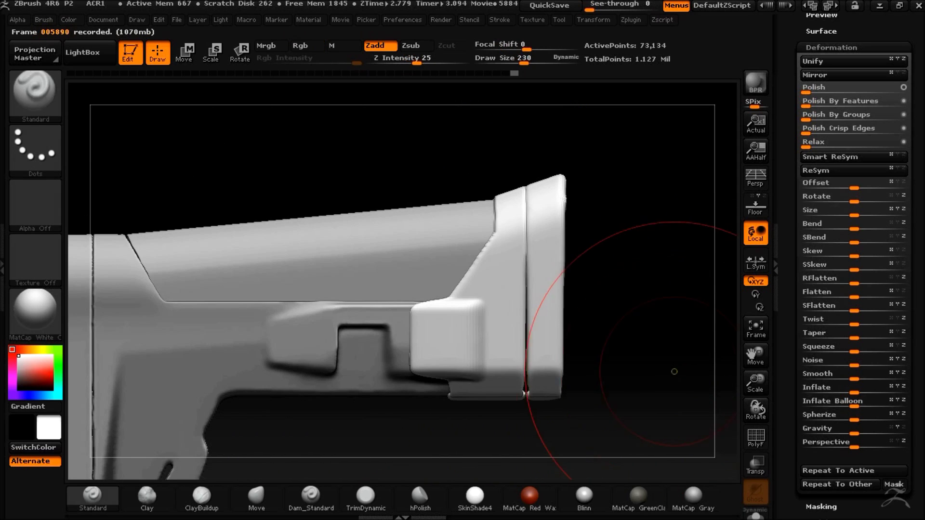
Split the collar into parts so its front ring becomes a separate subtool
{"action": "left_click", "coordinate": [36, 98], "text": "ctrl"}
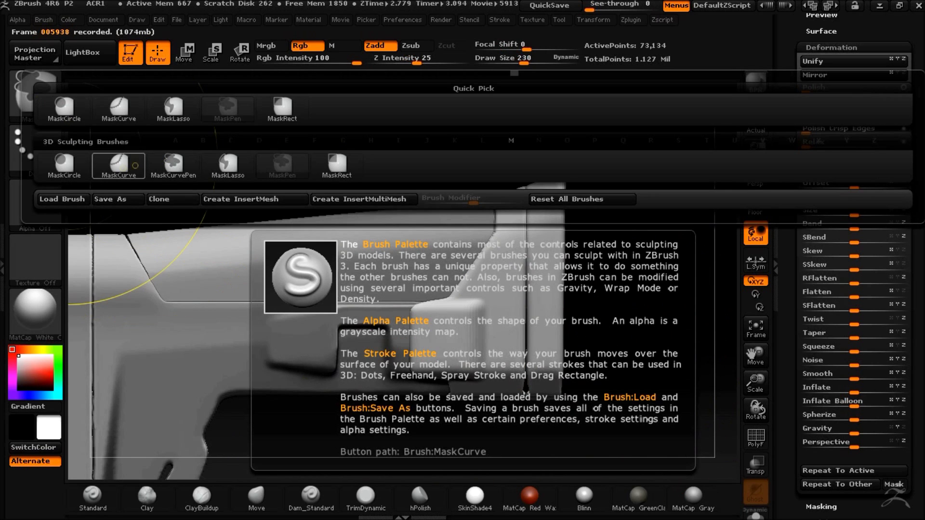
{"action": "left_click", "coordinate": [136, 173]}
{"action": "mouse_move", "coordinate": [641, 412]}
{"action": "left_mouse_down"}
{"action": "mouse_move", "coordinate": [558, 436]}
{"action": "mouse_move", "coordinate": [661, 386]}
{"action": "left_mouse_up"}
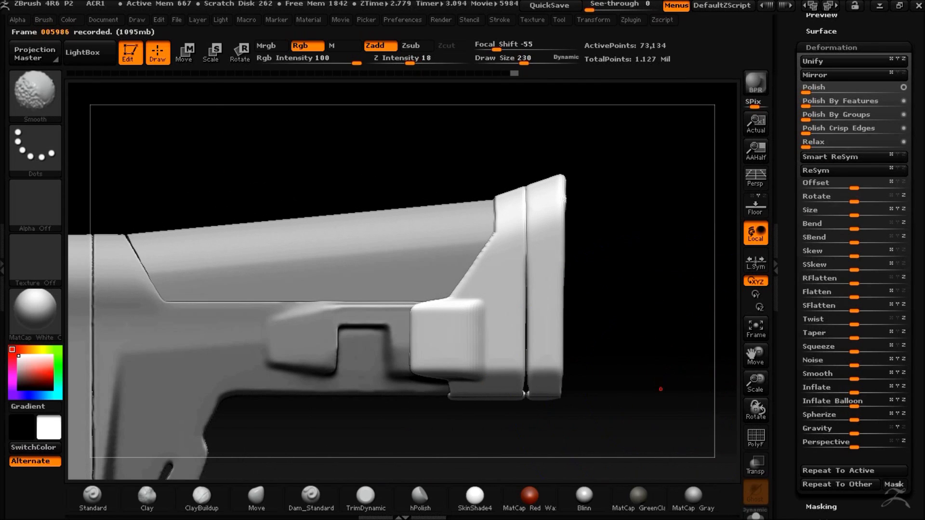
{"action": "left_click_drag", "start_coordinate": [792, 373], "coordinate": [791, 395]}
{"action": "scroll", "coordinate": [823, 404], "scroll_direction": "up", "scroll_amount": 10}
{"action": "left_click", "coordinate": [834, 430]}
{"action": "left_click", "coordinate": [671, 458]}
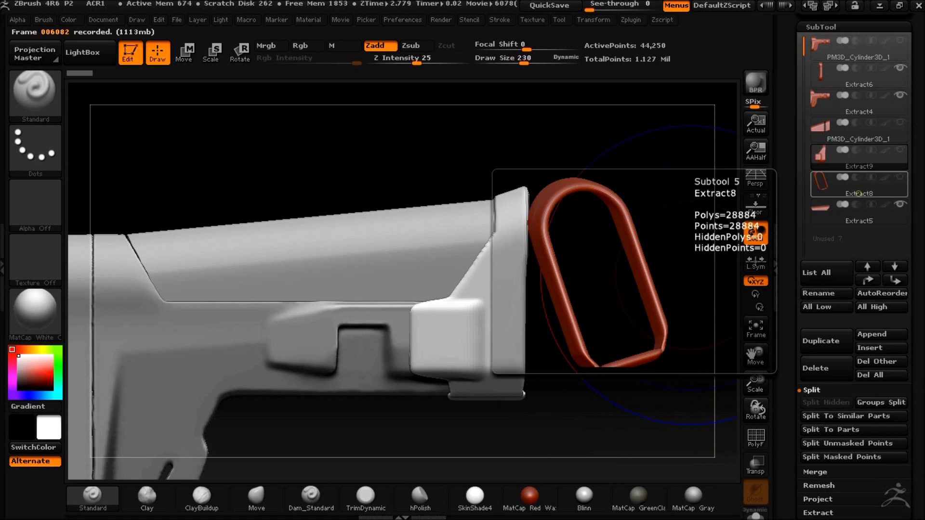
Select the collar body subtool and trim its front edge straight with ClipCurve
{"action": "left_click", "coordinate": [859, 193]}
{"action": "left_click", "coordinate": [857, 159]}
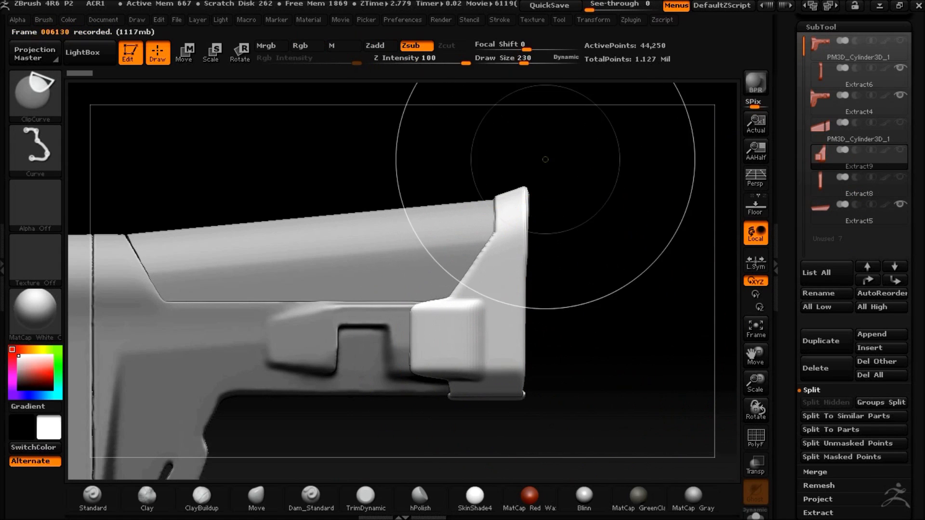
{"action": "left_click_drag", "start_coordinate": [557, 440], "coordinate": [516, 276]}
{"action": "left_click_drag", "start_coordinate": [609, 326], "coordinate": [717, 302]}
Nudge the front ring toward the collar with Transpose Move and clip its front and rear edges straight with ClipCurve
{"action": "left_click", "coordinate": [853, 187]}
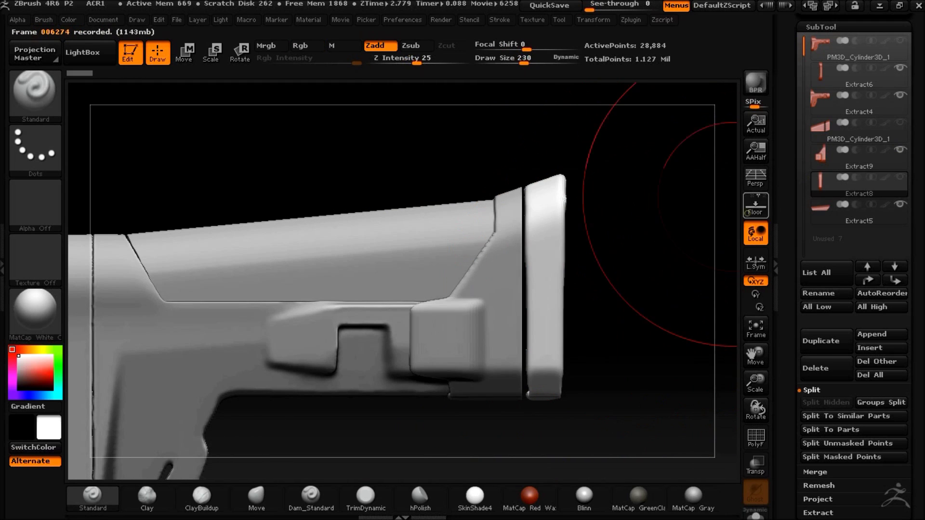
{"action": "key", "text": "w"}
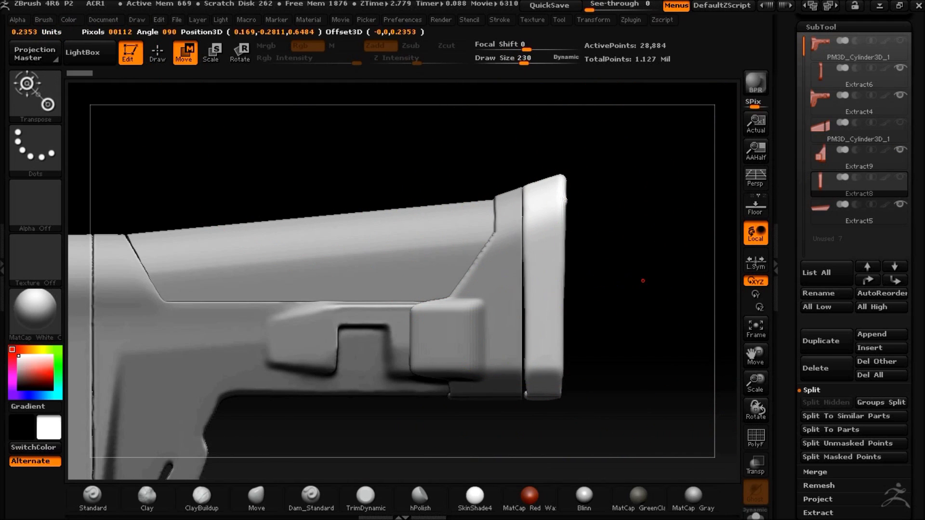
{"action": "left_click_drag", "start_coordinate": [650, 381], "coordinate": [674, 399]}
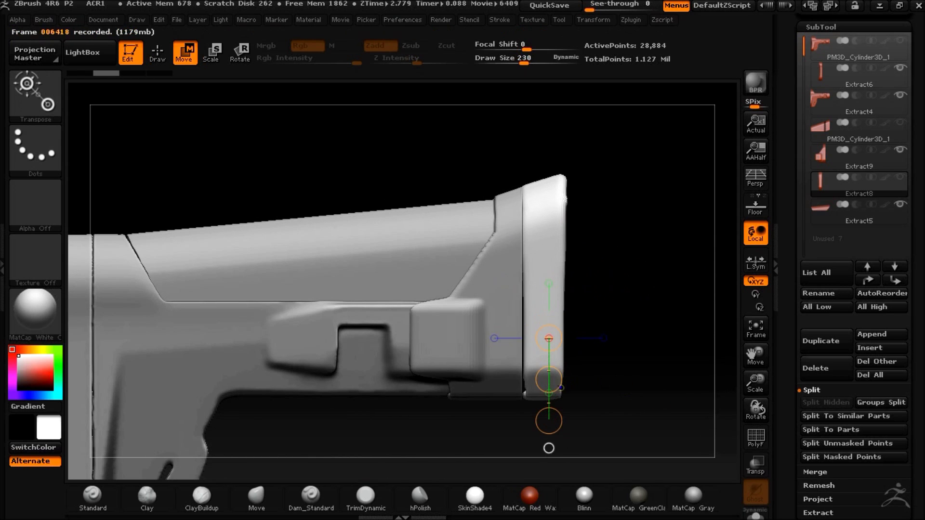
{"action": "key", "text": "q"}
{"action": "key", "text": "ctrl+shift"}
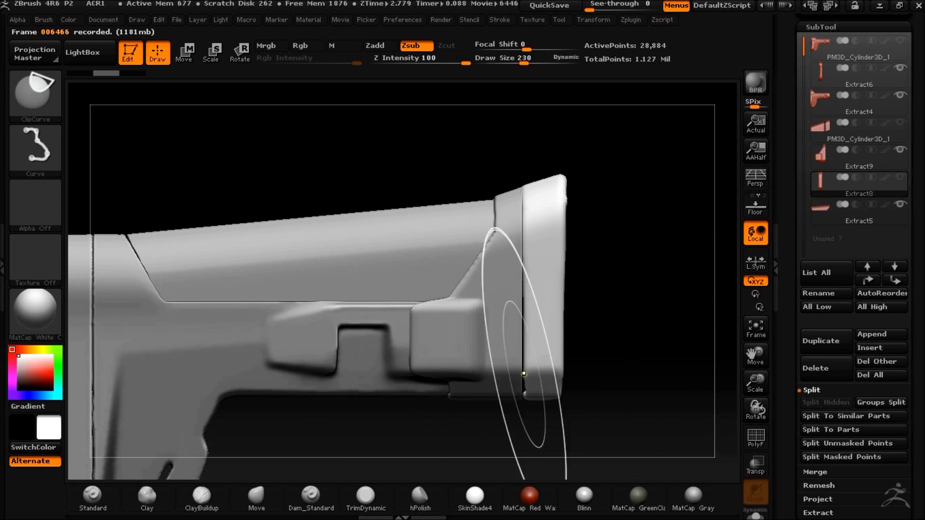
{"action": "left_click_drag", "start_coordinate": [518, 128], "coordinate": [556, 279]}
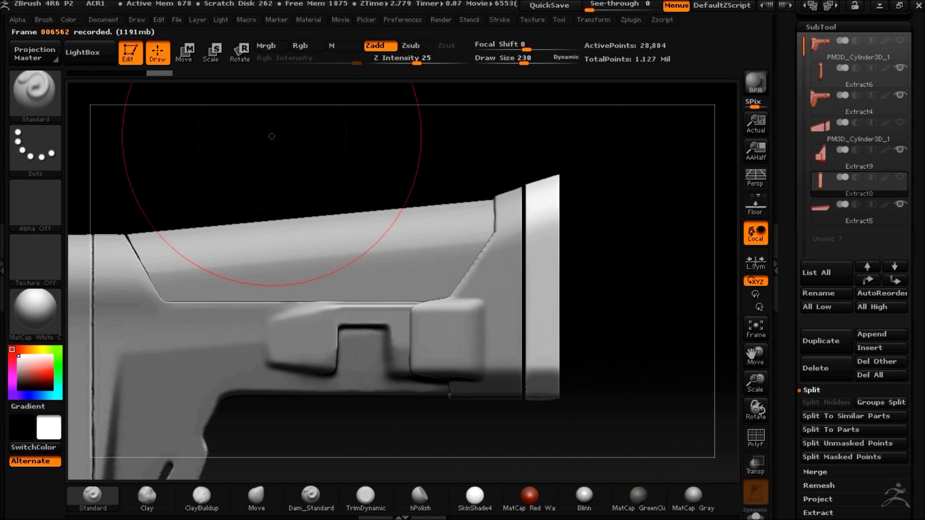
Move the front ring flush against the collar and fit the butt pad against the stock's rear with Transpose Move
{"action": "left_click", "coordinate": [185, 52]}
{"action": "left_click_drag", "start_coordinate": [548, 414], "coordinate": [548, 435]}
{"action": "left_click_drag", "start_coordinate": [646, 388], "coordinate": [634, 289]}
{"action": "left_click_drag", "start_coordinate": [637, 262], "coordinate": [594, 181], "text": "alt"}
{"action": "left_click_drag", "start_coordinate": [258, 359], "coordinate": [322, 361], "text": "alt"}
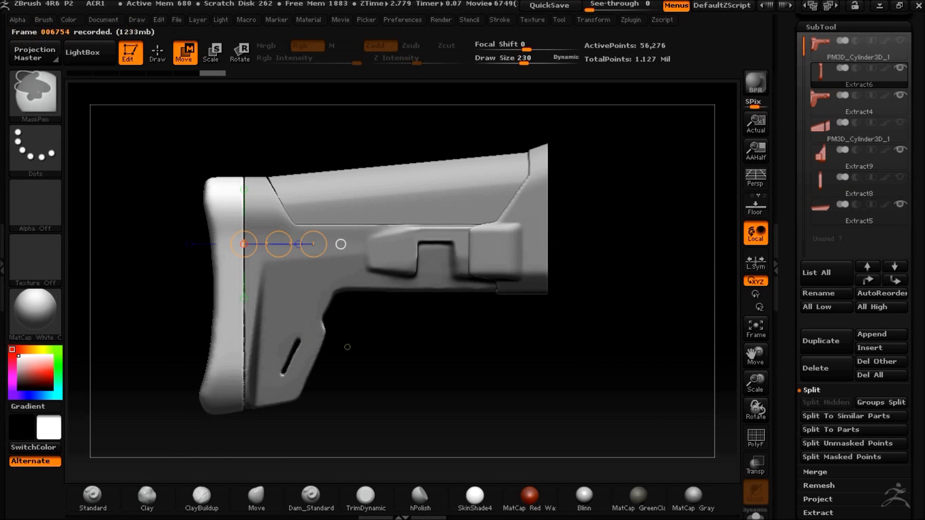
{"action": "left_click_drag", "start_coordinate": [564, 341], "coordinate": [572, 366], "text": "alt"}
{"action": "mouse_move", "coordinate": [573, 366]}
{"action": "left_mouse_down"}
{"action": "mouse_move", "coordinate": [543, 372]}
{"action": "mouse_move", "coordinate": [541, 386]}
{"action": "mouse_move", "coordinate": [568, 381]}
{"action": "left_mouse_up"}
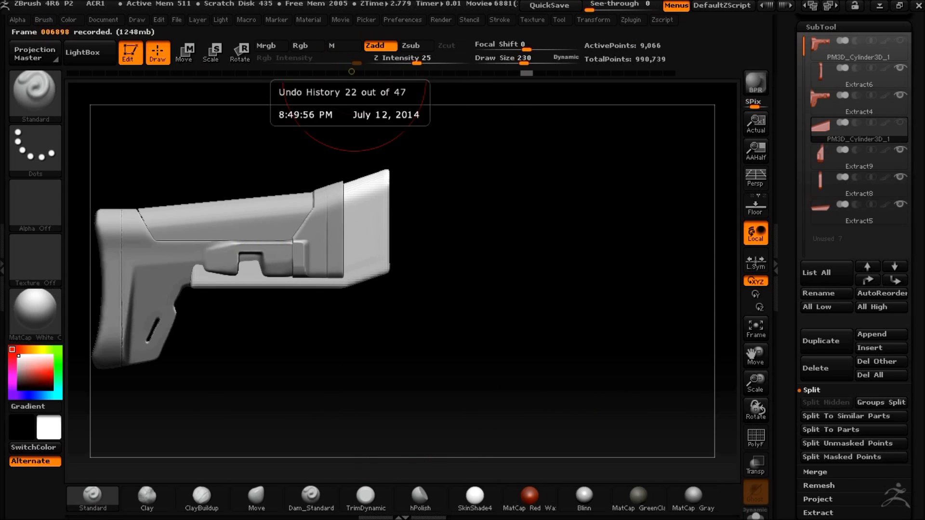
Step the inner cylinder subtool through its undo history to restore its uncut tube shape inside the stock
{"action": "left_click", "coordinate": [353, 72]}
{"action": "left_click", "coordinate": [394, 72]}
{"action": "left_click_drag", "start_coordinate": [602, 6], "coordinate": [645, 4]}
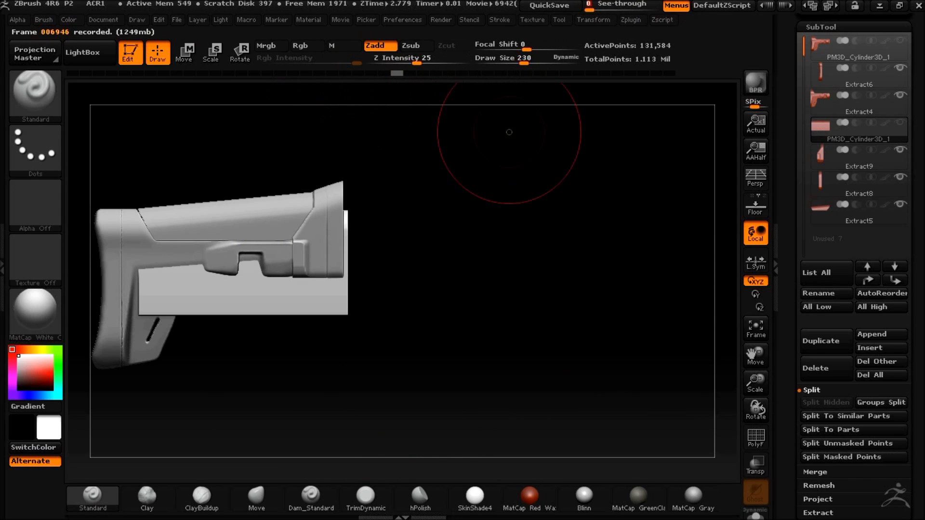
{"action": "left_click_drag", "start_coordinate": [514, 289], "coordinate": [456, 273]}
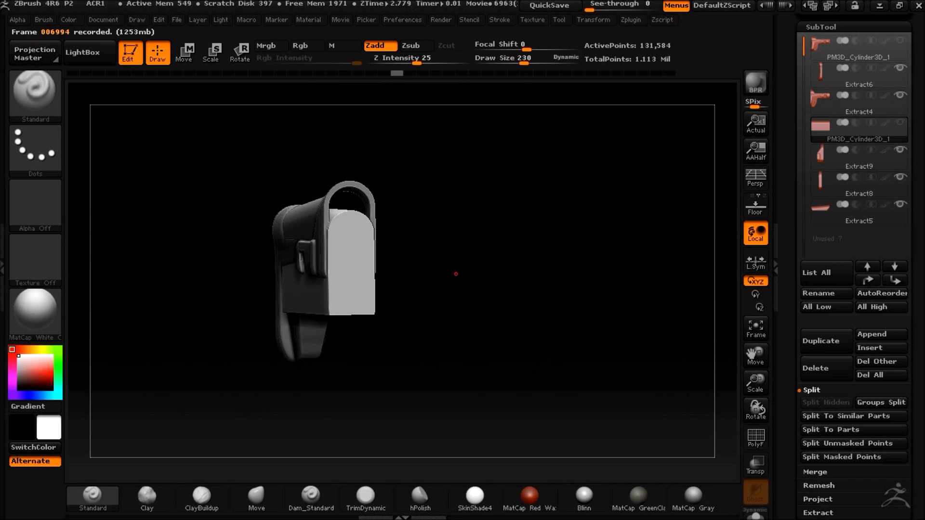
{"action": "mouse_move", "coordinate": [434, 73]}
{"action": "left_mouse_down"}
{"action": "mouse_move", "coordinate": [448, 72]}
{"action": "mouse_move", "coordinate": [410, 73]}
{"action": "left_mouse_up"}
{"action": "left_click_drag", "start_coordinate": [472, 251], "coordinate": [485, 233], "text": "shift"}
{"action": "left_click_drag", "start_coordinate": [472, 288], "coordinate": [509, 288], "text": "alt"}
{"action": "left_click_drag", "start_coordinate": [793, 508], "coordinate": [796, 460]}
{"action": "left_click", "coordinate": [828, 485]}
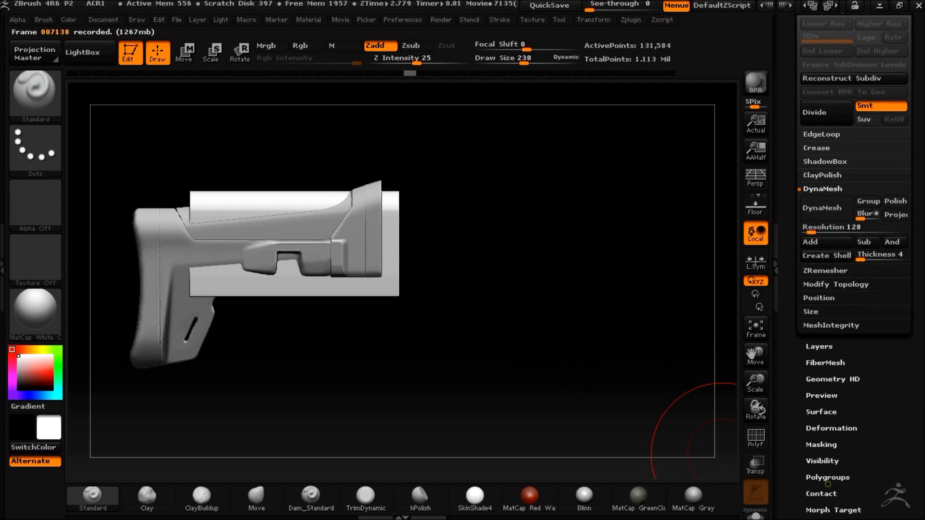
{"action": "left_click", "coordinate": [823, 312]}
{"action": "left_click", "coordinate": [177, 20]}
{"action": "left_click", "coordinate": [262, 37]}
Bring up the reloaded model's list of subtools
{"action": "left_click_drag", "start_coordinate": [868, 309], "coordinate": [875, 308]}
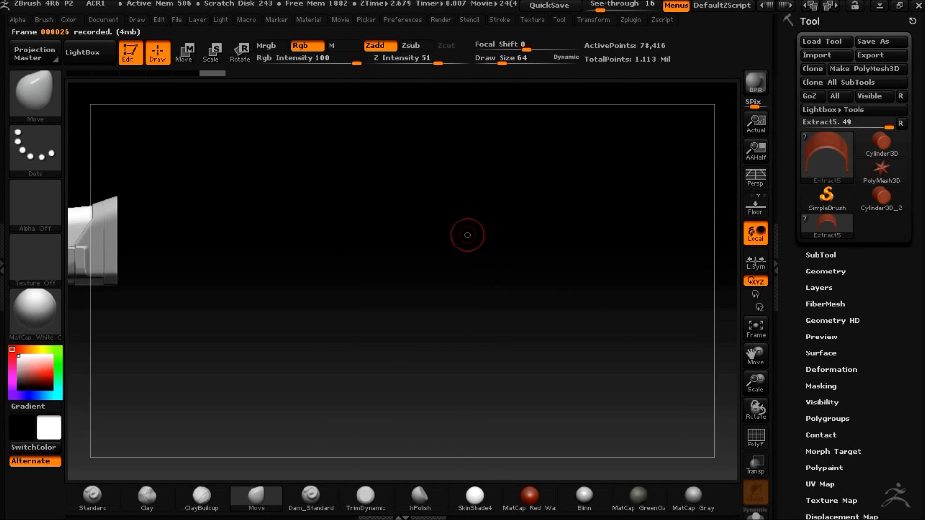
{"action": "left_click", "coordinate": [825, 256]}
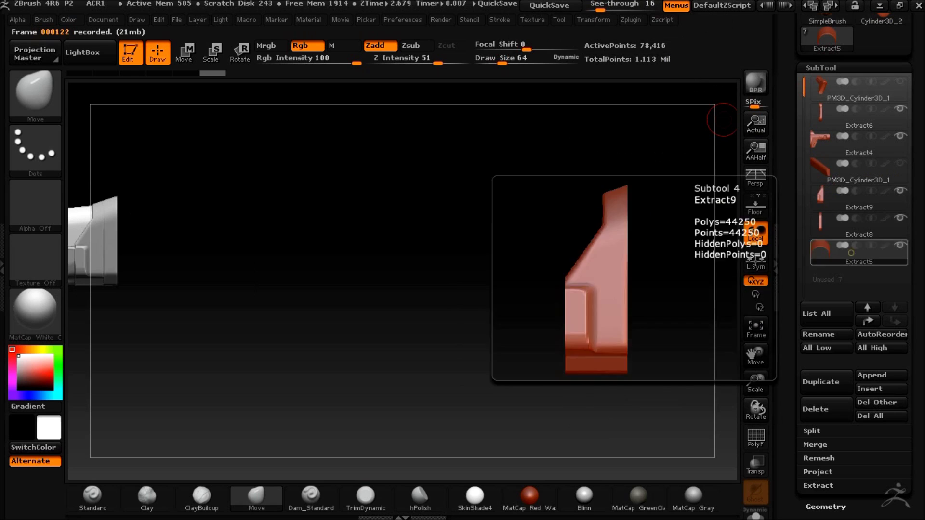
Append a cube as a new subtool and remesh it with ShadowBox at resolution 128
{"action": "left_click", "coordinate": [872, 375]}
{"action": "left_click", "coordinate": [649, 348]}
{"action": "left_click", "coordinate": [825, 506]}
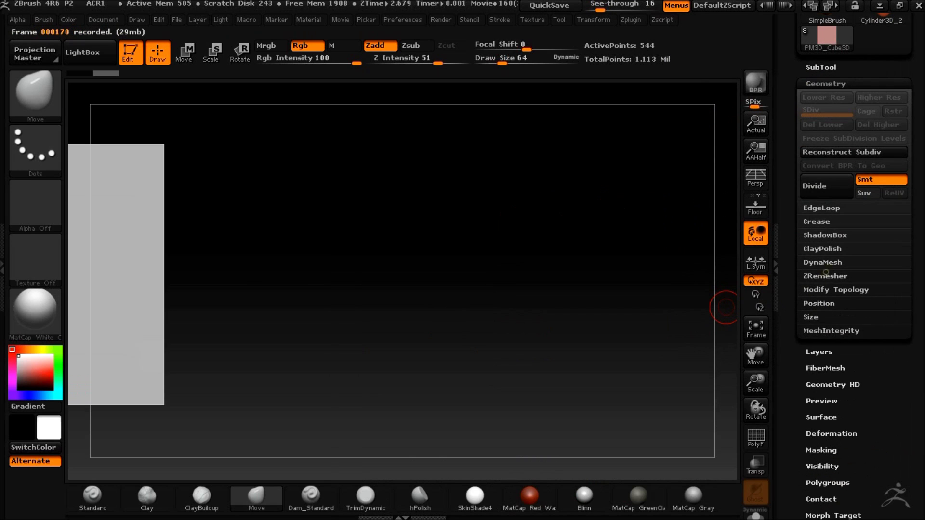
{"action": "left_click", "coordinate": [824, 254]}
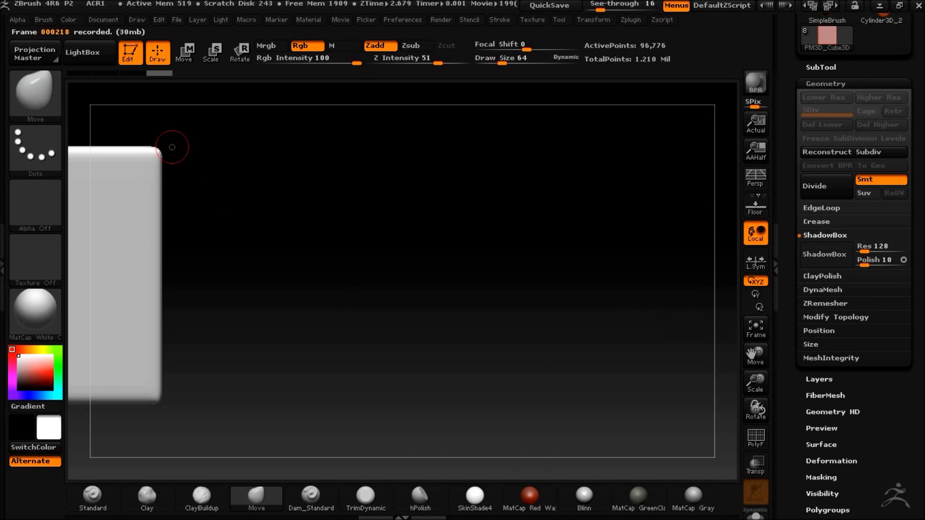
Stretch the block along Z to a size of about 4.54 and position it directly in front of the existing gun parts
{"action": "left_click_drag", "start_coordinate": [270, 236], "coordinate": [482, 236]}
{"action": "left_click", "coordinate": [811, 344]}
{"action": "left_click_drag", "start_coordinate": [870, 373], "coordinate": [877, 373]}
{"action": "left_click_drag", "start_coordinate": [274, 237], "coordinate": [425, 237]}
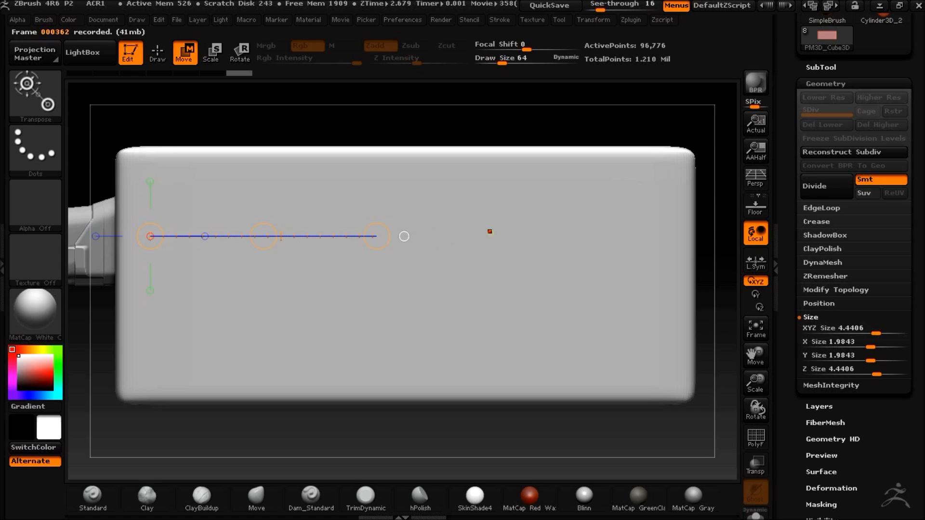
{"action": "mouse_move", "coordinate": [449, 285]}
{"action": "left_mouse_down"}
{"action": "mouse_move", "coordinate": [465, 361]}
{"action": "mouse_move", "coordinate": [474, 331]}
{"action": "mouse_move", "coordinate": [490, 321]}
{"action": "left_mouse_up"}
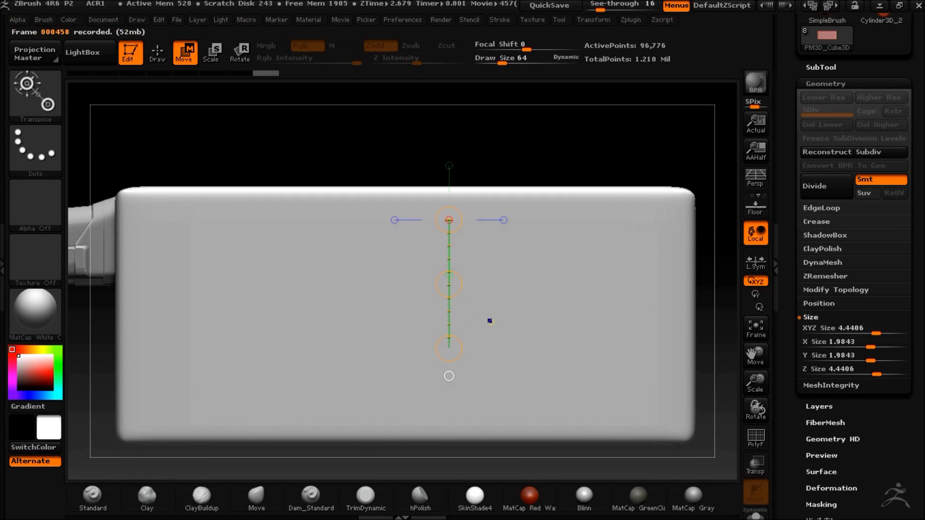
{"action": "left_click_drag", "start_coordinate": [689, 309], "coordinate": [663, 312]}
{"action": "left_click", "coordinate": [628, 309]}
{"action": "key", "text": "ctrl+z"}
Narrow the block to an X size of about 0.52
{"action": "left_click_drag", "start_coordinate": [599, 129], "coordinate": [531, 120]}
{"action": "left_click_drag", "start_coordinate": [563, 125], "coordinate": [256, 134], "text": "alt"}
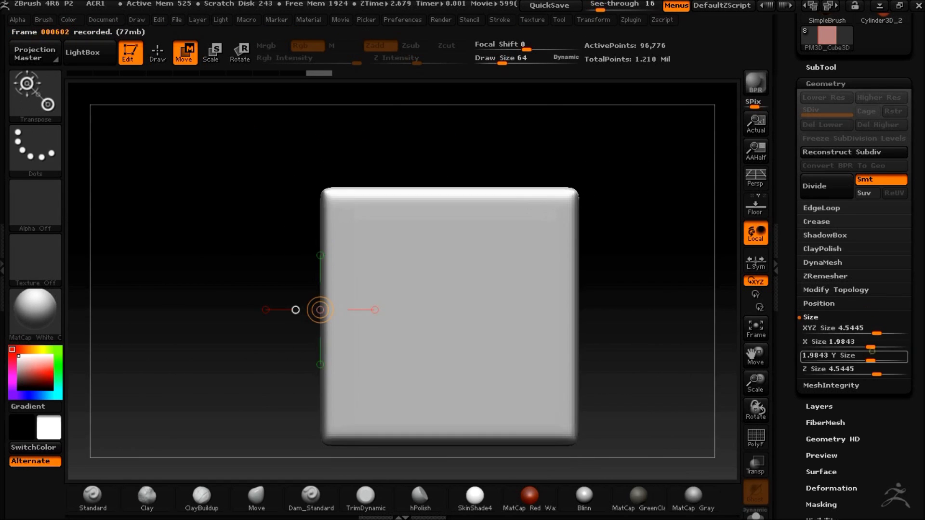
{"action": "left_click_drag", "start_coordinate": [871, 347], "coordinate": [862, 347]}
{"action": "mouse_move", "coordinate": [477, 190]}
{"action": "left_mouse_down"}
{"action": "mouse_move", "coordinate": [543, 155]}
{"action": "mouse_move", "coordinate": [619, 218]}
{"action": "mouse_move", "coordinate": [650, 277]}
{"action": "mouse_move", "coordinate": [560, 242]}
{"action": "mouse_move", "coordinate": [530, 149]}
{"action": "mouse_move", "coordinate": [516, 208]}
{"action": "left_mouse_up"}
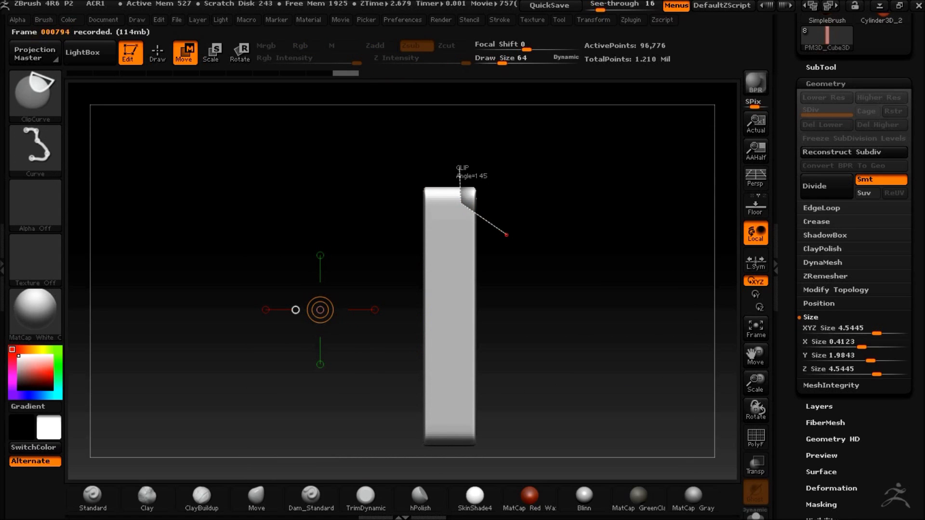
{"action": "left_click_drag", "start_coordinate": [559, 254], "coordinate": [568, 232]}
{"action": "left_click_drag", "start_coordinate": [862, 346], "coordinate": [863, 346]}
Use ClipCurve on the block's end profile to form a narrow top ridge, sloped shoulders and a slimmer lower body symmetrically
{"action": "left_click_drag", "start_coordinate": [675, 337], "coordinate": [569, 245]}
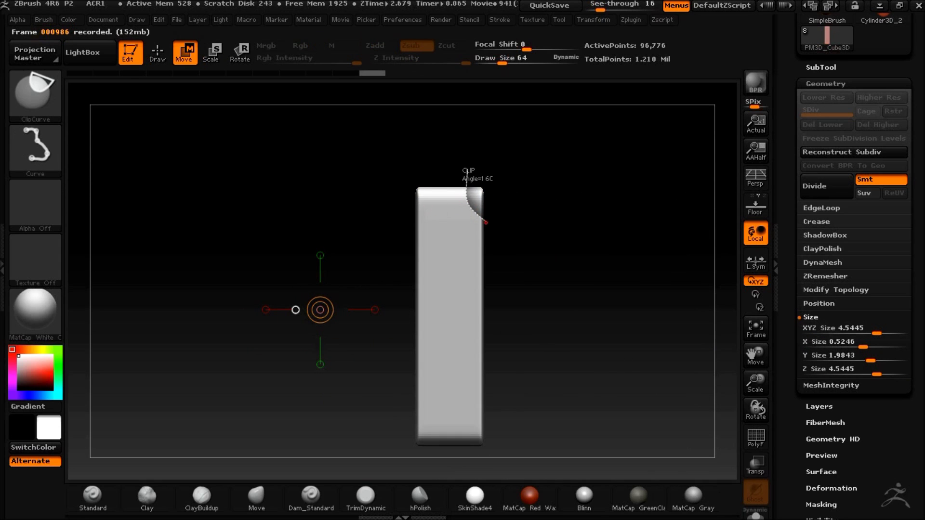
{"action": "left_click_drag", "start_coordinate": [497, 230], "coordinate": [499, 232], "text": "ctrl+shift"}
{"action": "left_click_drag", "start_coordinate": [596, 232], "coordinate": [606, 309]}
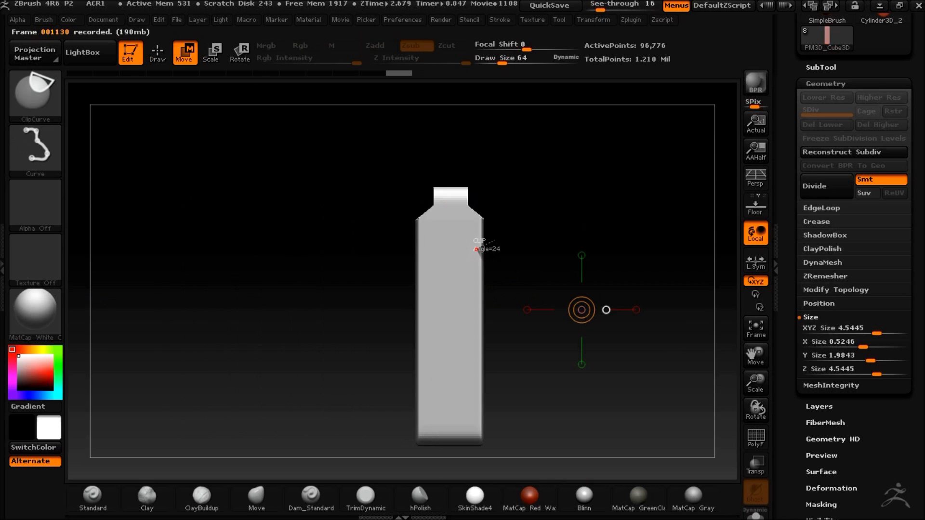
{"action": "left_click_drag", "start_coordinate": [469, 470], "coordinate": [468, 470], "text": "ctrl+shift"}
{"action": "left_click_drag", "start_coordinate": [620, 192], "coordinate": [600, 203]}
Clip the protruding shoulders on both sides of the block closer to the width of its lower body
{"action": "left_click", "coordinate": [822, 265]}
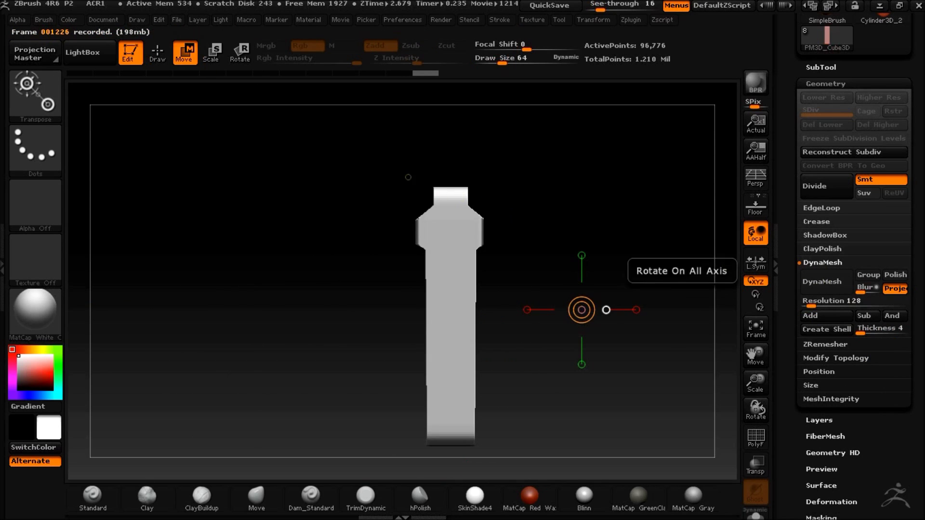
{"action": "key", "text": "q"}
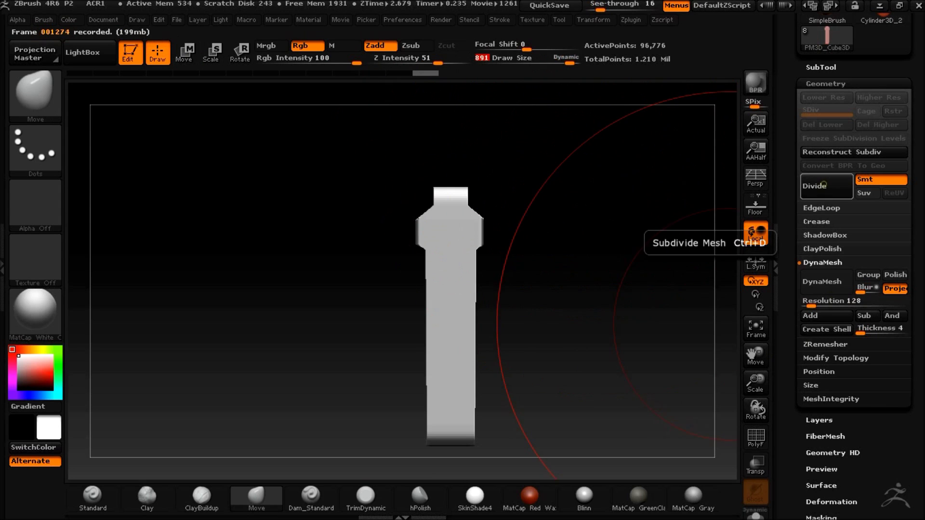
{"action": "mouse_move", "coordinate": [505, 283]}
{"action": "left_mouse_down"}
{"action": "mouse_move", "coordinate": [482, 308]}
{"action": "mouse_move", "coordinate": [609, 372]}
{"action": "mouse_move", "coordinate": [651, 342]}
{"action": "mouse_move", "coordinate": [620, 332]}
{"action": "left_mouse_up"}
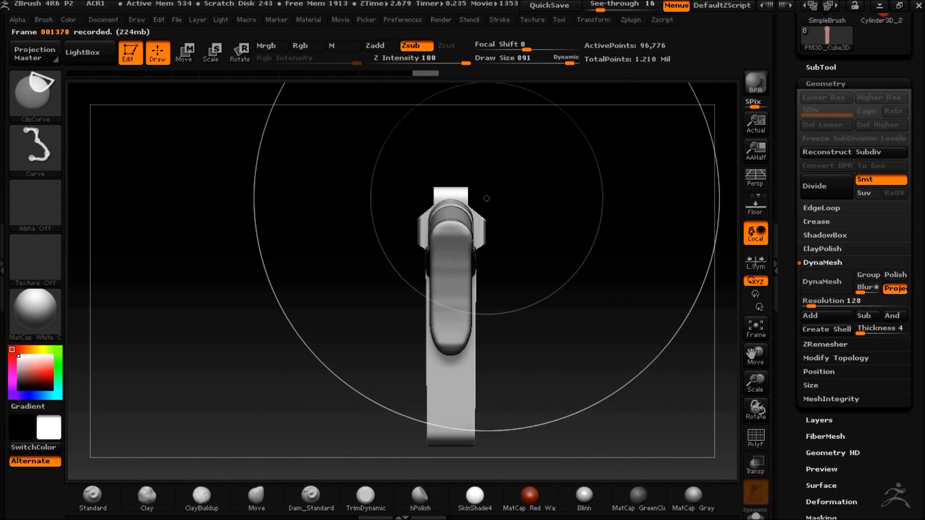
{"action": "left_click_drag", "start_coordinate": [483, 337], "coordinate": [484, 343], "text": "ctrl+shift"}
{"action": "mouse_move", "coordinate": [648, 322]}
{"action": "left_mouse_down"}
{"action": "mouse_move", "coordinate": [628, 322]}
{"action": "mouse_move", "coordinate": [623, 334]}
{"action": "mouse_move", "coordinate": [592, 314]}
{"action": "mouse_move", "coordinate": [439, 380]}
{"action": "mouse_move", "coordinate": [434, 346]}
{"action": "mouse_move", "coordinate": [244, 378]}
{"action": "mouse_move", "coordinate": [161, 372]}
{"action": "mouse_move", "coordinate": [416, 313]}
{"action": "mouse_move", "coordinate": [579, 313]}
{"action": "left_mouse_up"}
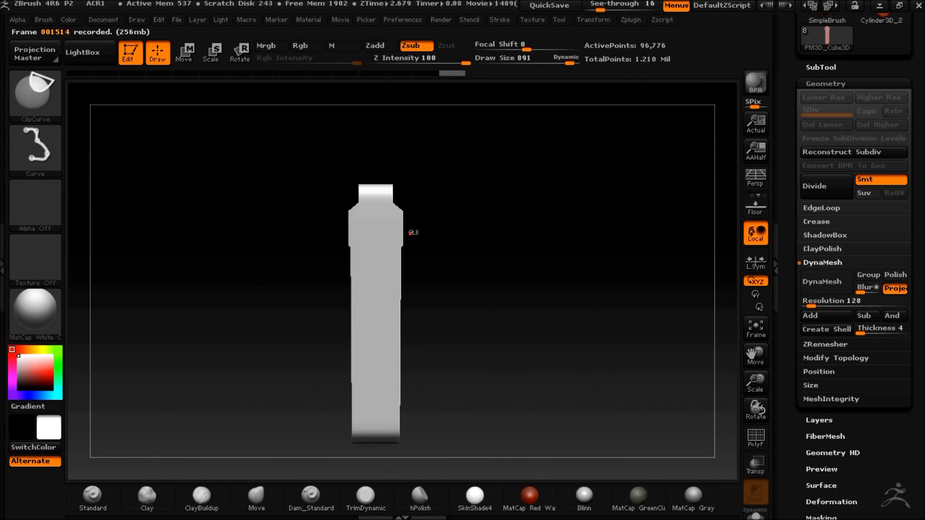
{"action": "left_click_drag", "start_coordinate": [395, 434], "coordinate": [397, 437], "text": "ctrl+shift"}
Subdivide the clipped block once
{"action": "mouse_move", "coordinate": [485, 427]}
{"action": "left_mouse_down"}
{"action": "mouse_move", "coordinate": [506, 308]}
{"action": "mouse_move", "coordinate": [645, 301]}
{"action": "left_mouse_up"}
{"action": "left_click_drag", "start_coordinate": [390, 386], "coordinate": [248, 377], "text": "shift"}
{"action": "left_click_drag", "start_coordinate": [473, 164], "coordinate": [322, 160], "text": "alt"}
{"action": "left_click", "coordinate": [818, 186]}
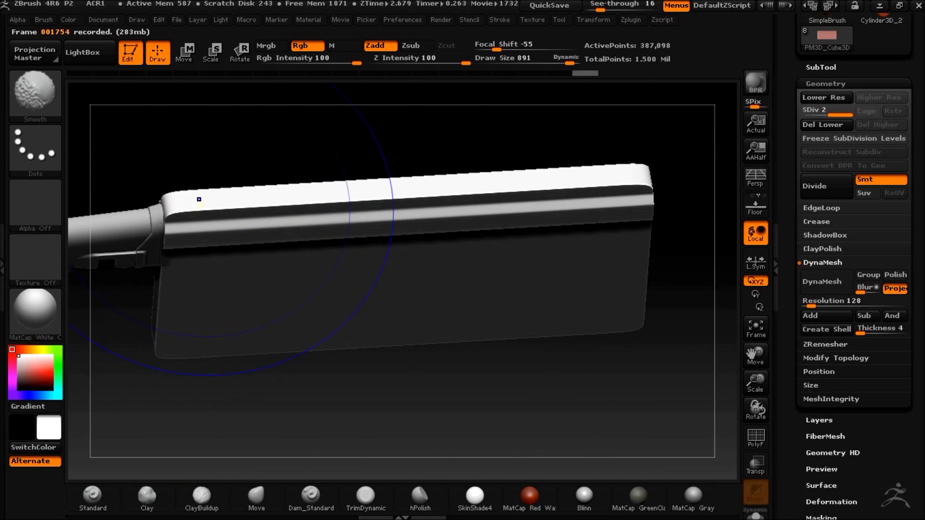
{"action": "left_click_drag", "start_coordinate": [639, 197], "coordinate": [688, 196]}
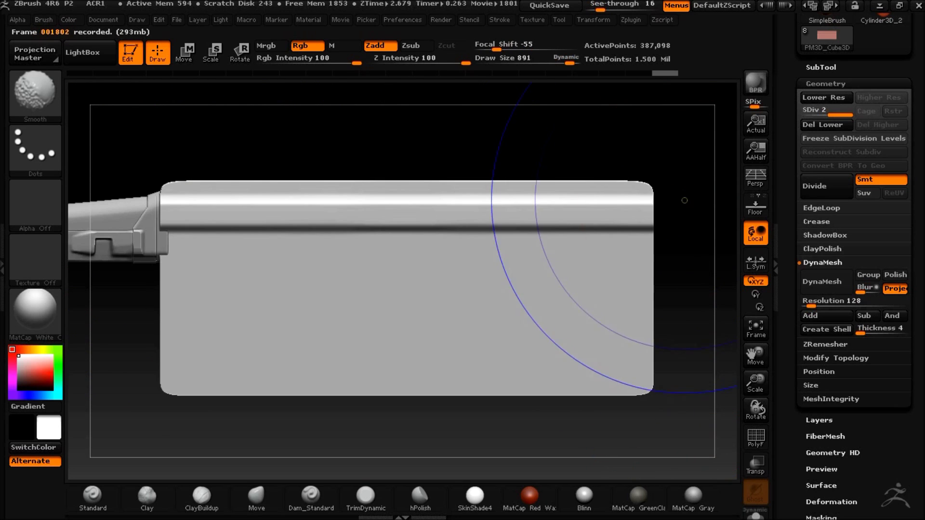
Turn on Ghost transparency and raise the see-through to 38
{"action": "mouse_move", "coordinate": [491, 146]}
{"action": "left_mouse_down", "text": "alt"}
{"action": "mouse_move", "coordinate": [522, 139]}
{"action": "mouse_move", "coordinate": [537, 151]}
{"action": "mouse_move", "coordinate": [483, 143]}
{"action": "left_mouse_up", "text": "alt"}
{"action": "left_click", "coordinate": [755, 464]}
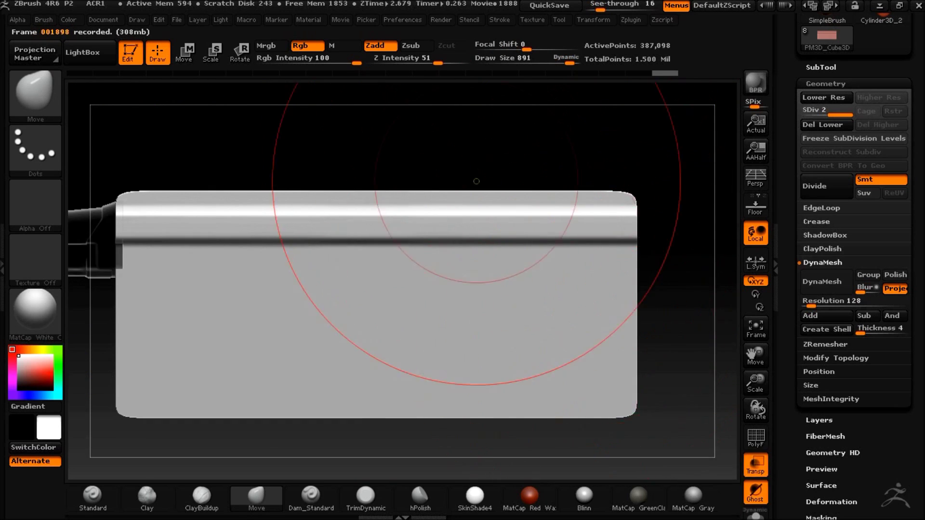
{"action": "left_click_drag", "start_coordinate": [401, 176], "coordinate": [411, 172], "text": "alt"}
{"action": "left_click_drag", "start_coordinate": [600, 9], "coordinate": [609, 8]}
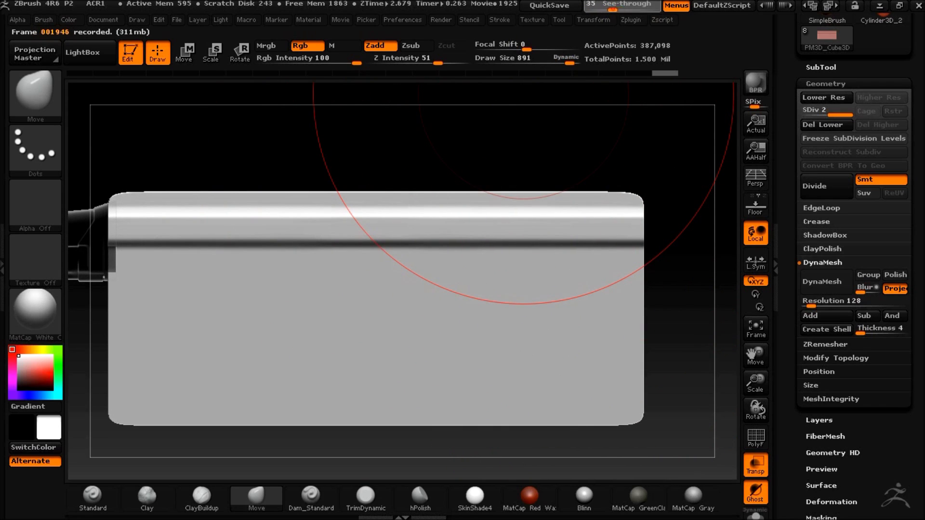
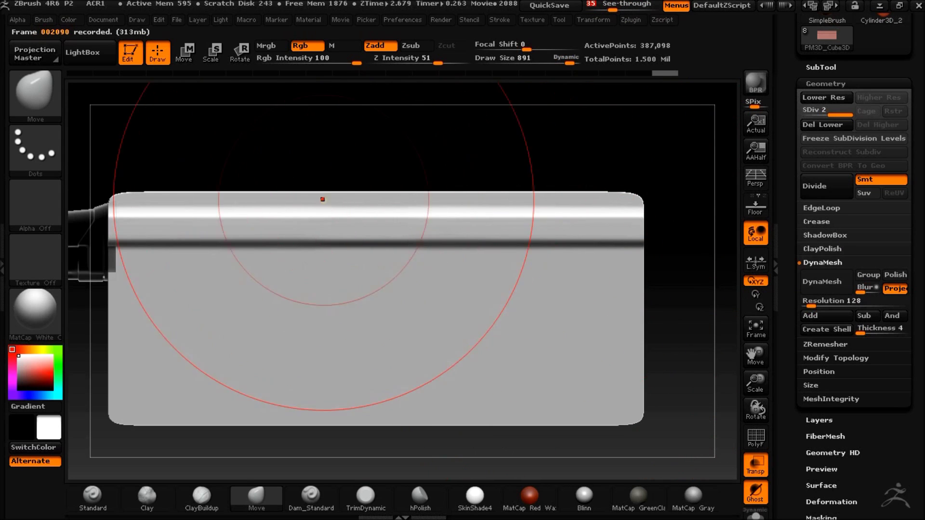
{"action": "key", "text": "ctrl"}
{"action": "key", "text": "b"}
{"action": "key", "text": "m"}
{"action": "key", "text": "v"}
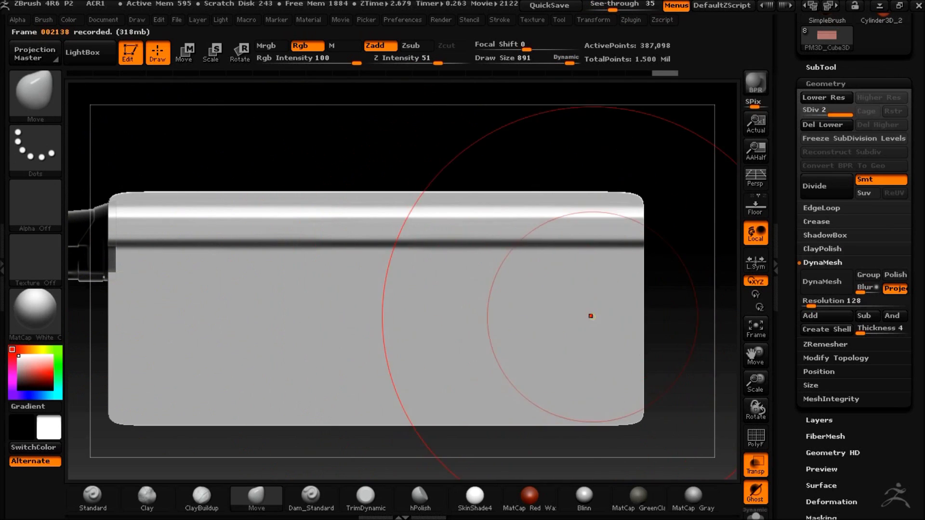
{"action": "left_click", "coordinate": [416, 58]}
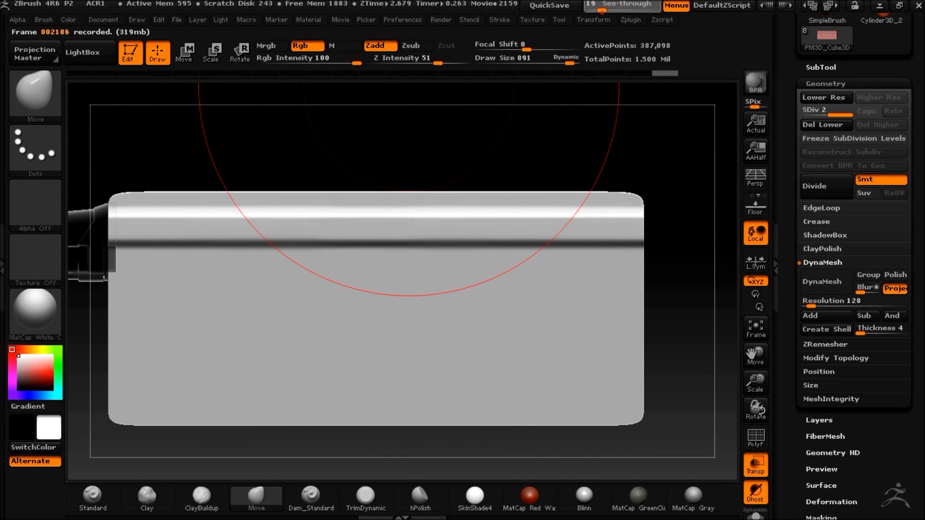
{"action": "left_click_drag", "start_coordinate": [601, 11], "coordinate": [614, 11]}
Mask the block's upper band with rectangular MaskPen selections, leaving only a shallower strip masked along its front half
{"action": "key", "text": "ctrl"}
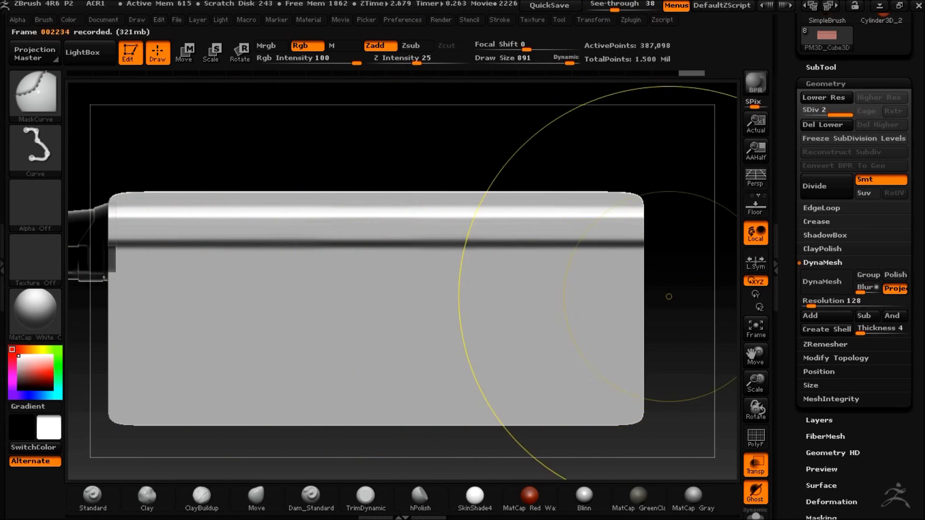
{"action": "left_click_drag", "start_coordinate": [672, 282], "coordinate": [141, 287], "text": "ctrl+shift"}
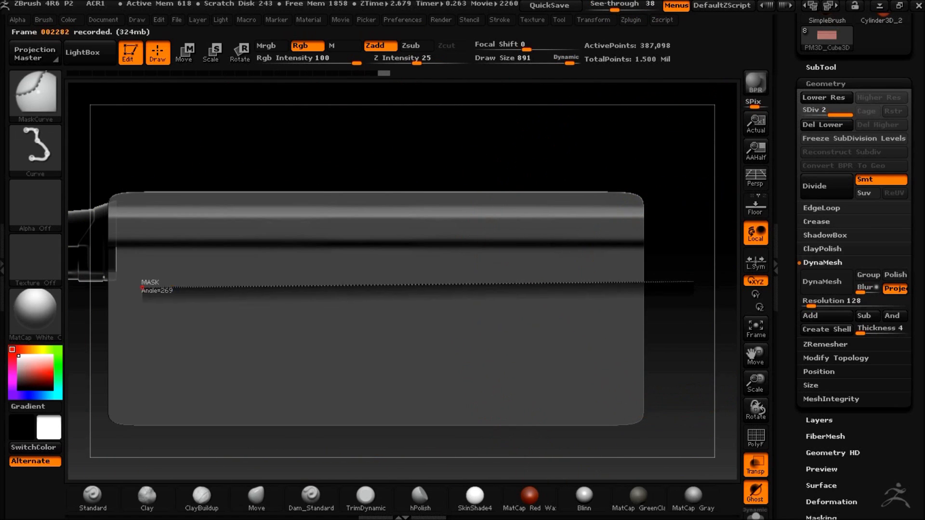
{"action": "left_click", "coordinate": [35, 94]}
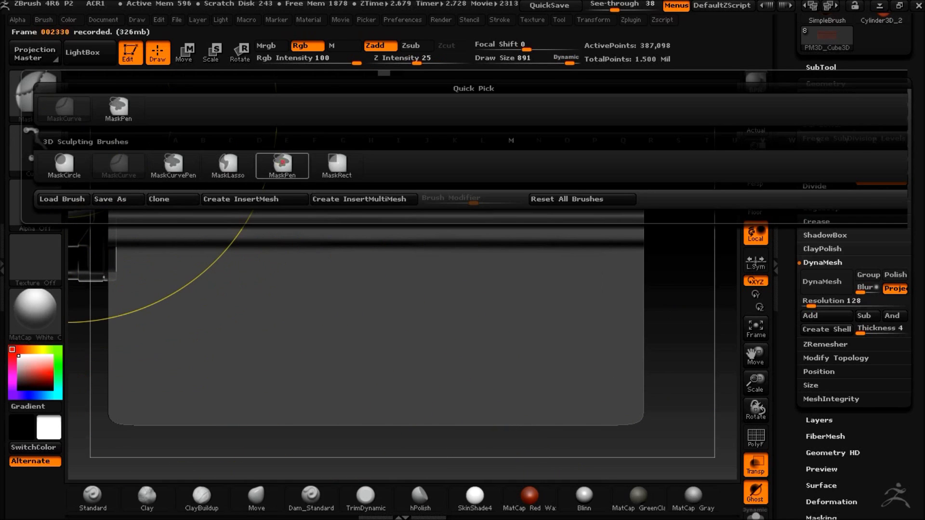
{"action": "left_click", "coordinate": [282, 163], "text": "ctrl"}
{"action": "mouse_move", "coordinate": [264, 130]}
{"action": "left_mouse_down", "text": "ctrl"}
{"action": "mouse_move", "coordinate": [327, 334]}
{"action": "mouse_move", "coordinate": [222, 306]}
{"action": "left_mouse_up", "text": "ctrl"}
{"action": "left_click_drag", "start_coordinate": [158, 288], "coordinate": [381, 374], "text": "ctrl"}
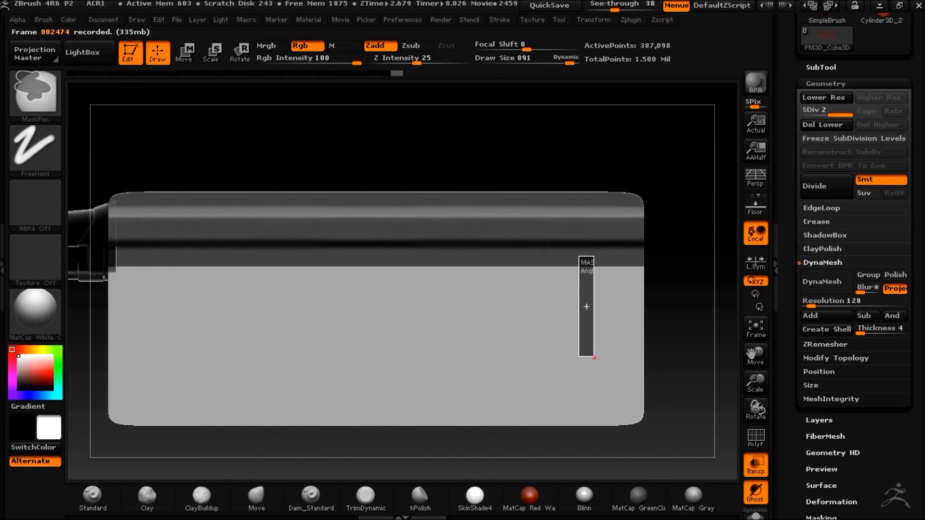
{"action": "left_click_drag", "start_coordinate": [410, 325], "coordinate": [657, 459], "text": "ctrl"}
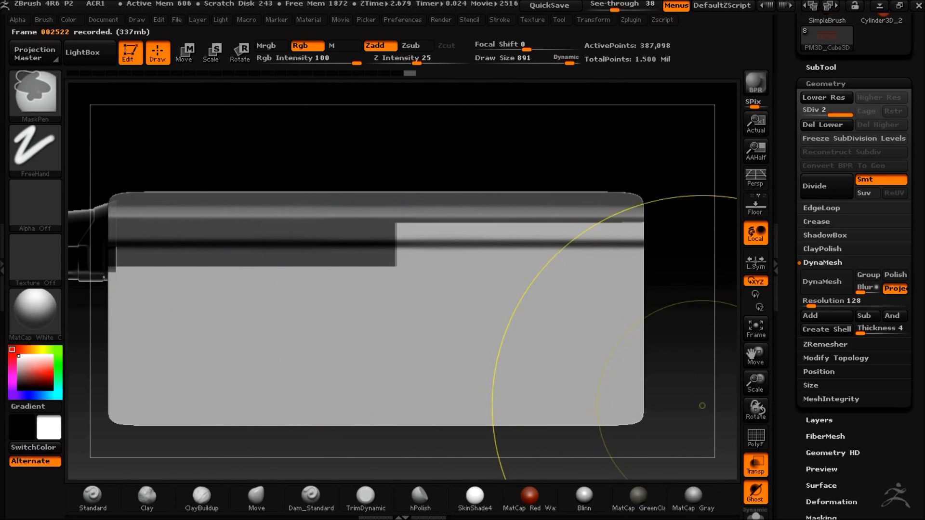
Unmask the band's rear lower corner along a slope with MaskCurve and raise the see-through to 59
{"action": "key", "text": "b"}
{"action": "key", "text": "m"}
{"action": "key", "text": "c"}
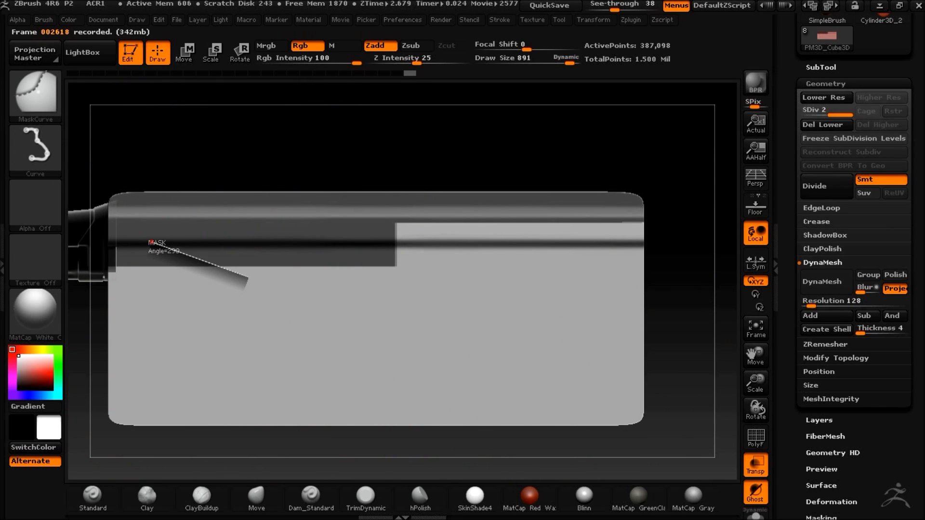
{"action": "left_click_drag", "start_coordinate": [248, 278], "coordinate": [248, 279], "text": "ctrl"}
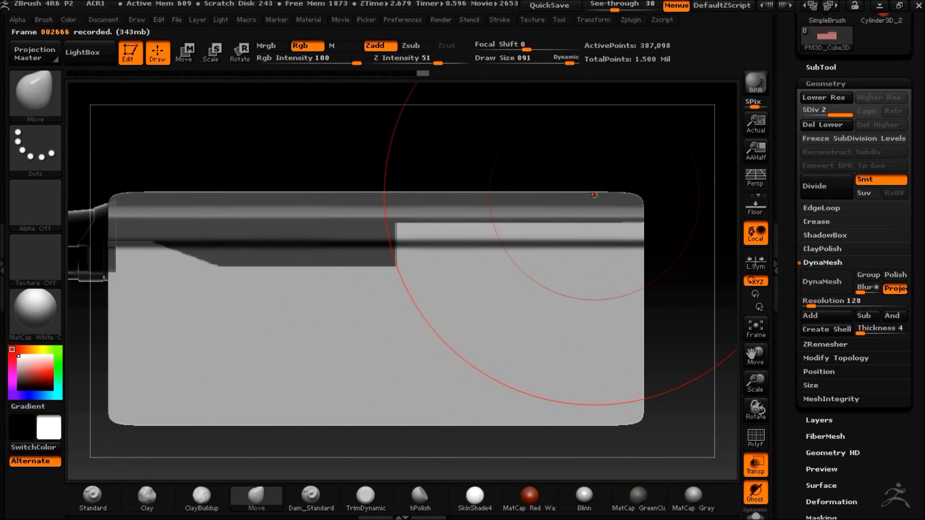
{"action": "mouse_move", "coordinate": [616, 5]}
{"action": "left_mouse_down"}
{"action": "mouse_move", "coordinate": [641, 6]}
{"action": "mouse_move", "coordinate": [628, 6]}
{"action": "left_mouse_up"}
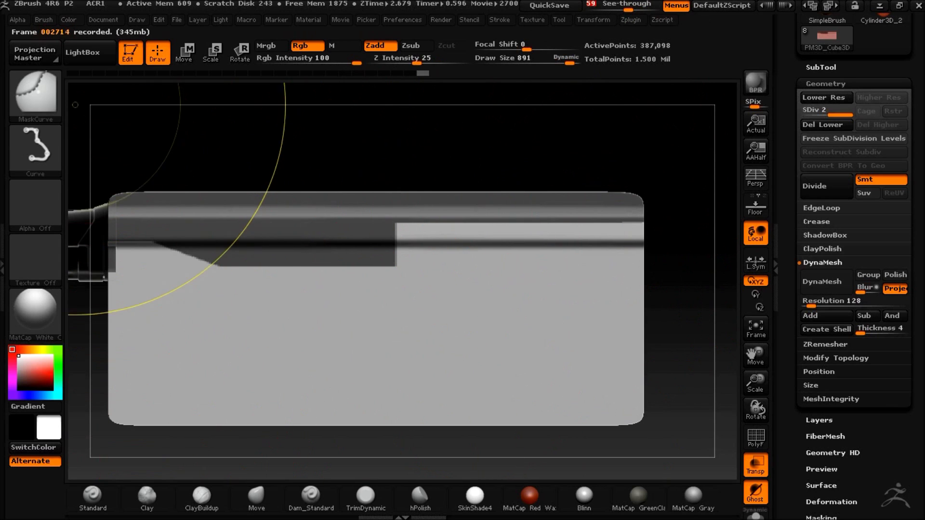
{"action": "left_click", "coordinate": [47, 95], "text": "ctrl"}
{"action": "left_click", "coordinate": [281, 165]}
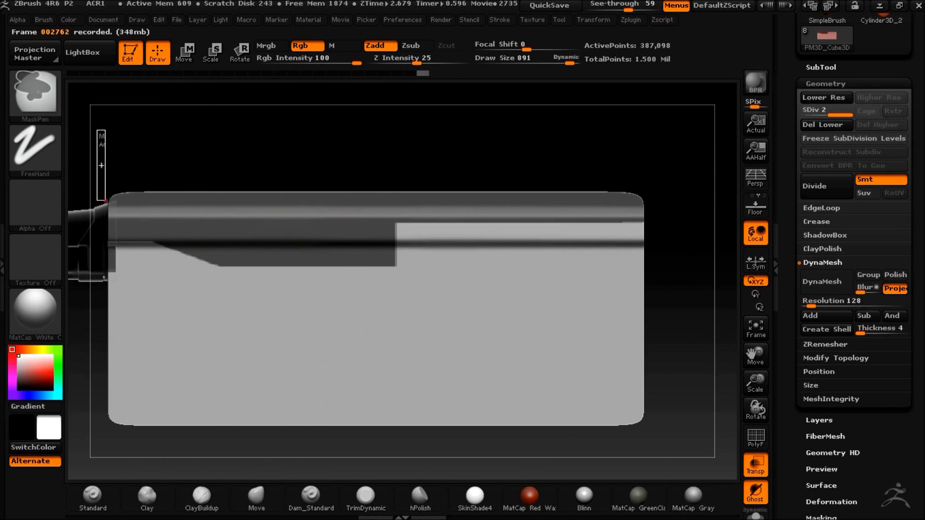
{"action": "left_click_drag", "start_coordinate": [107, 338], "coordinate": [117, 355], "text": "ctrl"}
{"action": "key", "text": "ctrl+z"}
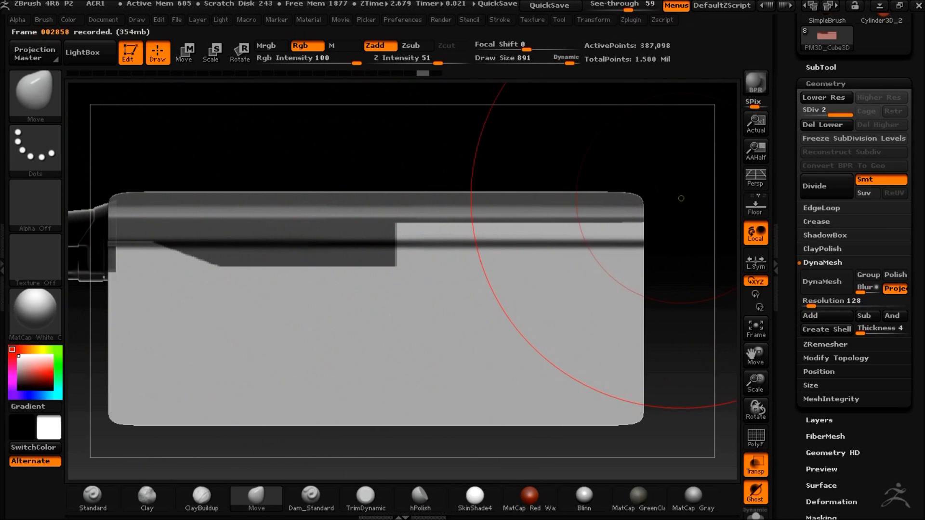
Extract the masked area with a thickness of 0.01 and accept it as a new subtool
{"action": "left_click", "coordinate": [821, 68]}
{"action": "left_click", "coordinate": [824, 483]}
{"action": "left_click_drag", "start_coordinate": [843, 485], "coordinate": [845, 349]}
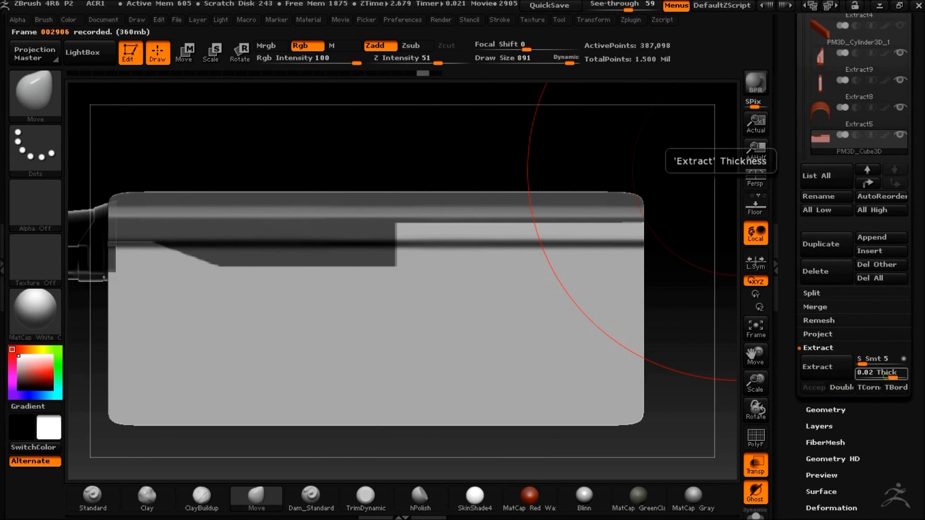
{"action": "left_click", "coordinate": [817, 366]}
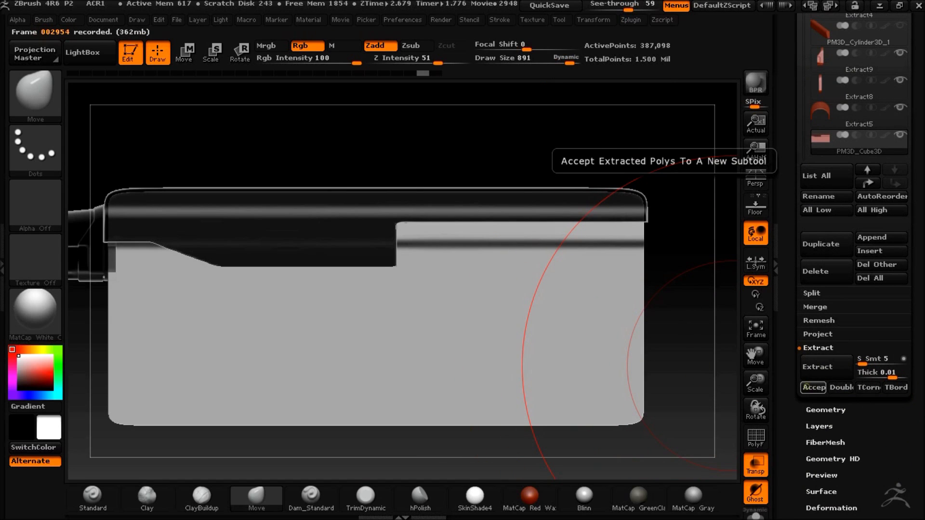
{"action": "left_click", "coordinate": [814, 387]}
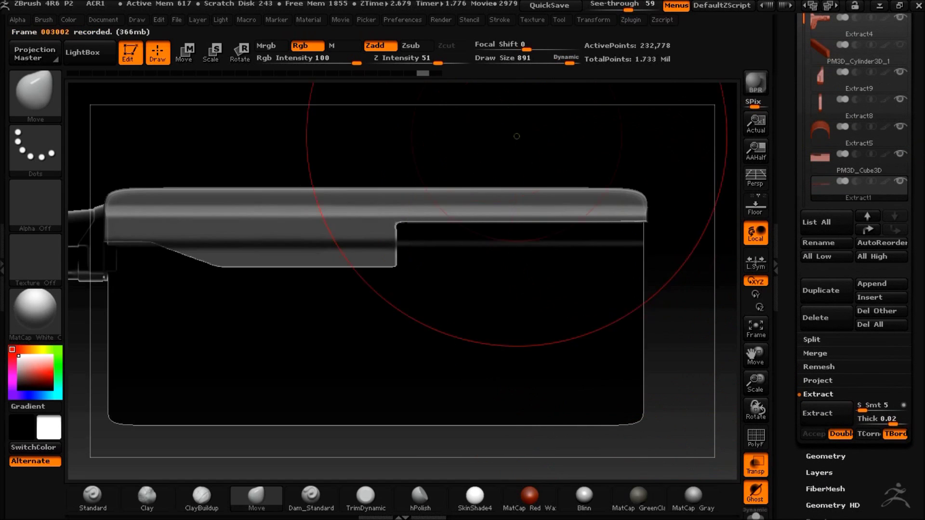
Hide the original cube subtool so that only the extracted shell and the other gun parts are displayed
{"action": "left_click_drag", "start_coordinate": [651, 131], "coordinate": [667, 149]}
{"action": "left_click", "coordinate": [901, 156]}
{"action": "left_click_drag", "start_coordinate": [573, 130], "coordinate": [578, 161], "text": "shift"}
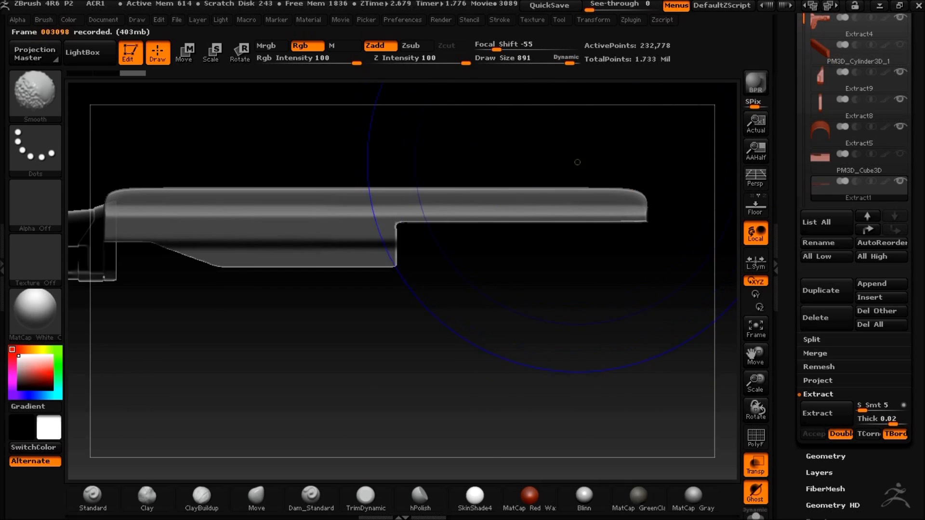
Turn off transparency and set the see-through to 0
{"action": "left_click", "coordinate": [755, 466]}
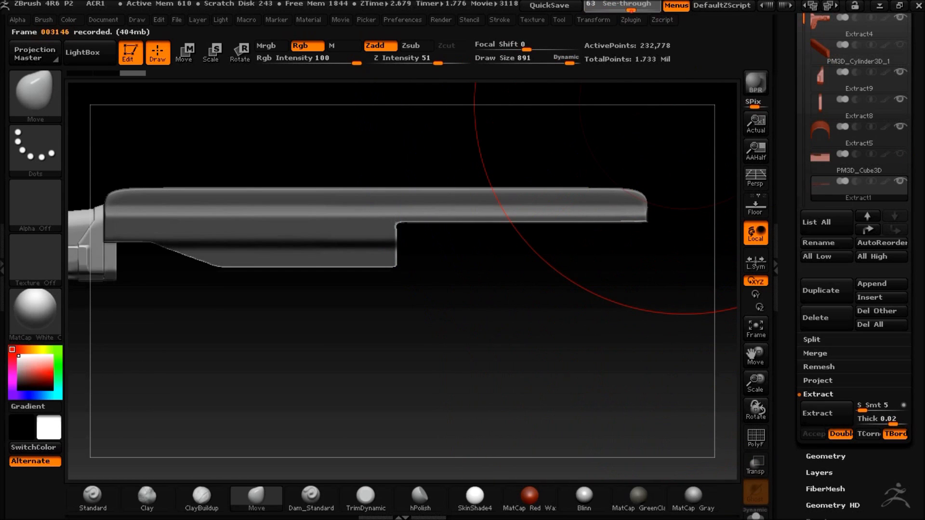
{"action": "left_click_drag", "start_coordinate": [608, 7], "coordinate": [587, 7]}
{"action": "left_click_drag", "start_coordinate": [545, 295], "coordinate": [493, 296]}
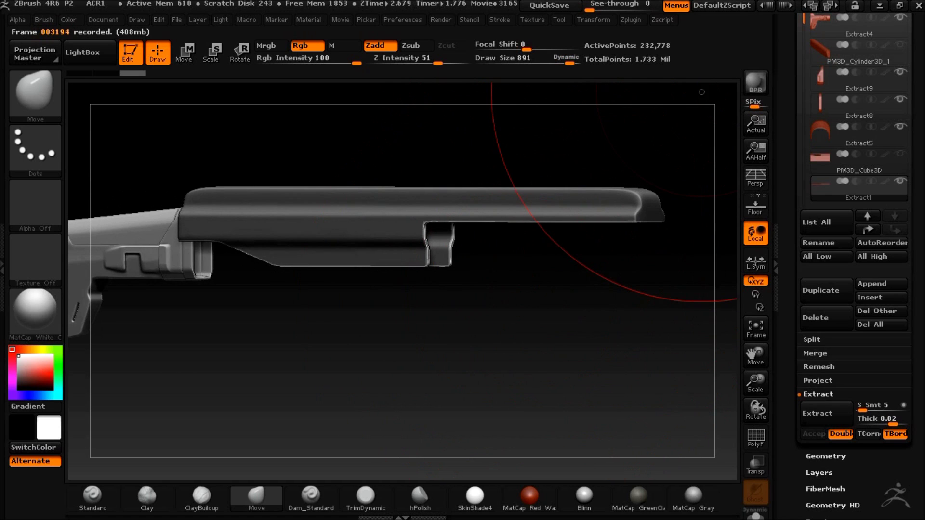
Raise the see-through to 14, compare the extracted shell with the reference from the side, and return it to 0
{"action": "left_click_drag", "start_coordinate": [596, 7], "coordinate": [588, 7]}
{"action": "left_click_drag", "start_coordinate": [574, 276], "coordinate": [600, 277], "text": "shift"}
{"action": "left_click_drag", "start_coordinate": [587, 6], "coordinate": [599, 4]}
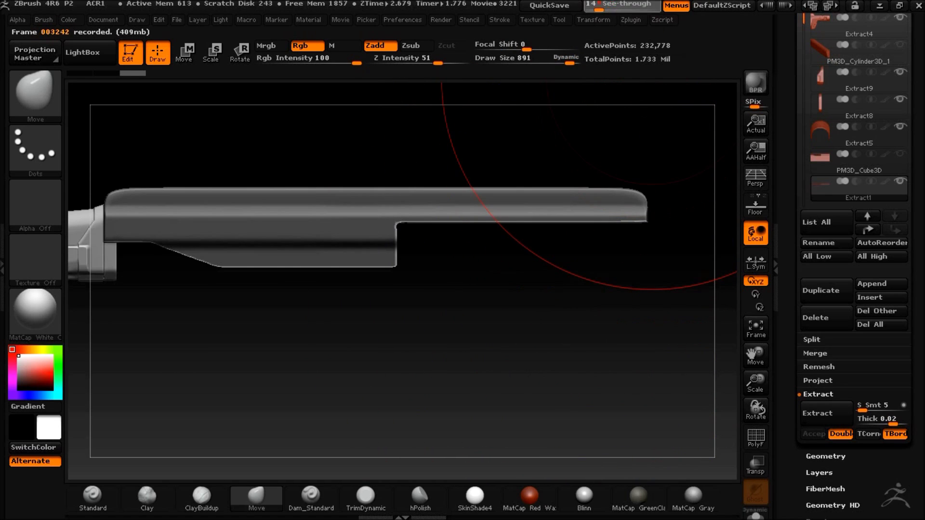
{"action": "mouse_move", "coordinate": [565, 149]}
{"action": "left_mouse_down", "text": "ctrl"}
{"action": "mouse_move", "coordinate": [626, 165]}
{"action": "mouse_move", "coordinate": [608, 171]}
{"action": "mouse_move", "coordinate": [673, 216]}
{"action": "mouse_move", "coordinate": [615, 138]}
{"action": "mouse_move", "coordinate": [568, 137]}
{"action": "left_mouse_up", "text": "ctrl"}
{"action": "left_click_drag", "start_coordinate": [405, 132], "coordinate": [507, 132], "text": "alt"}
{"action": "left_click_drag", "start_coordinate": [601, 6], "coordinate": [634, 23]}
{"action": "left_click_drag", "start_coordinate": [557, 324], "coordinate": [654, 326], "text": "alt"}
Select the extracted shell subtool and append a new cube below it in the subtool list
{"action": "left_click_drag", "start_coordinate": [908, 239], "coordinate": [908, 278]}
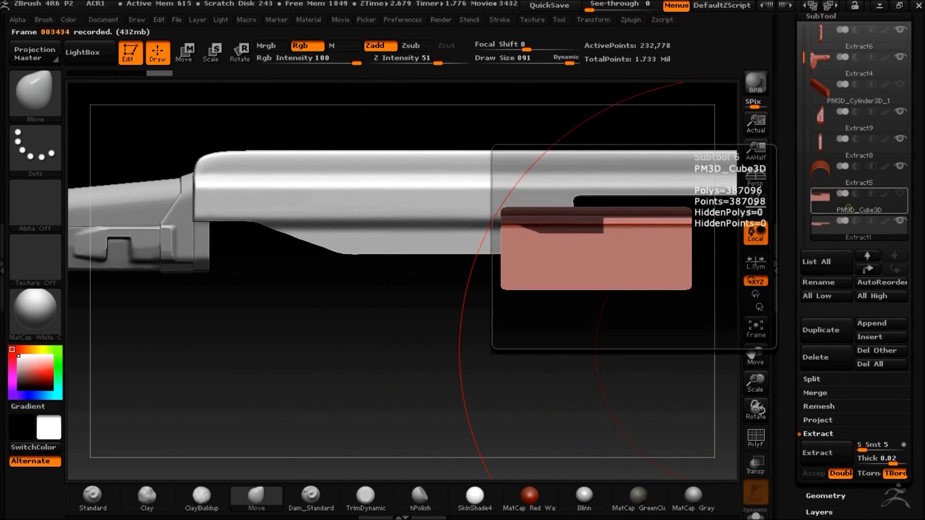
{"action": "left_click", "coordinate": [859, 200]}
{"action": "scroll", "coordinate": [905, 141], "scroll_direction": "down", "scroll_amount": 2}
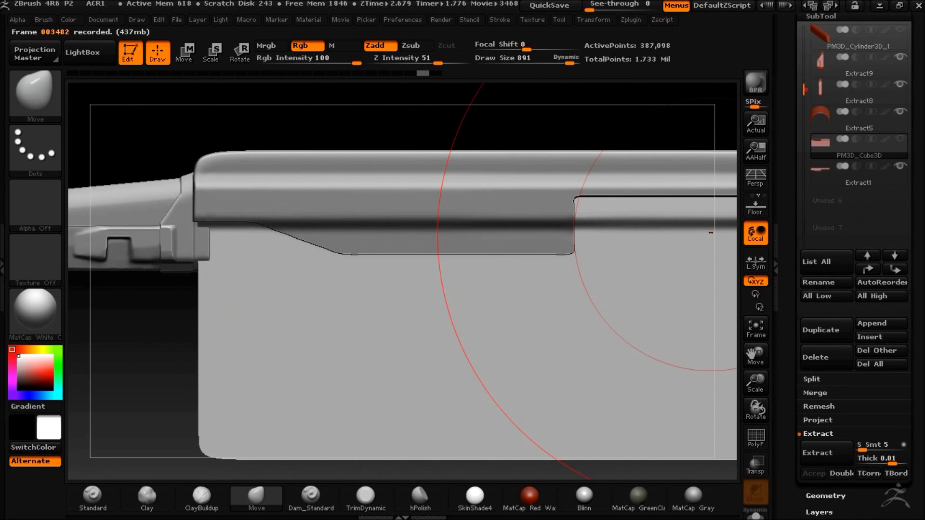
{"action": "left_click", "coordinate": [859, 174]}
{"action": "left_click", "coordinate": [872, 323]}
{"action": "left_click", "coordinate": [430, 325]}
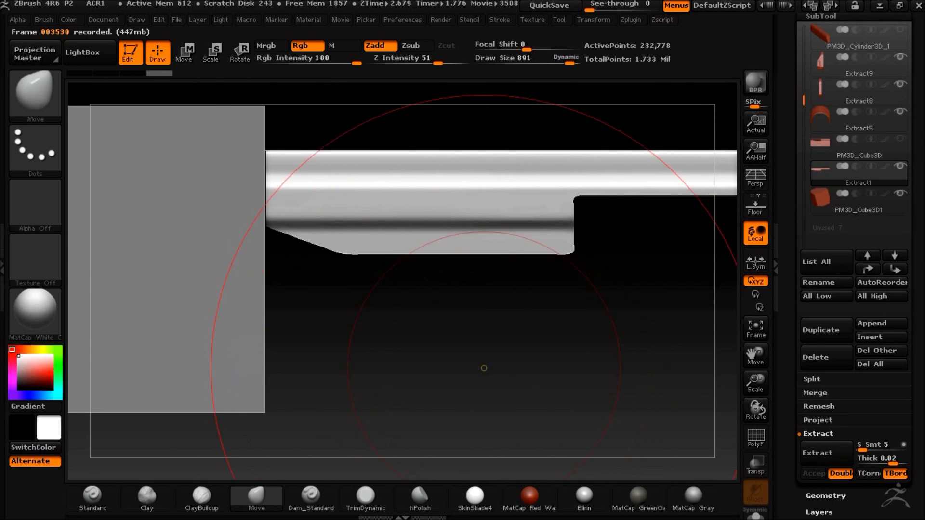
Set the draw size to 46 and convert the appended cube to a ShadowBox at resolution 128
{"action": "left_click_drag", "start_coordinate": [538, 61], "coordinate": [498, 61]}
{"action": "left_click", "coordinate": [826, 496]}
{"action": "left_click", "coordinate": [832, 185]}
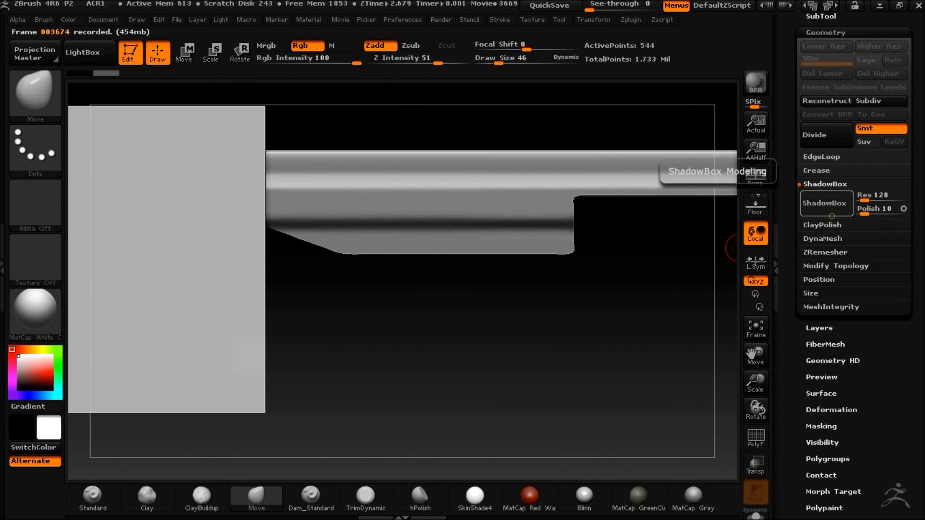
{"action": "left_click", "coordinate": [824, 202]}
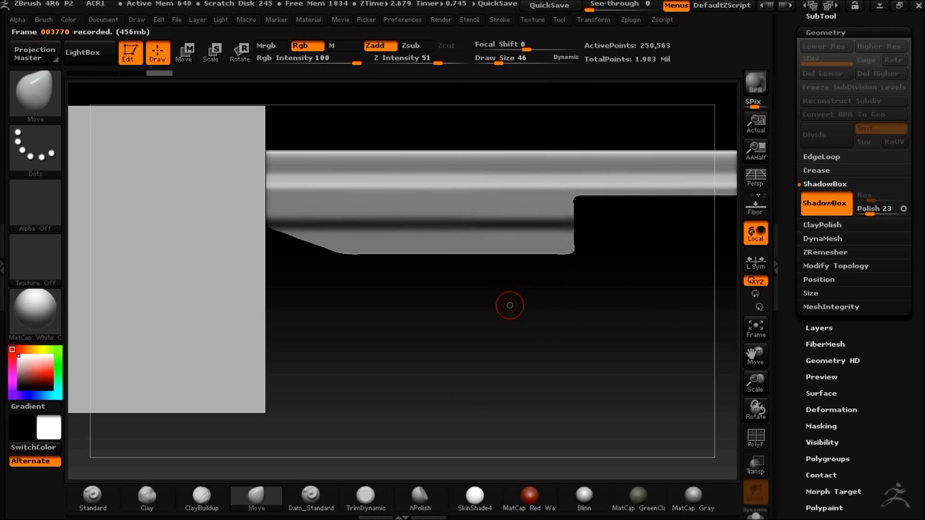
Move the ShadowBox forward so it overlaps the body shell behind the front step
{"action": "left_click", "coordinate": [185, 53]}
{"action": "left_click_drag", "start_coordinate": [227, 302], "coordinate": [337, 304], "text": "shift"}
{"action": "mouse_move", "coordinate": [281, 303]}
{"action": "left_mouse_down", "text": "shift"}
{"action": "mouse_move", "coordinate": [597, 349]}
{"action": "mouse_move", "coordinate": [343, 289]}
{"action": "mouse_move", "coordinate": [294, 293]}
{"action": "left_mouse_up", "text": "shift"}
{"action": "left_click_drag", "start_coordinate": [546, 274], "coordinate": [654, 316], "text": "shift"}
{"action": "left_click_drag", "start_coordinate": [184, 345], "coordinate": [172, 293], "text": "alt"}
Select the shell, turn on transparency with see-through at 36, and clip the shell's lower edge straight
{"action": "left_click", "coordinate": [208, 158], "text": "alt"}
{"action": "left_click", "coordinate": [756, 465]}
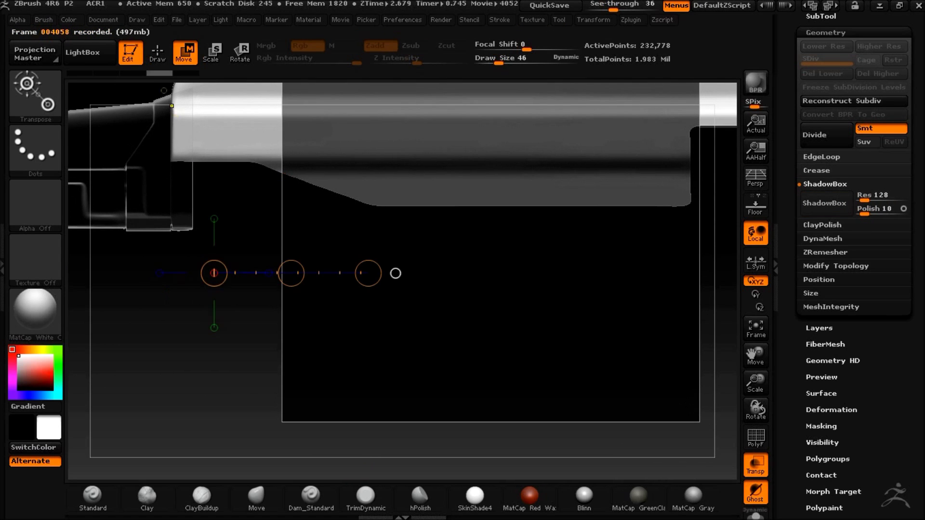
{"action": "key", "text": "q"}
{"action": "left_click_drag", "start_coordinate": [265, 200], "coordinate": [267, 203], "text": "ctrl+shift"}
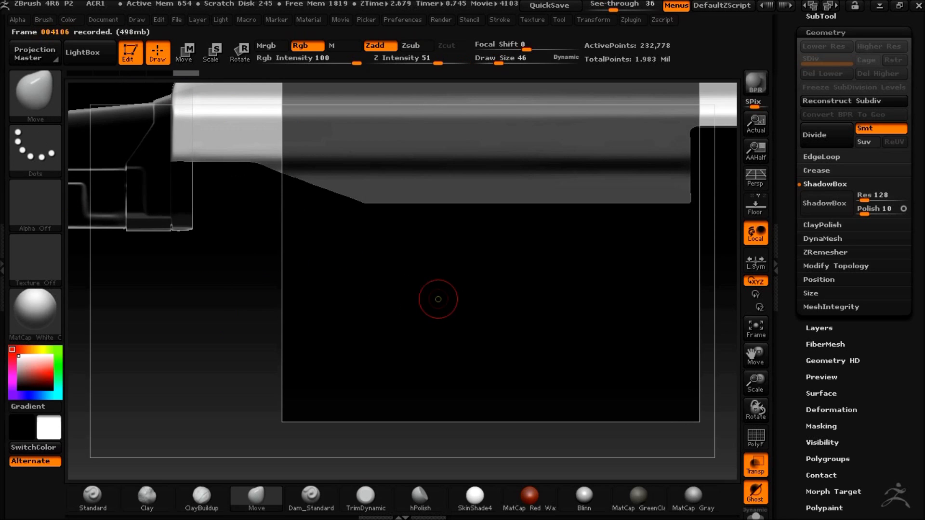
Reselect the ShadowBox, move it rearward, and scale it up to cover the area below the body shell
{"action": "left_click", "coordinate": [416, 347], "text": "alt"}
{"action": "key", "text": "w"}
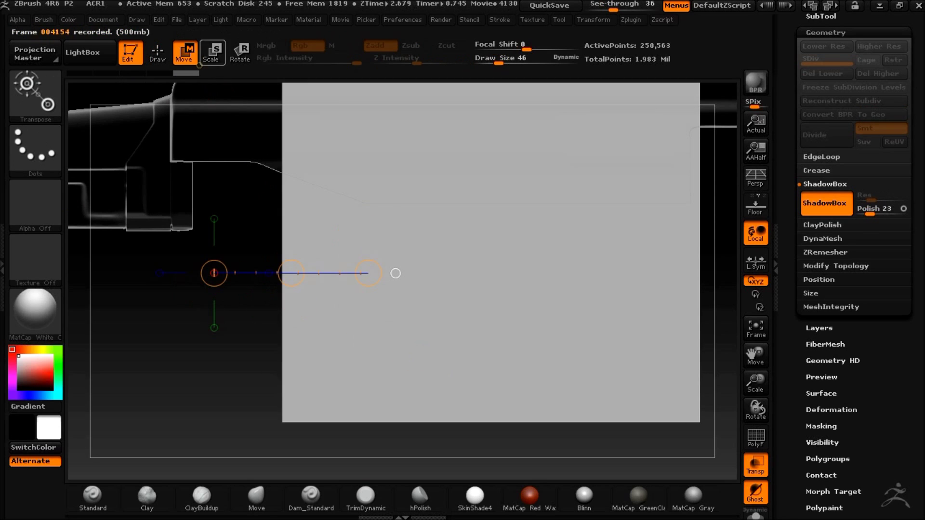
{"action": "mouse_move", "coordinate": [607, 242]}
{"action": "left_mouse_down", "text": "shift"}
{"action": "mouse_move", "coordinate": [679, 242]}
{"action": "mouse_move", "coordinate": [560, 242]}
{"action": "left_mouse_up", "text": "shift"}
{"action": "key", "text": "e"}
{"action": "left_click_drag", "start_coordinate": [405, 260], "coordinate": [404, 391]}
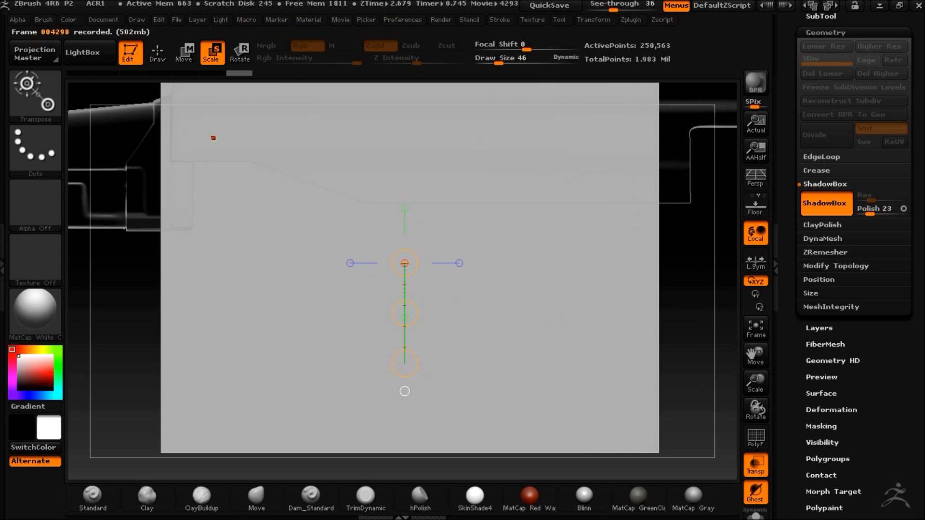
Mask the whole ShadowBox and unmask the area above a profile line following the shell's straight and sloped lower edge with MaskCurve
{"action": "key", "text": "q"}
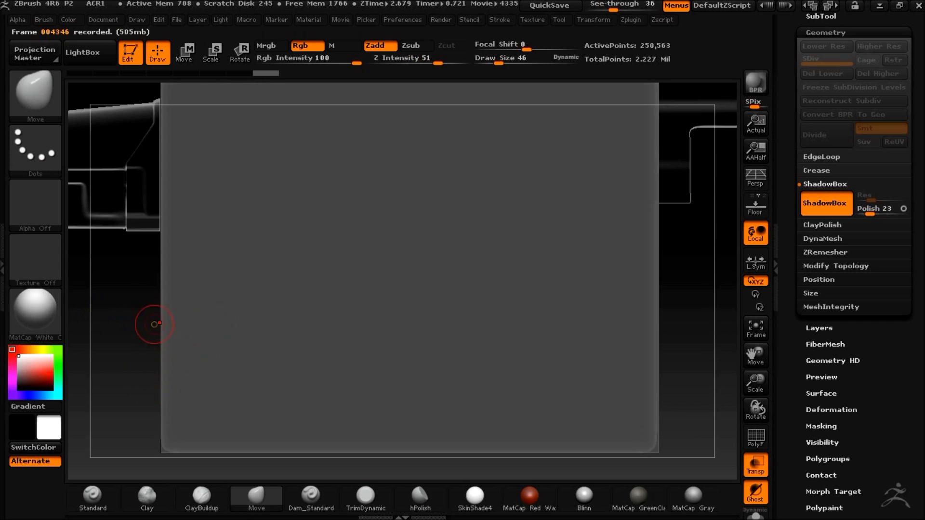
{"action": "mouse_move", "coordinate": [135, 125]}
{"action": "left_mouse_down", "text": "ctrl"}
{"action": "mouse_move", "coordinate": [462, 162]}
{"action": "mouse_move", "coordinate": [671, 163]}
{"action": "left_mouse_up", "text": "ctrl"}
{"action": "left_click", "coordinate": [35, 93], "text": "ctrl"}
{"action": "left_click", "coordinate": [113, 157], "text": "ctrl"}
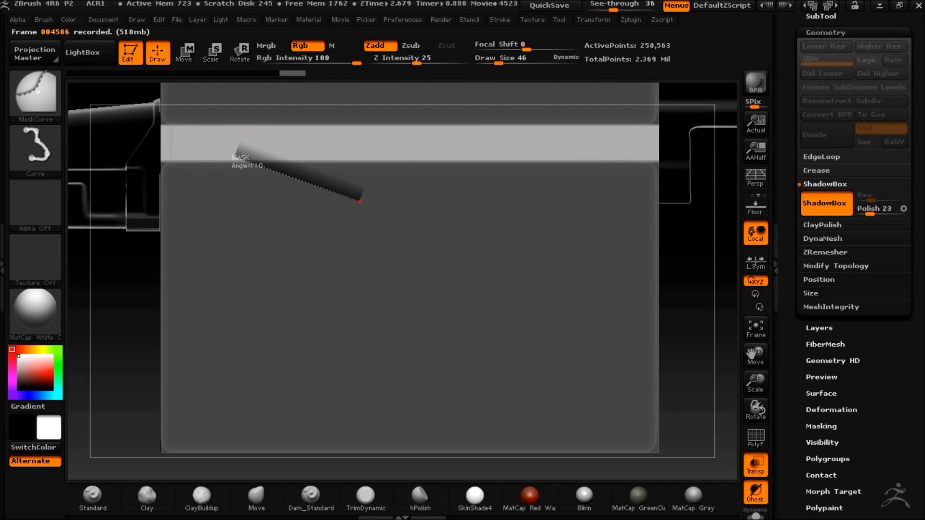
{"action": "left_click_drag", "start_coordinate": [411, 202], "coordinate": [412, 202], "text": "ctrl"}
{"action": "key", "text": "ctrl+z"}
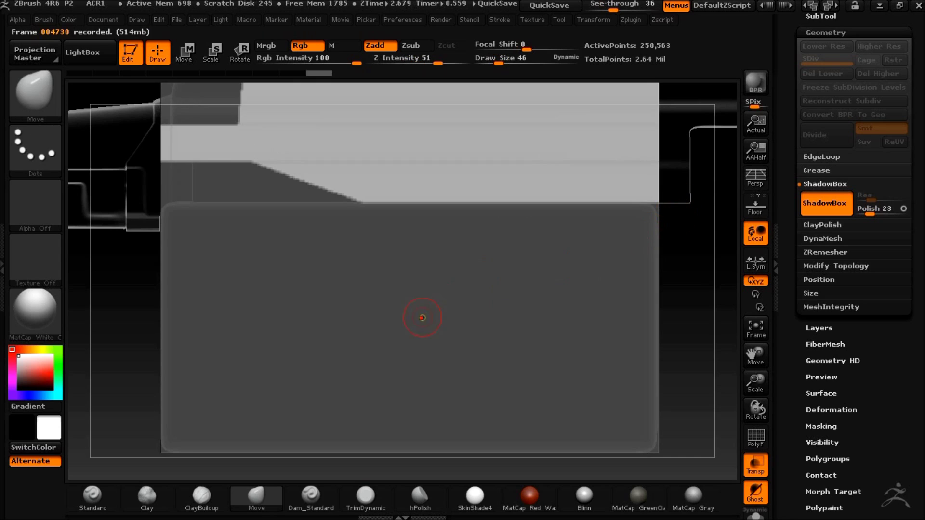
Unmask everything below a second MaskCurve line that runs straight at the front and slopes up toward the rear
{"action": "key", "text": "ctrl"}
{"action": "left_click_drag", "start_coordinate": [702, 279], "coordinate": [337, 267], "text": "ctrl"}
{"action": "key", "text": "space"}
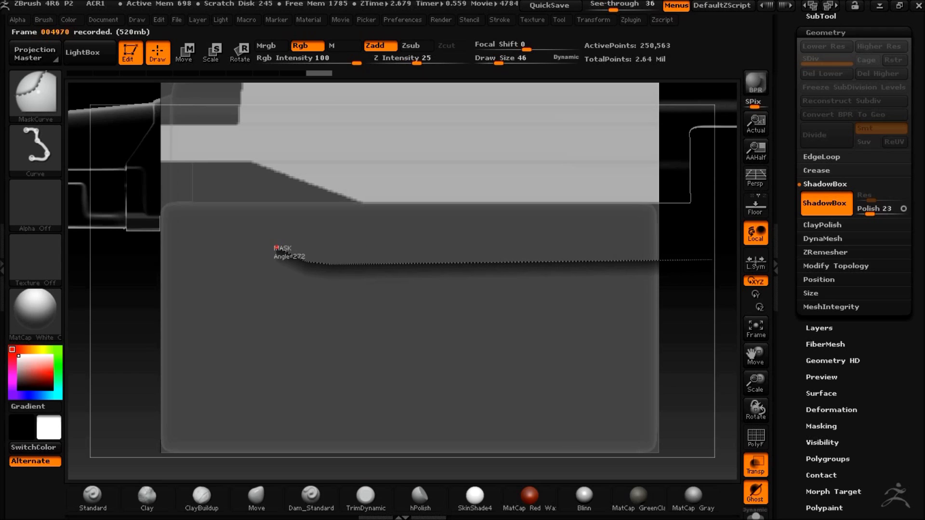
{"action": "left_click_drag", "start_coordinate": [226, 236], "coordinate": [121, 243], "text": "ctrl"}
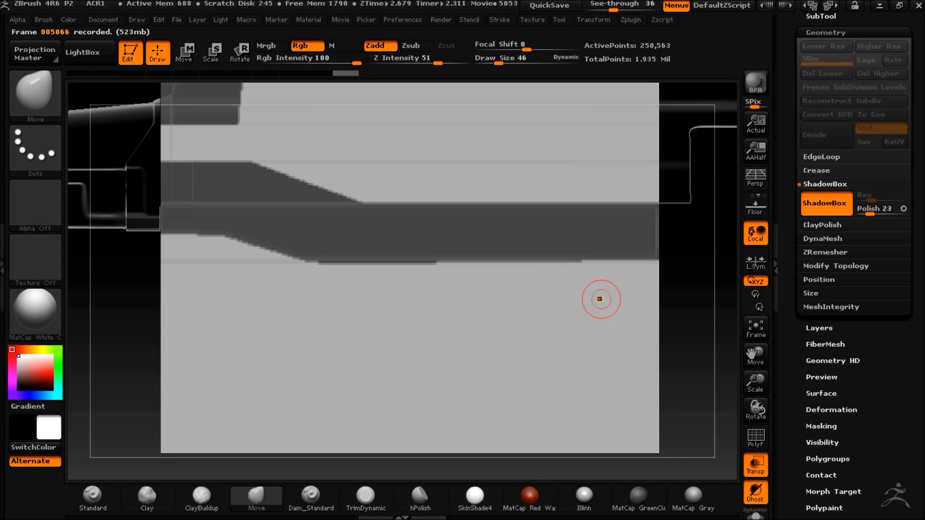
Switch to MaskPen, trim the masked profile's rear and front ends square, and mask a rectangular block below its front part
{"action": "key", "text": "ctrl"}
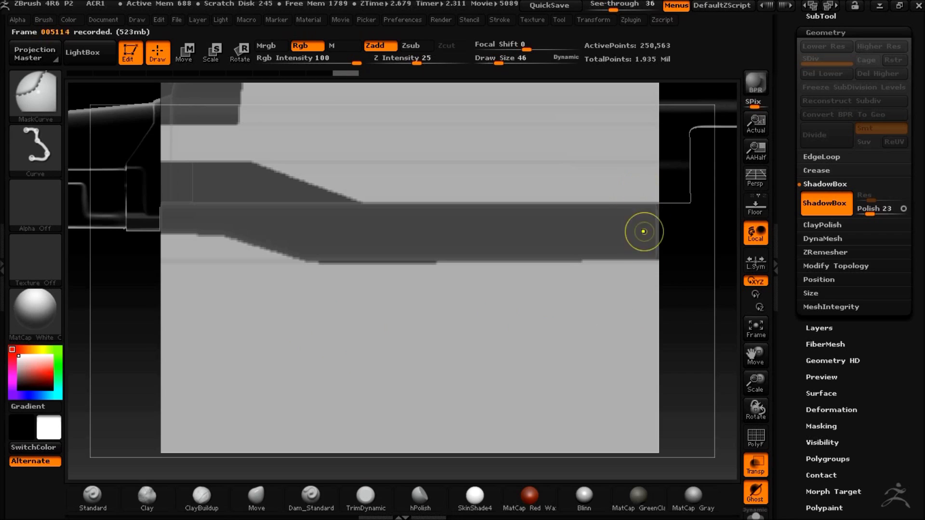
{"action": "left_click", "coordinate": [36, 94], "text": "ctrl"}
{"action": "left_click", "coordinate": [281, 166], "text": "ctrl"}
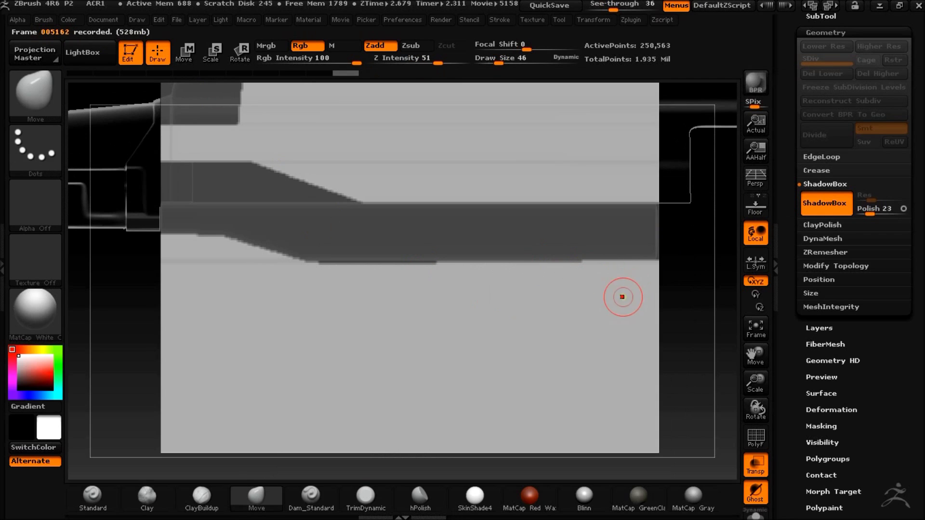
{"action": "key", "text": "ctrl"}
{"action": "left_click_drag", "start_coordinate": [158, 207], "coordinate": [192, 263], "text": "ctrl+alt"}
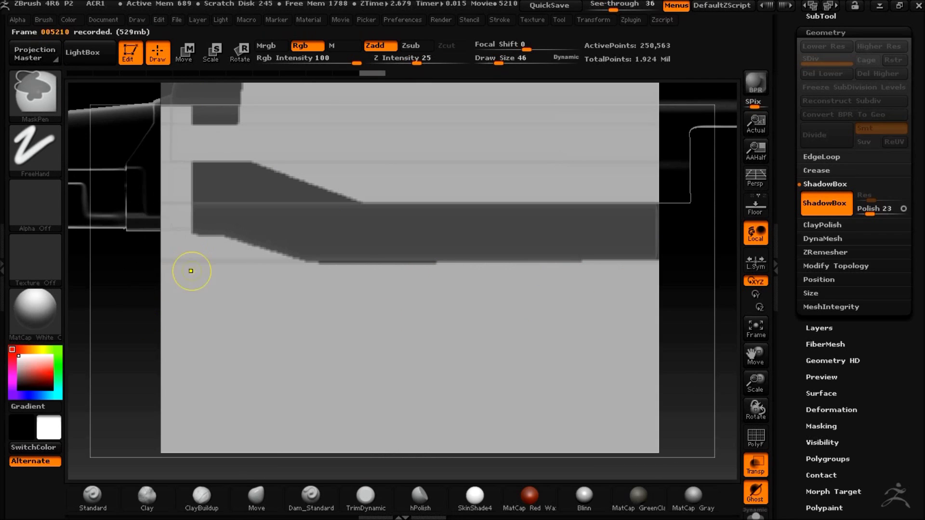
{"action": "left_click_drag", "start_coordinate": [635, 268], "coordinate": [620, 326], "text": "ctrl"}
{"action": "mouse_move", "coordinate": [658, 192]}
{"action": "left_mouse_down", "text": "ctrl"}
{"action": "mouse_move", "coordinate": [686, 300]}
{"action": "mouse_move", "coordinate": [642, 311]}
{"action": "left_mouse_up", "text": "ctrl"}
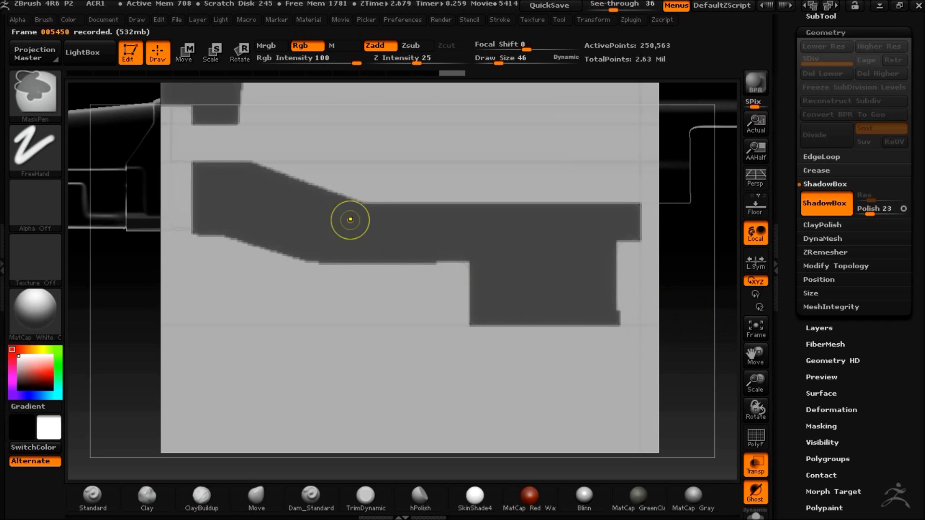
Slope the block's bottom edge upward to the front with MaskCurve and clear the leftover mask above the profile
{"action": "left_click", "coordinate": [46, 86], "text": "ctrl"}
{"action": "left_click", "coordinate": [118, 164]}
{"action": "left_click_drag", "start_coordinate": [641, 292], "coordinate": [443, 328], "text": "ctrl"}
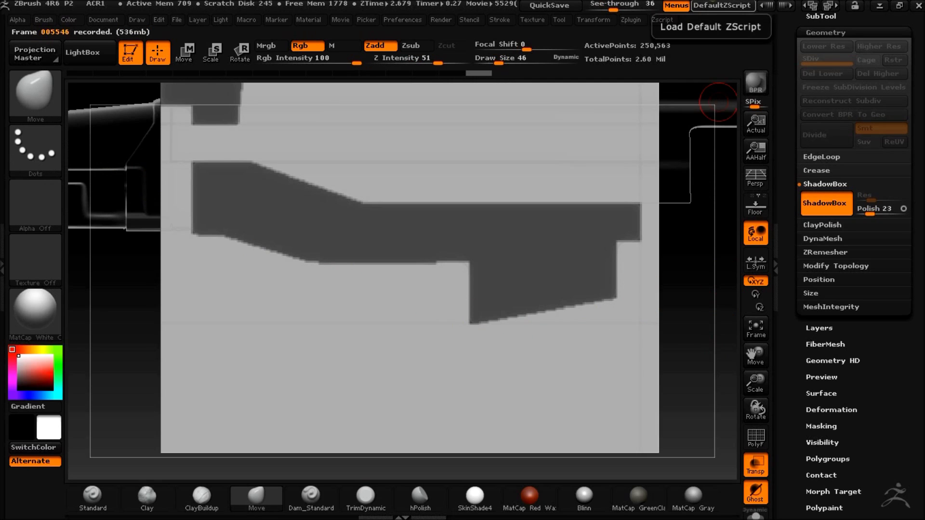
{"action": "left_click_drag", "start_coordinate": [115, 143], "coordinate": [680, 145], "text": "ctrl"}
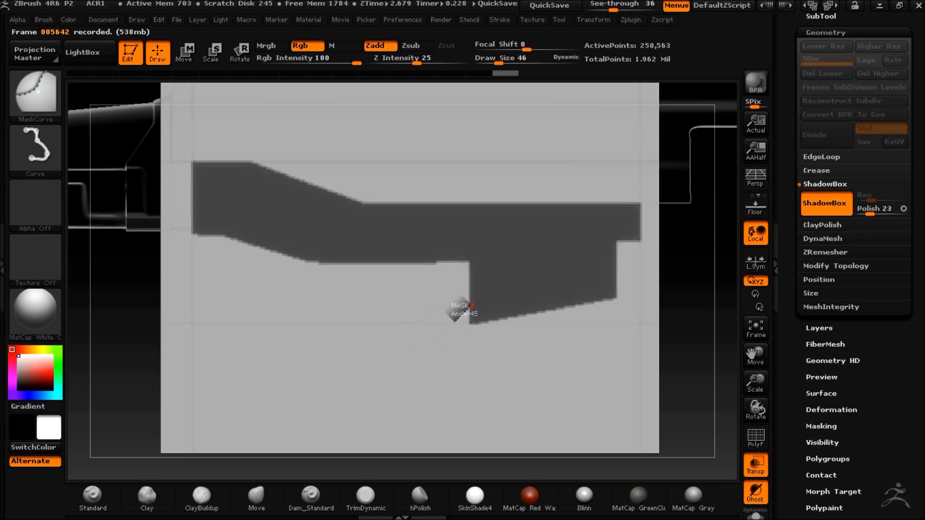
{"action": "left_click_drag", "start_coordinate": [456, 325], "coordinate": [456, 325], "text": "ctrl"}
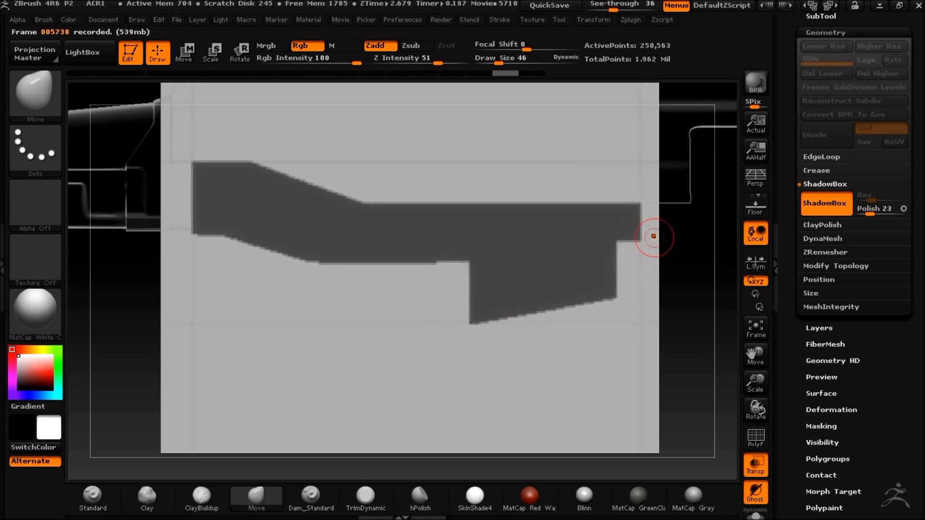
Duplicate the ShadowBox subtool and clear the mask on the selected PM3D_Cube3D1 copy
{"action": "left_click", "coordinate": [821, 16]}
{"action": "left_click", "coordinate": [822, 341]}
{"action": "left_click", "coordinate": [858, 240]}
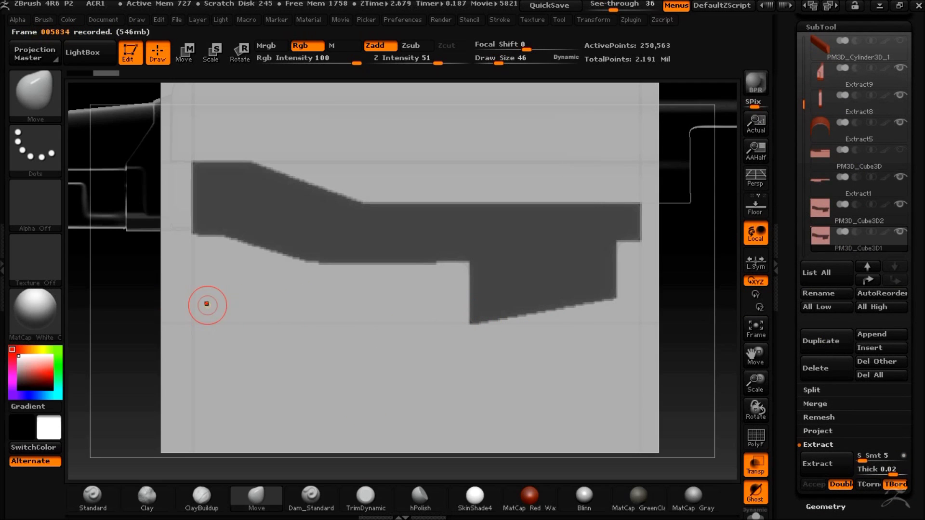
{"action": "key", "text": "ctrl"}
{"action": "key", "text": "ctrl"}
{"action": "left_click_drag", "start_coordinate": [102, 302], "coordinate": [115, 308], "text": "ctrl"}
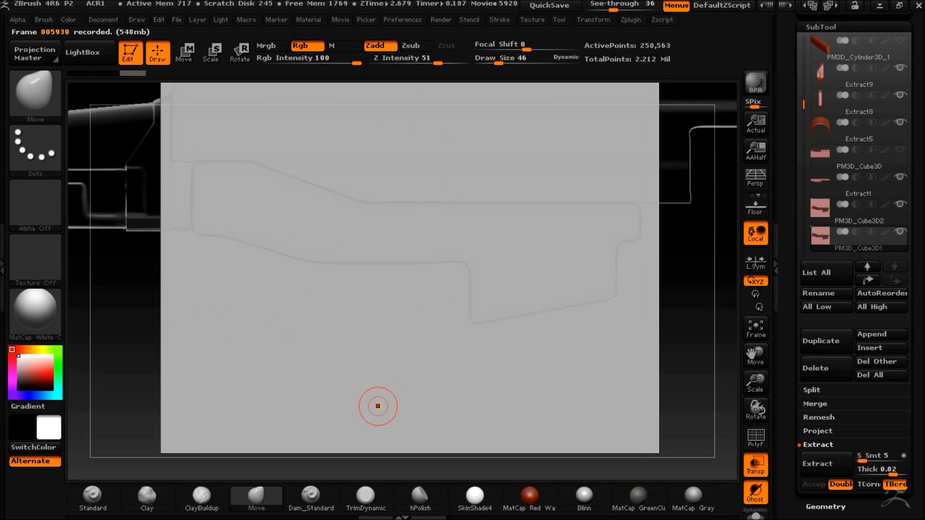
Mask the whole PM3D_Cube3D1 ShadowBox and unmask a circle near its rear edge with MaskCircle
{"action": "key", "text": "ctrl"}
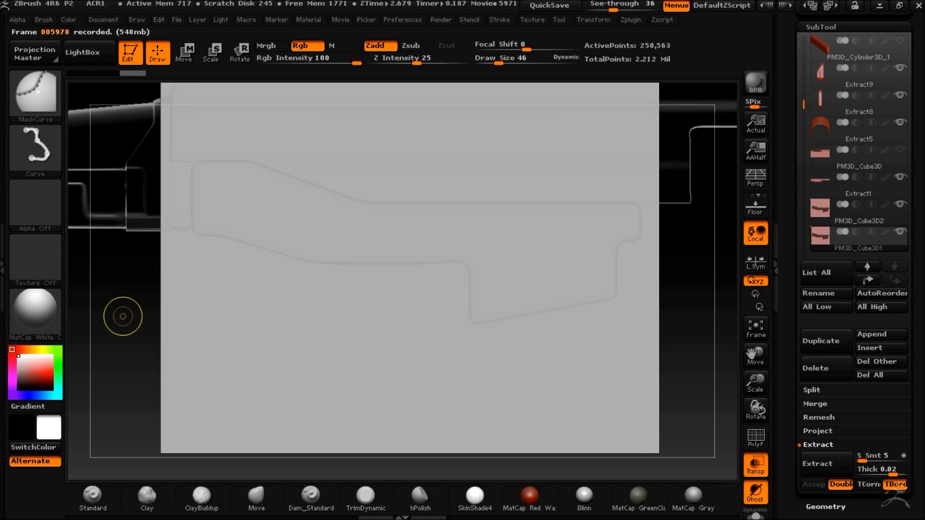
{"action": "left_click", "coordinate": [120, 317], "text": "ctrl"}
{"action": "left_click", "coordinate": [38, 96], "text": "ctrl"}
{"action": "left_click", "coordinate": [65, 168], "text": "ctrl"}
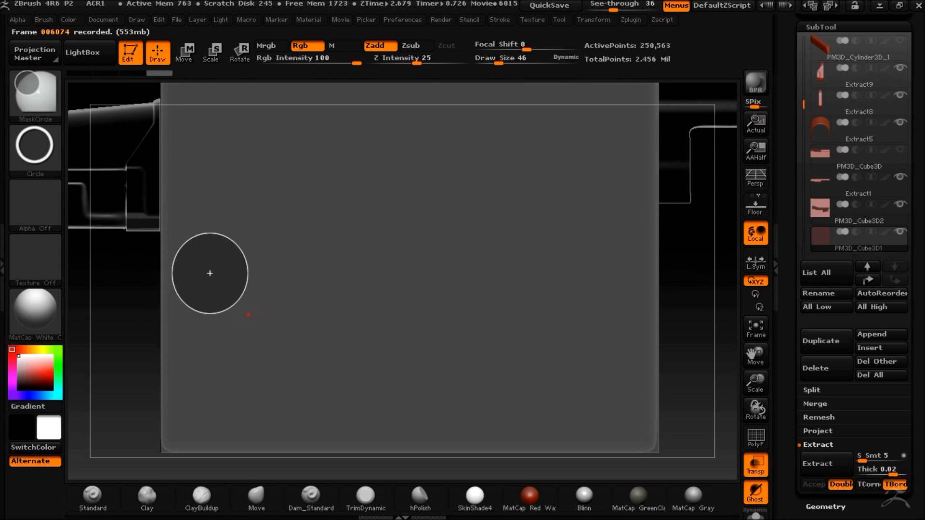
{"action": "left_click_drag", "start_coordinate": [245, 310], "coordinate": [246, 309], "text": "ctrl"}
Extend the unmasked circle to the rear edge with MaskCurve, using a diagonal line below and a straight line above
{"action": "left_click", "coordinate": [35, 91], "text": "ctrl"}
{"action": "left_click", "coordinate": [119, 165], "text": "ctrl"}
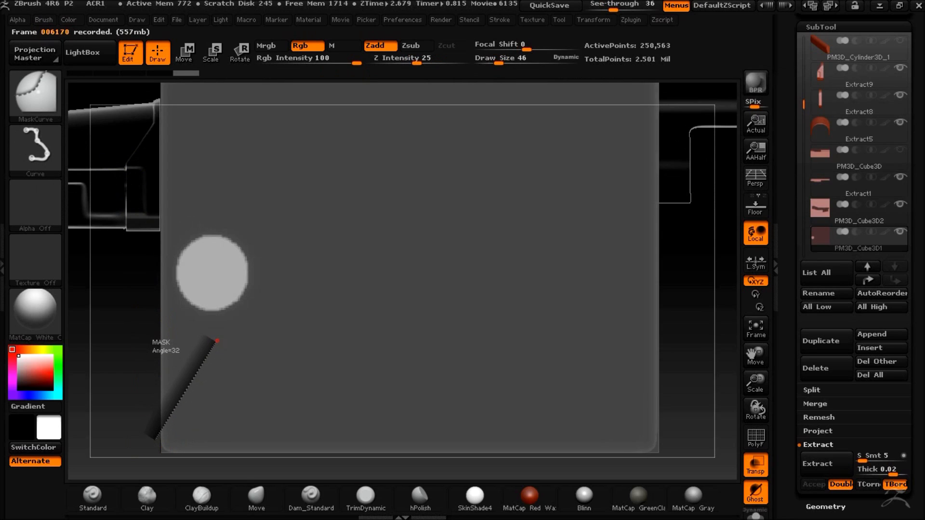
{"action": "left_click_drag", "start_coordinate": [221, 322], "coordinate": [230, 323], "text": "ctrl"}
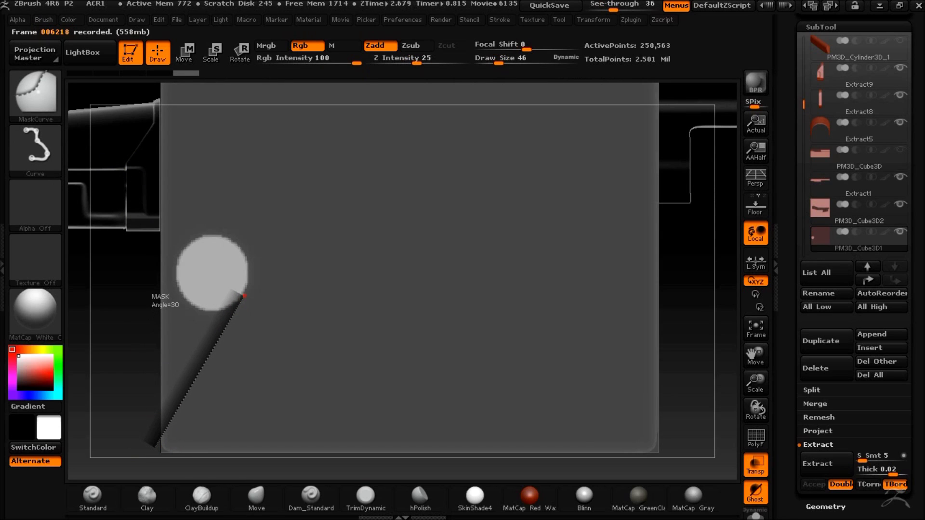
{"action": "mouse_move", "coordinate": [152, 227]}
{"action": "left_mouse_down", "text": "ctrl"}
{"action": "mouse_move", "coordinate": [172, 267]}
{"action": "mouse_move", "coordinate": [146, 245]}
{"action": "left_mouse_up", "text": "ctrl"}
{"action": "left_click", "coordinate": [35, 92], "text": "ctrl"}
{"action": "left_click", "coordinate": [275, 166], "text": "ctrl"}
{"action": "key", "text": "b"}
{"action": "key", "text": "m"}
{"action": "key", "text": "c"}
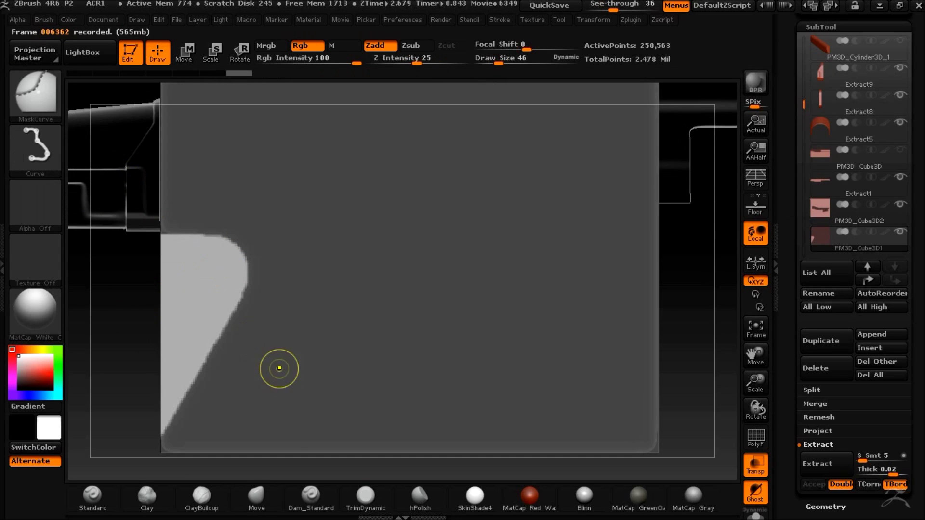
{"action": "key", "text": "ctrl"}
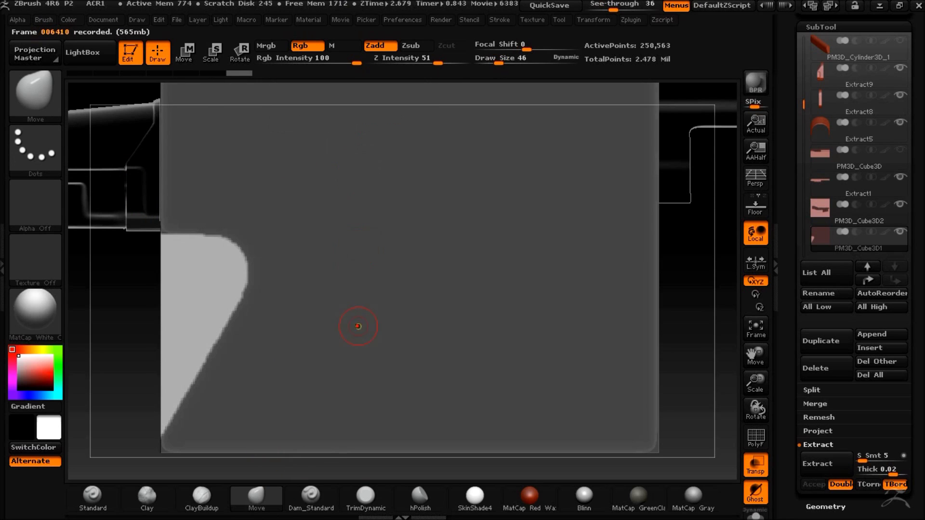
Clear the mask on the PM3D_Cube3D1 ShadowBox and move the box slightly downward
{"action": "left_click_drag", "start_coordinate": [125, 341], "coordinate": [140, 354], "text": "ctrl"}
{"action": "left_click_drag", "start_coordinate": [139, 306], "coordinate": [149, 321], "text": "alt"}
{"action": "key", "text": "w"}
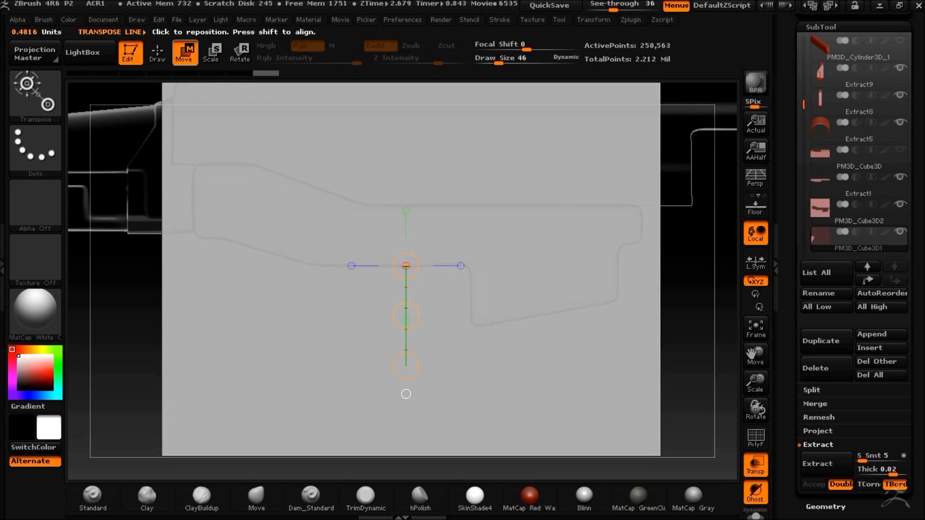
{"action": "mouse_move", "coordinate": [403, 317]}
{"action": "left_mouse_down"}
{"action": "mouse_move", "coordinate": [412, 327]}
{"action": "mouse_move", "coordinate": [404, 352]}
{"action": "left_mouse_up"}
{"action": "key", "text": "q"}
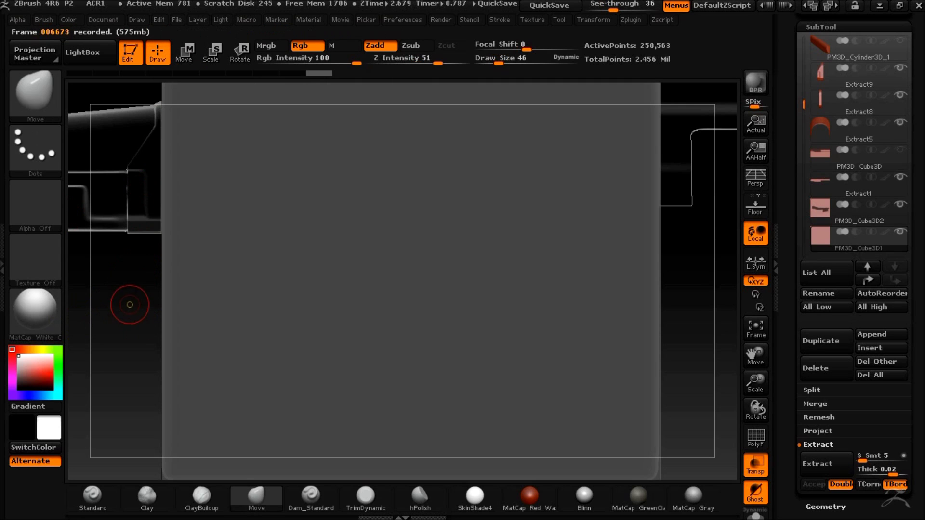
Choose MaskCircle and unmask a circle just inside the rear edge of the fully masked, lowered ShadowBox
{"action": "left_click", "coordinate": [46, 108], "text": "ctrl"}
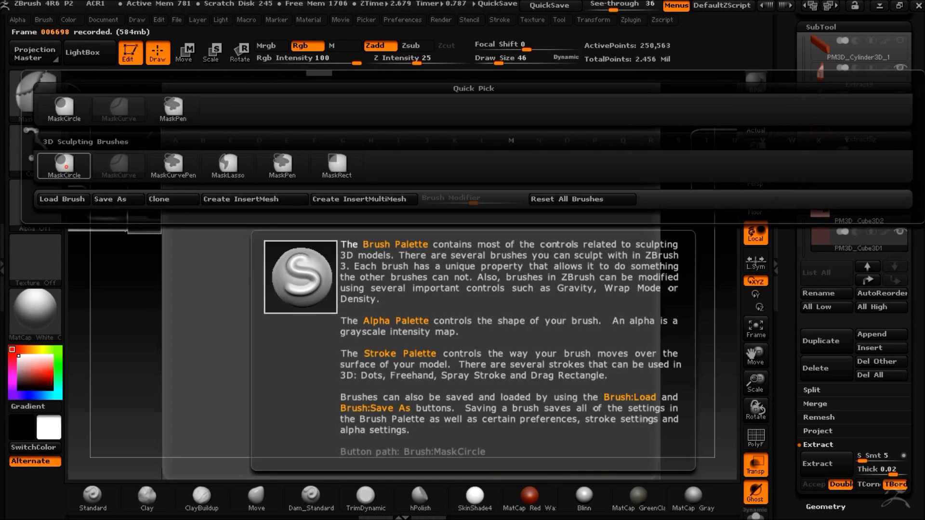
{"action": "left_click", "coordinate": [46, 108]}
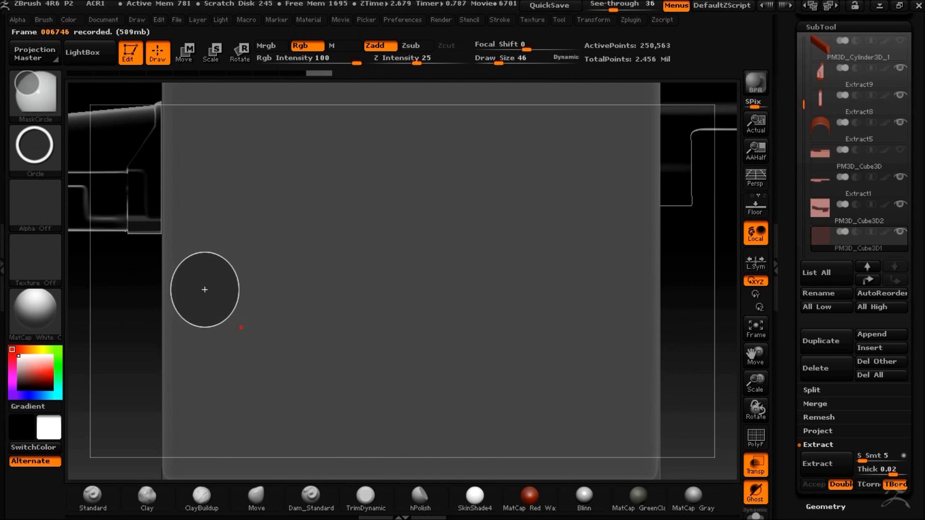
{"action": "left_click_drag", "start_coordinate": [210, 272], "coordinate": [246, 311], "text": "ctrl"}
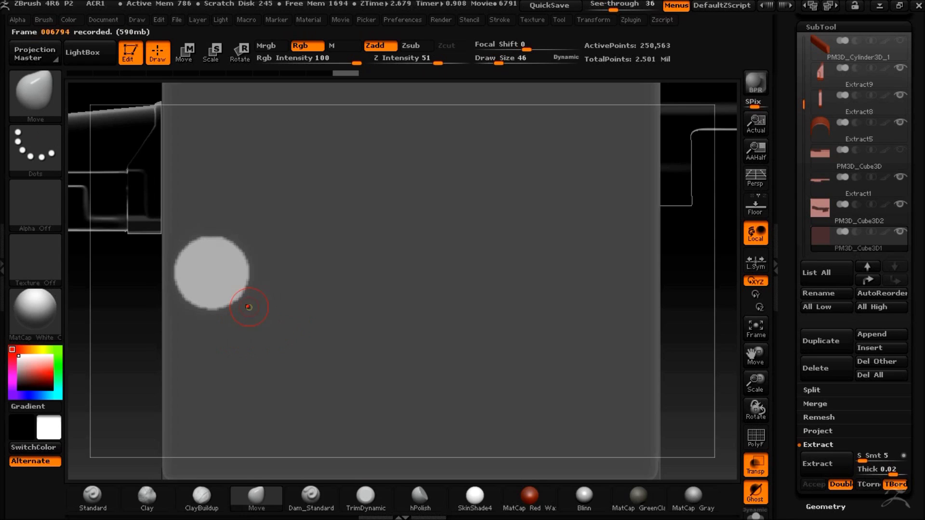
Shape the slanted pistol grip with MaskCurve by unmasking the areas in front of, below and behind it, blending into the rear circle
{"action": "left_click", "coordinate": [47, 105], "text": "ctrl"}
{"action": "left_click", "coordinate": [118, 163], "text": "ctrl"}
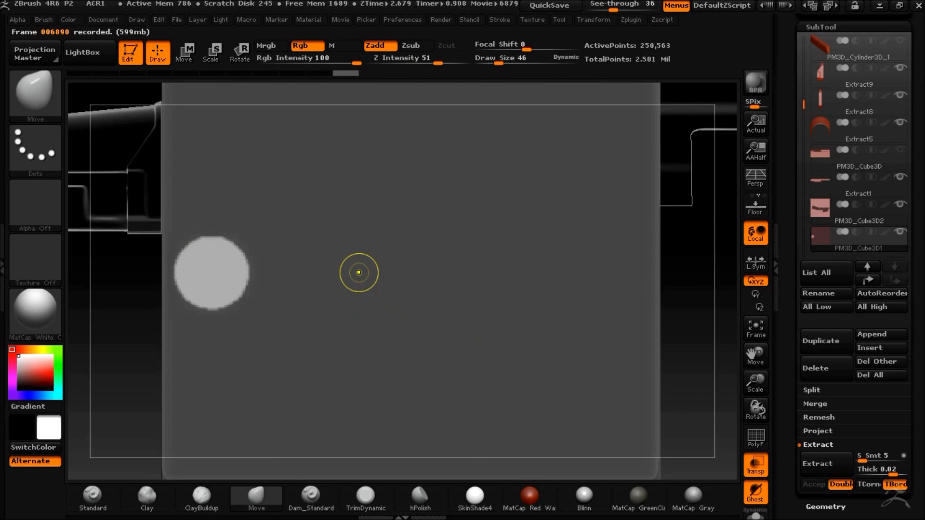
{"action": "mouse_move", "coordinate": [355, 267]}
{"action": "left_mouse_down", "text": "ctrl"}
{"action": "mouse_move", "coordinate": [301, 396]}
{"action": "mouse_move", "coordinate": [290, 401]}
{"action": "left_mouse_up", "text": "ctrl"}
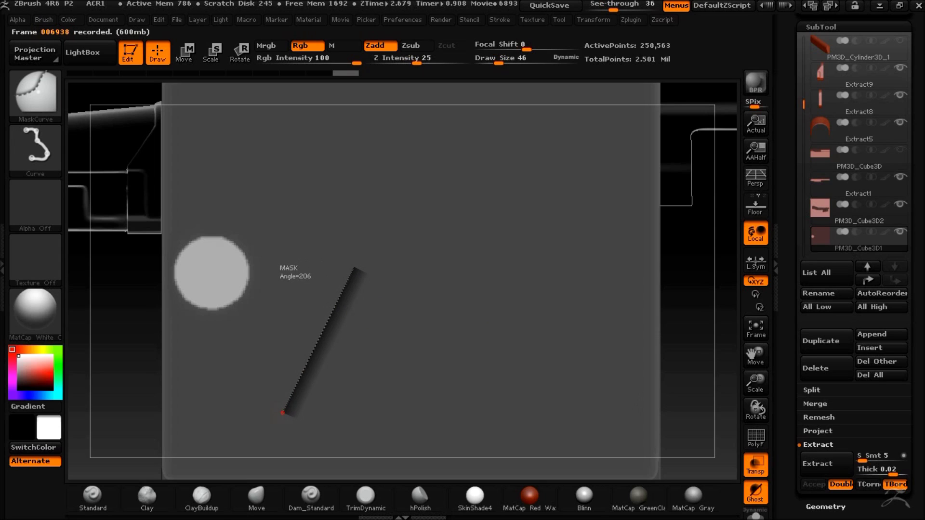
{"action": "left_click_drag", "start_coordinate": [255, 473], "coordinate": [150, 410], "text": "ctrl"}
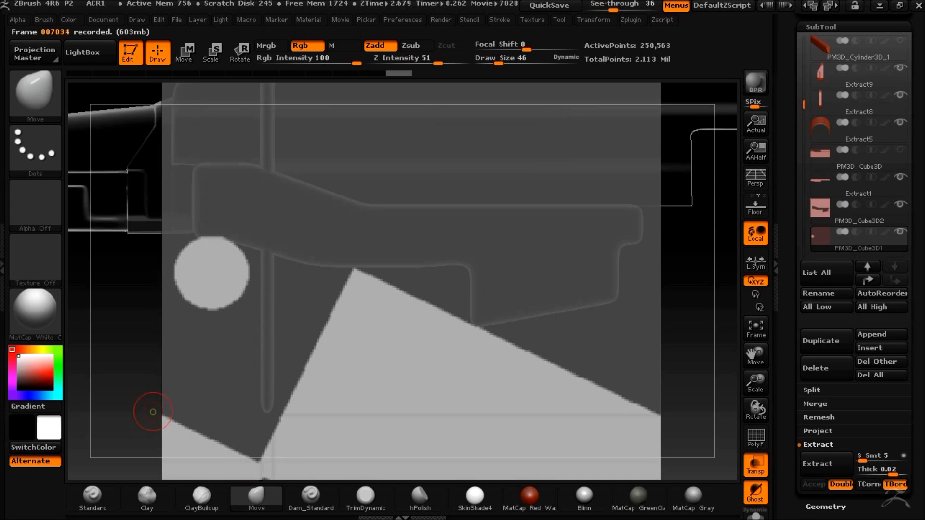
{"action": "mouse_move", "coordinate": [144, 456]}
{"action": "left_mouse_down", "text": "ctrl"}
{"action": "mouse_move", "coordinate": [200, 351]}
{"action": "mouse_move", "coordinate": [219, 338]}
{"action": "left_mouse_up", "text": "ctrl"}
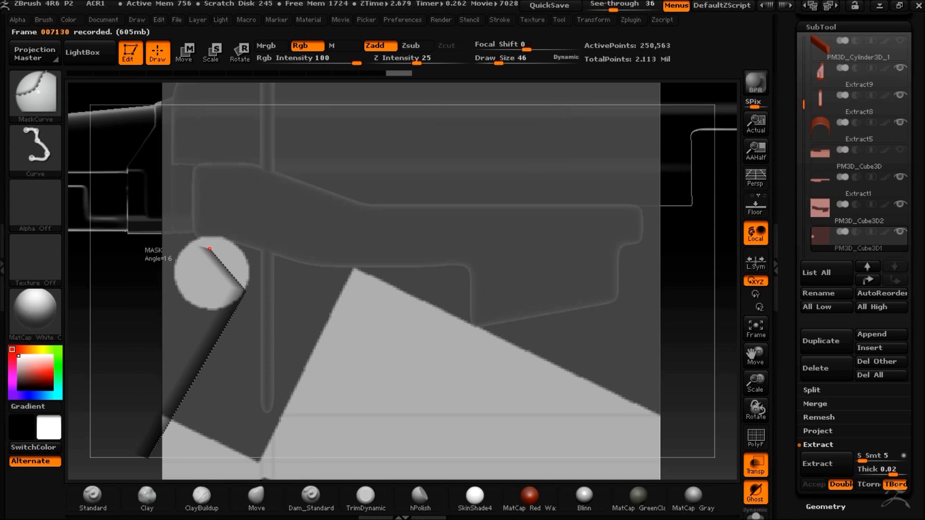
{"action": "left_click_drag", "start_coordinate": [152, 235], "coordinate": [153, 234], "text": "ctrl"}
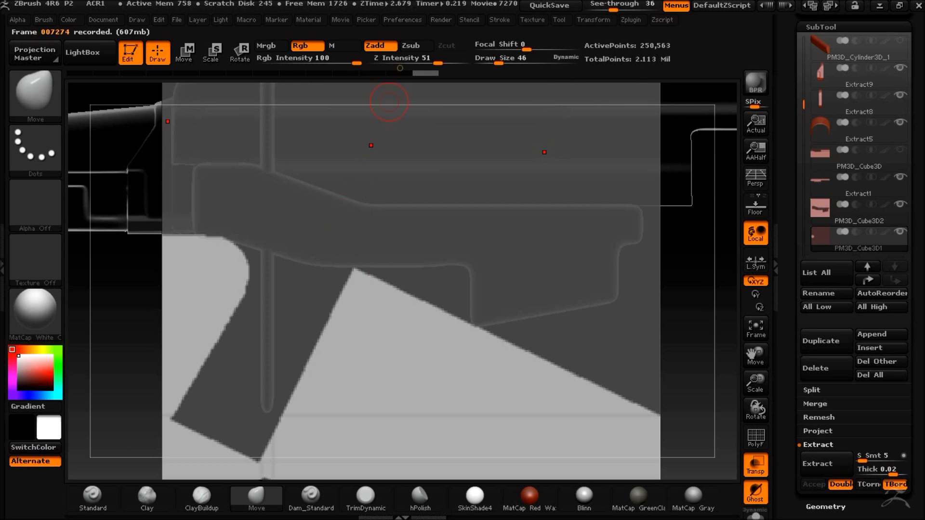
Unmask rectangular areas behind, above and in front of the grip, leaving only a short straight-topped block above it masked
{"action": "key", "text": "ctrl"}
{"action": "key", "text": "ctrl"}
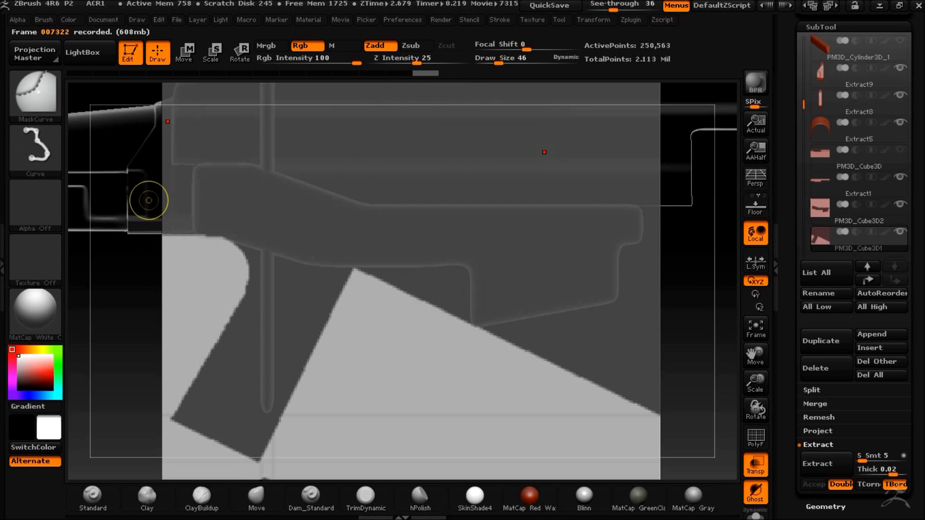
{"action": "left_click", "coordinate": [32, 72], "text": "ctrl"}
{"action": "left_click", "coordinate": [282, 164]}
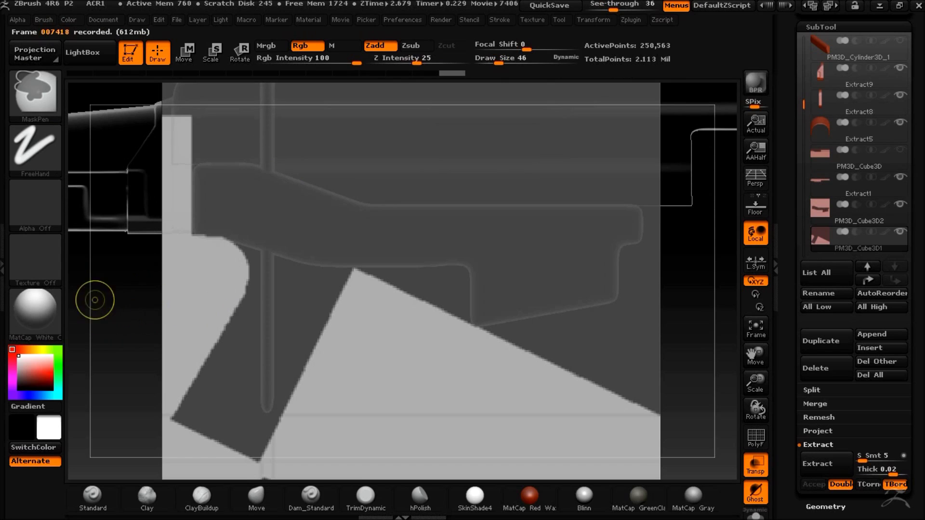
{"action": "left_click_drag", "start_coordinate": [168, 194], "coordinate": [701, 448], "text": "ctrl"}
{"action": "mouse_move", "coordinate": [136, 67]}
{"action": "left_mouse_down", "text": "ctrl"}
{"action": "mouse_move", "coordinate": [530, 184]}
{"action": "mouse_move", "coordinate": [689, 168]}
{"action": "left_mouse_up", "text": "ctrl"}
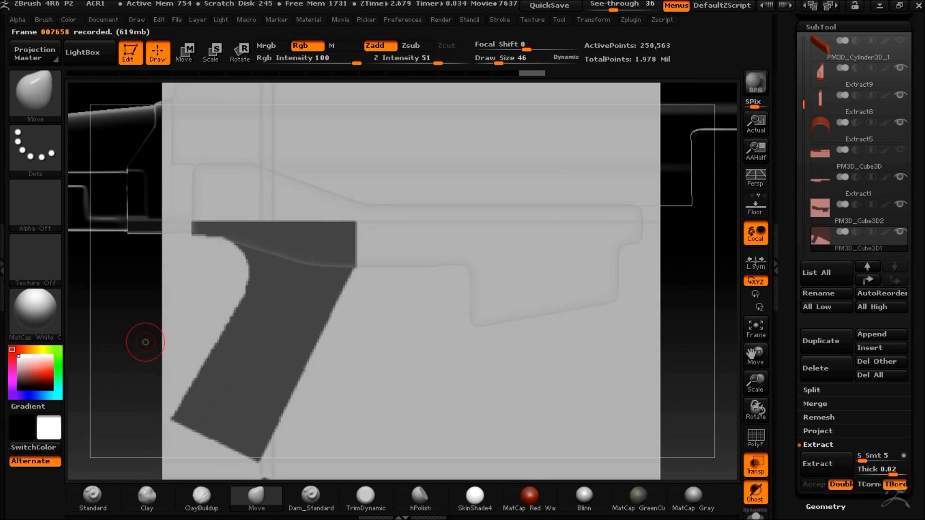
Mask a small circle with MaskCircle at the grip's lower front corner
{"action": "left_click", "coordinate": [37, 98], "text": "ctrl"}
{"action": "left_click", "coordinate": [64, 163], "text": "ctrl"}
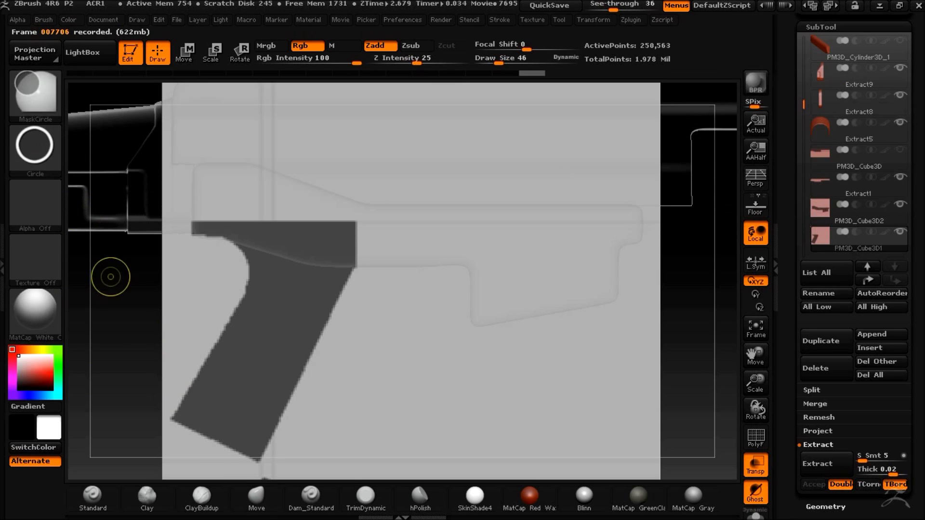
{"action": "left_click_drag", "start_coordinate": [273, 463], "coordinate": [274, 463], "text": "ctrl"}
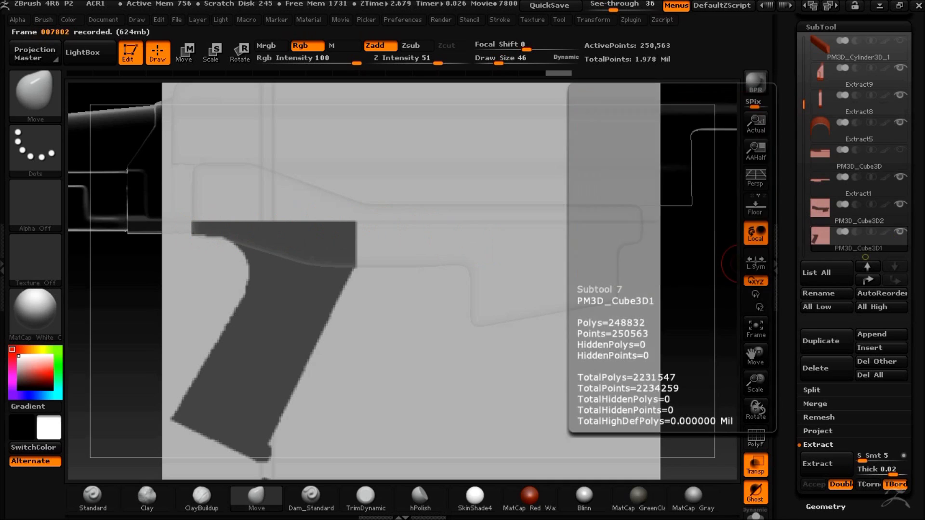
Duplicate the grip ShadowBox, clear the mask on PM3D_Cube3D1, and try a freehand shape before undoing it
{"action": "left_click", "coordinate": [821, 341]}
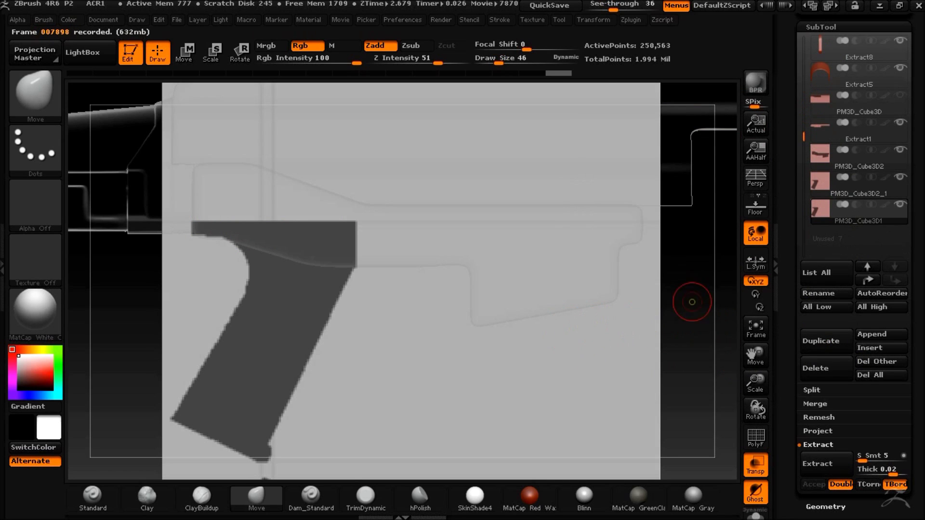
{"action": "left_click_drag", "start_coordinate": [692, 302], "coordinate": [681, 367], "text": "ctrl"}
{"action": "left_click_drag", "start_coordinate": [283, 270], "coordinate": [483, 353], "text": "ctrl"}
{"action": "key", "text": "ctrl+z"}
Outline an angular trigger guard below the receiver with MaskCurve lines on its bottom, front, top and rear, and invert the mask
{"action": "left_click", "coordinate": [36, 97], "text": "ctrl"}
{"action": "left_click", "coordinate": [174, 161], "text": "ctrl"}
{"action": "mouse_move", "coordinate": [478, 326]}
{"action": "left_mouse_down", "text": "ctrl"}
{"action": "mouse_move", "coordinate": [355, 351]}
{"action": "mouse_move", "coordinate": [284, 307]}
{"action": "left_mouse_up", "text": "ctrl"}
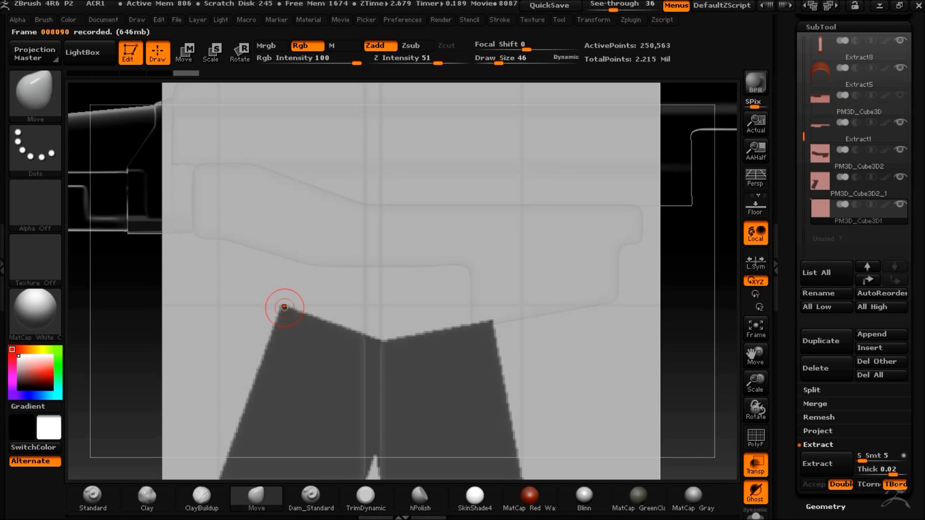
{"action": "left_click_drag", "start_coordinate": [487, 208], "coordinate": [487, 414], "text": "ctrl"}
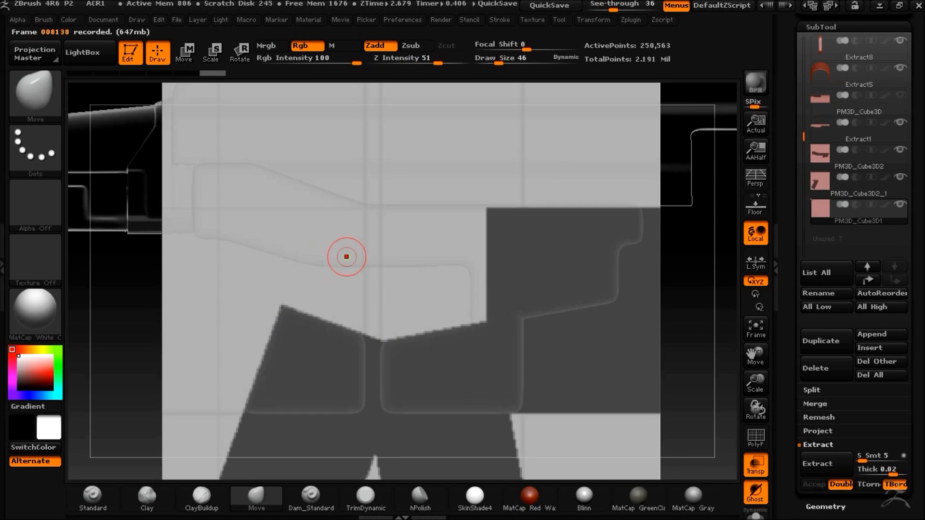
{"action": "mouse_move", "coordinate": [284, 232]}
{"action": "left_mouse_down", "text": "ctrl"}
{"action": "mouse_move", "coordinate": [541, 231]}
{"action": "mouse_move", "coordinate": [538, 244]}
{"action": "left_mouse_up", "text": "ctrl"}
{"action": "left_click_drag", "start_coordinate": [296, 352], "coordinate": [353, 198], "text": "ctrl"}
{"action": "left_click", "coordinate": [115, 304], "text": "ctrl"}
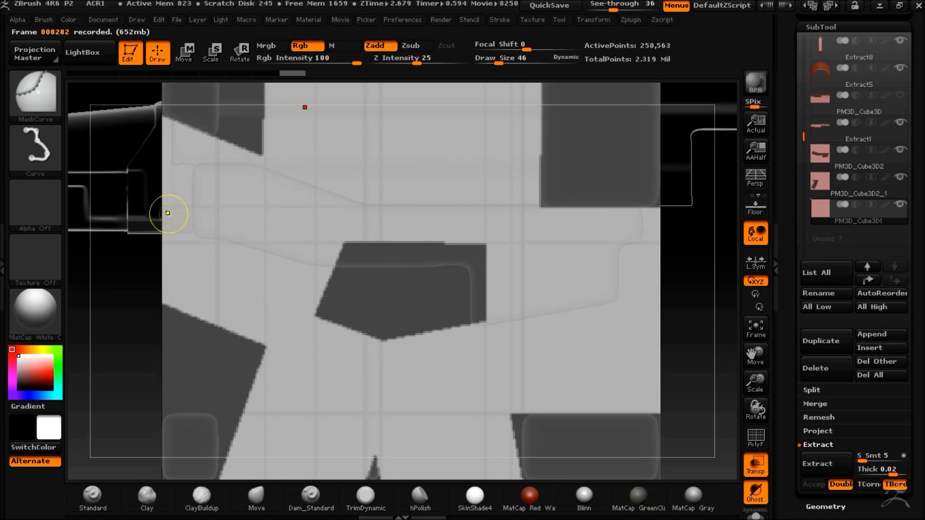
Unmask four small circles with MaskCircle at the corners of the trigger guard's opening and invert the mask
{"action": "left_click", "coordinate": [47, 100], "text": "ctrl"}
{"action": "left_click", "coordinate": [64, 164]}
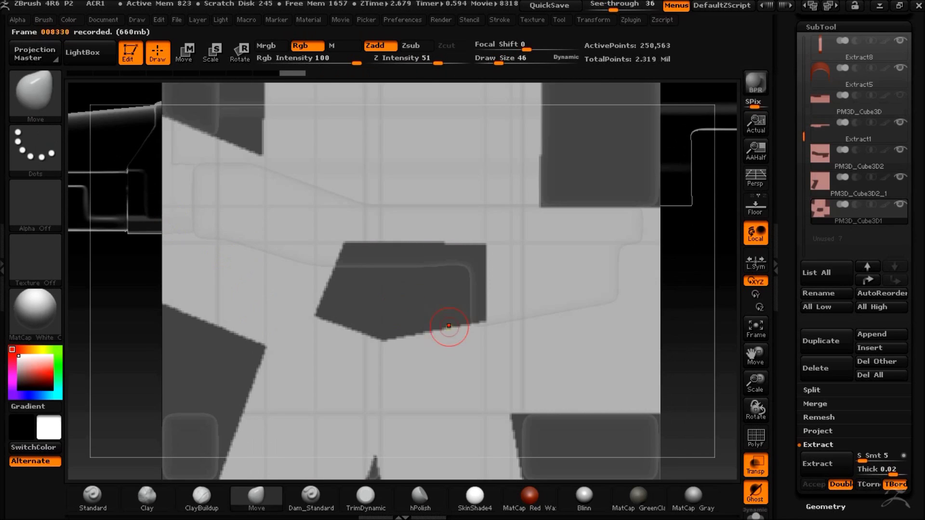
{"action": "left_click_drag", "start_coordinate": [432, 308], "coordinate": [445, 314], "text": "ctrl+alt"}
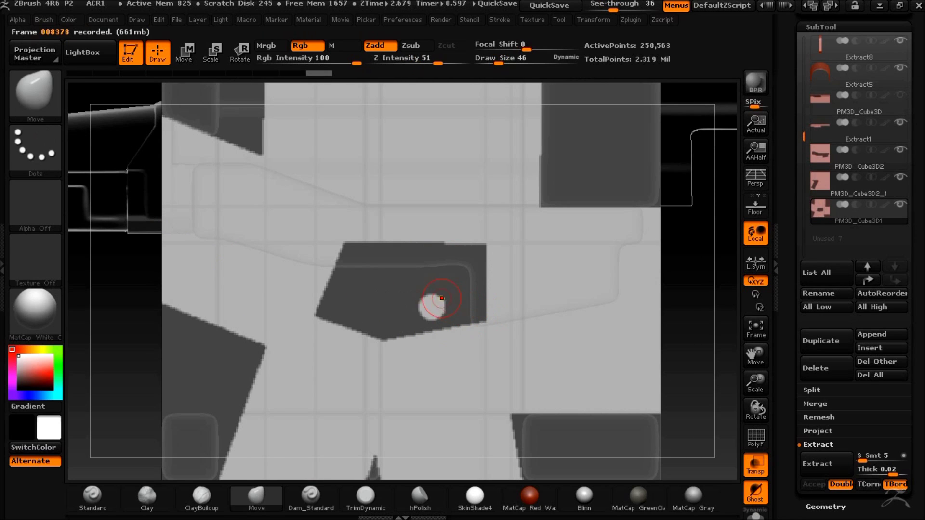
{"action": "left_click_drag", "start_coordinate": [428, 283], "coordinate": [446, 292], "text": "ctrl+alt"}
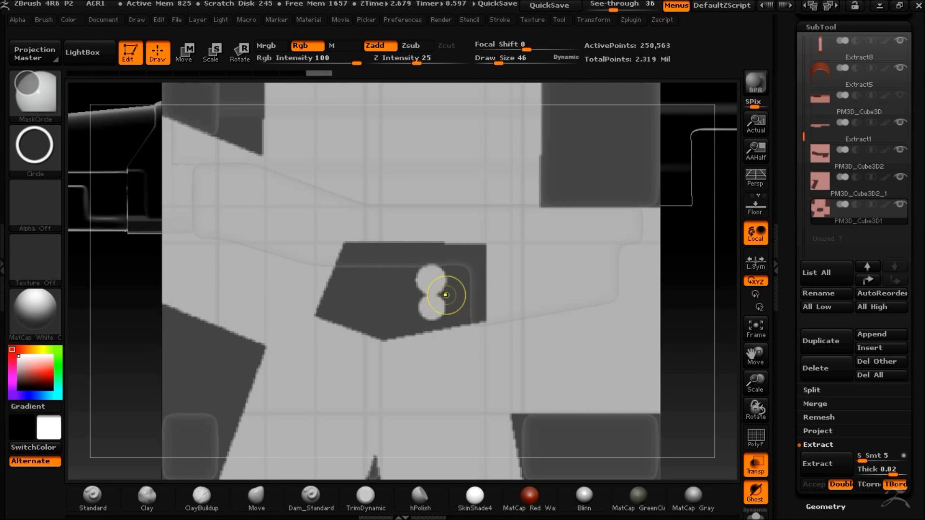
{"action": "left_click_drag", "start_coordinate": [372, 313], "coordinate": [384, 312], "text": "ctrl+alt"}
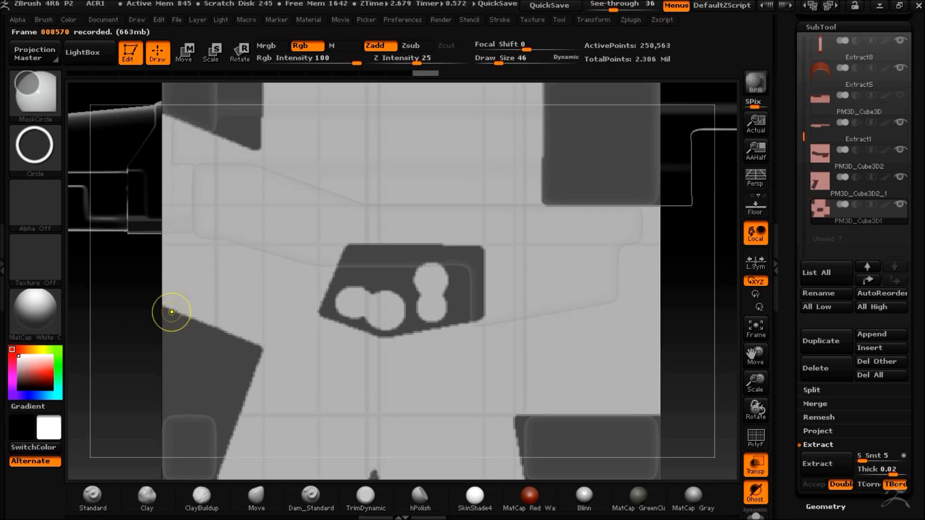
{"action": "left_click", "coordinate": [99, 310], "text": "ctrl"}
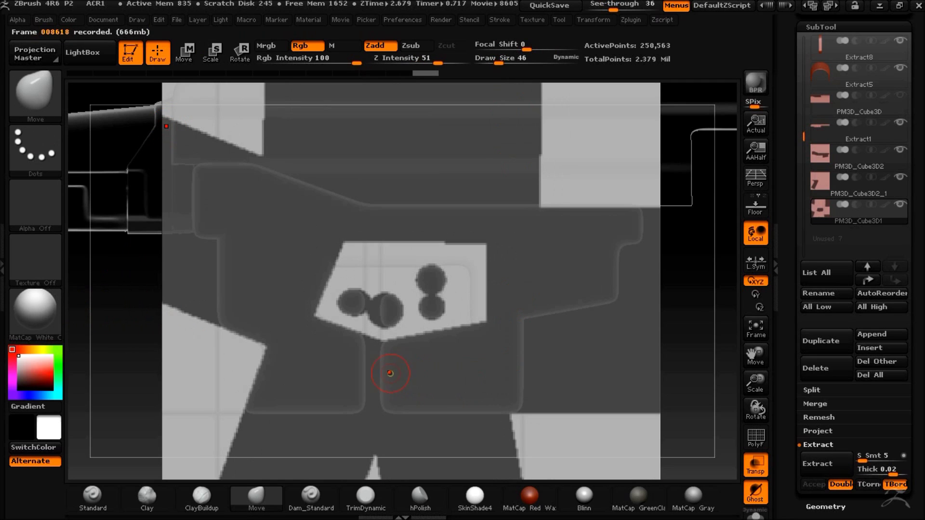
Choose MaskPen, set the Draw Size to 23 and paint strokes joining the four circles around the trigger guard's opening
{"action": "left_click", "coordinate": [37, 97], "text": "ctrl"}
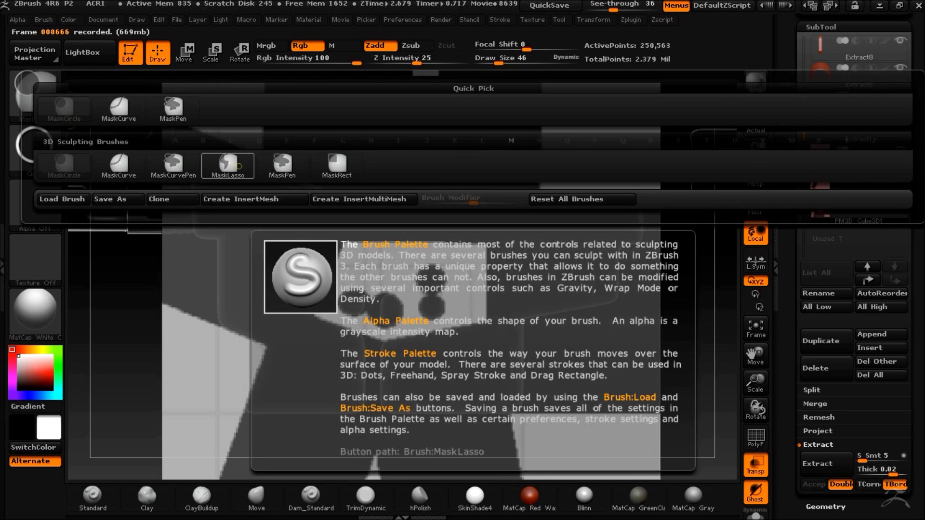
{"action": "left_click", "coordinate": [228, 164]}
{"action": "key", "text": "ctrl+b"}
{"action": "left_click", "coordinate": [261, 169]}
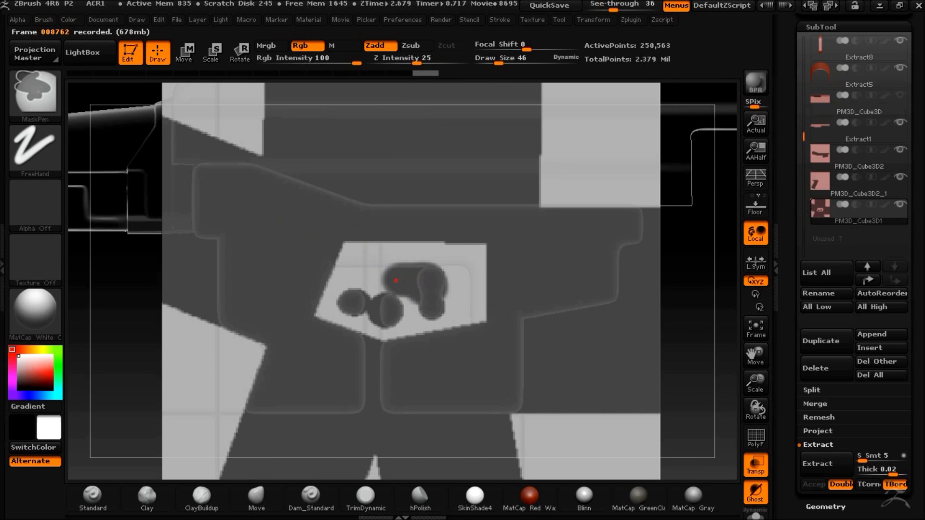
{"action": "left_click_drag", "start_coordinate": [374, 281], "coordinate": [364, 285], "text": "ctrl"}
{"action": "key", "text": "ctrl+z"}
{"action": "left_click", "coordinate": [492, 60]}
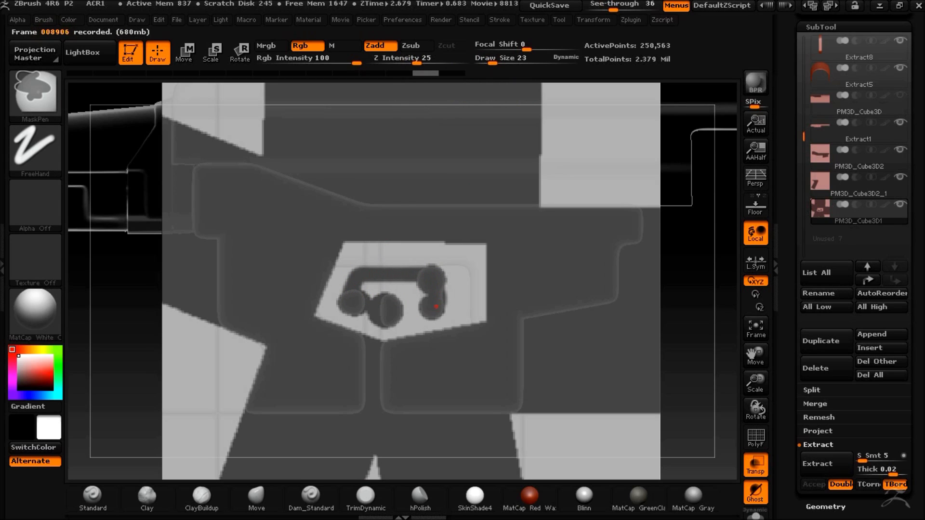
{"action": "key", "text": "ctrl+shift+z"}
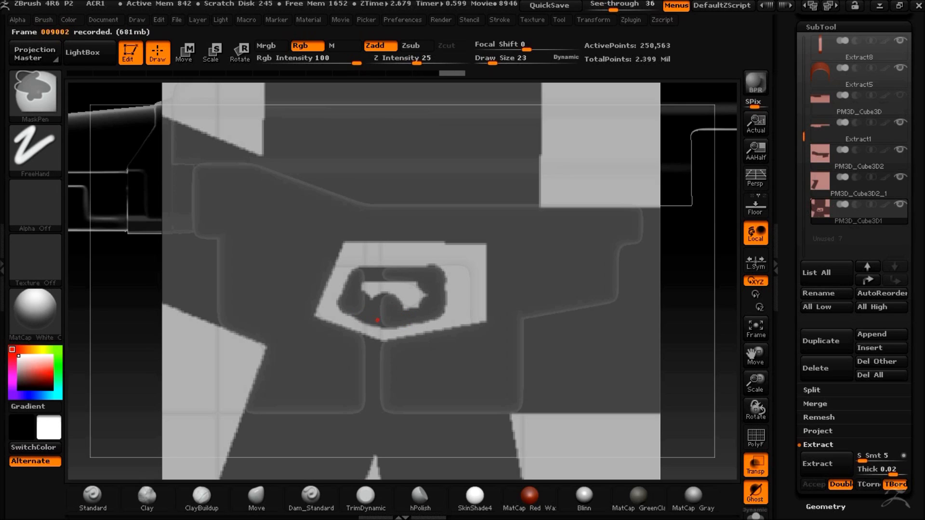
Fill the inside of the trigger guard's opening with MaskPen strokes, even out its edge and invert the mask
{"action": "mouse_move", "coordinate": [411, 297]}
{"action": "left_mouse_down", "text": "ctrl"}
{"action": "mouse_move", "coordinate": [416, 304]}
{"action": "mouse_move", "coordinate": [402, 298]}
{"action": "mouse_move", "coordinate": [411, 294]}
{"action": "left_mouse_up", "text": "ctrl"}
{"action": "key", "text": "ctrl+z"}
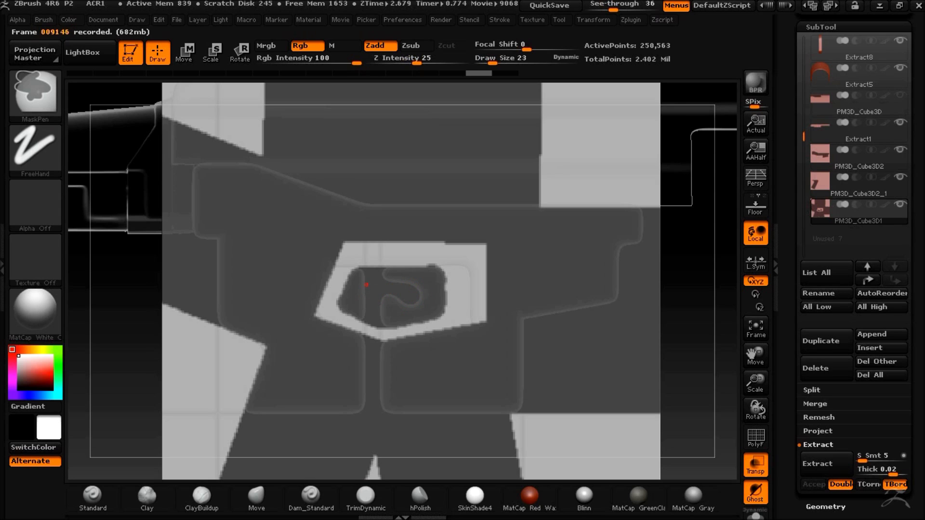
{"action": "key", "text": "ctrl+shift+z"}
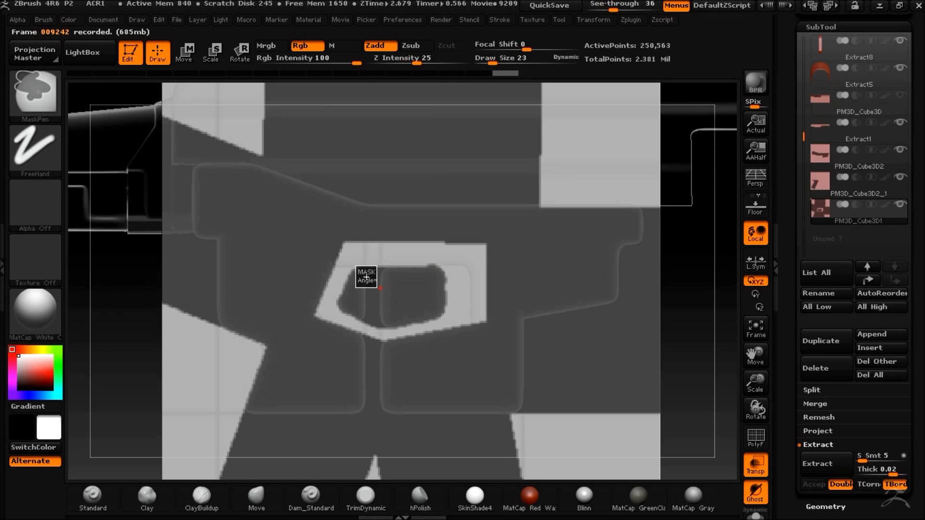
{"action": "left_click_drag", "start_coordinate": [424, 290], "coordinate": [436, 293], "text": "ctrl"}
{"action": "left_click_drag", "start_coordinate": [124, 273], "coordinate": [124, 298], "text": "ctrl"}
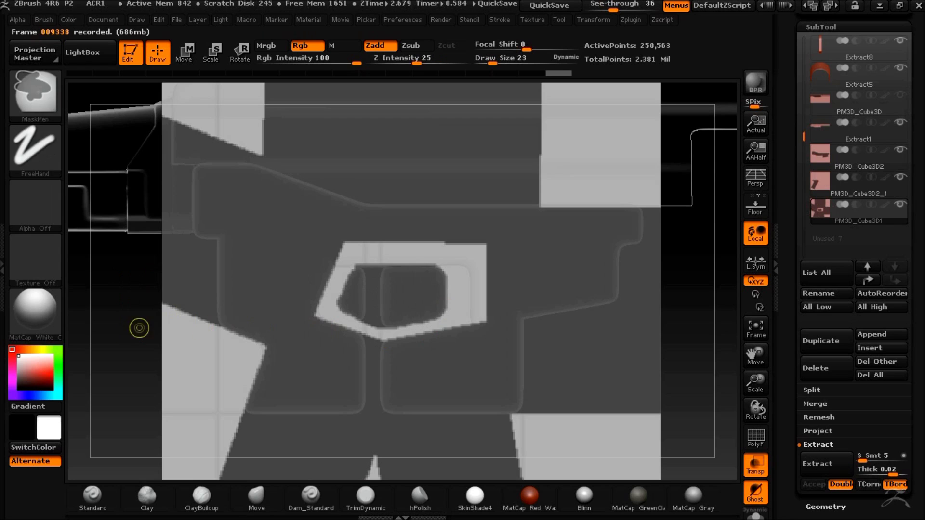
{"action": "left_click", "coordinate": [139, 327], "text": "ctrl"}
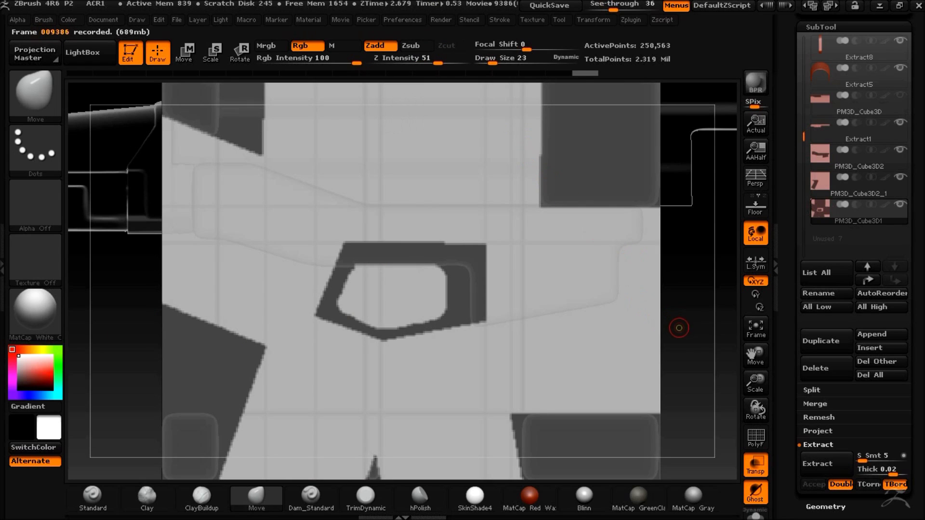
Unmask the leftover dark areas below and beside the trigger guard with rectangular selections
{"action": "mouse_move", "coordinate": [691, 263]}
{"action": "left_mouse_down", "text": "ctrl"}
{"action": "mouse_move", "coordinate": [619, 404]}
{"action": "mouse_move", "coordinate": [510, 459]}
{"action": "mouse_move", "coordinate": [685, 479]}
{"action": "left_mouse_up", "text": "ctrl"}
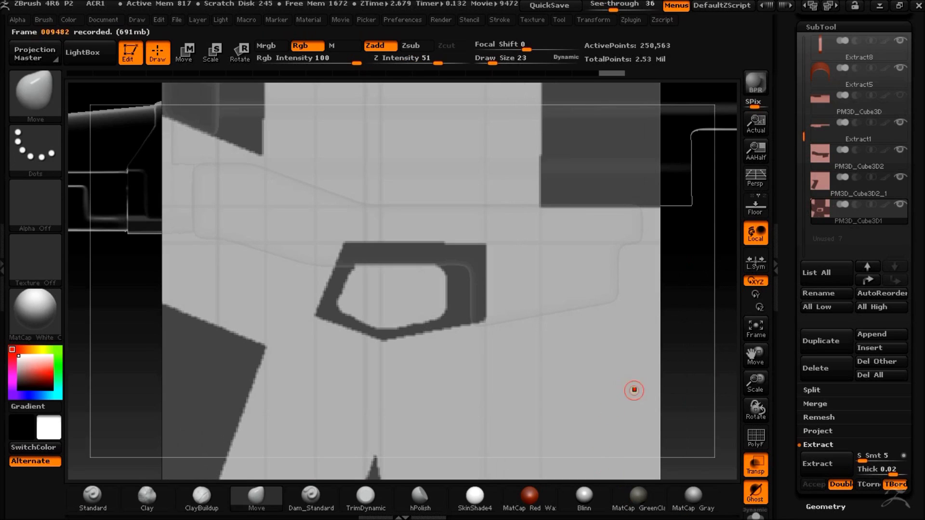
{"action": "mouse_move", "coordinate": [117, 271]}
{"action": "left_mouse_down", "text": "ctrl"}
{"action": "mouse_move", "coordinate": [276, 423]}
{"action": "mouse_move", "coordinate": [288, 480]}
{"action": "left_mouse_up", "text": "ctrl"}
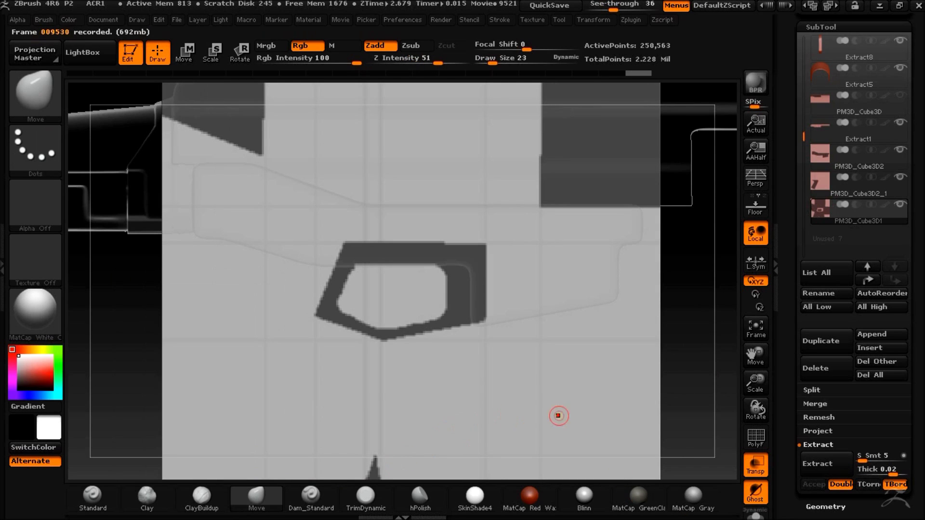
{"action": "left_click_drag", "start_coordinate": [685, 380], "coordinate": [645, 319], "text": "alt"}
{"action": "mouse_move", "coordinate": [234, 375]}
{"action": "left_mouse_down", "text": "ctrl"}
{"action": "mouse_move", "coordinate": [281, 379]}
{"action": "mouse_move", "coordinate": [451, 452]}
{"action": "left_mouse_up", "text": "ctrl"}
Set See-through to 0 and unmask the leftover areas above the trigger guard so only the guard stays masked
{"action": "left_click_drag", "start_coordinate": [612, 10], "coordinate": [589, 9]}
{"action": "left_click_drag", "start_coordinate": [584, 254], "coordinate": [531, 258], "text": "ctrl"}
{"action": "left_click_drag", "start_coordinate": [211, 337], "coordinate": [227, 361], "text": "ctrl"}
{"action": "left_click_drag", "start_coordinate": [260, 138], "coordinate": [341, 228], "text": "ctrl"}
Select the grip subtool PM3D_Cube3D2_1 and unmask the strip along its upper edge
{"action": "left_click", "coordinate": [837, 186]}
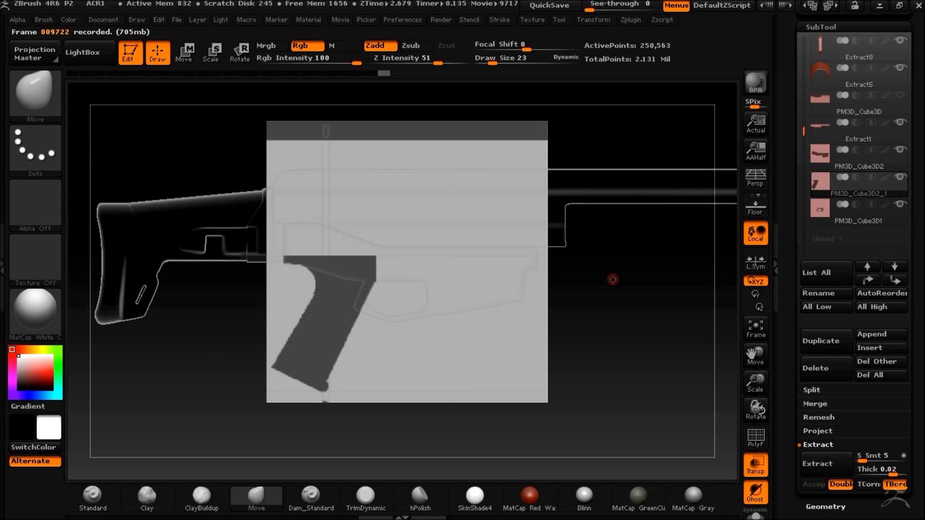
{"action": "left_click_drag", "start_coordinate": [204, 112], "coordinate": [559, 148], "text": "ctrl"}
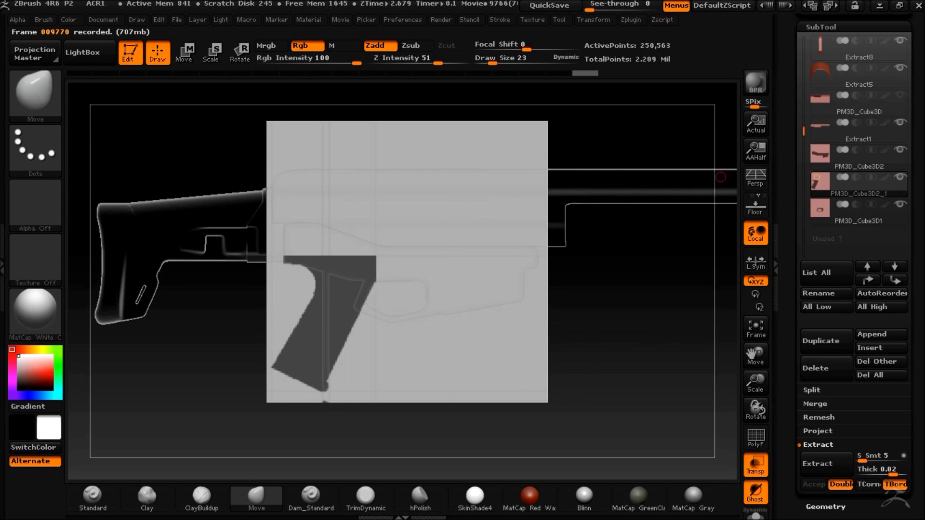
Select PM3D_Cube3D2, examine the masked receiver profile from the front and side, and select the Extract1 shell
{"action": "left_click", "coordinate": [836, 159]}
{"action": "left_click_drag", "start_coordinate": [649, 315], "coordinate": [544, 338]}
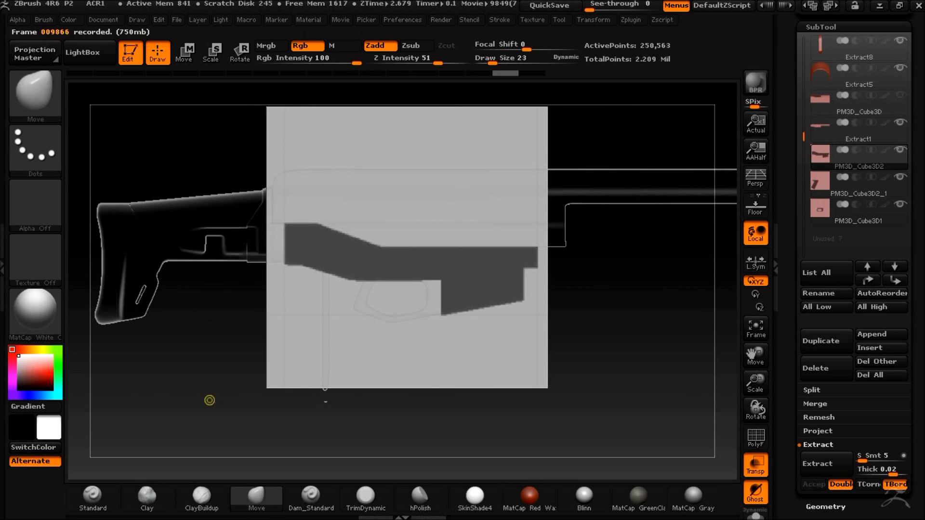
{"action": "left_click_drag", "start_coordinate": [607, 364], "coordinate": [290, 303]}
{"action": "left_click_drag", "start_coordinate": [626, 6], "coordinate": [641, 7]}
{"action": "left_click_drag", "start_coordinate": [360, 239], "coordinate": [201, 239], "text": "alt"}
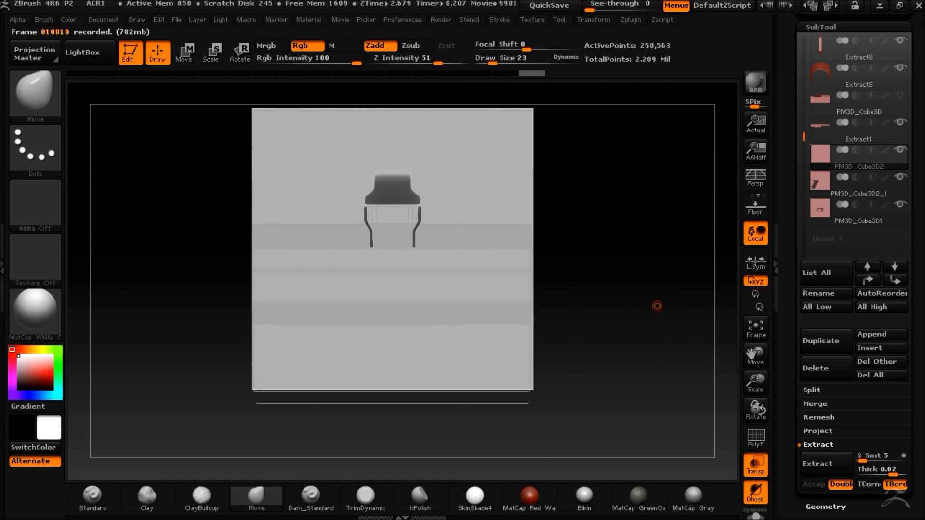
{"action": "left_click_drag", "start_coordinate": [656, 305], "coordinate": [484, 271], "text": "alt"}
{"action": "left_click_drag", "start_coordinate": [190, 221], "coordinate": [297, 230]}
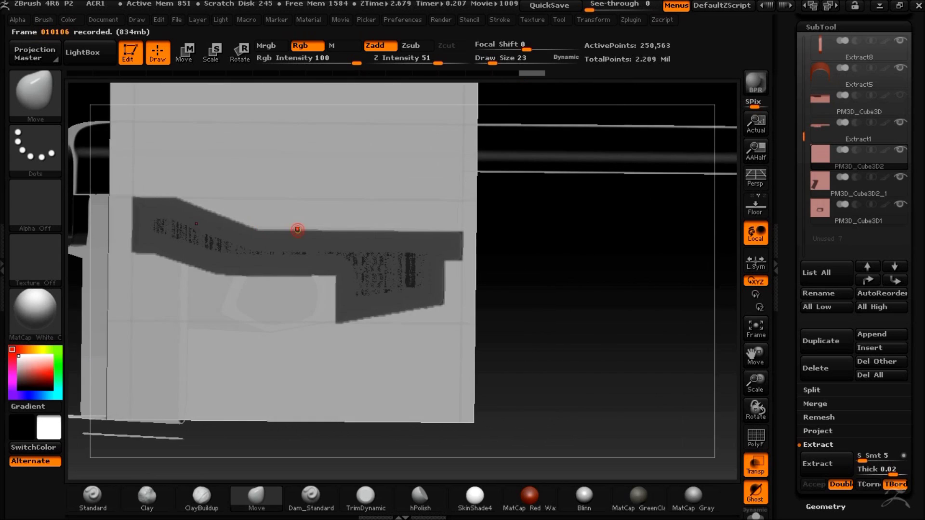
{"action": "left_click_drag", "start_coordinate": [652, 254], "coordinate": [645, 252], "text": "shift"}
{"action": "left_click", "coordinate": [454, 176], "text": "alt"}
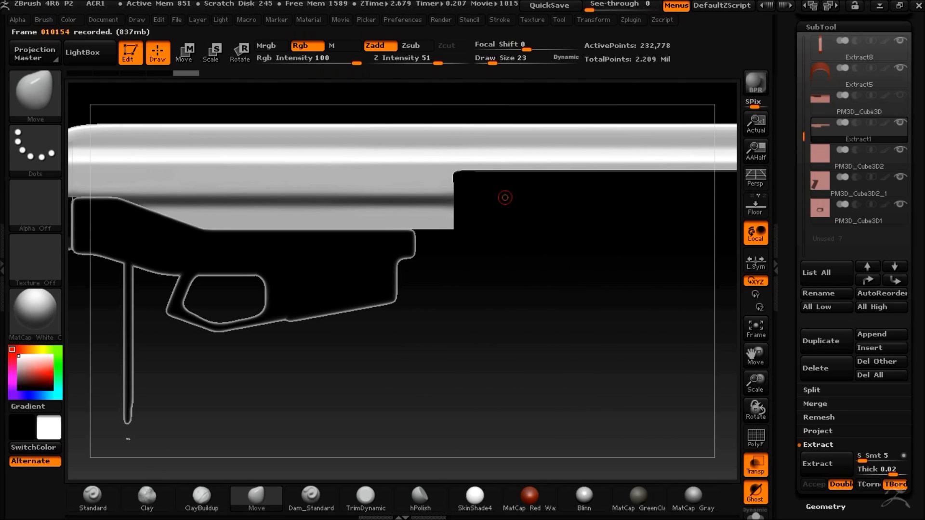
Select PM3D_Cube3D2 and mask a narrow rectangle beneath the shell in front view for the receiver's width
{"action": "left_click", "coordinate": [466, 245], "text": "alt"}
{"action": "mouse_move", "coordinate": [583, 295]}
{"action": "left_mouse_down"}
{"action": "mouse_move", "coordinate": [527, 303]}
{"action": "mouse_move", "coordinate": [185, 289]}
{"action": "left_mouse_up"}
{"action": "key", "text": "space"}
{"action": "left_click_drag", "start_coordinate": [167, 236], "coordinate": [457, 307], "text": "ctrl"}
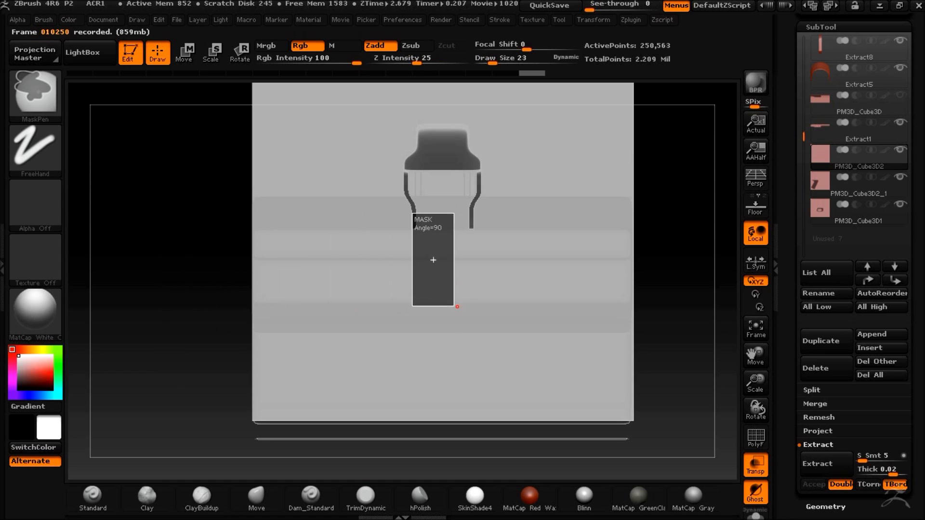
{"action": "left_click_drag", "start_coordinate": [474, 340], "coordinate": [474, 340], "text": "ctrl"}
{"action": "left_click_drag", "start_coordinate": [695, 323], "coordinate": [659, 277], "text": "alt"}
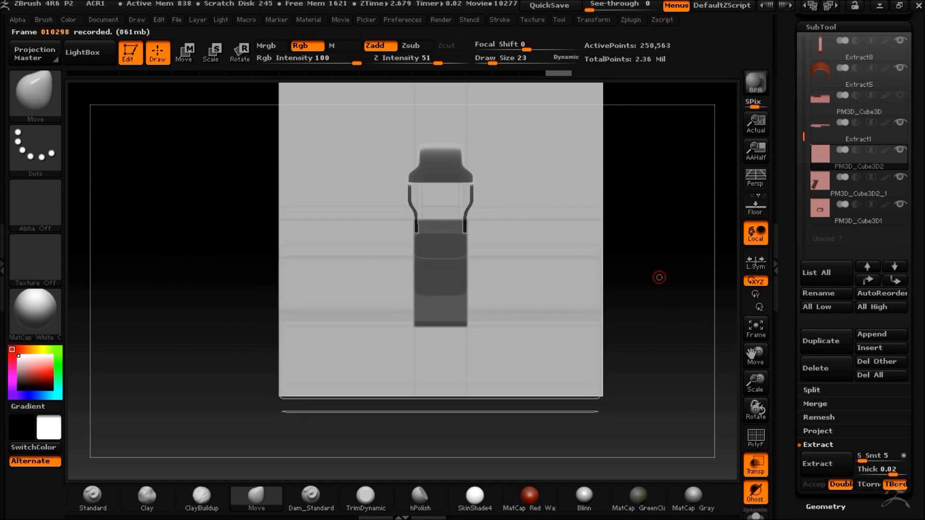
Extend the front-view mask upward with rectangles covering the shell's full width down to the receiver's lower edge
{"action": "left_click_drag", "start_coordinate": [241, 274], "coordinate": [662, 303]}
{"action": "mouse_move", "coordinate": [582, 279]}
{"action": "left_mouse_down", "text": "shift"}
{"action": "mouse_move", "coordinate": [577, 291]}
{"action": "mouse_move", "coordinate": [611, 280]}
{"action": "mouse_move", "coordinate": [535, 280]}
{"action": "mouse_move", "coordinate": [599, 306]}
{"action": "mouse_move", "coordinate": [471, 320]}
{"action": "left_mouse_up", "text": "shift"}
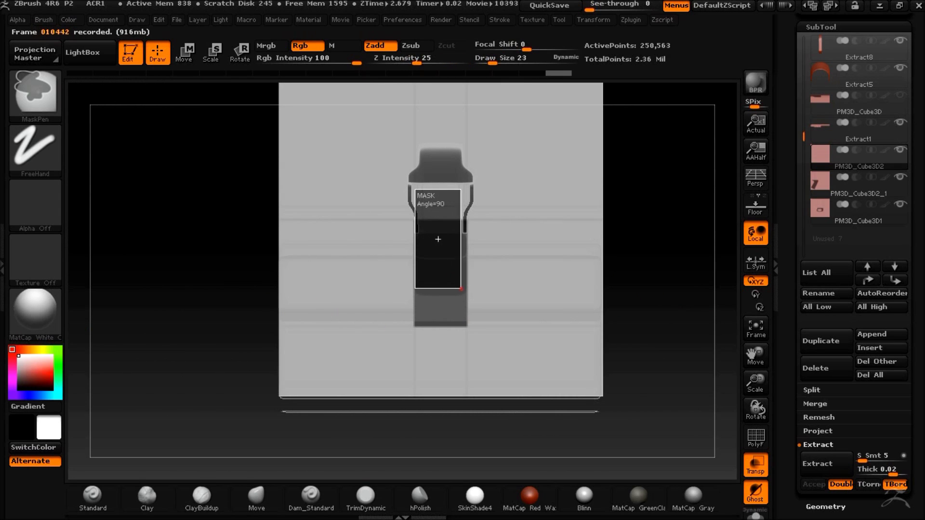
{"action": "left_click_drag", "start_coordinate": [461, 289], "coordinate": [466, 322], "text": "ctrl"}
{"action": "mouse_move", "coordinate": [652, 216]}
{"action": "left_mouse_down"}
{"action": "mouse_move", "coordinate": [661, 247]}
{"action": "mouse_move", "coordinate": [518, 318]}
{"action": "mouse_move", "coordinate": [553, 305]}
{"action": "mouse_move", "coordinate": [516, 299]}
{"action": "mouse_move", "coordinate": [537, 285]}
{"action": "mouse_move", "coordinate": [623, 284]}
{"action": "mouse_move", "coordinate": [653, 234]}
{"action": "mouse_move", "coordinate": [666, 318]}
{"action": "left_mouse_up"}
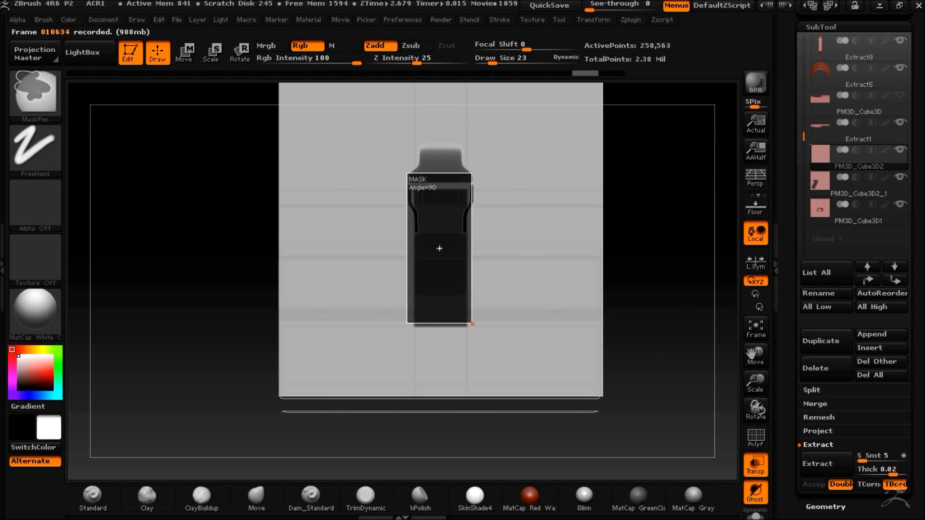
{"action": "left_click_drag", "start_coordinate": [463, 316], "coordinate": [468, 324], "text": "ctrl"}
Hide subtools PM3D_Cube3D2_1 and PM3D_Cube3D1 and touch up the receiver mask along its edges from the rear
{"action": "left_click", "coordinate": [900, 177]}
{"action": "left_click", "coordinate": [900, 204]}
{"action": "mouse_move", "coordinate": [676, 250]}
{"action": "left_mouse_down"}
{"action": "mouse_move", "coordinate": [619, 239]}
{"action": "mouse_move", "coordinate": [618, 269]}
{"action": "mouse_move", "coordinate": [650, 270]}
{"action": "mouse_move", "coordinate": [640, 270]}
{"action": "mouse_move", "coordinate": [665, 342]}
{"action": "mouse_move", "coordinate": [416, 299]}
{"action": "mouse_move", "coordinate": [448, 314]}
{"action": "left_mouse_up"}
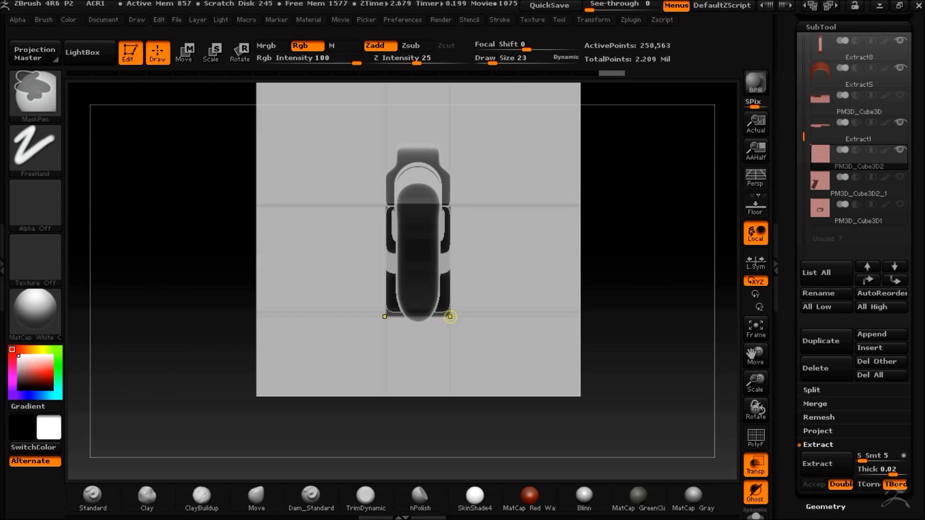
{"action": "mouse_move", "coordinate": [671, 262]}
{"action": "left_mouse_down"}
{"action": "mouse_move", "coordinate": [638, 268]}
{"action": "mouse_move", "coordinate": [644, 252]}
{"action": "mouse_move", "coordinate": [665, 241]}
{"action": "mouse_move", "coordinate": [660, 270]}
{"action": "left_mouse_up"}
{"action": "left_click_drag", "start_coordinate": [651, 228], "coordinate": [525, 335], "text": "ctrl"}
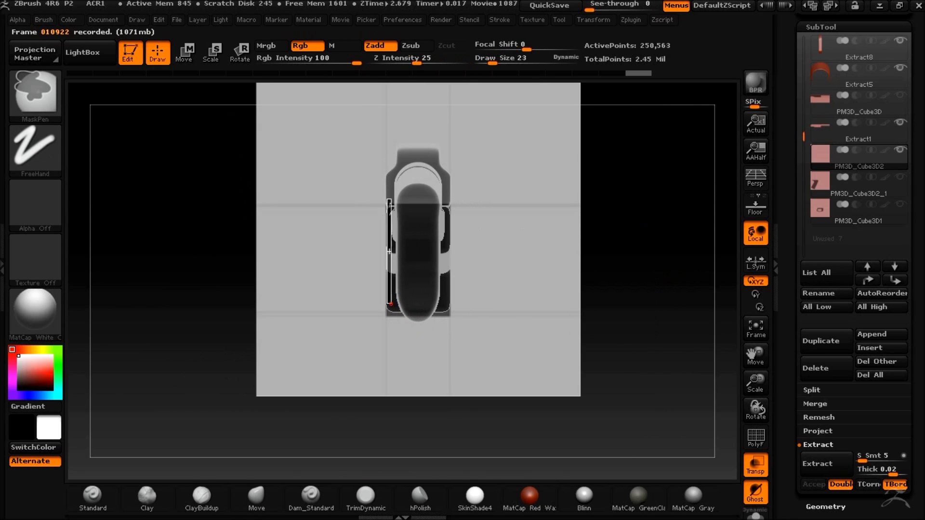
{"action": "left_click_drag", "start_coordinate": [451, 323], "coordinate": [451, 324], "text": "ctrl"}
Turn off ShadowBox on PM3D_Cube3D2 to convert the masked profile into the receiver mesh
{"action": "mouse_move", "coordinate": [679, 233]}
{"action": "left_mouse_down"}
{"action": "mouse_move", "coordinate": [655, 244]}
{"action": "mouse_move", "coordinate": [665, 231]}
{"action": "mouse_move", "coordinate": [653, 189]}
{"action": "mouse_move", "coordinate": [570, 244]}
{"action": "mouse_move", "coordinate": [626, 246]}
{"action": "mouse_move", "coordinate": [622, 232]}
{"action": "mouse_move", "coordinate": [607, 250]}
{"action": "left_mouse_up"}
{"action": "left_click", "coordinate": [826, 505]}
{"action": "left_click", "coordinate": [825, 216]}
{"action": "left_click_drag", "start_coordinate": [661, 282], "coordinate": [618, 303]}
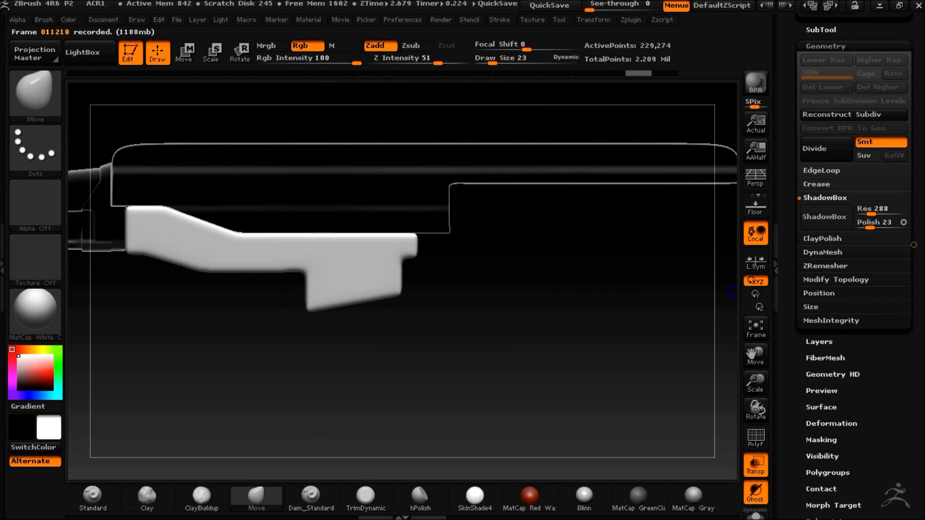
Select the grip subtool PM3D_Cube3D2_1, unmask the leftover area below the grip and set See-through to 35
{"action": "left_click", "coordinate": [821, 30]}
{"action": "left_click", "coordinate": [887, 193]}
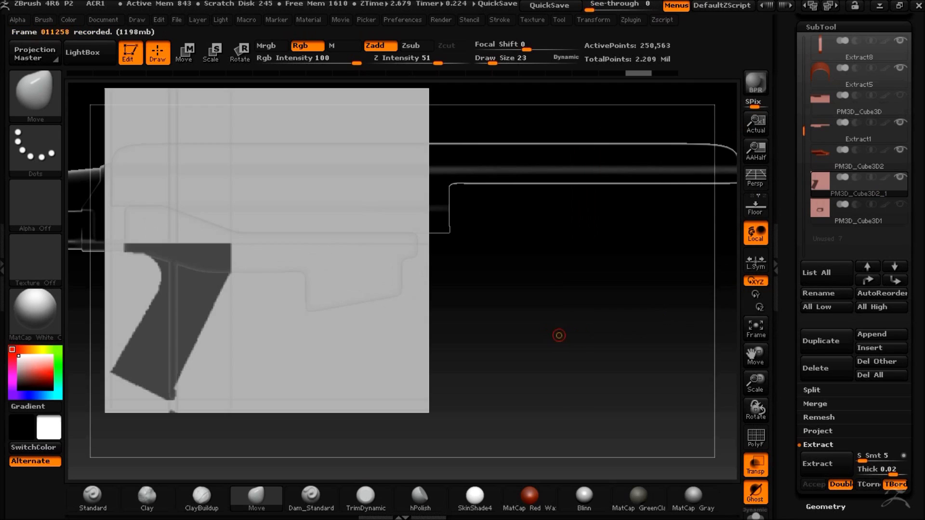
{"action": "left_click_drag", "start_coordinate": [169, 420], "coordinate": [240, 440], "text": "ctrl+alt"}
{"action": "left_click", "coordinate": [621, 3]}
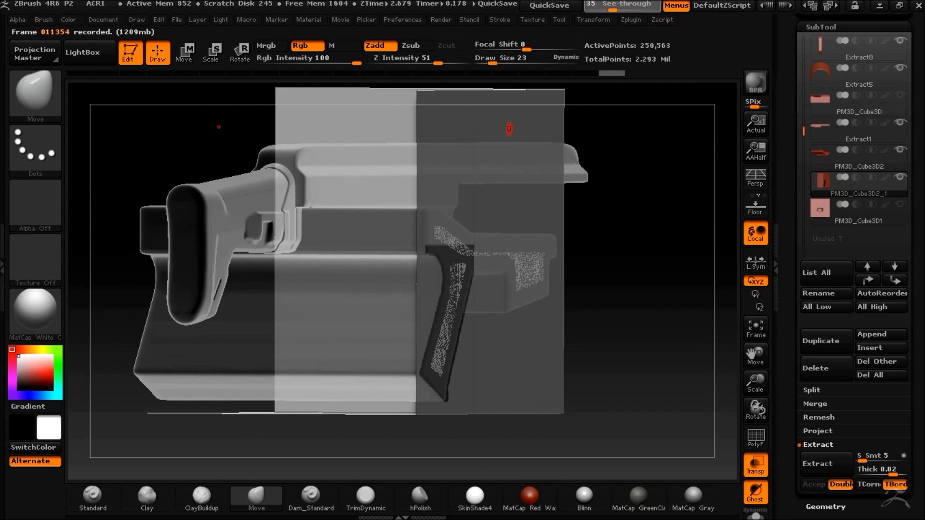
{"action": "left_click_drag", "start_coordinate": [649, 175], "coordinate": [650, 81], "text": "shift"}
With See-through at 0, mask the grip's width from the rear and convert its ShadowBox into a mesh
{"action": "left_click_drag", "start_coordinate": [635, 3], "coordinate": [587, 4]}
{"action": "mouse_move", "coordinate": [638, 202]}
{"action": "left_mouse_down", "text": "ctrl"}
{"action": "mouse_move", "coordinate": [661, 335]}
{"action": "mouse_move", "coordinate": [420, 387]}
{"action": "mouse_move", "coordinate": [428, 408]}
{"action": "mouse_move", "coordinate": [428, 391]}
{"action": "left_mouse_up", "text": "ctrl"}
{"action": "mouse_move", "coordinate": [667, 294]}
{"action": "left_mouse_down"}
{"action": "mouse_move", "coordinate": [634, 299]}
{"action": "mouse_move", "coordinate": [640, 264]}
{"action": "mouse_move", "coordinate": [605, 287]}
{"action": "left_mouse_up"}
{"action": "left_click", "coordinate": [825, 507]}
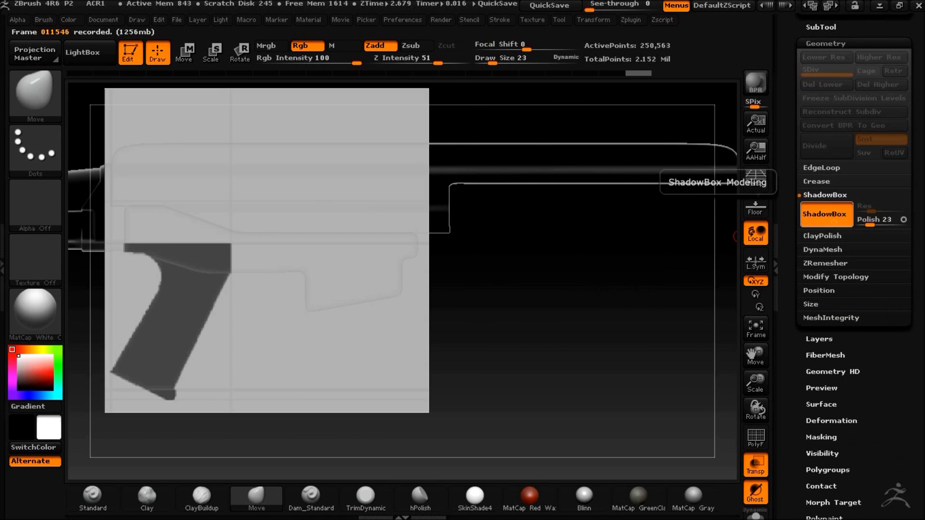
{"action": "left_click", "coordinate": [825, 215]}
Select the trigger guard subtool PM3D_Cube3D1 and convert its ShadowBox into a mesh
{"action": "left_click", "coordinate": [821, 27]}
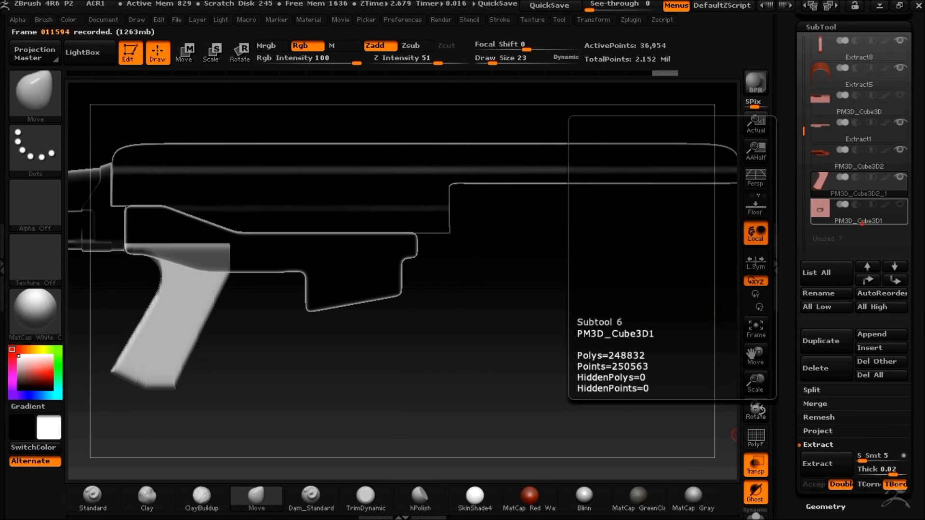
{"action": "left_click", "coordinate": [849, 213]}
{"action": "left_click_drag", "start_coordinate": [590, 5], "coordinate": [652, 4]}
{"action": "left_click", "coordinate": [825, 506]}
{"action": "left_click", "coordinate": [824, 214]}
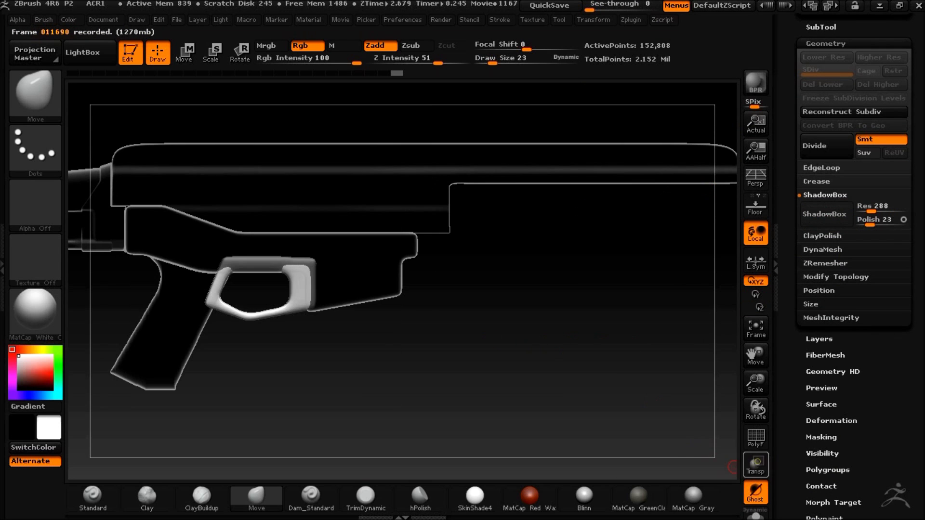
{"action": "mouse_move", "coordinate": [562, 374]}
{"action": "left_mouse_down"}
{"action": "mouse_move", "coordinate": [535, 380]}
{"action": "mouse_move", "coordinate": [586, 380]}
{"action": "mouse_move", "coordinate": [624, 358]}
{"action": "left_mouse_up"}
Narrow the trigger guard by setting its X Size to 0.1477
{"action": "left_click", "coordinate": [811, 305]}
{"action": "left_click_drag", "start_coordinate": [832, 316], "coordinate": [859, 306]}
{"action": "key", "text": "ctrl+z"}
{"action": "left_click_drag", "start_coordinate": [669, 359], "coordinate": [529, 355]}
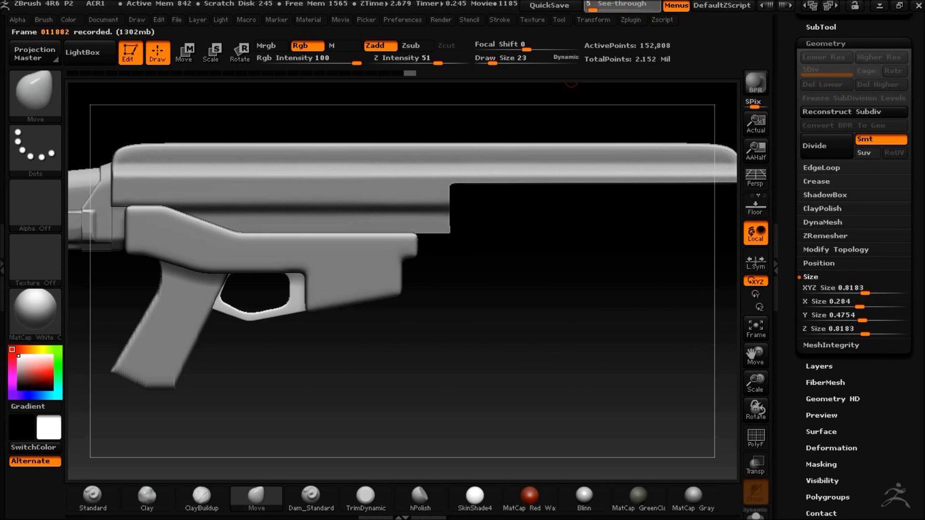
{"action": "left_click_drag", "start_coordinate": [551, 293], "coordinate": [706, 250]}
{"action": "left_click_drag", "start_coordinate": [860, 306], "coordinate": [856, 309]}
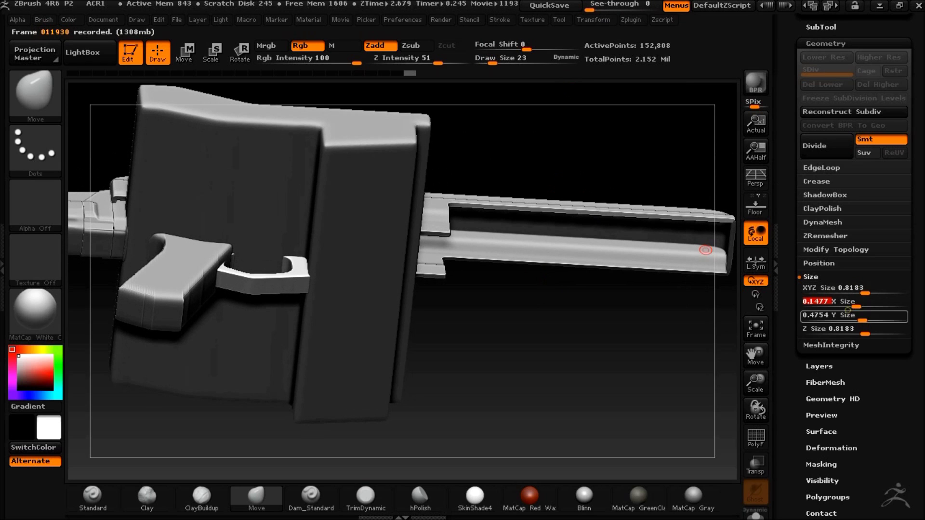
Select the receiver PM3D_Cube3D2 and try narrowing it with an X Size of 0.4123
{"action": "left_click", "coordinate": [377, 234], "text": "alt"}
{"action": "left_click_drag", "start_coordinate": [554, 337], "coordinate": [537, 394]}
{"action": "left_click_drag", "start_coordinate": [639, 344], "coordinate": [568, 346]}
{"action": "left_click_drag", "start_coordinate": [872, 305], "coordinate": [862, 305]}
{"action": "left_click_drag", "start_coordinate": [467, 296], "coordinate": [518, 301]}
{"action": "left_click_drag", "start_coordinate": [476, 341], "coordinate": [516, 364], "text": "alt"}
Show the trigger guard PM3D_Cube3D1 and compare the parts with the reference, returning See-through to 0
{"action": "left_click_drag", "start_coordinate": [591, 9], "coordinate": [639, 8]}
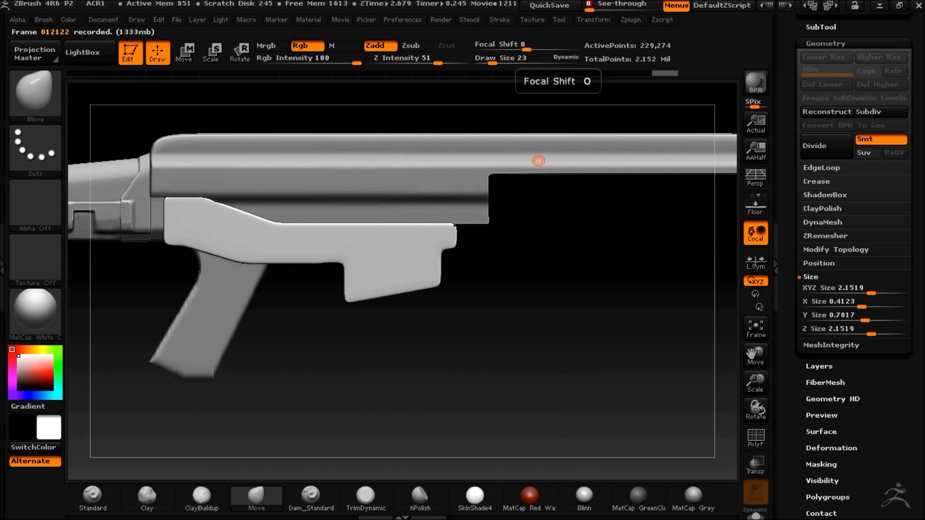
{"action": "left_click", "coordinate": [821, 27]}
{"action": "left_click", "coordinate": [900, 204]}
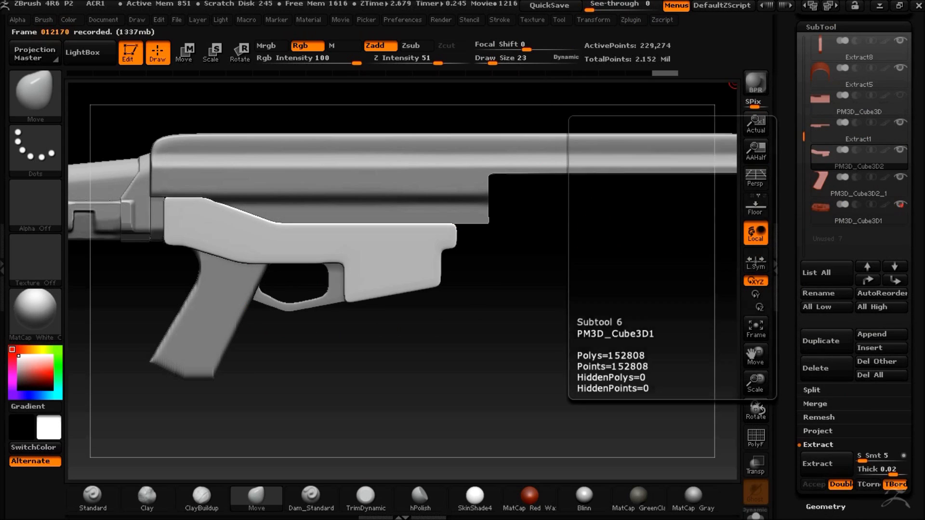
{"action": "left_click_drag", "start_coordinate": [447, 322], "coordinate": [505, 330]}
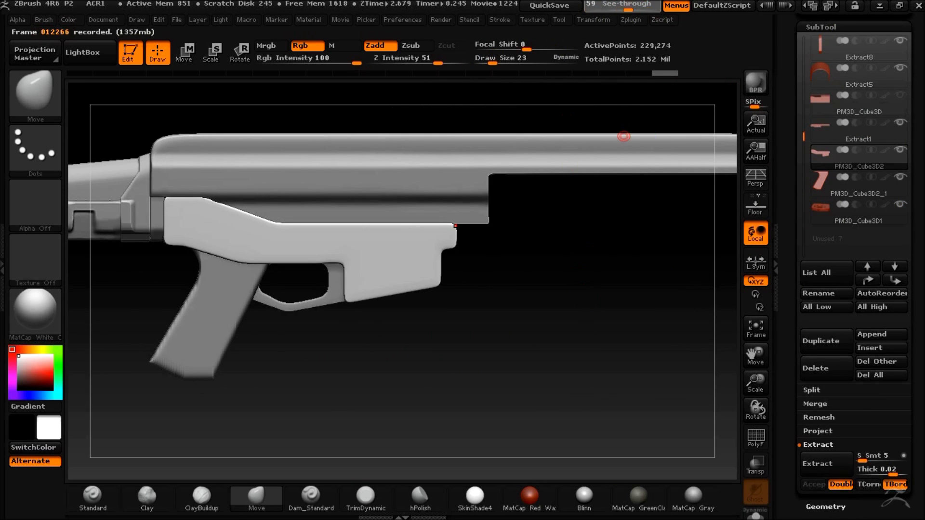
{"action": "left_click_drag", "start_coordinate": [597, 6], "coordinate": [587, 6]}
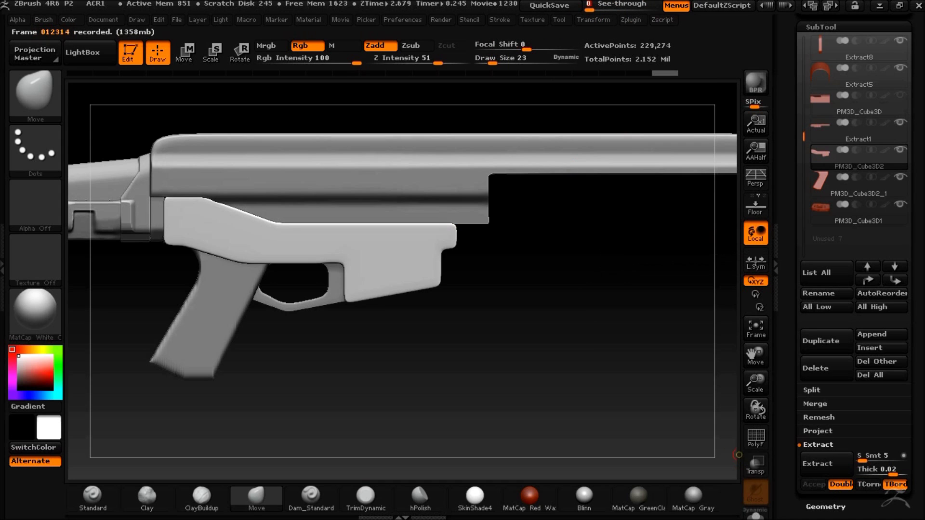
Remove one half of the receiver with Delete By Symmetry and move the remaining half inward
{"action": "mouse_move", "coordinate": [532, 367]}
{"action": "left_mouse_down", "text": "alt"}
{"action": "mouse_move", "coordinate": [564, 351]}
{"action": "mouse_move", "coordinate": [573, 305]}
{"action": "mouse_move", "coordinate": [434, 291]}
{"action": "mouse_move", "coordinate": [590, 277]}
{"action": "mouse_move", "coordinate": [613, 318]}
{"action": "mouse_move", "coordinate": [613, 217]}
{"action": "mouse_move", "coordinate": [611, 342]}
{"action": "mouse_move", "coordinate": [572, 377]}
{"action": "mouse_move", "coordinate": [572, 400]}
{"action": "mouse_move", "coordinate": [585, 395]}
{"action": "mouse_move", "coordinate": [603, 419]}
{"action": "left_mouse_up", "text": "alt"}
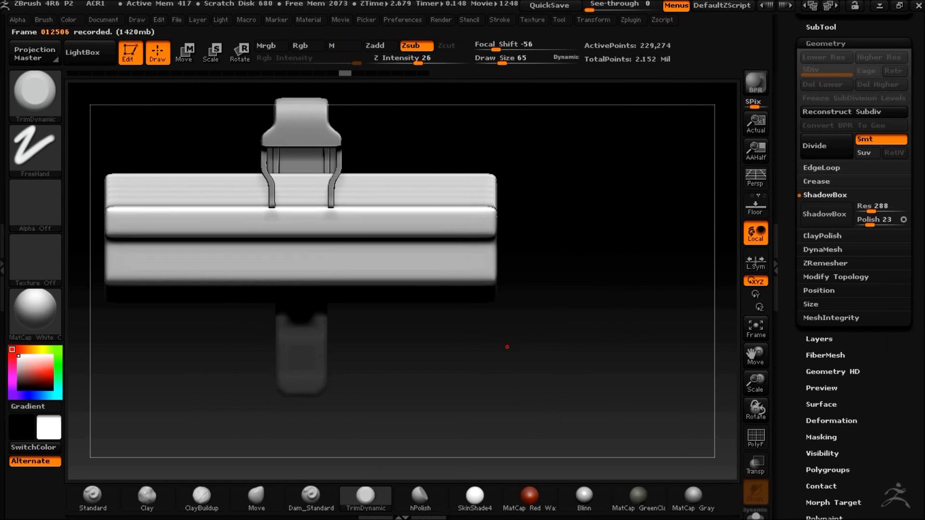
{"action": "left_click", "coordinate": [835, 276]}
{"action": "left_click", "coordinate": [848, 371]}
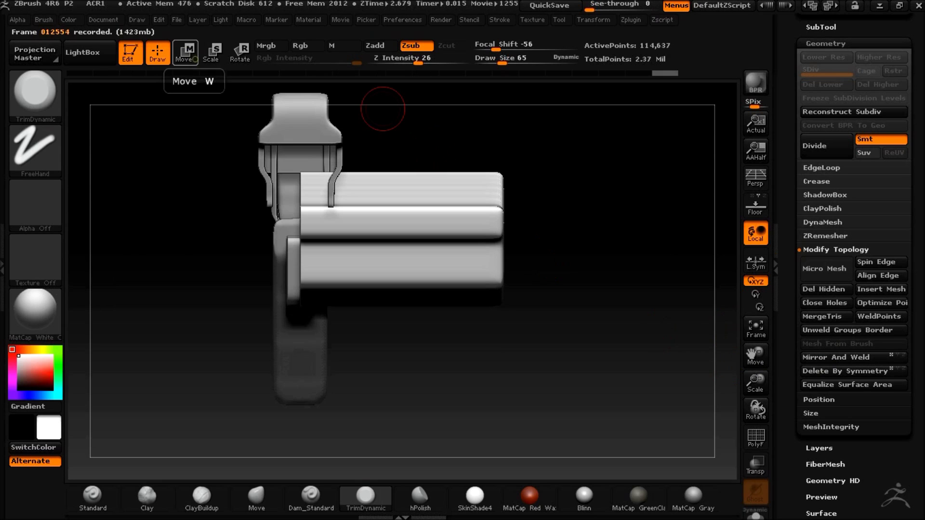
{"action": "left_click", "coordinate": [195, 59]}
{"action": "mouse_move", "coordinate": [440, 250]}
{"action": "left_mouse_down", "text": "shift"}
{"action": "mouse_move", "coordinate": [547, 250]}
{"action": "mouse_move", "coordinate": [328, 254]}
{"action": "left_mouse_up", "text": "shift"}
Trim the half past the centre with Delete By Symmetry and rebuild the narrower receiver with Mirror And Weld
{"action": "left_click", "coordinate": [848, 371]}
{"action": "left_click", "coordinate": [822, 360]}
{"action": "left_click_drag", "start_coordinate": [608, 331], "coordinate": [590, 308]}
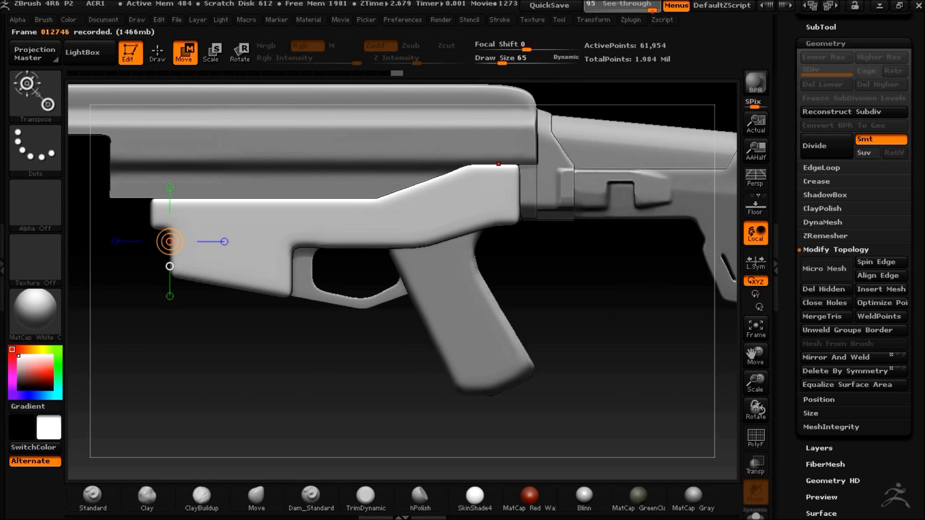
Return to Draw mode on the receiver's side view and choose the MaskCurve brush for masking
{"action": "left_click_drag", "start_coordinate": [585, 313], "coordinate": [57, 367]}
{"action": "left_click_drag", "start_coordinate": [565, 358], "coordinate": [465, 413], "text": "alt"}
{"action": "left_click_drag", "start_coordinate": [594, 352], "coordinate": [553, 421], "text": "alt"}
{"action": "left_click", "coordinate": [186, 54]}
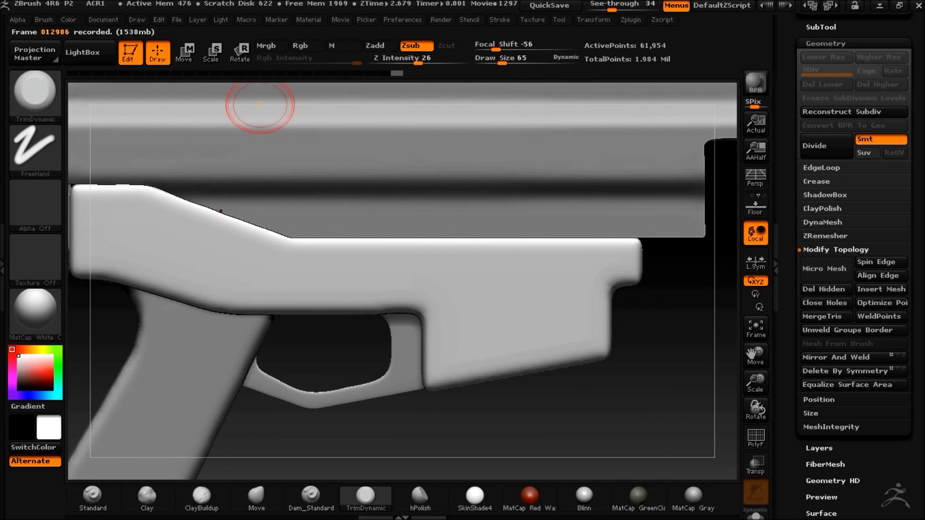
{"action": "key", "text": "ctrl+b"}
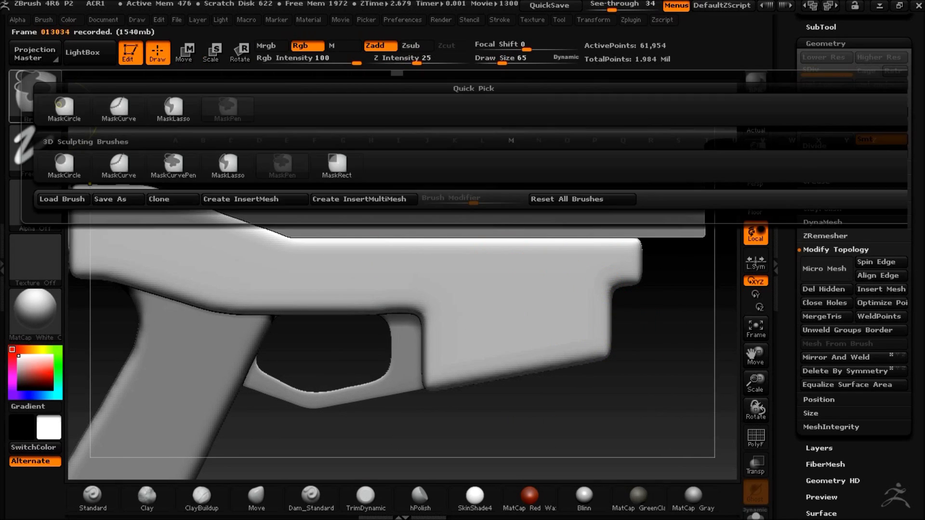
{"action": "left_click", "coordinate": [130, 162], "text": "ctrl"}
Subdivide the receiver once, delete its lower subdivision level, and switch off the DynaMesh Project option
{"action": "left_click_drag", "start_coordinate": [634, 332], "coordinate": [384, 380], "text": "ctrl"}
{"action": "key", "text": "ctrl+z"}
{"action": "key", "text": "ctrl+d"}
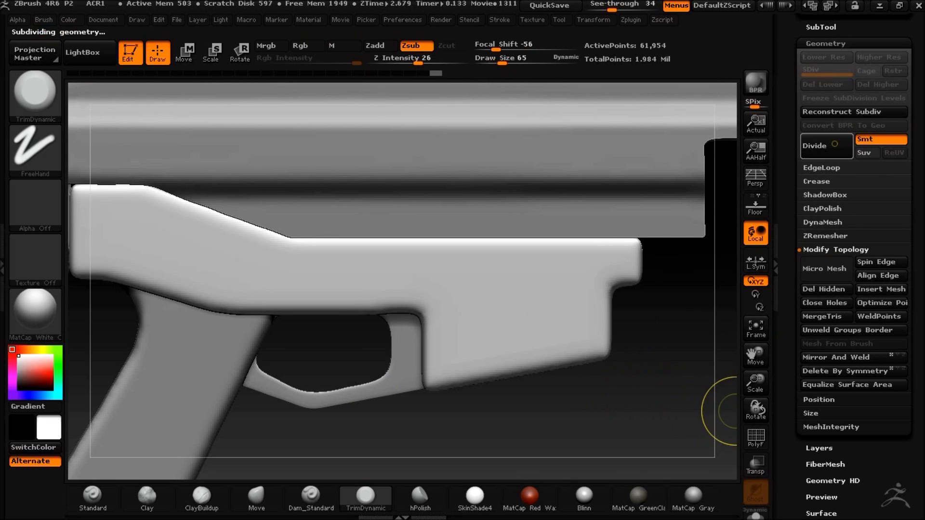
{"action": "mouse_move", "coordinate": [644, 335]}
{"action": "left_mouse_down", "text": "ctrl"}
{"action": "mouse_move", "coordinate": [502, 336]}
{"action": "mouse_move", "coordinate": [392, 374]}
{"action": "left_mouse_up", "text": "ctrl"}
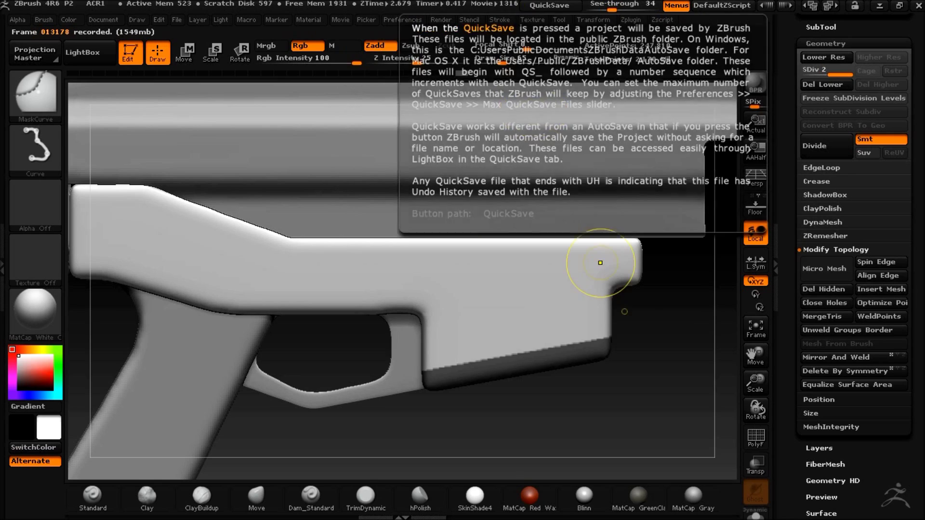
{"action": "key", "text": "ctrl+z"}
{"action": "left_click", "coordinate": [822, 84]}
{"action": "left_click", "coordinate": [822, 222]}
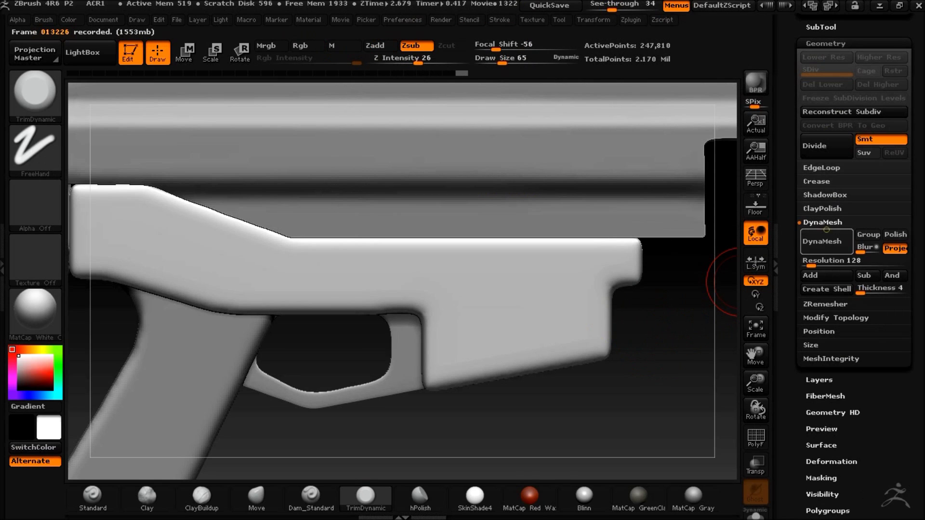
{"action": "left_click", "coordinate": [894, 235]}
Try DynaMesh on the receiver at resolution 384, check the wireframe, and set the resolution to 640
{"action": "left_click", "coordinate": [829, 261]}
{"action": "type", "text": "384"}
{"action": "left_click", "coordinate": [828, 242]}
{"action": "left_click", "coordinate": [755, 435]}
{"action": "left_click", "coordinate": [756, 436]}
{"action": "type", "text": "640"}
{"action": "key", "text": "Return"}
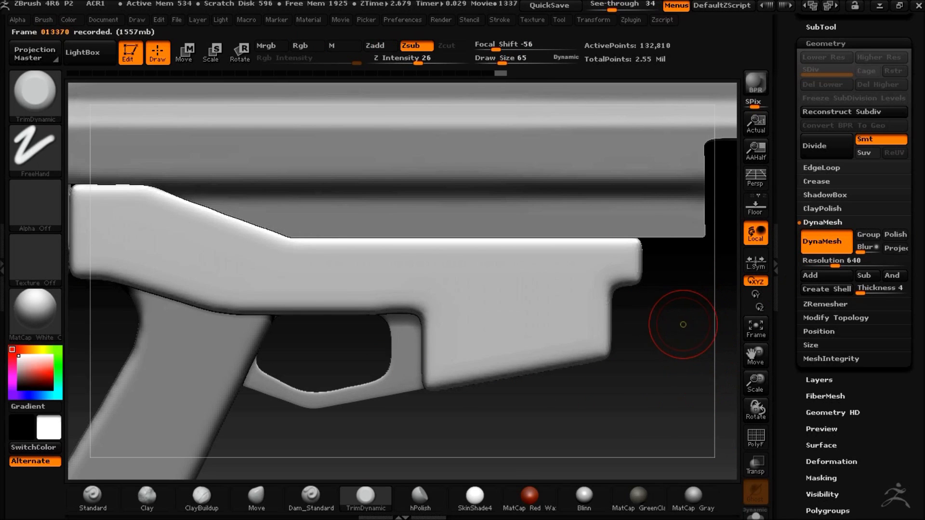
Undo the last remesh and apply DynaMesh to the receiver at resolution 568
{"action": "key", "text": "ctrl+z"}
{"action": "key", "text": "ctrl+z"}
{"action": "key", "text": "ctrl+z"}
{"action": "left_click", "coordinate": [829, 260]}
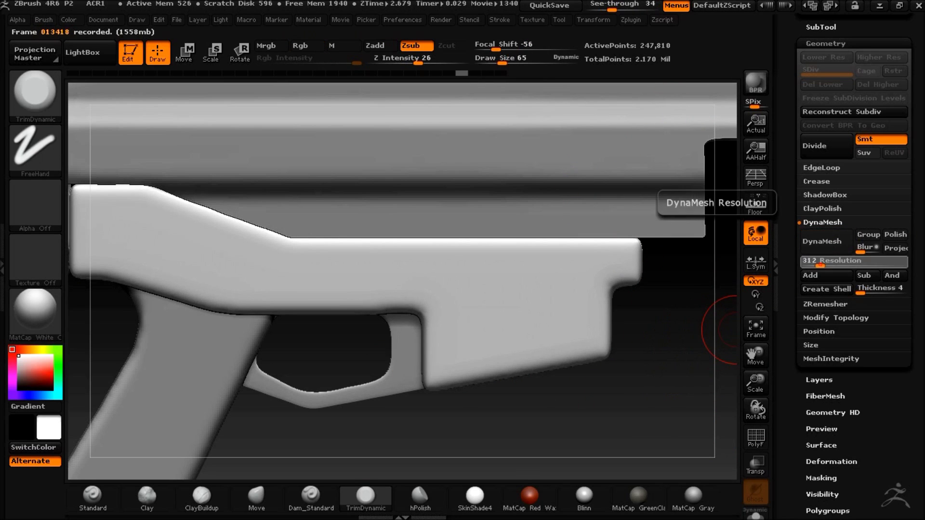
{"action": "left_click", "coordinate": [826, 241]}
Mask the sloped strip along the magazine well's lower edge with a curve mask and invert the mask
{"action": "mouse_move", "coordinate": [683, 331]}
{"action": "left_mouse_down", "text": "ctrl+shift"}
{"action": "mouse_move", "coordinate": [512, 382]}
{"action": "mouse_move", "coordinate": [382, 392]}
{"action": "left_mouse_up", "text": "ctrl+shift"}
{"action": "key", "text": "ctrl+z"}
{"action": "key", "text": "ctrl"}
{"action": "left_click_drag", "start_coordinate": [640, 334], "coordinate": [371, 389], "text": "ctrl+shift"}
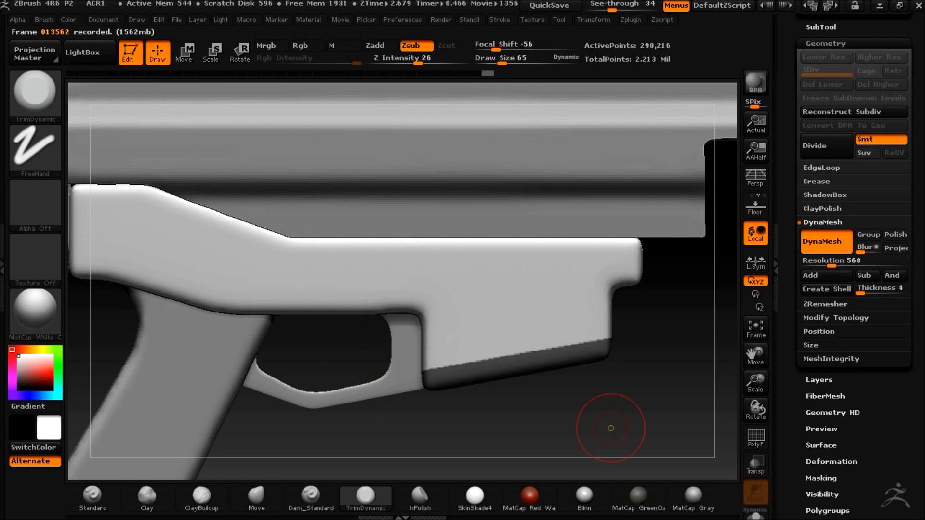
{"action": "left_click", "coordinate": [615, 421], "text": "ctrl"}
Place a vertical transpose line on the unmasked lower strip and move the strip slightly downward
{"action": "mouse_move", "coordinate": [615, 420]}
{"action": "left_mouse_down"}
{"action": "mouse_move", "coordinate": [559, 423]}
{"action": "mouse_move", "coordinate": [511, 411]}
{"action": "mouse_move", "coordinate": [488, 298]}
{"action": "mouse_move", "coordinate": [532, 295]}
{"action": "left_mouse_up"}
{"action": "left_click", "coordinate": [213, 53]}
{"action": "left_click_drag", "start_coordinate": [393, 346], "coordinate": [392, 425], "text": "shift"}
{"action": "left_click", "coordinate": [188, 55]}
{"action": "left_click_drag", "start_coordinate": [391, 376], "coordinate": [390, 386]}
Scale the unmasked strip outward into a flared lip around the magazine well and clear the mask
{"action": "left_click_drag", "start_coordinate": [542, 337], "coordinate": [627, 331]}
{"action": "left_click_drag", "start_coordinate": [475, 364], "coordinate": [634, 364], "text": "shift"}
{"action": "left_click_drag", "start_coordinate": [552, 364], "coordinate": [572, 364]}
{"action": "left_click_drag", "start_coordinate": [614, 317], "coordinate": [626, 301]}
{"action": "left_click_drag", "start_coordinate": [652, 348], "coordinate": [651, 275]}
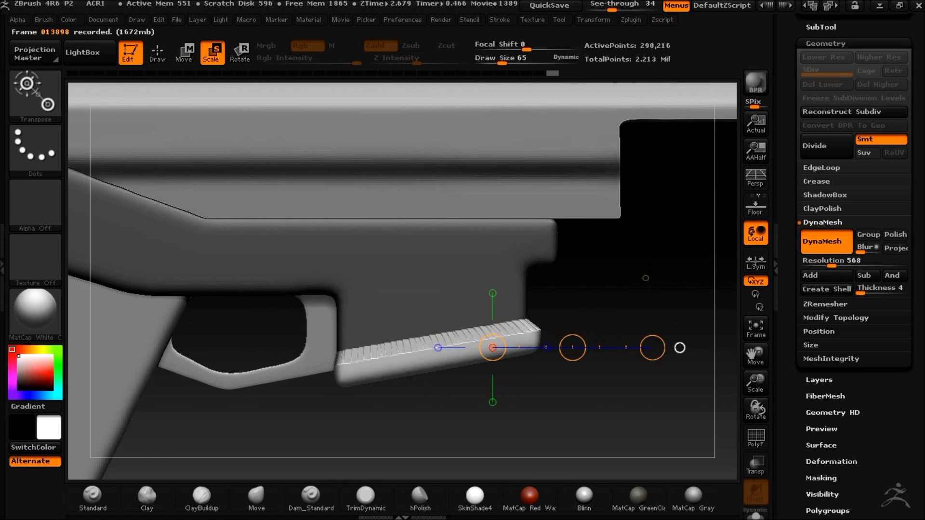
{"action": "left_click_drag", "start_coordinate": [567, 348], "coordinate": [571, 348]}
{"action": "left_click_drag", "start_coordinate": [549, 423], "coordinate": [558, 438], "text": "ctrl"}
{"action": "mouse_move", "coordinate": [559, 438]}
{"action": "left_mouse_down"}
{"action": "mouse_move", "coordinate": [535, 426]}
{"action": "mouse_move", "coordinate": [564, 421]}
{"action": "left_mouse_up"}
{"action": "key", "text": "q"}
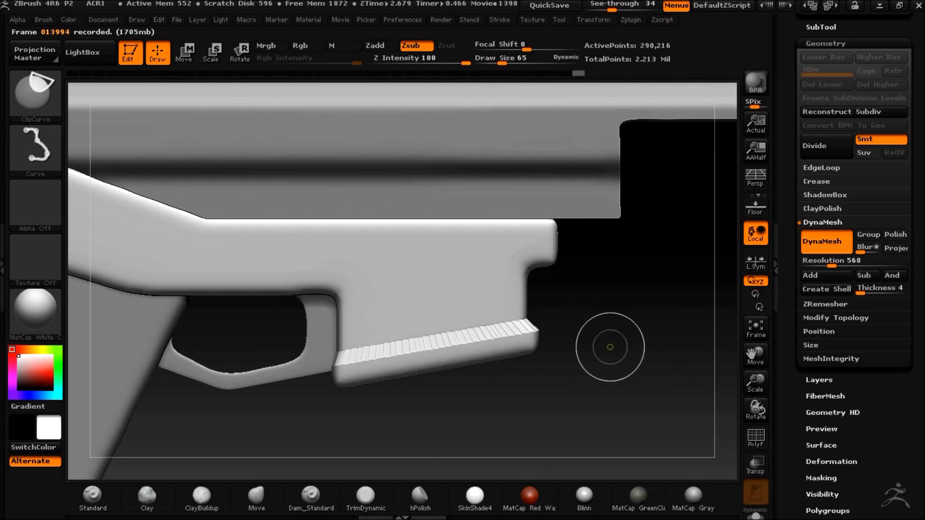
Try to cut off the flared lip's rounded underside along its slope with the ClipCurve brush
{"action": "mouse_move", "coordinate": [522, 382]}
{"action": "left_mouse_down", "text": "alt"}
{"action": "mouse_move", "coordinate": [589, 399]}
{"action": "mouse_move", "coordinate": [608, 425]}
{"action": "mouse_move", "coordinate": [652, 424]}
{"action": "mouse_move", "coordinate": [632, 413]}
{"action": "mouse_move", "coordinate": [644, 421]}
{"action": "left_mouse_up", "text": "alt"}
{"action": "left_click_drag", "start_coordinate": [655, 350], "coordinate": [445, 388], "text": "ctrl+shift"}
{"action": "left_click_drag", "start_coordinate": [380, 394], "coordinate": [380, 394], "text": "ctrl+shift"}
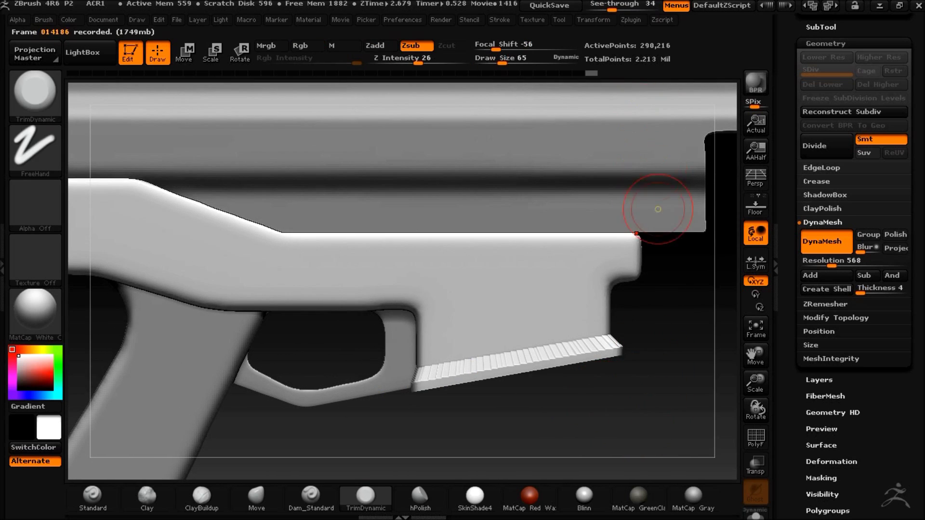
Remesh the receiver, smooth the stepped bevel of the flared lip, and set See-through to 16
{"action": "left_click_drag", "start_coordinate": [665, 322], "coordinate": [673, 366], "text": "ctrl"}
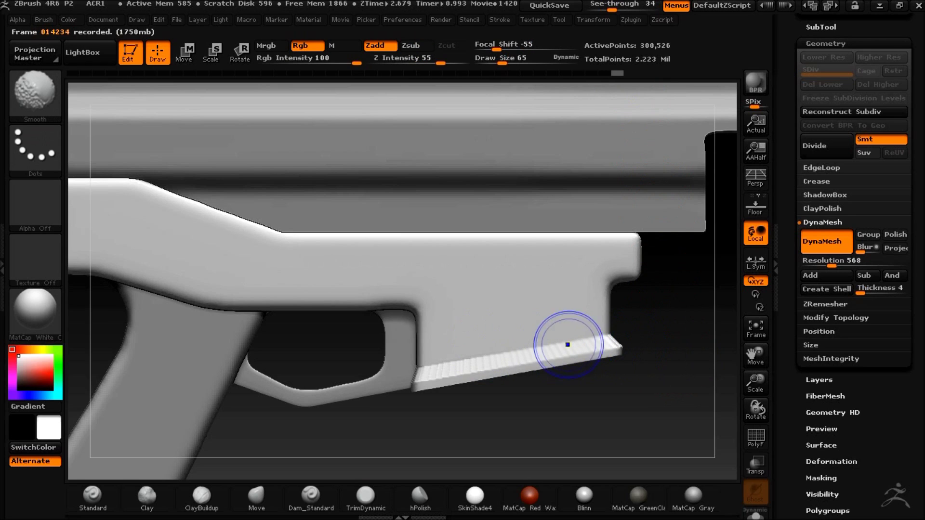
{"action": "left_click_drag", "start_coordinate": [413, 375], "coordinate": [487, 363], "text": "shift"}
{"action": "left_click_drag", "start_coordinate": [607, 6], "coordinate": [601, 7]}
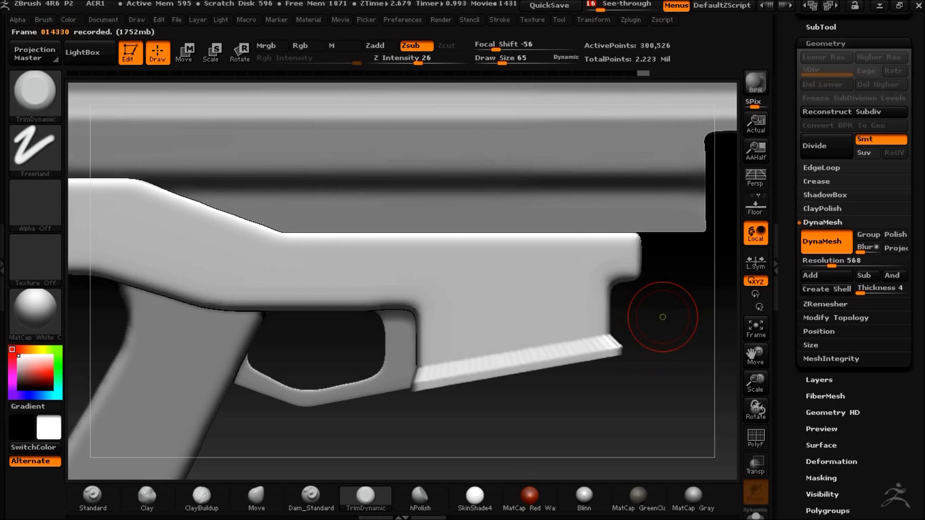
Undo the smoothing, remeshing and clipping of the magazine well's flared lip
{"action": "key", "text": "ctrl+z"}
{"action": "key", "text": "ctrl+z"}
{"action": "key", "text": "ctrl+z"}
{"action": "key", "text": "ctrl+z"}
{"action": "key", "text": "ctrl+z"}
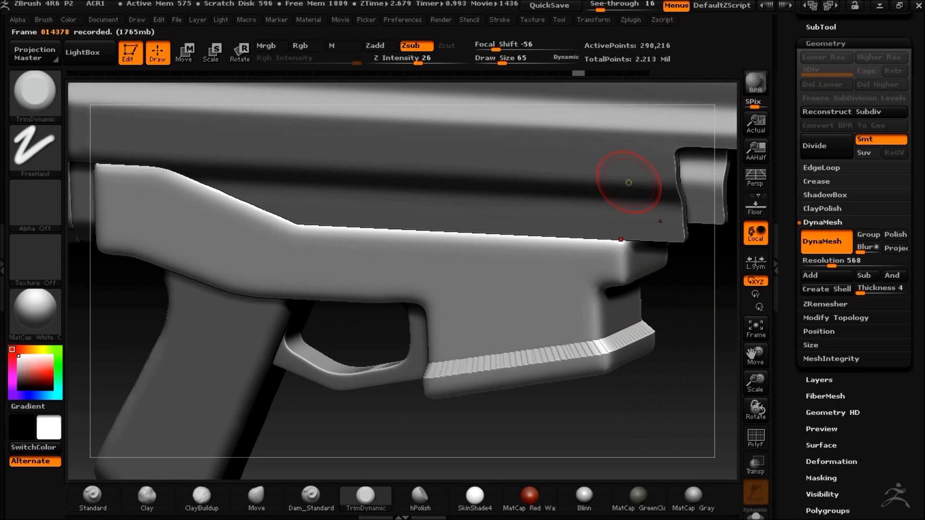
Redo the clipping that flattens the underside of the magazine well's flared lip, and set See-through to 57
{"action": "key", "text": "ctrl+shift+z"}
{"action": "key", "text": "ctrl+shift+z"}
{"action": "key", "text": "ctrl+shift+z"}
{"action": "key", "text": "ctrl+shift+z"}
{"action": "key", "text": "ctrl+shift+z"}
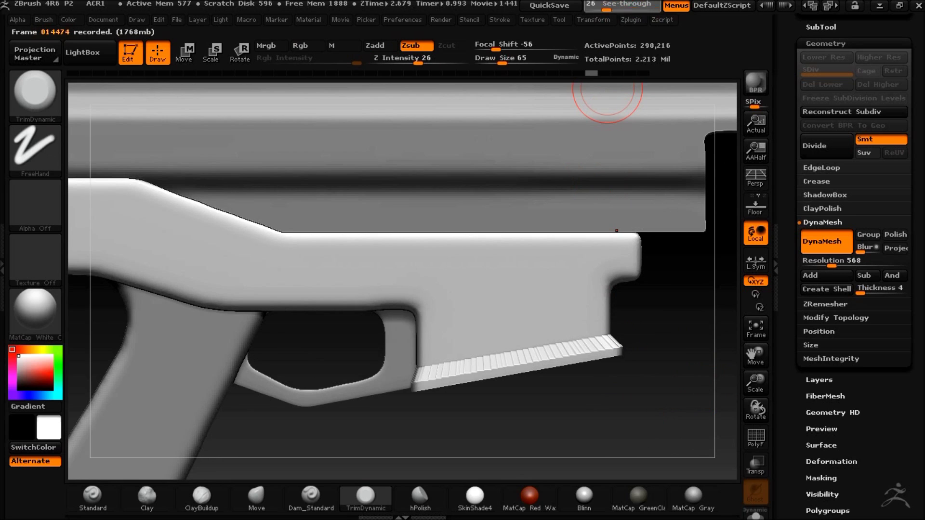
{"action": "left_click", "coordinate": [341, 20]}
{"action": "left_click", "coordinate": [408, 124]}
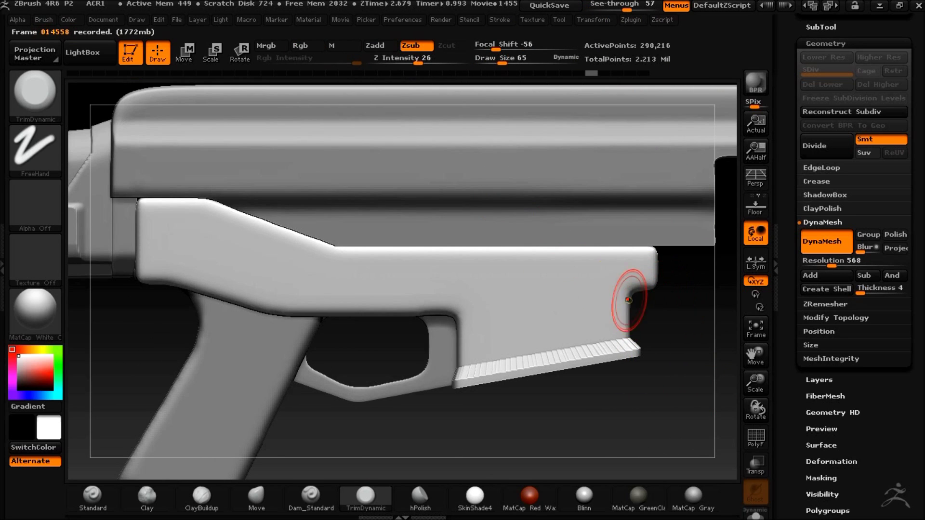
Mask the rear of the lower receiver up to a vertical line at the magazine well's rear edge with MaskCurve
{"action": "key", "text": "ctrl"}
{"action": "key", "text": "ctrl"}
{"action": "key", "text": "ctrl"}
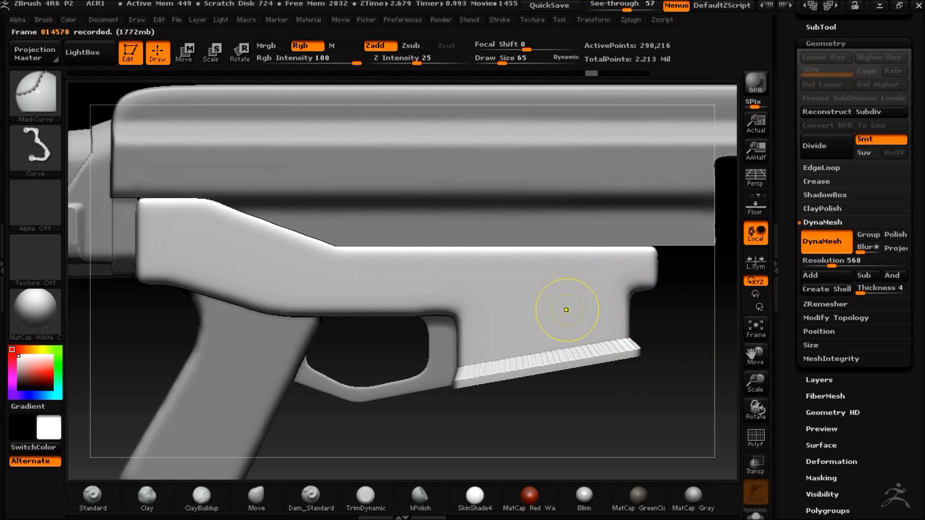
{"action": "key", "text": "alt"}
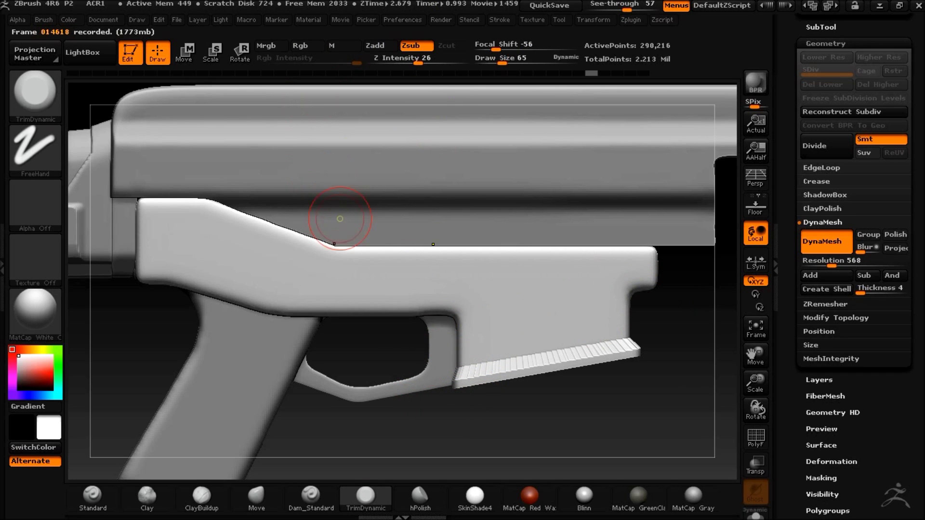
{"action": "left_click_drag", "start_coordinate": [456, 338], "coordinate": [457, 165], "text": "ctrl"}
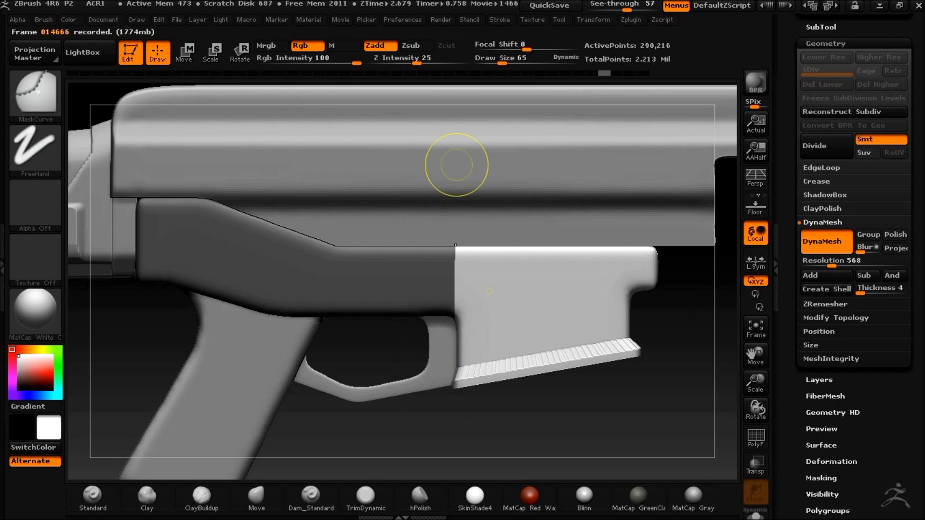
Mask the magazine well below a stepped line, leaving only the strip along the receiver's upper front edge unmasked
{"action": "left_click_drag", "start_coordinate": [658, 299], "coordinate": [644, 292], "text": "ctrl"}
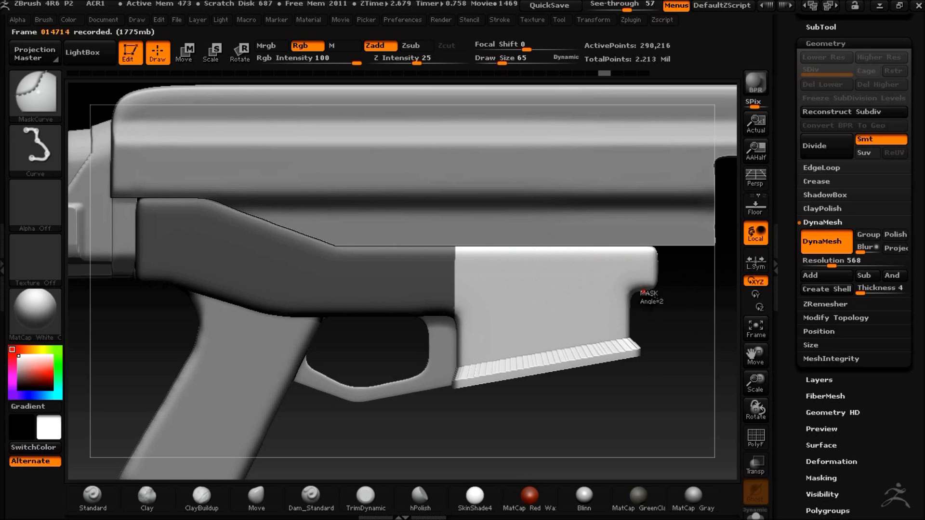
{"action": "mouse_move", "coordinate": [509, 275]}
{"action": "left_mouse_down", "text": "ctrl"}
{"action": "mouse_move", "coordinate": [425, 274]}
{"action": "mouse_move", "coordinate": [453, 274]}
{"action": "left_mouse_up", "text": "ctrl"}
{"action": "key", "text": "ctrl"}
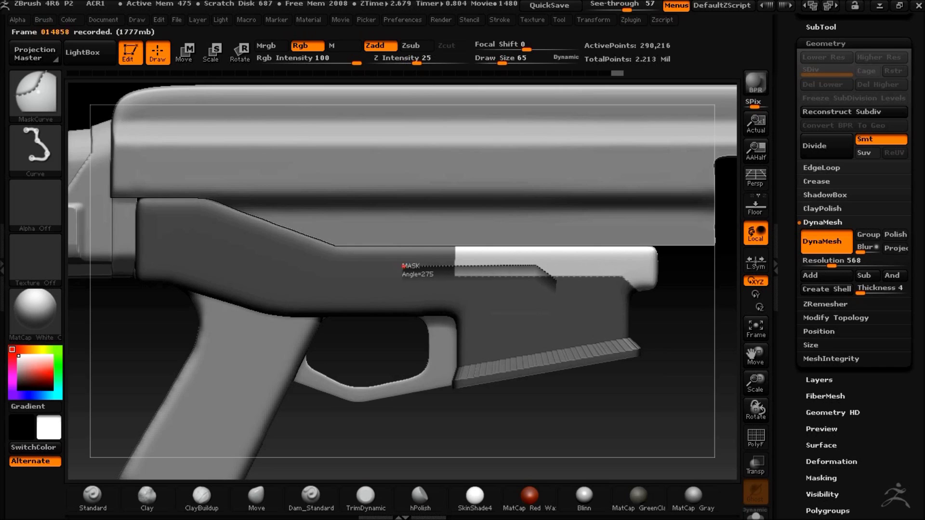
{"action": "left_click_drag", "start_coordinate": [403, 265], "coordinate": [404, 266], "text": "ctrl"}
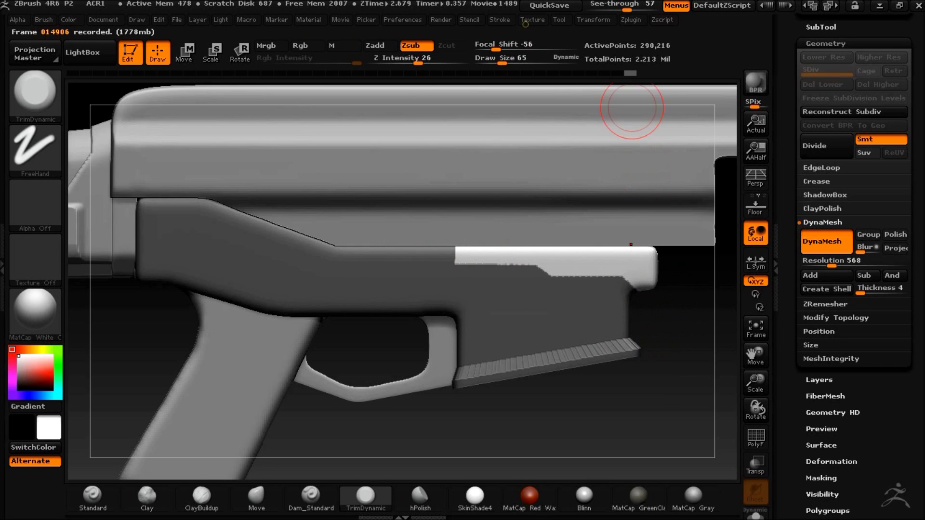
Set See-through to 0 and invert the mask, keeping the receiver behind the magazine well's rear edge masked
{"action": "left_click", "coordinate": [672, 326], "text": "ctrl"}
{"action": "left_click_drag", "start_coordinate": [626, 4], "coordinate": [587, 5]}
{"action": "key", "text": "ctrl"}
{"action": "mouse_move", "coordinate": [446, 451]}
{"action": "left_mouse_down", "text": "ctrl"}
{"action": "mouse_move", "coordinate": [444, 223]}
{"action": "mouse_move", "coordinate": [455, 262]}
{"action": "mouse_move", "coordinate": [484, 263]}
{"action": "left_mouse_up", "text": "ctrl"}
{"action": "left_click_drag", "start_coordinate": [384, 439], "coordinate": [408, 159], "text": "ctrl"}
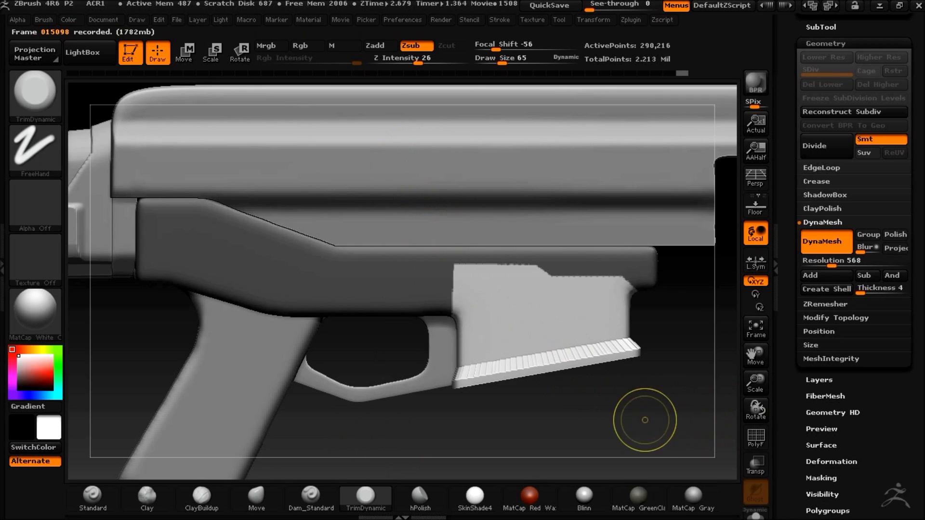
Recess the unmasked magazine well area below the surrounding receiver surface with the Transpose line
{"action": "left_click", "coordinate": [810, 344]}
{"action": "left_click_drag", "start_coordinate": [675, 401], "coordinate": [662, 385]}
{"action": "left_click", "coordinate": [185, 52]}
{"action": "left_click_drag", "start_coordinate": [524, 319], "coordinate": [604, 320], "text": "shift"}
{"action": "left_click_drag", "start_coordinate": [565, 381], "coordinate": [668, 375]}
{"action": "left_click_drag", "start_coordinate": [590, 9], "coordinate": [646, 6]}
{"action": "mouse_move", "coordinate": [602, 359]}
{"action": "left_mouse_down"}
{"action": "mouse_move", "coordinate": [626, 336]}
{"action": "mouse_move", "coordinate": [585, 342]}
{"action": "left_mouse_up"}
{"action": "left_click", "coordinate": [157, 53]}
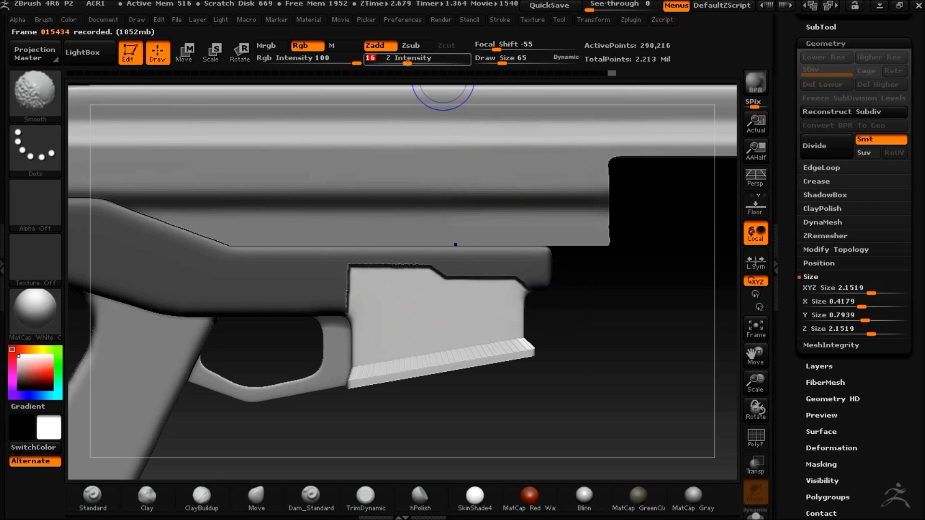
Clear the mask and smooth the rear edge of the magazine well recess
{"action": "left_click", "coordinate": [573, 305], "text": "ctrl"}
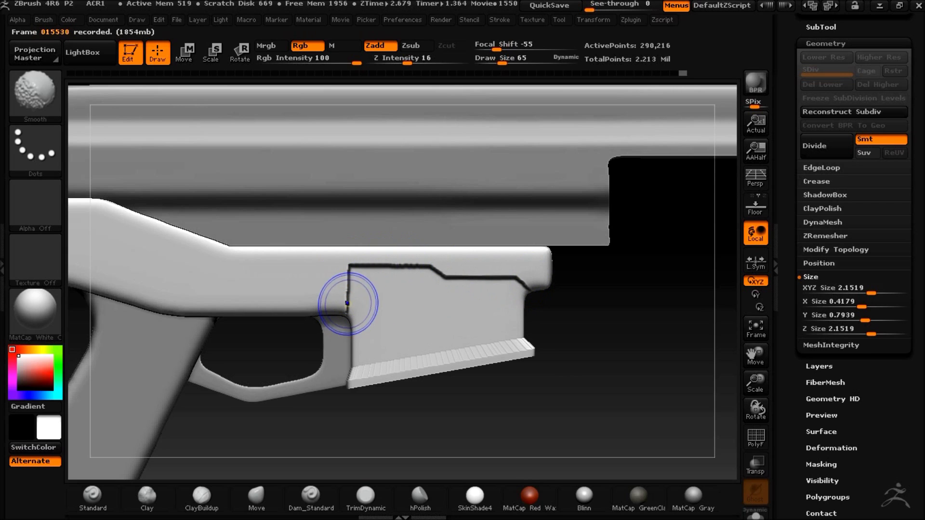
{"action": "left_click_drag", "start_coordinate": [347, 304], "coordinate": [347, 312], "text": "shift"}
{"action": "left_click_drag", "start_coordinate": [635, 300], "coordinate": [650, 378]}
Shape a round boss at the receiver's upper front corner with the ClipCircleCenter brush and remesh the receiver
{"action": "key", "text": "ctrl+shift"}
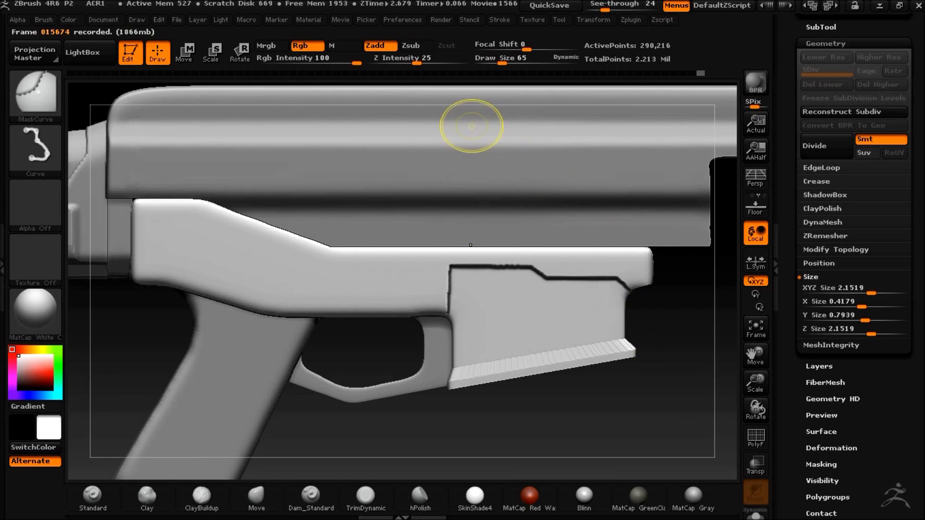
{"action": "left_click", "coordinate": [35, 93], "text": "ctrl+shift"}
{"action": "left_click", "coordinate": [117, 160], "text": "ctrl+shift"}
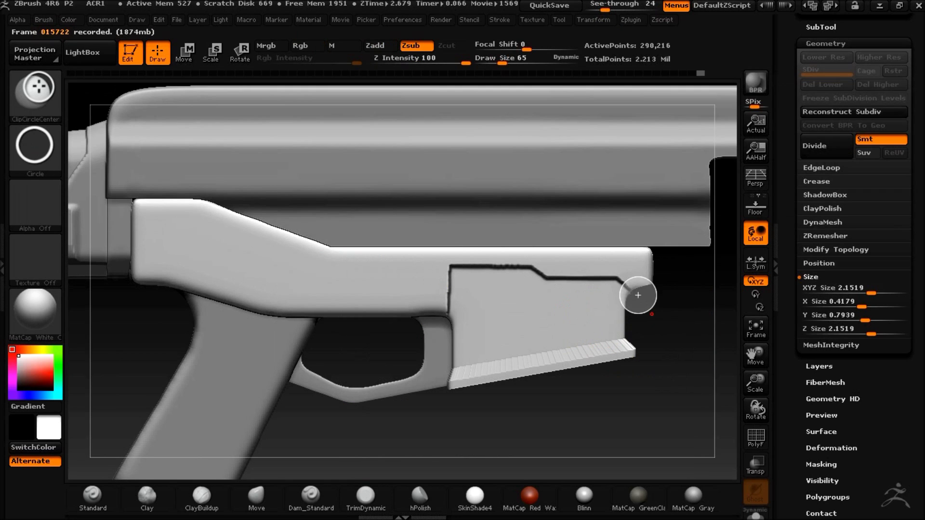
{"action": "left_click_drag", "start_coordinate": [661, 289], "coordinate": [661, 289], "text": "ctrl+alt+shift"}
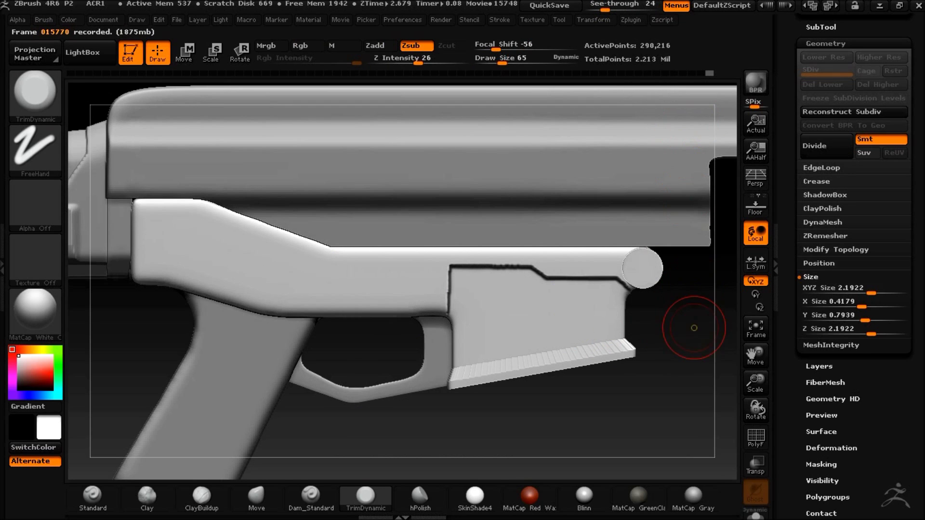
{"action": "key", "text": "ctrl+z"}
{"action": "key", "text": "ctrl+shift"}
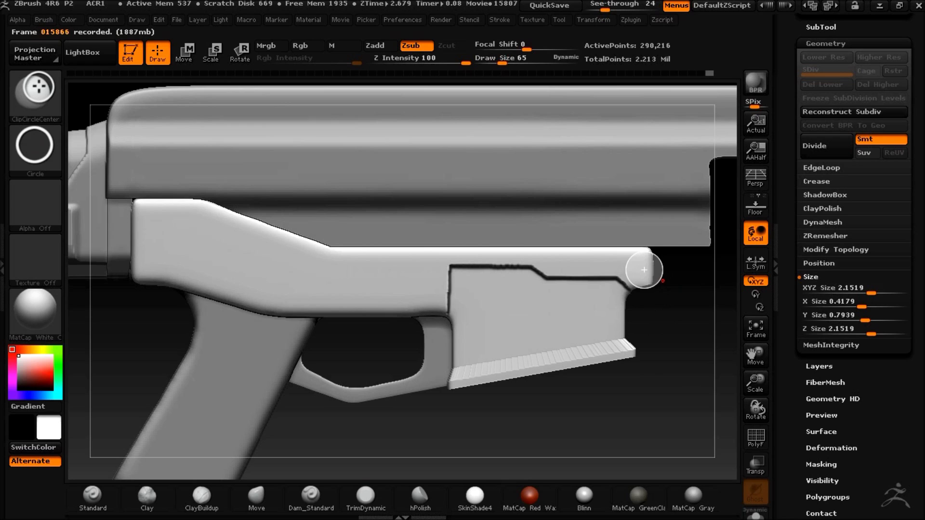
{"action": "key", "text": "ctrl+shift+z"}
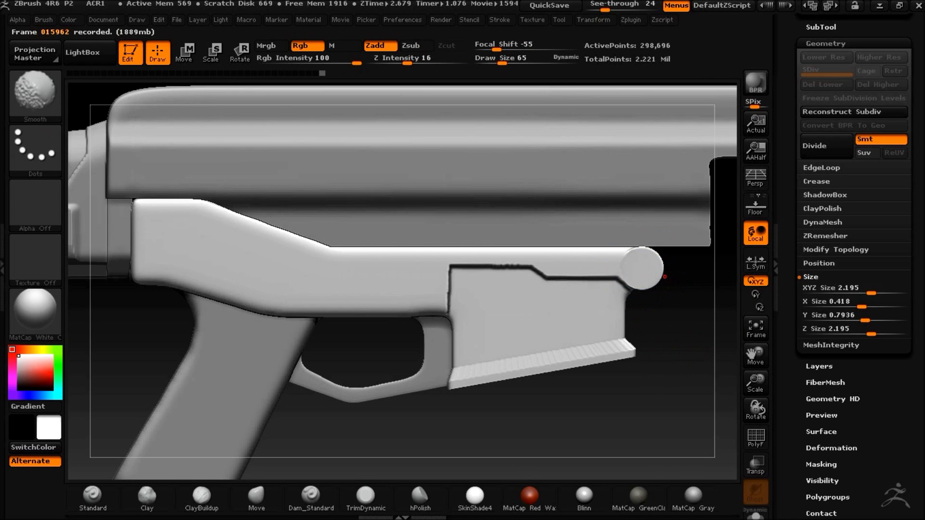
{"action": "key", "text": "alt"}
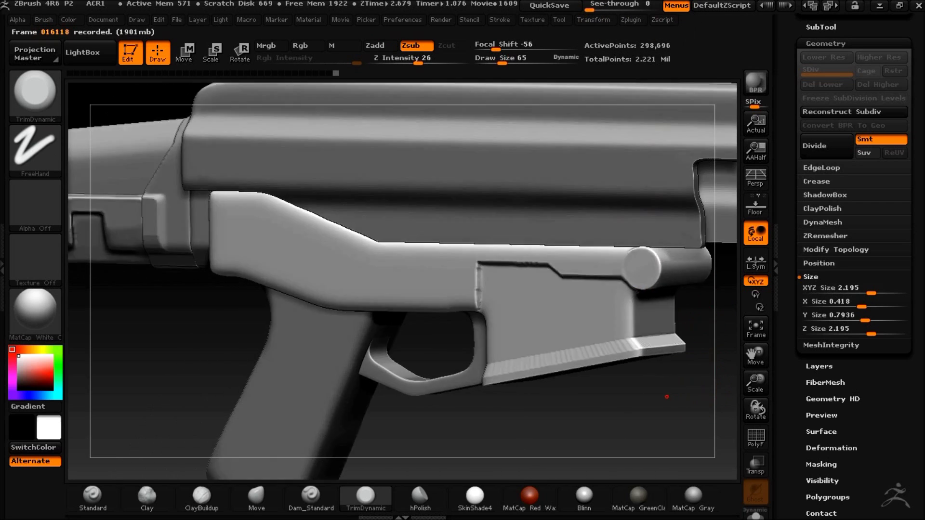
{"action": "key", "text": "shift"}
Merge the trigger guard subtool into the pistol grip subtool PM3D_Cube3D2_1
{"action": "left_click", "coordinate": [422, 321], "text": "alt"}
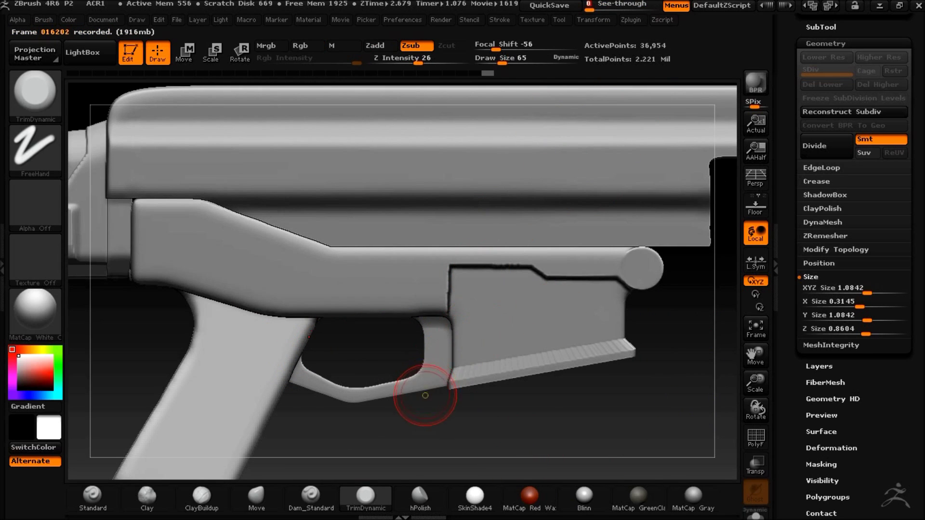
{"action": "left_click", "coordinate": [488, 388], "text": "alt"}
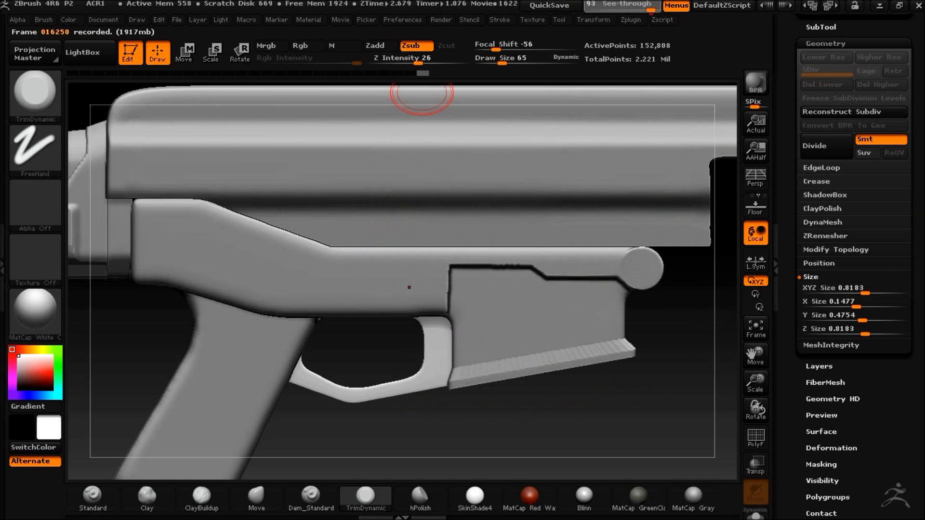
{"action": "left_click", "coordinate": [821, 27]}
{"action": "left_click", "coordinate": [857, 185]}
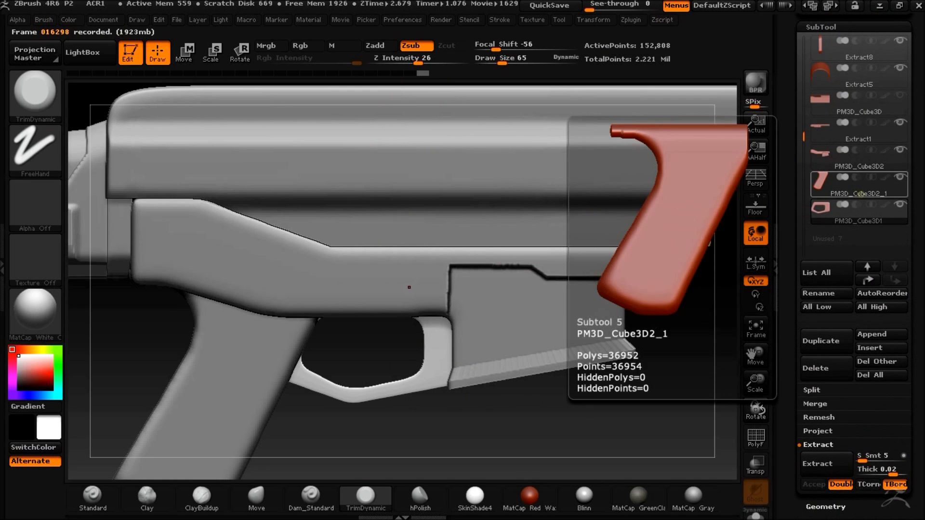
{"action": "left_click", "coordinate": [836, 415]}
{"action": "left_click", "coordinate": [671, 444]}
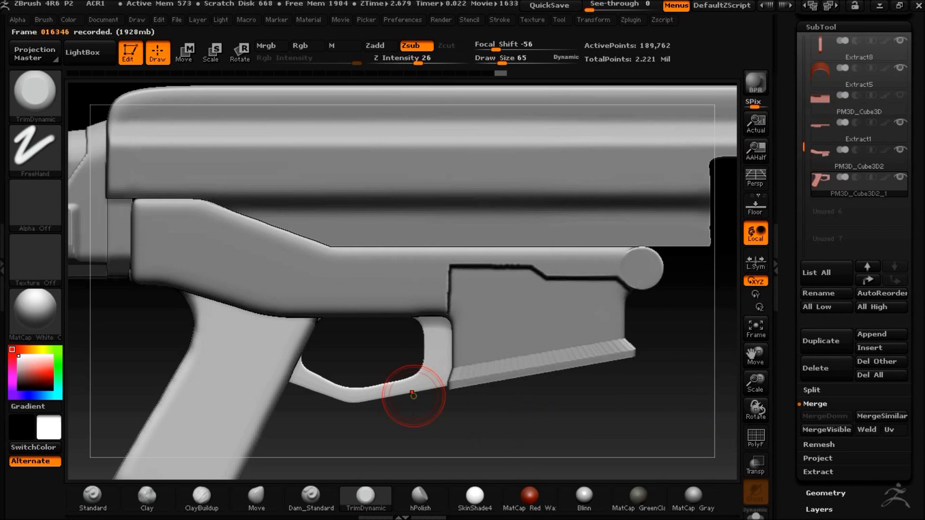
Try remeshing the merged grip and trigger guard with DynaMesh at resolution 368, and undo it
{"action": "left_click", "coordinate": [825, 493]}
{"action": "left_click", "coordinate": [822, 223]}
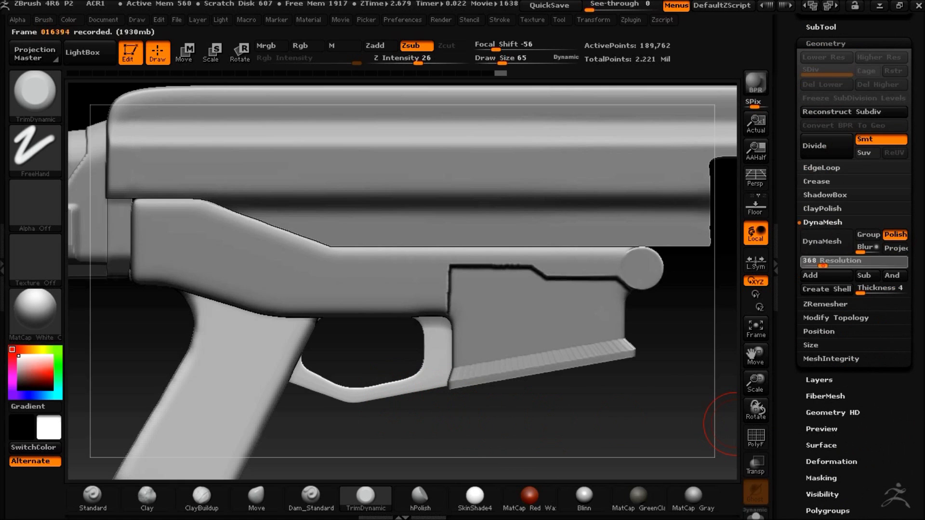
{"action": "left_click", "coordinate": [821, 241]}
{"action": "left_click_drag", "start_coordinate": [593, 415], "coordinate": [616, 405]}
{"action": "key", "text": "ctrl+z"}
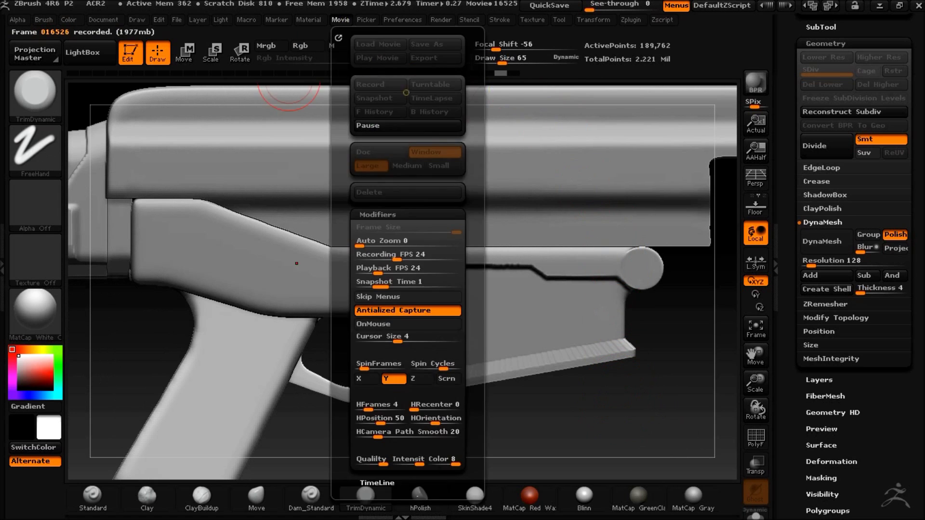
Split the merged grip and trigger guard back into separate subtools with Split To Parts
{"action": "left_click", "coordinate": [820, 27]}
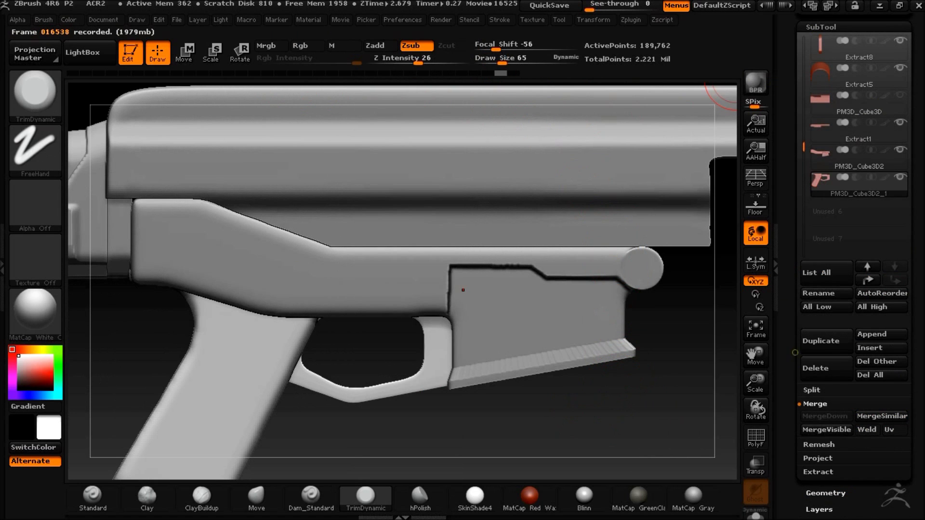
{"action": "left_click", "coordinate": [813, 390]}
{"action": "left_click", "coordinate": [823, 429]}
{"action": "left_click", "coordinate": [671, 458]}
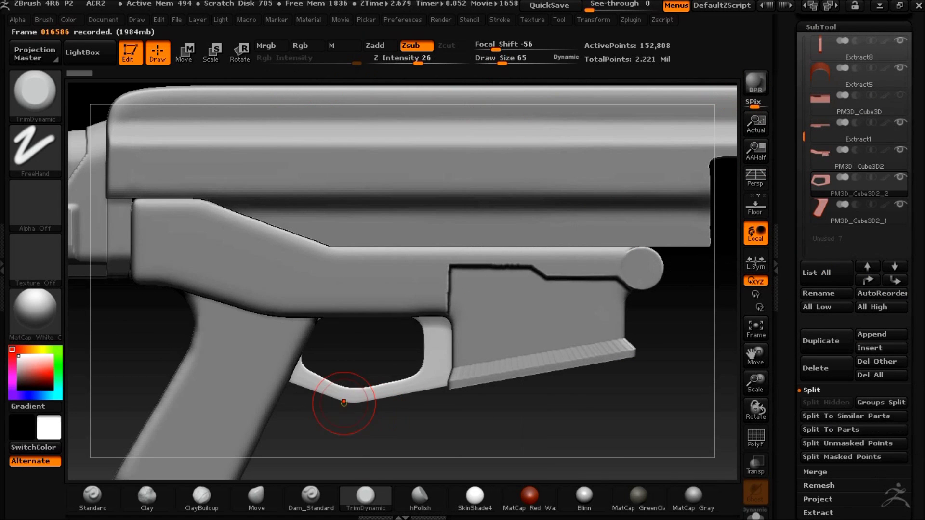
Select the trigger guard and lay a horizontal Transpose Move line across it in the front view
{"action": "left_click_drag", "start_coordinate": [279, 390], "coordinate": [253, 390]}
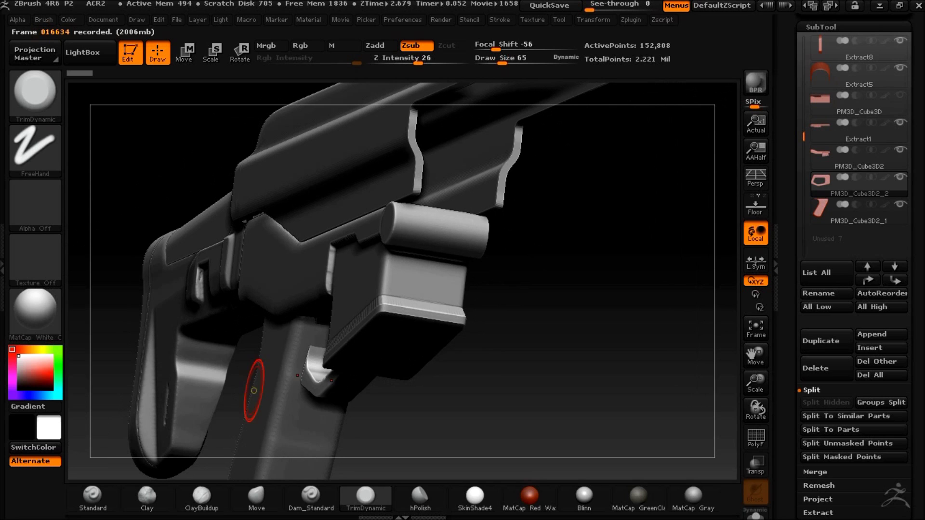
{"action": "left_click", "coordinate": [307, 407], "text": "alt"}
{"action": "left_click_drag", "start_coordinate": [475, 423], "coordinate": [599, 423]}
{"action": "left_click_drag", "start_coordinate": [598, 424], "coordinate": [423, 221], "text": "shift"}
{"action": "left_click", "coordinate": [184, 53]}
{"action": "left_click_drag", "start_coordinate": [369, 329], "coordinate": [466, 328]}
{"action": "left_click_drag", "start_coordinate": [418, 329], "coordinate": [413, 328]}
{"action": "left_click_drag", "start_coordinate": [550, 394], "coordinate": [444, 384]}
{"action": "left_click", "coordinate": [502, 302], "text": "alt"}
{"action": "left_click_drag", "start_coordinate": [602, 384], "coordinate": [554, 386]}
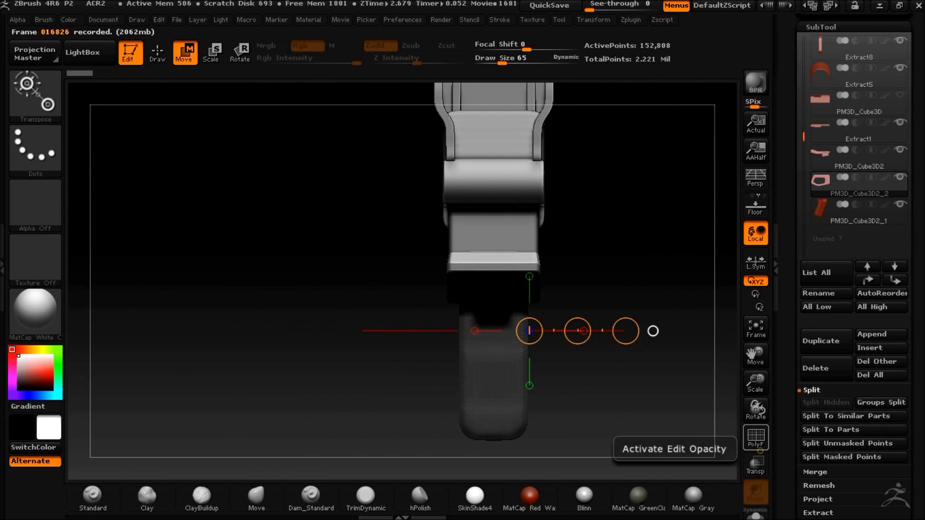
Adjust the trigger guard's width with the Transpose line, using PolyFrame and Transparency to check its outline
{"action": "left_click", "coordinate": [755, 446]}
{"action": "left_click", "coordinate": [755, 464]}
{"action": "left_click_drag", "start_coordinate": [538, 291], "coordinate": [594, 291], "text": "shift"}
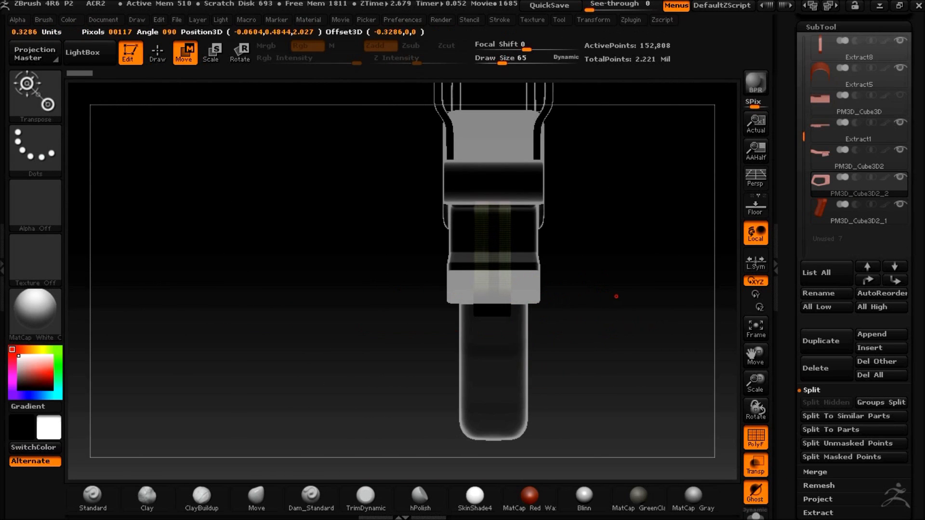
{"action": "left_click_drag", "start_coordinate": [506, 289], "coordinate": [588, 289]}
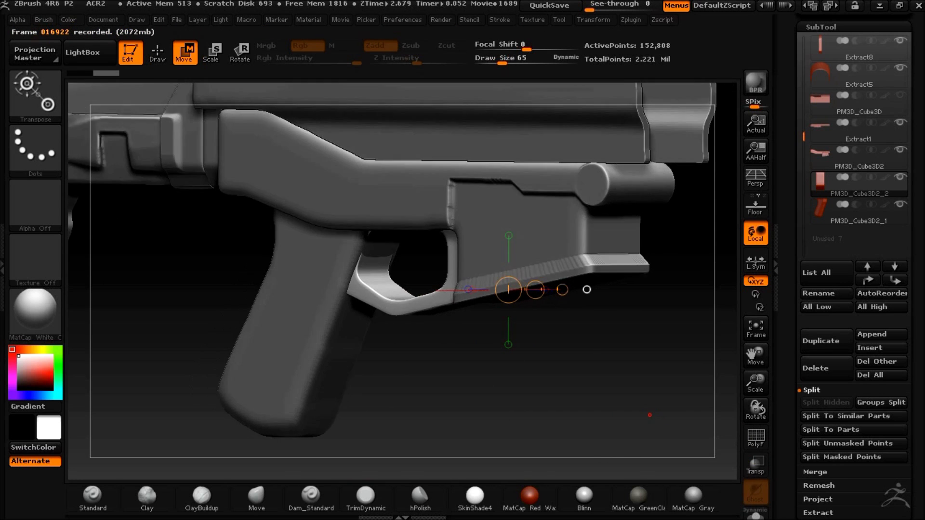
{"action": "left_click_drag", "start_coordinate": [650, 415], "coordinate": [569, 380]}
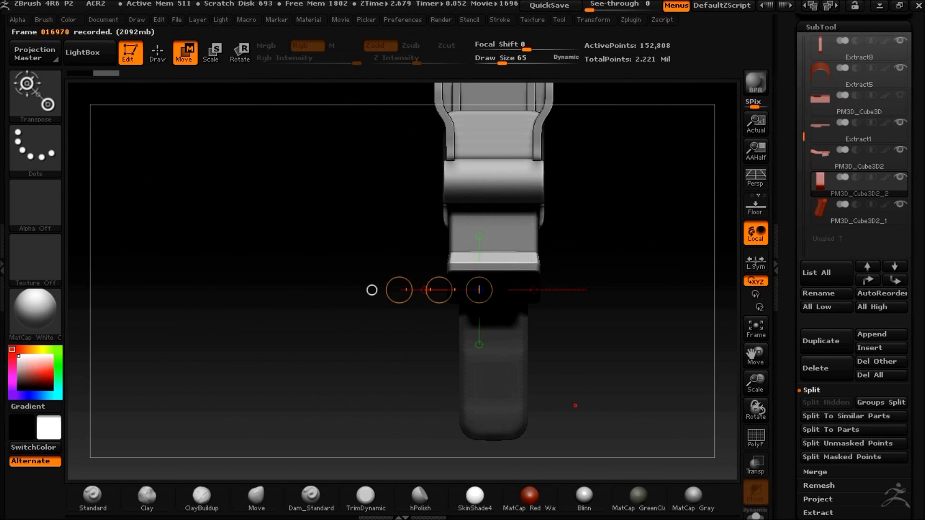
{"action": "left_click_drag", "start_coordinate": [505, 289], "coordinate": [615, 289]}
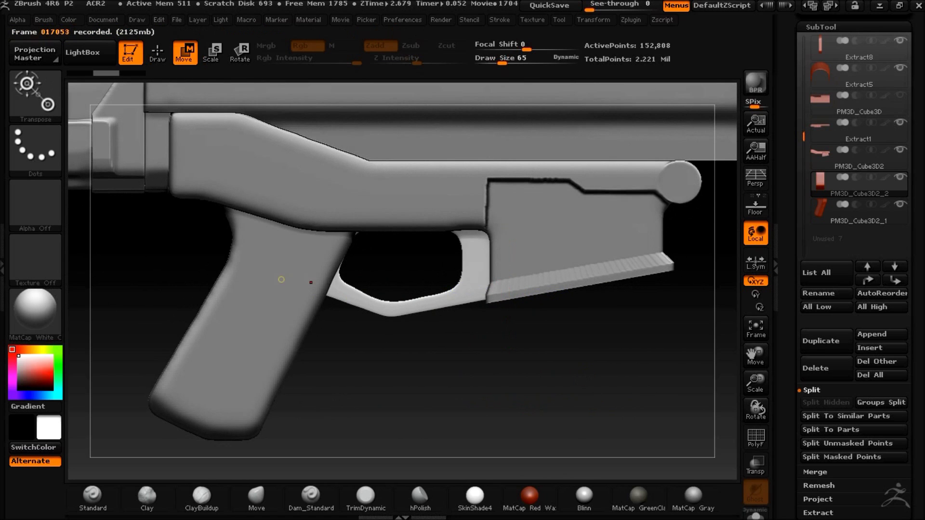
Merge the adjusted trigger guard PM3D_Cube3D2_2 with the pistol grip below it into one subtool
{"action": "left_click", "coordinate": [282, 279], "text": "alt"}
{"action": "left_click", "coordinate": [829, 186]}
{"action": "left_click", "coordinate": [817, 471]}
{"action": "left_click", "coordinate": [832, 413]}
{"action": "left_click", "coordinate": [671, 441]}
Remesh the merged pistol grip and trigger guard with DynaMesh at resolution 280
{"action": "left_click", "coordinate": [826, 493]}
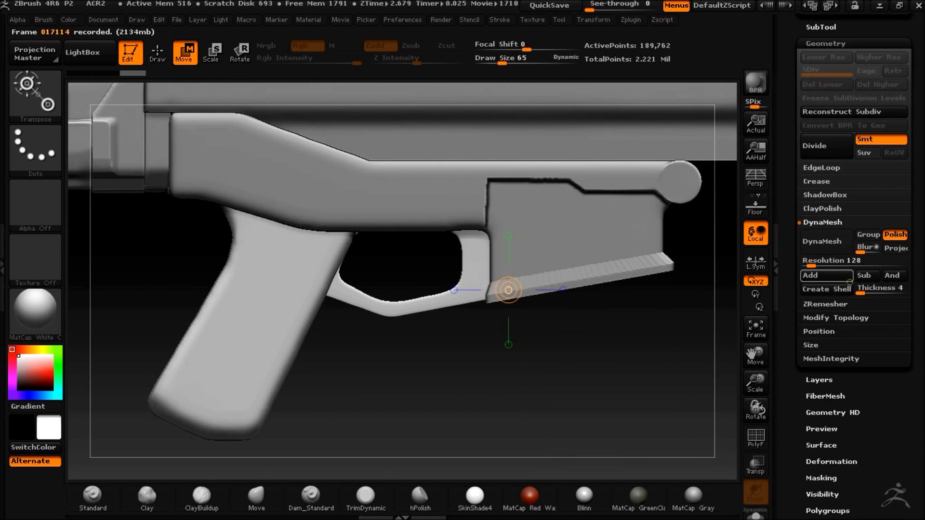
{"action": "left_click", "coordinate": [847, 243]}
{"action": "left_click_drag", "start_coordinate": [573, 379], "coordinate": [547, 378]}
{"action": "key", "text": "ctrl+z"}
{"action": "left_click_drag", "start_coordinate": [811, 264], "coordinate": [818, 265]}
{"action": "left_click", "coordinate": [826, 242]}
Smooth the junction between the trigger guard and the pistol grip with draw size 140
{"action": "left_click", "coordinate": [159, 56]}
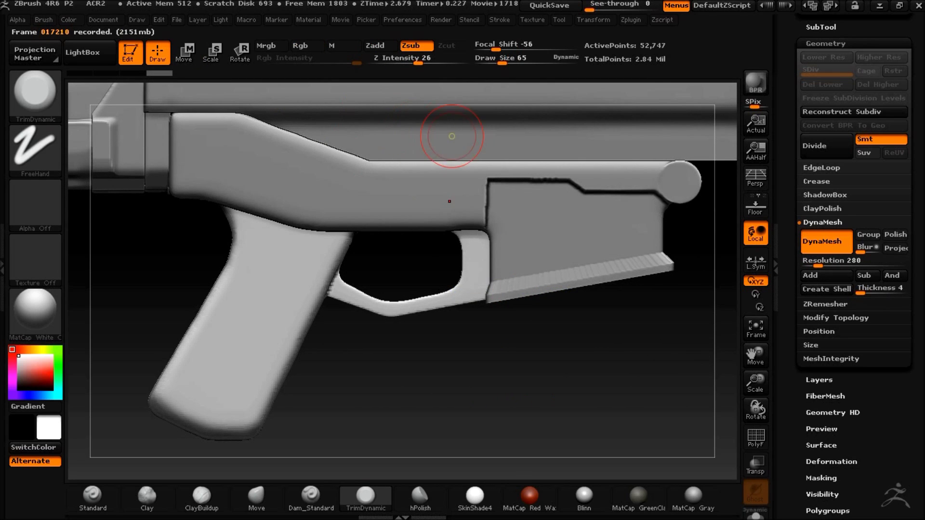
{"action": "key", "text": "shift"}
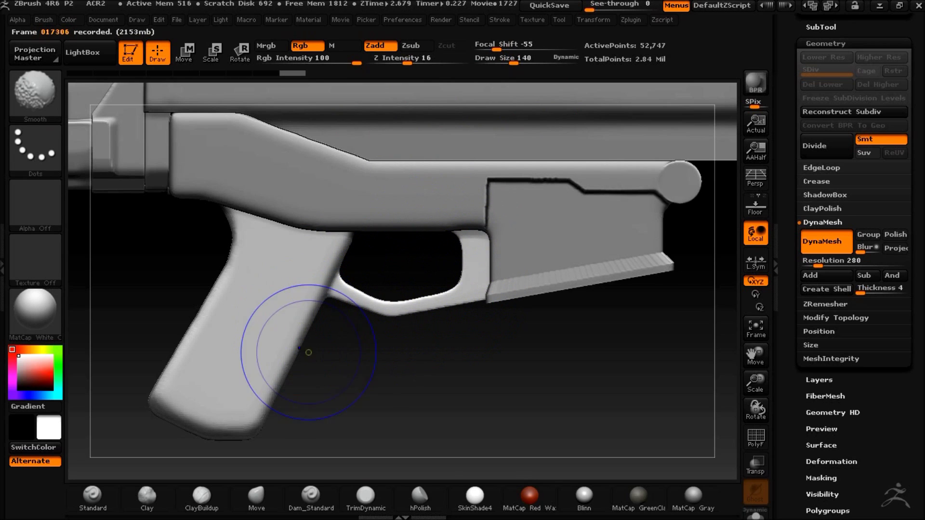
{"action": "left_click_drag", "start_coordinate": [434, 403], "coordinate": [413, 392]}
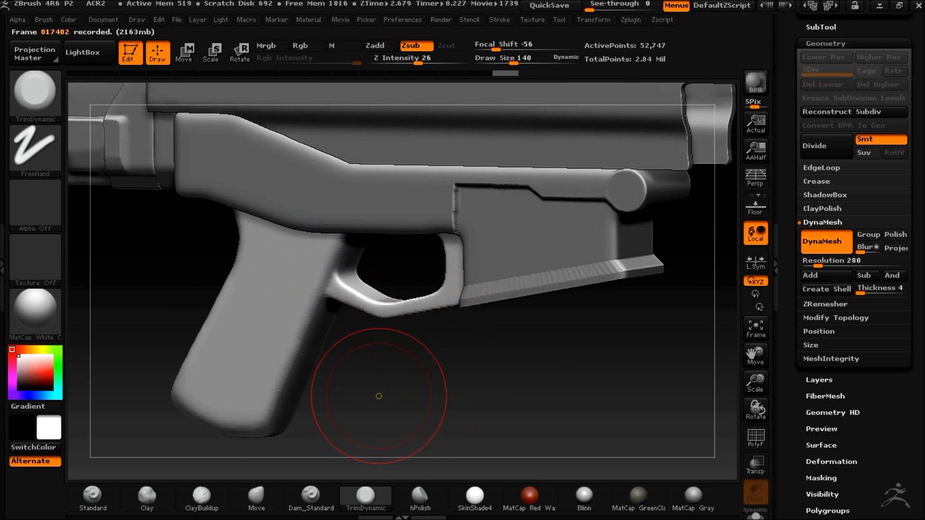
Smooth the trigger guard's underside and the lower part of the pistol grip
{"action": "mouse_move", "coordinate": [348, 296]}
{"action": "left_mouse_down", "text": "shift"}
{"action": "mouse_move", "coordinate": [334, 283]}
{"action": "mouse_move", "coordinate": [319, 294]}
{"action": "left_mouse_up", "text": "shift"}
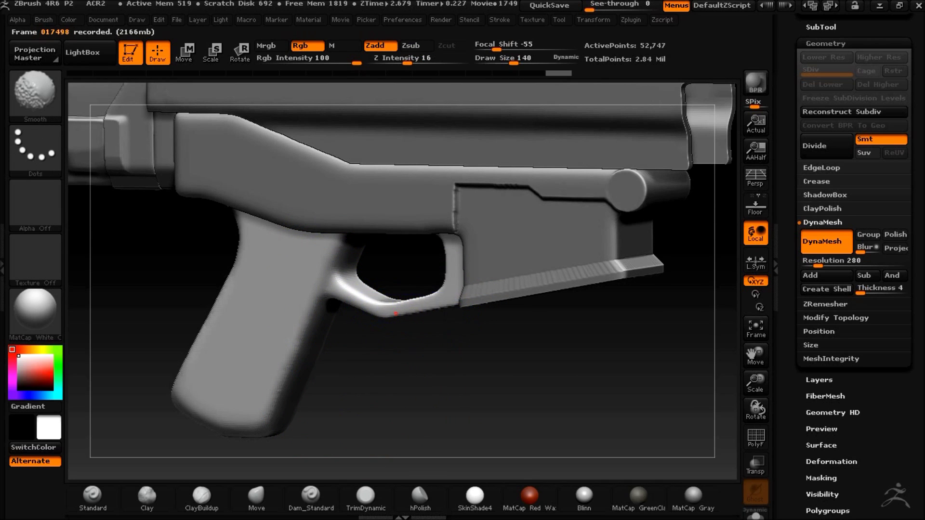
{"action": "left_click_drag", "start_coordinate": [375, 348], "coordinate": [440, 386], "text": "shift"}
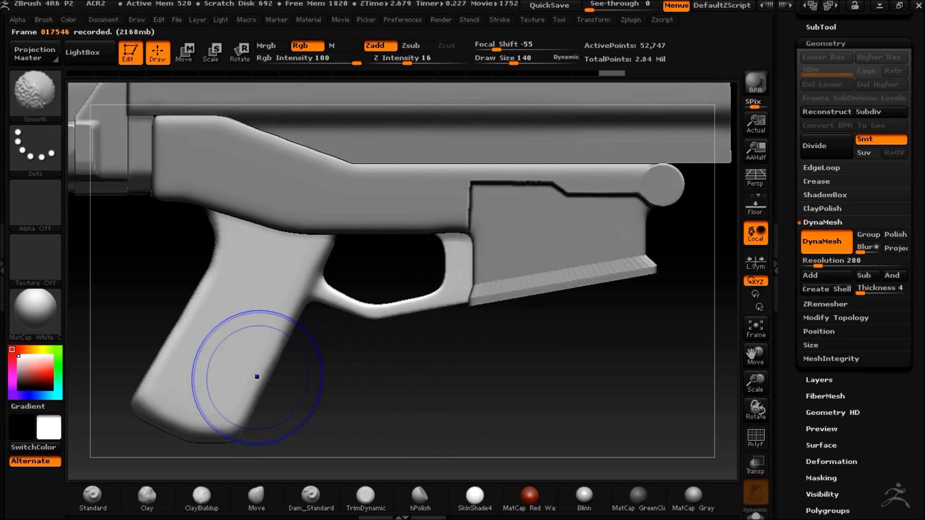
{"action": "left_click_drag", "start_coordinate": [257, 377], "coordinate": [222, 416], "text": "shift"}
Flatten and smooth the back of the pistol grip down to its base, using TrimDynamic at draw size 80
{"action": "mouse_move", "coordinate": [460, 409]}
{"action": "left_mouse_down"}
{"action": "mouse_move", "coordinate": [492, 404]}
{"action": "mouse_move", "coordinate": [472, 402]}
{"action": "left_mouse_up"}
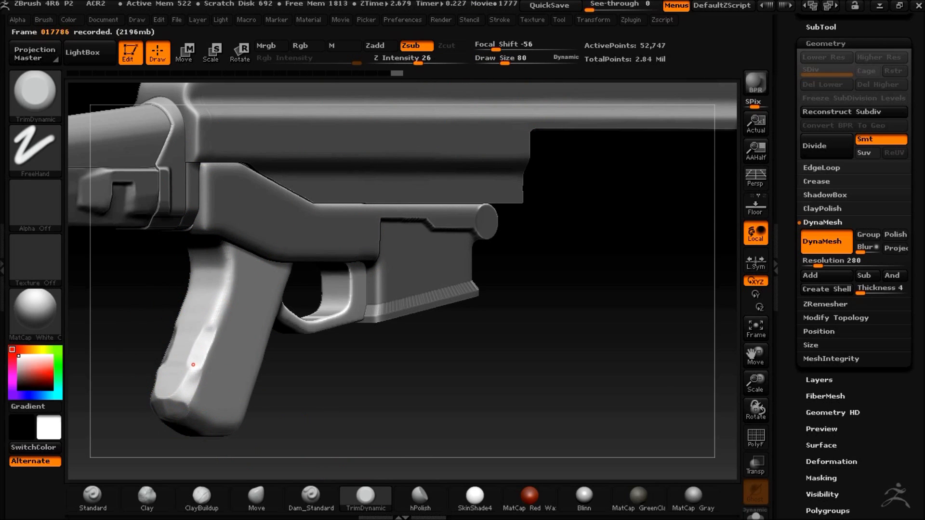
{"action": "mouse_move", "coordinate": [189, 418]}
{"action": "left_mouse_down", "text": "shift"}
{"action": "mouse_move", "coordinate": [207, 378]}
{"action": "mouse_move", "coordinate": [192, 377]}
{"action": "left_mouse_up", "text": "shift"}
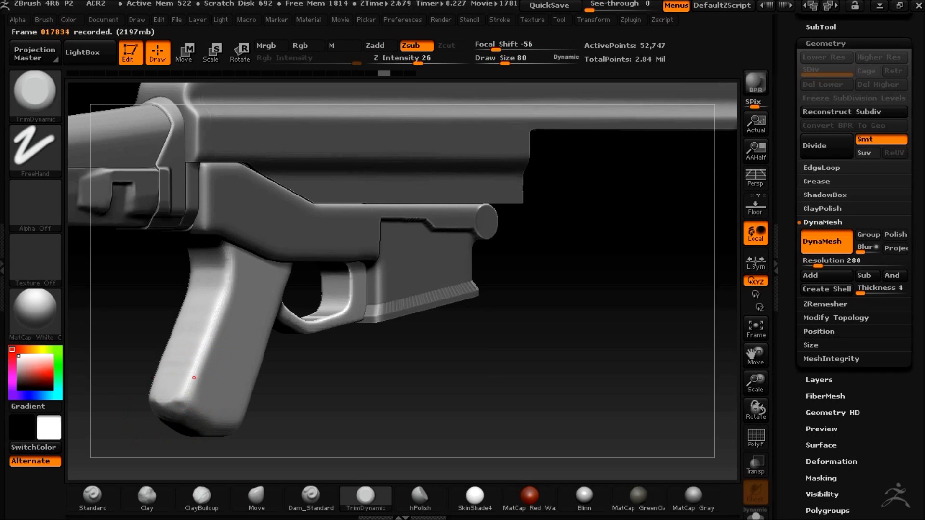
{"action": "key", "text": "shift"}
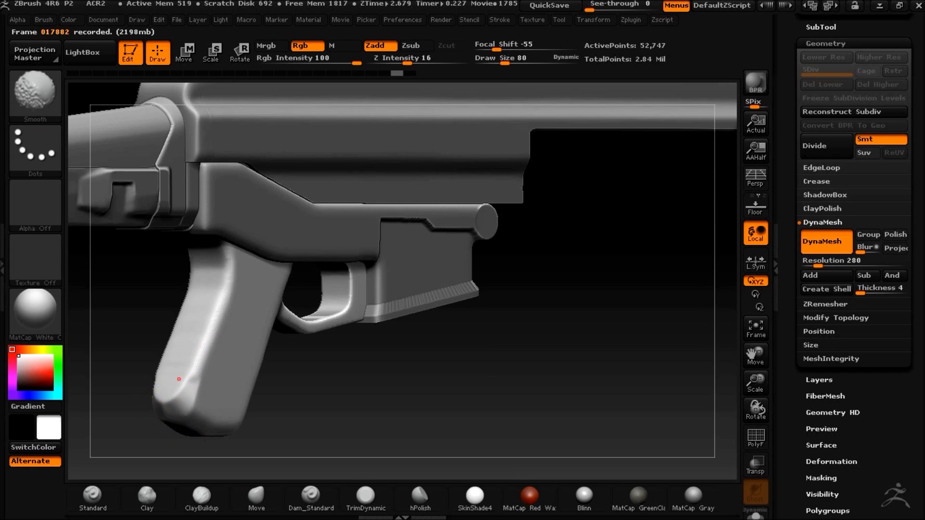
{"action": "key", "text": "ctrl+shift"}
{"action": "key", "text": "ctrl+shift"}
{"action": "left_click_drag", "start_coordinate": [456, 353], "coordinate": [416, 384], "text": "alt"}
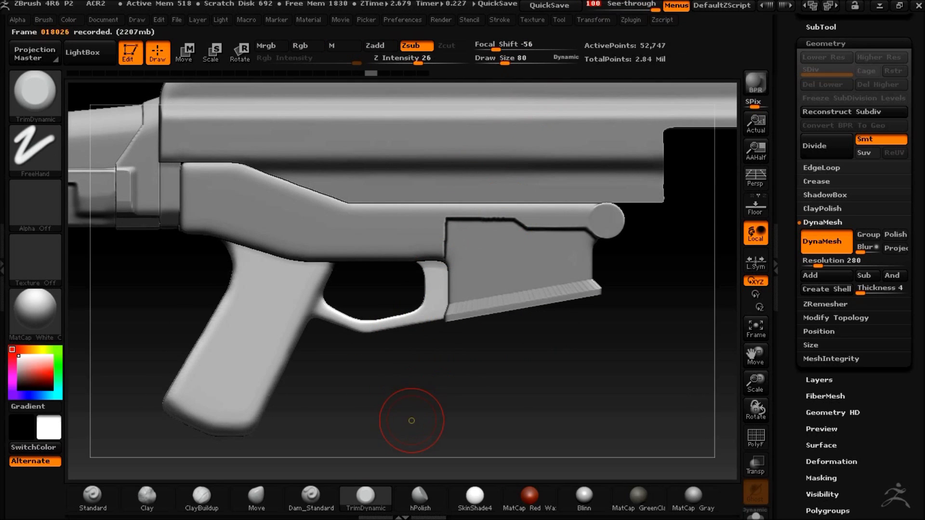
Move the combined pistol grip and trigger guard slightly downward with the Transpose line, using Transparency to judge the overlap
{"action": "left_click", "coordinate": [755, 465]}
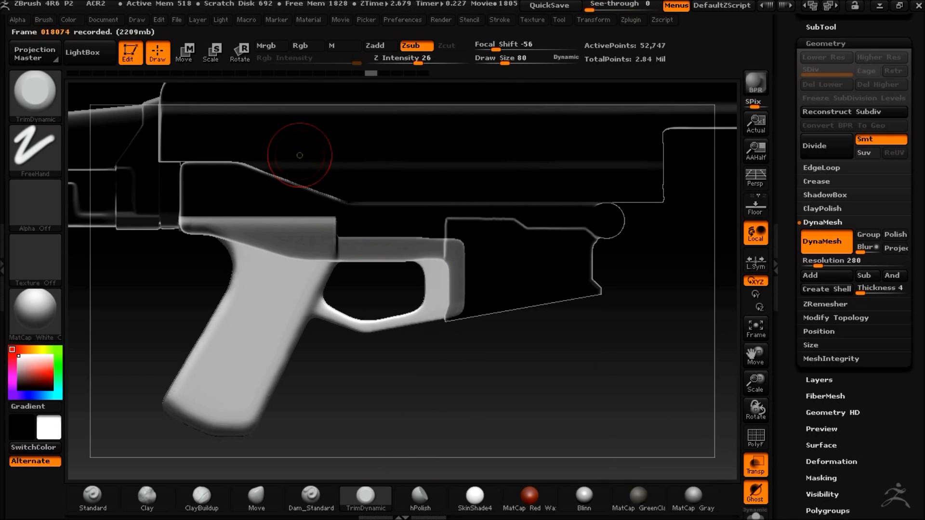
{"action": "left_click", "coordinate": [185, 50]}
{"action": "left_click_drag", "start_coordinate": [375, 328], "coordinate": [376, 382]}
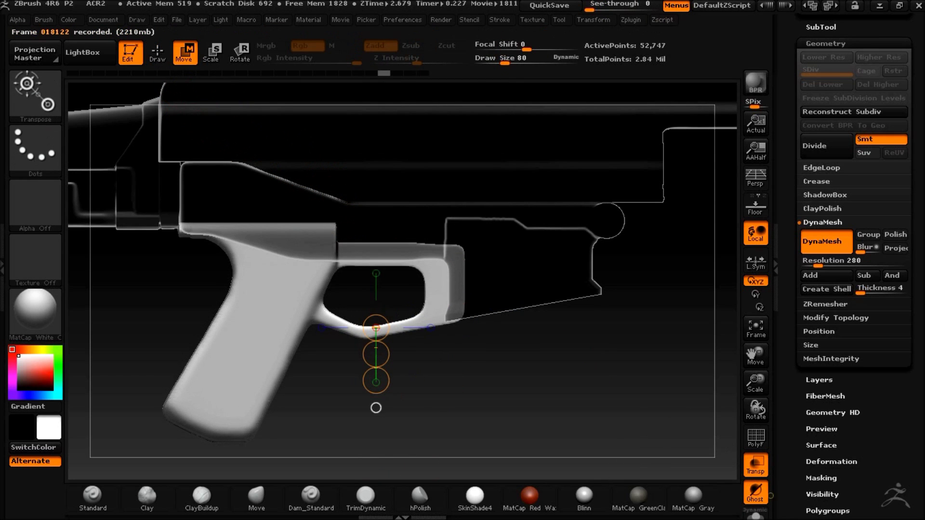
{"action": "left_click", "coordinate": [755, 465]}
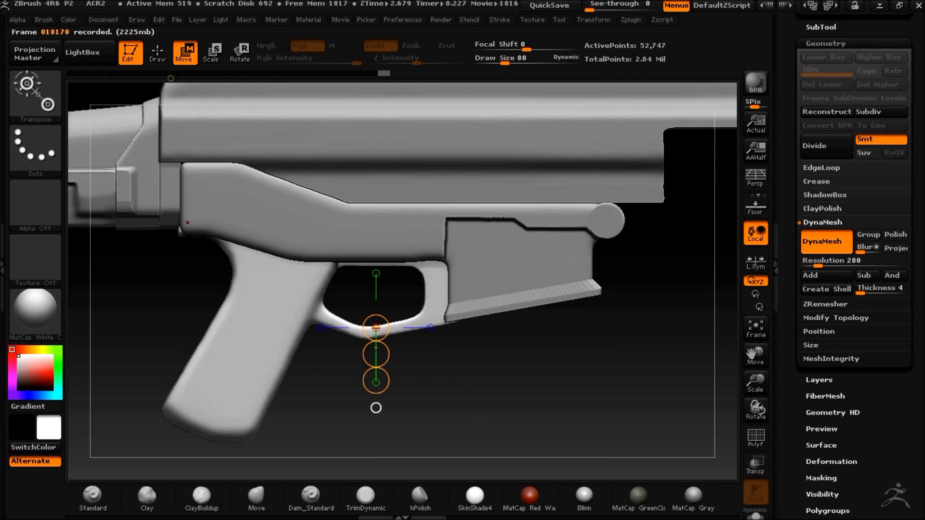
{"action": "key", "text": "q"}
Clip the trigger guard's front edge against the magazine well with a bent ClipCurve line
{"action": "key", "text": "ctrl+shift"}
{"action": "left_click", "coordinate": [35, 91], "text": "ctrl+shift"}
{"action": "left_click", "coordinate": [173, 165]}
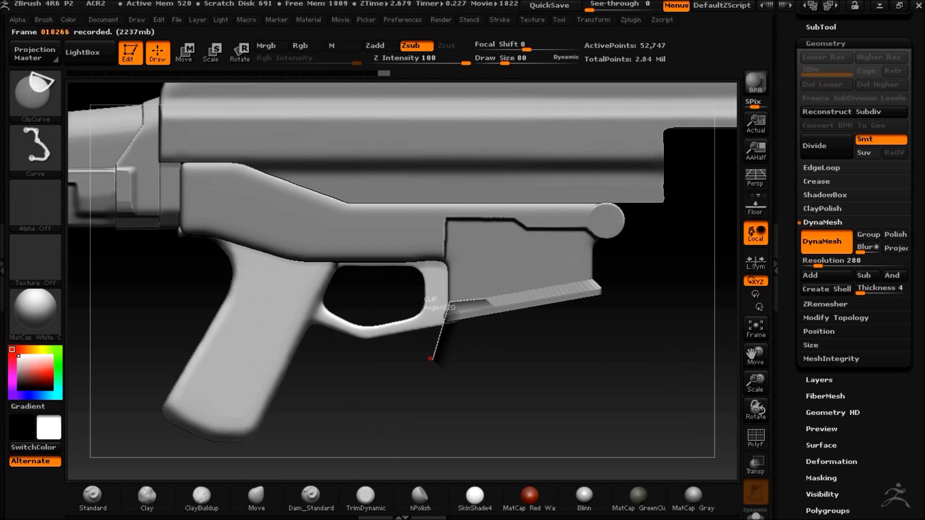
{"action": "left_click_drag", "start_coordinate": [430, 358], "coordinate": [429, 361], "text": "ctrl+shift"}
{"action": "mouse_move", "coordinate": [551, 357]}
{"action": "left_mouse_down"}
{"action": "mouse_move", "coordinate": [499, 377]}
{"action": "mouse_move", "coordinate": [470, 341]}
{"action": "left_mouse_up"}
{"action": "left_click_drag", "start_coordinate": [501, 374], "coordinate": [514, 386], "text": "shift"}
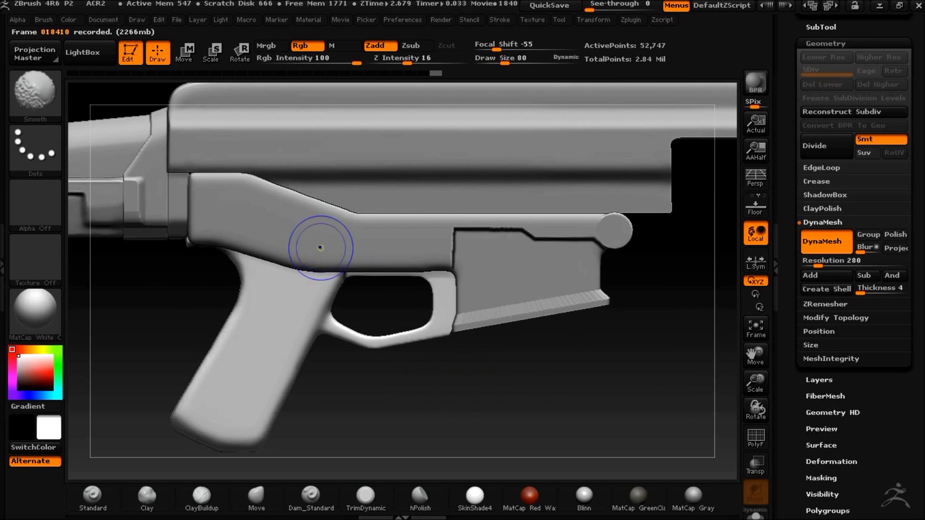
{"action": "left_click_drag", "start_coordinate": [475, 404], "coordinate": [495, 352], "text": "alt"}
{"action": "left_click_drag", "start_coordinate": [495, 352], "coordinate": [606, 370]}
Delete the Extract1 subtool and select the PM3D_Cube3D receiver block
{"action": "mouse_move", "coordinate": [345, 15]}
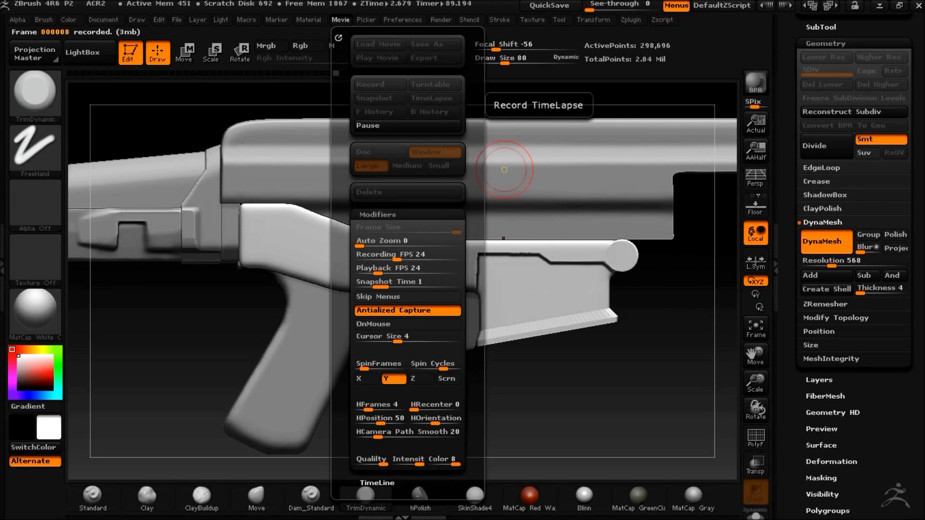
{"action": "left_click", "coordinate": [830, 104]}
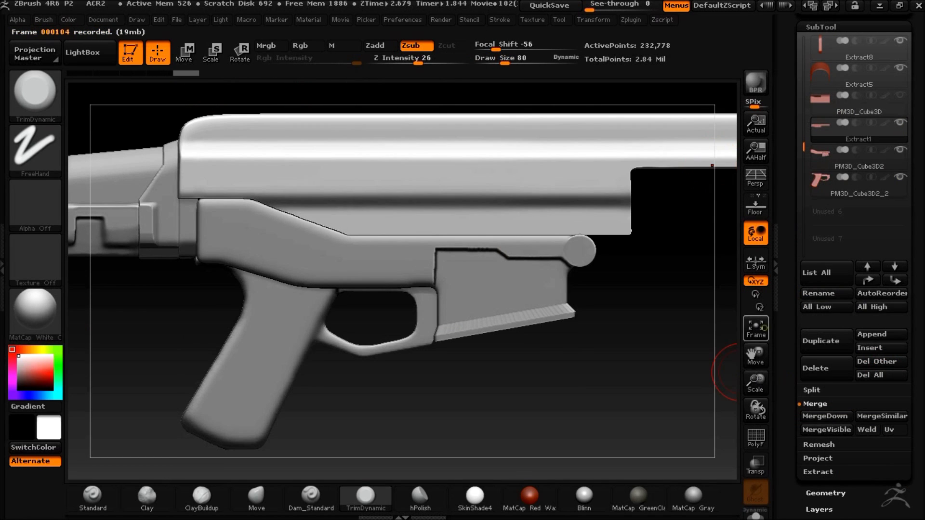
{"action": "left_click", "coordinate": [820, 368]}
{"action": "left_click", "coordinate": [669, 398]}
{"action": "left_click", "coordinate": [847, 103]}
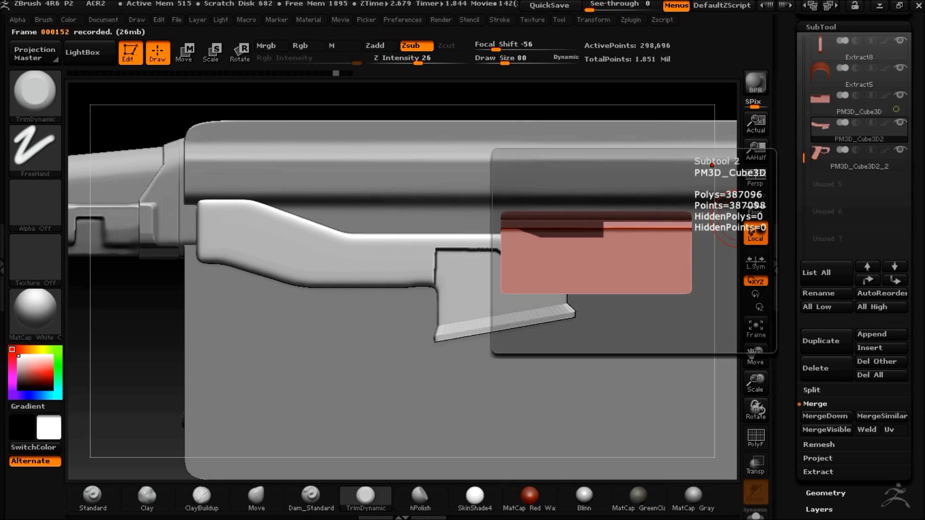
With See-through at 43, unmask a rectangular port in the masked upper receiver above the magazine well using MaskPen
{"action": "left_click_drag", "start_coordinate": [138, 409], "coordinate": [146, 422], "text": "alt"}
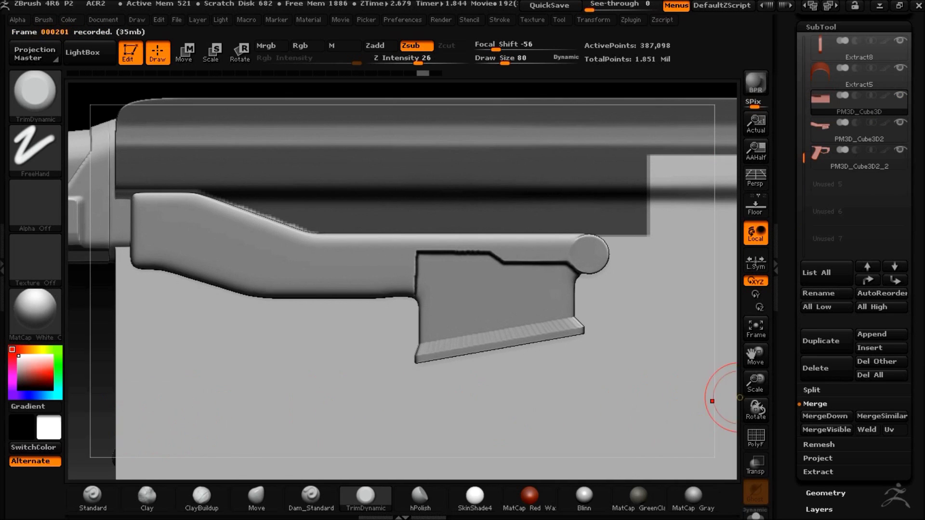
{"action": "left_click_drag", "start_coordinate": [755, 356], "coordinate": [755, 414]}
{"action": "left_click_drag", "start_coordinate": [483, 137], "coordinate": [475, 123], "text": "alt"}
{"action": "left_click_drag", "start_coordinate": [474, 123], "coordinate": [428, 102], "text": "alt"}
{"action": "mouse_move", "coordinate": [532, 133]}
{"action": "left_mouse_down"}
{"action": "mouse_move", "coordinate": [526, 128]}
{"action": "mouse_move", "coordinate": [554, 140]}
{"action": "mouse_move", "coordinate": [543, 130]}
{"action": "left_mouse_up"}
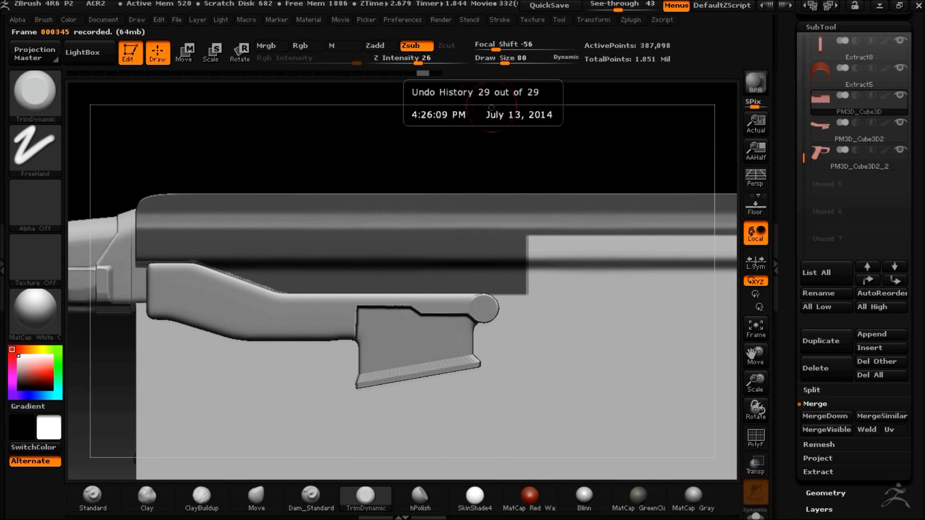
{"action": "left_click_drag", "start_coordinate": [487, 136], "coordinate": [502, 135]}
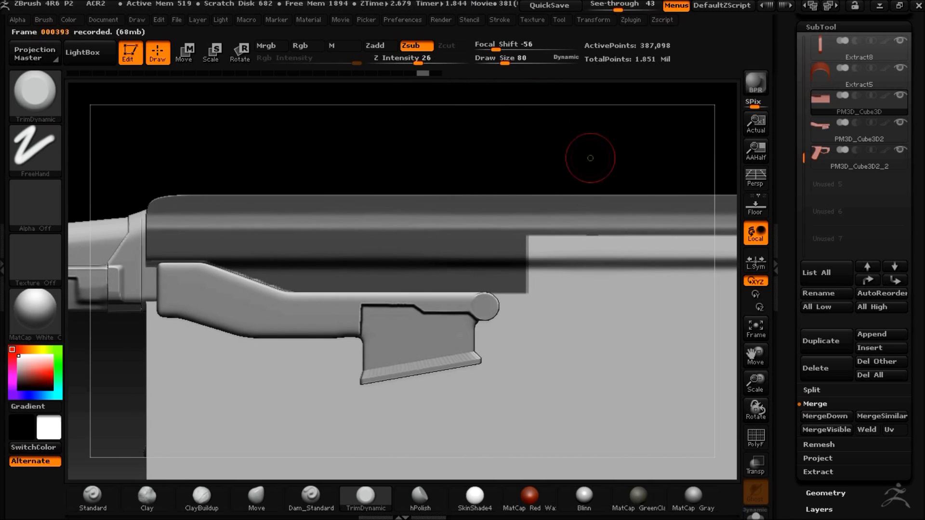
{"action": "left_click_drag", "start_coordinate": [454, 168], "coordinate": [562, 189], "text": "ctrl"}
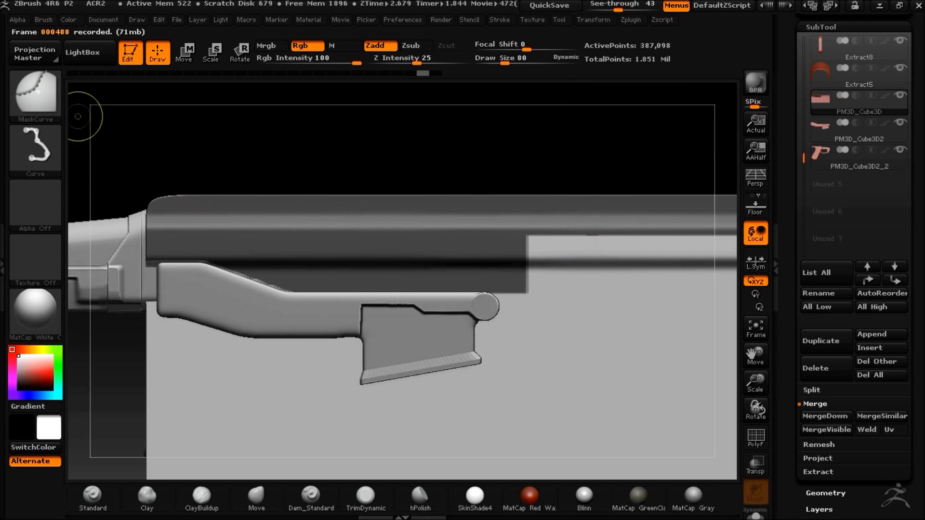
{"action": "key", "text": "b"}
{"action": "left_click", "coordinate": [284, 164]}
{"action": "mouse_move", "coordinate": [324, 136]}
{"action": "left_mouse_down", "text": "ctrl"}
{"action": "mouse_move", "coordinate": [440, 158]}
{"action": "mouse_move", "coordinate": [463, 266]}
{"action": "mouse_move", "coordinate": [471, 264]}
{"action": "left_mouse_up", "text": "ctrl"}
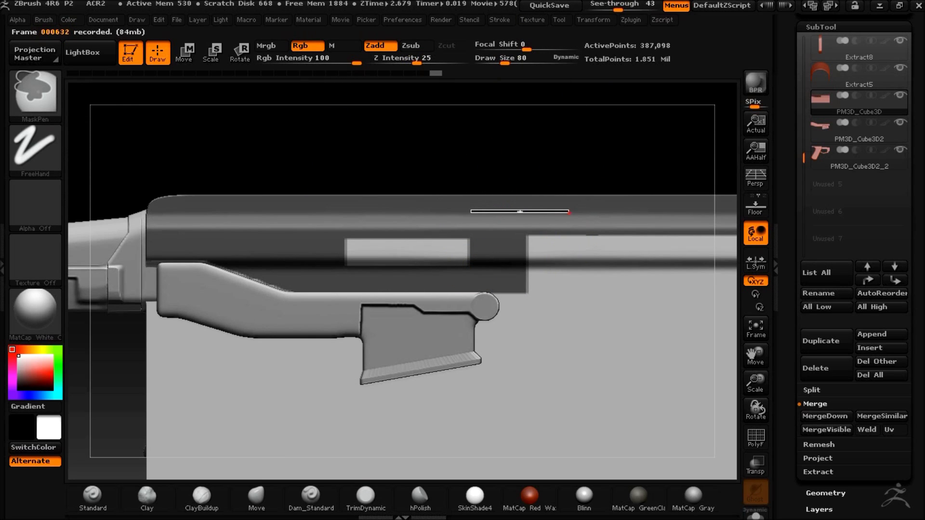
Unmask a long thin slot and two short slots along the upper edge of the masked receiver
{"action": "left_click_drag", "start_coordinate": [643, 214], "coordinate": [645, 215], "text": "ctrl+alt"}
{"action": "left_click_drag", "start_coordinate": [485, 132], "coordinate": [309, 134], "text": "alt"}
{"action": "key", "text": "ctrl"}
{"action": "left_click_drag", "start_coordinate": [502, 160], "coordinate": [518, 151], "text": "alt"}
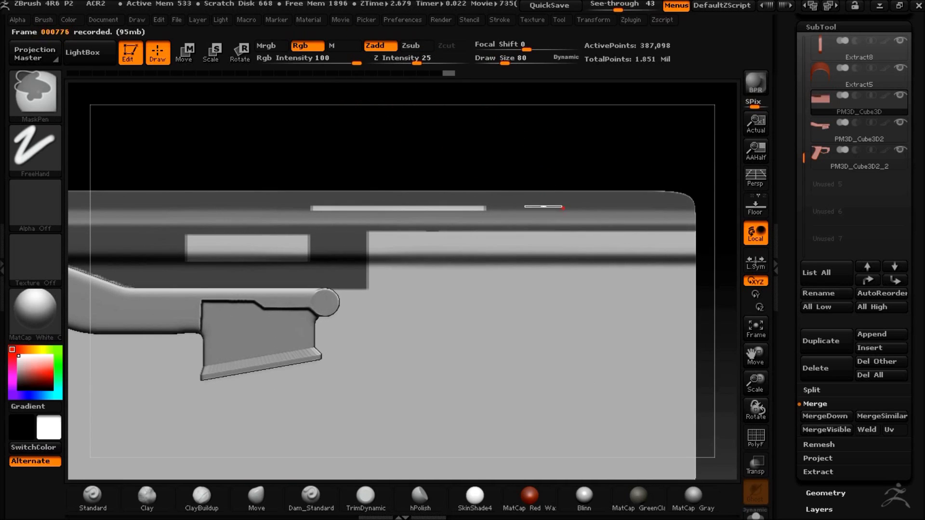
{"action": "left_click_drag", "start_coordinate": [599, 214], "coordinate": [598, 214], "text": "ctrl"}
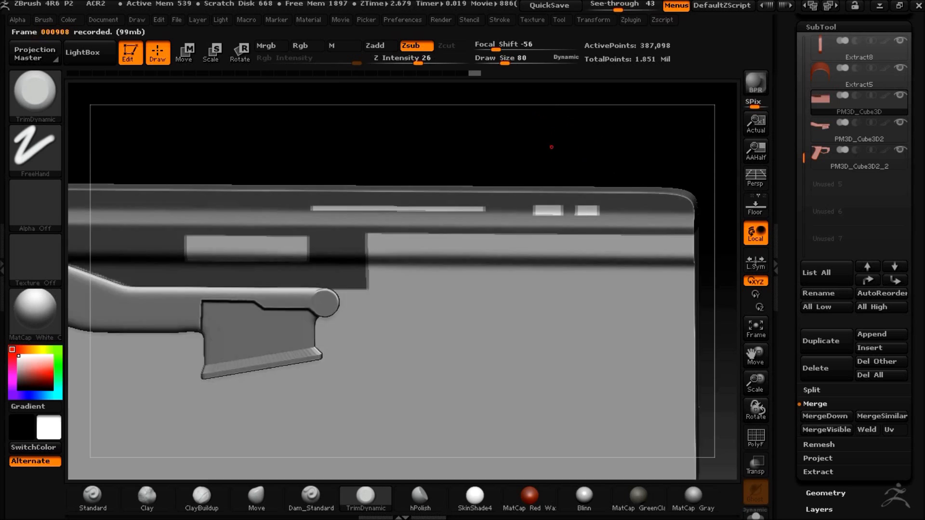
{"action": "mouse_move", "coordinate": [551, 149]}
{"action": "left_mouse_down"}
{"action": "mouse_move", "coordinate": [530, 159]}
{"action": "mouse_move", "coordinate": [575, 137]}
{"action": "left_mouse_up"}
Toggle the movie recording's pause, try to mask over the rectangular port from the receiver's far side, and undo the masking
{"action": "left_click", "coordinate": [340, 20]}
{"action": "left_click", "coordinate": [409, 126]}
{"action": "left_click_drag", "start_coordinate": [344, 150], "coordinate": [405, 201]}
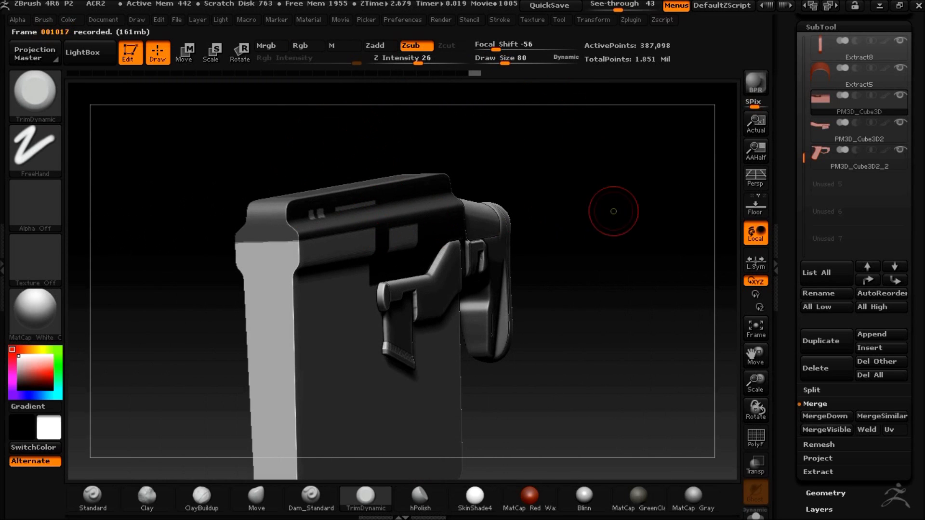
{"action": "left_click_drag", "start_coordinate": [492, 131], "coordinate": [467, 129]}
{"action": "left_click_drag", "start_coordinate": [365, 156], "coordinate": [360, 138]}
{"action": "key", "text": "ctrl"}
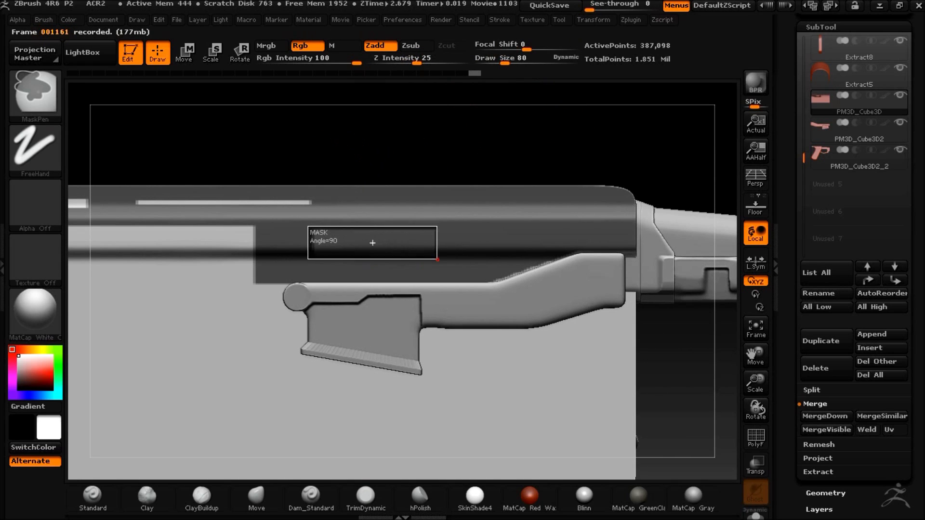
{"action": "left_click_drag", "start_coordinate": [436, 259], "coordinate": [441, 260], "text": "ctrl"}
{"action": "left_click_drag", "start_coordinate": [391, 155], "coordinate": [472, 155]}
{"action": "key", "text": "ctrl+z"}
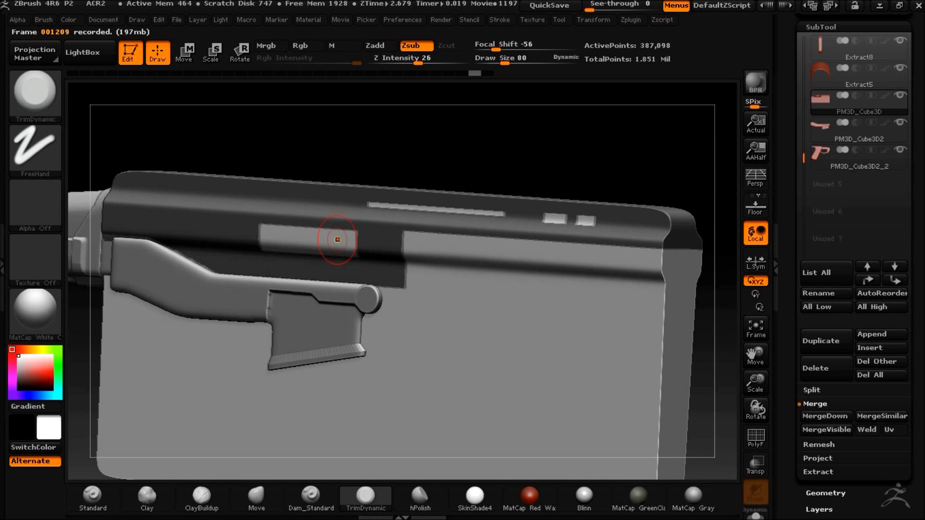
Try to mask only the far side of the rectangular port with a selection from a turned view of the block
{"action": "left_click_drag", "start_coordinate": [386, 149], "coordinate": [208, 351]}
{"action": "mouse_move", "coordinate": [209, 316]}
{"action": "left_mouse_down", "text": "ctrl"}
{"action": "mouse_move", "coordinate": [331, 420]}
{"action": "mouse_move", "coordinate": [366, 369]}
{"action": "mouse_move", "coordinate": [377, 373]}
{"action": "mouse_move", "coordinate": [413, 258]}
{"action": "mouse_move", "coordinate": [347, 327]}
{"action": "mouse_move", "coordinate": [413, 254]}
{"action": "mouse_move", "coordinate": [419, 232]}
{"action": "left_mouse_up", "text": "ctrl"}
{"action": "left_click_drag", "start_coordinate": [411, 137], "coordinate": [409, 137], "text": "shift"}
{"action": "left_click_drag", "start_coordinate": [346, 142], "coordinate": [415, 128], "text": "alt"}
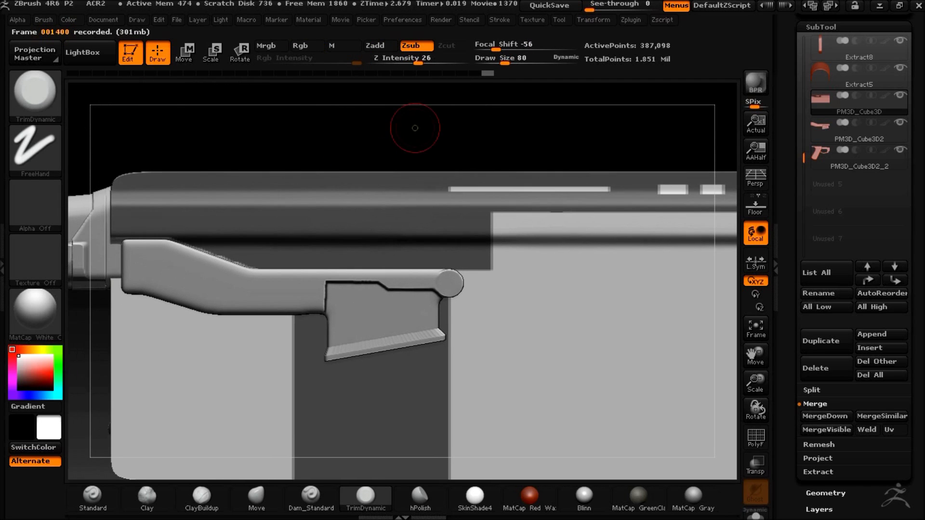
Turn on Transparency and unmask the stray strip on the block below the upper receiver
{"action": "left_click", "coordinate": [748, 464]}
{"action": "mouse_move", "coordinate": [117, 330]}
{"action": "left_mouse_down", "text": "ctrl"}
{"action": "mouse_move", "coordinate": [540, 343]}
{"action": "mouse_move", "coordinate": [594, 358]}
{"action": "left_mouse_up", "text": "ctrl"}
{"action": "key", "text": "ctrl+z"}
{"action": "mouse_move", "coordinate": [120, 345]}
{"action": "left_mouse_down", "text": "ctrl"}
{"action": "mouse_move", "coordinate": [465, 484]}
{"action": "mouse_move", "coordinate": [464, 382]}
{"action": "mouse_move", "coordinate": [527, 392]}
{"action": "mouse_move", "coordinate": [578, 479]}
{"action": "left_mouse_up", "text": "ctrl"}
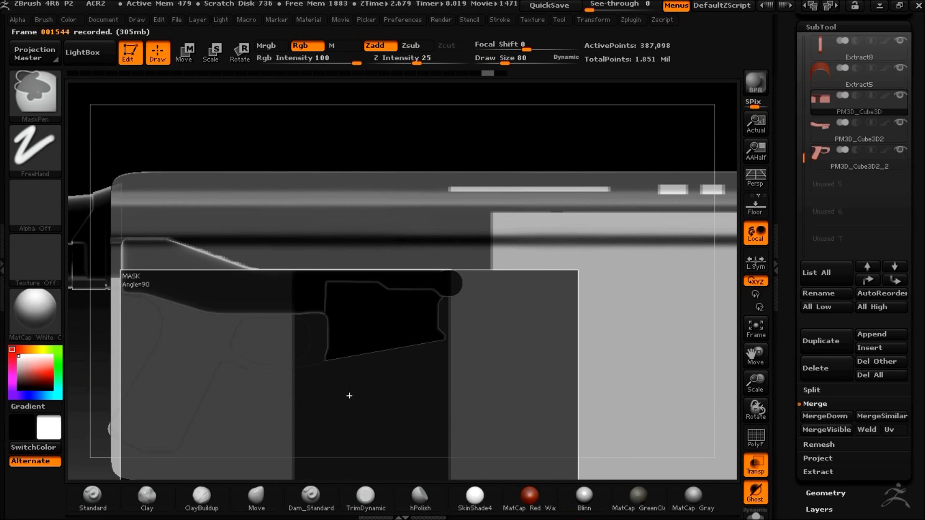
{"action": "left_click_drag", "start_coordinate": [578, 519], "coordinate": [578, 516], "text": "ctrl+alt"}
Try masking the port's far side again with a rectangular strip across the block, and undo it
{"action": "left_click_drag", "start_coordinate": [466, 120], "coordinate": [471, 90], "text": "alt"}
{"action": "left_click_drag", "start_coordinate": [429, 460], "coordinate": [443, 457], "text": "alt"}
{"action": "mouse_move", "coordinate": [443, 458]}
{"action": "left_mouse_down"}
{"action": "mouse_move", "coordinate": [434, 462]}
{"action": "mouse_move", "coordinate": [458, 465]}
{"action": "left_mouse_up"}
{"action": "left_click_drag", "start_coordinate": [473, 116], "coordinate": [558, 102]}
{"action": "left_click_drag", "start_coordinate": [270, 446], "coordinate": [403, 181], "text": "ctrl"}
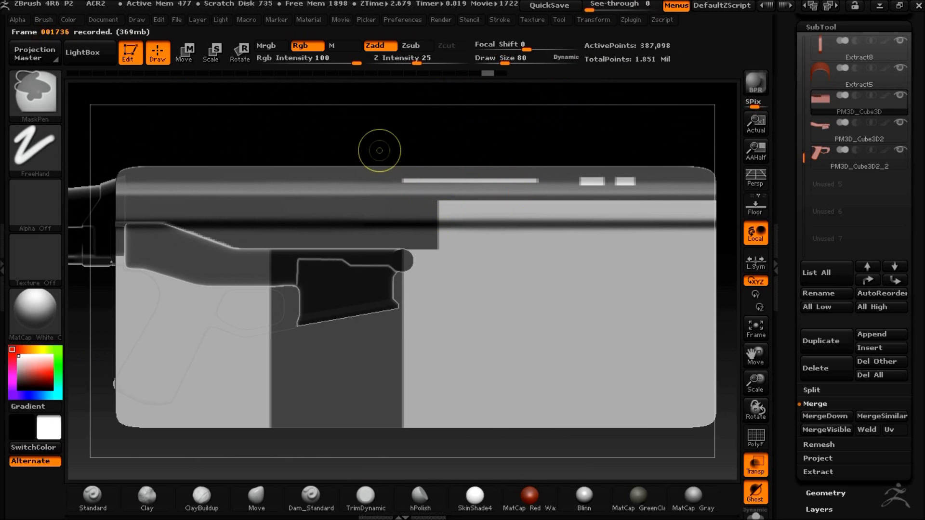
{"action": "key", "text": "ctrl+z"}
Unmask the rectangular port above the magazine well again and check the mask from several sides
{"action": "left_click_drag", "start_coordinate": [282, 203], "coordinate": [389, 226], "text": "ctrl+alt"}
{"action": "left_click_drag", "start_coordinate": [347, 114], "coordinate": [355, 311]}
{"action": "left_click_drag", "start_coordinate": [444, 175], "coordinate": [230, 196]}
{"action": "left_click_drag", "start_coordinate": [399, 253], "coordinate": [436, 265], "text": "ctrl"}
{"action": "left_click_drag", "start_coordinate": [486, 206], "coordinate": [435, 196]}
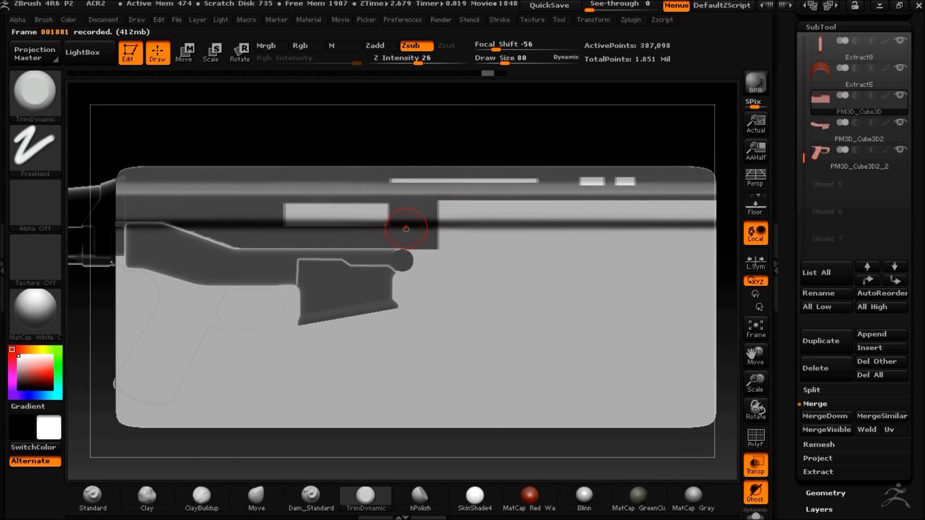
{"action": "left_click_drag", "start_coordinate": [449, 146], "coordinate": [428, 145]}
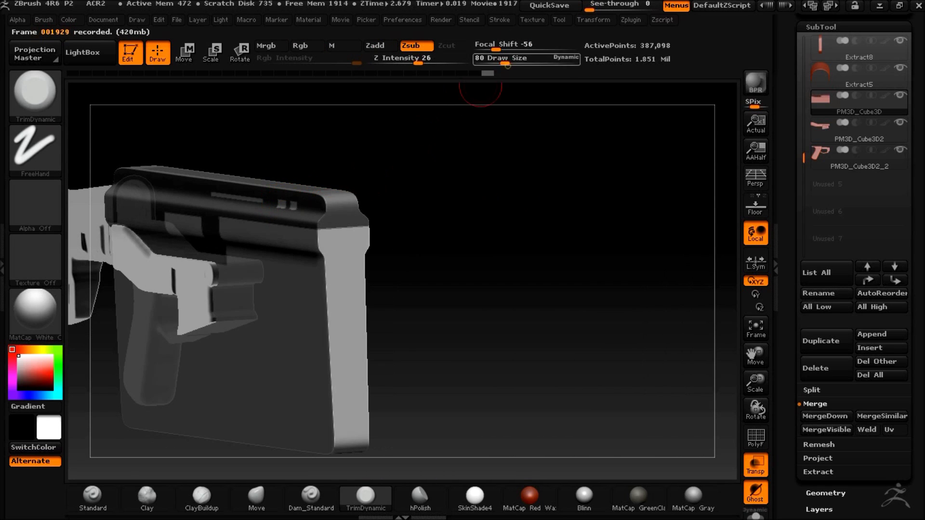
{"action": "left_click_drag", "start_coordinate": [575, 110], "coordinate": [545, 154]}
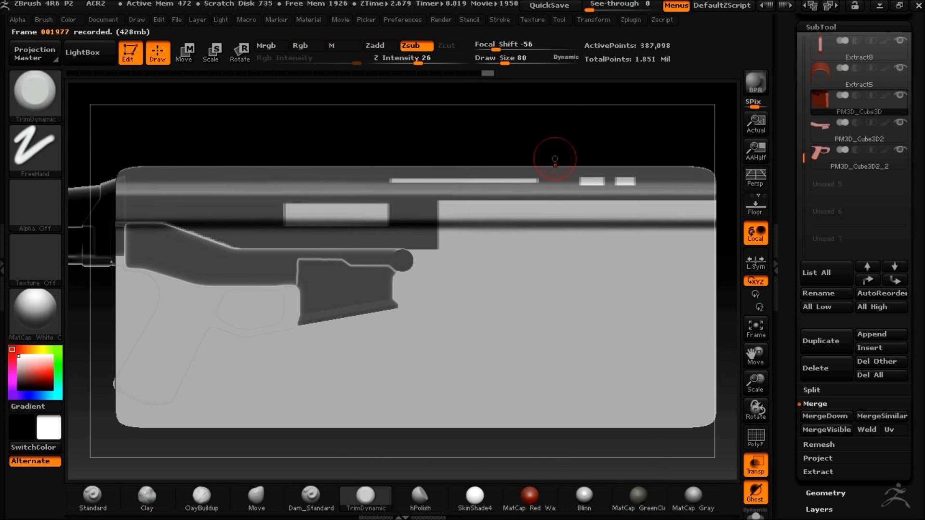
Unmask the front end of the upper receiver to shorten the masked shape
{"action": "left_click_drag", "start_coordinate": [686, 120], "coordinate": [663, 121], "text": "alt"}
{"action": "left_click_drag", "start_coordinate": [664, 129], "coordinate": [726, 339], "text": "ctrl+alt"}
{"action": "left_click_drag", "start_coordinate": [567, 124], "coordinate": [601, 124], "text": "alt"}
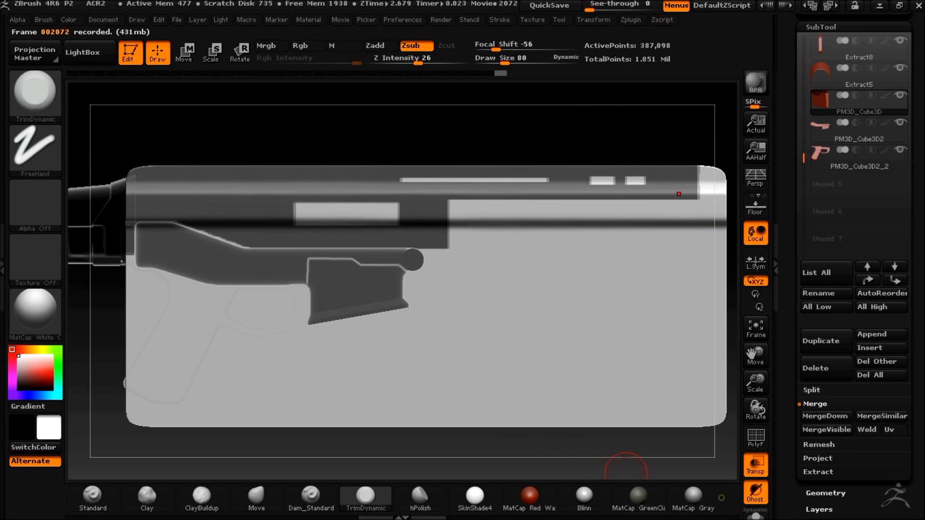
Extract the masked upper receiver at thickness 0.02 with Double and TBorder, accept it, clear the mask and set See-through to 0
{"action": "left_click", "coordinate": [814, 472]}
{"action": "left_click", "coordinate": [825, 463]}
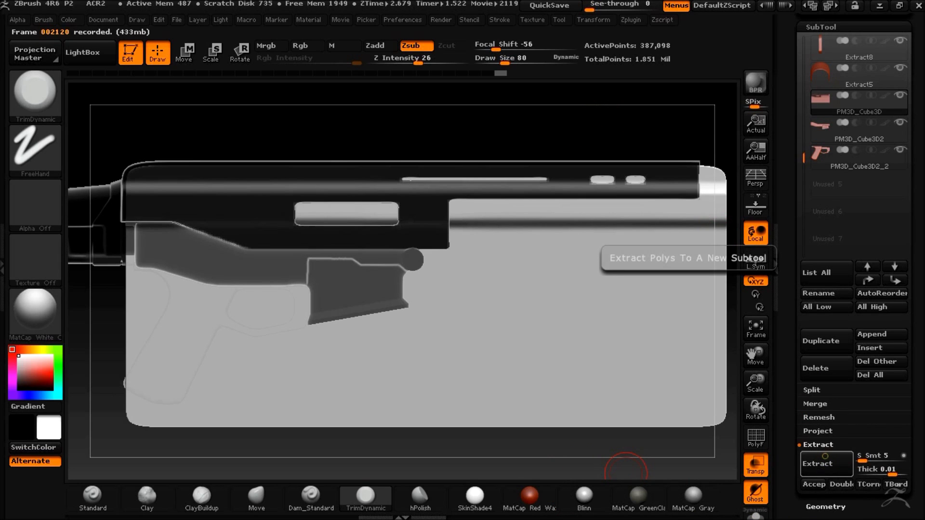
{"action": "left_click", "coordinate": [814, 484]}
{"action": "key", "text": "ctrl"}
{"action": "left_click_drag", "start_coordinate": [537, 124], "coordinate": [603, 85], "text": "ctrl"}
{"action": "left_click_drag", "start_coordinate": [596, 7], "coordinate": [586, 7]}
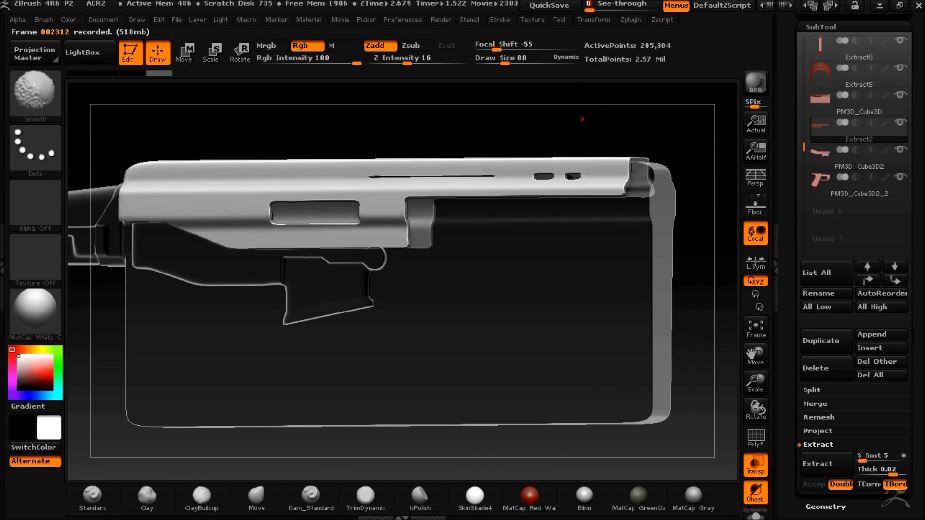
Try to square off the long cooling slot in the extracted upper receiver with the ClipRect brush
{"action": "left_click_drag", "start_coordinate": [582, 120], "coordinate": [559, 124], "text": "shift"}
{"action": "left_click", "coordinate": [44, 103], "text": "ctrl+shift"}
{"action": "left_click", "coordinate": [212, 118], "text": "ctrl+shift"}
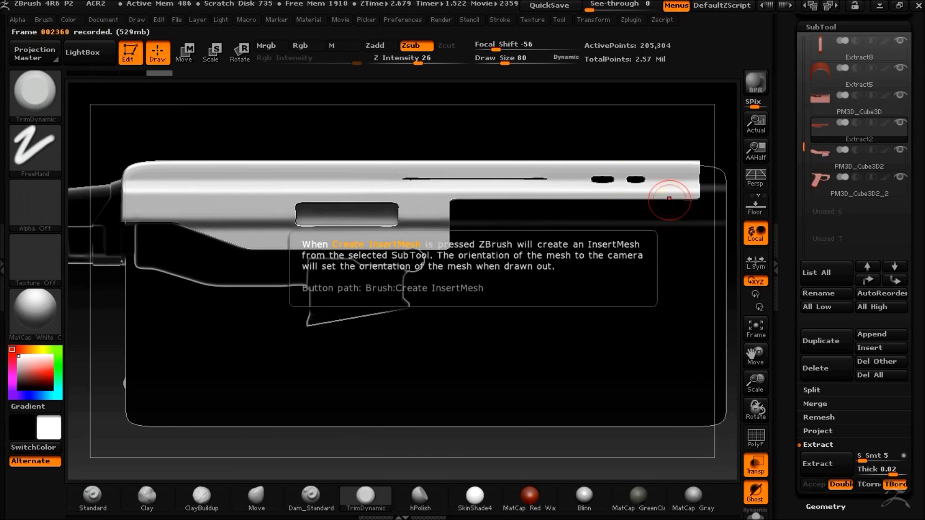
{"action": "left_click_drag", "start_coordinate": [413, 149], "coordinate": [482, 189], "text": "ctrl+shift"}
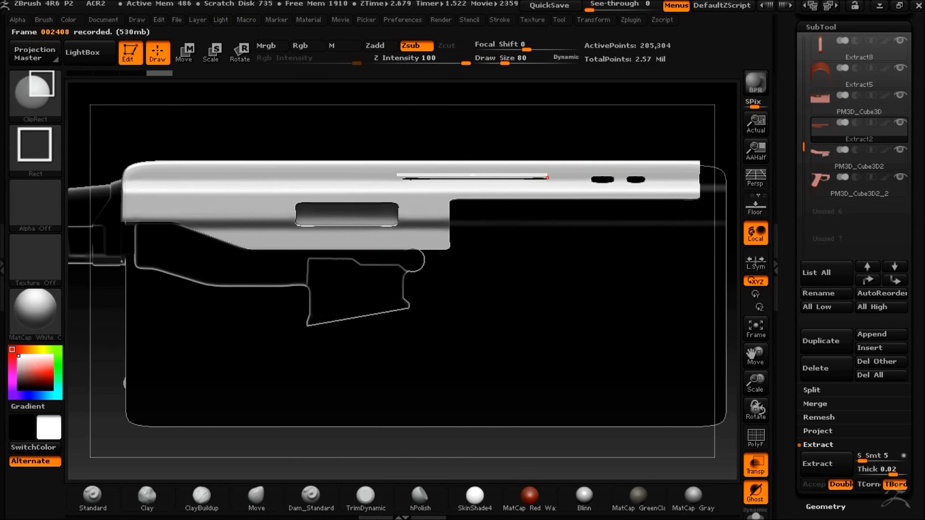
{"action": "left_click_drag", "start_coordinate": [553, 184], "coordinate": [554, 184], "text": "ctrl+alt+shift"}
{"action": "left_click_drag", "start_coordinate": [538, 125], "coordinate": [512, 126]}
{"action": "left_click_drag", "start_coordinate": [560, 145], "coordinate": [585, 131], "text": "shift"}
Delete the extracted upper receiver, select the masked block and unmask a taller rectangle for the long cooling slot
{"action": "left_click", "coordinate": [816, 368]}
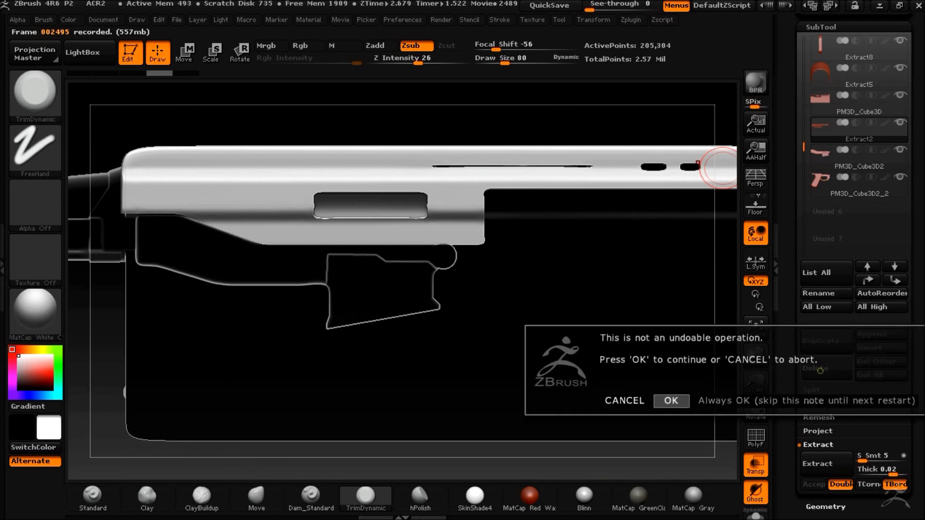
{"action": "left_click", "coordinate": [672, 401]}
{"action": "left_click", "coordinate": [836, 111]}
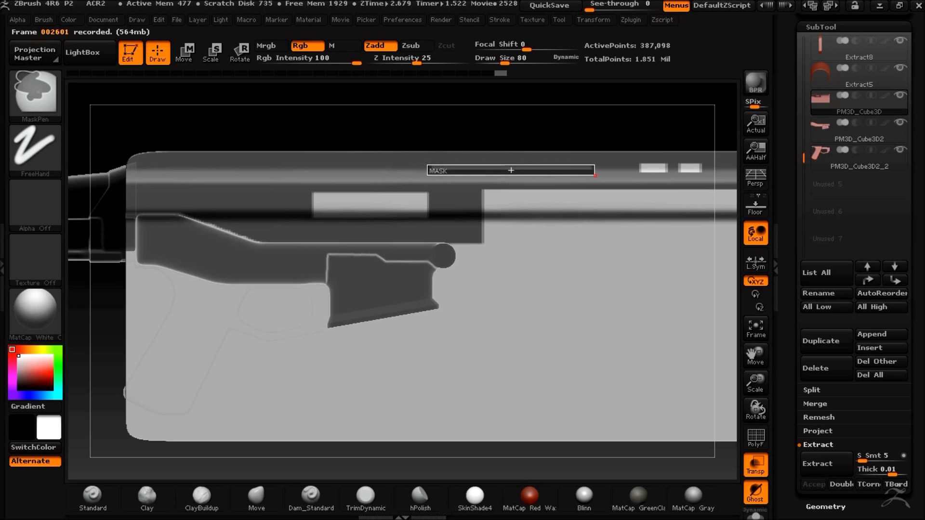
{"action": "key", "text": "ctrl"}
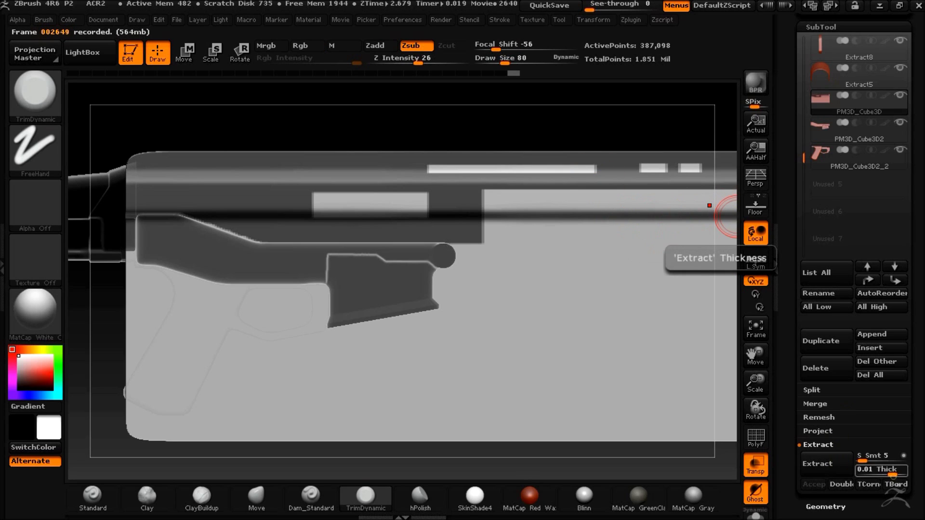
Extract the masked upper receiver at thickness 0.007, accept it, select the new piece and clear its mask
{"action": "left_click_drag", "start_coordinate": [893, 470], "coordinate": [894, 470]}
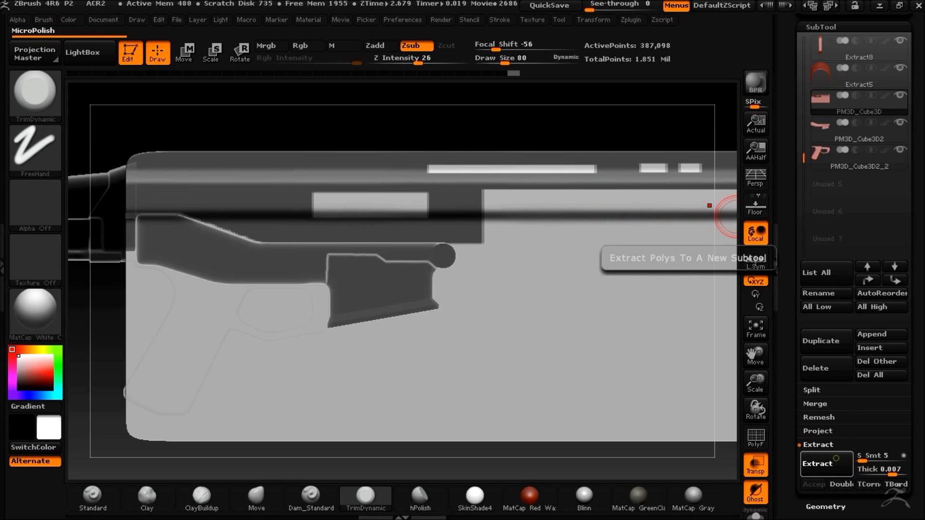
{"action": "left_click", "coordinate": [817, 463]}
{"action": "left_click", "coordinate": [813, 484]}
{"action": "left_click", "coordinate": [827, 136]}
{"action": "left_click_drag", "start_coordinate": [564, 110], "coordinate": [608, 127], "text": "ctrl"}
Try clipping a sharp rectangle around the long slot with the ClipRect brush, and undo it
{"action": "key", "text": "ctrl+shift"}
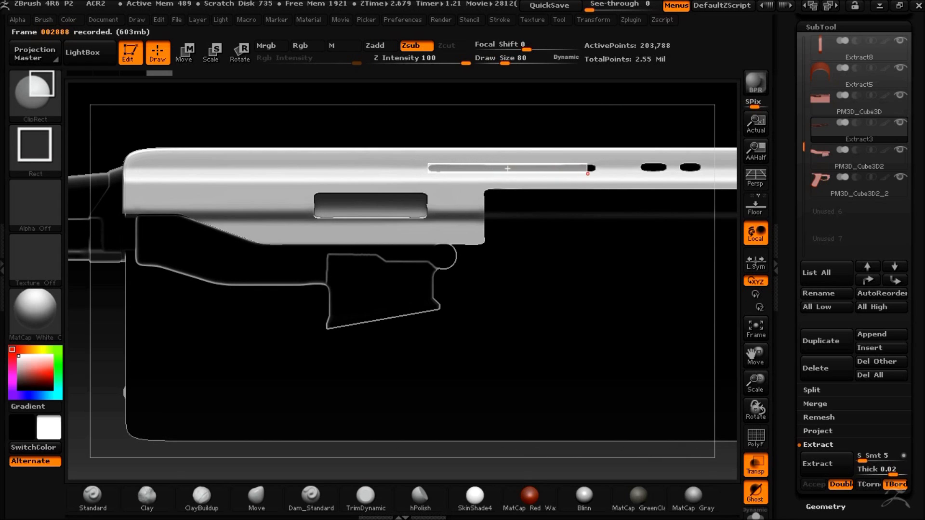
{"action": "left_click_drag", "start_coordinate": [588, 172], "coordinate": [599, 173]}
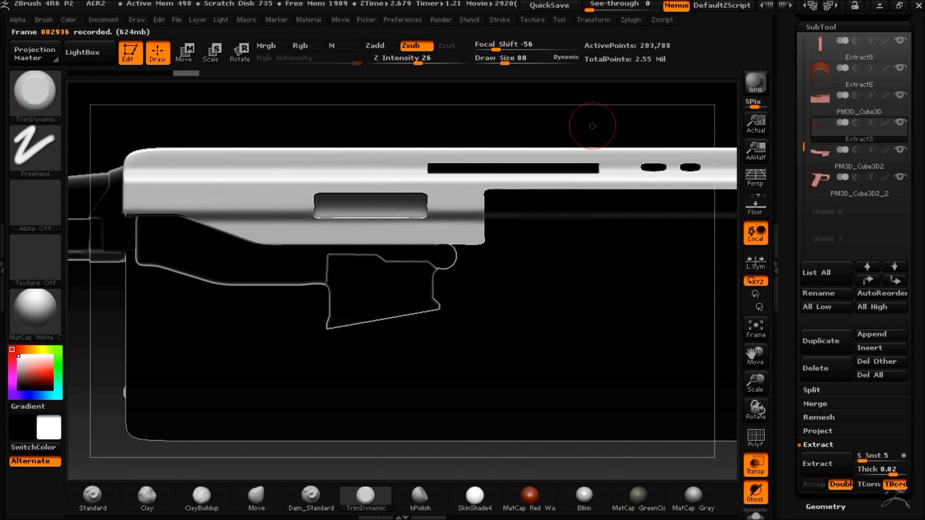
{"action": "key", "text": "ctrl+z"}
{"action": "left_click_drag", "start_coordinate": [593, 115], "coordinate": [583, 144], "text": "alt"}
{"action": "key", "text": "ctrl+z"}
Hide the masked block, turn off transparency and activate the TrimDynamic brush
{"action": "left_click", "coordinate": [900, 96]}
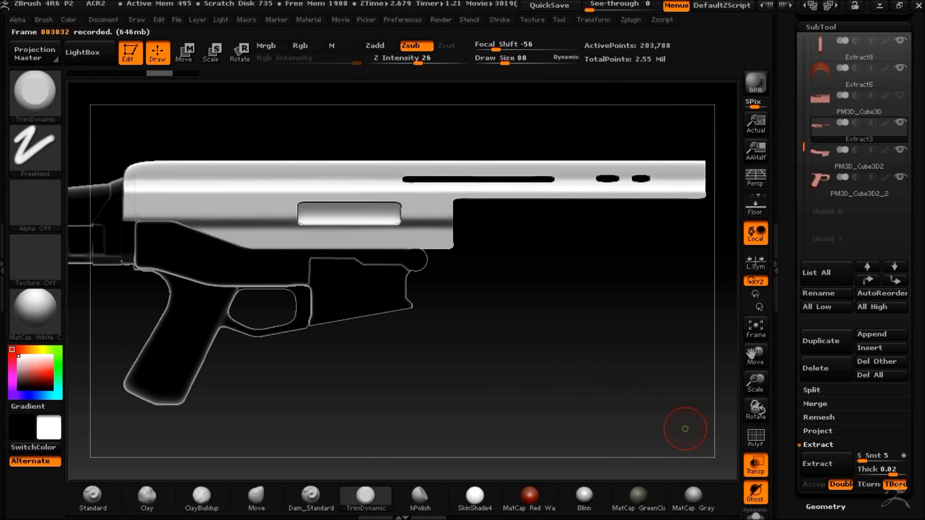
{"action": "left_click", "coordinate": [755, 465]}
{"action": "mouse_move", "coordinate": [547, 346]}
{"action": "left_mouse_down"}
{"action": "mouse_move", "coordinate": [524, 336]}
{"action": "mouse_move", "coordinate": [499, 365]}
{"action": "mouse_move", "coordinate": [543, 342]}
{"action": "mouse_move", "coordinate": [557, 347]}
{"action": "mouse_move", "coordinate": [541, 326]}
{"action": "mouse_move", "coordinate": [578, 319]}
{"action": "left_mouse_up"}
{"action": "key", "text": "b"}
{"action": "key", "text": "t"}
{"action": "key", "text": "d"}
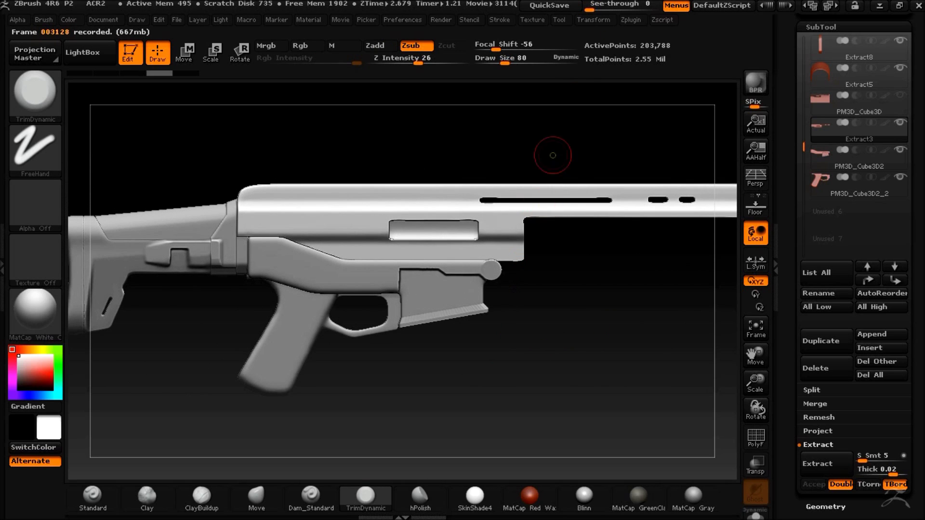
Clip the upper receiver's rear end flat with a vertical ClipCurve line and check it against the reference image
{"action": "key", "text": "ctrl+shift"}
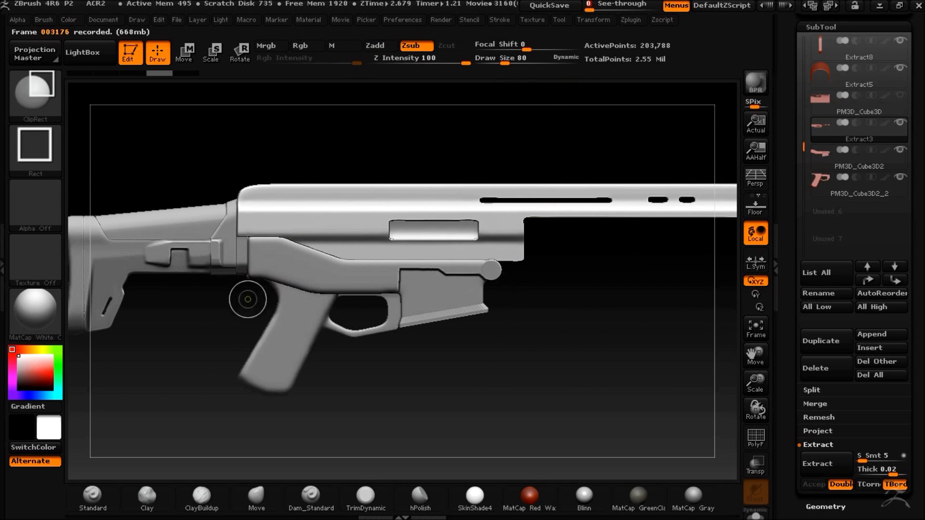
{"action": "left_click", "coordinate": [55, 107], "text": "ctrl+shift"}
{"action": "left_click", "coordinate": [173, 163], "text": "ctrl+shift"}
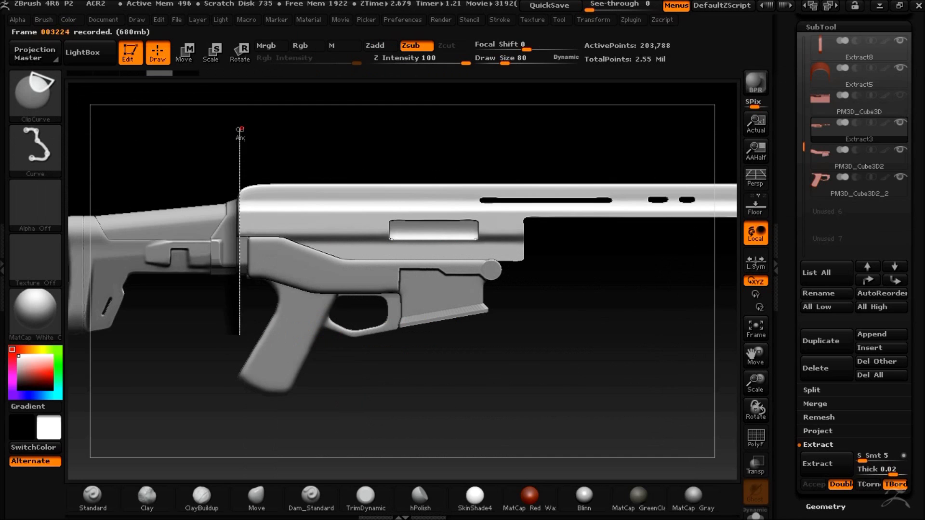
{"action": "mouse_move", "coordinate": [359, 129]}
{"action": "left_mouse_down"}
{"action": "mouse_move", "coordinate": [418, 166]}
{"action": "mouse_move", "coordinate": [355, 144]}
{"action": "left_mouse_up"}
{"action": "left_click_drag", "start_coordinate": [491, 335], "coordinate": [532, 134], "text": "alt"}
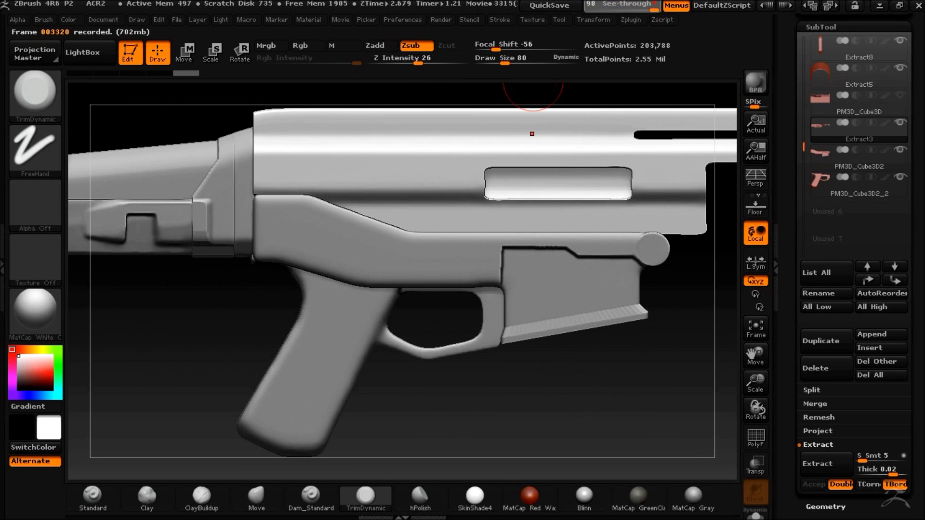
{"action": "mouse_move", "coordinate": [188, 127]}
{"action": "left_mouse_down", "text": "alt"}
{"action": "mouse_move", "coordinate": [190, 158]}
{"action": "mouse_move", "coordinate": [302, 136]}
{"action": "left_mouse_up", "text": "alt"}
{"action": "mouse_move", "coordinate": [246, 136]}
{"action": "left_mouse_down"}
{"action": "mouse_move", "coordinate": [321, 151]}
{"action": "mouse_move", "coordinate": [212, 125]}
{"action": "left_mouse_up"}
{"action": "left_click_drag", "start_coordinate": [551, 413], "coordinate": [618, 419], "text": "alt"}
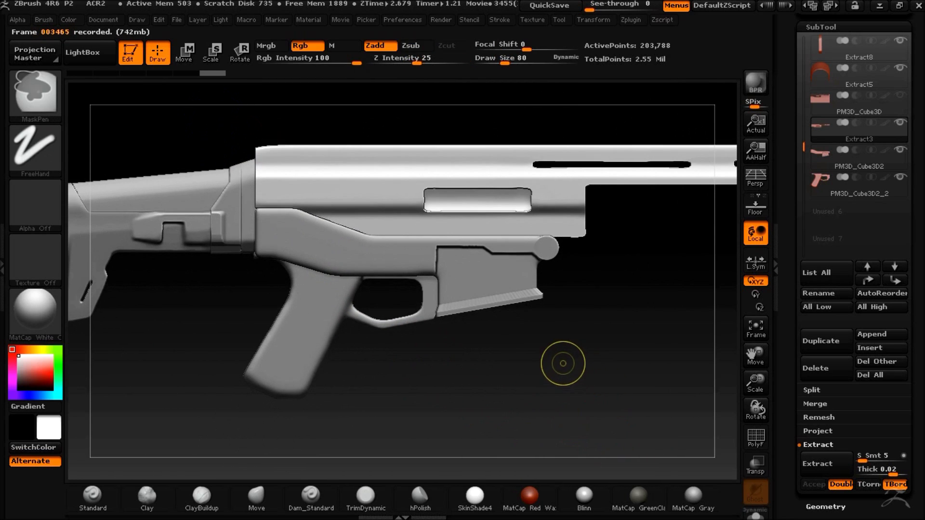
Try several angled ClipCurve cuts across the upper rear corner of the receiver
{"action": "mouse_move", "coordinate": [222, 153]}
{"action": "left_mouse_down"}
{"action": "mouse_move", "coordinate": [239, 149]}
{"action": "mouse_move", "coordinate": [251, 166]}
{"action": "left_mouse_up"}
{"action": "left_click_drag", "start_coordinate": [275, 133], "coordinate": [275, 135], "text": "ctrl+shift"}
{"action": "left_click_drag", "start_coordinate": [207, 151], "coordinate": [231, 200]}
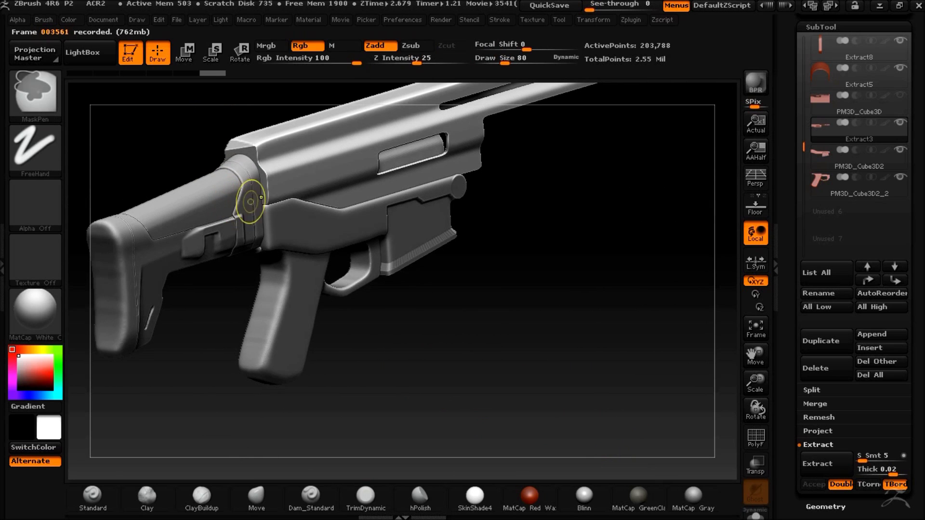
{"action": "key", "text": "ctrl+shift"}
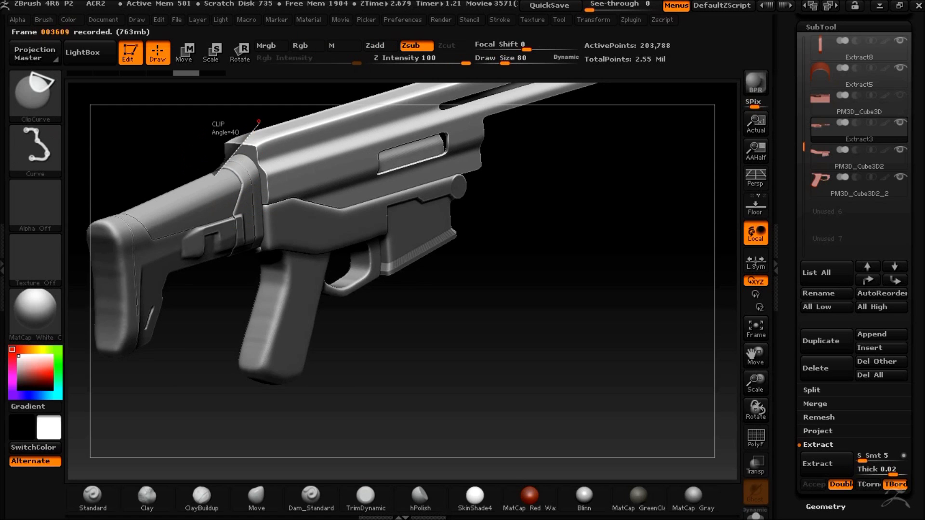
{"action": "left_click_drag", "start_coordinate": [259, 123], "coordinate": [258, 123], "text": "ctrl+shift"}
{"action": "mouse_move", "coordinate": [198, 139]}
{"action": "left_mouse_down"}
{"action": "mouse_move", "coordinate": [218, 159]}
{"action": "mouse_move", "coordinate": [189, 157]}
{"action": "mouse_move", "coordinate": [226, 147]}
{"action": "left_mouse_up"}
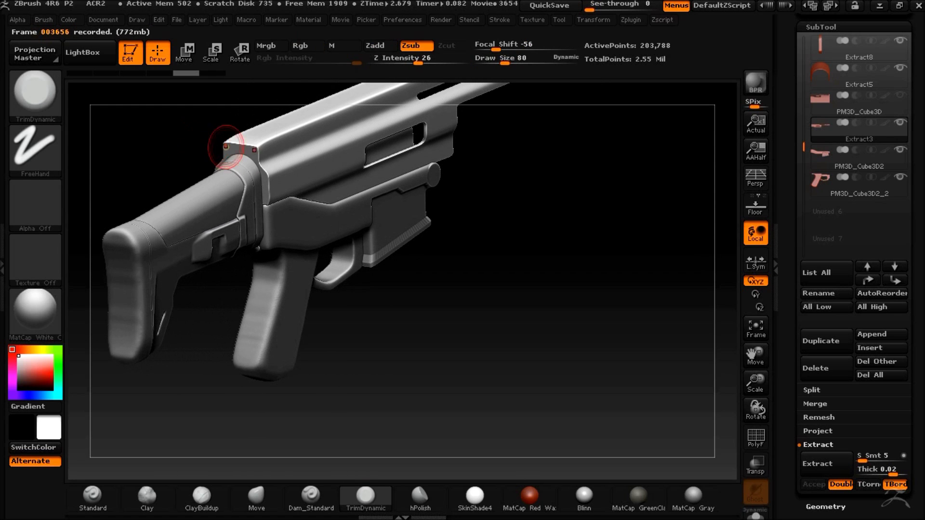
{"action": "key", "text": "ctrl+shift"}
{"action": "left_click_drag", "start_coordinate": [253, 119], "coordinate": [254, 118], "text": "ctrl+shift"}
{"action": "mouse_move", "coordinate": [188, 139]}
{"action": "left_mouse_down"}
{"action": "mouse_move", "coordinate": [217, 147]}
{"action": "mouse_move", "coordinate": [157, 132]}
{"action": "left_mouse_up"}
{"action": "left_click_drag", "start_coordinate": [207, 158], "coordinate": [289, 118], "text": "ctrl+shift"}
{"action": "mouse_move", "coordinate": [172, 137]}
{"action": "left_mouse_down"}
{"action": "mouse_move", "coordinate": [202, 215]}
{"action": "mouse_move", "coordinate": [185, 126]}
{"action": "left_mouse_up"}
Compare the receiver with the reference image at See-through 68 and return See-through to 0
{"action": "left_click", "coordinate": [621, 5]}
{"action": "key", "text": "alt"}
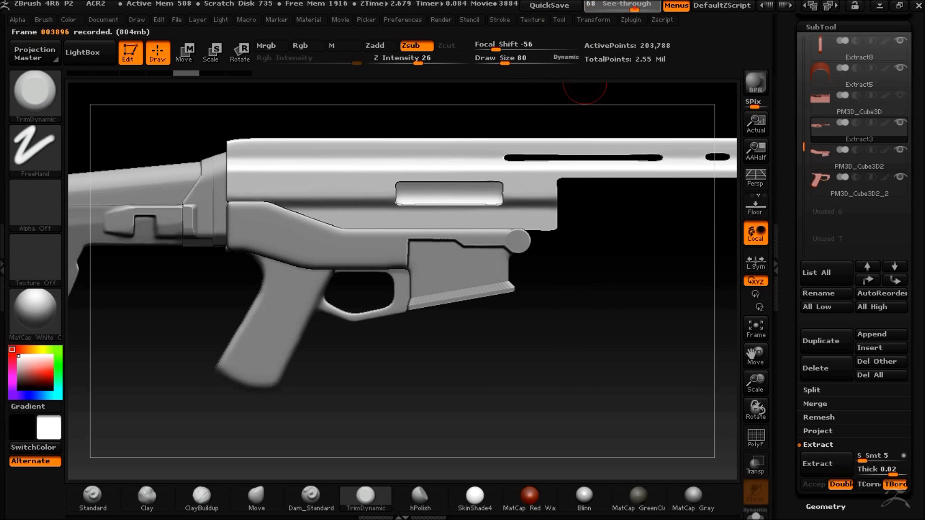
{"action": "mouse_move", "coordinate": [566, 232]}
{"action": "left_mouse_down"}
{"action": "mouse_move", "coordinate": [619, 355]}
{"action": "mouse_move", "coordinate": [600, 413]}
{"action": "mouse_move", "coordinate": [666, 367]}
{"action": "mouse_move", "coordinate": [646, 378]}
{"action": "left_mouse_up"}
{"action": "left_click_drag", "start_coordinate": [431, 406], "coordinate": [475, 425], "text": "alt"}
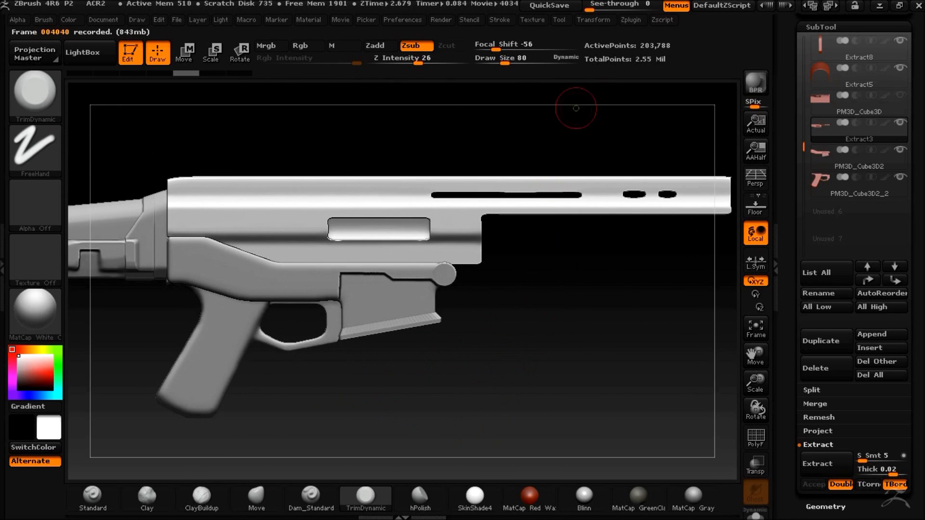
{"action": "left_click_drag", "start_coordinate": [632, 9], "coordinate": [589, 9]}
{"action": "left_click", "coordinate": [340, 19]}
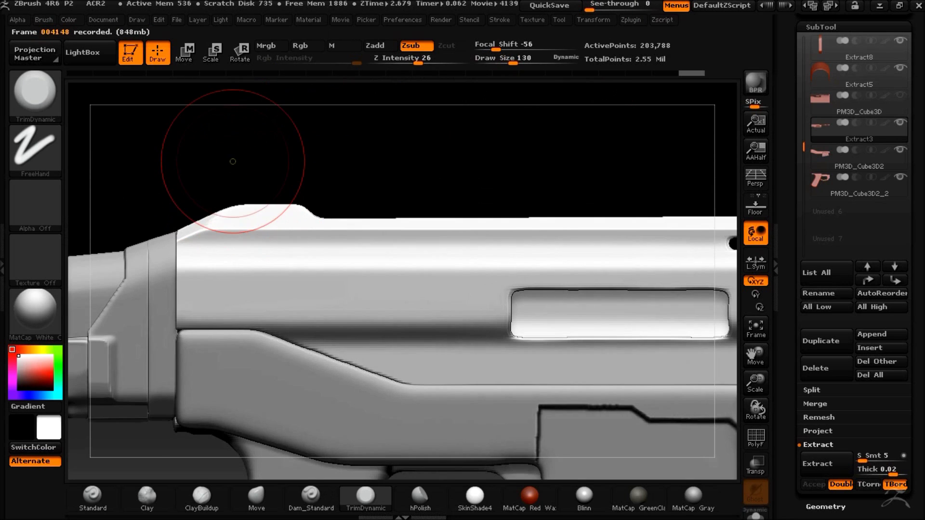
Trim and smooth the raised hump on the receiver's upper rear, including the transition in front of it
{"action": "left_click_drag", "start_coordinate": [231, 161], "coordinate": [206, 227]}
{"action": "key", "text": "shift"}
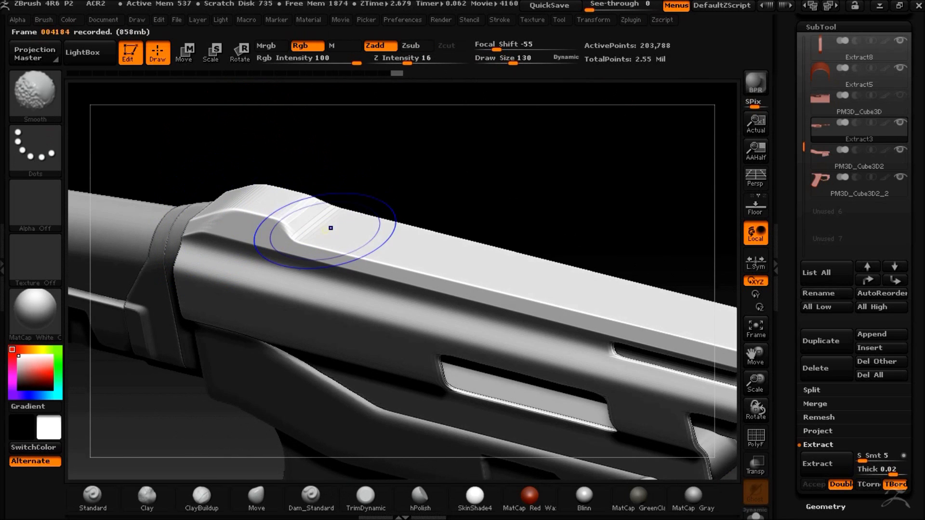
{"action": "mouse_move", "coordinate": [428, 180]}
{"action": "left_mouse_down"}
{"action": "mouse_move", "coordinate": [495, 179]}
{"action": "mouse_move", "coordinate": [504, 207]}
{"action": "mouse_move", "coordinate": [539, 223]}
{"action": "mouse_move", "coordinate": [511, 189]}
{"action": "left_mouse_up"}
{"action": "left_click_drag", "start_coordinate": [387, 186], "coordinate": [381, 237]}
{"action": "mouse_move", "coordinate": [350, 231]}
{"action": "left_mouse_down", "text": "shift"}
{"action": "mouse_move", "coordinate": [317, 224]}
{"action": "mouse_move", "coordinate": [358, 233]}
{"action": "left_mouse_up", "text": "shift"}
Examine the receiver, magazine well, trigger guard and grip in side view, with transparency on and off
{"action": "mouse_move", "coordinate": [499, 200]}
{"action": "left_mouse_down", "text": "alt"}
{"action": "mouse_move", "coordinate": [470, 166]}
{"action": "mouse_move", "coordinate": [474, 137]}
{"action": "left_mouse_up", "text": "alt"}
{"action": "key", "text": "shift"}
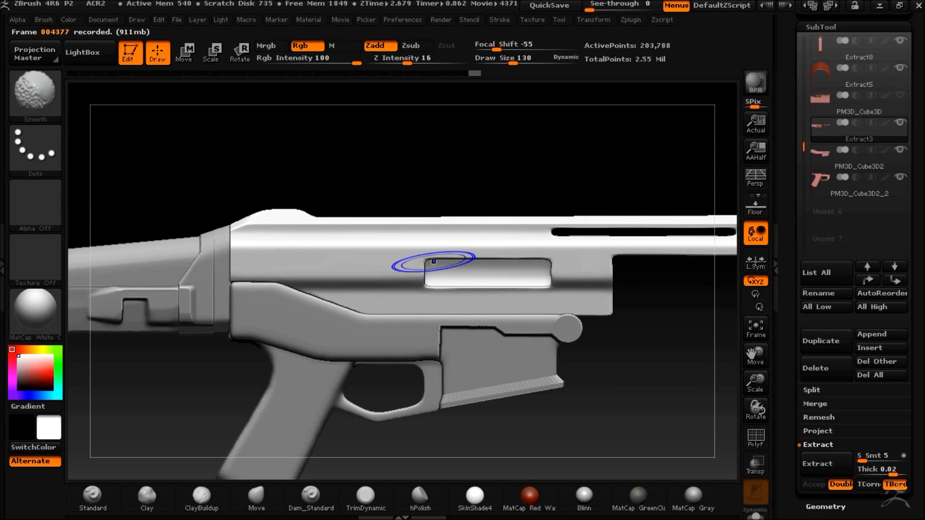
{"action": "mouse_move", "coordinate": [621, 403]}
{"action": "left_mouse_down"}
{"action": "mouse_move", "coordinate": [691, 398]}
{"action": "mouse_move", "coordinate": [658, 403]}
{"action": "mouse_move", "coordinate": [641, 392]}
{"action": "left_mouse_up"}
{"action": "left_click_drag", "start_coordinate": [641, 392], "coordinate": [606, 362], "text": "alt"}
{"action": "left_click", "coordinate": [755, 465]}
{"action": "left_click", "coordinate": [755, 465]}
{"action": "mouse_move", "coordinate": [498, 377]}
{"action": "left_mouse_down"}
{"action": "mouse_move", "coordinate": [506, 330]}
{"action": "mouse_move", "coordinate": [483, 83]}
{"action": "left_mouse_up"}
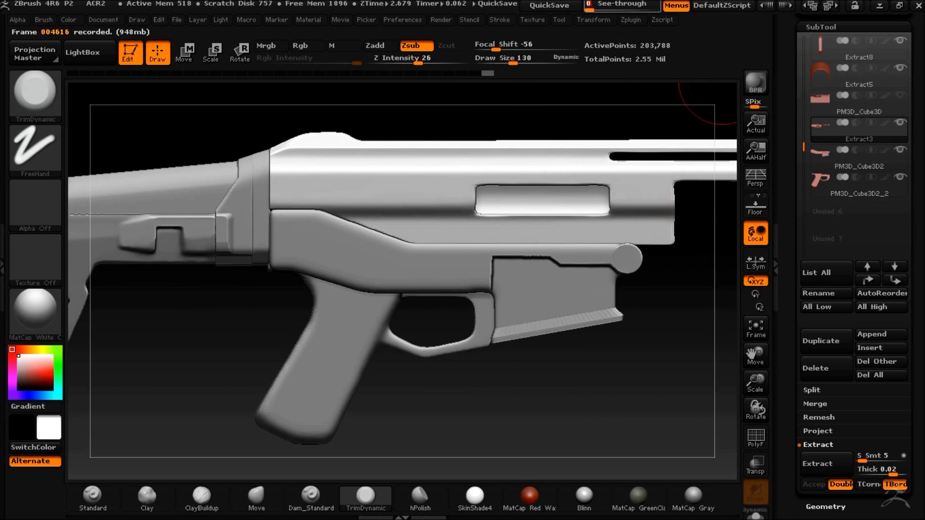
{"action": "mouse_move", "coordinate": [198, 121]}
{"action": "left_mouse_down", "text": "alt"}
{"action": "mouse_move", "coordinate": [199, 145]}
{"action": "mouse_move", "coordinate": [227, 159]}
{"action": "mouse_move", "coordinate": [220, 146]}
{"action": "left_mouse_up", "text": "alt"}
{"action": "left_click_drag", "start_coordinate": [583, 430], "coordinate": [450, 343], "text": "alt"}
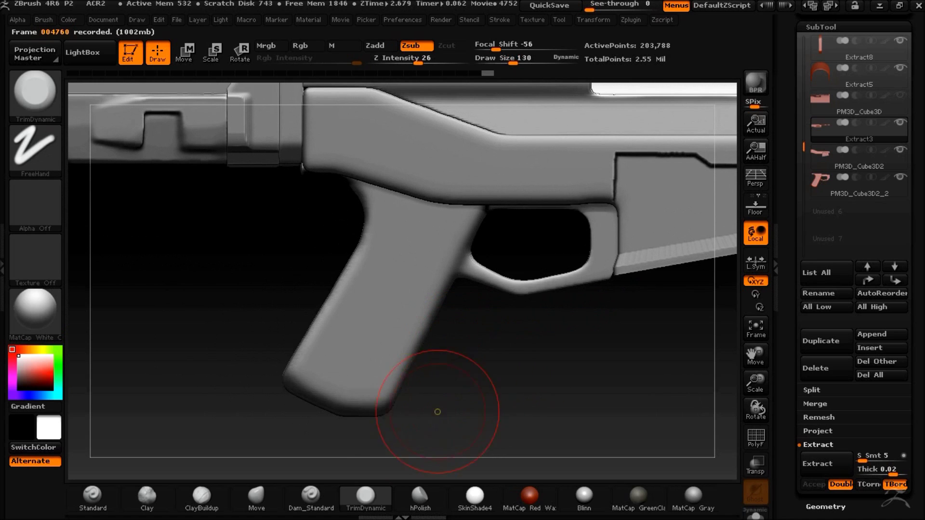
Select the grip subtool, try shaping its lower front corner with the ClipCircle brush and smoothing it, and undo the changes
{"action": "left_click", "coordinate": [35, 92], "text": "ctrl+shift"}
{"action": "left_click", "coordinate": [79, 164]}
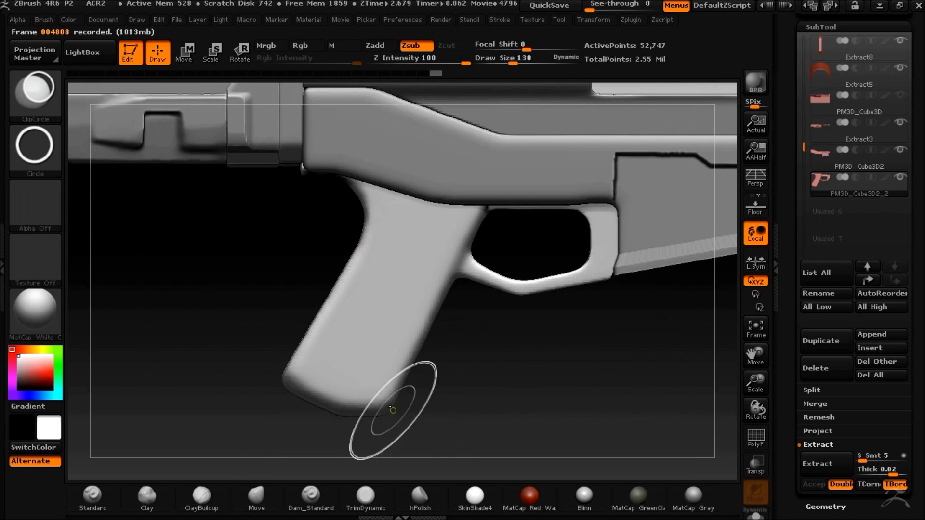
{"action": "left_click_drag", "start_coordinate": [489, 416], "coordinate": [444, 420]}
{"action": "left_click_drag", "start_coordinate": [392, 405], "coordinate": [384, 402], "text": "shift"}
{"action": "left_click_drag", "start_coordinate": [530, 380], "coordinate": [549, 409], "text": "ctrl"}
{"action": "left_click_drag", "start_coordinate": [409, 407], "coordinate": [392, 405], "text": "shift"}
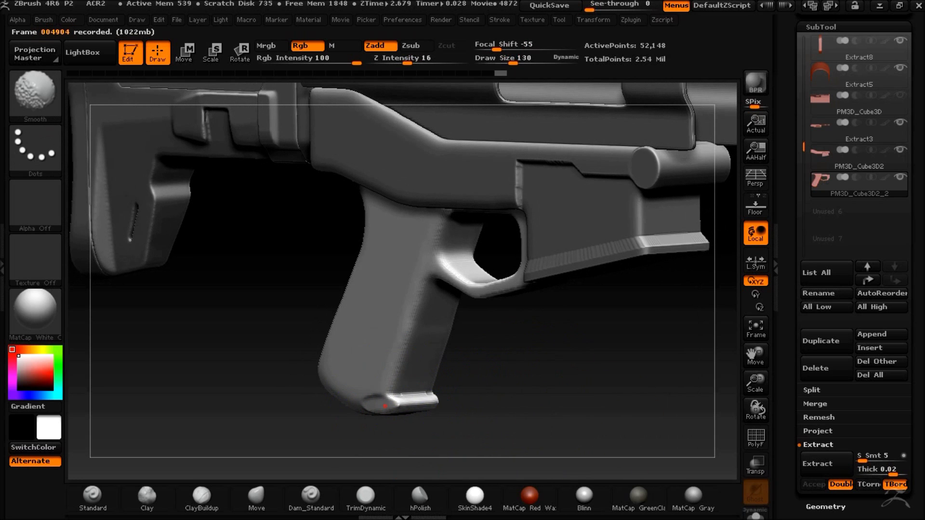
{"action": "mouse_move", "coordinate": [498, 400]}
{"action": "left_mouse_down", "text": "shift"}
{"action": "mouse_move", "coordinate": [510, 401]}
{"action": "mouse_move", "coordinate": [384, 408]}
{"action": "left_mouse_up", "text": "shift"}
{"action": "mouse_move", "coordinate": [535, 395]}
{"action": "left_mouse_down", "text": "shift"}
{"action": "mouse_move", "coordinate": [586, 398]}
{"action": "mouse_move", "coordinate": [533, 392]}
{"action": "mouse_move", "coordinate": [658, 379]}
{"action": "left_mouse_up", "text": "shift"}
{"action": "key", "text": "ctrl+z"}
{"action": "key", "text": "ctrl+z"}
{"action": "key", "text": "ctrl+z"}
{"action": "key", "text": "ctrl+z"}
Try again to form a rounded lip at the grip's lower front corner by clipping and smoothing, and undo it
{"action": "left_click_drag", "start_coordinate": [492, 409], "coordinate": [424, 413]}
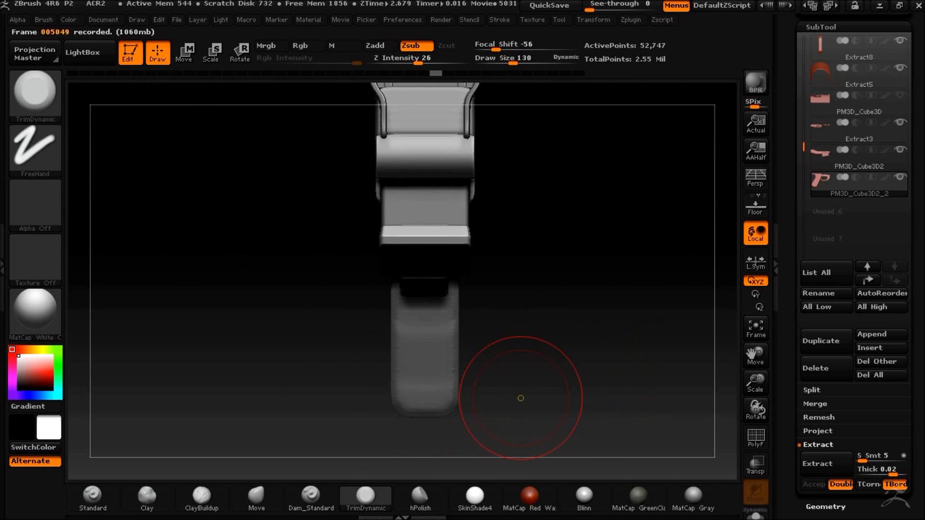
{"action": "left_click_drag", "start_coordinate": [523, 396], "coordinate": [580, 409], "text": "shift"}
{"action": "mouse_move", "coordinate": [410, 405]}
{"action": "left_mouse_down", "text": "ctrl+shift"}
{"action": "mouse_move", "coordinate": [451, 426]}
{"action": "mouse_move", "coordinate": [425, 409]}
{"action": "left_mouse_up", "text": "ctrl+shift"}
{"action": "left_click_drag", "start_coordinate": [499, 396], "coordinate": [459, 393]}
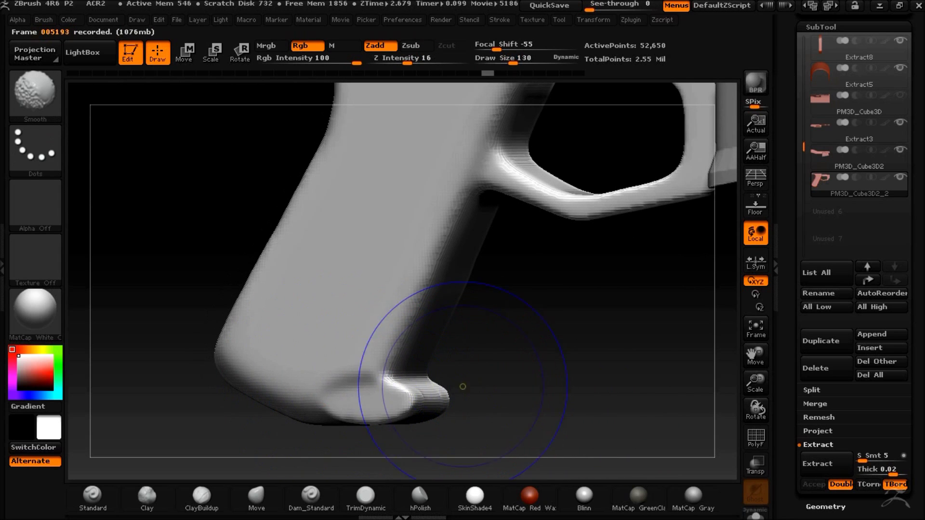
{"action": "left_click_drag", "start_coordinate": [356, 414], "coordinate": [397, 399], "text": "shift"}
{"action": "mouse_move", "coordinate": [539, 343]}
{"action": "left_mouse_down", "text": "shift"}
{"action": "mouse_move", "coordinate": [525, 378]}
{"action": "mouse_move", "coordinate": [466, 349]}
{"action": "mouse_move", "coordinate": [451, 423]}
{"action": "left_mouse_up", "text": "shift"}
{"action": "mouse_move", "coordinate": [451, 424]}
{"action": "left_mouse_down"}
{"action": "mouse_move", "coordinate": [419, 454]}
{"action": "mouse_move", "coordinate": [448, 423]}
{"action": "left_mouse_up"}
{"action": "key", "text": "ctrl+z"}
{"action": "key", "text": "ctrl+z"}
{"action": "key", "text": "ctrl+z"}
{"action": "key", "text": "ctrl+z"}
{"action": "key", "text": "ctrl+z"}
{"action": "mouse_move", "coordinate": [478, 393]}
{"action": "left_mouse_down", "text": "shift"}
{"action": "mouse_move", "coordinate": [568, 412]}
{"action": "mouse_move", "coordinate": [539, 447]}
{"action": "left_mouse_up", "text": "shift"}
{"action": "left_click_drag", "start_coordinate": [613, 381], "coordinate": [634, 386], "text": "alt"}
{"action": "mouse_move", "coordinate": [613, 405]}
{"action": "left_mouse_down", "text": "alt"}
{"action": "mouse_move", "coordinate": [597, 374]}
{"action": "mouse_move", "coordinate": [613, 371]}
{"action": "mouse_move", "coordinate": [586, 264]}
{"action": "mouse_move", "coordinate": [558, 331]}
{"action": "left_mouse_up", "text": "alt"}
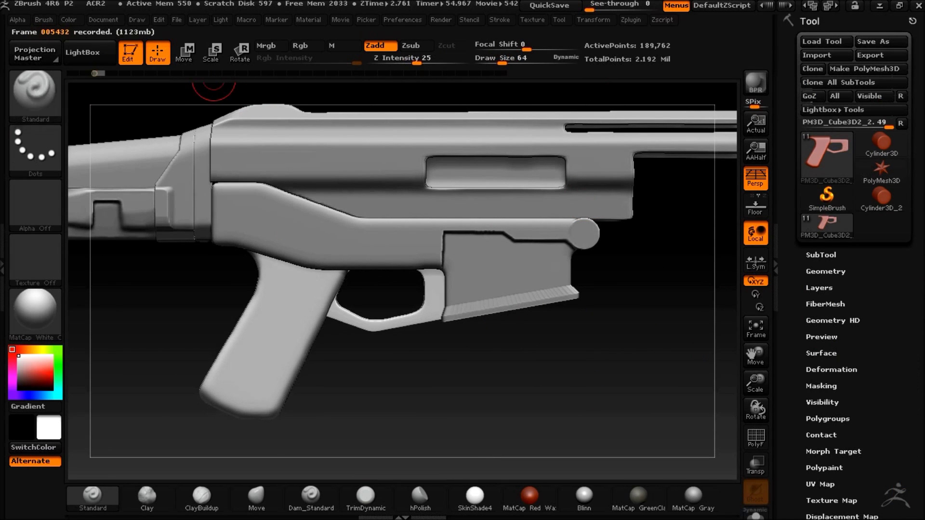
{"action": "left_click", "coordinate": [87, 73]}
{"action": "left_click", "coordinate": [99, 73]}
Replace the grip subtool's mesh with a ShadowBox from the Geometry settings and clear its mask
{"action": "left_click", "coordinate": [821, 255]}
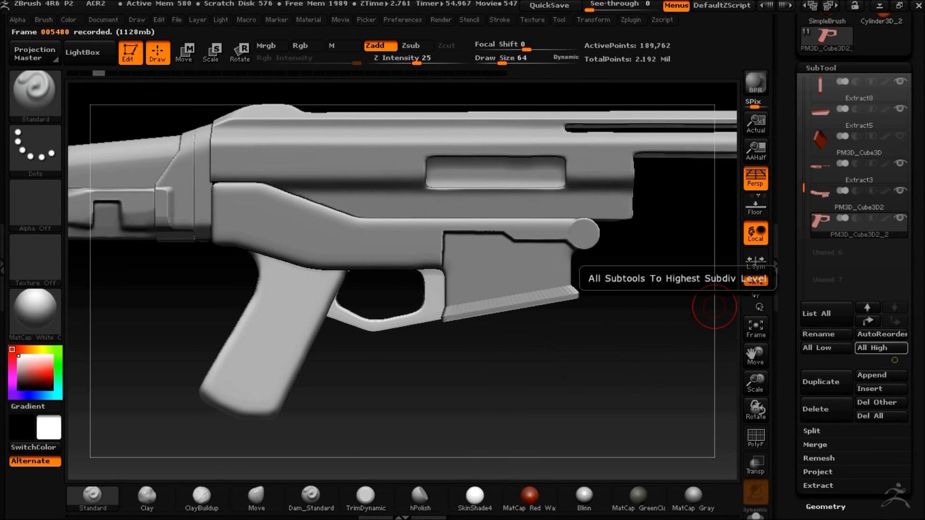
{"action": "left_click_drag", "start_coordinate": [900, 510], "coordinate": [901, 448]}
{"action": "left_click", "coordinate": [825, 404]}
{"action": "left_click_drag", "start_coordinate": [829, 135], "coordinate": [829, 193]}
{"action": "left_click", "coordinate": [824, 161]}
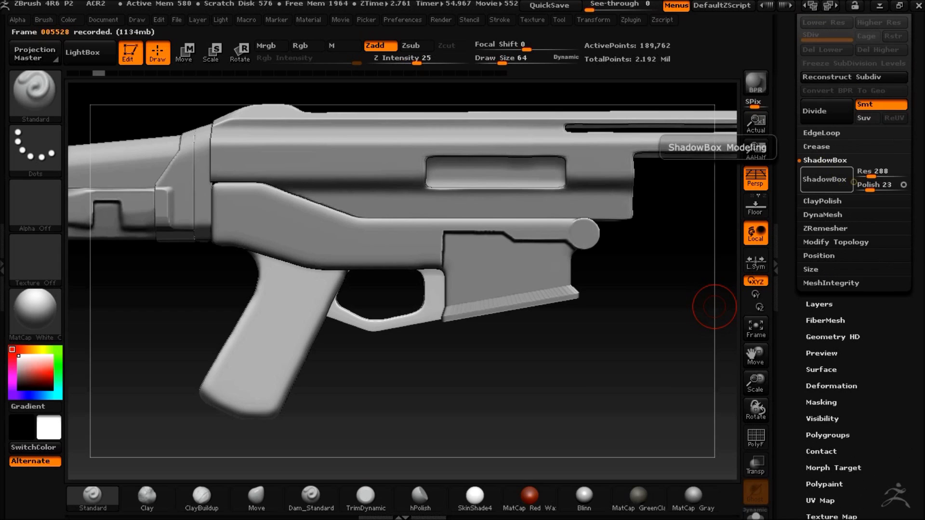
{"action": "left_click", "coordinate": [831, 180]}
{"action": "left_click_drag", "start_coordinate": [595, 374], "coordinate": [615, 363], "text": "ctrl"}
Turn on transparency with See-through at 18 and line up the ShadowBox view with the rifle's outline and reference
{"action": "mouse_move", "coordinate": [342, 20]}
{"action": "left_click_drag", "start_coordinate": [790, 183], "coordinate": [790, 257]}
{"action": "left_click", "coordinate": [822, 68]}
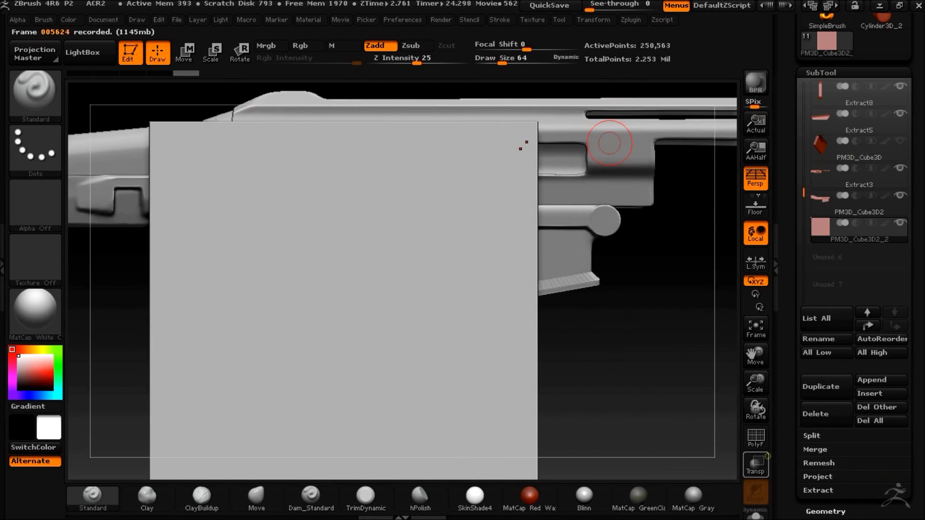
{"action": "left_click", "coordinate": [756, 465]}
{"action": "left_click_drag", "start_coordinate": [628, 309], "coordinate": [585, 333], "text": "alt"}
{"action": "left_click_drag", "start_coordinate": [681, 358], "coordinate": [648, 335], "text": "alt"}
Turn off perspective and mask a small rectangle on the ShadowBox's side plane, just under the lower receiver, for the grip's upper block
{"action": "left_click", "coordinate": [380, 84]}
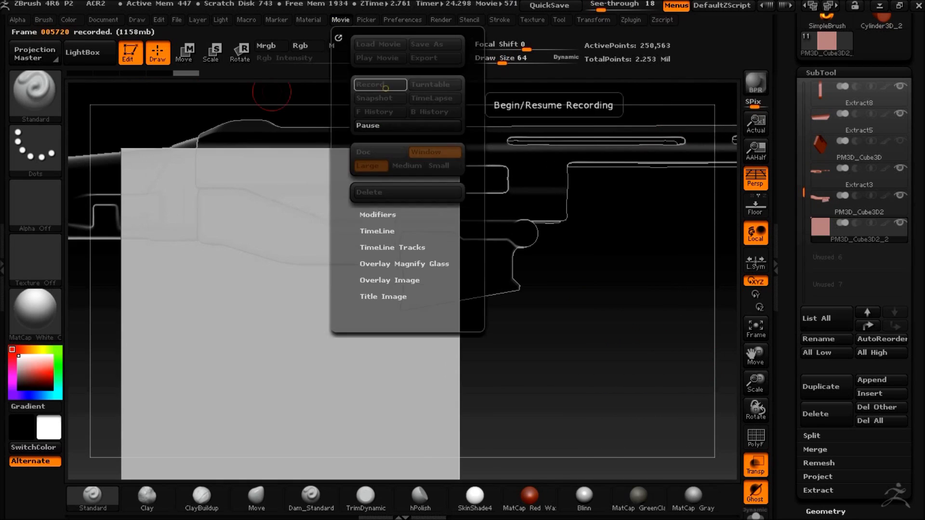
{"action": "key", "text": "ctrl"}
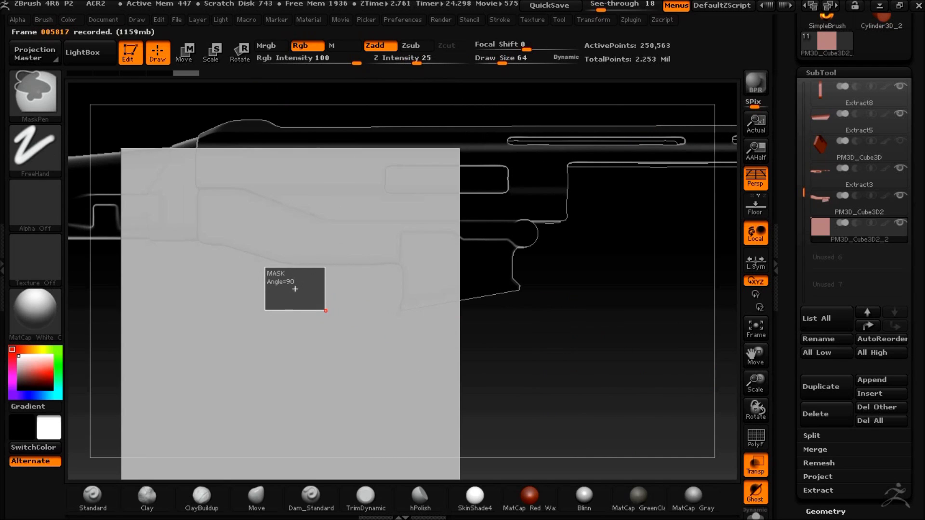
{"action": "left_click_drag", "start_coordinate": [322, 314], "coordinate": [234, 264], "text": "ctrl"}
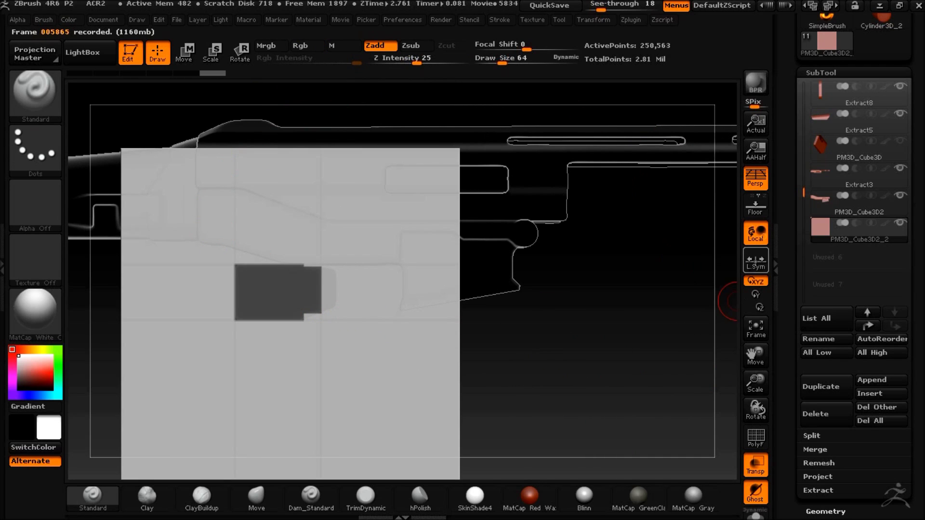
{"action": "left_click", "coordinate": [755, 178]}
{"action": "key", "text": "ctrl+z"}
{"action": "mouse_move", "coordinate": [520, 343]}
{"action": "left_mouse_down", "text": "ctrl"}
{"action": "mouse_move", "coordinate": [586, 380]}
{"action": "mouse_move", "coordinate": [318, 311]}
{"action": "left_mouse_up", "text": "ctrl"}
From below, mask an oval spanning the receiver's width on the ShadowBox with the MaskCircle brush, redrawing it until it fits, with the polyframe on
{"action": "mouse_move", "coordinate": [544, 423]}
{"action": "left_mouse_down"}
{"action": "mouse_move", "coordinate": [563, 386]}
{"action": "mouse_move", "coordinate": [567, 305]}
{"action": "mouse_move", "coordinate": [580, 339]}
{"action": "left_mouse_up"}
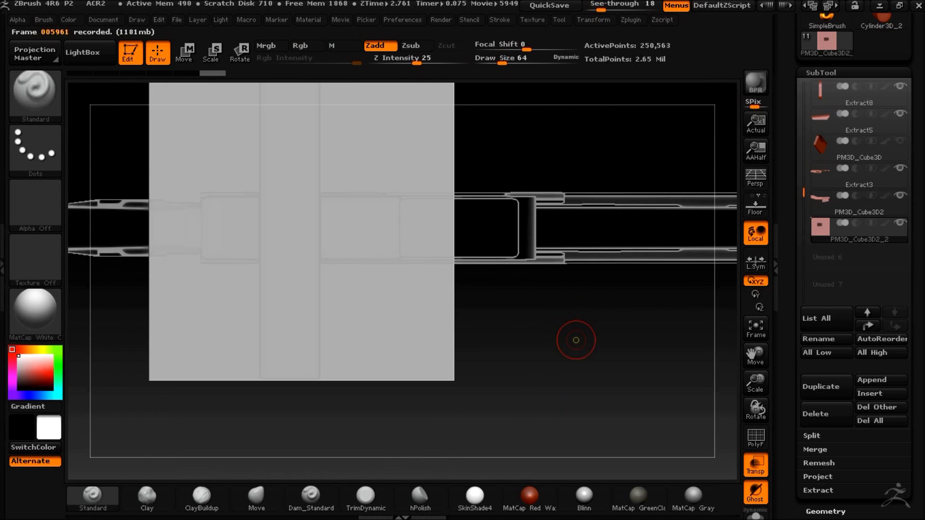
{"action": "key", "text": "b"}
{"action": "key", "text": "m"}
{"action": "key", "text": "c"}
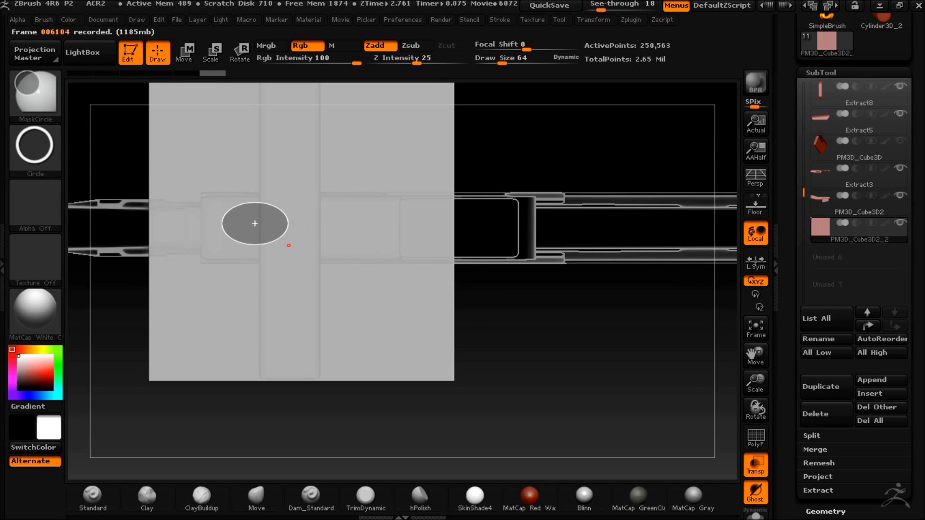
{"action": "left_click_drag", "start_coordinate": [318, 266], "coordinate": [319, 265], "text": "ctrl"}
{"action": "key", "text": "ctrl+z"}
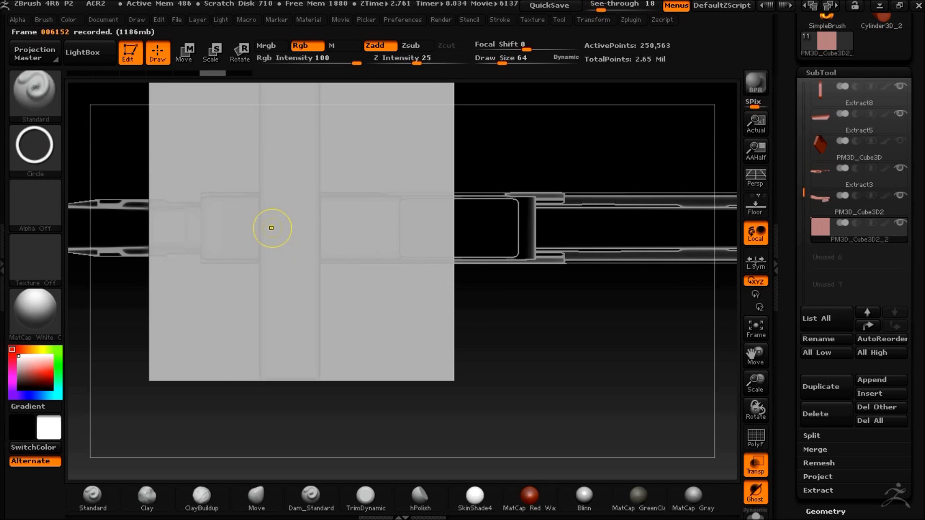
{"action": "key", "text": "ctrl+z"}
{"action": "left_click_drag", "start_coordinate": [312, 257], "coordinate": [314, 260], "text": "ctrl"}
{"action": "key", "text": "ctrl+z"}
{"action": "left_click", "coordinate": [756, 437]}
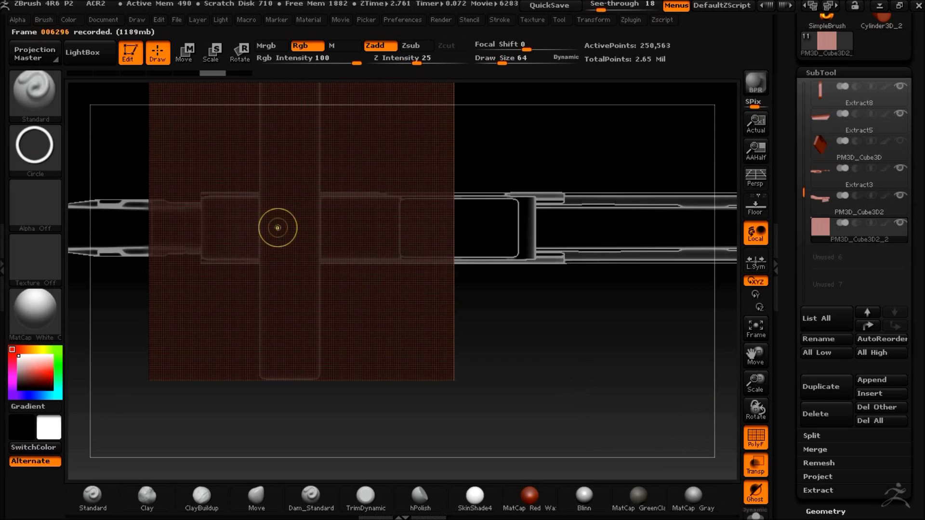
{"action": "left_click_drag", "start_coordinate": [323, 255], "coordinate": [322, 255], "text": "ctrl"}
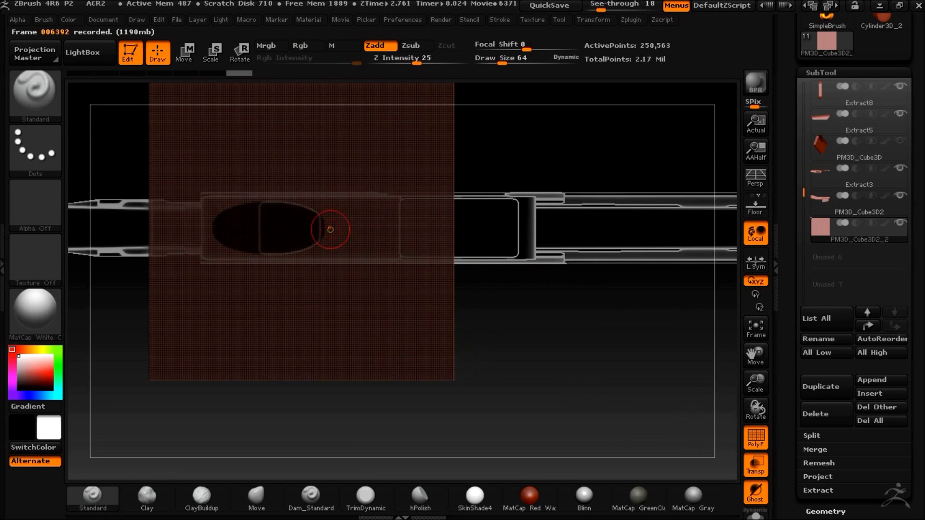
{"action": "key", "text": "ctrl+z"}
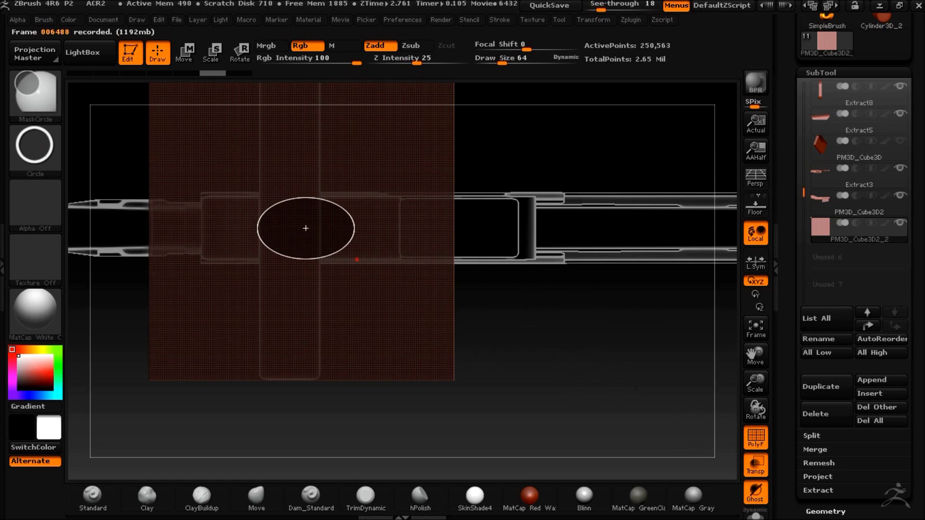
{"action": "left_click_drag", "start_coordinate": [357, 259], "coordinate": [347, 259], "text": "ctrl"}
Square off the oval mask's front end with the MaskPen brush, keep its rear rounded, and return to the side view
{"action": "left_click", "coordinate": [43, 92], "text": "ctrl"}
{"action": "left_click", "coordinate": [281, 166], "text": "ctrl"}
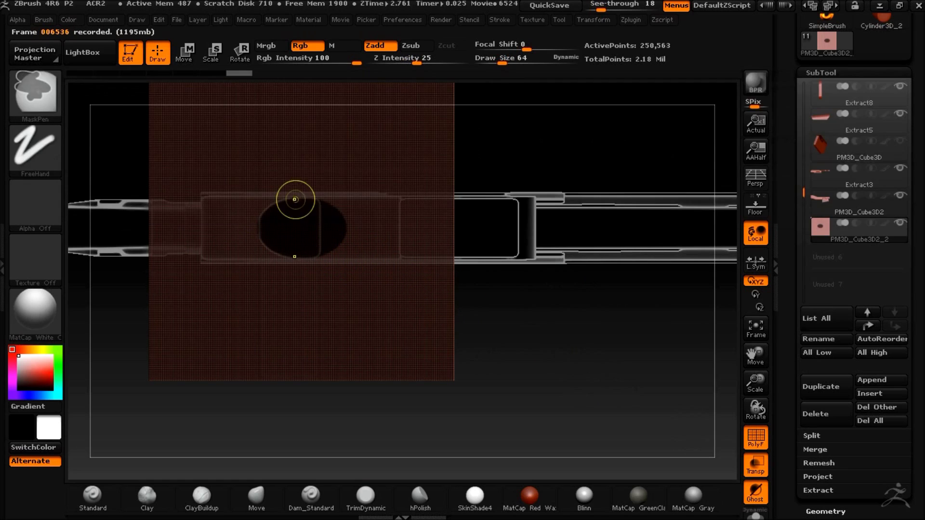
{"action": "left_click_drag", "start_coordinate": [289, 220], "coordinate": [357, 198], "text": "ctrl"}
{"action": "key", "text": "ctrl+z"}
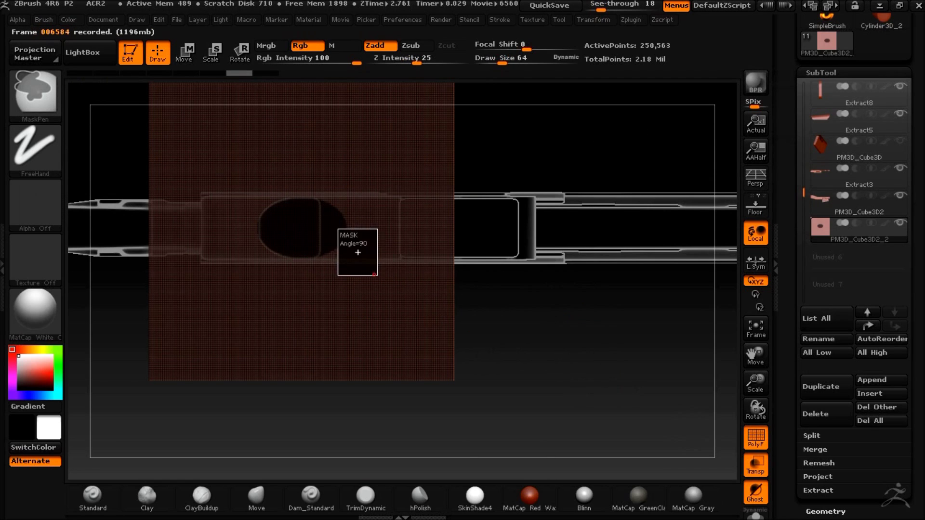
{"action": "left_click_drag", "start_coordinate": [357, 256], "coordinate": [357, 256], "text": "ctrl"}
{"action": "left_click_drag", "start_coordinate": [576, 321], "coordinate": [569, 412]}
{"action": "left_click_drag", "start_coordinate": [558, 214], "coordinate": [560, 396], "text": "alt"}
{"action": "mouse_move", "coordinate": [573, 308]}
{"action": "left_mouse_down"}
{"action": "mouse_move", "coordinate": [530, 306]}
{"action": "mouse_move", "coordinate": [565, 264]}
{"action": "mouse_move", "coordinate": [554, 334]}
{"action": "left_mouse_up"}
{"action": "key", "text": "ctrl"}
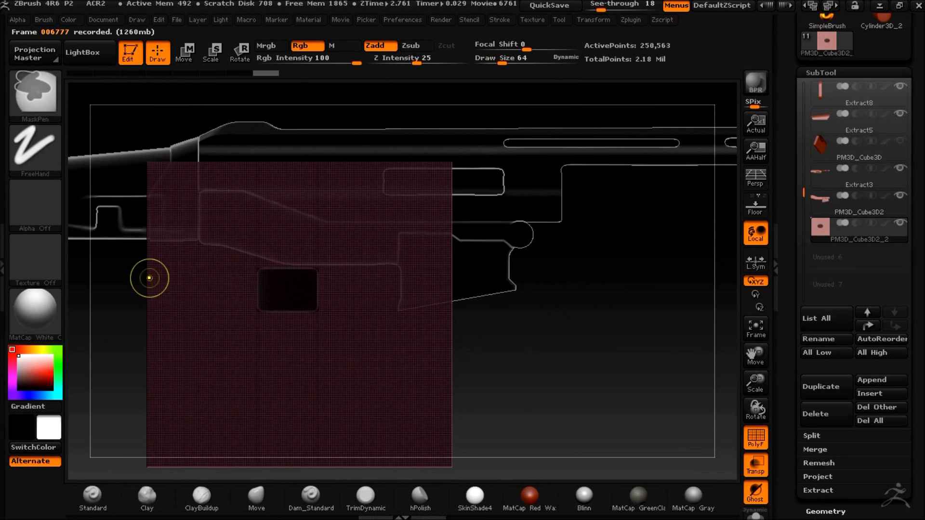
Duplicate the masked ShadowBox subtool, clear the mask on the copy, and view it from below with See-through at 0
{"action": "left_click", "coordinate": [822, 386]}
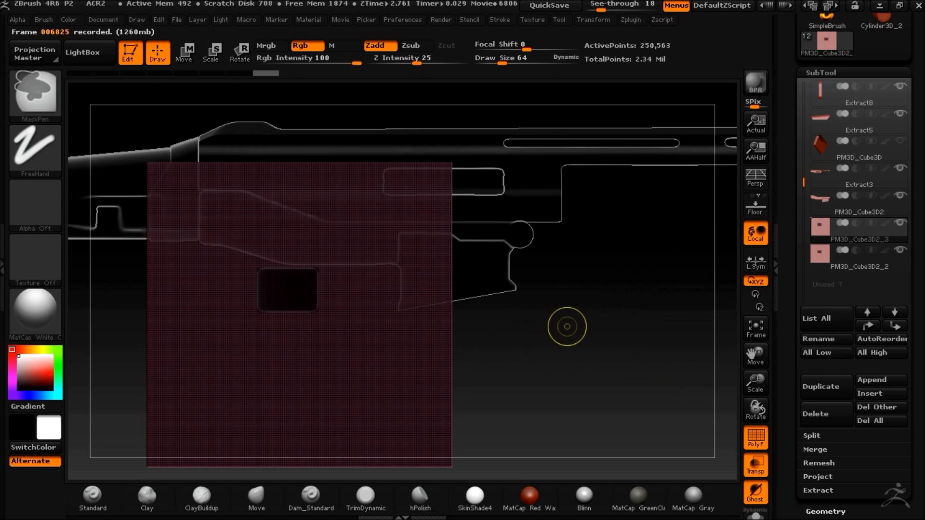
{"action": "left_click_drag", "start_coordinate": [553, 327], "coordinate": [528, 368], "text": "ctrl"}
{"action": "mouse_move", "coordinate": [479, 351]}
{"action": "left_mouse_down", "text": "shift"}
{"action": "mouse_move", "coordinate": [587, 219]}
{"action": "mouse_move", "coordinate": [569, 80]}
{"action": "left_mouse_up", "text": "shift"}
{"action": "left_click_drag", "start_coordinate": [590, 6], "coordinate": [585, 6]}
Mask an oval across the receiver's width on the copied ShadowBox with the MaskCircle brush and convert it into a grip cylinder mesh
{"action": "left_click", "coordinate": [35, 94], "text": "ctrl"}
{"action": "left_click", "coordinate": [63, 164], "text": "ctrl"}
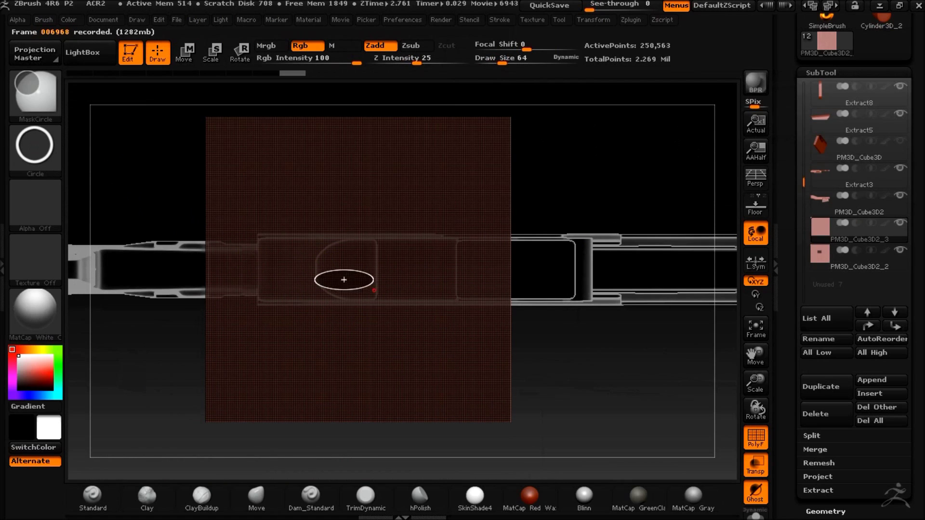
{"action": "left_click_drag", "start_coordinate": [410, 314], "coordinate": [395, 296], "text": "ctrl"}
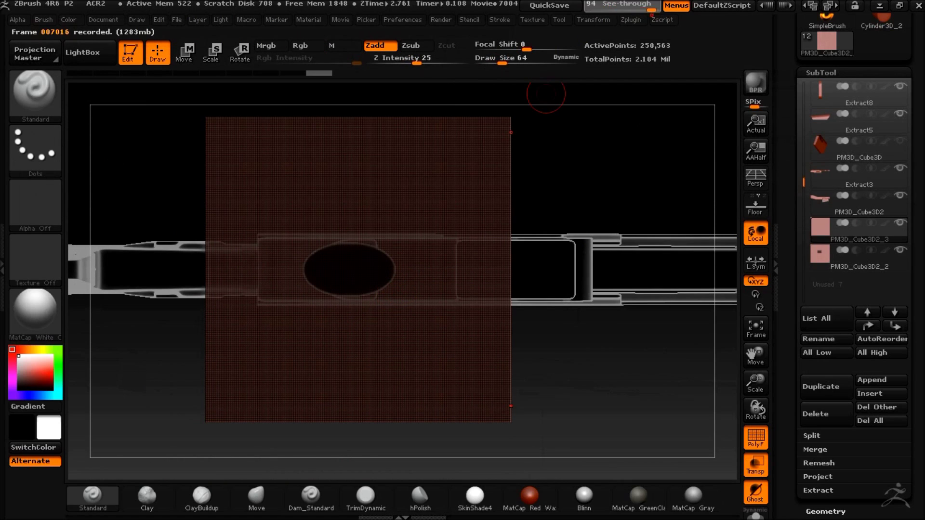
{"action": "left_click", "coordinate": [827, 511]}
{"action": "left_click", "coordinate": [825, 260]}
{"action": "left_click_drag", "start_coordinate": [472, 181], "coordinate": [462, 279]}
{"action": "key", "text": "f"}
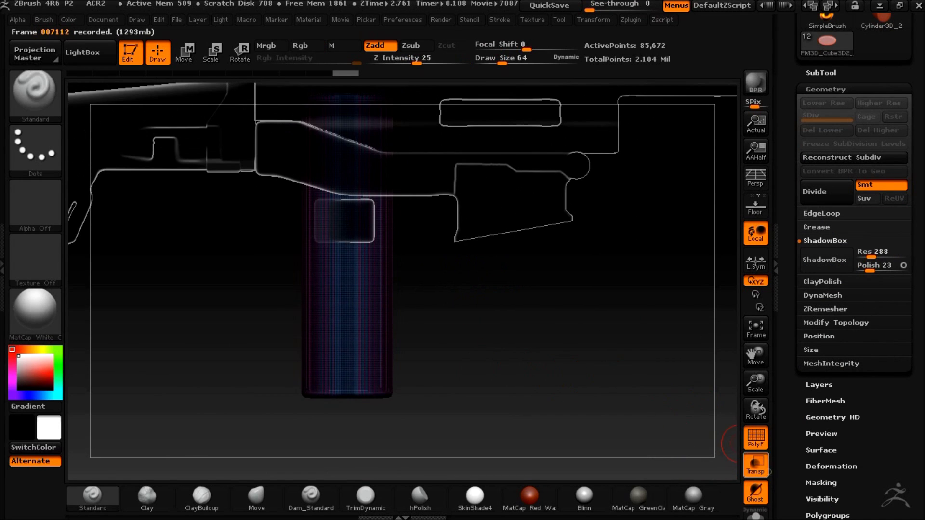
Turn off the polyframe and transparency, isolate the grip cylinder, and shorten it lengthwise with the Move transpose line
{"action": "left_click", "coordinate": [755, 437]}
{"action": "left_click", "coordinate": [755, 465]}
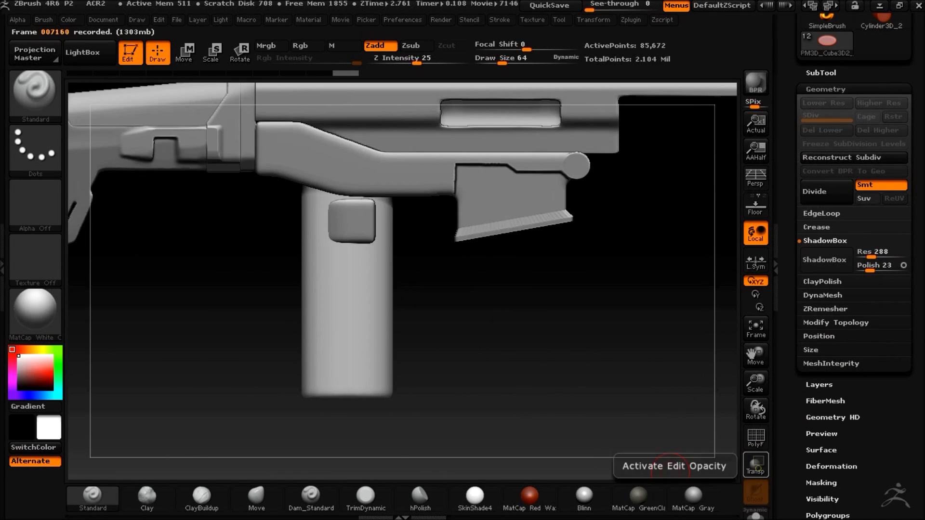
{"action": "left_click", "coordinate": [756, 514]}
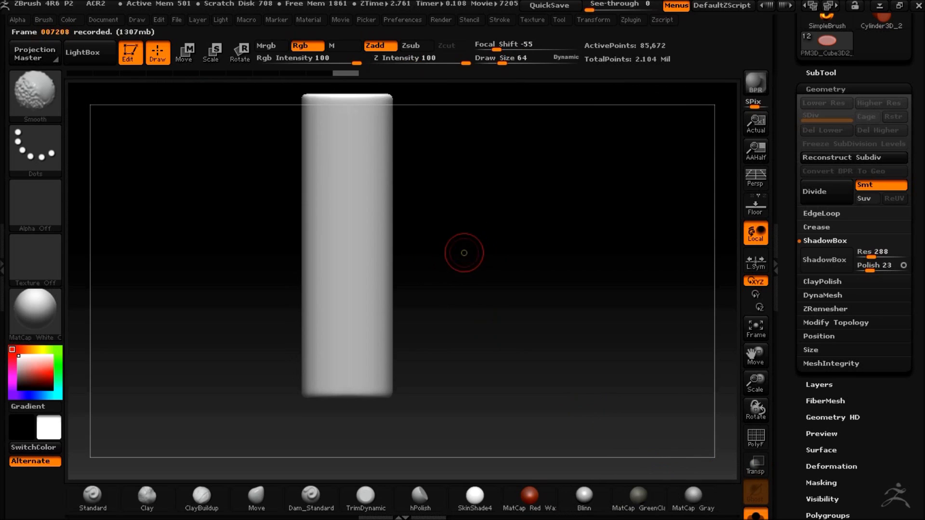
{"action": "mouse_move", "coordinate": [408, 200]}
{"action": "left_mouse_down"}
{"action": "mouse_move", "coordinate": [511, 280]}
{"action": "mouse_move", "coordinate": [485, 331]}
{"action": "mouse_move", "coordinate": [508, 267]}
{"action": "mouse_move", "coordinate": [496, 254]}
{"action": "left_mouse_up"}
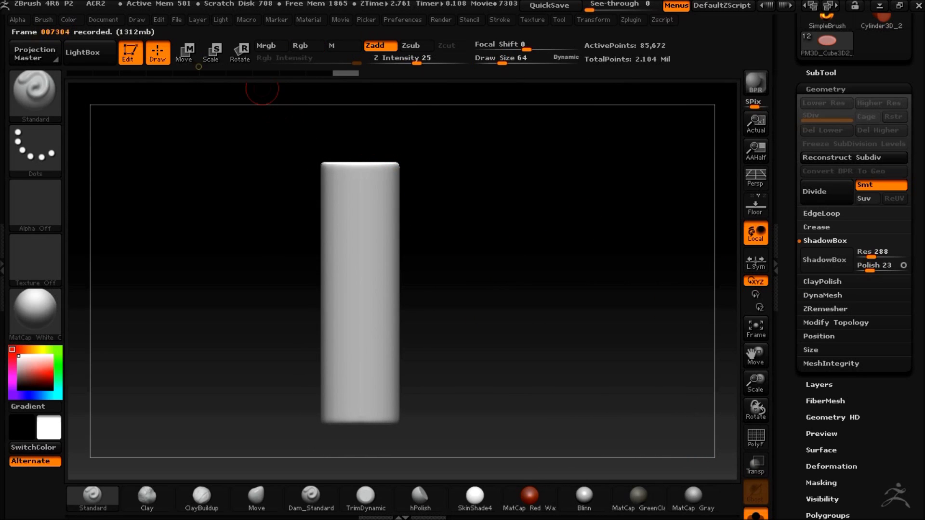
{"action": "left_click", "coordinate": [185, 52]}
{"action": "left_click_drag", "start_coordinate": [348, 268], "coordinate": [349, 364]}
{"action": "mouse_move", "coordinate": [520, 250]}
{"action": "left_mouse_down"}
{"action": "mouse_move", "coordinate": [554, 308]}
{"action": "mouse_move", "coordinate": [584, 251]}
{"action": "left_mouse_up"}
{"action": "left_click_drag", "start_coordinate": [348, 364], "coordinate": [349, 336]}
{"action": "left_click_drag", "start_coordinate": [569, 231], "coordinate": [500, 289], "text": "alt"}
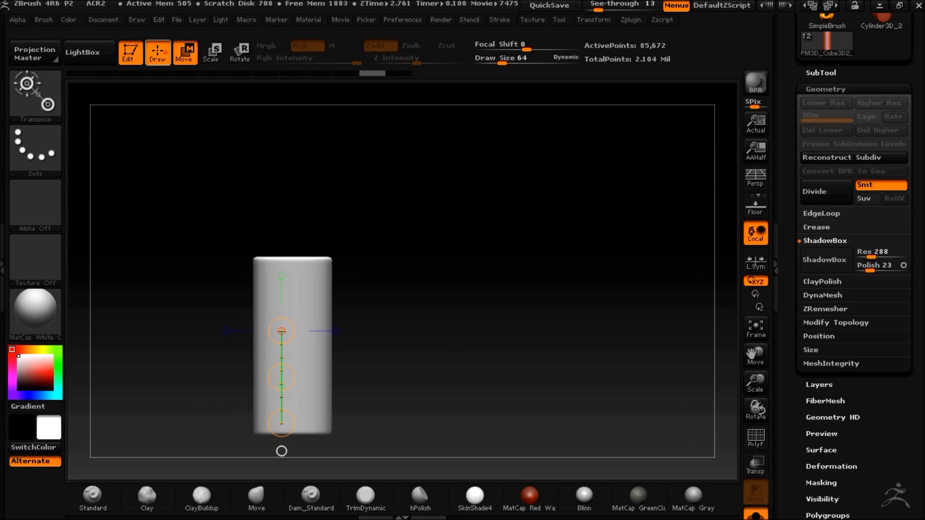
Mask the cylinder's rear half with the MaskPen brush, rotate the front half outward into a taper, and clear the mask
{"action": "key", "text": "q"}
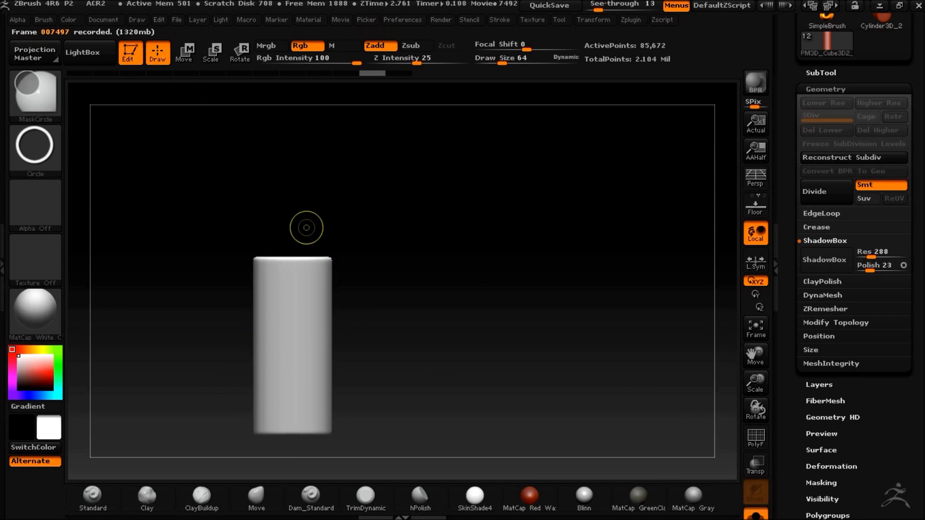
{"action": "left_click", "coordinate": [40, 94]}
{"action": "left_click", "coordinate": [282, 165]}
{"action": "left_click_drag", "start_coordinate": [299, 205], "coordinate": [420, 453], "text": "ctrl"}
{"action": "left_click", "coordinate": [411, 355], "text": "ctrl"}
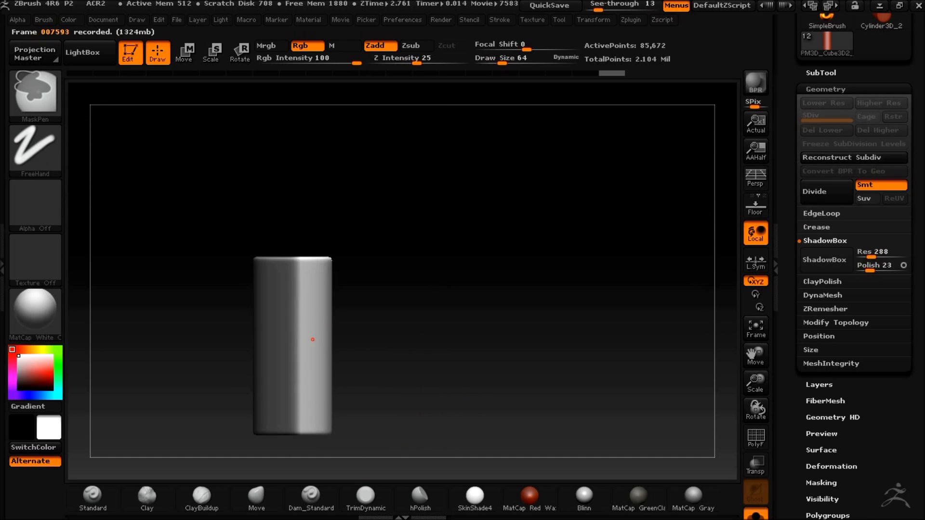
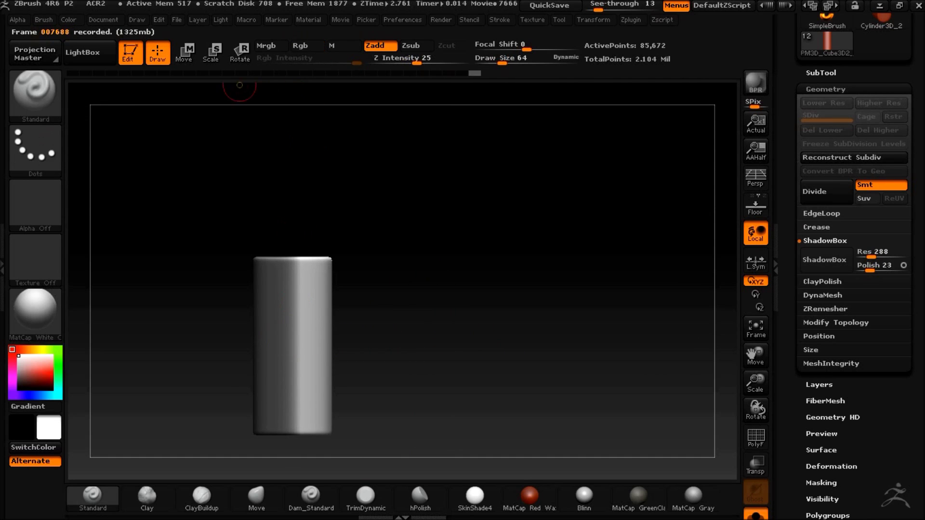
{"action": "left_click", "coordinate": [240, 52]}
{"action": "mouse_move", "coordinate": [310, 309]}
{"action": "left_mouse_down", "text": "shift"}
{"action": "mouse_move", "coordinate": [310, 439]}
{"action": "mouse_move", "coordinate": [331, 446]}
{"action": "left_mouse_up", "text": "shift"}
{"action": "left_click_drag", "start_coordinate": [411, 342], "coordinate": [426, 359], "text": "ctrl"}
Trim the tapered grip's top and bottom ends flat with the ClipCurve brush
{"action": "left_click", "coordinate": [158, 52]}
{"action": "left_click", "coordinate": [35, 95], "text": "ctrl+shift"}
{"action": "left_click", "coordinate": [227, 125], "text": "ctrl+shift"}
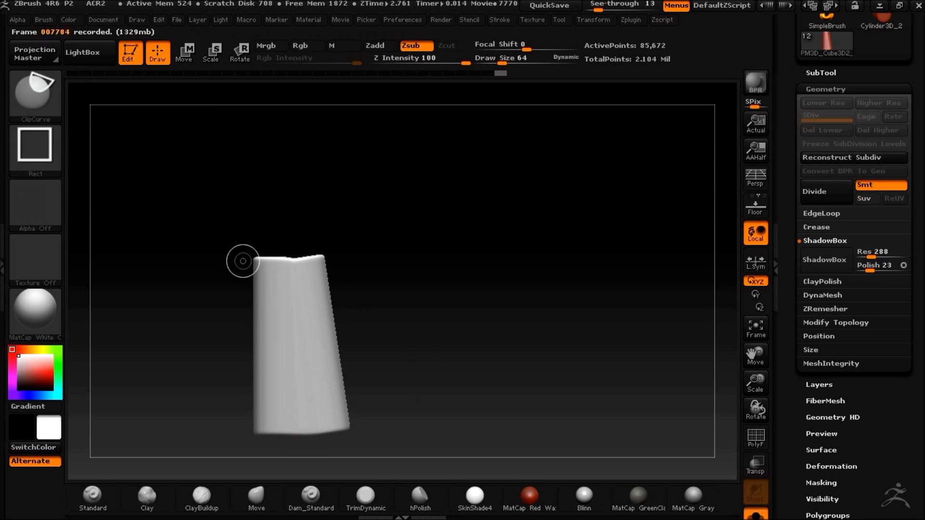
{"action": "mouse_move", "coordinate": [434, 289]}
{"action": "left_mouse_down", "text": "ctrl+shift"}
{"action": "mouse_move", "coordinate": [484, 266]}
{"action": "mouse_move", "coordinate": [467, 263]}
{"action": "left_mouse_up", "text": "ctrl+shift"}
{"action": "left_click_drag", "start_coordinate": [398, 432], "coordinate": [134, 425], "text": "ctrl+shift"}
Adjust the grip's width with the Move transpose line and rotate the whole grip so its lower end slants backward
{"action": "key", "text": "w"}
{"action": "left_click_drag", "start_coordinate": [337, 352], "coordinate": [482, 352], "text": "shift"}
{"action": "left_click_drag", "start_coordinate": [482, 353], "coordinate": [457, 355]}
{"action": "key", "text": "r"}
{"action": "mouse_move", "coordinate": [302, 314]}
{"action": "left_mouse_down", "text": "shift"}
{"action": "mouse_move", "coordinate": [301, 426]}
{"action": "mouse_move", "coordinate": [252, 414]}
{"action": "left_mouse_up", "text": "shift"}
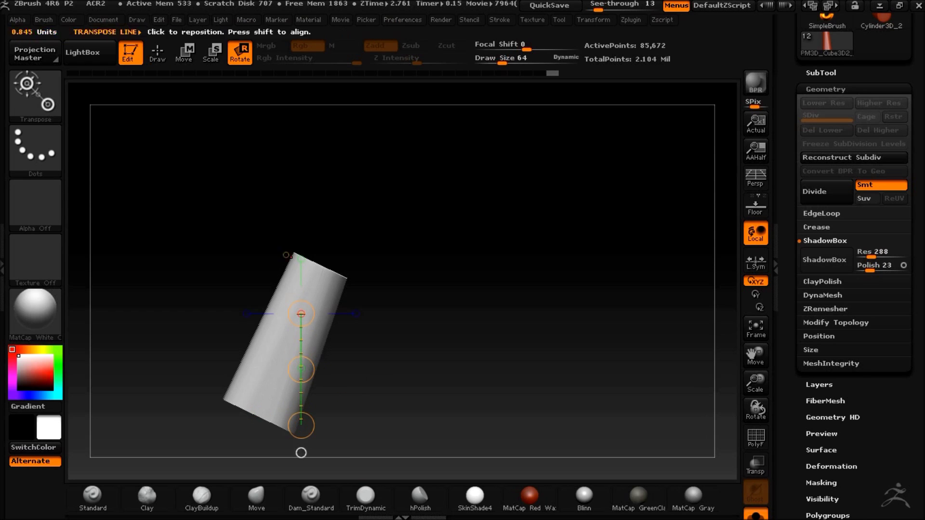
Cut the slanted grip's bottom end at a shallower angle with the ClipCurve brush
{"action": "key", "text": "q"}
{"action": "key", "text": "ctrl+shift"}
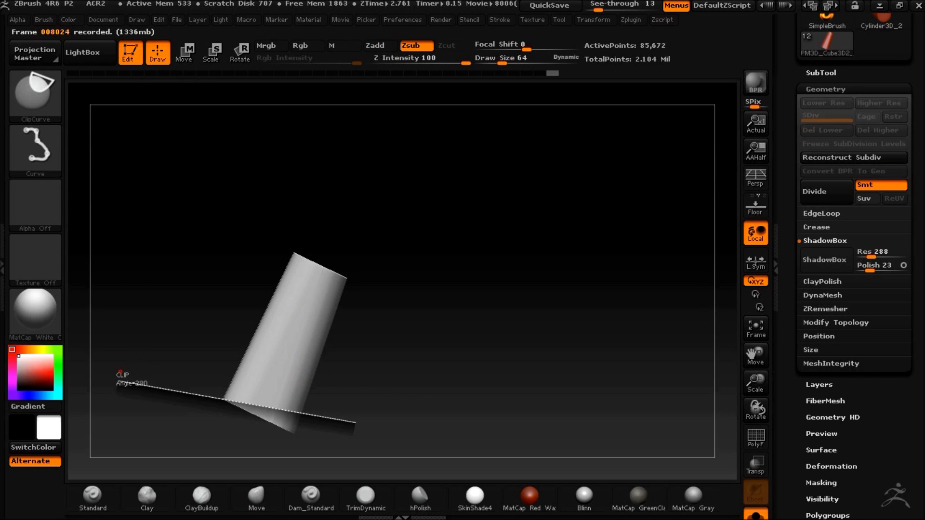
{"action": "left_click_drag", "start_coordinate": [356, 423], "coordinate": [356, 423], "text": "ctrl+shift"}
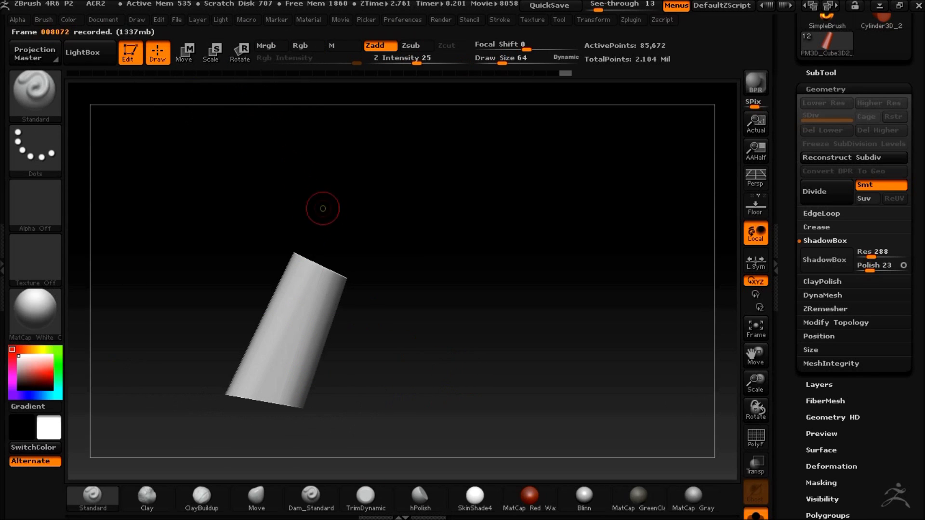
Rotate the grip slightly further backward and show the whole rifle again
{"action": "key", "text": "r"}
{"action": "left_click_drag", "start_coordinate": [315, 293], "coordinate": [260, 428]}
{"action": "left_click_drag", "start_coordinate": [259, 428], "coordinate": [238, 424]}
{"action": "left_click", "coordinate": [755, 515]}
{"action": "left_click_drag", "start_coordinate": [553, 380], "coordinate": [562, 345], "text": "alt"}
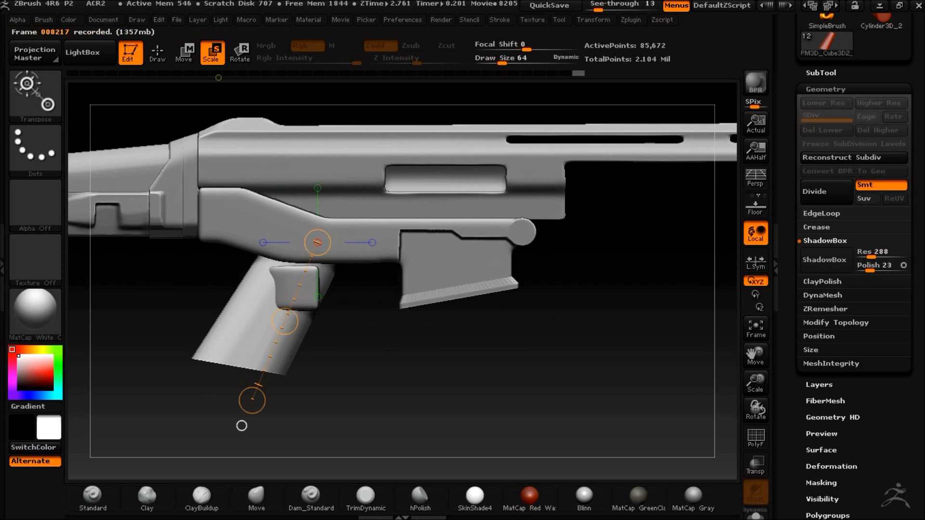
Turn on transparency, scale the grip down to match the rifle's proportions, and move it down beneath the lower receiver
{"action": "left_click", "coordinate": [259, 320]}
{"action": "key", "text": "shift+t"}
{"action": "left_click_drag", "start_coordinate": [210, 424], "coordinate": [209, 403]}
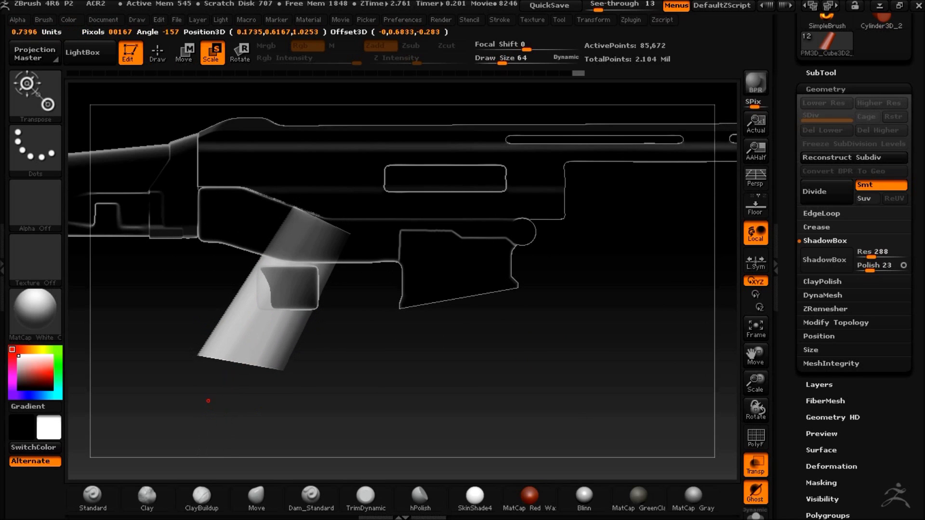
{"action": "left_click_drag", "start_coordinate": [192, 347], "coordinate": [192, 345]}
{"action": "left_click_drag", "start_coordinate": [214, 426], "coordinate": [211, 406]}
{"action": "key", "text": "w"}
{"action": "left_click_drag", "start_coordinate": [237, 374], "coordinate": [223, 412]}
Select the upper grip block's masked ShadowBox subtool and convert it to a mesh
{"action": "left_click", "coordinate": [755, 465]}
{"action": "key", "text": "shift+t"}
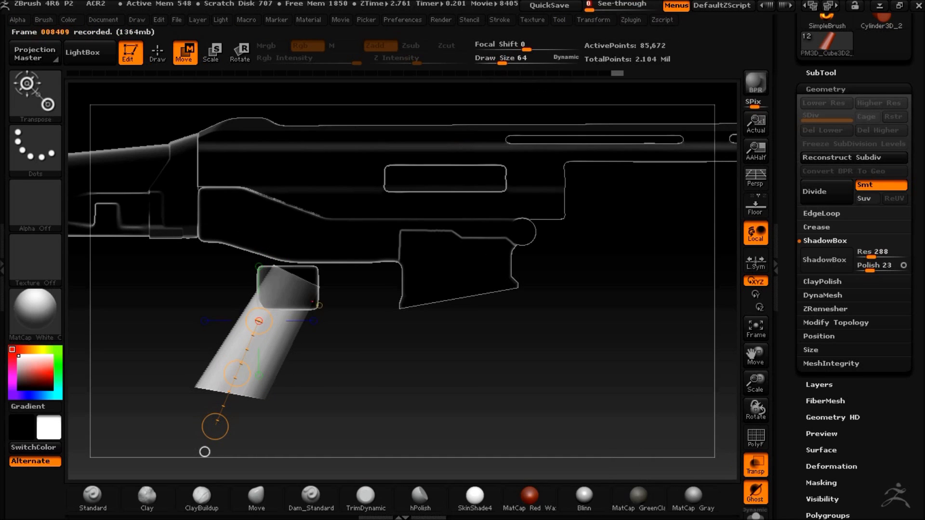
{"action": "left_click", "coordinate": [825, 260]}
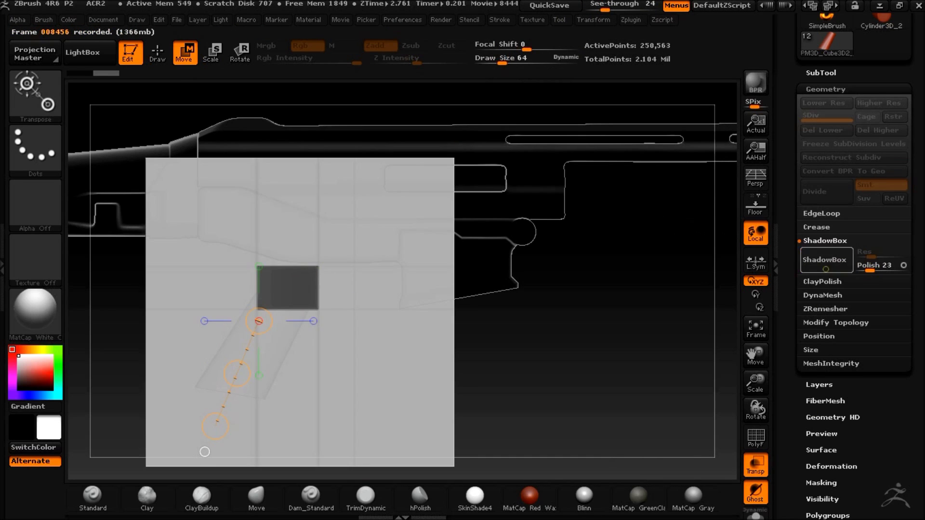
{"action": "left_click", "coordinate": [826, 268]}
Place a vertical Scale transpose line on the upper grip block and cut along its rear edge with the ClipCircle brush
{"action": "key", "text": "e"}
{"action": "left_click_drag", "start_coordinate": [287, 294], "coordinate": [292, 387], "text": "shift"}
{"action": "key", "text": "shift+t"}
{"action": "key", "text": "shift+t"}
{"action": "left_click_drag", "start_coordinate": [379, 364], "coordinate": [509, 285]}
{"action": "left_click", "coordinate": [36, 94], "text": "ctrl+shift"}
{"action": "left_click", "coordinate": [54, 165], "text": "ctrl+shift"}
{"action": "mouse_move", "coordinate": [247, 239]}
{"action": "left_mouse_down", "text": "ctrl+shift"}
{"action": "mouse_move", "coordinate": [283, 312]}
{"action": "mouse_move", "coordinate": [274, 309]}
{"action": "left_mouse_up", "text": "ctrl+shift"}
Round the rear of the upper grip block along an oval outline from the top-down view with the ClipCircle brush
{"action": "left_click_drag", "start_coordinate": [435, 359], "coordinate": [535, 337]}
{"action": "left_click", "coordinate": [755, 465]}
{"action": "left_click", "coordinate": [756, 465]}
{"action": "left_click_drag", "start_coordinate": [536, 369], "coordinate": [508, 414], "text": "shift"}
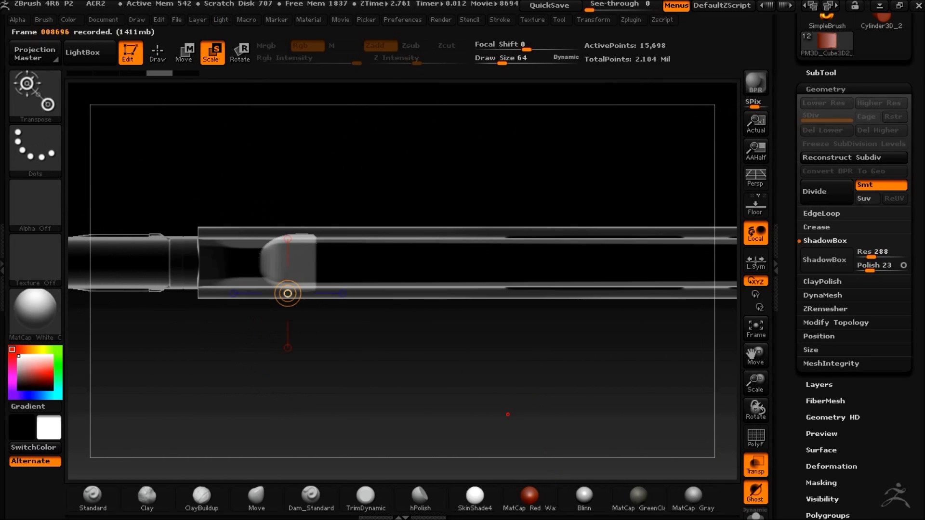
{"action": "left_click", "coordinate": [157, 53]}
{"action": "left_click_drag", "start_coordinate": [190, 198], "coordinate": [397, 317], "text": "ctrl+shift"}
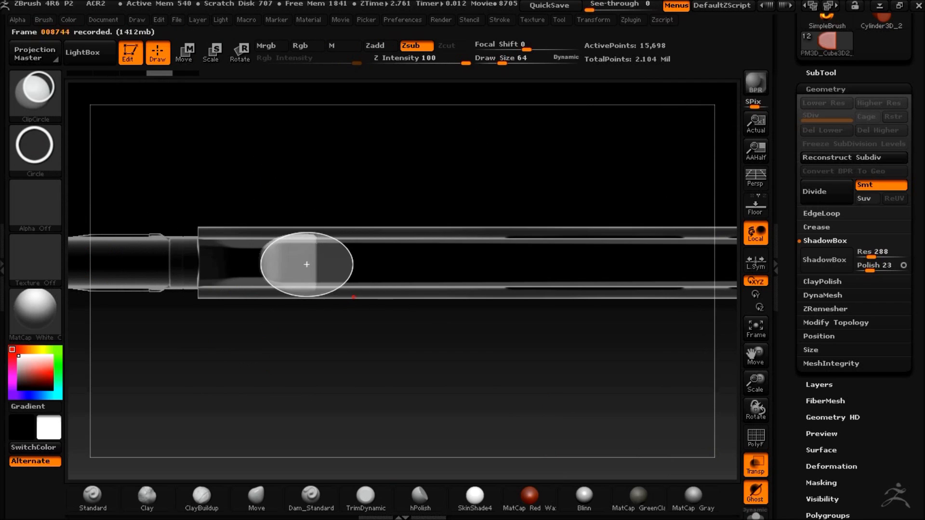
Switch to another clip brush, trim the upper grip block from the end-on view, and return to the side view
{"action": "left_click_drag", "start_coordinate": [370, 348], "coordinate": [385, 270]}
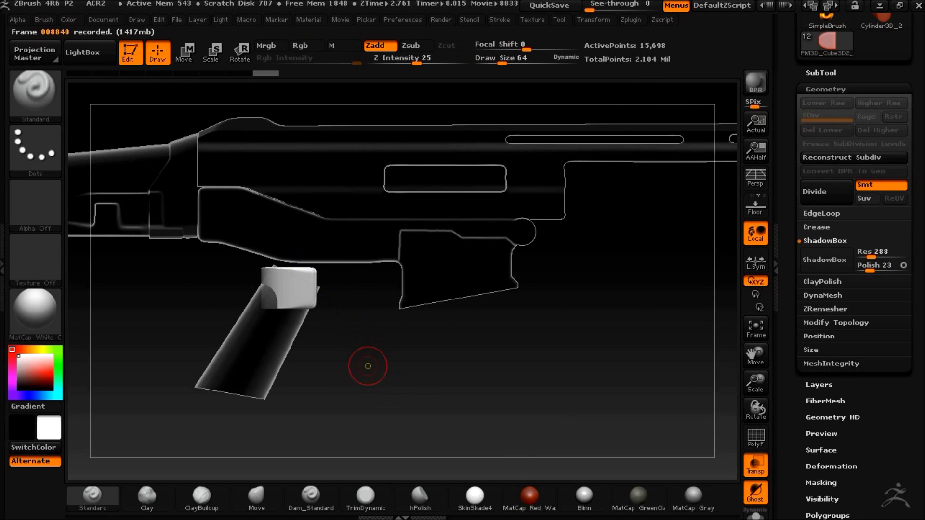
{"action": "left_click_drag", "start_coordinate": [368, 366], "coordinate": [416, 372]}
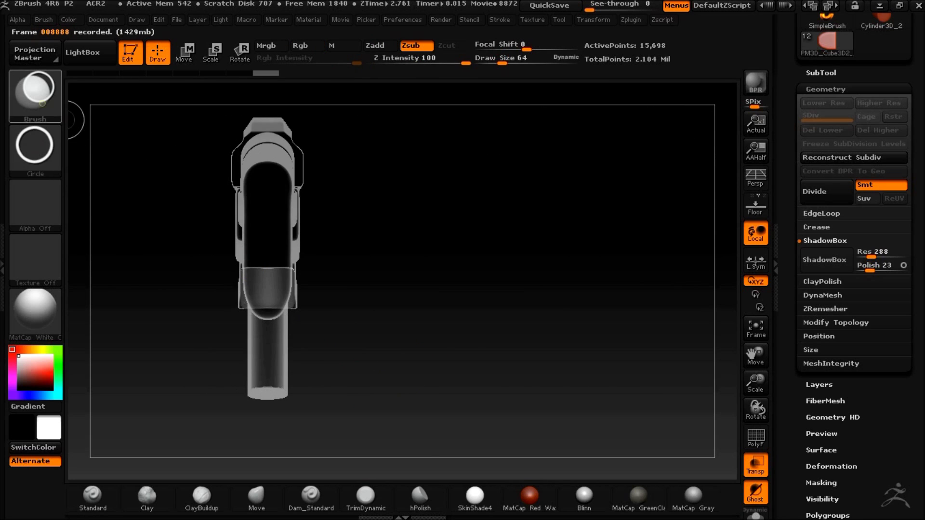
{"action": "left_click", "coordinate": [35, 96], "text": "ctrl+shift"}
{"action": "left_click", "coordinate": [178, 169], "text": "ctrl+shift"}
{"action": "left_click_drag", "start_coordinate": [293, 380], "coordinate": [291, 381], "text": "ctrl+shift"}
{"action": "left_click_drag", "start_coordinate": [554, 401], "coordinate": [446, 406]}
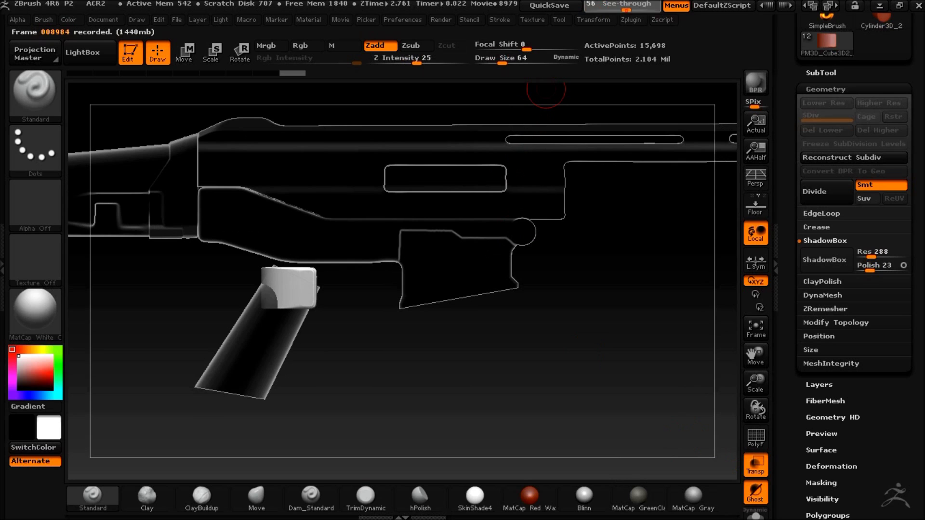
Move the upper grip block slightly forward over the grip with the transpose line and turn off transparency
{"action": "left_click_drag", "start_coordinate": [609, 2], "coordinate": [607, 3]}
{"action": "left_click", "coordinate": [185, 53]}
{"action": "left_click_drag", "start_coordinate": [307, 290], "coordinate": [360, 290], "text": "shift"}
{"action": "left_click_drag", "start_coordinate": [335, 289], "coordinate": [295, 361], "text": "shift"}
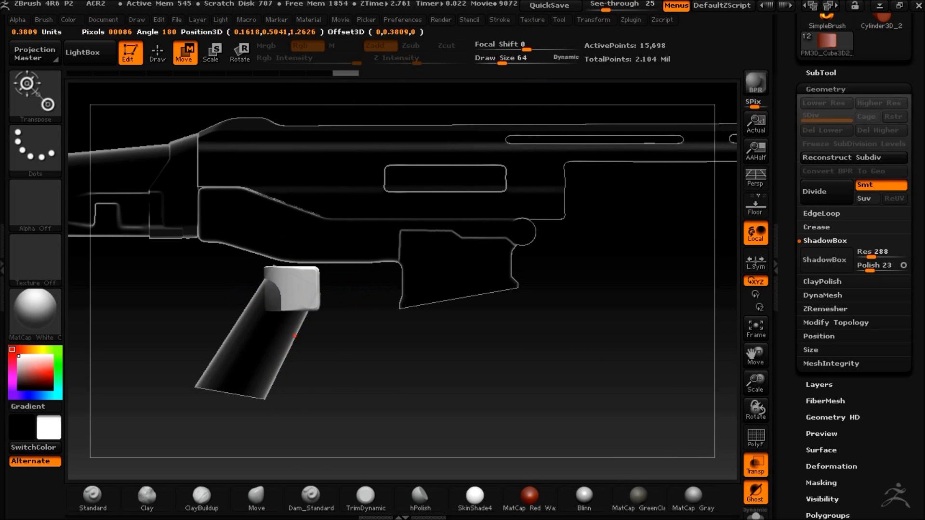
{"action": "left_click", "coordinate": [748, 475]}
{"action": "mouse_move", "coordinate": [521, 377]}
{"action": "left_mouse_down"}
{"action": "mouse_move", "coordinate": [516, 398]}
{"action": "mouse_move", "coordinate": [541, 342]}
{"action": "mouse_move", "coordinate": [564, 355]}
{"action": "mouse_move", "coordinate": [528, 374]}
{"action": "left_mouse_up"}
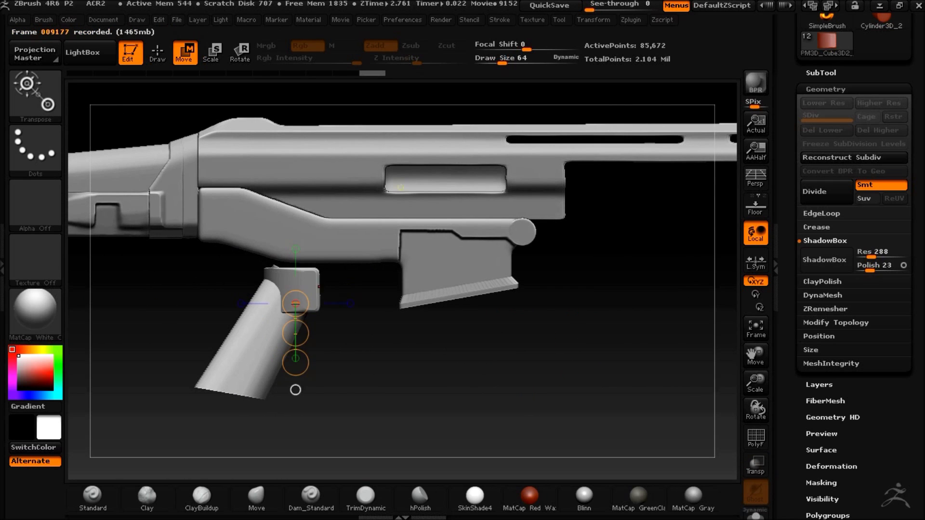
Clip off the grip's top end where it sticks out above the block and turn on ghosted transparency
{"action": "key", "text": "q"}
{"action": "mouse_move", "coordinate": [240, 279]}
{"action": "left_mouse_down", "text": "ctrl+shift"}
{"action": "mouse_move", "coordinate": [482, 286]}
{"action": "mouse_move", "coordinate": [475, 273]}
{"action": "left_mouse_up", "text": "ctrl+shift"}
{"action": "left_click", "coordinate": [755, 464]}
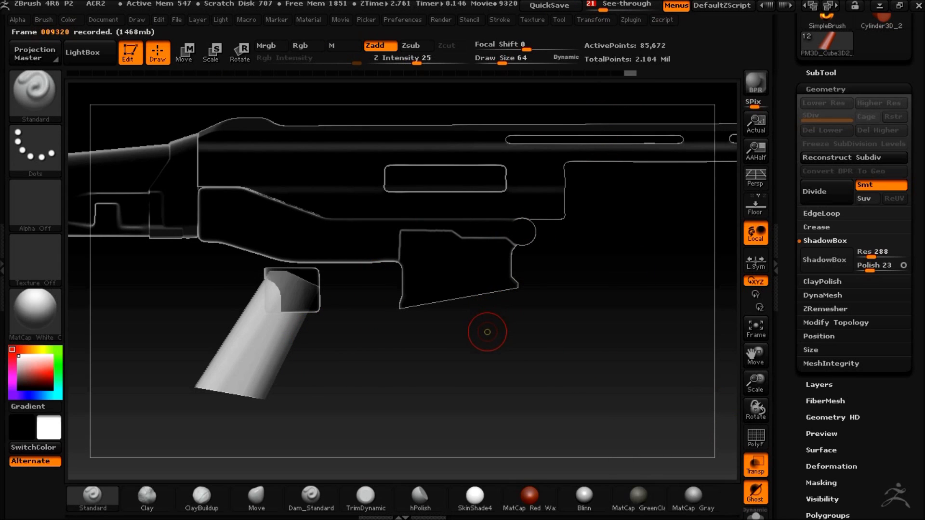
Try to mask all but a small patch on the grip's front edge and move that patch outward as a finger ridge
{"action": "key", "text": "ctrl"}
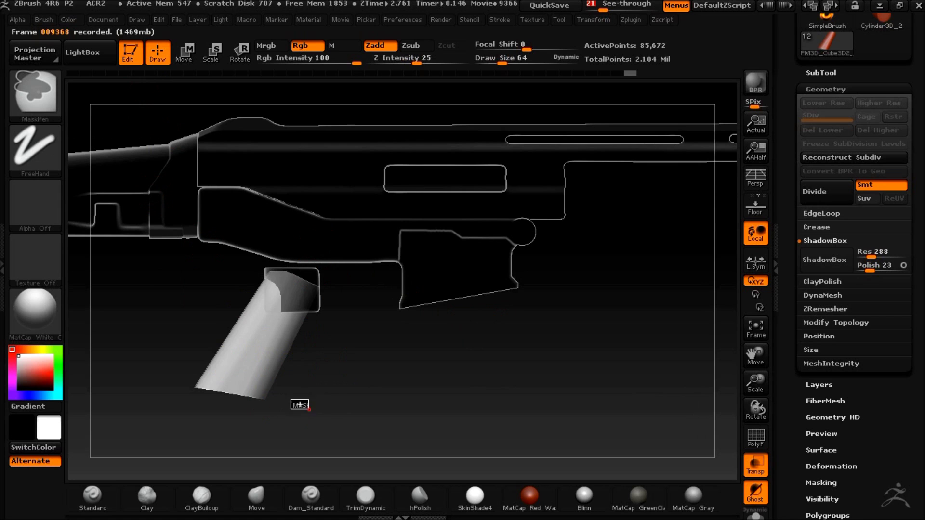
{"action": "left_click_drag", "start_coordinate": [313, 424], "coordinate": [360, 428], "text": "ctrl"}
{"action": "left_click", "coordinate": [39, 99], "text": "ctrl"}
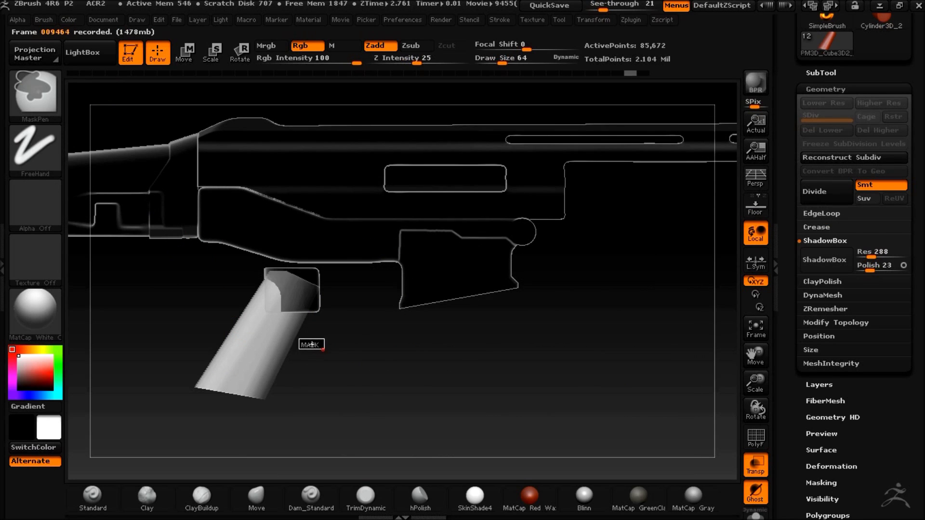
{"action": "left_click", "coordinate": [313, 370], "text": "ctrl"}
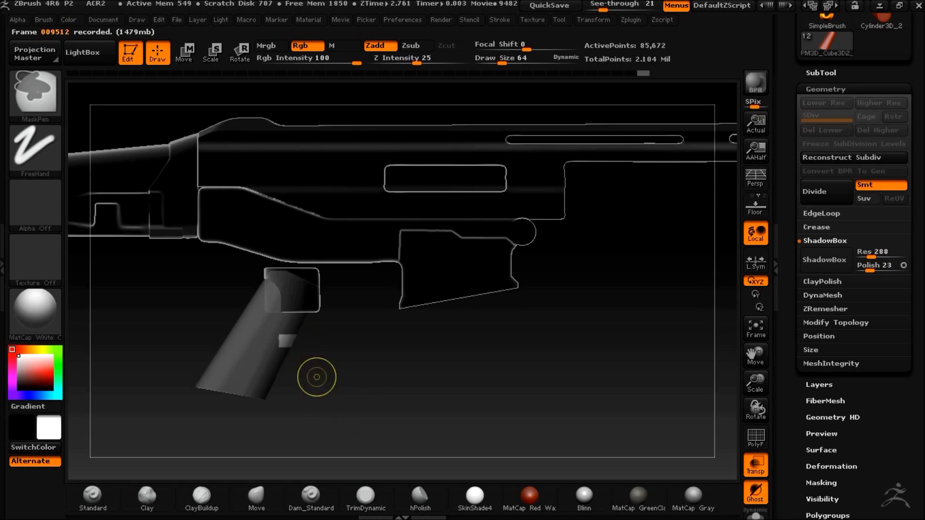
{"action": "left_click", "coordinate": [185, 53]}
{"action": "mouse_move", "coordinate": [283, 343]}
{"action": "left_mouse_down", "text": "shift"}
{"action": "mouse_move", "coordinate": [221, 332]}
{"action": "mouse_move", "coordinate": [322, 345]}
{"action": "mouse_move", "coordinate": [625, 345]}
{"action": "mouse_move", "coordinate": [442, 338]}
{"action": "mouse_move", "coordinate": [481, 340]}
{"action": "left_mouse_up", "text": "shift"}
{"action": "left_click_drag", "start_coordinate": [364, 337], "coordinate": [375, 341]}
{"action": "mouse_move", "coordinate": [383, 391]}
{"action": "left_mouse_down"}
{"action": "mouse_move", "coordinate": [370, 450]}
{"action": "mouse_move", "coordinate": [392, 437]}
{"action": "mouse_move", "coordinate": [388, 418]}
{"action": "left_mouse_up"}
{"action": "key", "text": "q"}
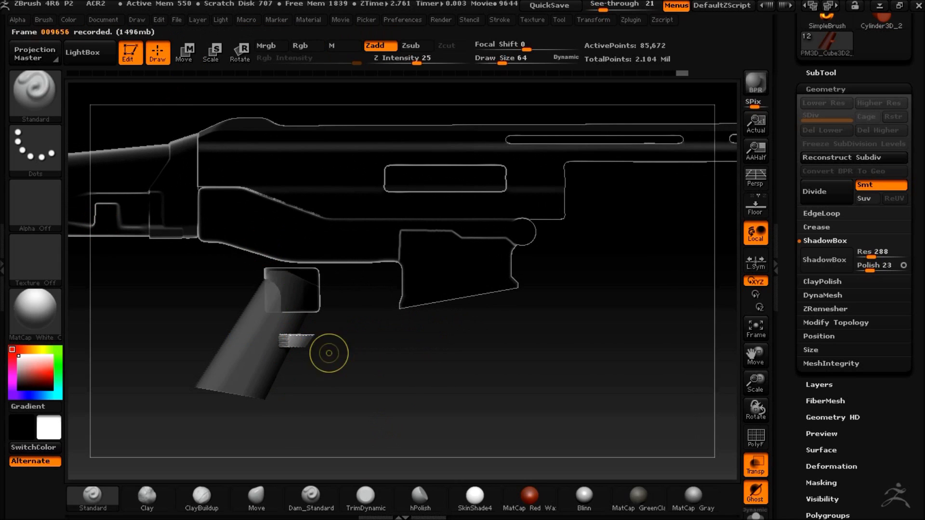
Try to smooth the ridge on the grip's front edge and clear the mask
{"action": "left_click_drag", "start_coordinate": [305, 340], "coordinate": [299, 337], "text": "shift"}
{"action": "mouse_move", "coordinate": [367, 360]}
{"action": "left_mouse_down"}
{"action": "mouse_move", "coordinate": [304, 334]}
{"action": "mouse_move", "coordinate": [353, 369]}
{"action": "left_mouse_up"}
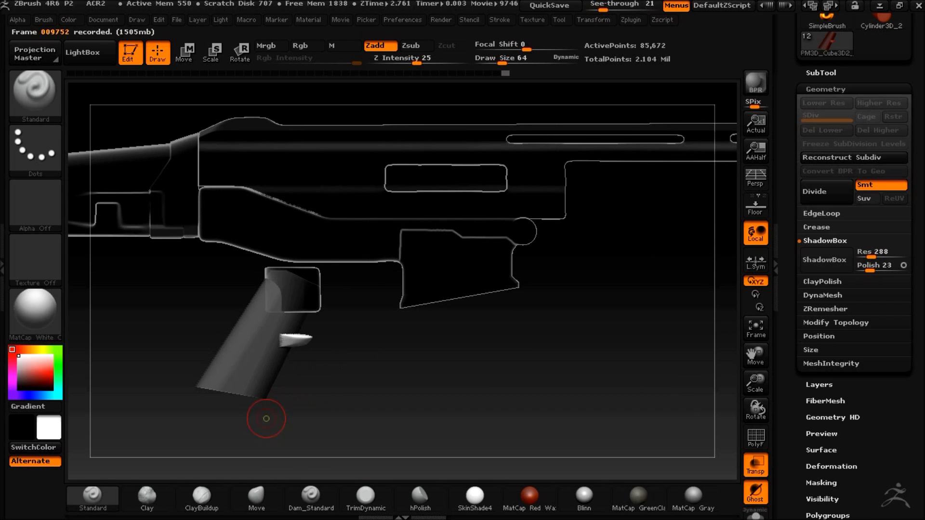
{"action": "mouse_move", "coordinate": [313, 380]}
{"action": "left_mouse_down"}
{"action": "mouse_move", "coordinate": [345, 415]}
{"action": "mouse_move", "coordinate": [325, 386]}
{"action": "mouse_move", "coordinate": [319, 417]}
{"action": "left_mouse_up"}
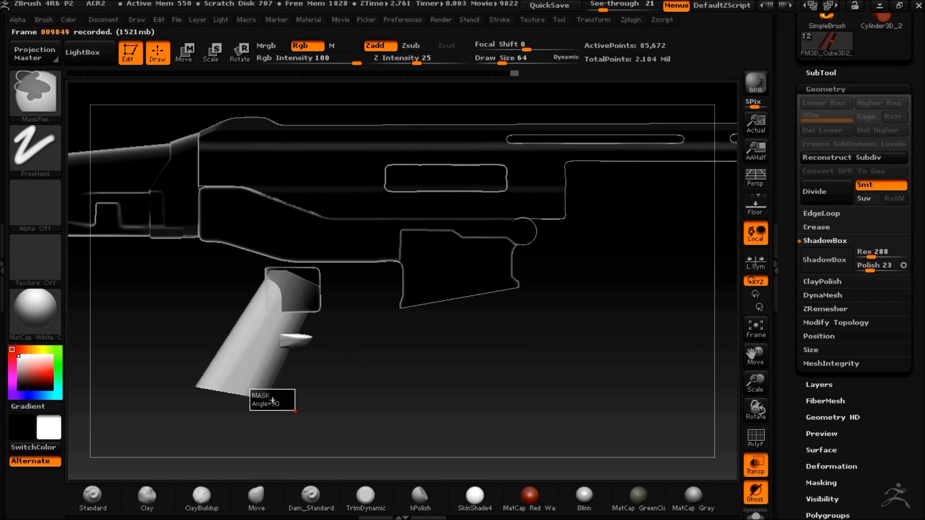
Try to mask all but the grip's lower front corner with MaskCurve, soften the mask and move the corner outward
{"action": "left_click", "coordinate": [49, 104], "text": "ctrl"}
{"action": "left_click", "coordinate": [116, 166], "text": "ctrl"}
{"action": "left_click_drag", "start_coordinate": [225, 411], "coordinate": [346, 467], "text": "ctrl"}
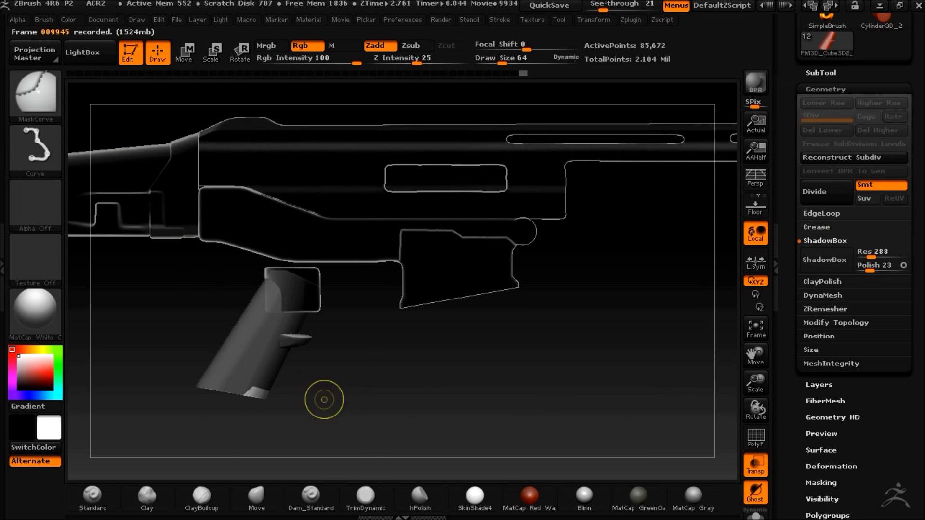
{"action": "left_click", "coordinate": [343, 393], "text": "ctrl"}
{"action": "left_click", "coordinate": [342, 393], "text": "ctrl"}
{"action": "left_click", "coordinate": [255, 360], "text": "ctrl"}
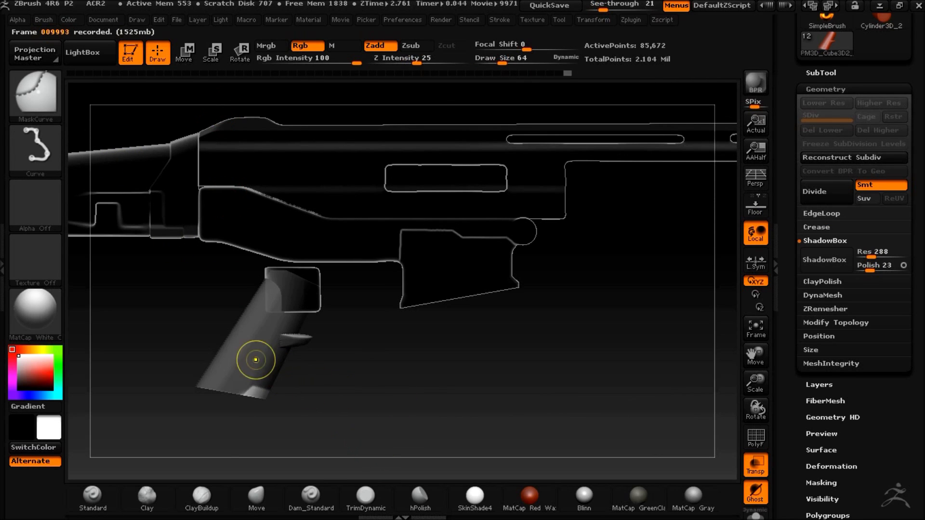
{"action": "left_click", "coordinate": [186, 54]}
{"action": "left_click_drag", "start_coordinate": [258, 392], "coordinate": [427, 424]}
{"action": "left_click_drag", "start_coordinate": [259, 391], "coordinate": [431, 423]}
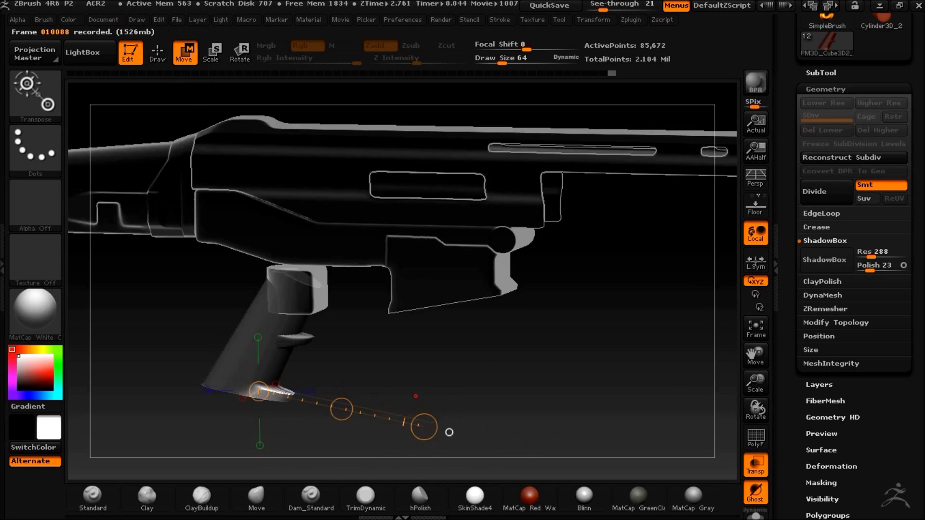
Mask all but a small patch on the grip's front edge with MaskCurve and pull the patch outward as a finger ridge
{"action": "left_click", "coordinate": [373, 358], "text": "ctrl"}
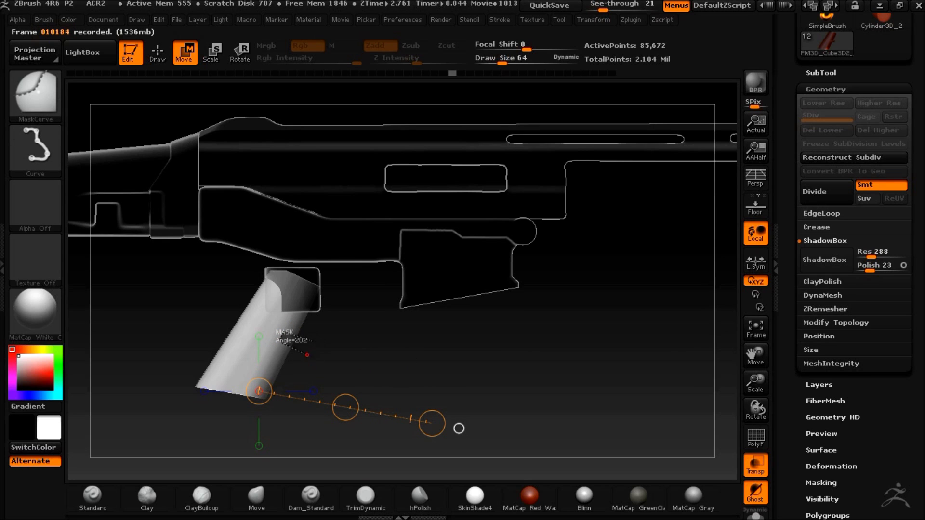
{"action": "left_click_drag", "start_coordinate": [308, 356], "coordinate": [309, 356], "text": "ctrl"}
{"action": "left_click", "coordinate": [229, 141], "text": "ctrl"}
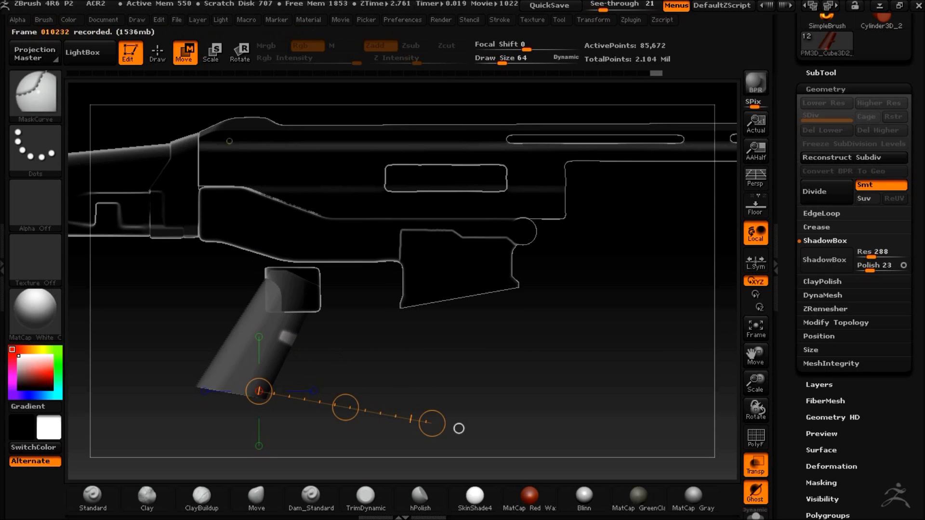
{"action": "left_click_drag", "start_coordinate": [433, 424], "coordinate": [434, 424]}
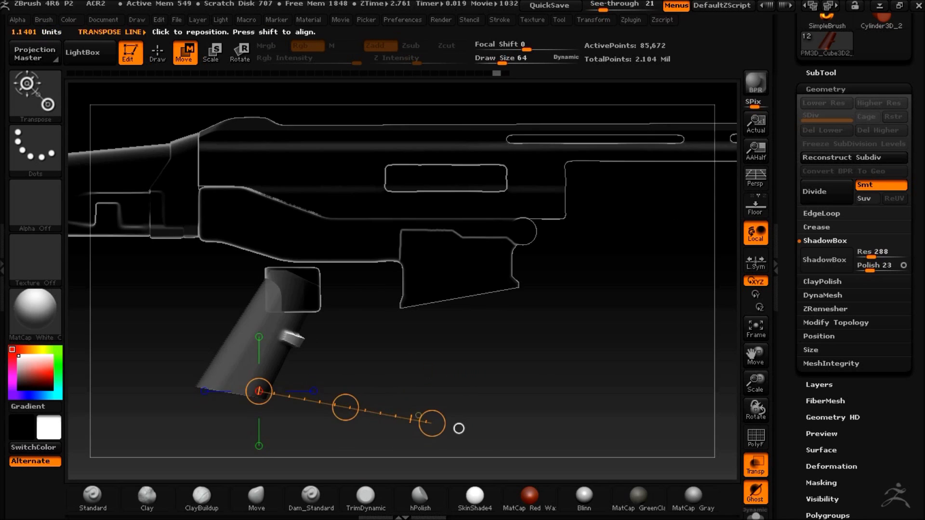
Scale the unmasked finger ridge across the grip's width from the front view
{"action": "left_click_drag", "start_coordinate": [421, 357], "coordinate": [337, 371]}
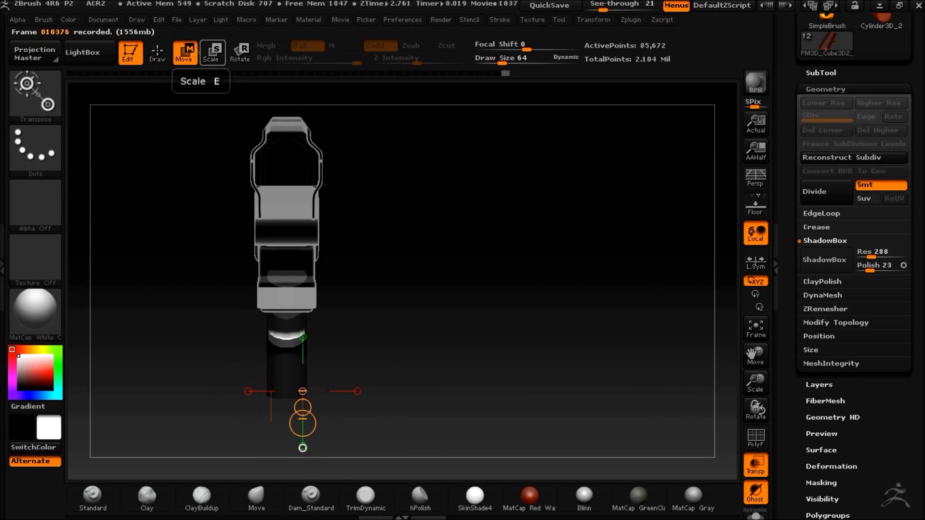
{"action": "left_click_drag", "start_coordinate": [297, 344], "coordinate": [436, 343], "text": "shift"}
{"action": "left_click_drag", "start_coordinate": [366, 343], "coordinate": [369, 346]}
{"action": "left_click_drag", "start_coordinate": [373, 392], "coordinate": [433, 405], "text": "shift"}
{"action": "left_click", "coordinate": [158, 53]}
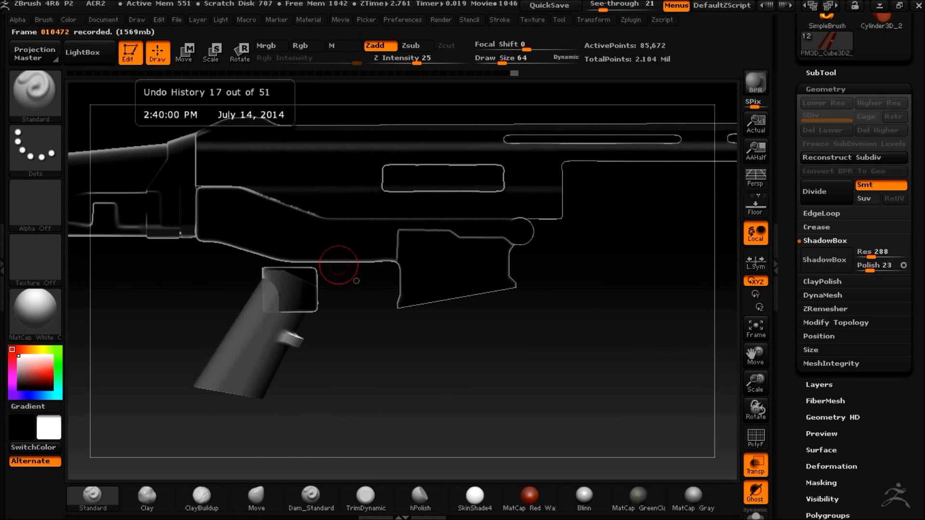
Clear the mask and smooth the finger ridge into the grip
{"action": "mouse_move", "coordinate": [342, 359]}
{"action": "left_mouse_down", "text": "ctrl"}
{"action": "mouse_move", "coordinate": [361, 385]}
{"action": "mouse_move", "coordinate": [345, 367]}
{"action": "mouse_move", "coordinate": [332, 371]}
{"action": "left_mouse_up", "text": "ctrl"}
{"action": "left_click_drag", "start_coordinate": [293, 337], "coordinate": [295, 349], "text": "shift"}
{"action": "left_click_drag", "start_coordinate": [368, 375], "coordinate": [409, 389]}
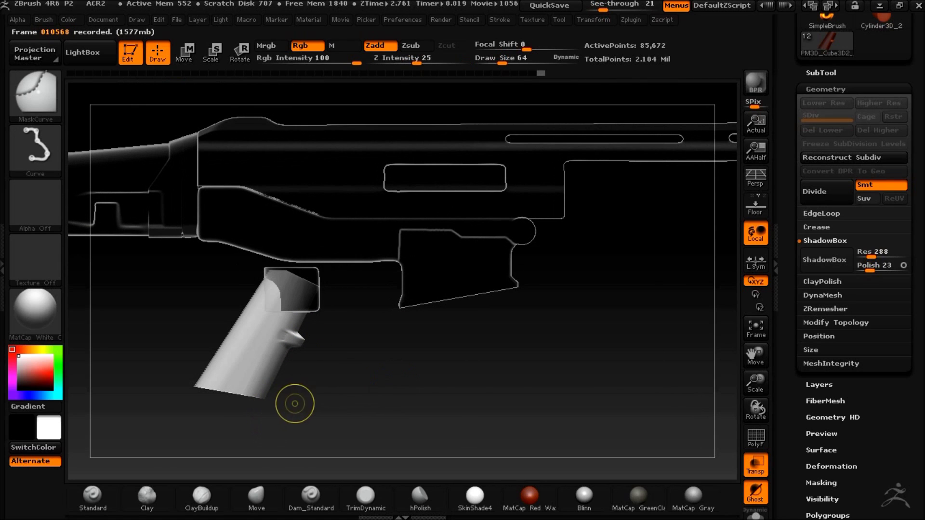
Mask all but the grip's lower front corner, pull that corner outward into a flare and clear the mask
{"action": "left_click", "coordinate": [396, 428], "text": "ctrl"}
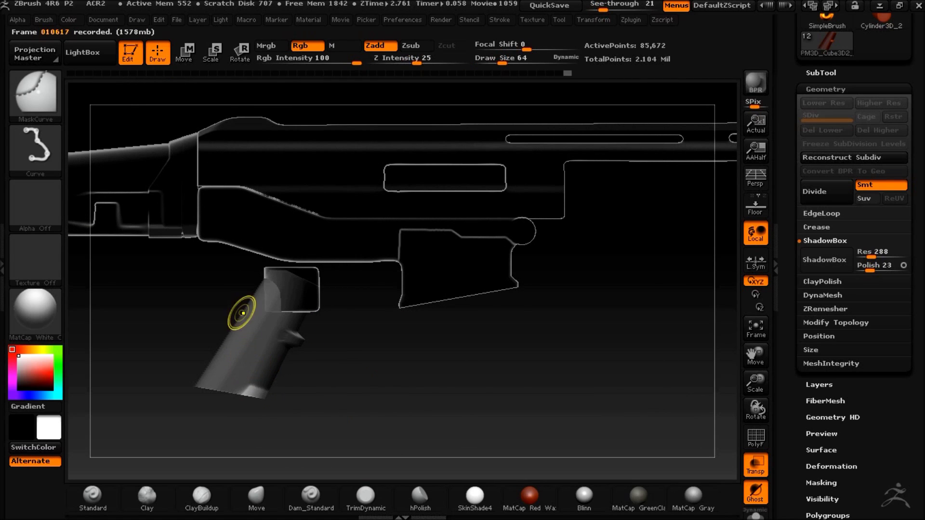
{"action": "left_click", "coordinate": [185, 53]}
{"action": "mouse_move", "coordinate": [255, 391]}
{"action": "left_mouse_down"}
{"action": "mouse_move", "coordinate": [392, 430]}
{"action": "mouse_move", "coordinate": [316, 413]}
{"action": "left_mouse_up"}
{"action": "left_click_drag", "start_coordinate": [414, 422], "coordinate": [376, 442], "text": "ctrl"}
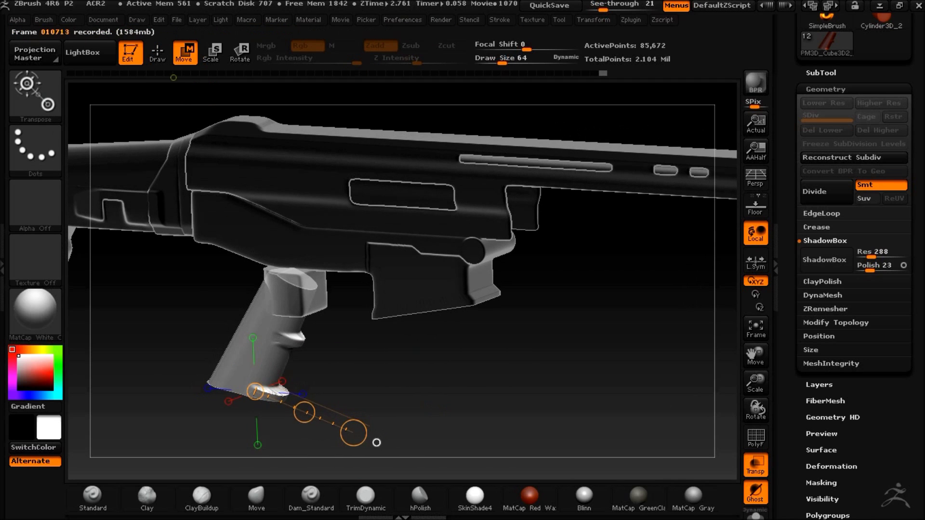
Smooth the flared lower corner of the grip and turn off transparency
{"action": "key", "text": "q"}
{"action": "mouse_move", "coordinate": [282, 399]}
{"action": "left_mouse_down", "text": "shift"}
{"action": "mouse_move", "coordinate": [316, 427]}
{"action": "mouse_move", "coordinate": [445, 391]}
{"action": "left_mouse_up", "text": "shift"}
{"action": "left_click", "coordinate": [756, 466]}
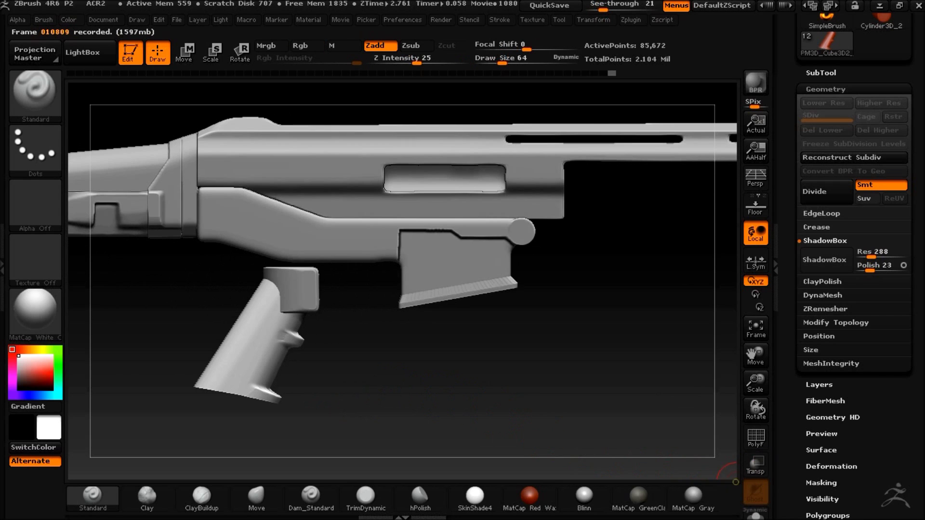
{"action": "key", "text": "shift"}
{"action": "left_click_drag", "start_coordinate": [372, 382], "coordinate": [292, 331]}
{"action": "left_click_drag", "start_coordinate": [380, 387], "coordinate": [415, 400], "text": "shift"}
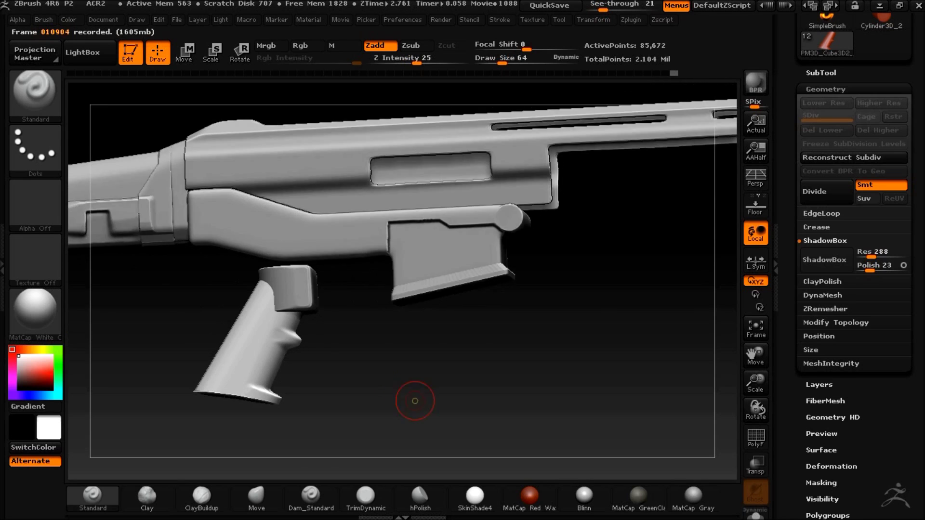
Merge the grip subtool down with the block subtool below it
{"action": "left_click", "coordinate": [821, 73]}
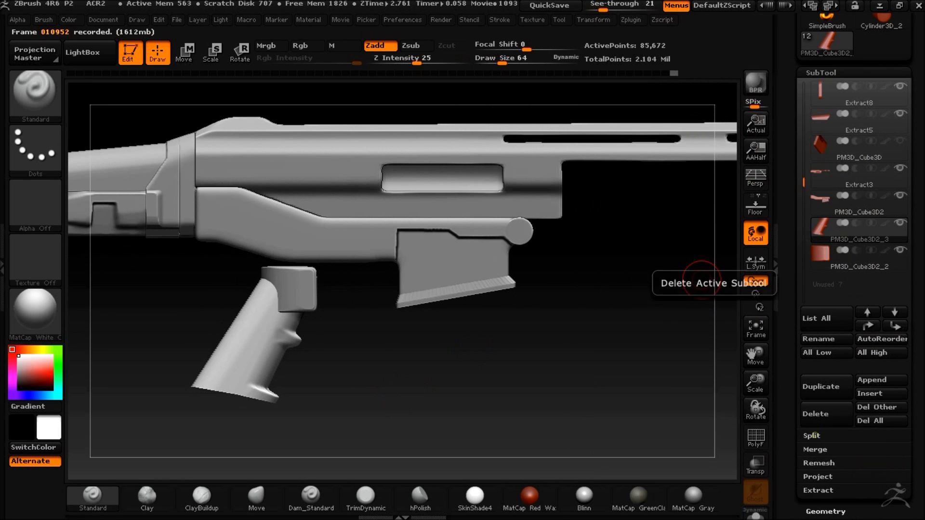
{"action": "left_click", "coordinate": [814, 450]}
{"action": "left_click", "coordinate": [825, 462]}
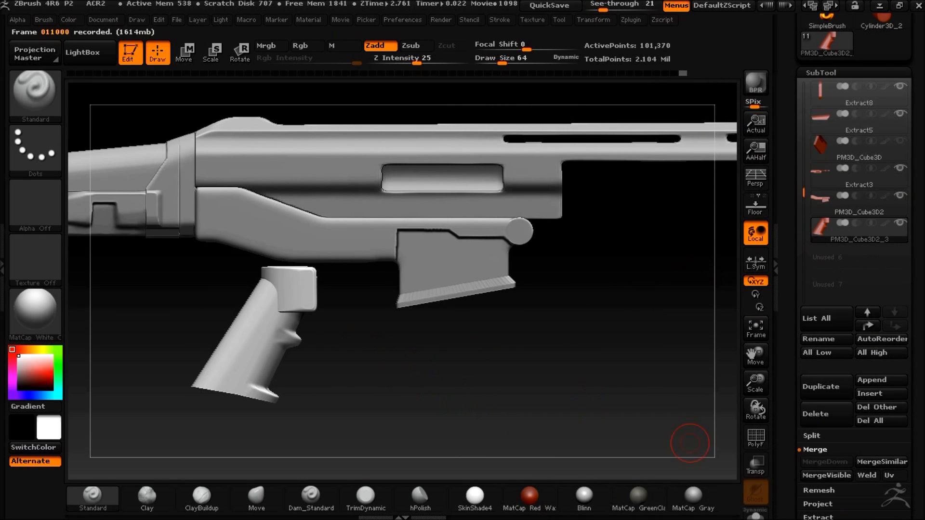
Remesh the merged grip and block with DynaMesh at resolution 296
{"action": "left_click_drag", "start_coordinate": [795, 458], "coordinate": [795, 168]}
{"action": "left_click", "coordinate": [825, 359]}
{"action": "left_click_drag", "start_coordinate": [795, 241], "coordinate": [794, 412]}
{"action": "left_click", "coordinate": [825, 119]}
{"action": "left_click", "coordinate": [823, 323]}
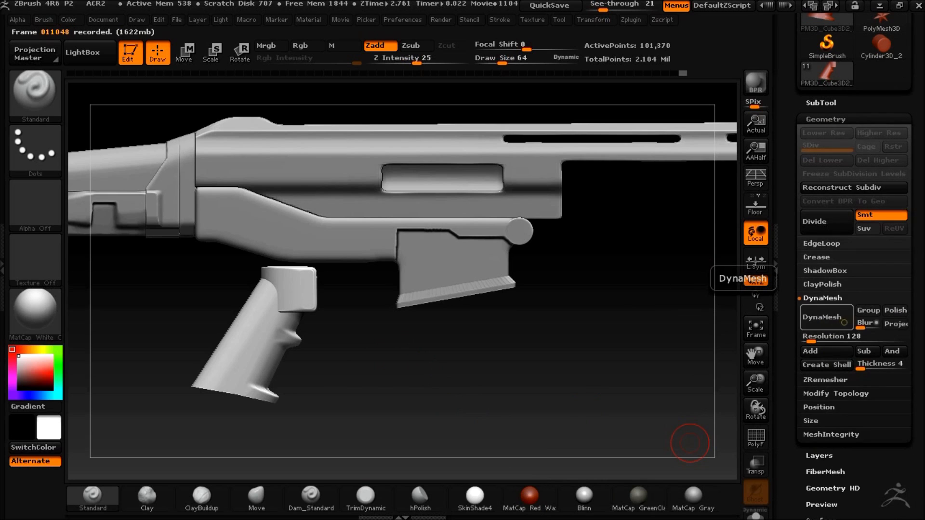
{"action": "key", "text": "ctrl+z"}
{"action": "left_click_drag", "start_coordinate": [812, 340], "coordinate": [820, 340]}
{"action": "left_click", "coordinate": [824, 320]}
{"action": "key", "text": "shift"}
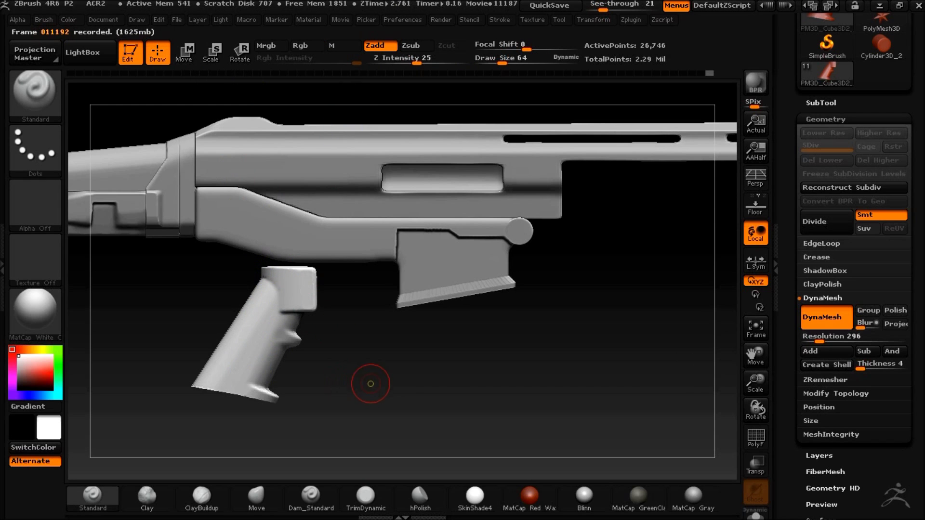
{"action": "left_click_drag", "start_coordinate": [401, 388], "coordinate": [405, 389], "text": "alt"}
{"action": "left_click", "coordinate": [185, 53]}
{"action": "left_click_drag", "start_coordinate": [284, 309], "coordinate": [202, 392]}
{"action": "left_click_drag", "start_coordinate": [475, 432], "coordinate": [455, 433]}
{"action": "key", "text": "q"}
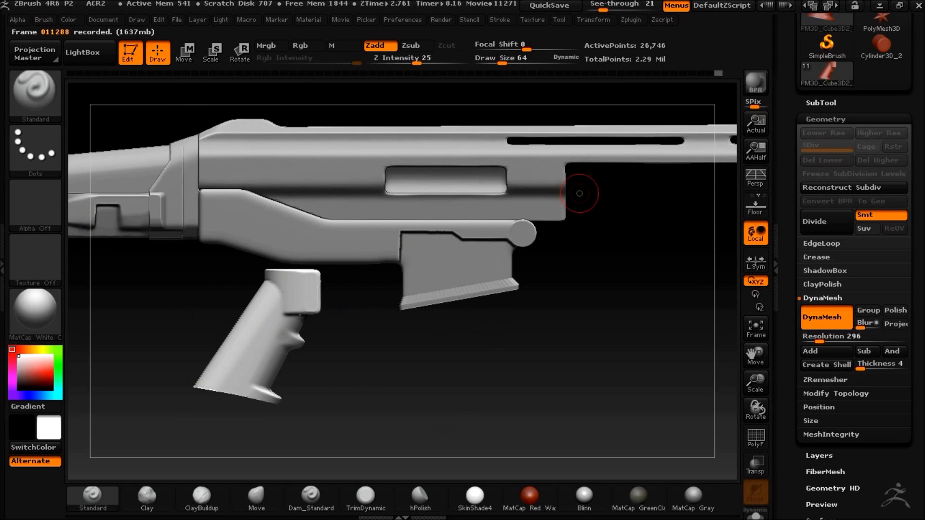
Clip the front face of the block above the grip flat with the ClipCurve brush
{"action": "mouse_move", "coordinate": [339, 274]}
{"action": "left_mouse_down", "text": "ctrl+shift"}
{"action": "mouse_move", "coordinate": [316, 374]}
{"action": "mouse_move", "coordinate": [323, 437]}
{"action": "left_mouse_up", "text": "ctrl+shift"}
{"action": "left_click_drag", "start_coordinate": [445, 388], "coordinate": [433, 380]}
{"action": "key", "text": "ctrl+z"}
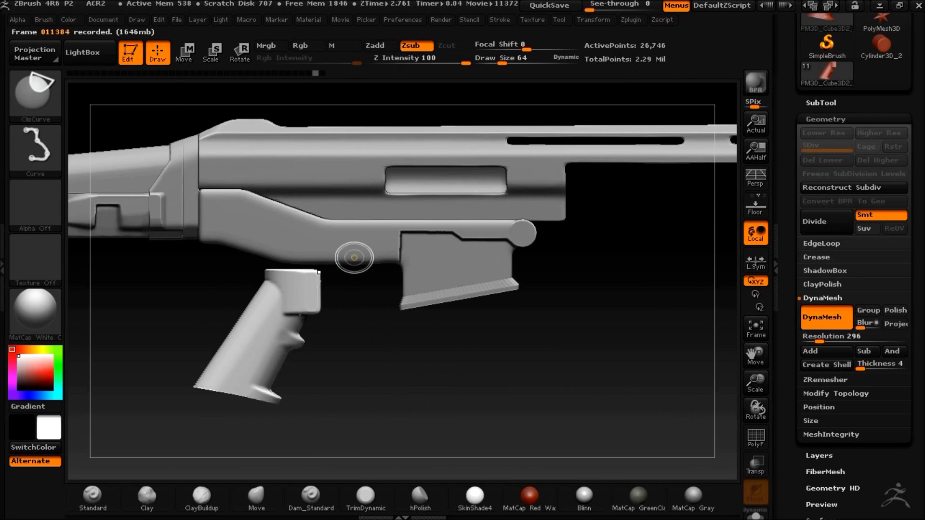
{"action": "left_click_drag", "start_coordinate": [319, 420], "coordinate": [314, 428], "text": "ctrl+shift"}
{"action": "left_click_drag", "start_coordinate": [440, 373], "coordinate": [438, 371], "text": "shift"}
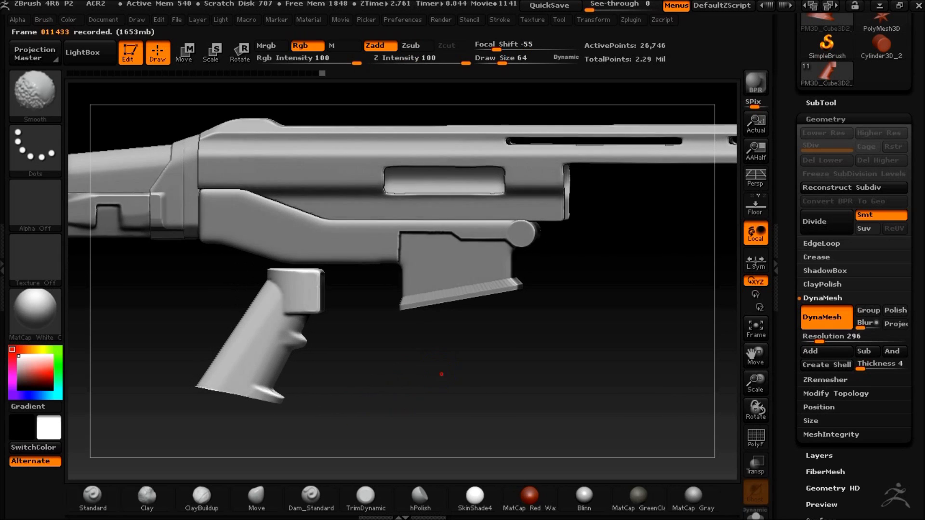
Set the brush draw size to 204 and the see-through window transparency to 10
{"action": "left_click", "coordinate": [520, 60]}
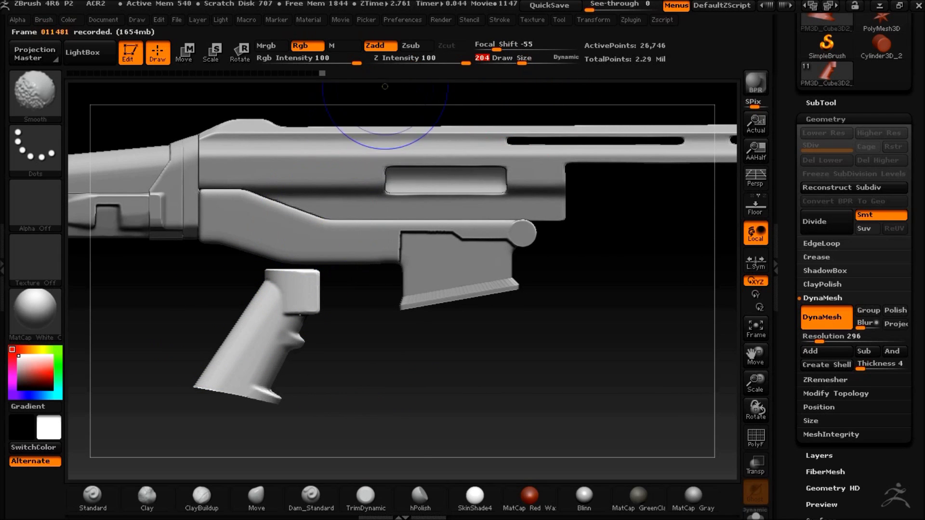
{"action": "type", "text": "20"}
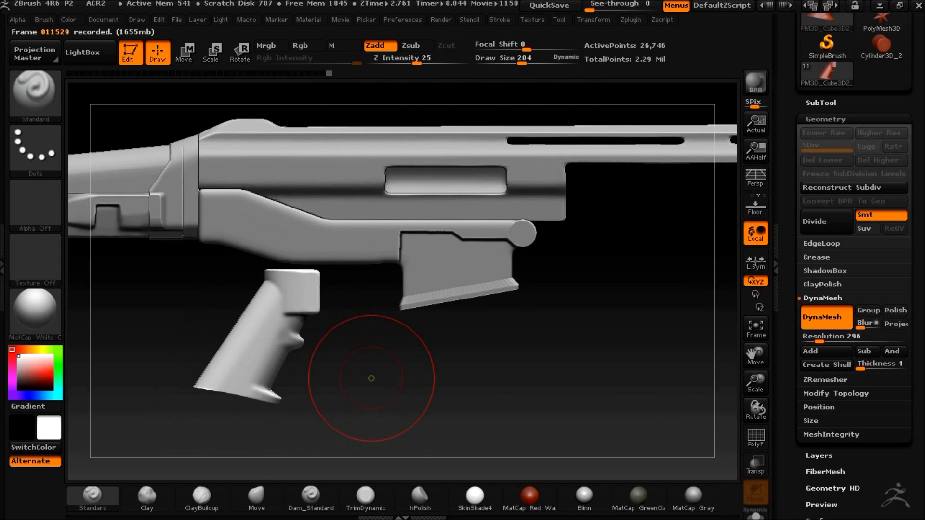
{"action": "left_click_drag", "start_coordinate": [367, 376], "coordinate": [271, 289]}
{"action": "left_click_drag", "start_coordinate": [363, 347], "coordinate": [377, 368], "text": "shift"}
{"action": "left_click_drag", "start_coordinate": [610, 6], "coordinate": [609, 6]}
{"action": "left_click_drag", "start_coordinate": [398, 369], "coordinate": [404, 369], "text": "alt"}
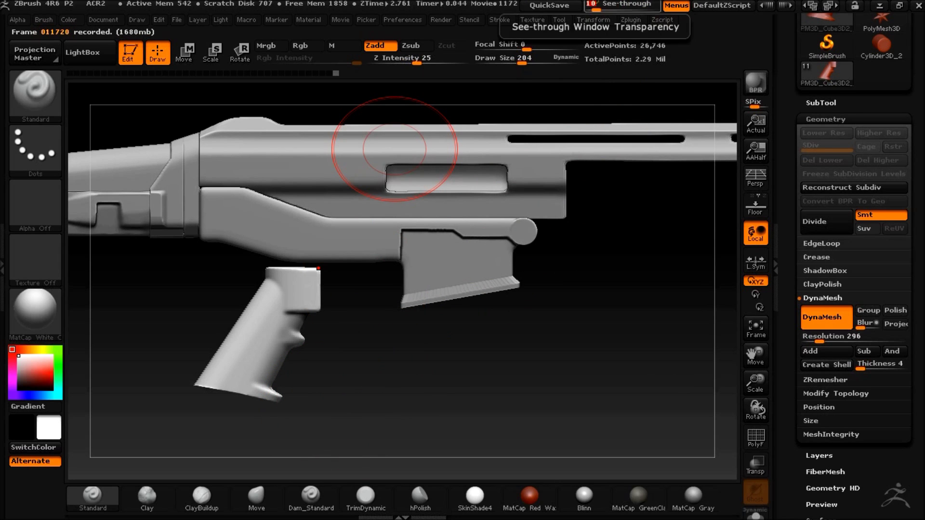
{"action": "left_click", "coordinate": [821, 102]}
{"action": "left_click", "coordinate": [871, 348]}
{"action": "left_click", "coordinate": [433, 328]}
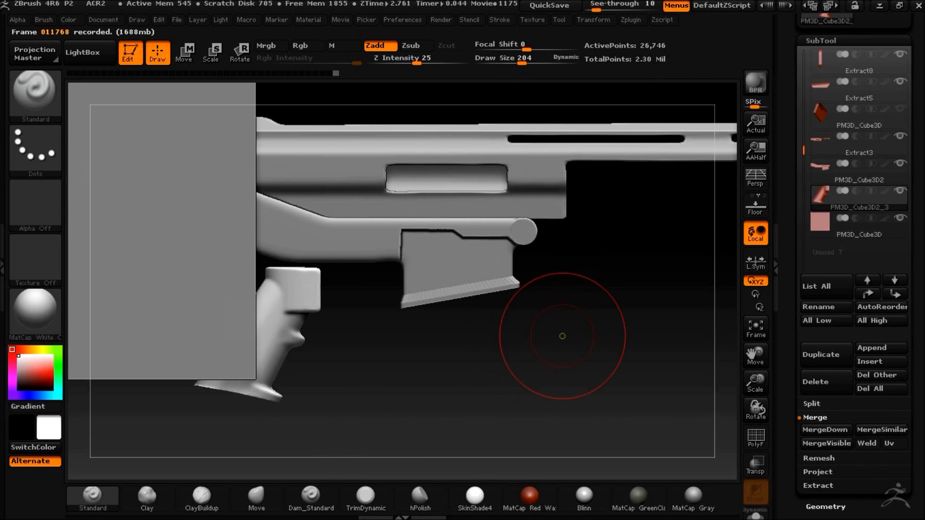
{"action": "left_click", "coordinate": [847, 225]}
{"action": "left_click", "coordinate": [820, 381]}
{"action": "left_click", "coordinate": [671, 409]}
Turn on ShadowBox with resolution 288 and polish 23, and clear the mask on its planes
{"action": "left_click", "coordinate": [826, 507]}
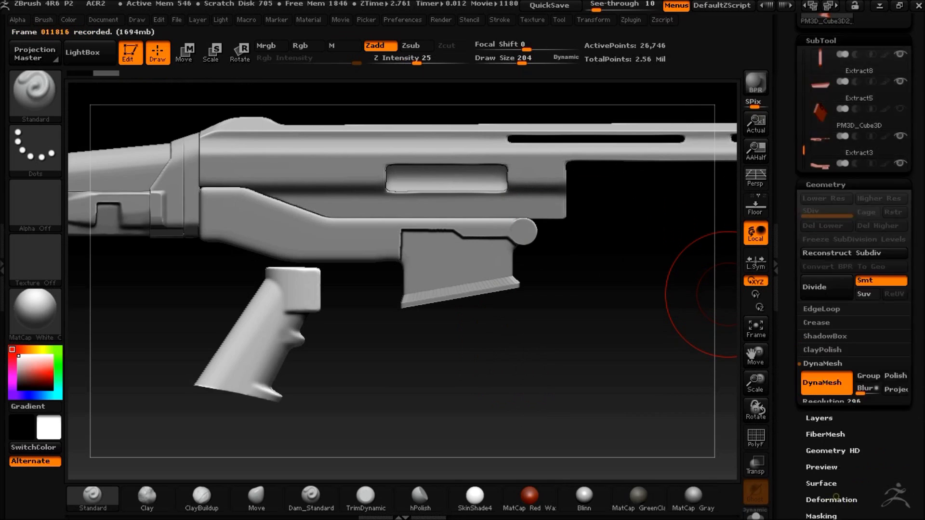
{"action": "left_click", "coordinate": [825, 208]}
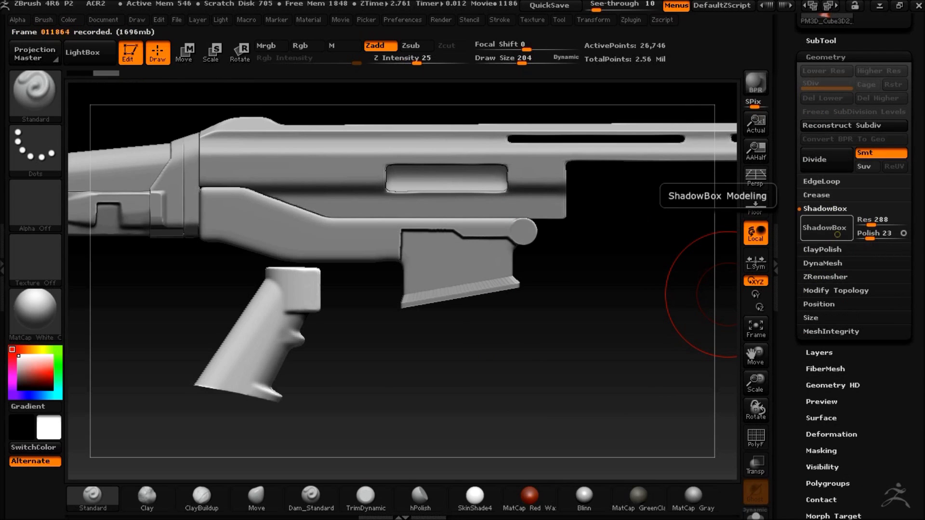
{"action": "left_click", "coordinate": [824, 227]}
{"action": "left_click_drag", "start_coordinate": [541, 367], "coordinate": [541, 370], "text": "ctrl"}
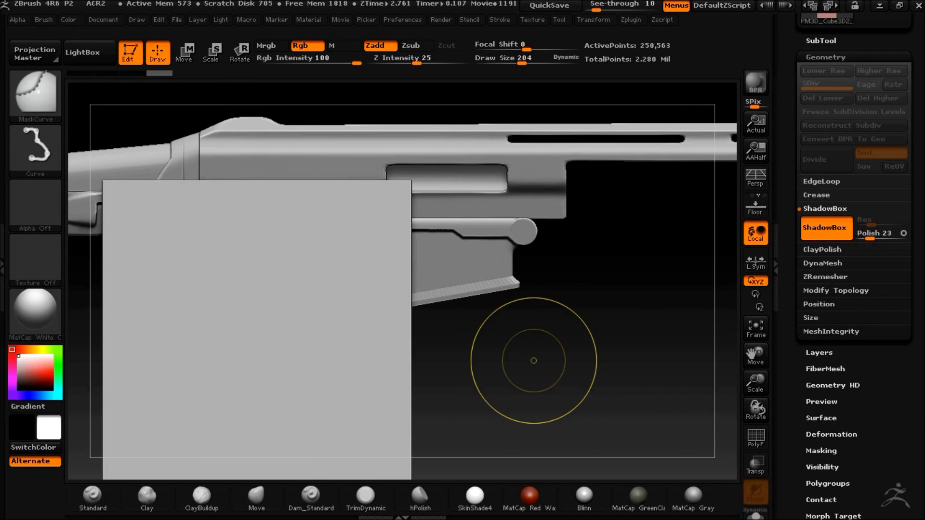
{"action": "key", "text": "ctrl+z"}
{"action": "left_click", "coordinate": [824, 229]}
{"action": "key", "text": "ctrl+z"}
{"action": "left_click_drag", "start_coordinate": [482, 359], "coordinate": [557, 388], "text": "ctrl"}
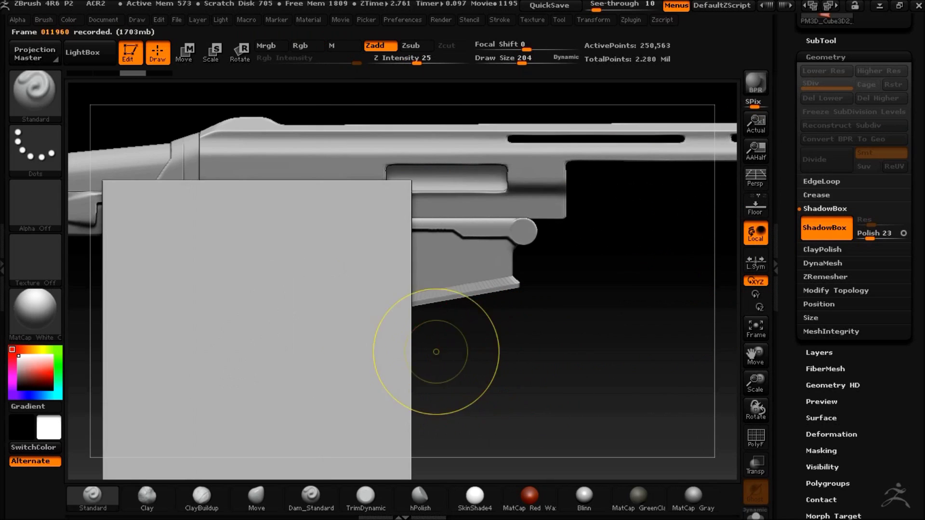
Mask an elliptical area above the grip on ShadowBox's side plane with the MaskCircle brush
{"action": "left_click", "coordinate": [38, 96], "text": "ctrl"}
{"action": "left_click", "coordinate": [65, 165], "text": "ctrl"}
{"action": "mouse_move", "coordinate": [550, 363]}
{"action": "left_mouse_down", "text": "ctrl"}
{"action": "mouse_move", "coordinate": [634, 415]}
{"action": "mouse_move", "coordinate": [303, 268]}
{"action": "mouse_move", "coordinate": [382, 305]}
{"action": "left_mouse_up", "text": "ctrl"}
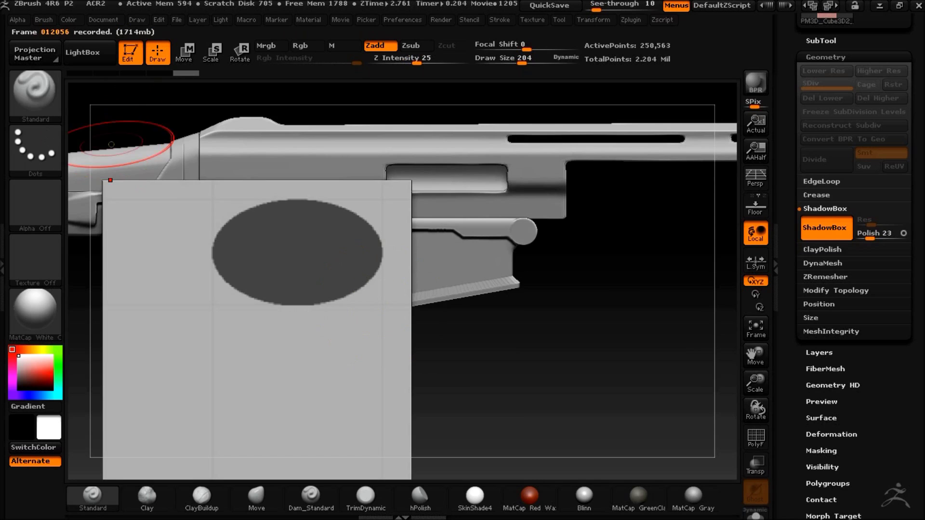
Trim the elliptical mask to a straight-edged band above the grip with the MaskPen brush, with window see-through at 22
{"action": "left_click", "coordinate": [36, 94], "text": "ctrl"}
{"action": "left_click", "coordinate": [119, 165], "text": "ctrl"}
{"action": "left_click", "coordinate": [36, 94], "text": "ctrl"}
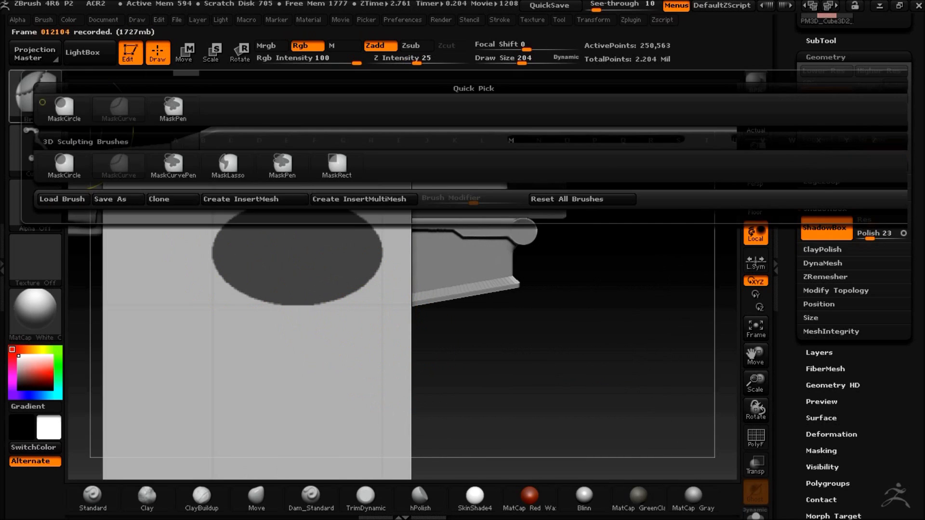
{"action": "left_click", "coordinate": [278, 166], "text": "ctrl"}
{"action": "left_click", "coordinate": [649, 8]}
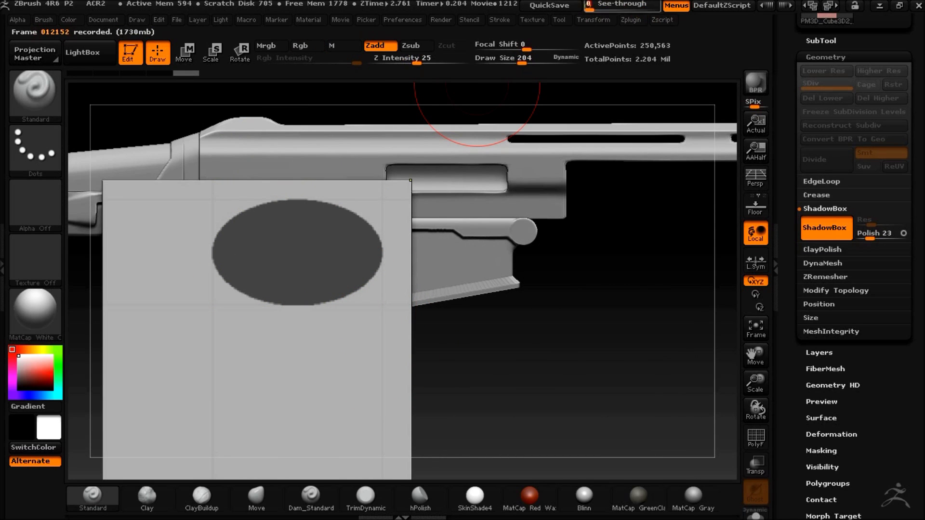
{"action": "left_click", "coordinate": [755, 465]}
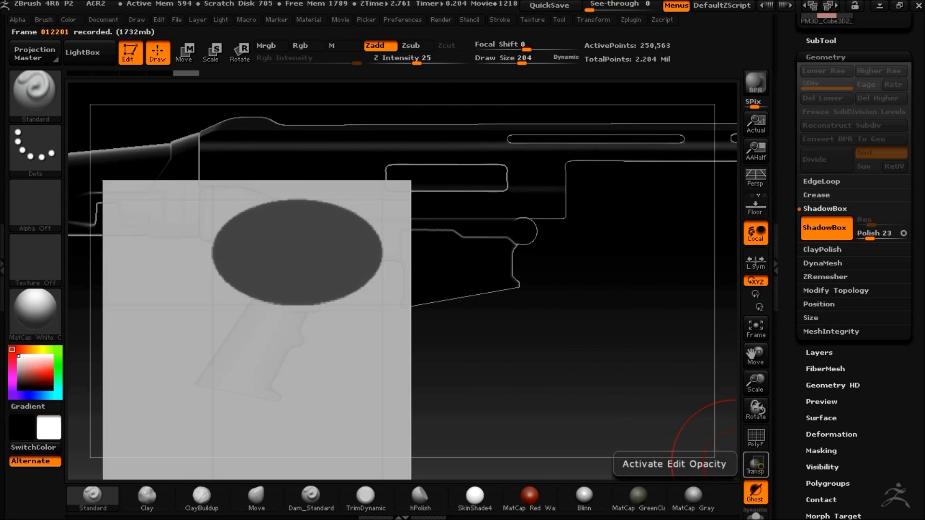
{"action": "left_click", "coordinate": [756, 464]}
{"action": "left_click_drag", "start_coordinate": [316, 178], "coordinate": [472, 401], "text": "ctrl+alt"}
{"action": "left_click_drag", "start_coordinate": [286, 227], "coordinate": [360, 228], "text": "ctrl+alt"}
{"action": "mouse_move", "coordinate": [214, 268]}
{"action": "left_mouse_down", "text": "ctrl+alt"}
{"action": "mouse_move", "coordinate": [313, 320]}
{"action": "mouse_move", "coordinate": [345, 325]}
{"action": "left_mouse_up", "text": "ctrl+alt"}
Cut a concave curve out of the side mask's lower rear corner with MaskCircle, and switch back to the MaskPen brush
{"action": "left_click", "coordinate": [41, 103], "text": "ctrl"}
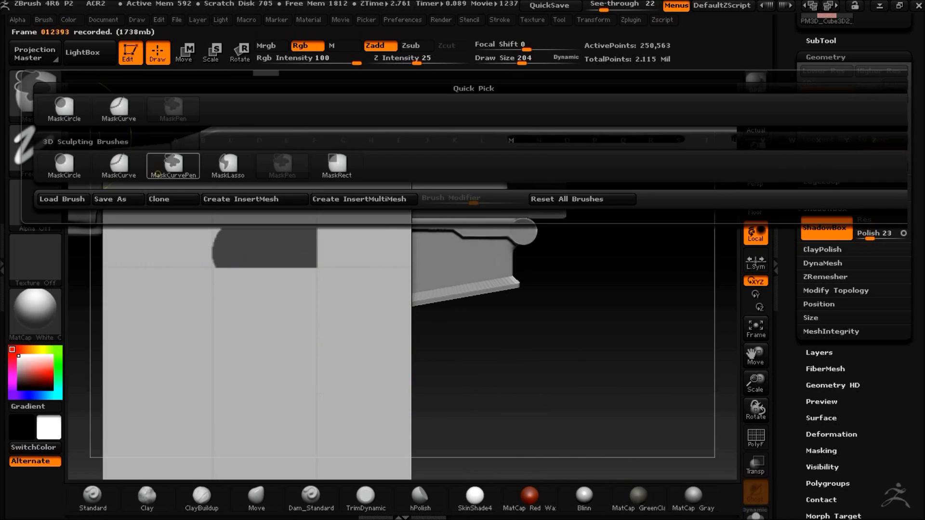
{"action": "left_click", "coordinate": [64, 164]}
{"action": "mouse_move", "coordinate": [257, 284]}
{"action": "left_mouse_down", "text": "ctrl"}
{"action": "mouse_move", "coordinate": [289, 302]}
{"action": "mouse_move", "coordinate": [265, 294]}
{"action": "left_mouse_up", "text": "ctrl"}
{"action": "left_click", "coordinate": [35, 94], "text": "ctrl"}
{"action": "left_click", "coordinate": [275, 168], "text": "ctrl"}
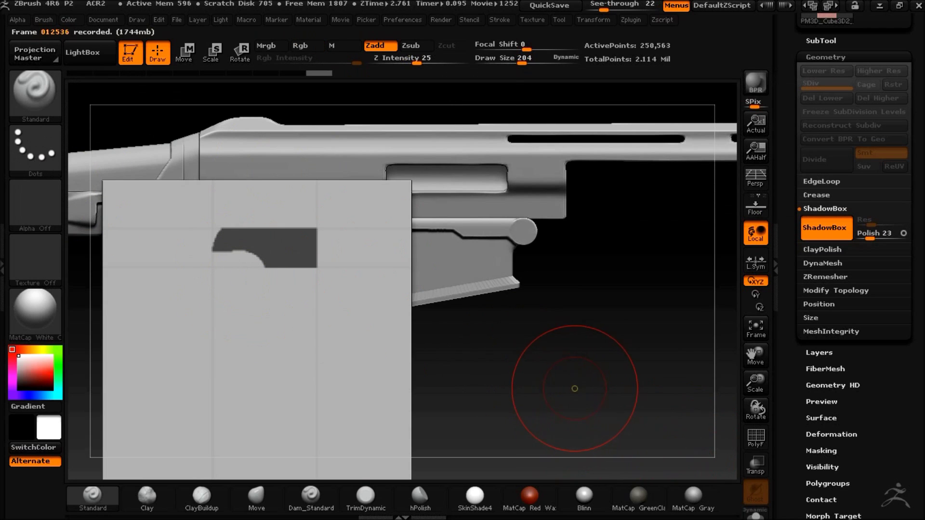
Try to mask the part's width on ShadowBox's end plane in the front view
{"action": "left_click_drag", "start_coordinate": [578, 88], "coordinate": [643, 307]}
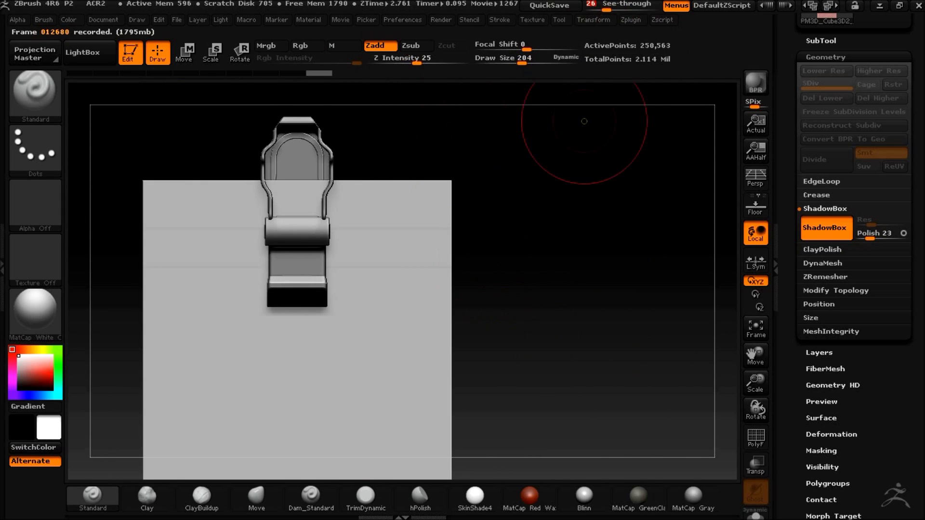
{"action": "left_click_drag", "start_coordinate": [536, 228], "coordinate": [561, 285], "text": "ctrl"}
{"action": "left_click_drag", "start_coordinate": [308, 265], "coordinate": [308, 265], "text": "ctrl"}
{"action": "mouse_move", "coordinate": [479, 313]}
{"action": "left_mouse_down"}
{"action": "mouse_move", "coordinate": [555, 321]}
{"action": "mouse_move", "coordinate": [594, 272]}
{"action": "left_mouse_up"}
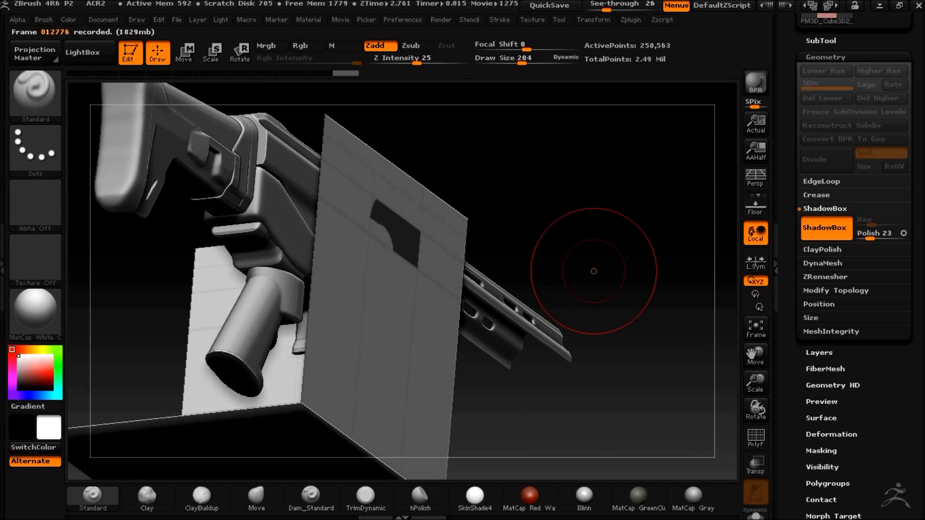
Trim the rear end of the side mask off straight with the MaskPen brush
{"action": "mouse_move", "coordinate": [611, 394]}
{"action": "left_mouse_down"}
{"action": "mouse_move", "coordinate": [622, 374]}
{"action": "mouse_move", "coordinate": [611, 407]}
{"action": "mouse_move", "coordinate": [574, 392]}
{"action": "mouse_move", "coordinate": [627, 399]}
{"action": "mouse_move", "coordinate": [546, 376]}
{"action": "mouse_move", "coordinate": [555, 365]}
{"action": "left_mouse_up"}
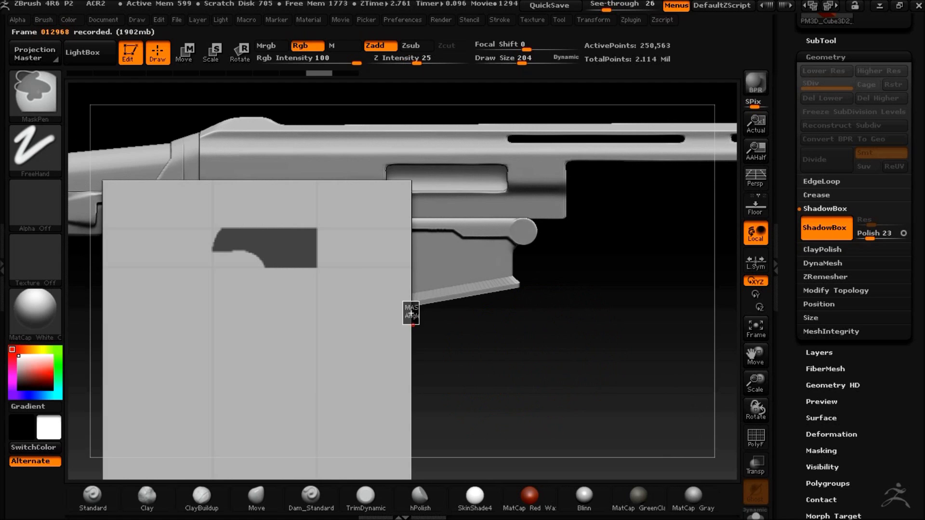
{"action": "left_click_drag", "start_coordinate": [228, 256], "coordinate": [229, 256], "text": "ctrl+alt"}
{"action": "mouse_move", "coordinate": [541, 353]}
{"action": "left_mouse_down"}
{"action": "mouse_move", "coordinate": [599, 353]}
{"action": "mouse_move", "coordinate": [568, 337]}
{"action": "mouse_move", "coordinate": [510, 353]}
{"action": "mouse_move", "coordinate": [563, 334]}
{"action": "mouse_move", "coordinate": [541, 310]}
{"action": "left_mouse_up"}
Mask the part's width on ShadowBox's end plane and turn off ShadowBox to generate the mesh
{"action": "mouse_move", "coordinate": [288, 231]}
{"action": "left_mouse_down", "text": "ctrl"}
{"action": "mouse_move", "coordinate": [307, 284]}
{"action": "mouse_move", "coordinate": [315, 265]}
{"action": "left_mouse_up", "text": "ctrl"}
{"action": "mouse_move", "coordinate": [568, 368]}
{"action": "left_mouse_down"}
{"action": "mouse_move", "coordinate": [681, 362]}
{"action": "mouse_move", "coordinate": [632, 359]}
{"action": "left_mouse_up"}
{"action": "left_click", "coordinate": [823, 249]}
{"action": "left_click", "coordinate": [824, 209]}
{"action": "left_click", "coordinate": [824, 228]}
{"action": "left_click_drag", "start_coordinate": [443, 337], "coordinate": [413, 386], "text": "shift"}
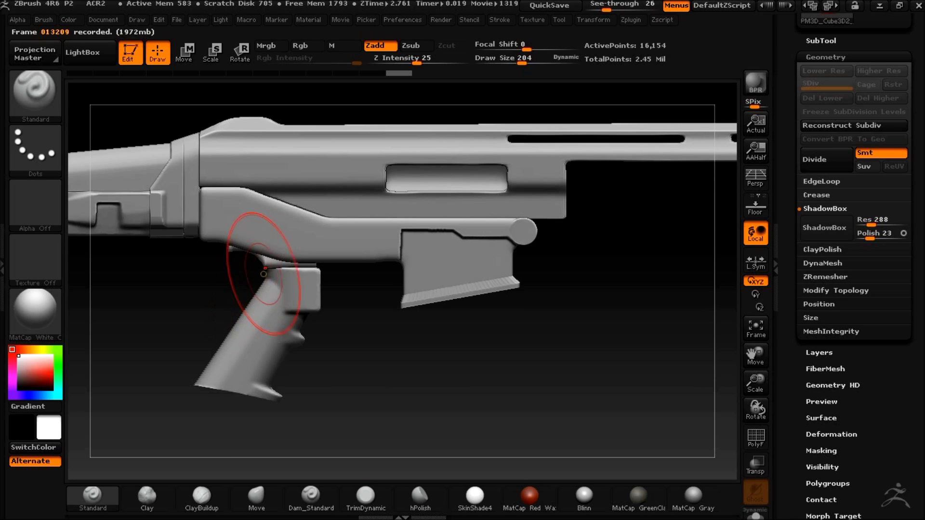
Undo the generated mesh and its width mask to return to the ShadowBox planes
{"action": "left_click", "coordinate": [257, 499]}
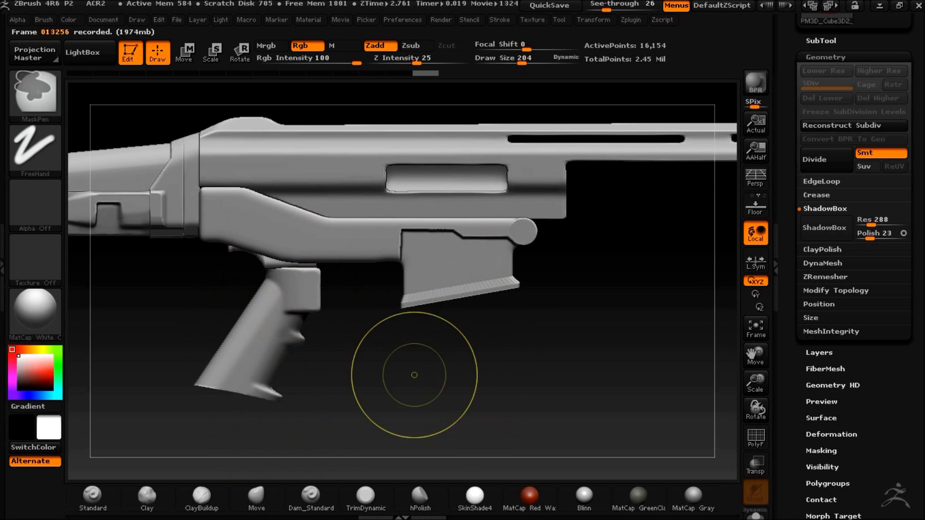
{"action": "left_click_drag", "start_coordinate": [376, 394], "coordinate": [457, 408]}
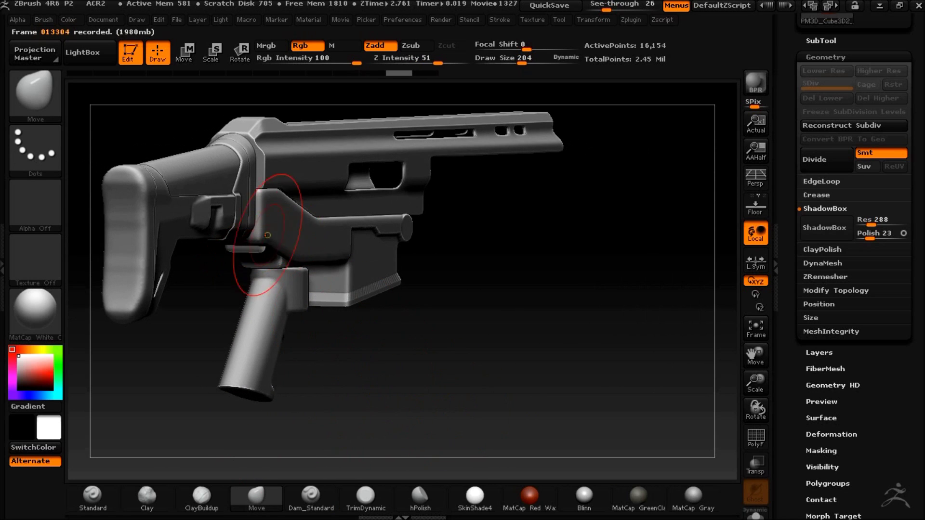
{"action": "key", "text": "ctrl+z"}
{"action": "mouse_move", "coordinate": [589, 386]}
{"action": "left_mouse_down"}
{"action": "mouse_move", "coordinate": [491, 382]}
{"action": "mouse_move", "coordinate": [420, 444]}
{"action": "left_mouse_up"}
{"action": "left_click_drag", "start_coordinate": [535, 348], "coordinate": [720, 321]}
{"action": "left_click_drag", "start_coordinate": [622, 307], "coordinate": [599, 314], "text": "shift"}
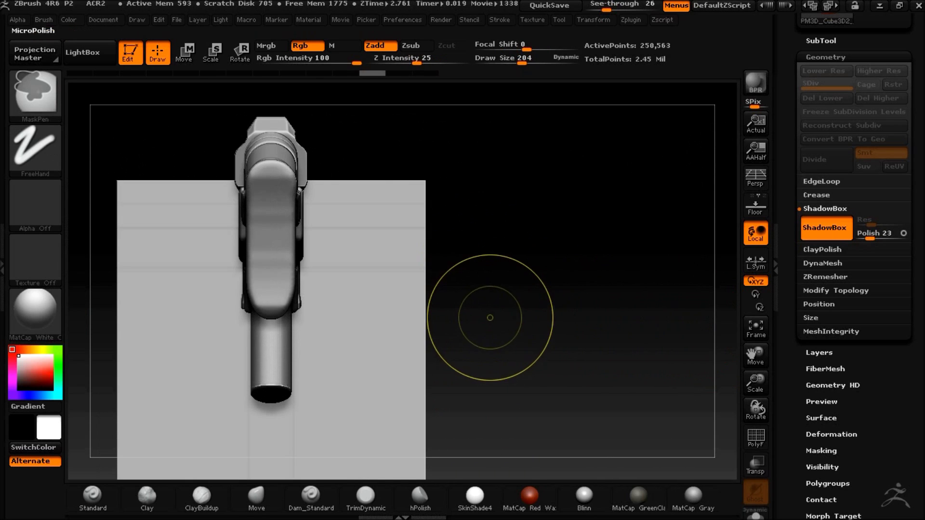
{"action": "key", "text": "ctrl+z"}
Mask a new width for the part on the rear-view plane with transparency on, and turn off ShadowBox to generate the mesh
{"action": "left_click", "coordinate": [755, 465]}
{"action": "left_click_drag", "start_coordinate": [540, 301], "coordinate": [554, 344], "text": "ctrl"}
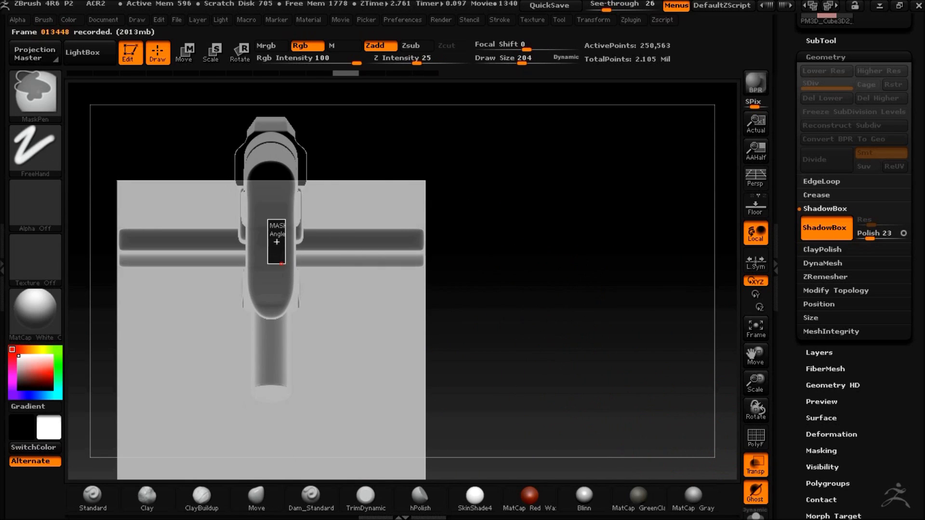
{"action": "left_click_drag", "start_coordinate": [291, 273], "coordinate": [293, 274], "text": "ctrl"}
{"action": "left_click_drag", "start_coordinate": [646, 364], "coordinate": [549, 343]}
{"action": "left_click", "coordinate": [826, 228]}
{"action": "left_click", "coordinate": [755, 465]}
Move the new part into place above the grip with the Move transpose, and set the brush draw size to 310
{"action": "left_click_drag", "start_coordinate": [552, 378], "coordinate": [597, 337]}
{"action": "left_click_drag", "start_coordinate": [583, 372], "coordinate": [580, 221]}
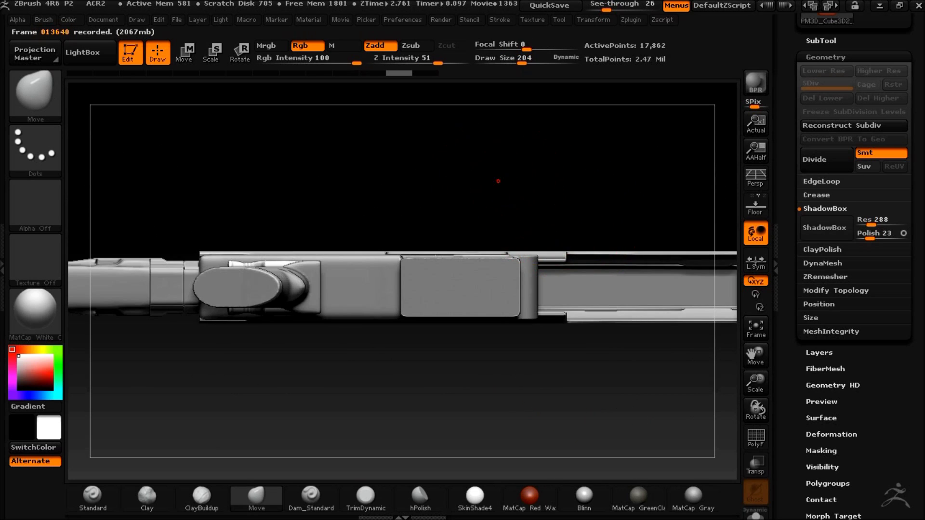
{"action": "mouse_move", "coordinate": [497, 181]}
{"action": "left_mouse_down"}
{"action": "mouse_move", "coordinate": [551, 335]}
{"action": "mouse_move", "coordinate": [298, 307]}
{"action": "left_mouse_up"}
{"action": "left_click", "coordinate": [755, 465]}
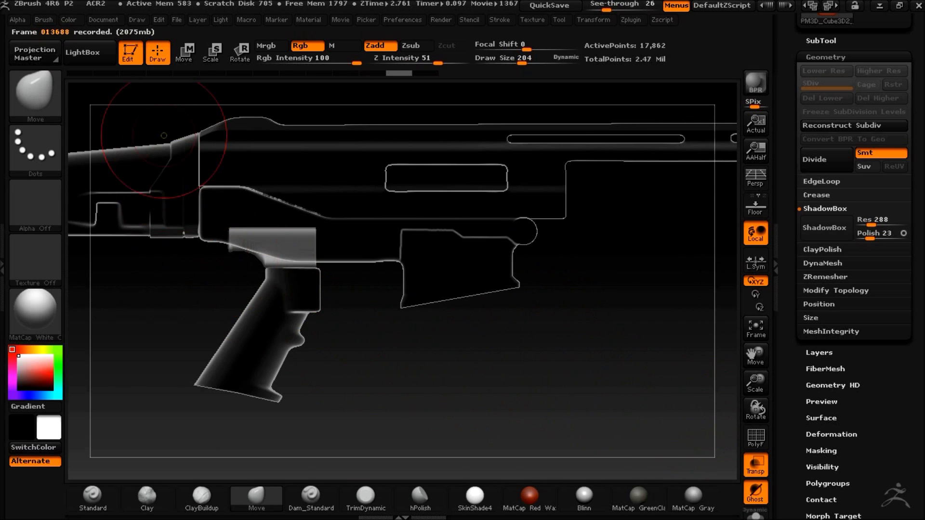
{"action": "left_click", "coordinate": [185, 53]}
{"action": "left_click", "coordinate": [755, 465]}
{"action": "left_click_drag", "start_coordinate": [574, 388], "coordinate": [414, 338]}
{"action": "left_click", "coordinate": [157, 53]}
{"action": "left_click", "coordinate": [531, 61]}
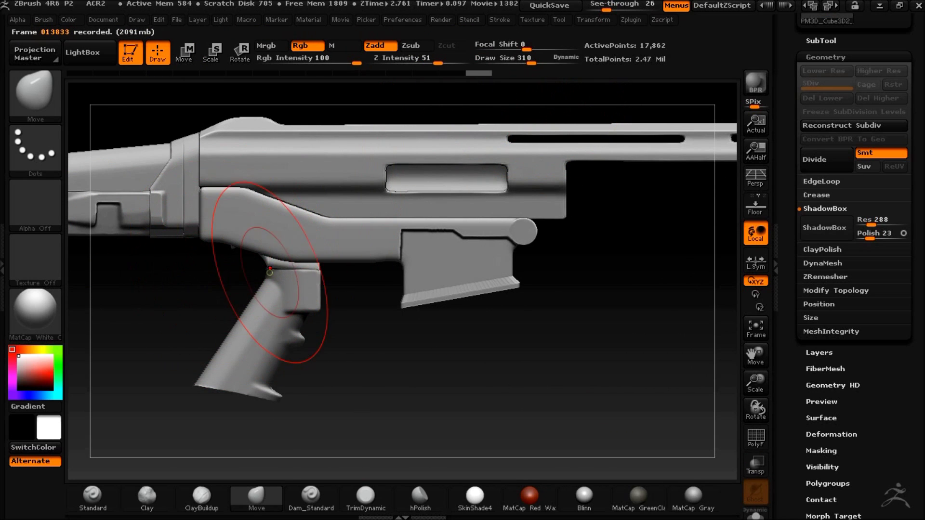
Reposition the part across the rifle's width in the front view with the Move transpose and transparent display
{"action": "mouse_move", "coordinate": [400, 405]}
{"action": "left_mouse_down"}
{"action": "mouse_move", "coordinate": [386, 349]}
{"action": "mouse_move", "coordinate": [436, 355]}
{"action": "mouse_move", "coordinate": [432, 348]}
{"action": "mouse_move", "coordinate": [411, 372]}
{"action": "mouse_move", "coordinate": [491, 385]}
{"action": "left_mouse_up"}
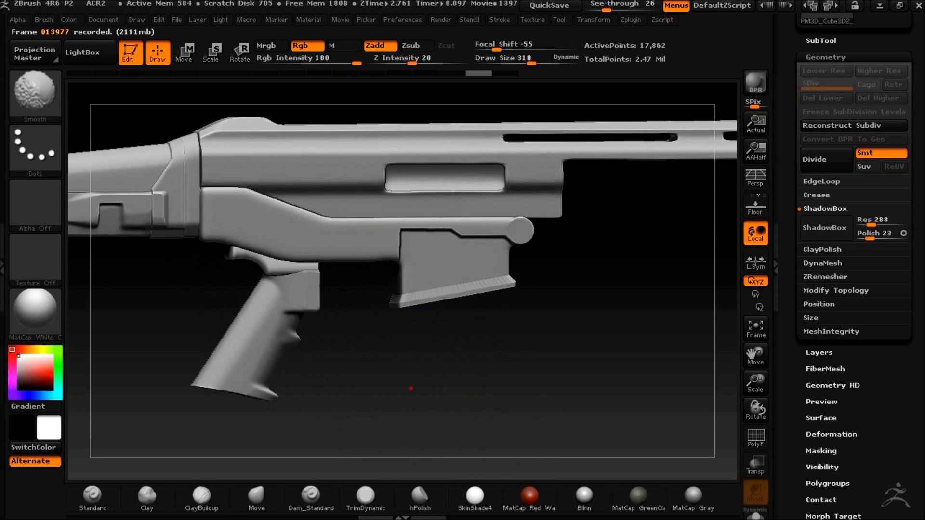
{"action": "left_click_drag", "start_coordinate": [412, 381], "coordinate": [406, 378], "text": "shift"}
{"action": "left_click_drag", "start_coordinate": [371, 411], "coordinate": [704, 434]}
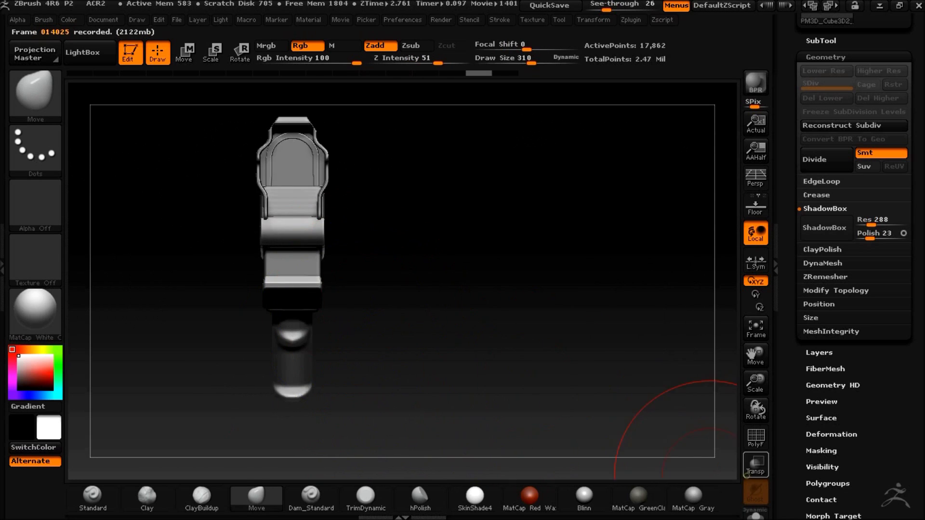
{"action": "left_click", "coordinate": [755, 465]}
{"action": "key", "text": "w"}
{"action": "mouse_move", "coordinate": [385, 366]}
{"action": "left_mouse_down", "text": "shift"}
{"action": "mouse_move", "coordinate": [440, 378]}
{"action": "mouse_move", "coordinate": [399, 357]}
{"action": "mouse_move", "coordinate": [399, 398]}
{"action": "mouse_move", "coordinate": [432, 360]}
{"action": "mouse_move", "coordinate": [445, 360]}
{"action": "left_mouse_up", "text": "shift"}
{"action": "left_click", "coordinate": [756, 465]}
{"action": "key", "text": "q"}
{"action": "mouse_move", "coordinate": [401, 194]}
{"action": "left_mouse_down", "text": "ctrl+shift"}
{"action": "mouse_move", "coordinate": [392, 303]}
{"action": "mouse_move", "coordinate": [357, 394]}
{"action": "mouse_move", "coordinate": [434, 400]}
{"action": "left_mouse_up", "text": "ctrl+shift"}
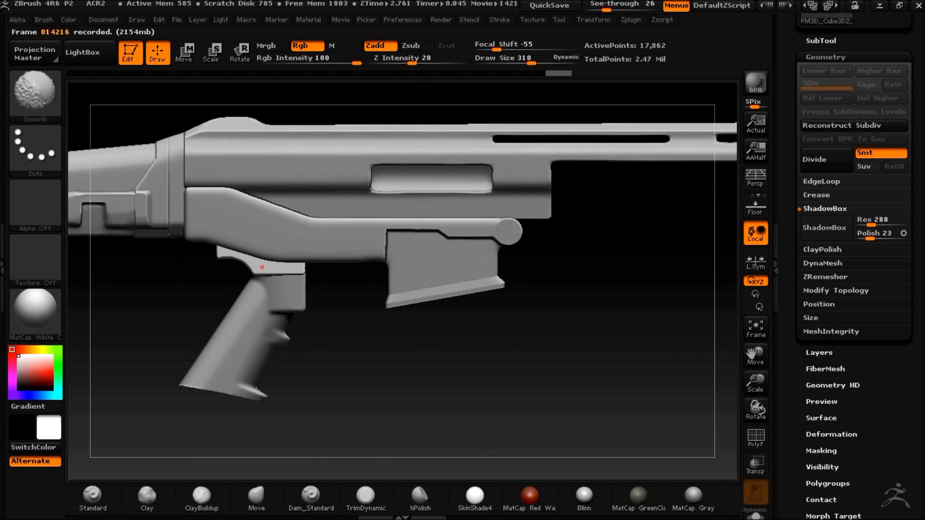
Push the part's rear tip up against the receiver's underside with the Move brush
{"action": "left_click_drag", "start_coordinate": [220, 254], "coordinate": [223, 238]}
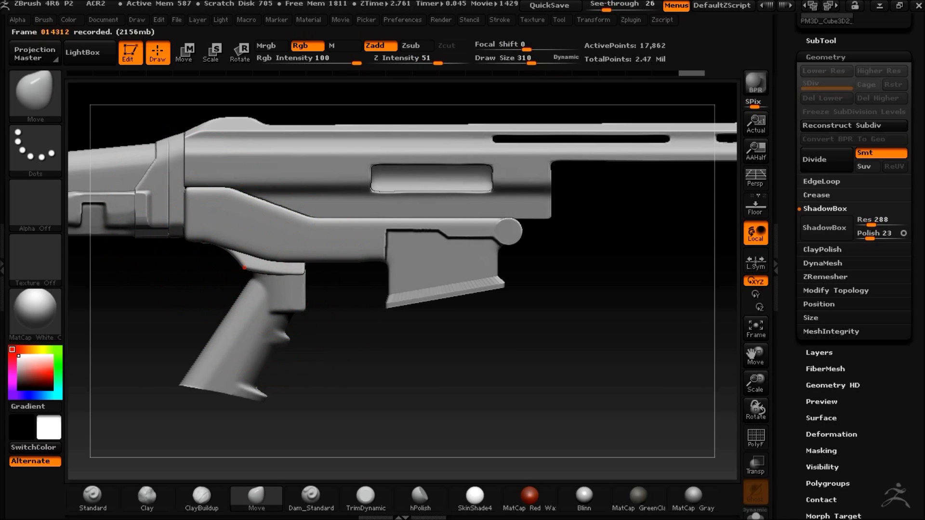
{"action": "mouse_move", "coordinate": [384, 365]}
{"action": "left_mouse_down"}
{"action": "mouse_move", "coordinate": [438, 313]}
{"action": "mouse_move", "coordinate": [441, 386]}
{"action": "mouse_move", "coordinate": [528, 320]}
{"action": "mouse_move", "coordinate": [488, 315]}
{"action": "left_mouse_up"}
{"action": "left_click_drag", "start_coordinate": [553, 296], "coordinate": [195, 226]}
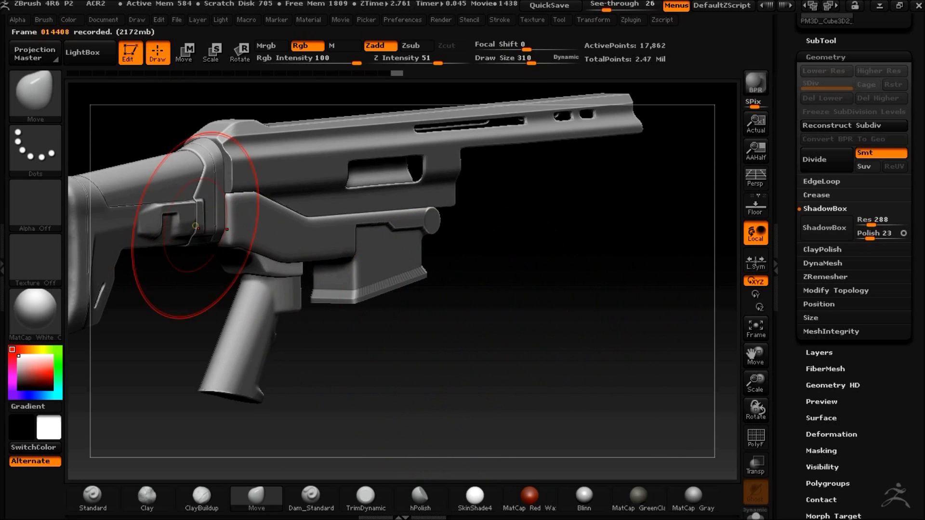
{"action": "left_click_drag", "start_coordinate": [448, 376], "coordinate": [392, 403]}
Hide the stock subtools that obstruct the view, and reselect the new part above the grip
{"action": "left_click", "coordinate": [176, 219], "text": "alt"}
{"action": "left_click", "coordinate": [821, 41]}
{"action": "left_click_drag", "start_coordinate": [803, 118], "coordinate": [804, 63]}
{"action": "left_click", "coordinate": [900, 82]}
{"action": "left_click_drag", "start_coordinate": [487, 250], "coordinate": [576, 252]}
{"action": "left_click", "coordinate": [900, 54]}
{"action": "left_click_drag", "start_coordinate": [580, 205], "coordinate": [554, 222]}
{"action": "left_click_drag", "start_coordinate": [359, 308], "coordinate": [572, 283]}
{"action": "left_click", "coordinate": [449, 310], "text": "alt"}
Try to clip the part's side at an angle from below with the ClipCurve brush
{"action": "mouse_move", "coordinate": [599, 337]}
{"action": "left_mouse_down"}
{"action": "mouse_move", "coordinate": [530, 281]}
{"action": "mouse_move", "coordinate": [511, 289]}
{"action": "mouse_move", "coordinate": [491, 279]}
{"action": "mouse_move", "coordinate": [595, 239]}
{"action": "left_mouse_up"}
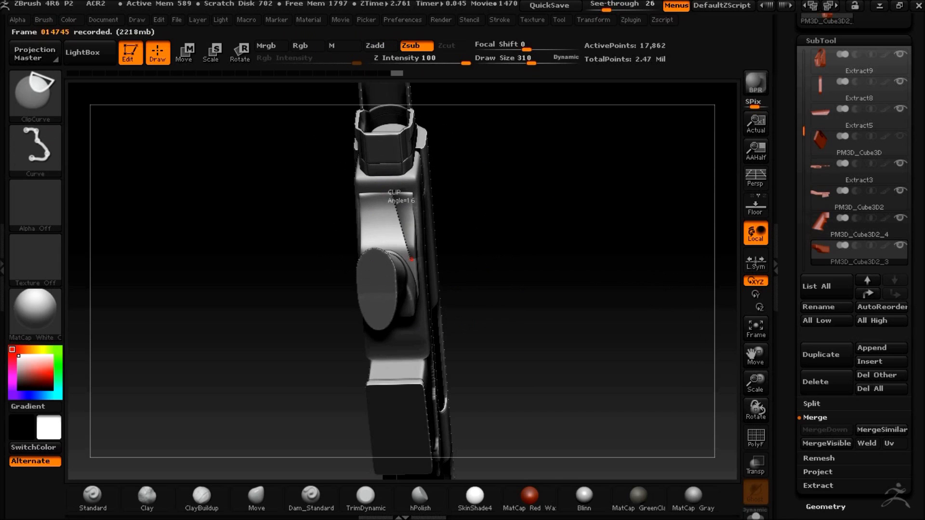
{"action": "mouse_move", "coordinate": [609, 297]}
{"action": "left_mouse_down"}
{"action": "mouse_move", "coordinate": [571, 310]}
{"action": "mouse_move", "coordinate": [535, 295]}
{"action": "mouse_move", "coordinate": [600, 219]}
{"action": "mouse_move", "coordinate": [534, 222]}
{"action": "mouse_move", "coordinate": [434, 165]}
{"action": "left_mouse_up"}
{"action": "key", "text": "ctrl+z"}
Round the rear end of the part from below with the ClipCircle brush
{"action": "left_click", "coordinate": [34, 92], "text": "ctrl+shift"}
{"action": "left_click", "coordinate": [64, 162]}
{"action": "left_click_drag", "start_coordinate": [446, 196], "coordinate": [478, 302], "text": "ctrl+shift"}
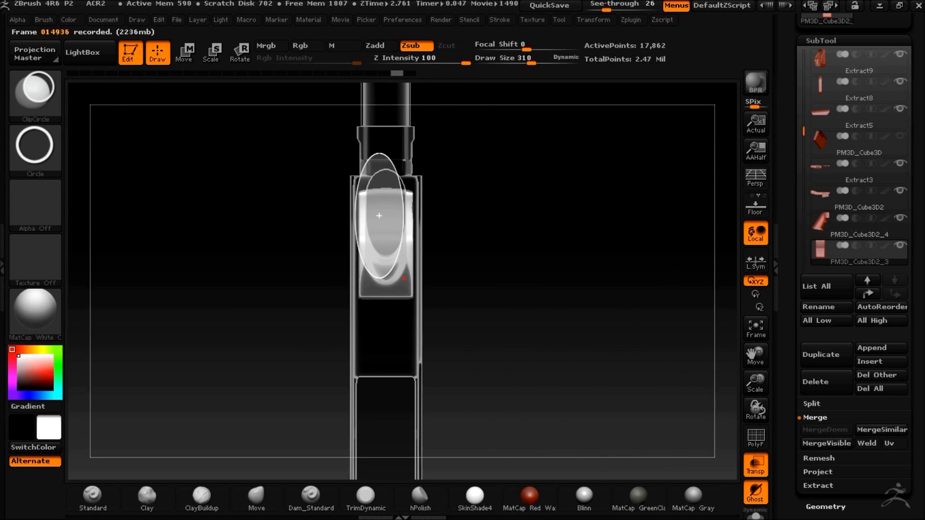
{"action": "left_click_drag", "start_coordinate": [414, 298], "coordinate": [415, 298], "text": "ctrl+shift"}
{"action": "mouse_move", "coordinate": [599, 318]}
{"action": "left_mouse_down"}
{"action": "mouse_move", "coordinate": [588, 353]}
{"action": "mouse_move", "coordinate": [597, 372]}
{"action": "mouse_move", "coordinate": [650, 307]}
{"action": "mouse_move", "coordinate": [495, 344]}
{"action": "left_mouse_up"}
{"action": "mouse_move", "coordinate": [496, 244]}
{"action": "left_mouse_down", "text": "ctrl+shift"}
{"action": "mouse_move", "coordinate": [559, 369]}
{"action": "mouse_move", "coordinate": [423, 328]}
{"action": "mouse_move", "coordinate": [413, 314]}
{"action": "left_mouse_up", "text": "ctrl+shift"}
{"action": "mouse_move", "coordinate": [532, 305]}
{"action": "left_mouse_down"}
{"action": "mouse_move", "coordinate": [528, 337]}
{"action": "mouse_move", "coordinate": [582, 376]}
{"action": "mouse_move", "coordinate": [650, 361]}
{"action": "mouse_move", "coordinate": [602, 280]}
{"action": "mouse_move", "coordinate": [588, 382]}
{"action": "mouse_move", "coordinate": [558, 388]}
{"action": "left_mouse_up"}
{"action": "left_click_drag", "start_coordinate": [614, 364], "coordinate": [615, 338]}
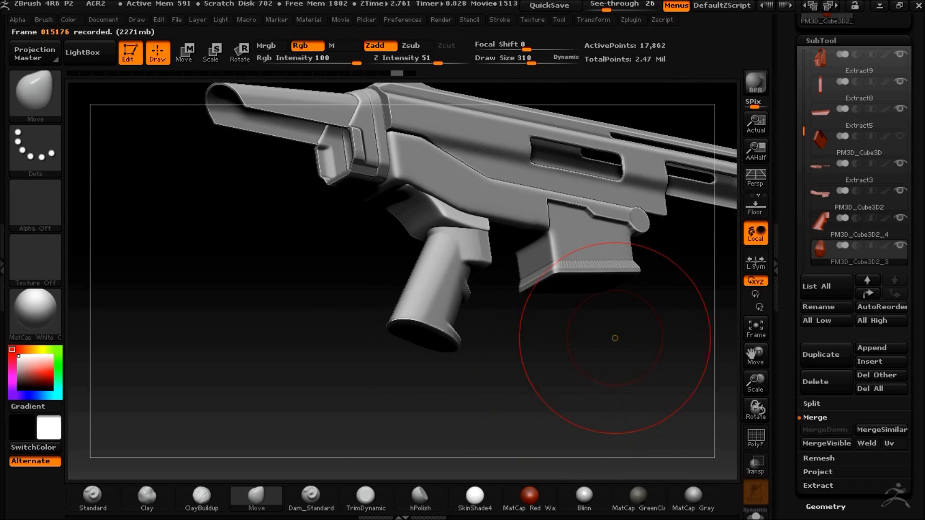
Switch to the TrimDynamic brush with draw size 80 and Z intensity 16, undoing the oversized test stroke
{"action": "left_click", "coordinate": [365, 496]}
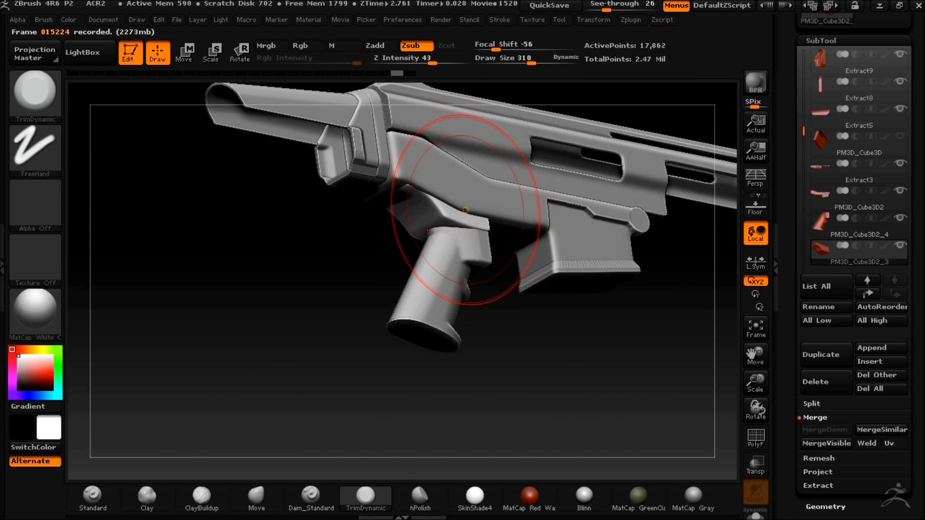
{"action": "left_click_drag", "start_coordinate": [419, 205], "coordinate": [479, 197]}
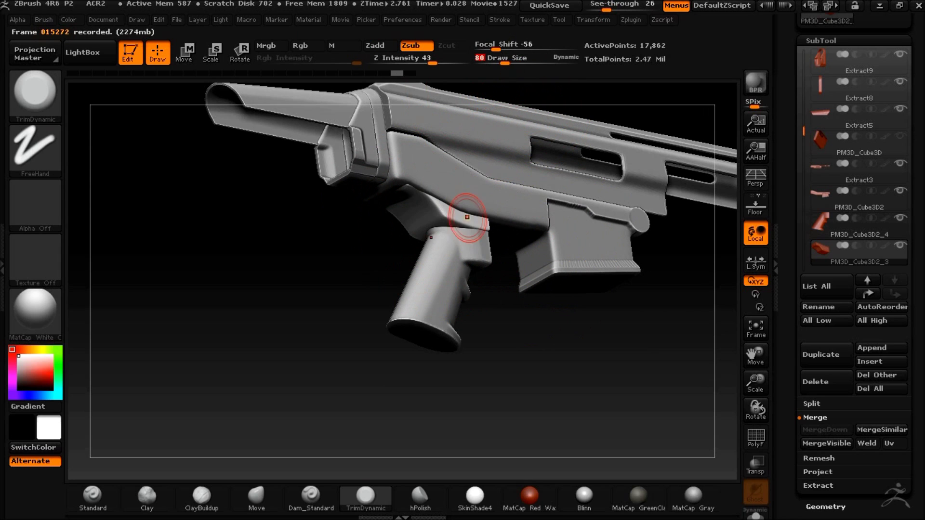
{"action": "key", "text": "ctrl+z"}
{"action": "left_click_drag", "start_coordinate": [562, 345], "coordinate": [600, 431], "text": "alt"}
{"action": "left_click_drag", "start_coordinate": [433, 63], "coordinate": [425, 63]}
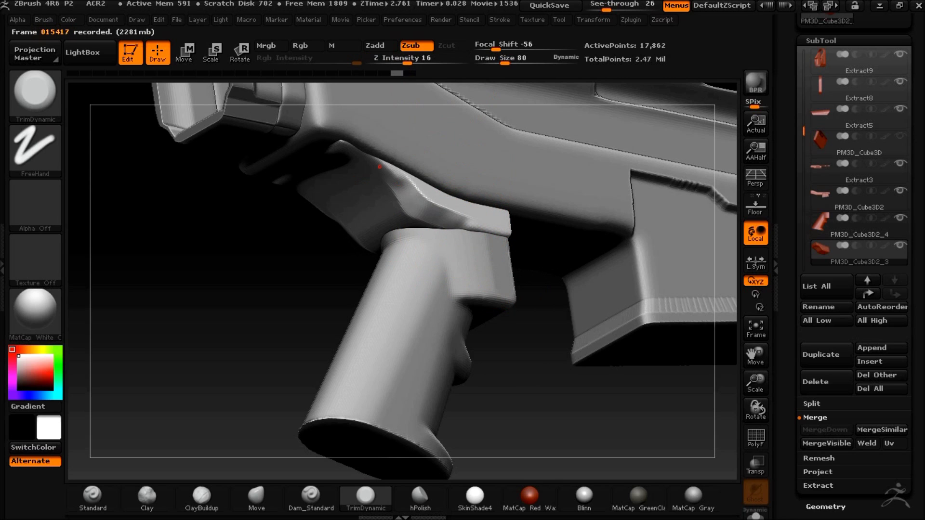
Try to trim and smooth the part's side edge above the grip with TrimDynamic
{"action": "key", "text": "ctrl+z"}
{"action": "mouse_move", "coordinate": [393, 175]}
{"action": "left_mouse_down", "text": "shift"}
{"action": "mouse_move", "coordinate": [440, 214]}
{"action": "mouse_move", "coordinate": [430, 203]}
{"action": "left_mouse_up", "text": "shift"}
{"action": "left_click_drag", "start_coordinate": [430, 204], "coordinate": [512, 232]}
{"action": "mouse_move", "coordinate": [556, 380]}
{"action": "left_mouse_down"}
{"action": "mouse_move", "coordinate": [500, 351]}
{"action": "mouse_move", "coordinate": [501, 336]}
{"action": "mouse_move", "coordinate": [619, 332]}
{"action": "mouse_move", "coordinate": [607, 330]}
{"action": "mouse_move", "coordinate": [576, 356]}
{"action": "mouse_move", "coordinate": [569, 313]}
{"action": "left_mouse_up"}
{"action": "key", "text": "ctrl+z"}
{"action": "key", "text": "ctrl+z"}
{"action": "key", "text": "ctrl+z"}
{"action": "key", "text": "ctrl+z"}
{"action": "key", "text": "ctrl+z"}
{"action": "key", "text": "ctrl+z"}
Smooth the part's side above the grip and reshape its lower rear edge with the Move brush
{"action": "left_click_drag", "start_coordinate": [409, 201], "coordinate": [398, 197], "text": "shift"}
{"action": "key", "text": "alt"}
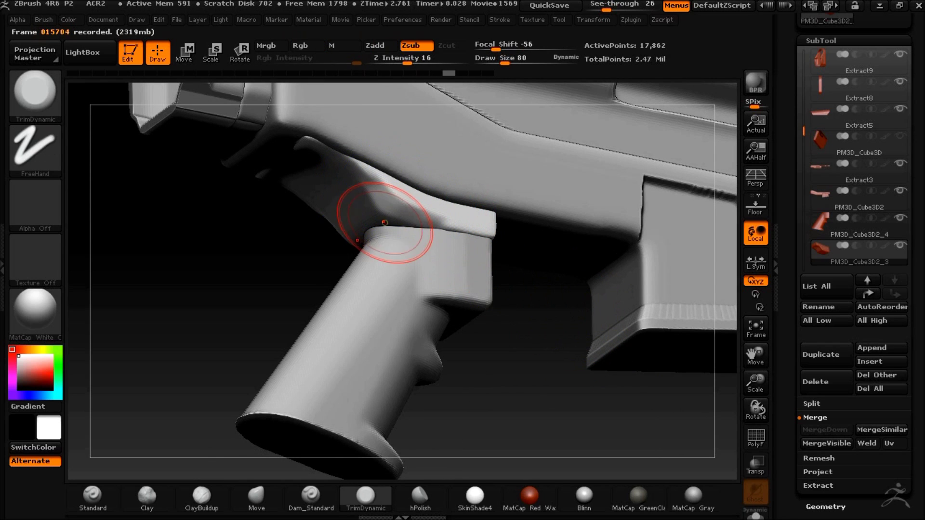
{"action": "left_click", "coordinate": [256, 498]}
{"action": "left_click_drag", "start_coordinate": [226, 381], "coordinate": [193, 373]}
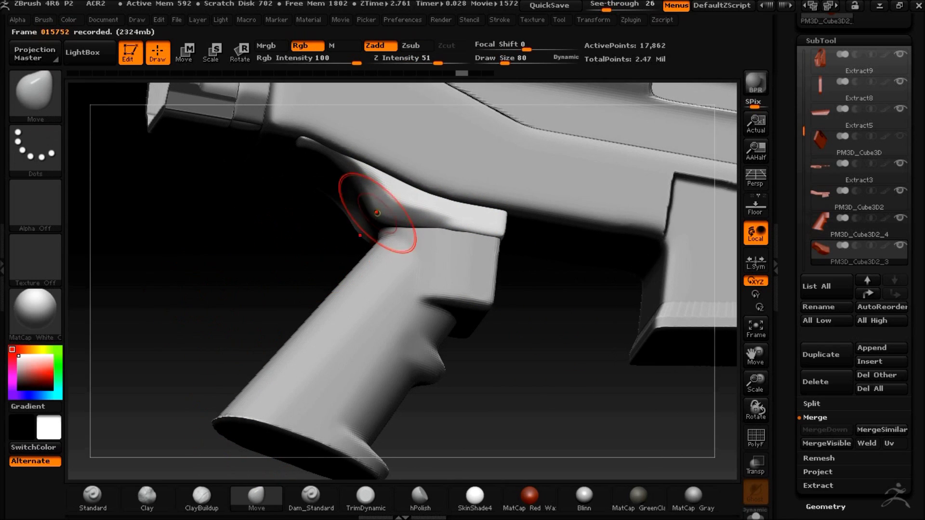
{"action": "mouse_move", "coordinate": [357, 215]}
{"action": "left_mouse_down"}
{"action": "mouse_move", "coordinate": [236, 308]}
{"action": "mouse_move", "coordinate": [302, 263]}
{"action": "mouse_move", "coordinate": [346, 207]}
{"action": "left_mouse_up"}
{"action": "key", "text": "shift"}
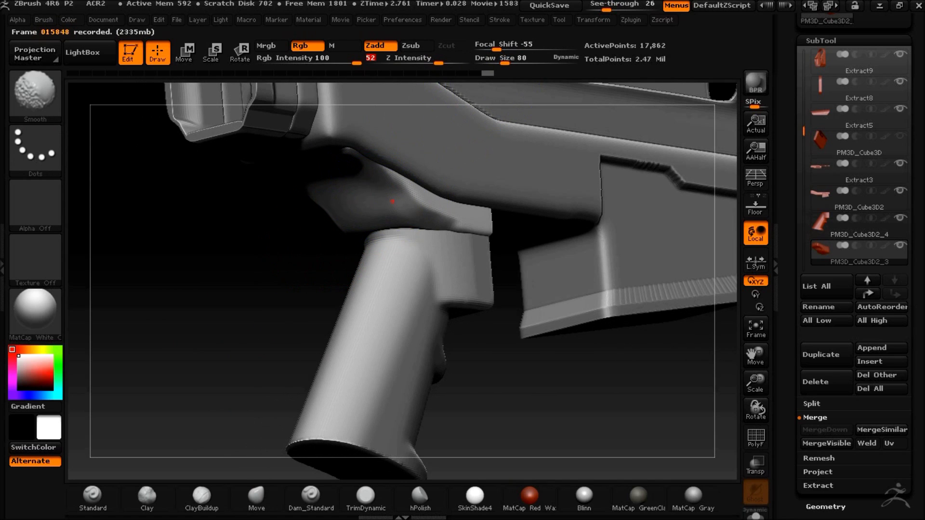
{"action": "left_click_drag", "start_coordinate": [611, 369], "coordinate": [564, 395]}
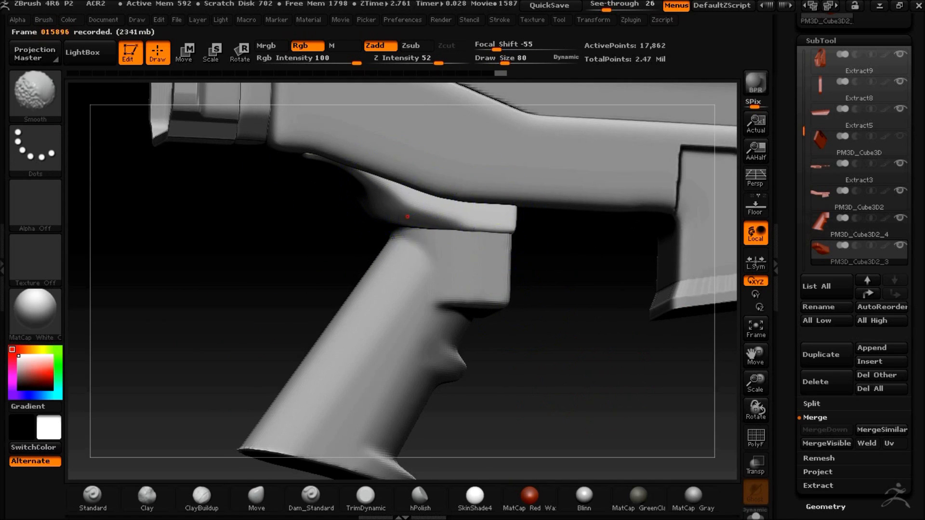
Try to clip the part's side in the rear view with the ClipCircle brush
{"action": "mouse_move", "coordinate": [306, 148]}
{"action": "left_mouse_down"}
{"action": "mouse_move", "coordinate": [285, 266]}
{"action": "mouse_move", "coordinate": [269, 287]}
{"action": "mouse_move", "coordinate": [235, 233]}
{"action": "mouse_move", "coordinate": [339, 243]}
{"action": "mouse_move", "coordinate": [365, 223]}
{"action": "mouse_move", "coordinate": [306, 288]}
{"action": "left_mouse_up"}
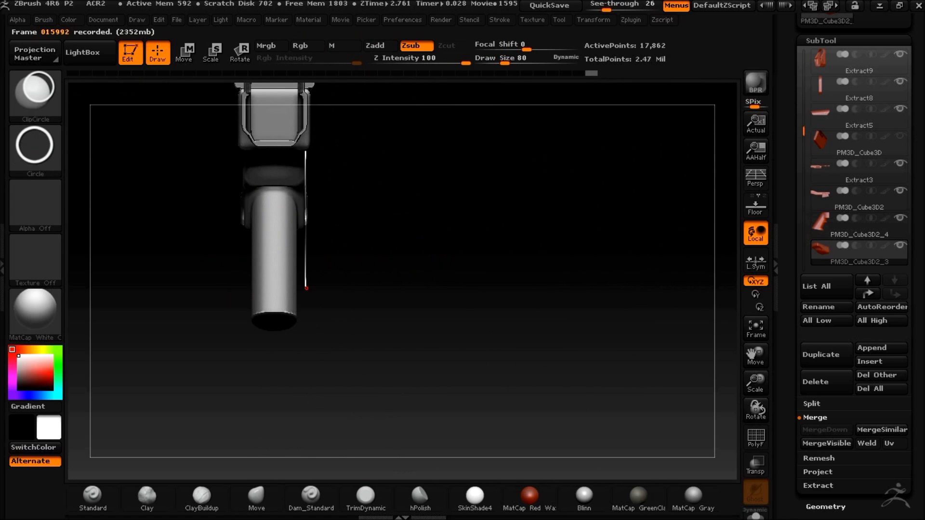
{"action": "left_click_drag", "start_coordinate": [304, 250], "coordinate": [304, 251], "text": "ctrl+shift"}
{"action": "key", "text": "ctrl+z"}
Clip the connector part in the rear view and trim its front edge vertically in the side view with the ClipCurve brush
{"action": "left_click", "coordinate": [35, 94], "text": "ctrl+shift"}
{"action": "left_click", "coordinate": [119, 107], "text": "ctrl+shift"}
{"action": "left_click_drag", "start_coordinate": [378, 188], "coordinate": [379, 351], "text": "ctrl+shift"}
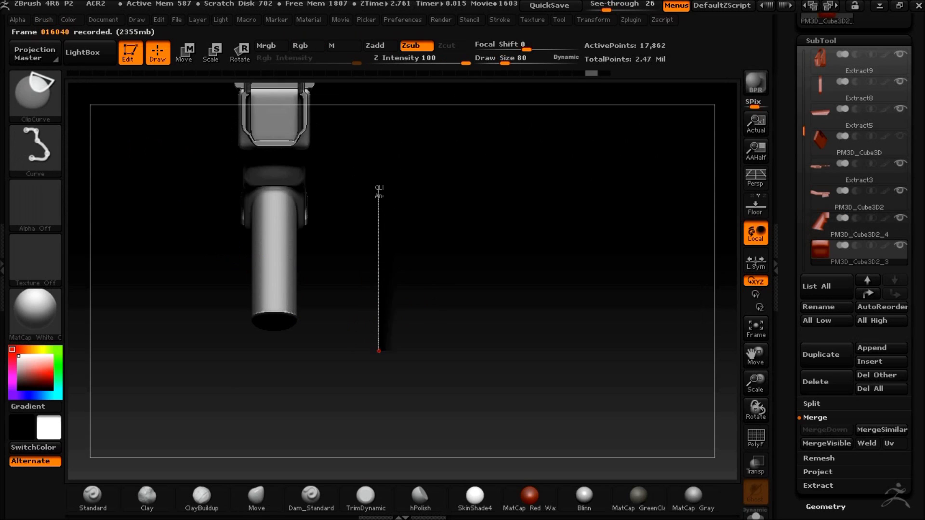
{"action": "mouse_move", "coordinate": [327, 264]}
{"action": "left_mouse_down"}
{"action": "mouse_move", "coordinate": [473, 320]}
{"action": "mouse_move", "coordinate": [424, 311]}
{"action": "left_mouse_up"}
{"action": "mouse_move", "coordinate": [424, 311]}
{"action": "left_mouse_down"}
{"action": "mouse_move", "coordinate": [462, 312]}
{"action": "mouse_move", "coordinate": [481, 295]}
{"action": "left_mouse_up"}
{"action": "left_click_drag", "start_coordinate": [437, 152], "coordinate": [437, 315], "text": "ctrl+shift"}
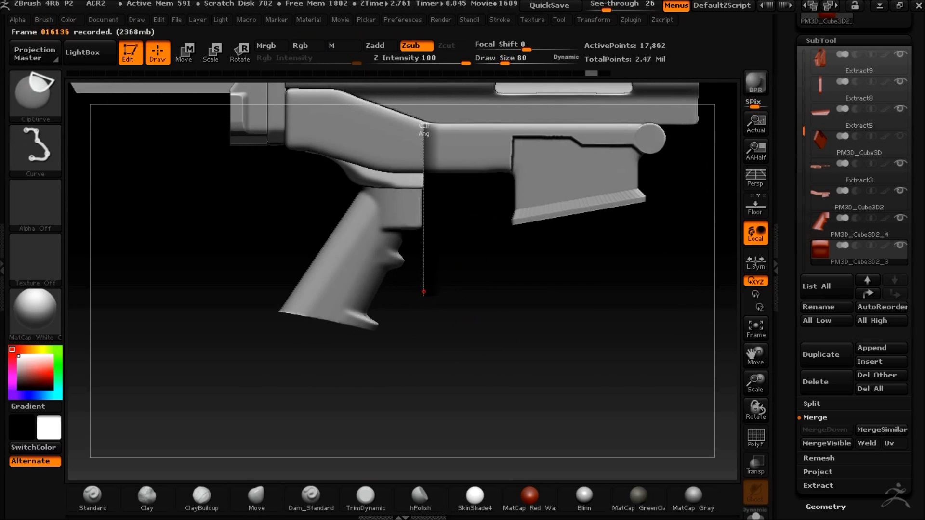
{"action": "left_click_drag", "start_coordinate": [427, 147], "coordinate": [427, 265], "text": "ctrl+shift"}
{"action": "mouse_move", "coordinate": [472, 341]}
{"action": "left_mouse_down"}
{"action": "mouse_move", "coordinate": [456, 351]}
{"action": "mouse_move", "coordinate": [478, 339]}
{"action": "left_mouse_up"}
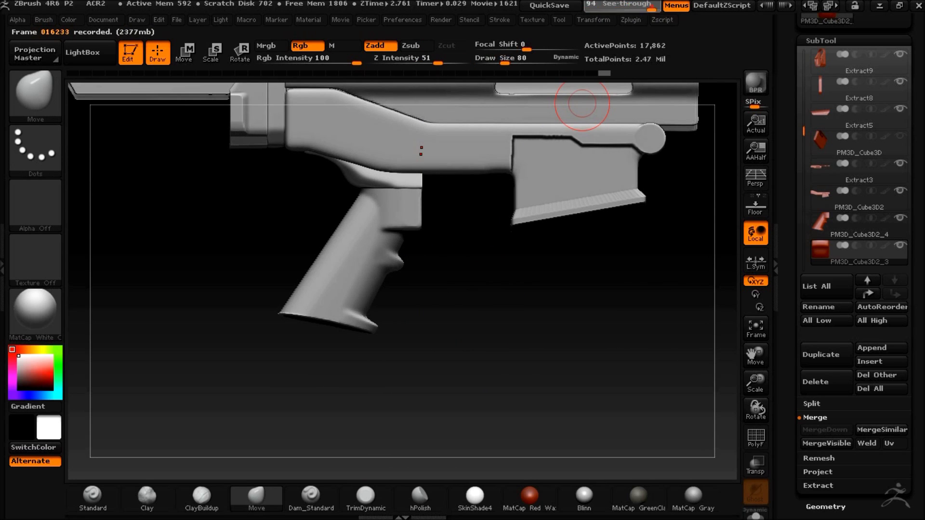
Set See-through to 0 and adjust the connector's lower rear edge above the grip with the Move brush
{"action": "left_click_drag", "start_coordinate": [652, 7], "coordinate": [589, 7]}
{"action": "left_click_drag", "start_coordinate": [458, 336], "coordinate": [484, 349], "text": "shift"}
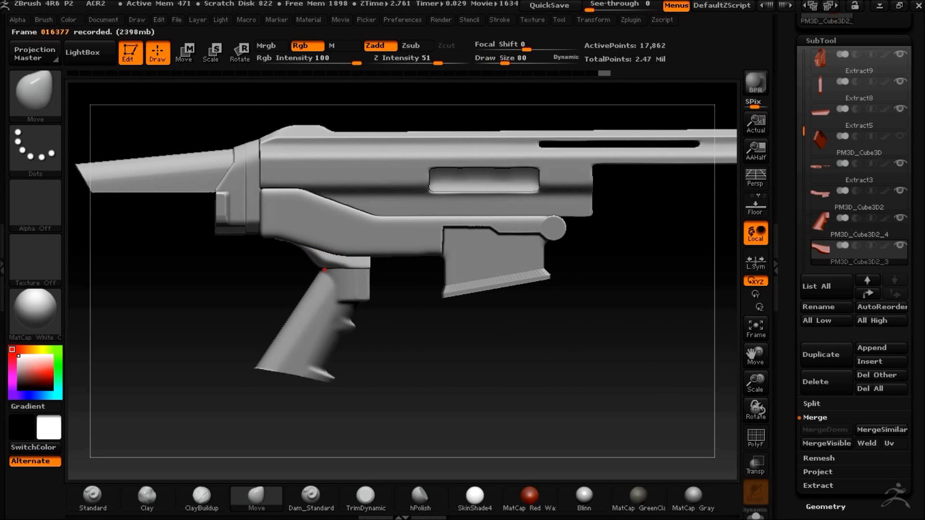
{"action": "left_click_drag", "start_coordinate": [346, 370], "coordinate": [386, 375]}
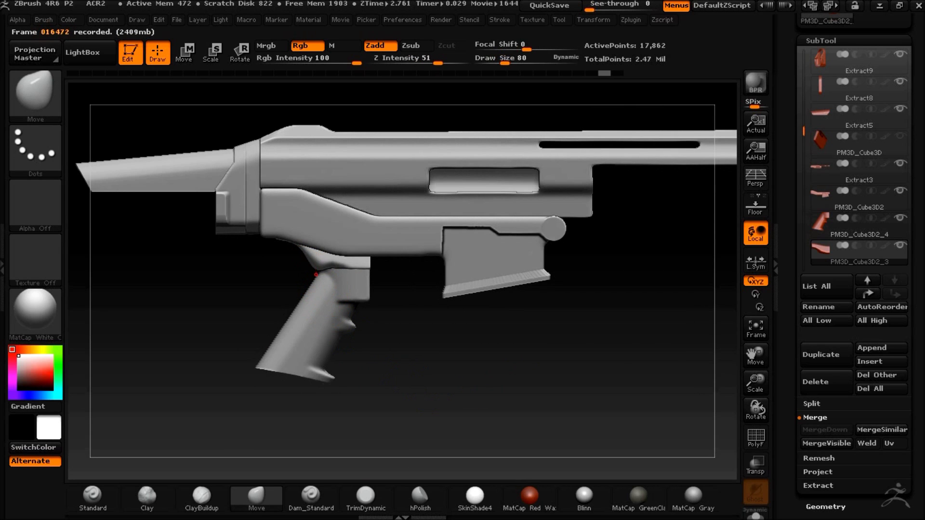
{"action": "mouse_move", "coordinate": [372, 323]}
{"action": "left_mouse_down"}
{"action": "mouse_move", "coordinate": [512, 384]}
{"action": "mouse_move", "coordinate": [301, 285]}
{"action": "mouse_move", "coordinate": [367, 363]}
{"action": "mouse_move", "coordinate": [411, 334]}
{"action": "mouse_move", "coordinate": [266, 265]}
{"action": "mouse_move", "coordinate": [191, 333]}
{"action": "mouse_move", "coordinate": [204, 321]}
{"action": "left_mouse_up"}
Rebuild the connector part's mesh by switching ShadowBox on and off, and inspect the rebuilt part around the grip
{"action": "left_click", "coordinate": [825, 507]}
{"action": "left_click", "coordinate": [824, 228]}
{"action": "left_click", "coordinate": [824, 228]}
{"action": "left_click_drag", "start_coordinate": [614, 363], "coordinate": [301, 267]}
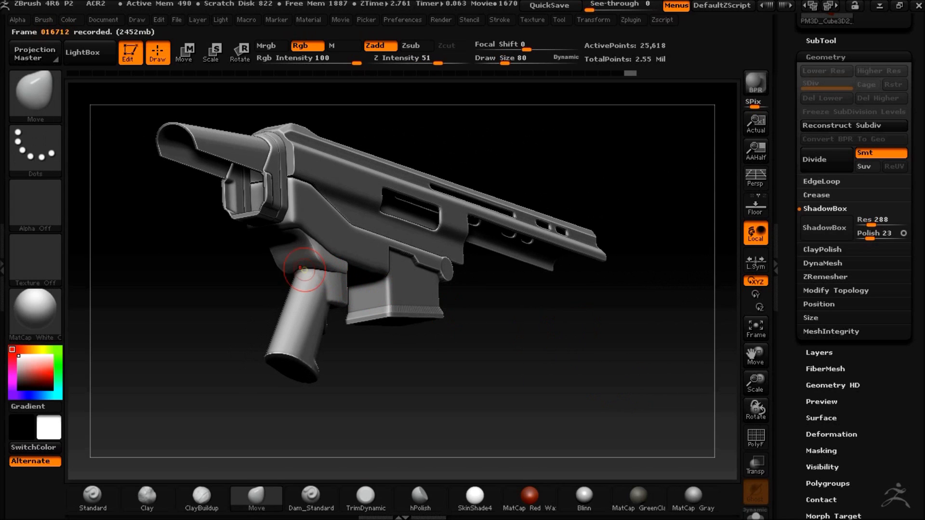
{"action": "left_click_drag", "start_coordinate": [522, 359], "coordinate": [520, 403]}
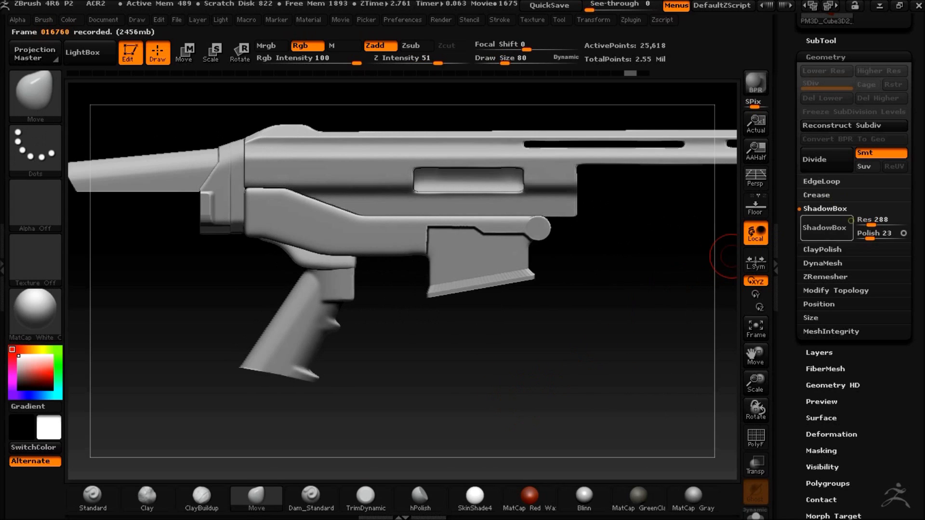
Try remeshing the connector part with DynaMesh at resolution 208
{"action": "left_click", "coordinate": [828, 263]}
{"action": "left_click_drag", "start_coordinate": [818, 279], "coordinate": [814, 279]}
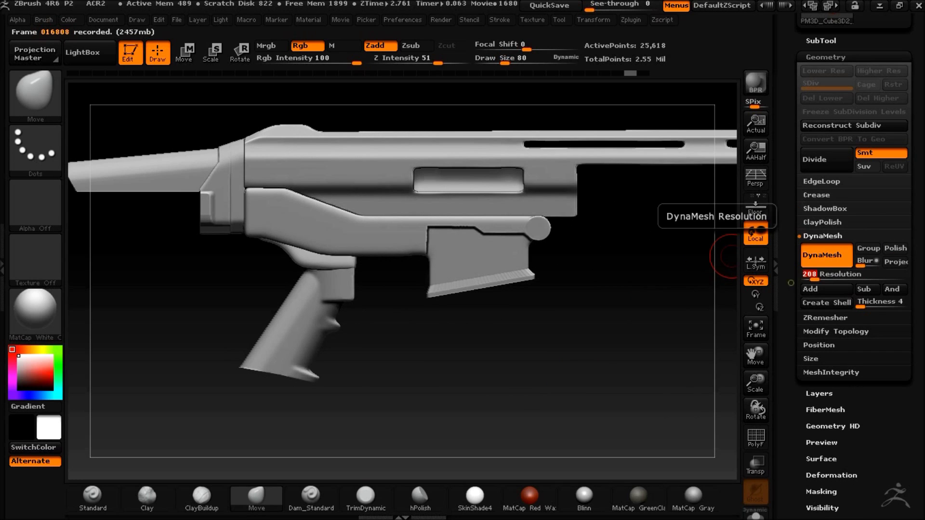
{"action": "left_click_drag", "start_coordinate": [647, 277], "coordinate": [611, 361], "text": "ctrl"}
Try to pull the connector's lower edge down over the grip with the Move brush, and undo back to before the DynaMesh remesh
{"action": "mouse_move", "coordinate": [496, 370]}
{"action": "left_mouse_down", "text": "alt"}
{"action": "mouse_move", "coordinate": [507, 367]}
{"action": "mouse_move", "coordinate": [492, 125]}
{"action": "left_mouse_up", "text": "alt"}
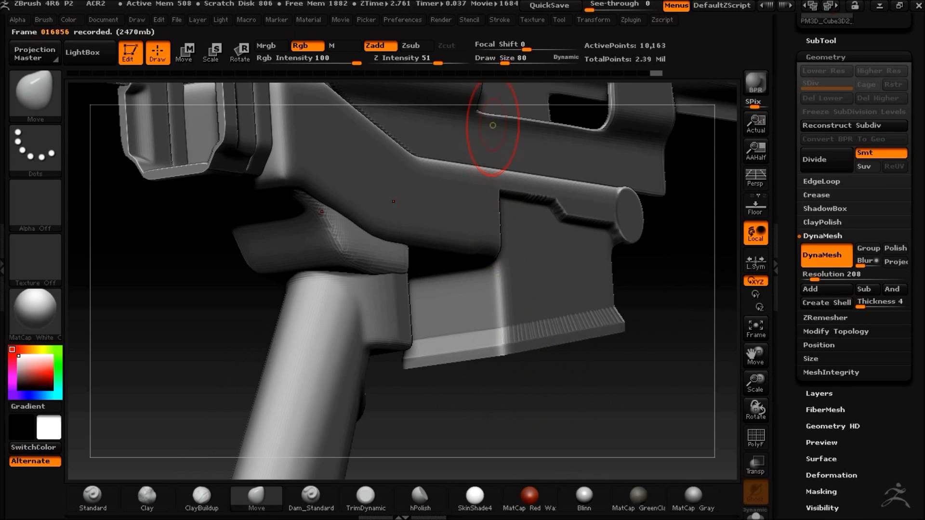
{"action": "mouse_move", "coordinate": [494, 405]}
{"action": "left_mouse_down", "text": "shift"}
{"action": "mouse_move", "coordinate": [448, 463]}
{"action": "mouse_move", "coordinate": [444, 452]}
{"action": "left_mouse_up", "text": "shift"}
{"action": "mouse_move", "coordinate": [278, 298]}
{"action": "left_mouse_down"}
{"action": "mouse_move", "coordinate": [270, 292]}
{"action": "mouse_move", "coordinate": [294, 301]}
{"action": "left_mouse_up"}
{"action": "left_click_drag", "start_coordinate": [507, 410], "coordinate": [308, 284], "text": "shift"}
{"action": "mouse_move", "coordinate": [462, 400]}
{"action": "left_mouse_down"}
{"action": "mouse_move", "coordinate": [429, 384]}
{"action": "mouse_move", "coordinate": [512, 405]}
{"action": "mouse_move", "coordinate": [481, 337]}
{"action": "left_mouse_up"}
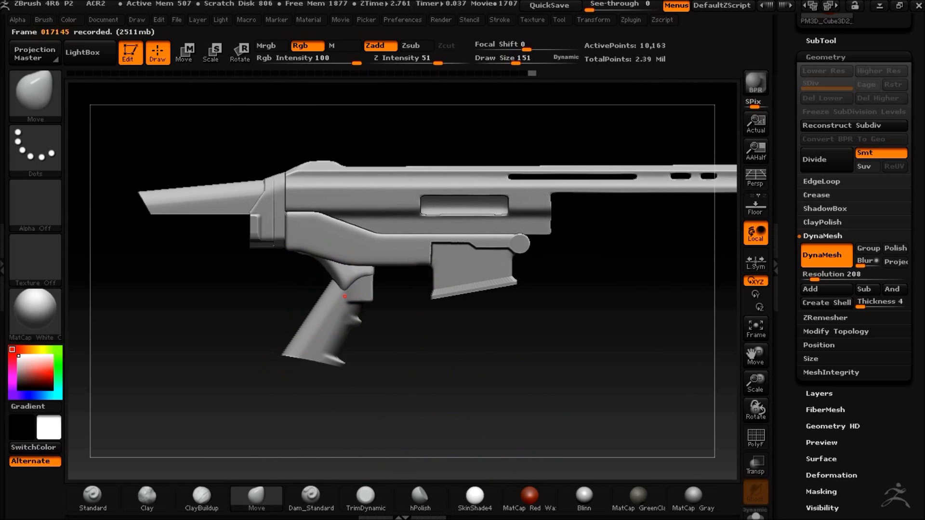
{"action": "key", "text": "ctrl"}
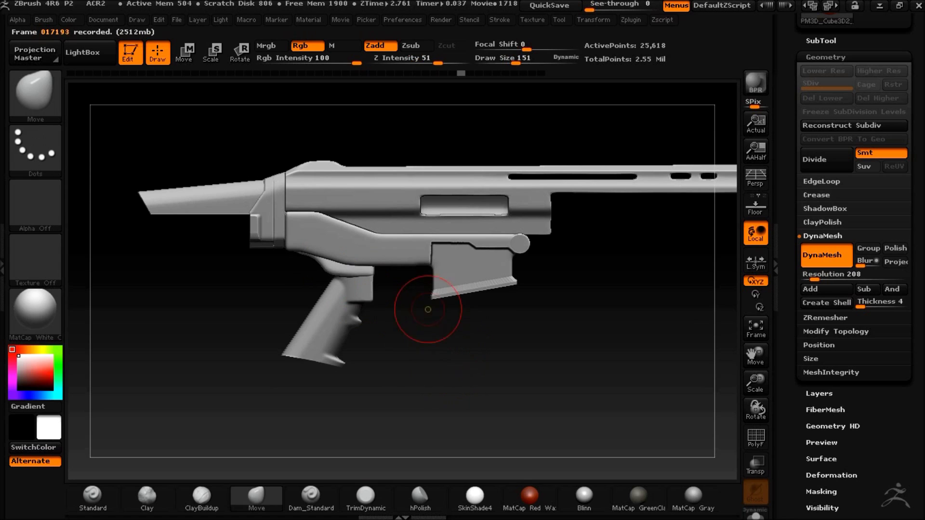
Save the recorded process movie to disk and start a new movie recording
{"action": "left_click", "coordinate": [340, 20]}
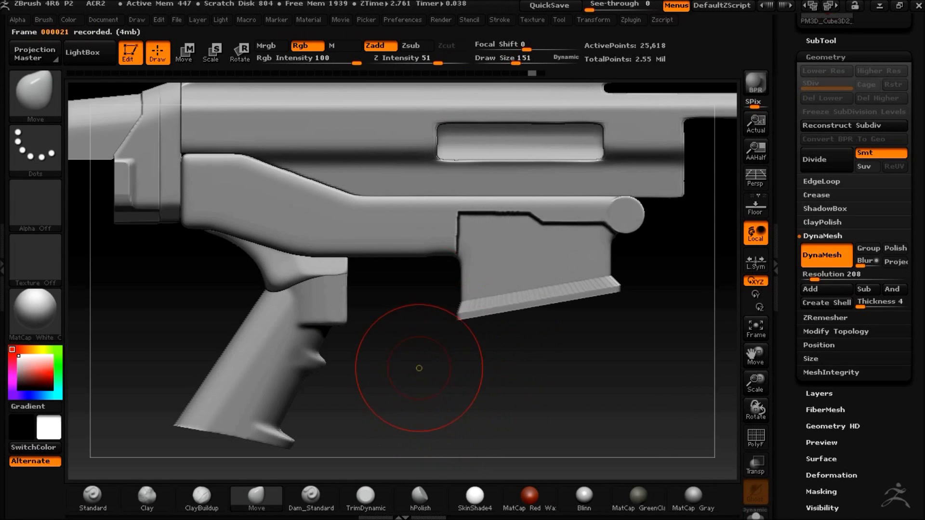
{"action": "left_click", "coordinate": [340, 19]}
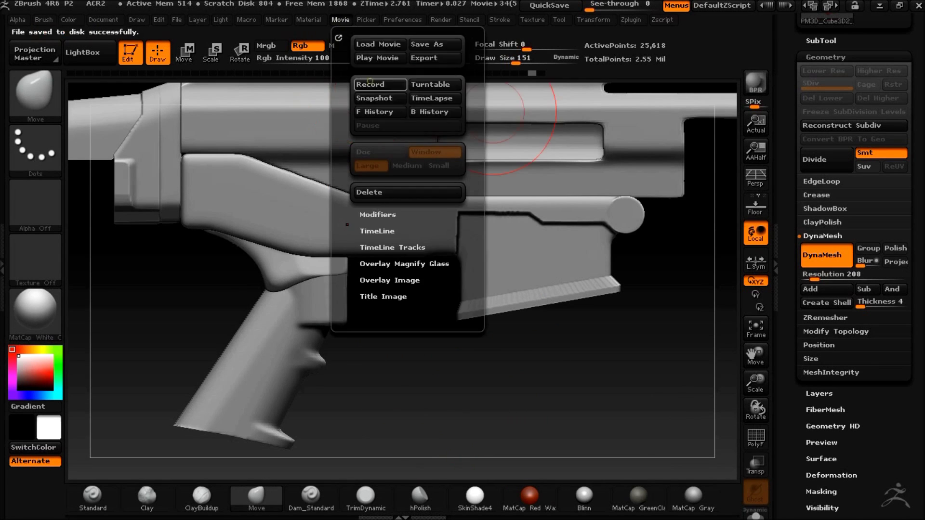
{"action": "left_click", "coordinate": [409, 126]}
Clip the connector's lower edge just above the grip's front block with ClipCurve, using temporary transparency and redoing the first cut
{"action": "left_click", "coordinate": [755, 465]}
{"action": "key", "text": "ctrl+shift"}
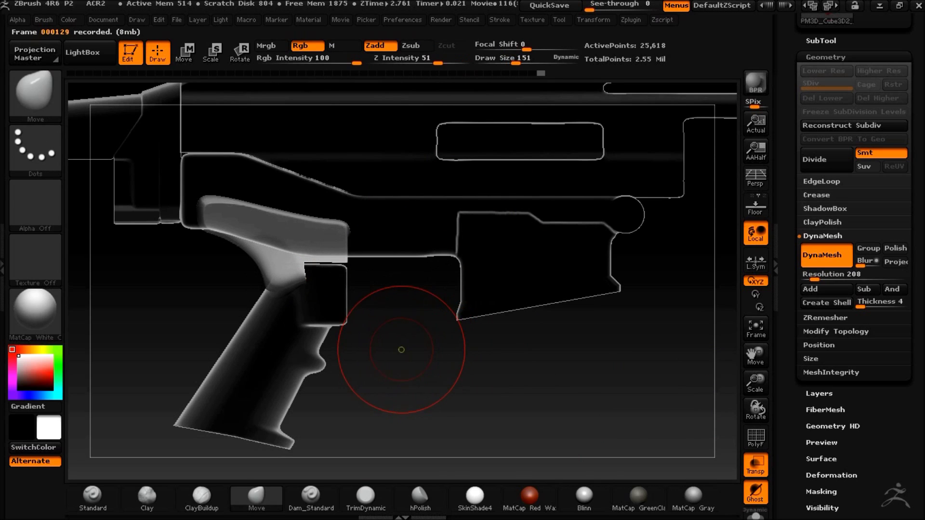
{"action": "key", "text": "ctrl+z"}
{"action": "key", "text": "ctrl+shift"}
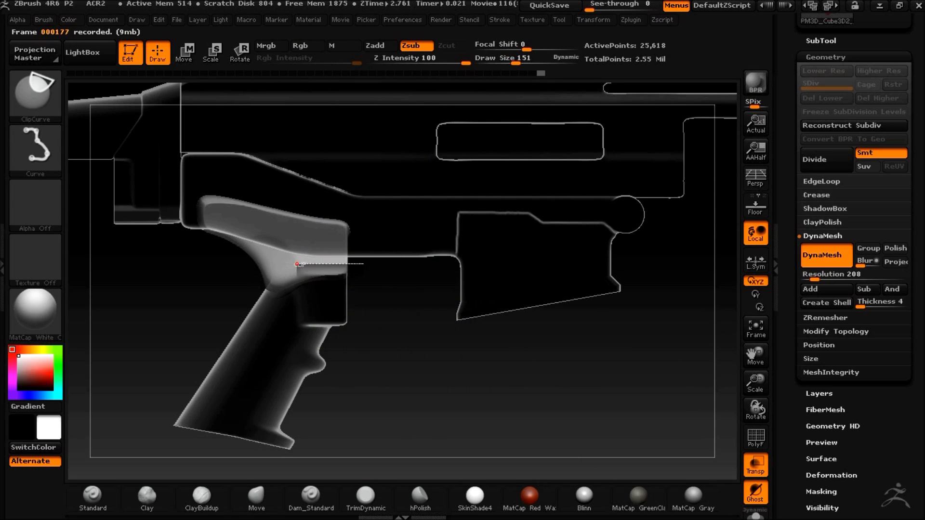
{"action": "left_click_drag", "start_coordinate": [295, 293], "coordinate": [294, 295], "text": "ctrl+shift"}
{"action": "left_click", "coordinate": [755, 465]}
Smooth the connector's clipped lower edge and the adjoining upper block of the grip, and reselect the connector
{"action": "key", "text": "shift"}
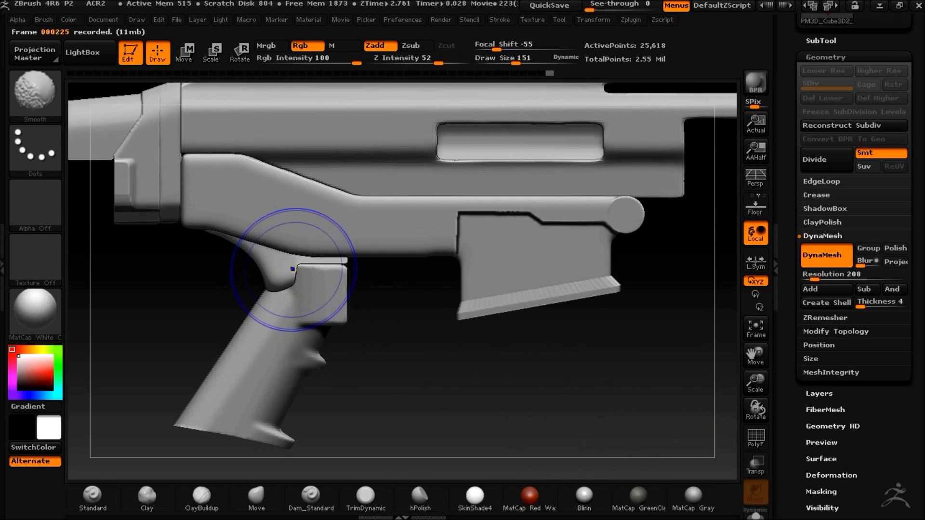
{"action": "left_click", "coordinate": [339, 289], "text": "alt"}
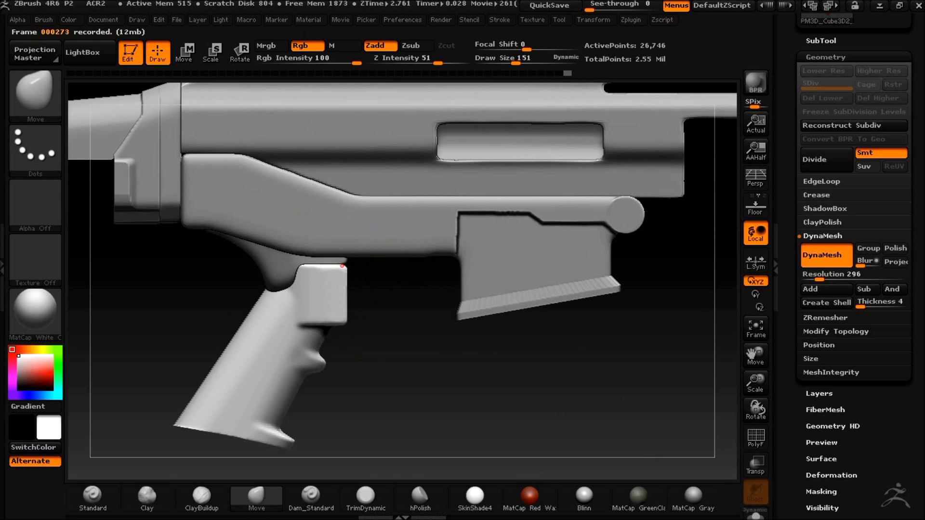
{"action": "key", "text": "shift"}
{"action": "mouse_move", "coordinate": [412, 380]}
{"action": "left_mouse_down"}
{"action": "mouse_move", "coordinate": [362, 367]}
{"action": "mouse_move", "coordinate": [392, 307]}
{"action": "mouse_move", "coordinate": [408, 357]}
{"action": "left_mouse_up"}
{"action": "key", "text": "shift"}
{"action": "left_click", "coordinate": [268, 222], "text": "alt"}
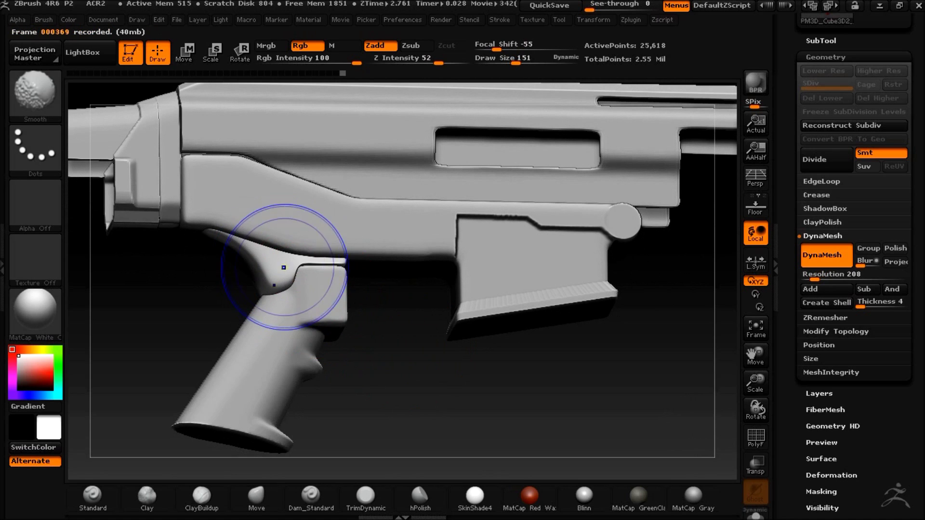
Clip the side of the connector's lower rear tab with ClipCurve from a rear angle and smooth the cut
{"action": "mouse_move", "coordinate": [389, 348]}
{"action": "left_mouse_down"}
{"action": "mouse_move", "coordinate": [361, 378]}
{"action": "mouse_move", "coordinate": [398, 377]}
{"action": "mouse_move", "coordinate": [388, 388]}
{"action": "mouse_move", "coordinate": [380, 372]}
{"action": "mouse_move", "coordinate": [378, 427]}
{"action": "mouse_move", "coordinate": [355, 347]}
{"action": "left_mouse_up"}
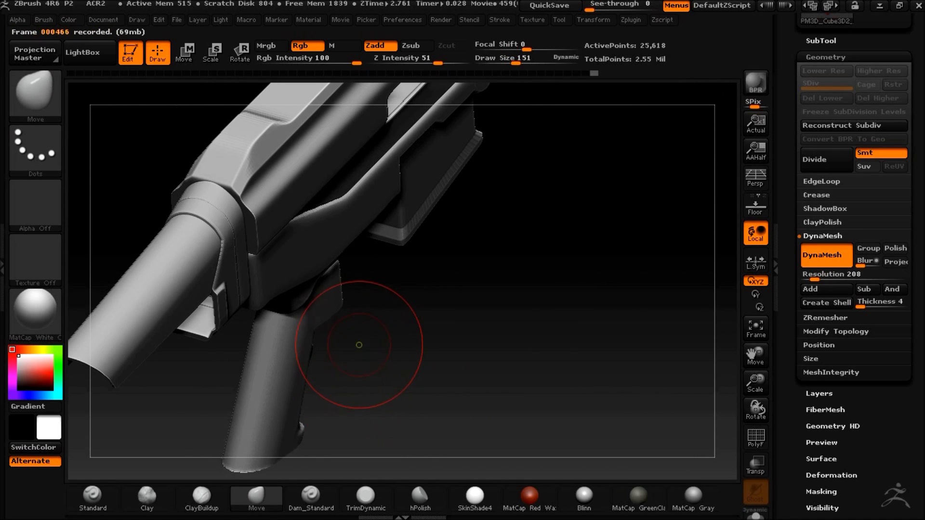
{"action": "key", "text": "ctrl+shift"}
{"action": "left_click_drag", "start_coordinate": [290, 304], "coordinate": [281, 349], "text": "ctrl+shift"}
{"action": "mouse_move", "coordinate": [405, 383]}
{"action": "left_mouse_down"}
{"action": "mouse_move", "coordinate": [419, 345]}
{"action": "mouse_move", "coordinate": [401, 344]}
{"action": "left_mouse_up"}
{"action": "left_click_drag", "start_coordinate": [292, 290], "coordinate": [282, 273], "text": "shift"}
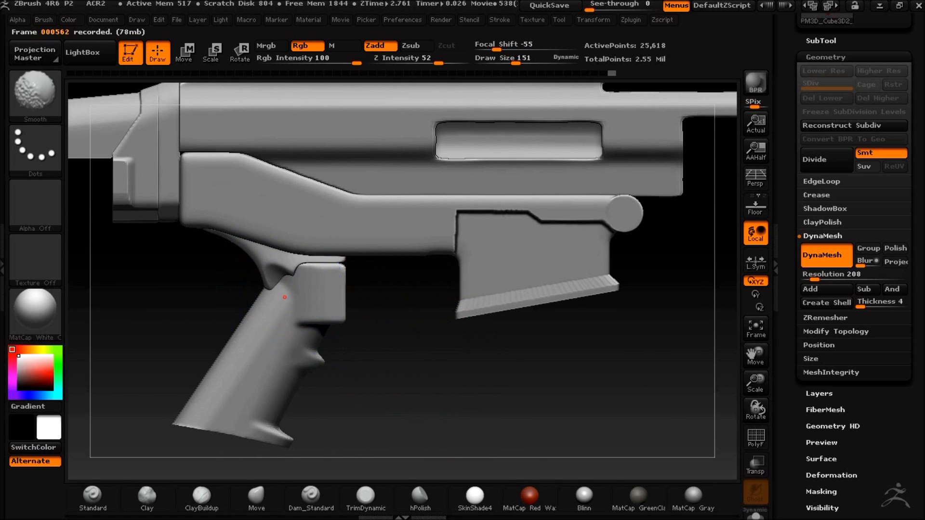
Reshape the connector's lower rear tab where it meets the grip with the Move brush
{"action": "key", "text": "b"}
{"action": "key", "text": "m"}
{"action": "key", "text": "v"}
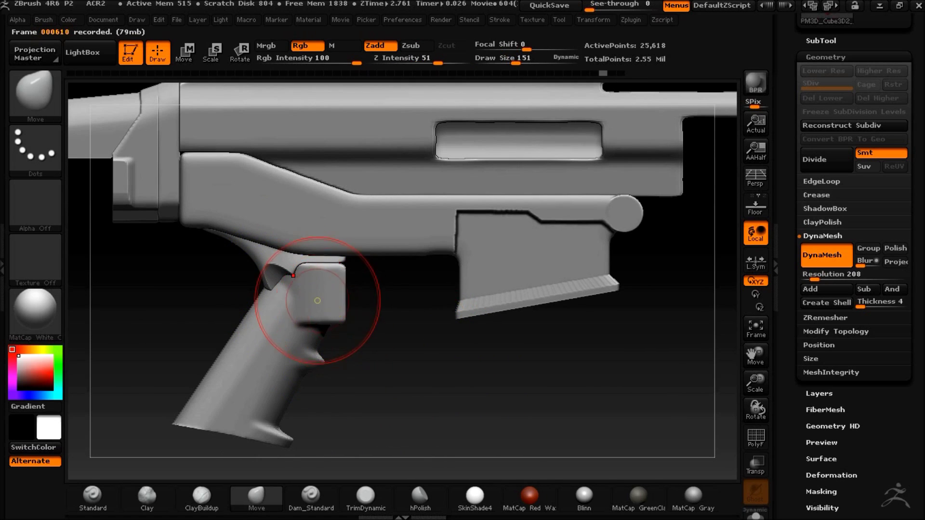
Duplicate the connector subtool and turn on ShadowBox for the lower copy in the subtool list
{"action": "left_click", "coordinate": [821, 41]}
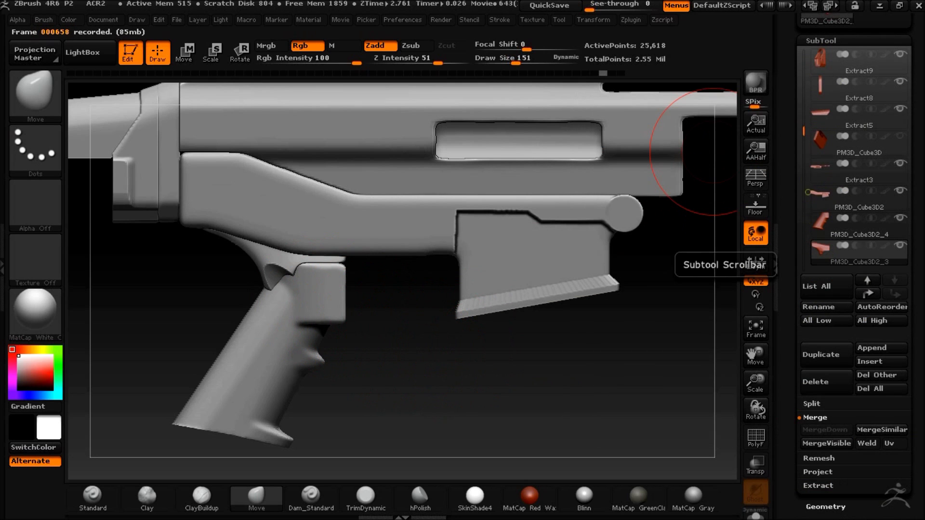
{"action": "left_click", "coordinate": [821, 354]}
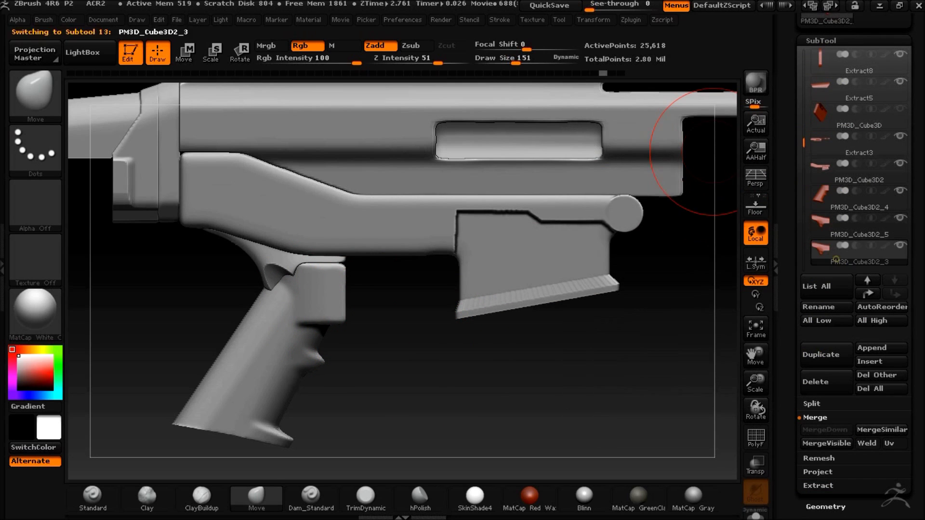
{"action": "left_click", "coordinate": [826, 506]}
{"action": "left_click", "coordinate": [825, 210]}
{"action": "left_click", "coordinate": [824, 229]}
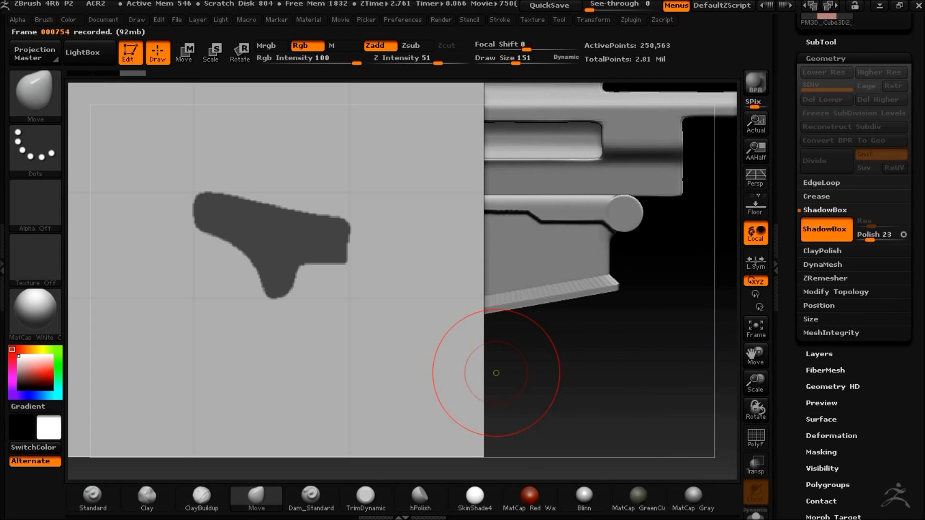
With transparency on and See-through at 16, replace the ShadowBox mask with a square in front of the grip's upper block
{"action": "left_click", "coordinate": [755, 465]}
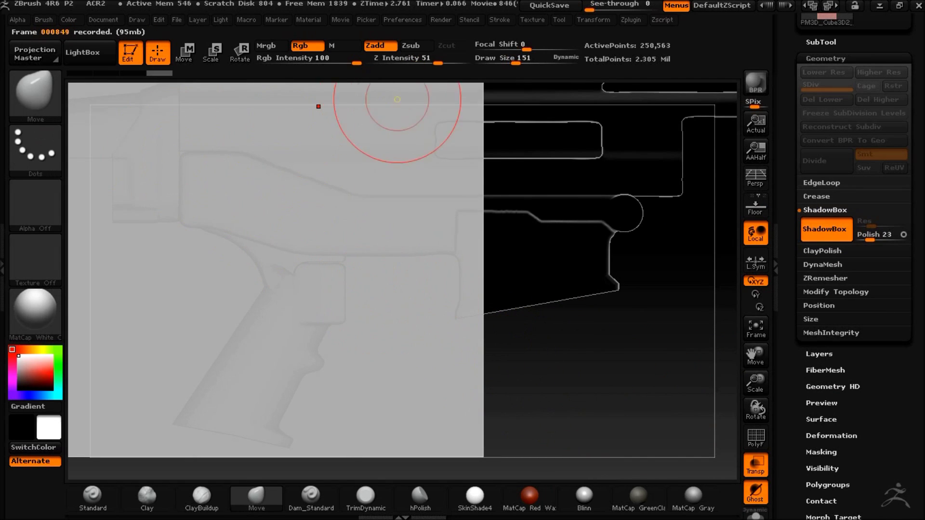
{"action": "left_click_drag", "start_coordinate": [597, 3], "coordinate": [600, 4]}
{"action": "left_click_drag", "start_coordinate": [582, 351], "coordinate": [531, 374], "text": "alt"}
{"action": "key", "text": "ctrl"}
{"action": "mouse_move", "coordinate": [494, 368]}
{"action": "left_mouse_down", "text": "ctrl"}
{"action": "mouse_move", "coordinate": [552, 444]}
{"action": "mouse_move", "coordinate": [349, 316]}
{"action": "mouse_move", "coordinate": [379, 333]}
{"action": "left_mouse_up", "text": "ctrl"}
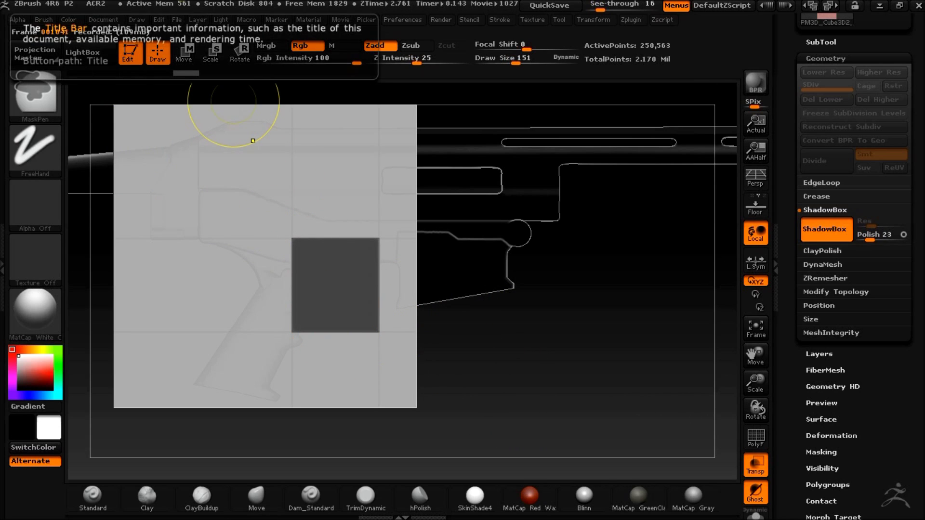
Try to cut the front interior out of the square mask with mask curves, and undo the cuts back to the full square
{"action": "left_click_drag", "start_coordinate": [383, 304], "coordinate": [387, 304], "text": "ctrl+alt"}
{"action": "key", "text": "ctrl+z"}
{"action": "key", "text": "ctrl+shift+z"}
{"action": "key", "text": "b"}
{"action": "key", "text": "m"}
{"action": "key", "text": "v"}
{"action": "mouse_move", "coordinate": [376, 215]}
{"action": "left_mouse_down", "text": "ctrl+alt"}
{"action": "mouse_move", "coordinate": [340, 261]}
{"action": "mouse_move", "coordinate": [404, 327]}
{"action": "left_mouse_up", "text": "ctrl+alt"}
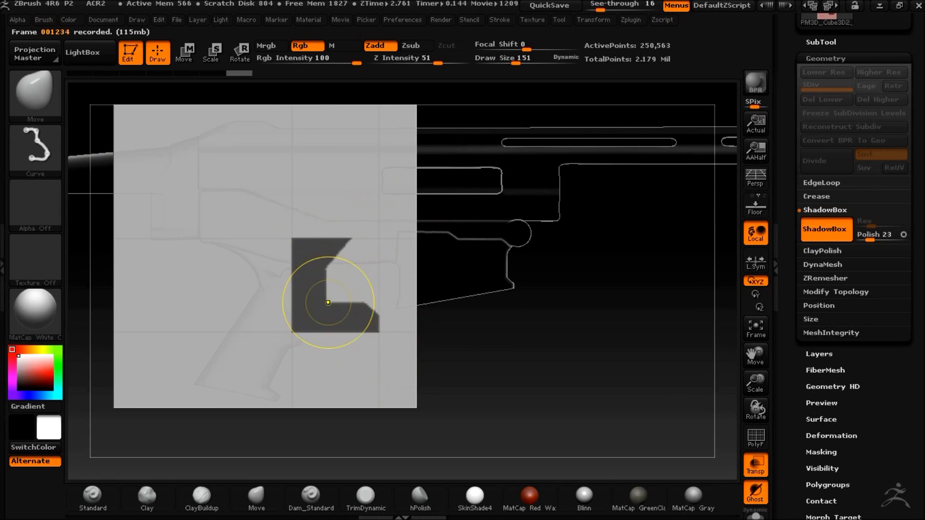
{"action": "mouse_move", "coordinate": [334, 302]}
{"action": "left_mouse_down", "text": "ctrl"}
{"action": "mouse_move", "coordinate": [345, 311]}
{"action": "mouse_move", "coordinate": [324, 334]}
{"action": "left_mouse_up", "text": "ctrl"}
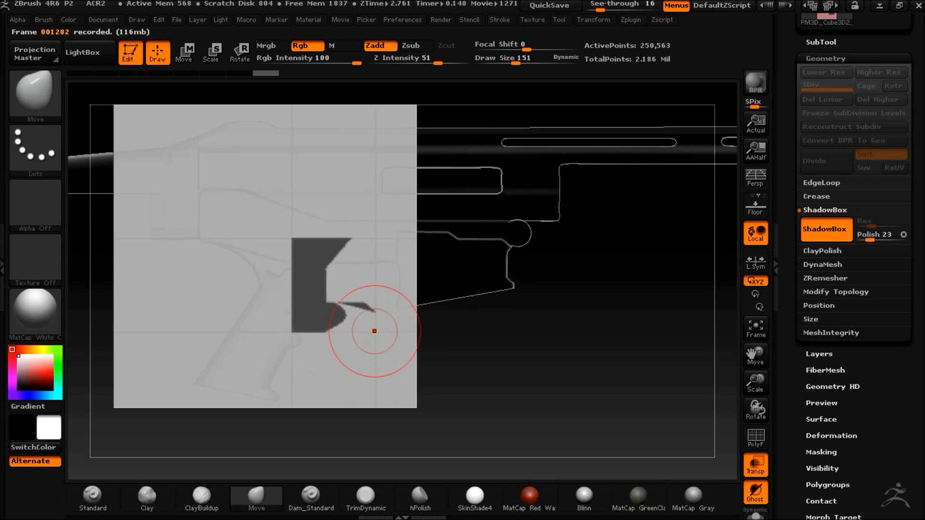
{"action": "key", "text": "ctrl+z"}
{"action": "key", "text": "ctrl+z"}
{"action": "key", "text": "ctrl+z"}
{"action": "key", "text": "ctrl+z"}
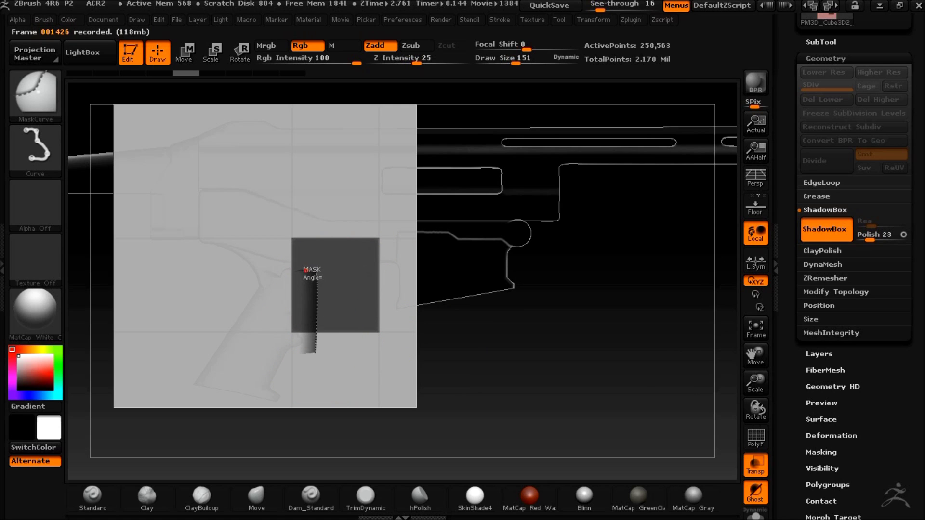
Cut the mask's lower rear corner away around the grip block with MaskCurve and unmask two stacked circles with MaskCircle
{"action": "left_click_drag", "start_coordinate": [295, 272], "coordinate": [296, 271], "text": "ctrl+alt"}
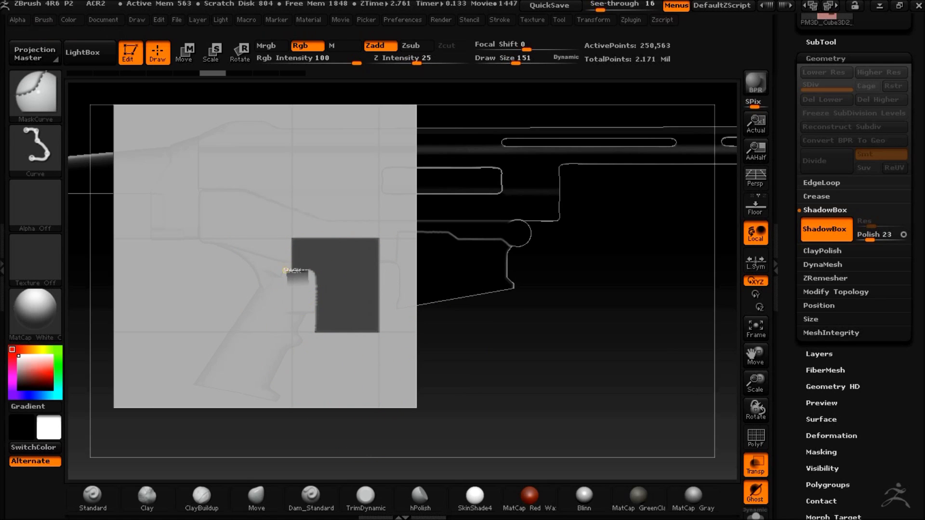
{"action": "left_click", "coordinate": [41, 99], "text": "ctrl"}
{"action": "left_click", "coordinate": [76, 162], "text": "ctrl"}
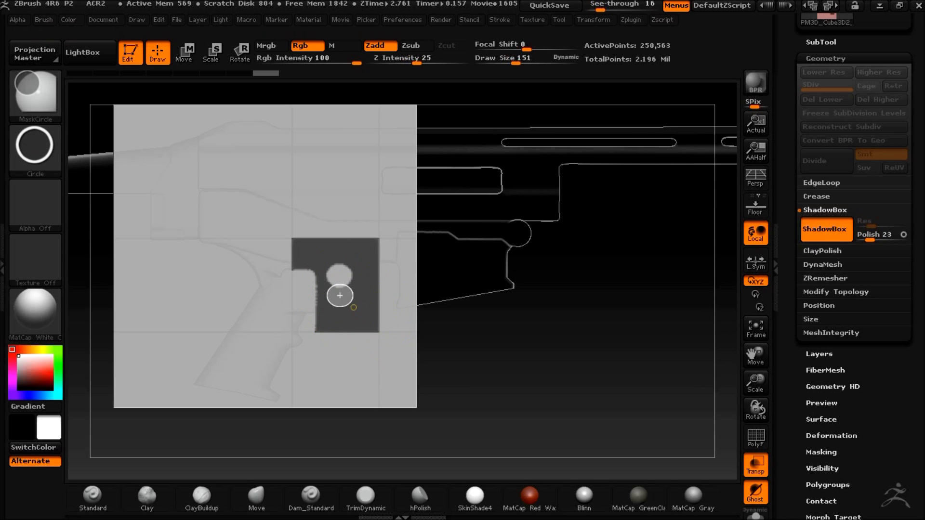
Switch to the MaskPen brush and unmask the area between the two circles to form one upright slot, undoing the stray click
{"action": "key", "text": "ctrl+b"}
{"action": "key", "text": "ctrl+m"}
{"action": "key", "text": "ctrl+p"}
{"action": "left_click", "coordinate": [337, 294], "text": "ctrl"}
{"action": "key", "text": "ctrl+z"}
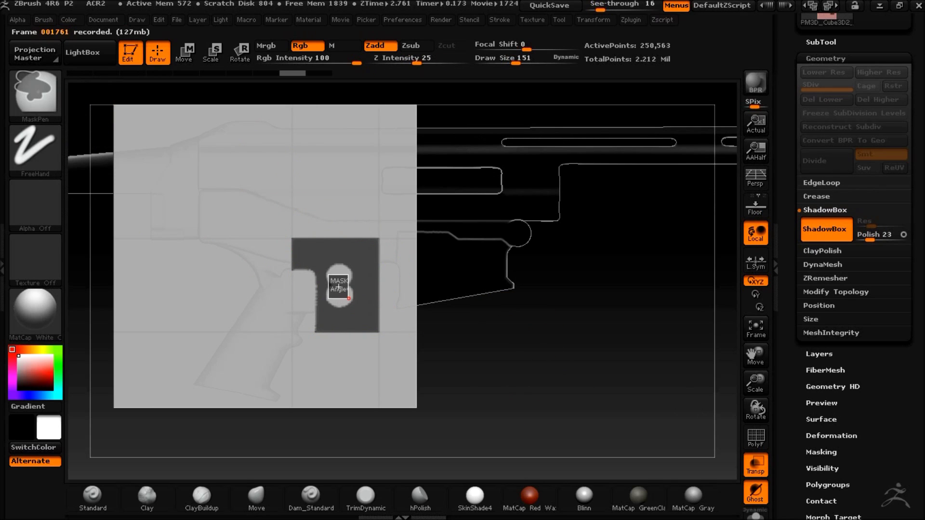
Trim the mask's front through the slot, then its bottom, top and rear edges with rectangular unmasking to leave a narrow bracket profile
{"action": "mouse_move", "coordinate": [343, 227]}
{"action": "left_mouse_down", "text": "ctrl"}
{"action": "mouse_move", "coordinate": [384, 264]}
{"action": "mouse_move", "coordinate": [436, 363]}
{"action": "left_mouse_up", "text": "ctrl"}
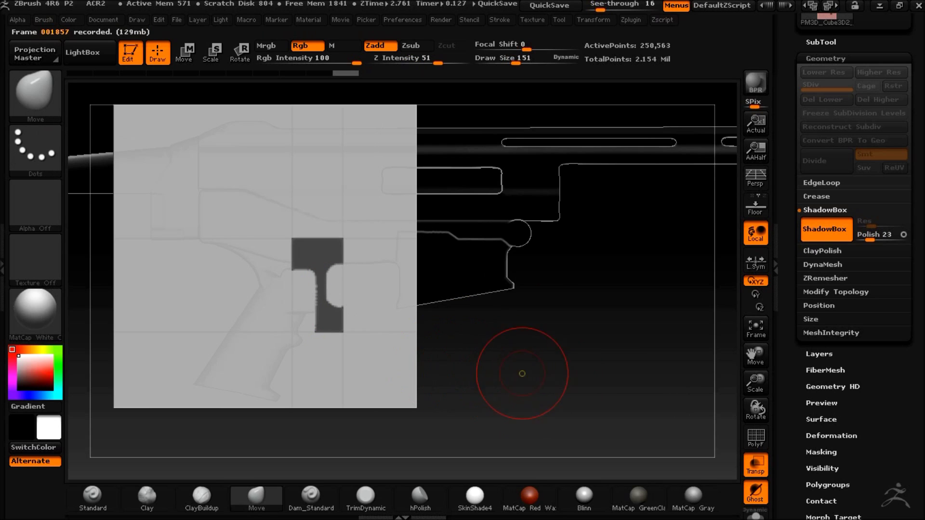
{"action": "left_click_drag", "start_coordinate": [567, 403], "coordinate": [355, 345], "text": "ctrl"}
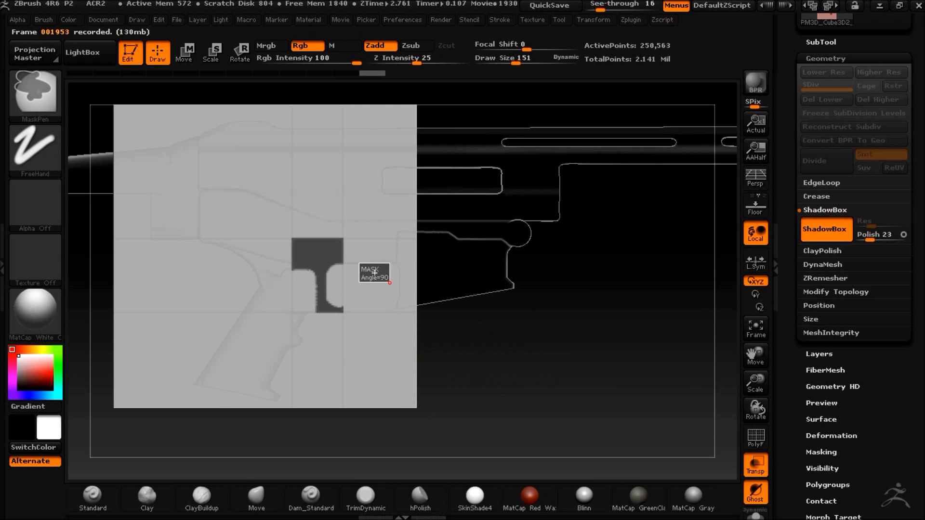
{"action": "left_click_drag", "start_coordinate": [313, 245], "coordinate": [366, 254], "text": "ctrl+alt"}
{"action": "left_click_drag", "start_coordinate": [533, 358], "coordinate": [300, 279], "text": "ctrl"}
{"action": "mouse_move", "coordinate": [559, 404]}
{"action": "left_mouse_down"}
{"action": "mouse_move", "coordinate": [512, 377]}
{"action": "mouse_move", "coordinate": [579, 366]}
{"action": "mouse_move", "coordinate": [534, 342]}
{"action": "left_mouse_up"}
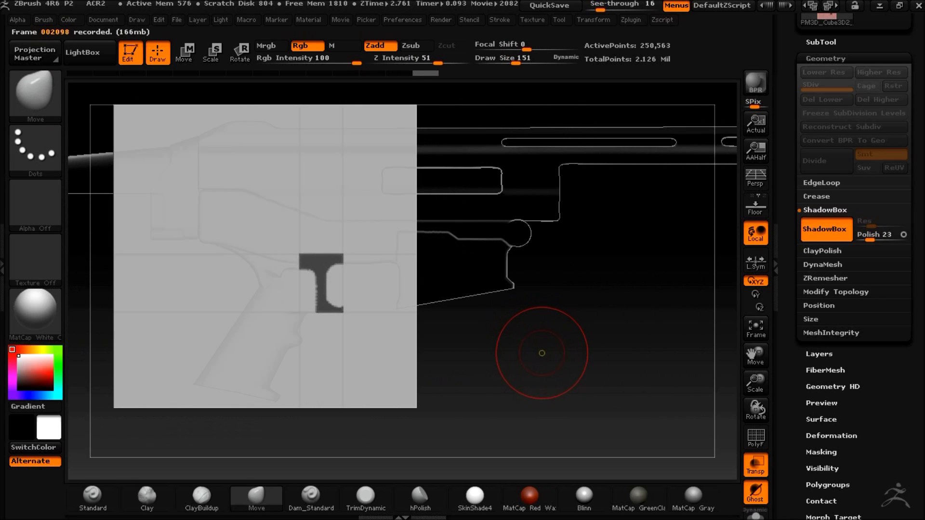
Duplicate the masked ShadowBox subtool and turn off ShadowBox to convert the bracket mask into a mesh
{"action": "left_click", "coordinate": [821, 42]}
{"action": "left_click", "coordinate": [825, 356]}
{"action": "left_click", "coordinate": [822, 509]}
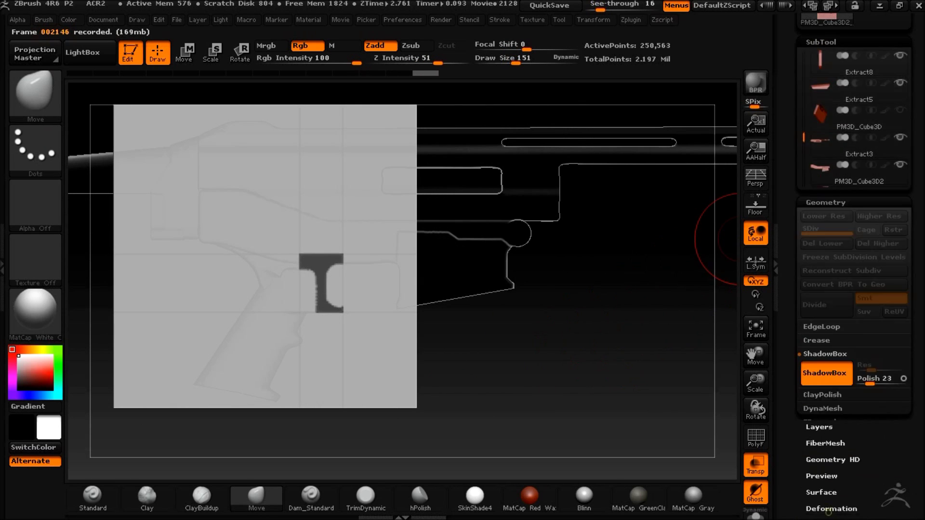
{"action": "left_click", "coordinate": [825, 229]}
{"action": "left_click_drag", "start_coordinate": [562, 379], "coordinate": [578, 363]}
Make the new bracket subtool visible and narrow it to an X size of 0.3221
{"action": "left_click", "coordinate": [811, 319]}
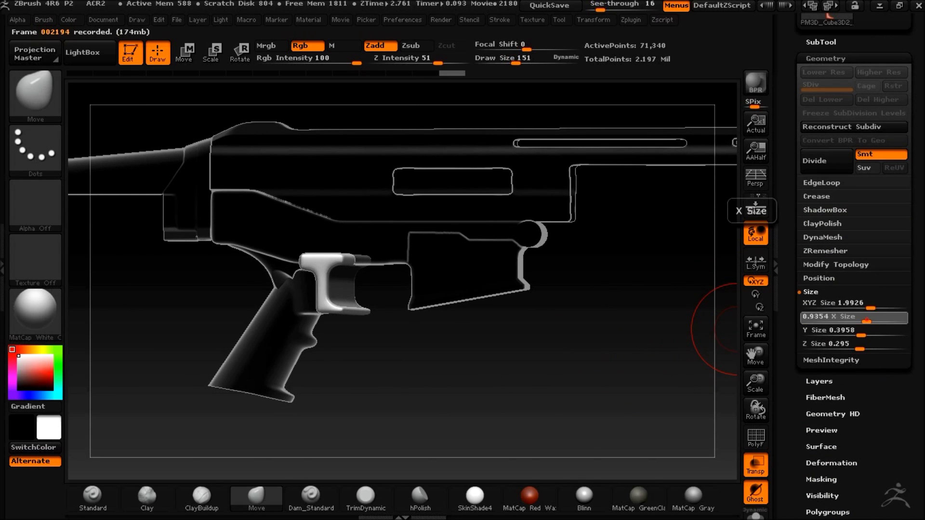
{"action": "left_click_drag", "start_coordinate": [824, 317], "coordinate": [841, 317]}
{"action": "left_click_drag", "start_coordinate": [568, 386], "coordinate": [589, 390]}
{"action": "left_click", "coordinate": [821, 42]}
{"action": "left_click_drag", "start_coordinate": [802, 134], "coordinate": [803, 152]}
{"action": "left_click", "coordinate": [901, 246]}
{"action": "mouse_move", "coordinate": [541, 399]}
{"action": "left_mouse_down"}
{"action": "mouse_move", "coordinate": [512, 391]}
{"action": "mouse_move", "coordinate": [558, 391]}
{"action": "left_mouse_up"}
{"action": "left_click", "coordinate": [825, 509]}
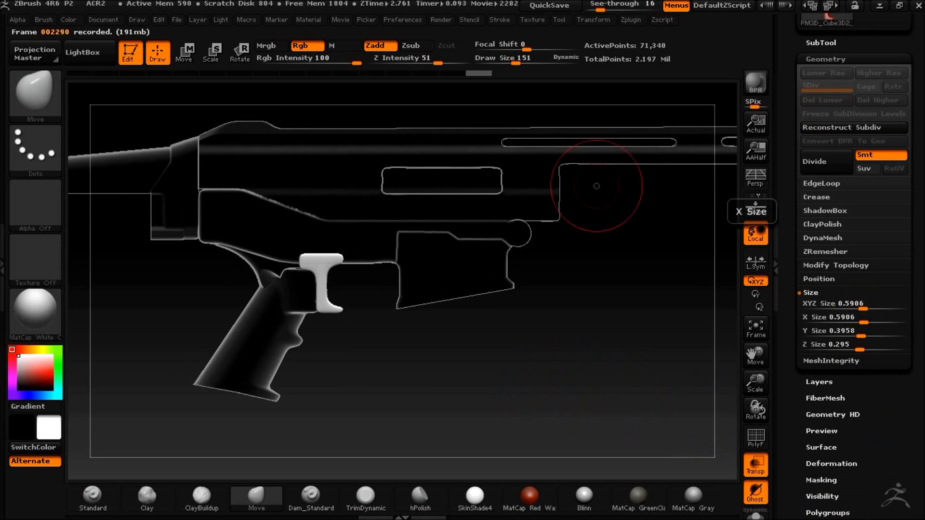
{"action": "left_click_drag", "start_coordinate": [821, 318], "coordinate": [816, 319]}
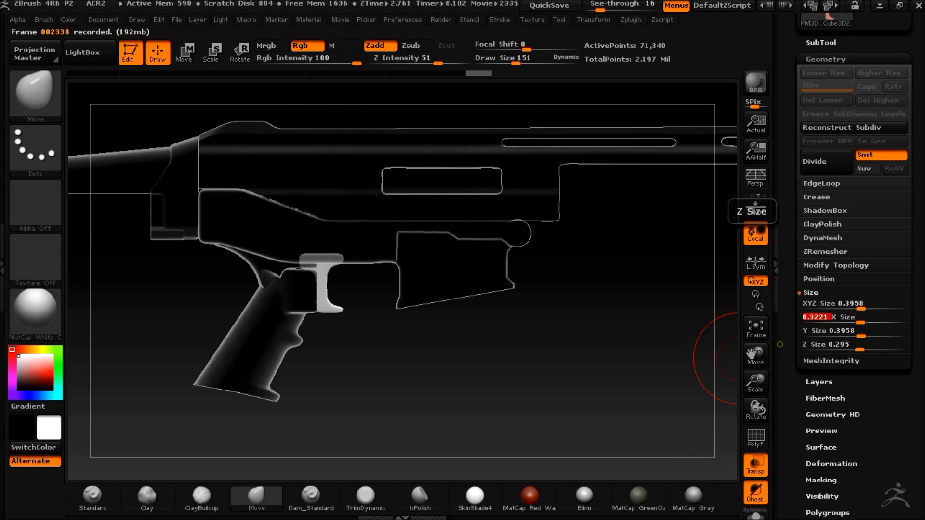
Turn off the transparent display and trim the bracket's lower edge flat with ClipCurve
{"action": "left_click_drag", "start_coordinate": [528, 386], "coordinate": [514, 386]}
{"action": "left_click", "coordinate": [756, 465]}
{"action": "left_click_drag", "start_coordinate": [638, 407], "coordinate": [502, 392]}
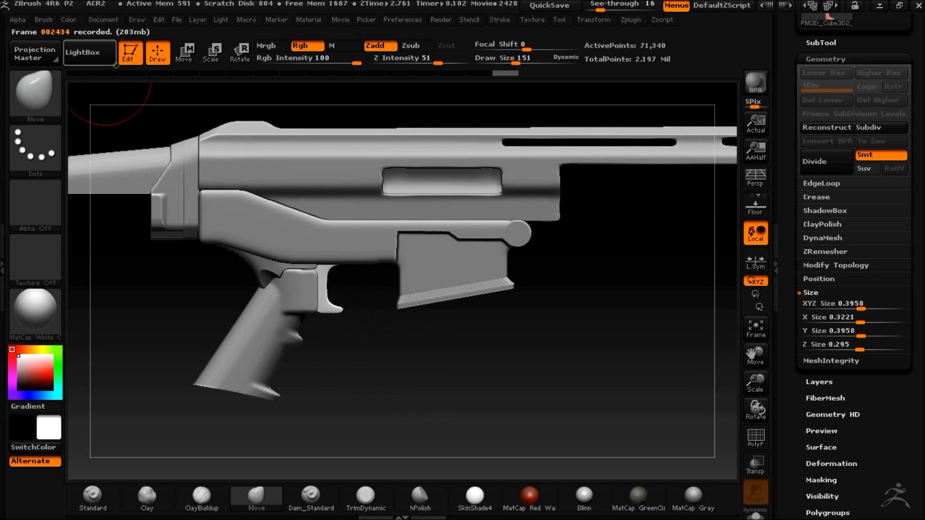
{"action": "key", "text": "w"}
{"action": "left_click_drag", "start_coordinate": [331, 311], "coordinate": [330, 374], "text": "shift"}
{"action": "key", "text": "q"}
{"action": "left_click_drag", "start_coordinate": [203, 303], "coordinate": [204, 304], "text": "ctrl+shift"}
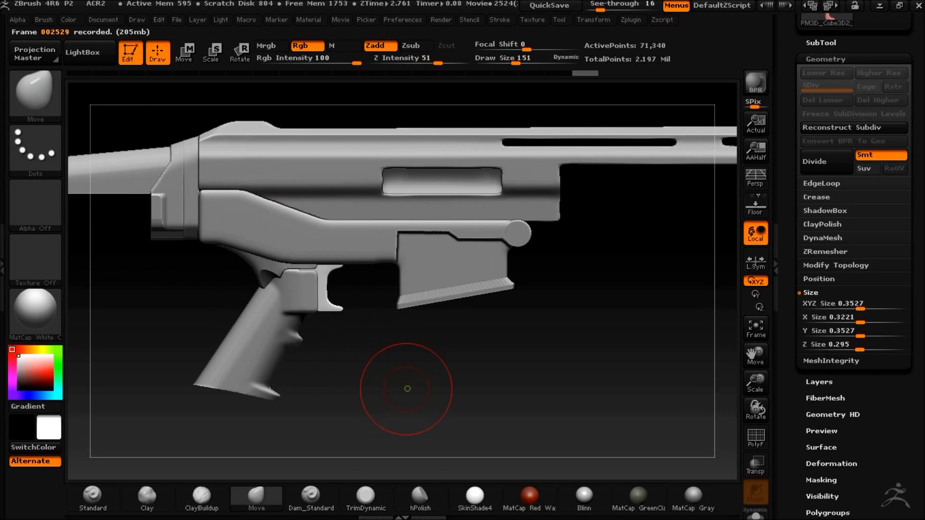
{"action": "left_click_drag", "start_coordinate": [374, 334], "coordinate": [427, 395]}
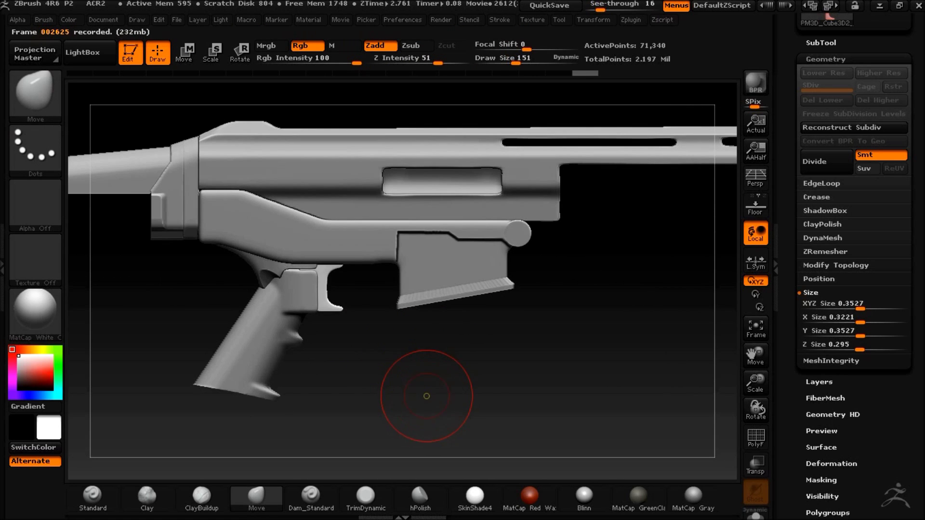
Select the square ShadowBox subtool, clear its mask, and mask a rectangle in front of the bracket's position for the trigger guard
{"action": "left_click", "coordinate": [821, 43]}
{"action": "left_click", "coordinate": [900, 250]}
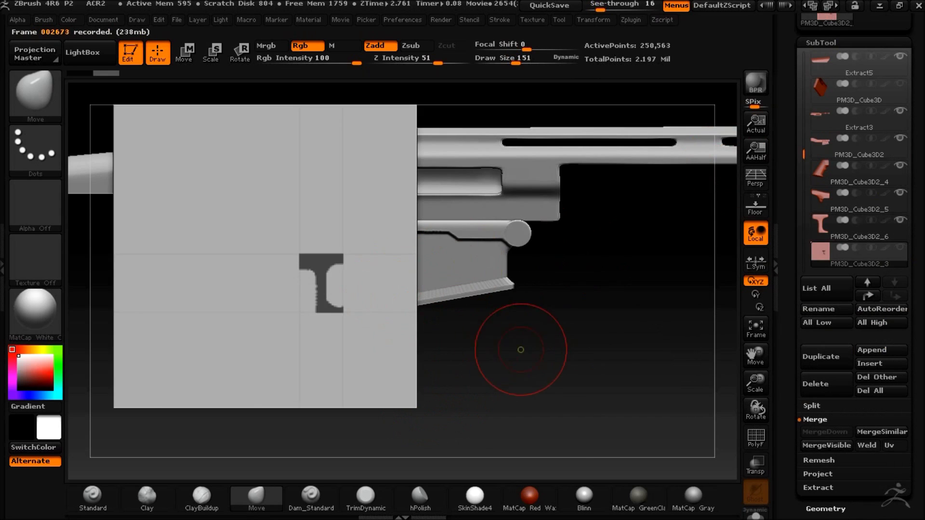
{"action": "left_click_drag", "start_coordinate": [518, 351], "coordinate": [433, 394], "text": "ctrl"}
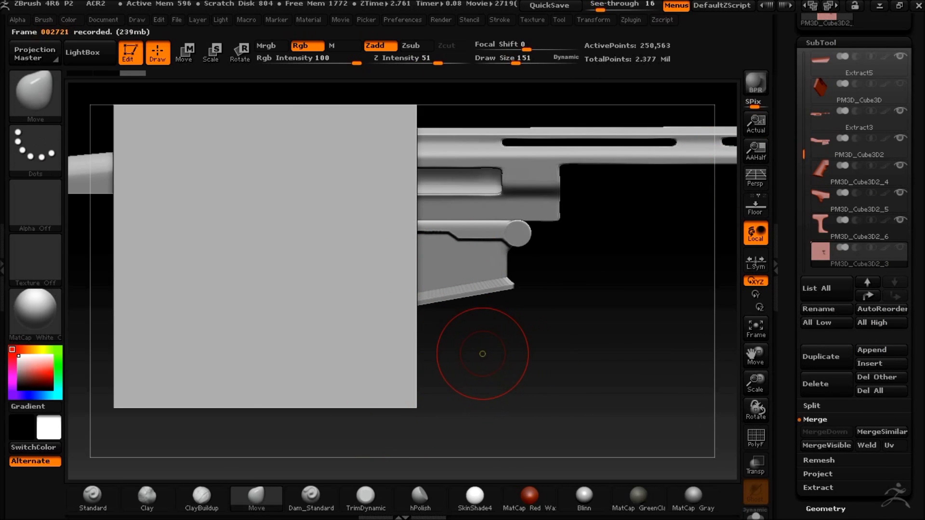
{"action": "key", "text": "ctrl"}
{"action": "left_click_drag", "start_coordinate": [365, 259], "coordinate": [433, 317], "text": "ctrl"}
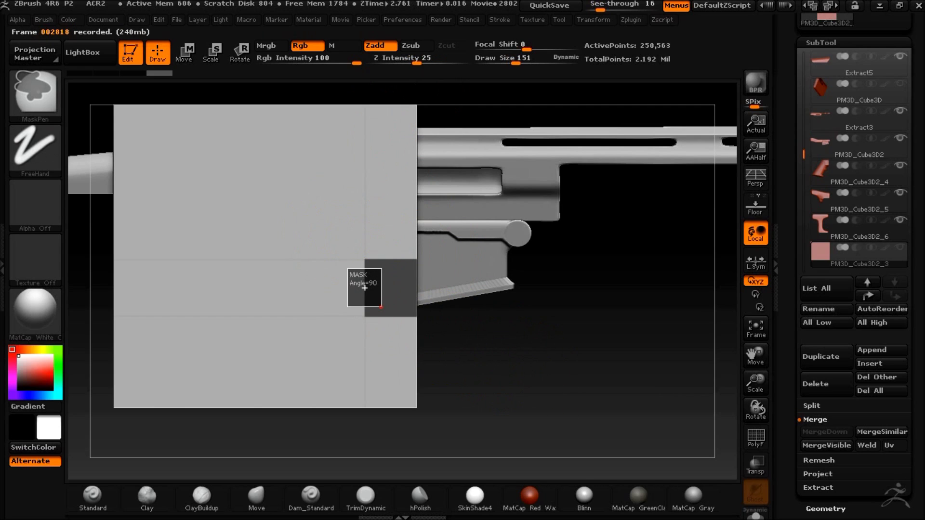
Unmask the rectangle's interior, trim its outer edges, and extend the lower bar rearward to form the trigger guard profile
{"action": "left_click_drag", "start_coordinate": [397, 305], "coordinate": [398, 306], "text": "ctrl+alt"}
{"action": "mouse_move", "coordinate": [536, 386]}
{"action": "left_mouse_down", "text": "ctrl"}
{"action": "mouse_move", "coordinate": [593, 433]}
{"action": "mouse_move", "coordinate": [465, 306]}
{"action": "mouse_move", "coordinate": [472, 324]}
{"action": "left_mouse_up", "text": "ctrl"}
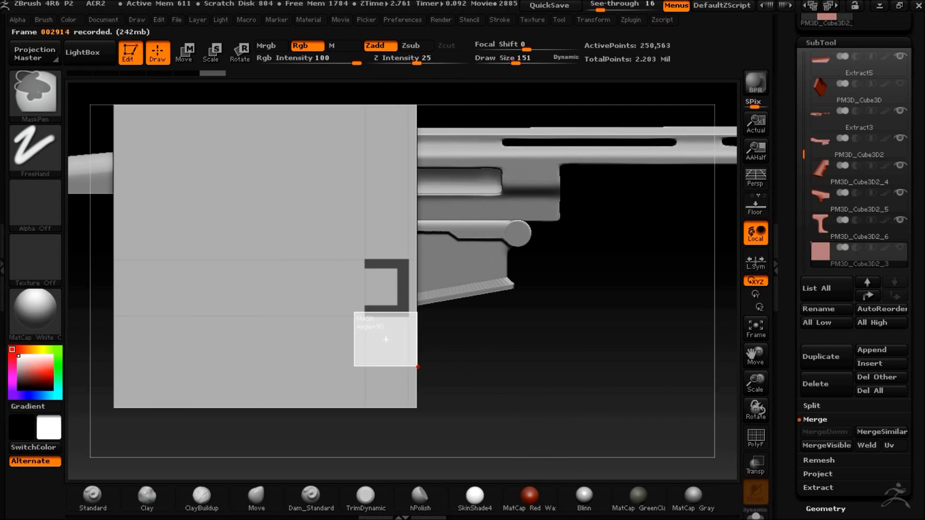
{"action": "key", "text": "ctrl"}
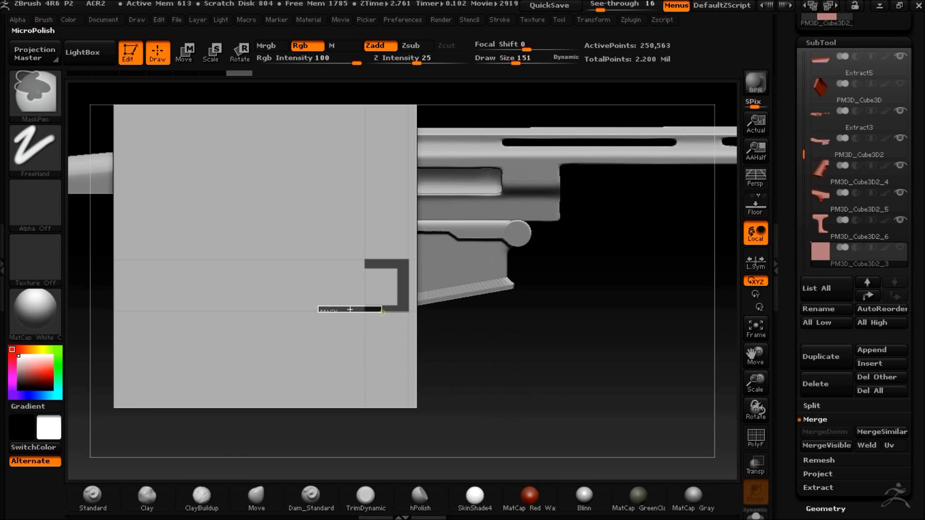
{"action": "left_click_drag", "start_coordinate": [382, 313], "coordinate": [382, 313], "text": "ctrl"}
{"action": "mouse_move", "coordinate": [518, 366]}
{"action": "left_mouse_down", "text": "ctrl"}
{"action": "mouse_move", "coordinate": [386, 337]}
{"action": "mouse_move", "coordinate": [409, 314]}
{"action": "left_mouse_up", "text": "ctrl"}
{"action": "mouse_move", "coordinate": [423, 373]}
{"action": "left_mouse_down", "text": "ctrl+alt"}
{"action": "mouse_move", "coordinate": [469, 417]}
{"action": "mouse_move", "coordinate": [327, 337]}
{"action": "left_mouse_up", "text": "ctrl+alt"}
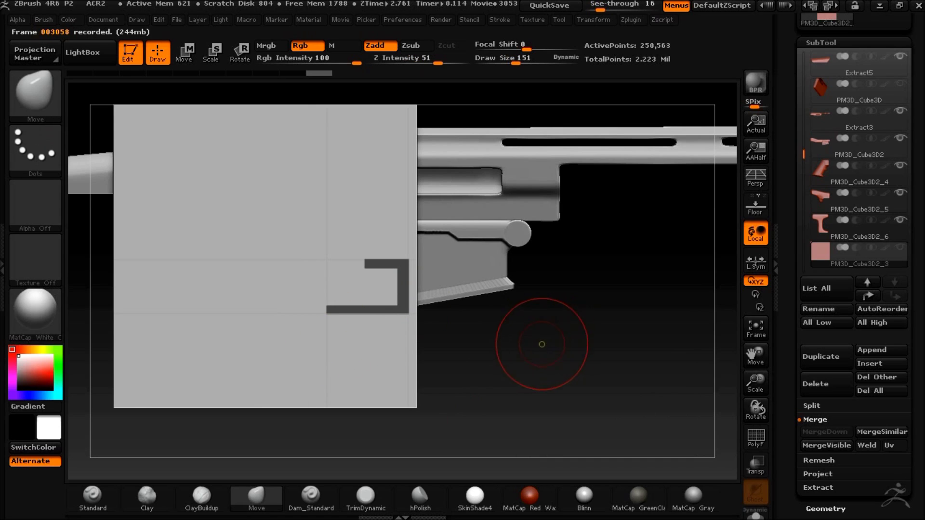
Turn off ShadowBox to convert the guard mask into a mesh and set its X size to 0.284
{"action": "left_click", "coordinate": [825, 509]}
{"action": "left_click", "coordinate": [824, 211]}
{"action": "left_click", "coordinate": [825, 230]}
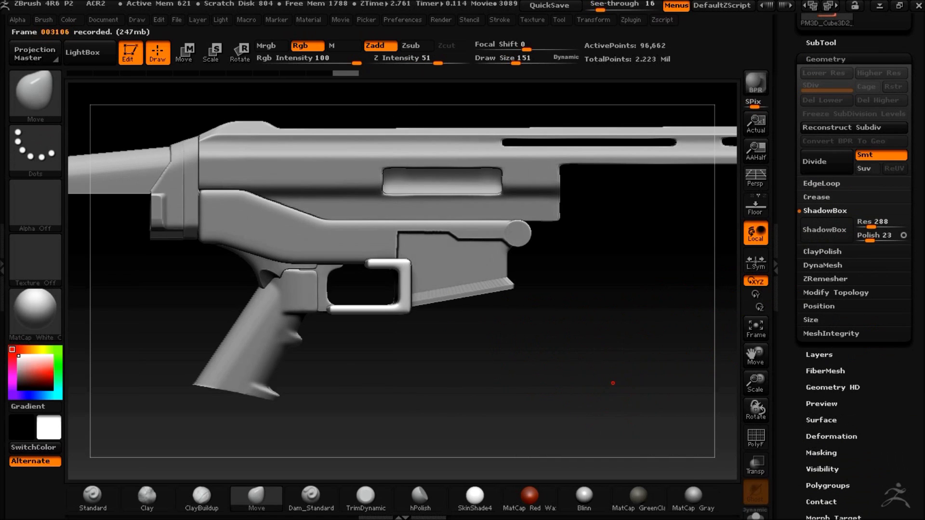
{"action": "left_click", "coordinate": [811, 320]}
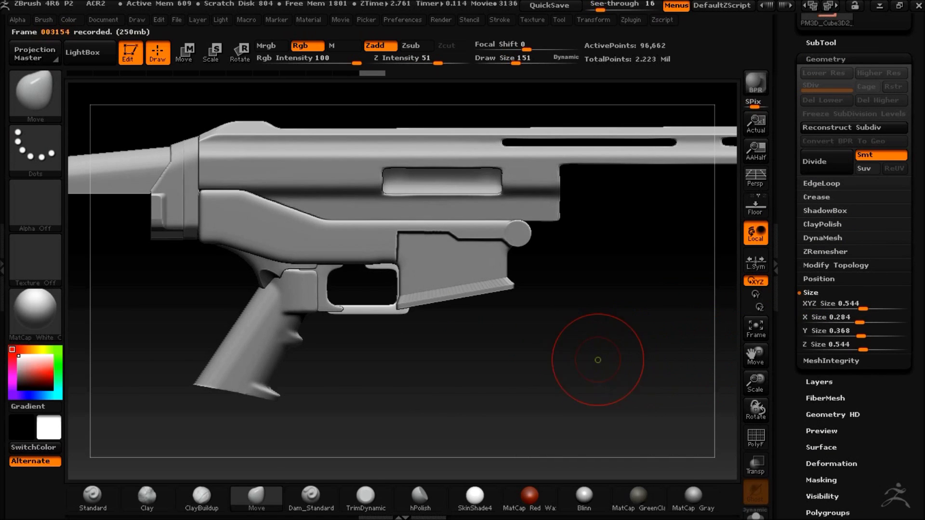
Trim the trigger guard's lower edge with ClipCurve to match the magazine's slope and the bracket's base
{"action": "mouse_move", "coordinate": [492, 296]}
{"action": "left_mouse_down", "text": "ctrl+shift"}
{"action": "mouse_move", "coordinate": [306, 316]}
{"action": "mouse_move", "coordinate": [207, 344]}
{"action": "left_mouse_up", "text": "ctrl+shift"}
{"action": "left_click_drag", "start_coordinate": [420, 316], "coordinate": [194, 316], "text": "ctrl+shift"}
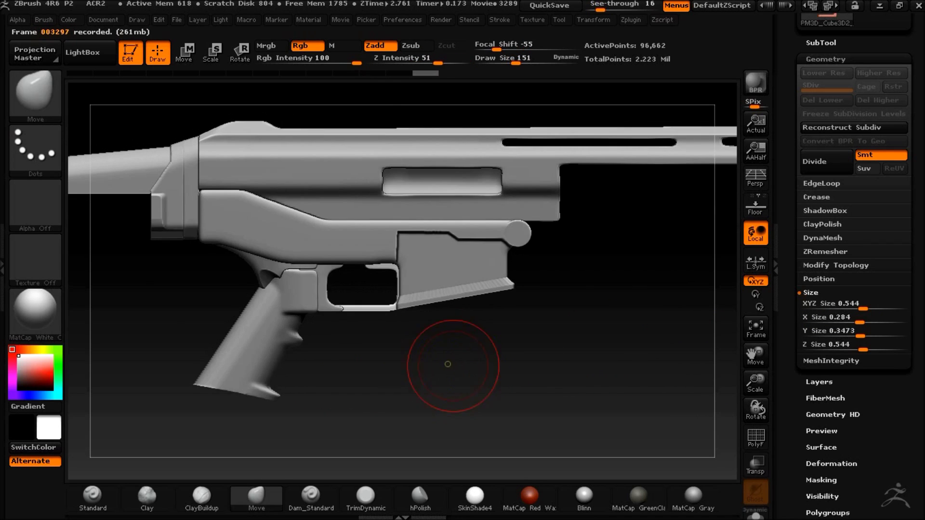
{"action": "mouse_move", "coordinate": [364, 288]}
{"action": "left_mouse_down"}
{"action": "mouse_move", "coordinate": [470, 355]}
{"action": "mouse_move", "coordinate": [423, 362]}
{"action": "mouse_move", "coordinate": [472, 277]}
{"action": "mouse_move", "coordinate": [475, 322]}
{"action": "mouse_move", "coordinate": [440, 338]}
{"action": "left_mouse_up"}
Try to clip the trigger guard's upper arm beneath the receiver with ClipCurve, and undo the cuts
{"action": "key", "text": "ctrl+shift"}
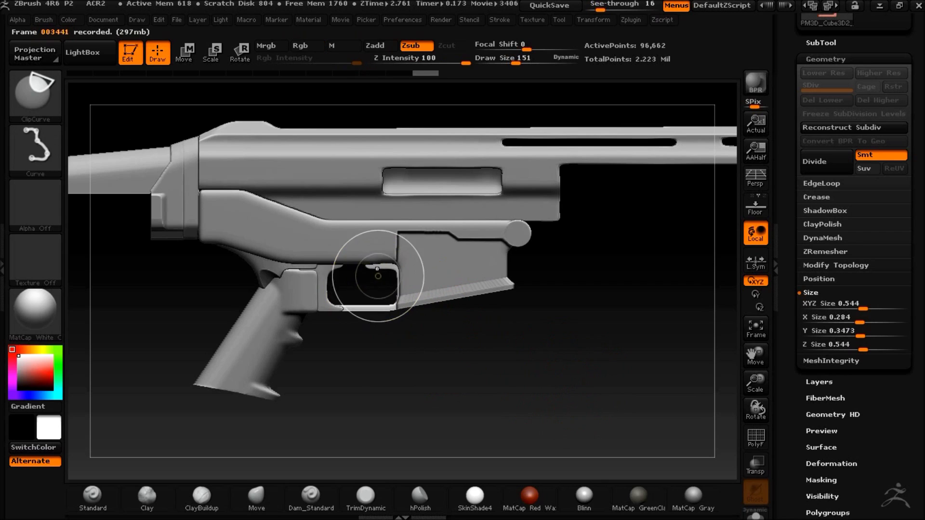
{"action": "left_click_drag", "start_coordinate": [345, 239], "coordinate": [344, 237], "text": "ctrl+shift"}
{"action": "key", "text": "ctrl+z"}
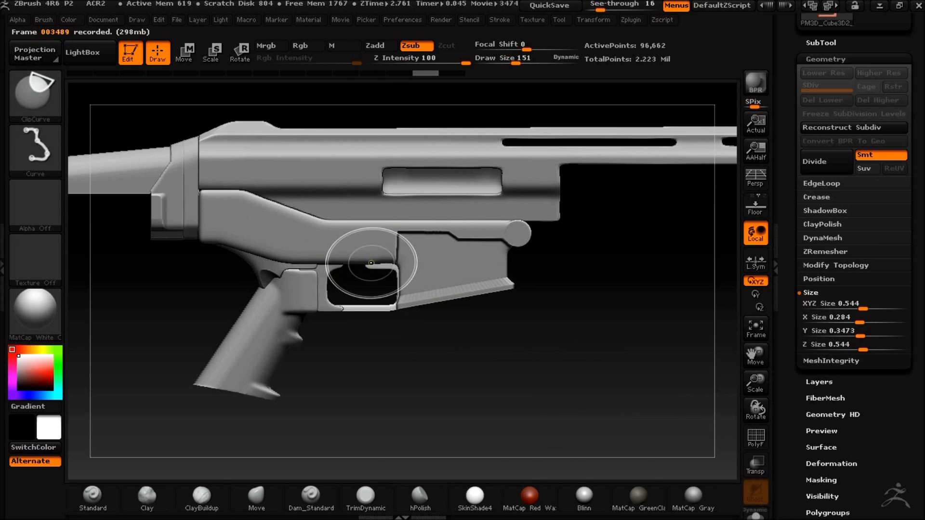
{"action": "left_click_drag", "start_coordinate": [409, 256], "coordinate": [410, 255], "text": "ctrl+shift"}
{"action": "key", "text": "ctrl+z"}
Push the trigger guard's upper arm up into the receiver with the Move brush
{"action": "mouse_move", "coordinate": [457, 399]}
{"action": "left_mouse_down"}
{"action": "mouse_move", "coordinate": [472, 373]}
{"action": "mouse_move", "coordinate": [441, 409]}
{"action": "mouse_move", "coordinate": [456, 401]}
{"action": "left_mouse_up"}
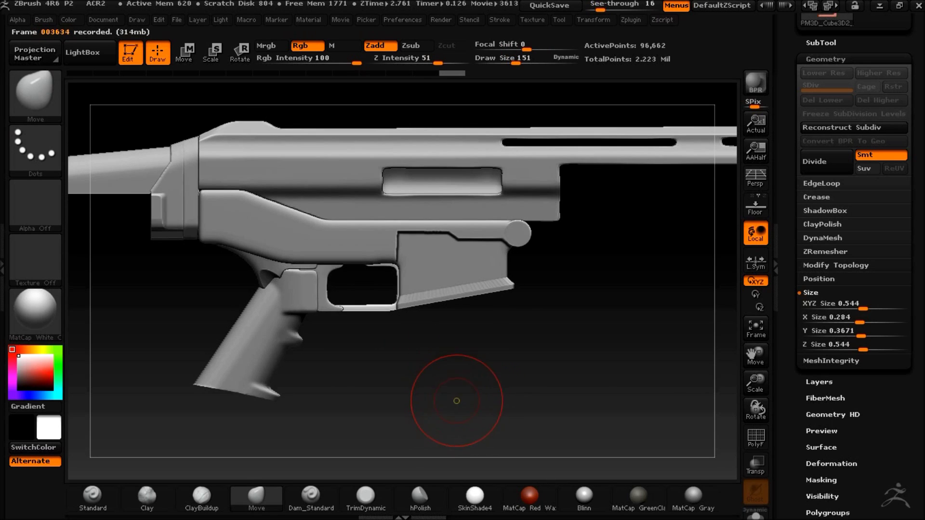
{"action": "left_click_drag", "start_coordinate": [375, 331], "coordinate": [411, 387]}
{"action": "mouse_move", "coordinate": [548, 345]}
{"action": "left_mouse_down"}
{"action": "mouse_move", "coordinate": [516, 357]}
{"action": "mouse_move", "coordinate": [406, 349]}
{"action": "mouse_move", "coordinate": [501, 339]}
{"action": "mouse_move", "coordinate": [539, 362]}
{"action": "left_mouse_up"}
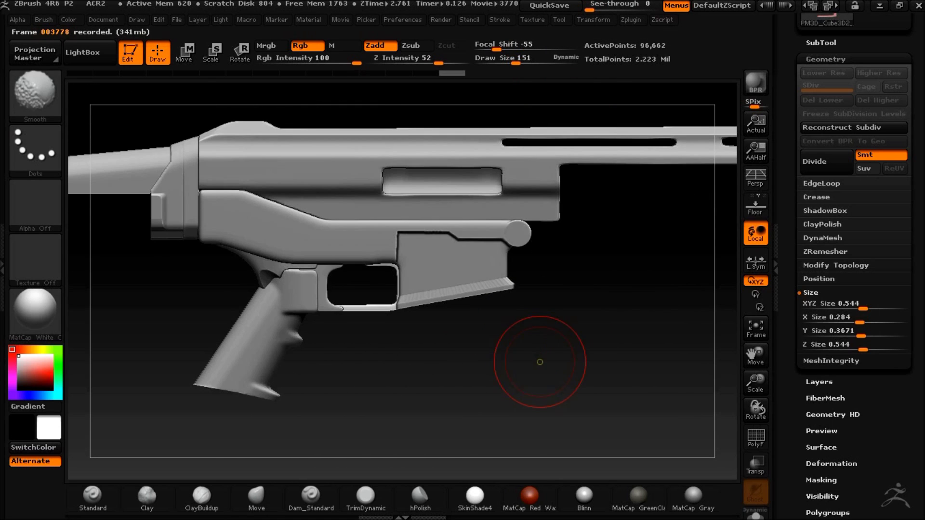
Select the pistol grip subtool and mask its lower body, leaving the upper front block unmasked
{"action": "left_click", "coordinate": [299, 272], "text": "alt"}
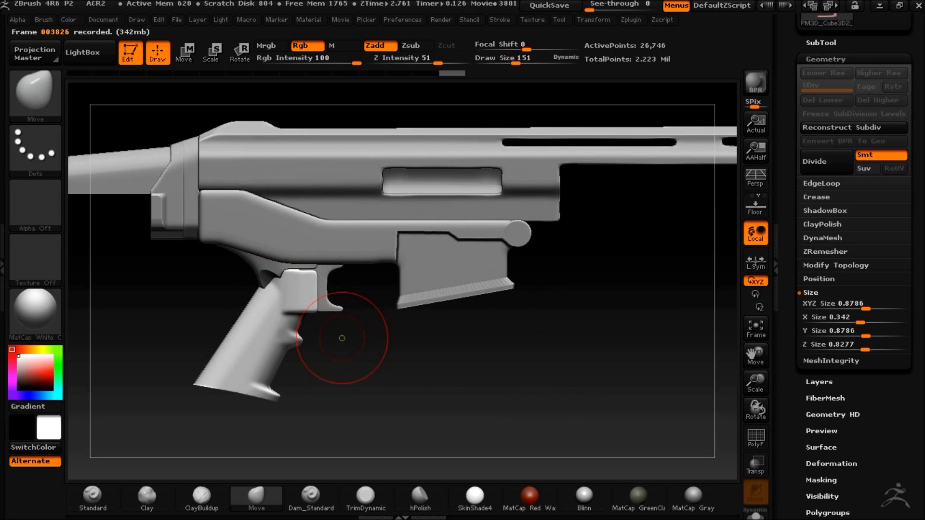
{"action": "key", "text": "ctrl"}
{"action": "key", "text": "ctrl"}
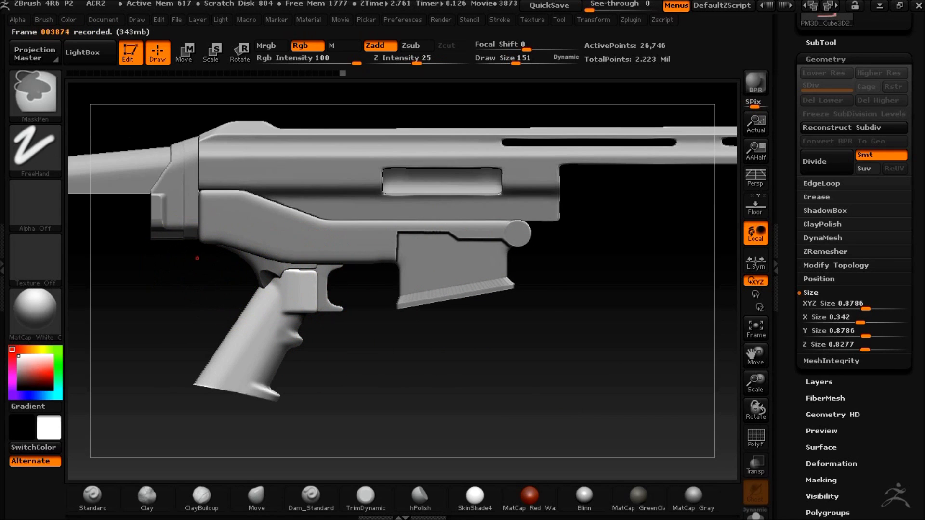
{"action": "left_click", "coordinate": [354, 280], "text": "ctrl"}
{"action": "key", "text": "w"}
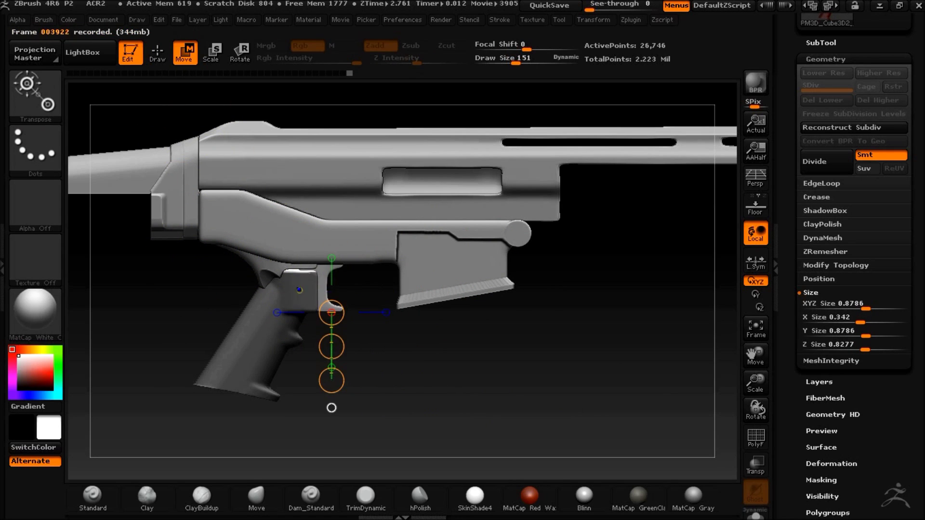
{"action": "left_click_drag", "start_coordinate": [273, 304], "coordinate": [260, 295], "text": "ctrl"}
{"action": "left_click", "coordinate": [340, 295], "text": "ctrl"}
{"action": "key", "text": "q"}
{"action": "key", "text": "ctrl"}
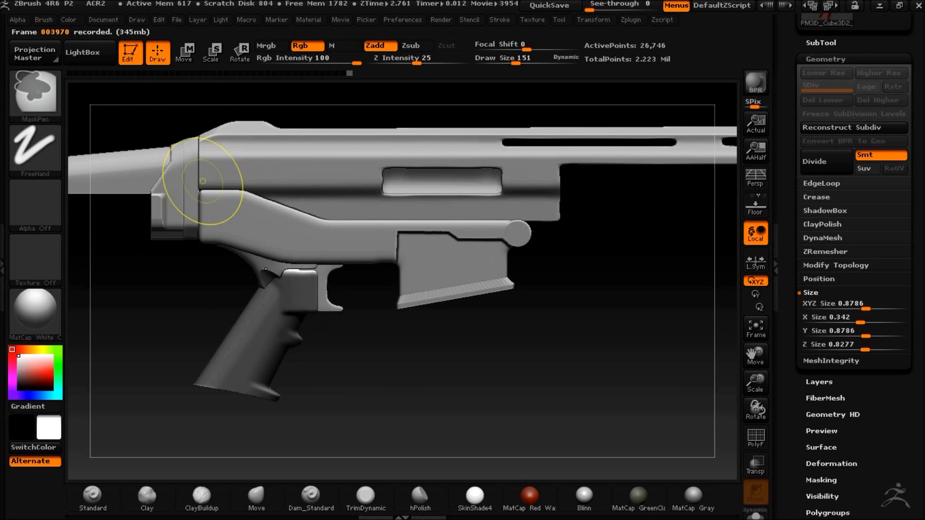
Move the grip's unmasked upper block slightly upward with Transpose and clear the mask
{"action": "key", "text": "w"}
{"action": "left_click_drag", "start_coordinate": [309, 313], "coordinate": [309, 413]}
{"action": "left_click_drag", "start_coordinate": [309, 346], "coordinate": [310, 347]}
{"action": "left_click", "coordinate": [532, 403], "text": "ctrl"}
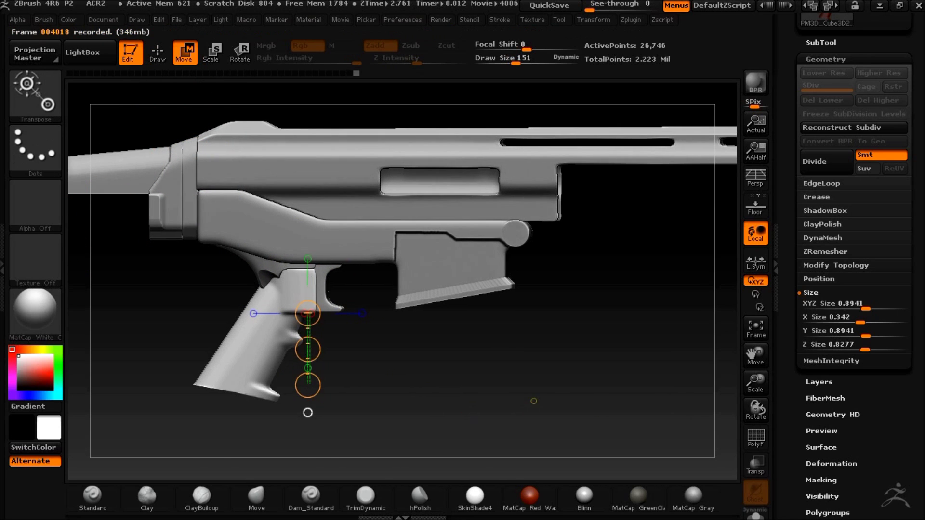
Trim the pistol grip's side from the rear view with ClipCurve, undoing the overly deep cut and clipping it again
{"action": "key", "text": "q"}
{"action": "left_click_drag", "start_coordinate": [317, 201], "coordinate": [316, 393], "text": "ctrl+shift"}
{"action": "mouse_move", "coordinate": [436, 359]}
{"action": "left_mouse_down"}
{"action": "mouse_move", "coordinate": [430, 405]}
{"action": "mouse_move", "coordinate": [489, 368]}
{"action": "left_mouse_up"}
{"action": "mouse_move", "coordinate": [335, 253]}
{"action": "left_mouse_down", "text": "ctrl+shift"}
{"action": "mouse_move", "coordinate": [335, 433]}
{"action": "mouse_move", "coordinate": [318, 424]}
{"action": "left_mouse_up", "text": "ctrl+shift"}
{"action": "mouse_move", "coordinate": [485, 376]}
{"action": "left_mouse_down"}
{"action": "mouse_move", "coordinate": [401, 380]}
{"action": "mouse_move", "coordinate": [427, 342]}
{"action": "mouse_move", "coordinate": [434, 367]}
{"action": "mouse_move", "coordinate": [380, 371]}
{"action": "mouse_move", "coordinate": [423, 367]}
{"action": "mouse_move", "coordinate": [470, 381]}
{"action": "left_mouse_up"}
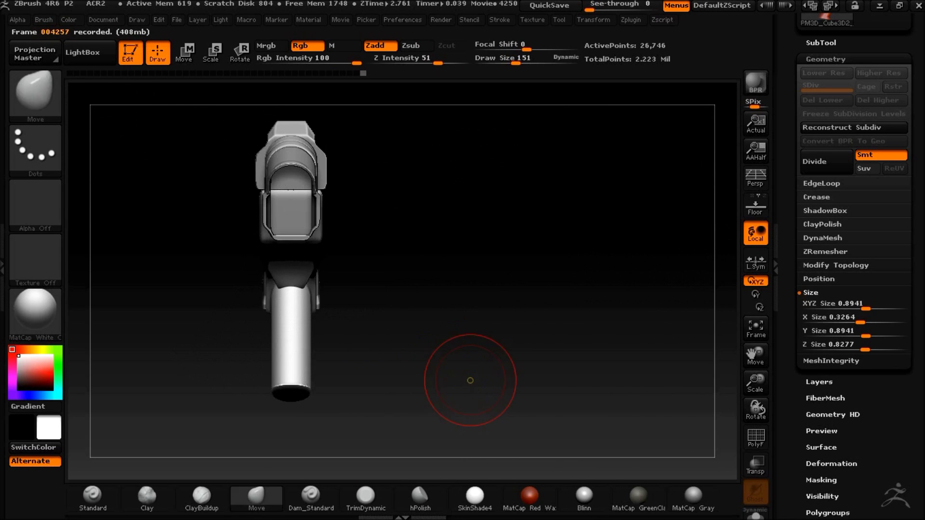
{"action": "key", "text": "ctrl+z"}
{"action": "left_click_drag", "start_coordinate": [316, 394], "coordinate": [316, 394], "text": "ctrl+shift"}
Reshape the pistol grip's back into an ergonomic curve with the Move brush
{"action": "mouse_move", "coordinate": [478, 424]}
{"action": "left_mouse_down"}
{"action": "mouse_move", "coordinate": [419, 427]}
{"action": "mouse_move", "coordinate": [424, 417]}
{"action": "left_mouse_up"}
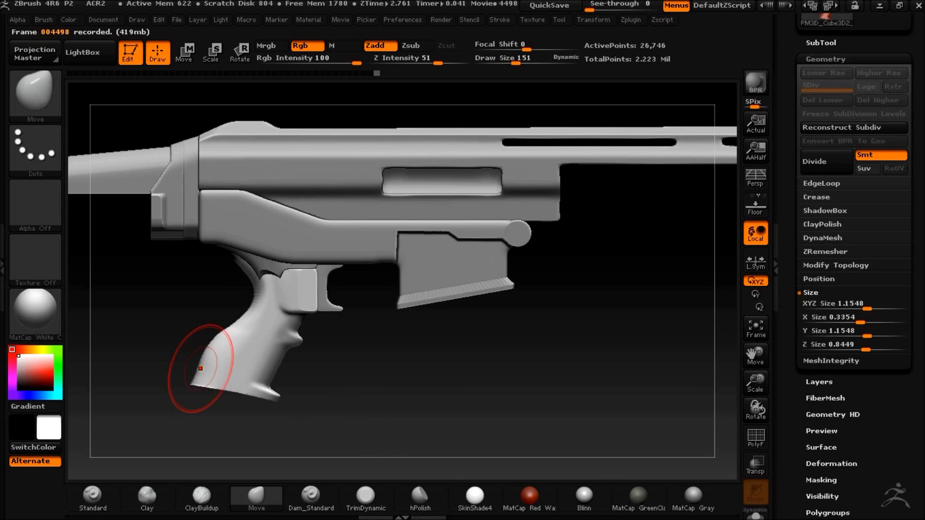
{"action": "mouse_move", "coordinate": [362, 407]}
{"action": "left_mouse_down"}
{"action": "mouse_move", "coordinate": [404, 411]}
{"action": "mouse_move", "coordinate": [375, 397]}
{"action": "left_mouse_up"}
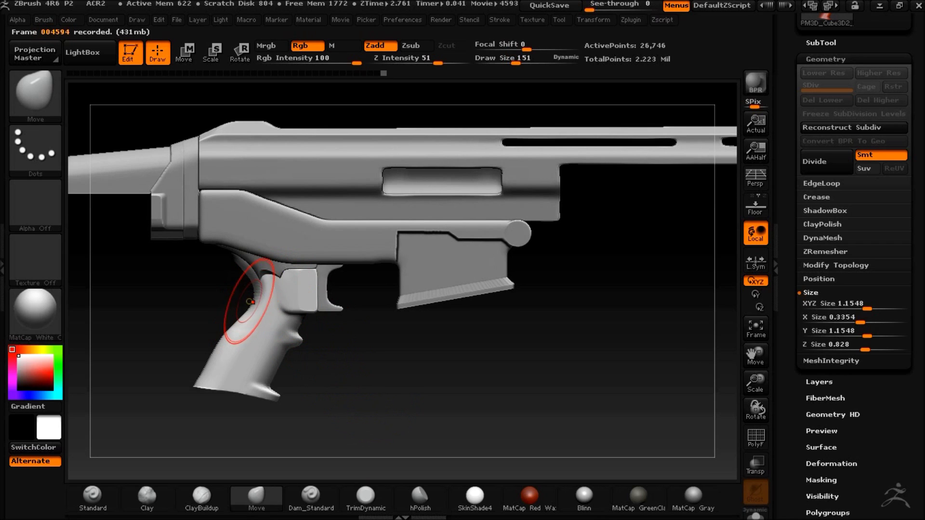
{"action": "key", "text": "shift"}
{"action": "left_click_drag", "start_coordinate": [380, 405], "coordinate": [375, 396]}
Try to trim the pistol grip's lower rear corner with ClipCurve, and undo the cuts
{"action": "left_click_drag", "start_coordinate": [213, 387], "coordinate": [252, 403], "text": "ctrl+shift"}
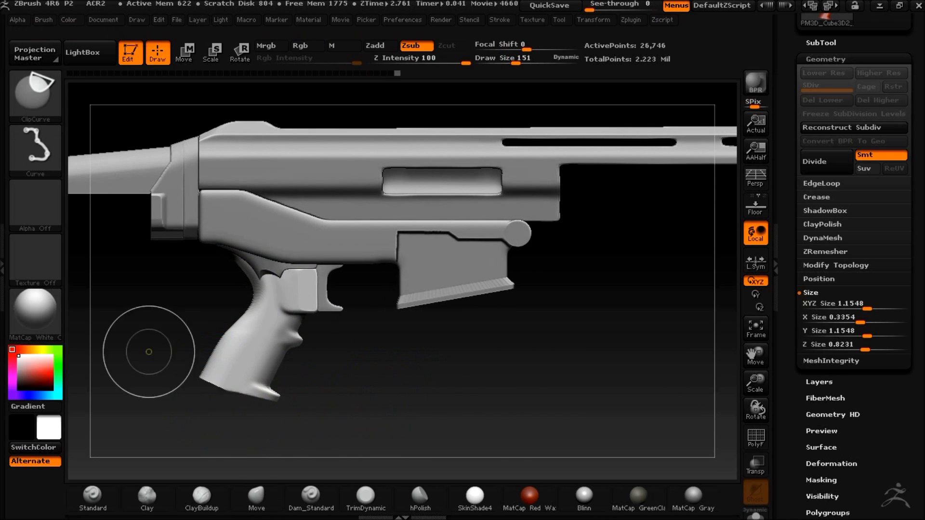
{"action": "left_click_drag", "start_coordinate": [149, 352], "coordinate": [149, 352], "text": "ctrl+shift"}
{"action": "mouse_move", "coordinate": [371, 388]}
{"action": "left_mouse_down"}
{"action": "mouse_move", "coordinate": [361, 366]}
{"action": "mouse_move", "coordinate": [290, 403]}
{"action": "left_mouse_up"}
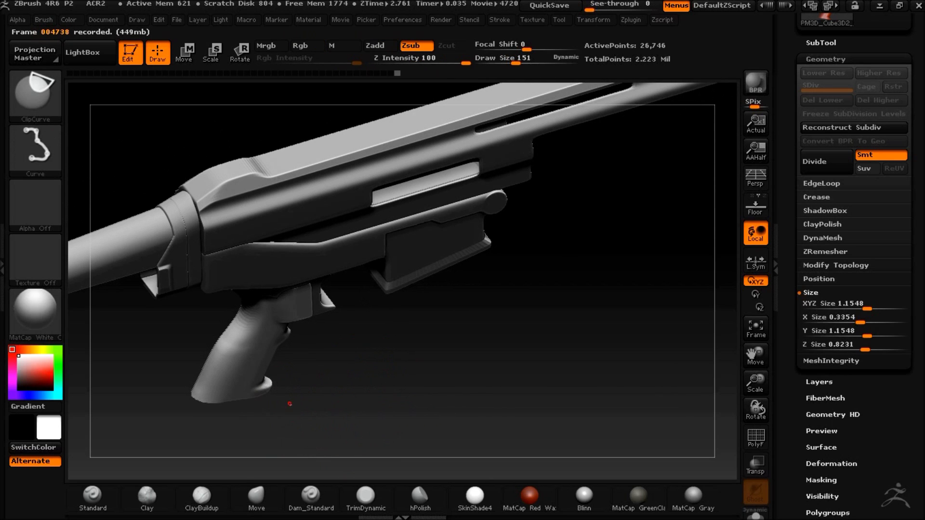
{"action": "left_click_drag", "start_coordinate": [186, 377], "coordinate": [184, 372], "text": "ctrl+shift"}
{"action": "left_click_drag", "start_coordinate": [350, 410], "coordinate": [371, 355]}
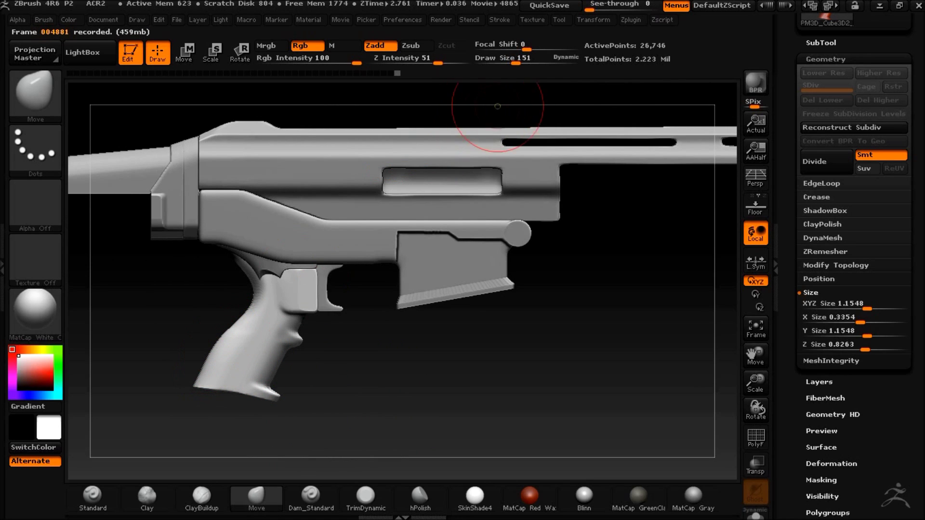
Set the draw size to 173 and trim the pistol grip's base to a straight slanted edge with ClipCurve
{"action": "left_click_drag", "start_coordinate": [528, 63], "coordinate": [518, 63]}
{"action": "left_click_drag", "start_coordinate": [316, 398], "coordinate": [103, 369], "text": "ctrl+shift"}
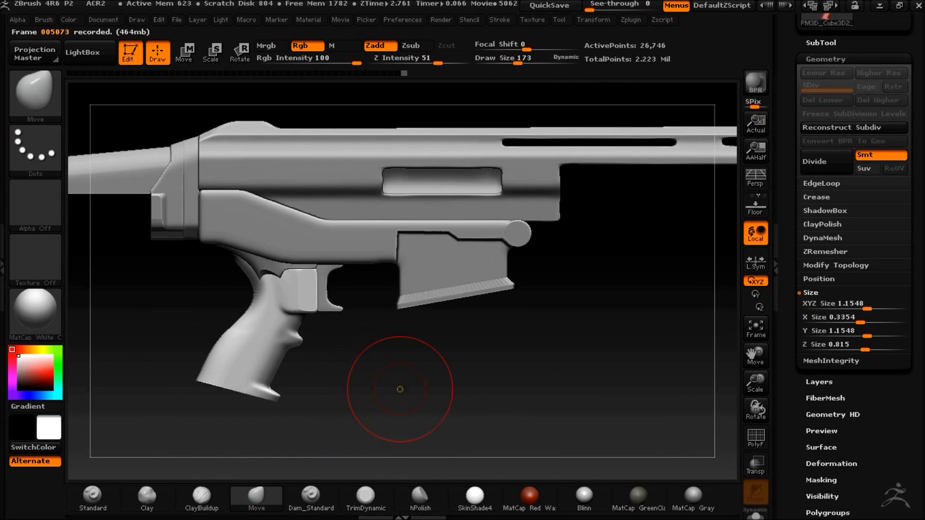
{"action": "mouse_move", "coordinate": [380, 376]}
{"action": "left_mouse_down"}
{"action": "mouse_move", "coordinate": [356, 362]}
{"action": "mouse_move", "coordinate": [382, 378]}
{"action": "left_mouse_up"}
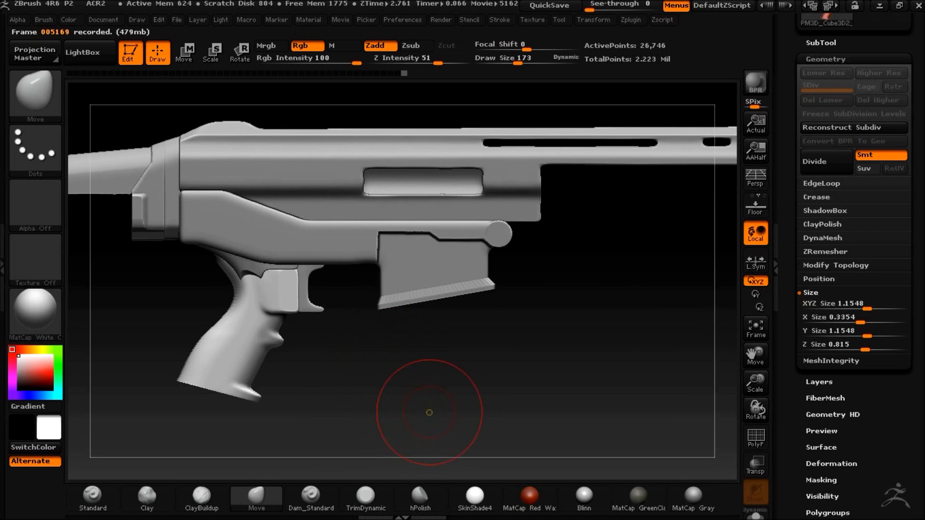
Make the trigger guard subtool visible and select the lower receiver with the magazine
{"action": "left_click", "coordinate": [820, 43]}
{"action": "left_click", "coordinate": [900, 248]}
{"action": "left_click_drag", "start_coordinate": [521, 392], "coordinate": [506, 383]}
{"action": "left_click", "coordinate": [438, 277], "text": "alt"}
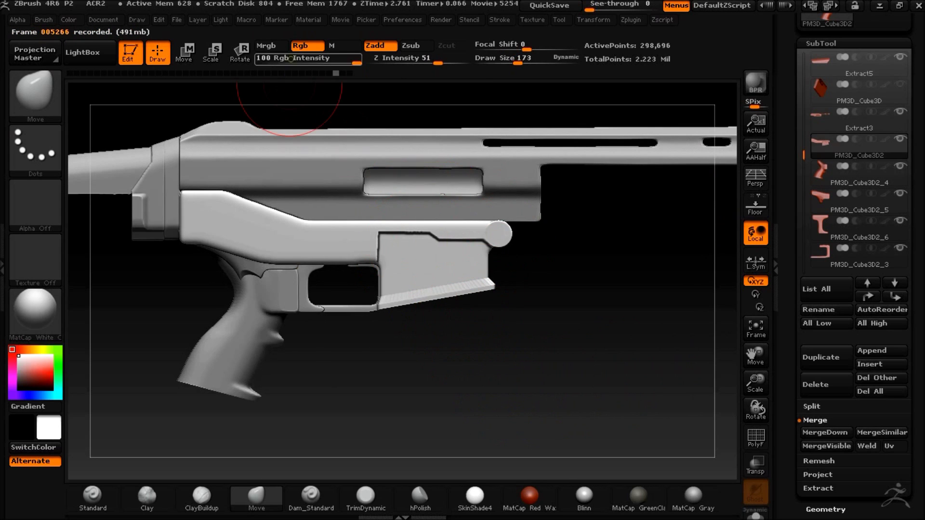
{"action": "left_click_drag", "start_coordinate": [556, 237], "coordinate": [592, 247], "text": "alt"}
{"action": "mouse_move", "coordinate": [598, 361]}
{"action": "left_mouse_down"}
{"action": "mouse_move", "coordinate": [580, 383]}
{"action": "mouse_move", "coordinate": [592, 391]}
{"action": "mouse_move", "coordinate": [584, 314]}
{"action": "mouse_move", "coordinate": [570, 389]}
{"action": "left_mouse_up"}
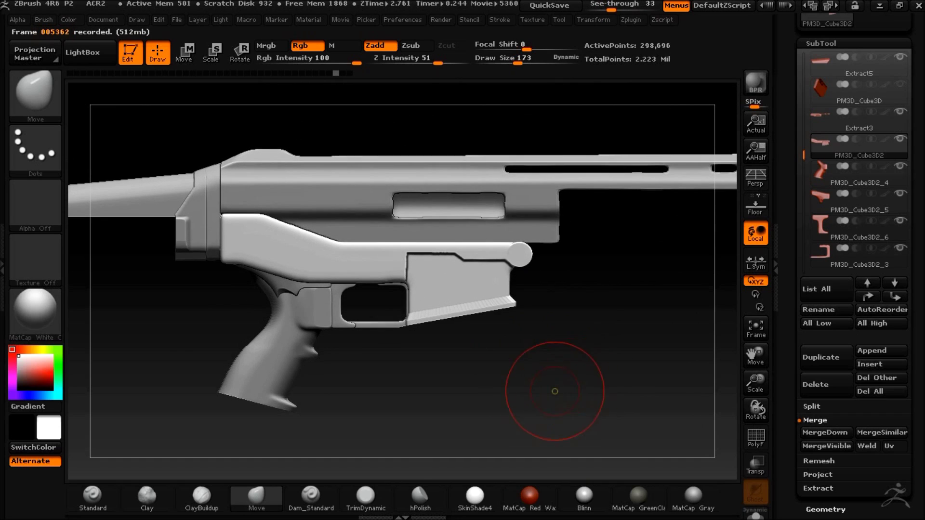
Select the trigger guard and undo the downward bulge in its lower bar
{"action": "mouse_move", "coordinate": [488, 390]}
{"action": "left_mouse_down"}
{"action": "mouse_move", "coordinate": [554, 383]}
{"action": "mouse_move", "coordinate": [557, 392]}
{"action": "left_mouse_up"}
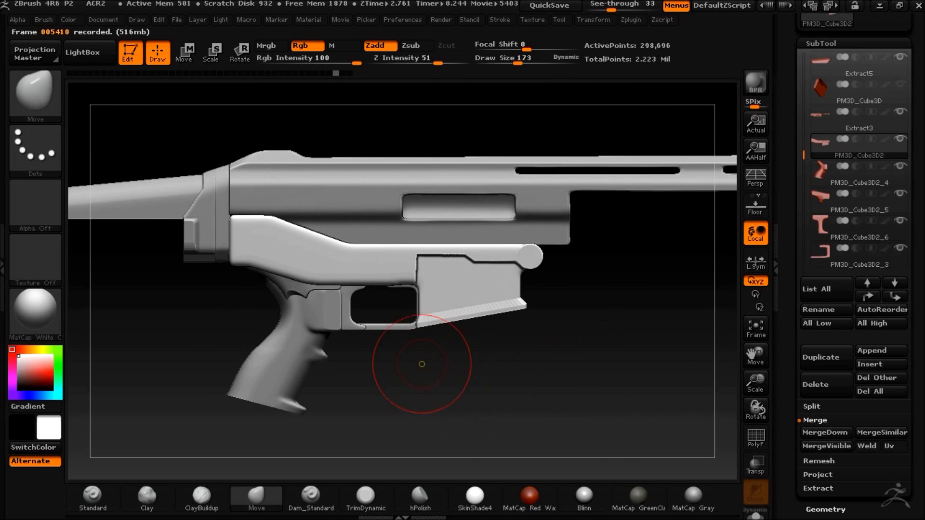
{"action": "left_click", "coordinate": [401, 324], "text": "alt"}
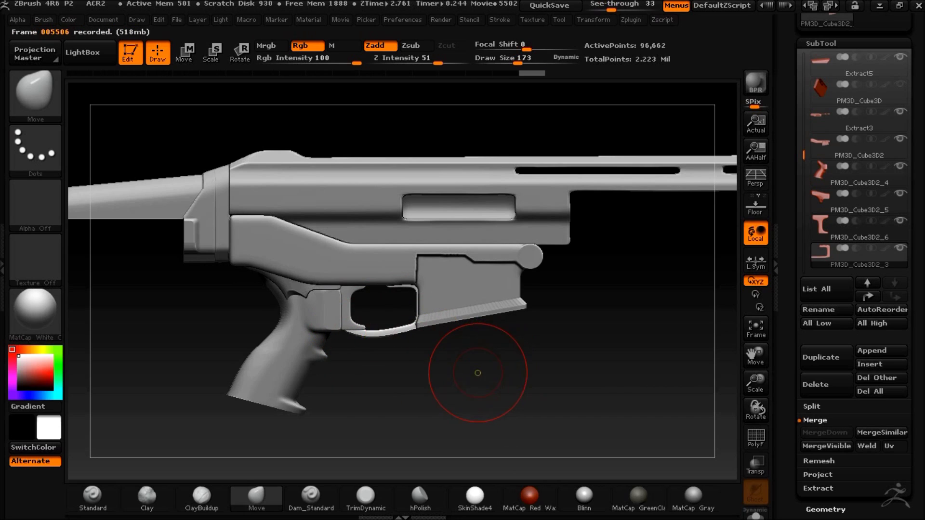
{"action": "key", "text": "ctrl+z"}
{"action": "key", "text": "ctrl+z"}
Mask sections of the trigger guard's lower bar and rotate the unmasked parts to form a shallow V-shaped underside
{"action": "left_click_drag", "start_coordinate": [345, 351], "coordinate": [382, 349], "text": "ctrl"}
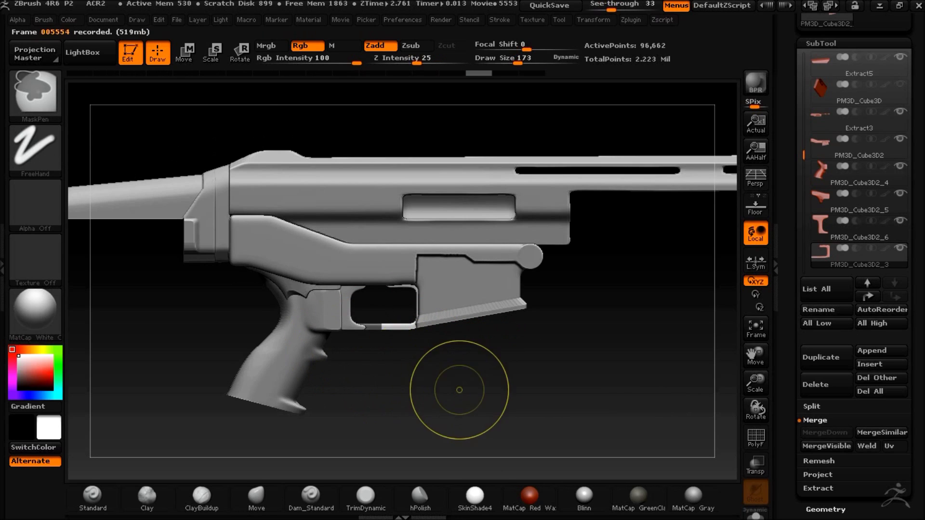
{"action": "key", "text": "r"}
{"action": "left_click_drag", "start_coordinate": [332, 426], "coordinate": [569, 313]}
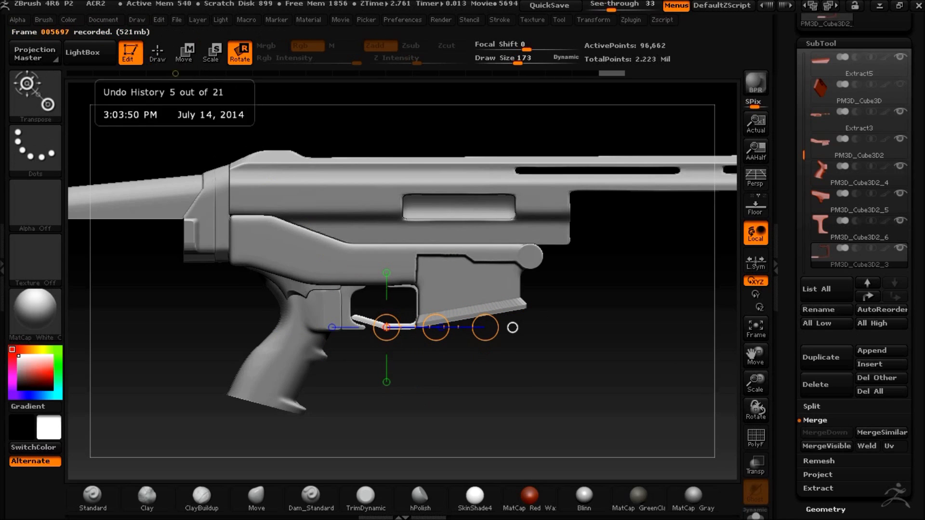
{"action": "left_click", "coordinate": [157, 52]}
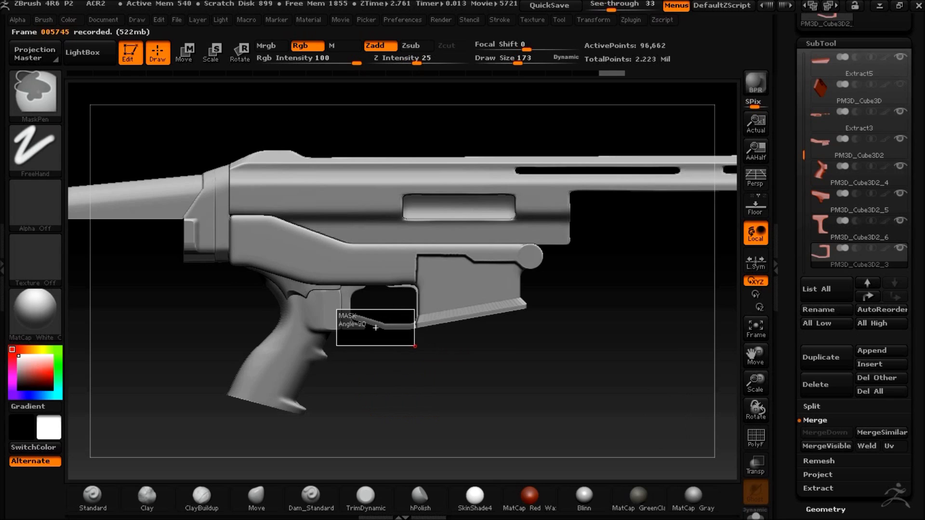
{"action": "key", "text": "r"}
{"action": "left_click_drag", "start_coordinate": [513, 328], "coordinate": [548, 315]}
Trim the trigger guard's underside with ClipCurve along the slanted line of the magazine's base
{"action": "key", "text": "q"}
{"action": "key", "text": "ctrl+shift"}
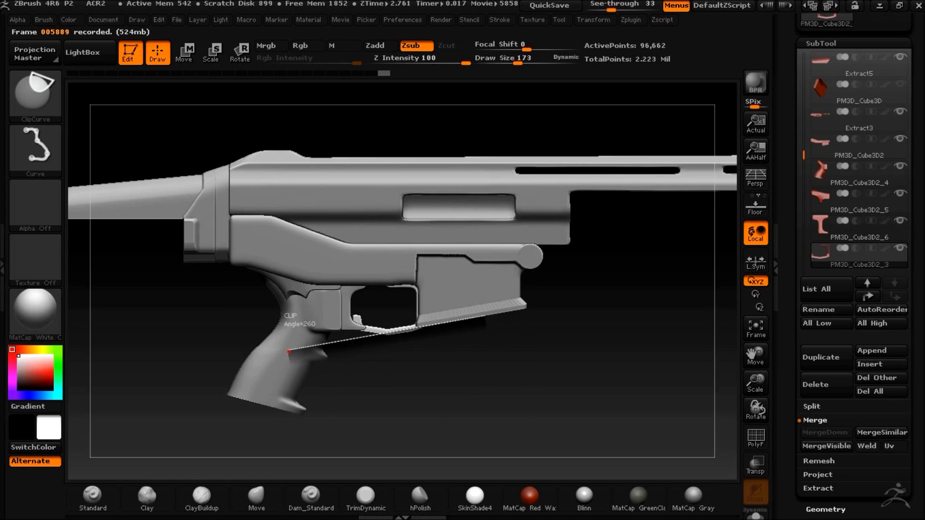
{"action": "left_click_drag", "start_coordinate": [241, 385], "coordinate": [240, 385], "text": "ctrl+shift"}
{"action": "left_click_drag", "start_coordinate": [458, 365], "coordinate": [449, 363]}
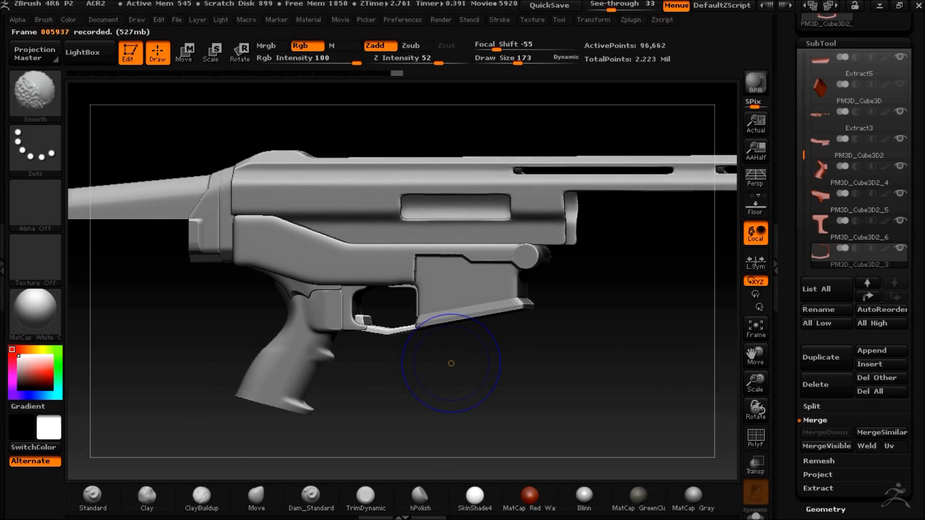
{"action": "left_click", "coordinate": [450, 364], "text": "shift"}
{"action": "left_click_drag", "start_coordinate": [388, 276], "coordinate": [399, 254], "text": "ctrl+shift"}
{"action": "mouse_move", "coordinate": [432, 349]}
{"action": "left_mouse_down", "text": "shift"}
{"action": "mouse_move", "coordinate": [448, 336]}
{"action": "mouse_move", "coordinate": [434, 365]}
{"action": "mouse_move", "coordinate": [386, 371]}
{"action": "left_mouse_up", "text": "shift"}
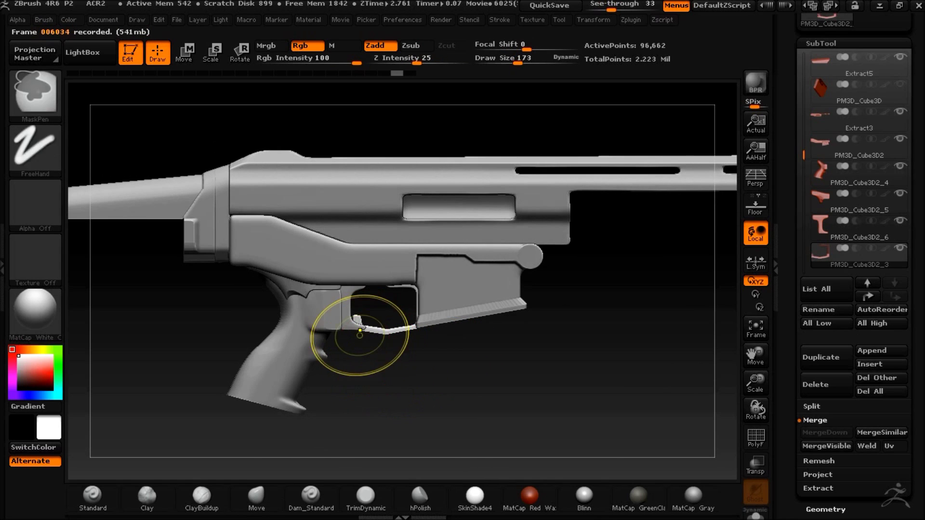
Remove the leftover bump at the trigger guard's rear inner corner with ClipCurve
{"action": "left_click_drag", "start_coordinate": [348, 327], "coordinate": [374, 325], "text": "ctrl+shift"}
{"action": "left_click_drag", "start_coordinate": [429, 369], "coordinate": [438, 382]}
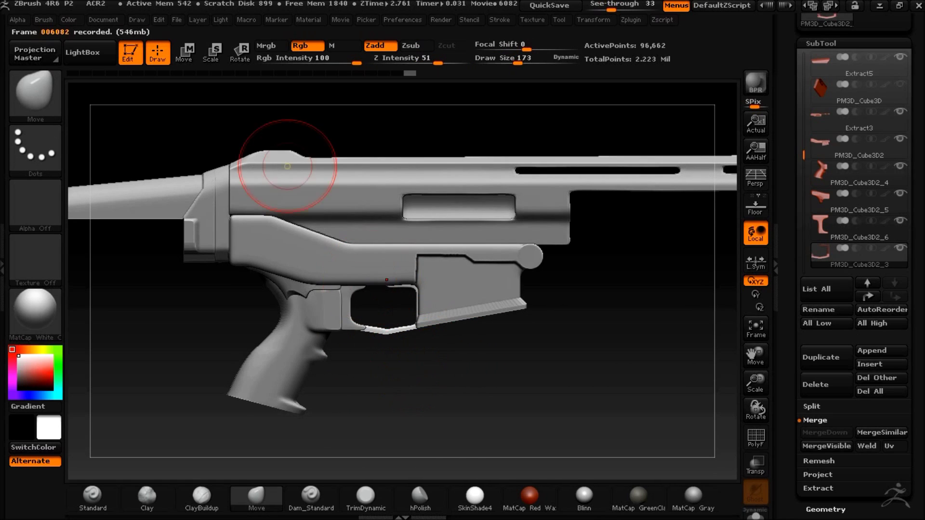
{"action": "left_click_drag", "start_coordinate": [273, 314], "coordinate": [272, 314], "text": "ctrl+shift"}
{"action": "mouse_move", "coordinate": [491, 374]}
{"action": "left_mouse_down"}
{"action": "mouse_move", "coordinate": [540, 367]}
{"action": "mouse_move", "coordinate": [470, 264]}
{"action": "mouse_move", "coordinate": [495, 370]}
{"action": "mouse_move", "coordinate": [453, 371]}
{"action": "mouse_move", "coordinate": [462, 374]}
{"action": "left_mouse_up"}
{"action": "left_click", "coordinate": [755, 465]}
{"action": "left_click", "coordinate": [756, 465]}
{"action": "key", "text": "ctrl"}
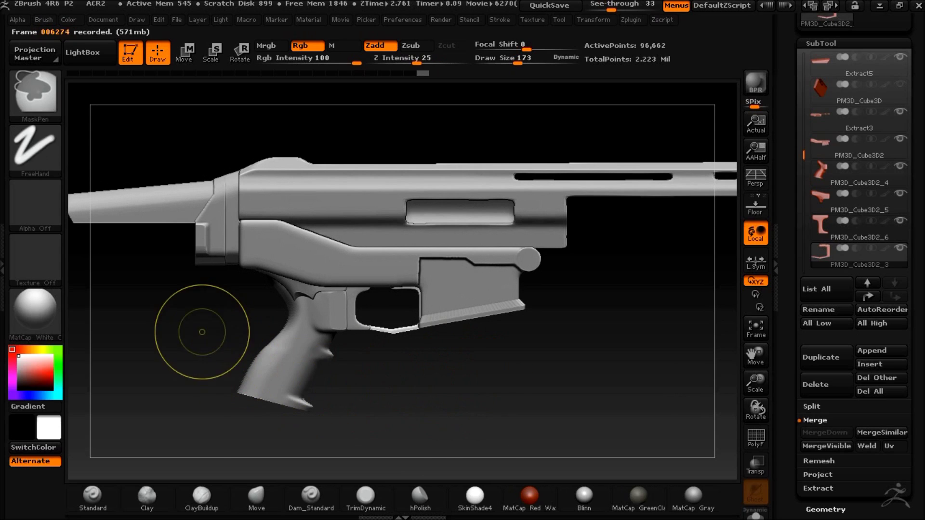
Select the lower receiver, mask a rectangle with an adjoining strip at its rear end, and switch to the MaskCircle brush
{"action": "left_click", "coordinate": [304, 280], "text": "alt"}
{"action": "key", "text": "ctrl"}
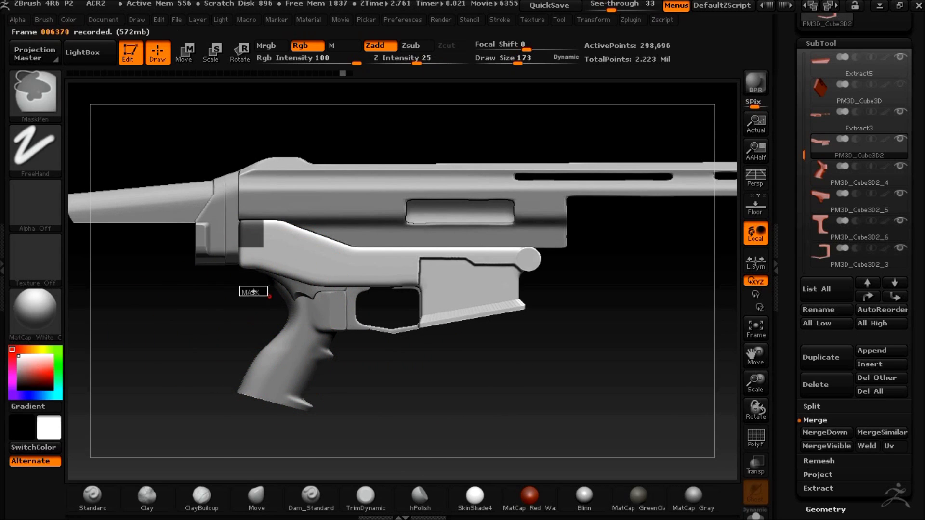
{"action": "left_click_drag", "start_coordinate": [286, 242], "coordinate": [290, 244], "text": "ctrl"}
{"action": "key", "text": "ctrl"}
{"action": "left_click", "coordinate": [35, 95], "text": "ctrl"}
{"action": "left_click", "coordinate": [71, 163], "text": "ctrl"}
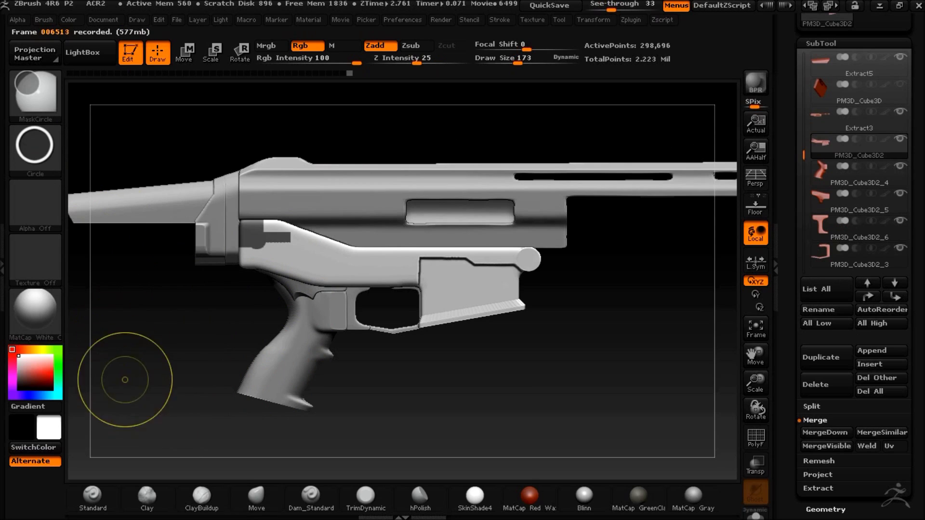
Return to the MaskPen brush and square off the mask at the lower receiver's rear end with rectangular selections
{"action": "key", "text": "b"}
{"action": "key", "text": "m"}
{"action": "key", "text": "p"}
{"action": "key", "text": "ctrl"}
{"action": "key", "text": "ctrl"}
{"action": "key", "text": "ctrl"}
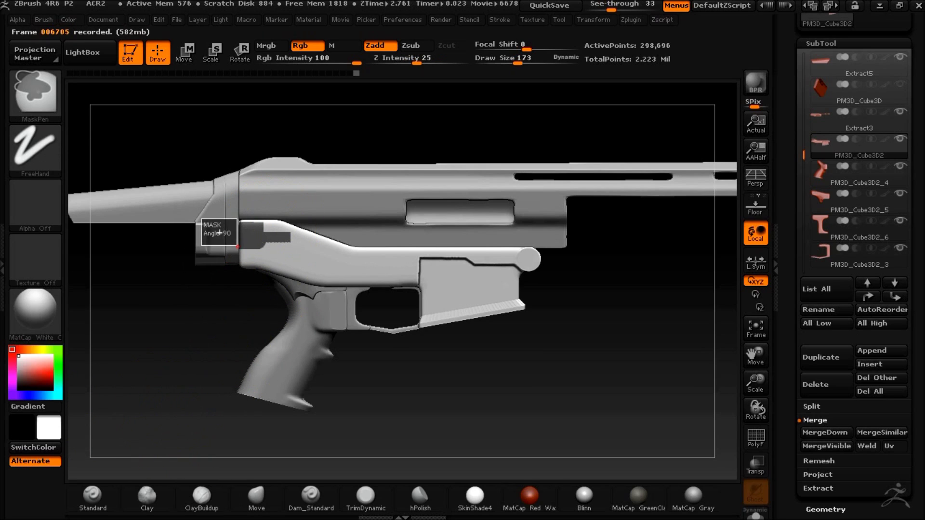
{"action": "key", "text": "ctrl"}
{"action": "key", "text": "ctrl"}
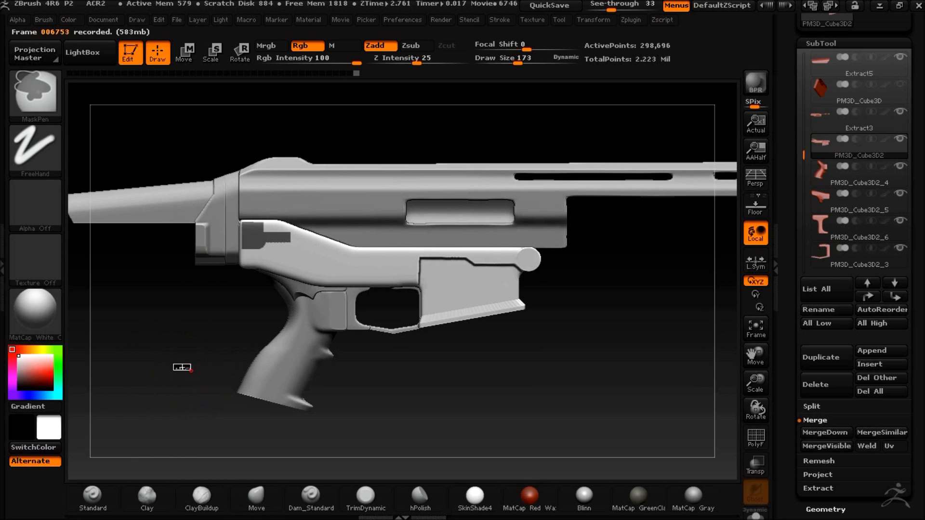
Switch to the MaskLasso brush and try to unmask a freeform area around the lower receiver's rear mask
{"action": "left_click", "coordinate": [42, 100], "text": "ctrl"}
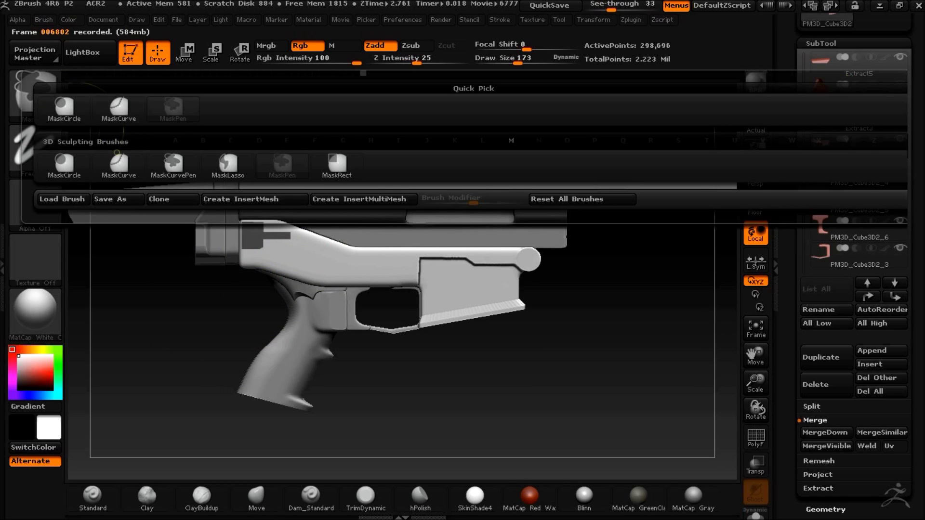
{"action": "left_click", "coordinate": [228, 164]}
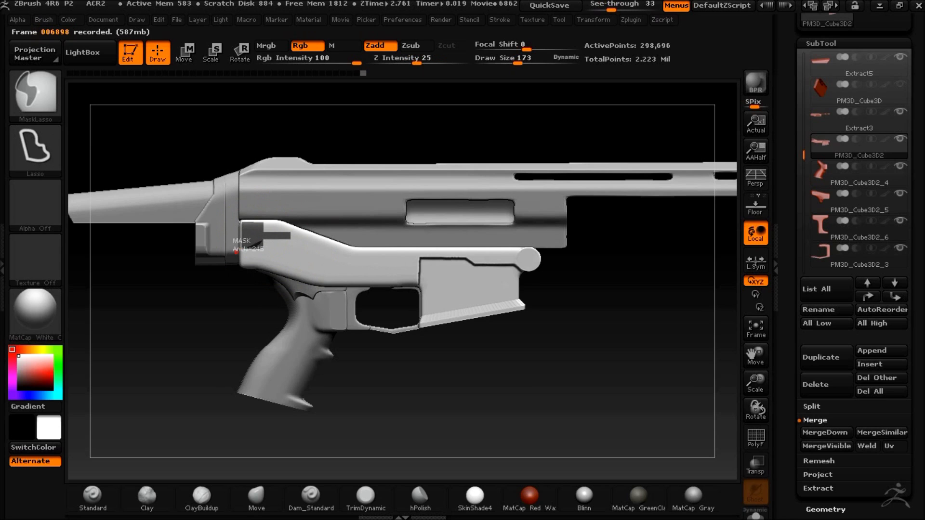
{"action": "left_click_drag", "start_coordinate": [298, 266], "coordinate": [301, 284], "text": "ctrl+alt"}
{"action": "left_click_drag", "start_coordinate": [198, 346], "coordinate": [187, 326]}
Unmask a round notch in the receiver mask's lower corner with MaskCircle, and try a cut along its lower edge with MaskCurve
{"action": "left_click", "coordinate": [35, 92]}
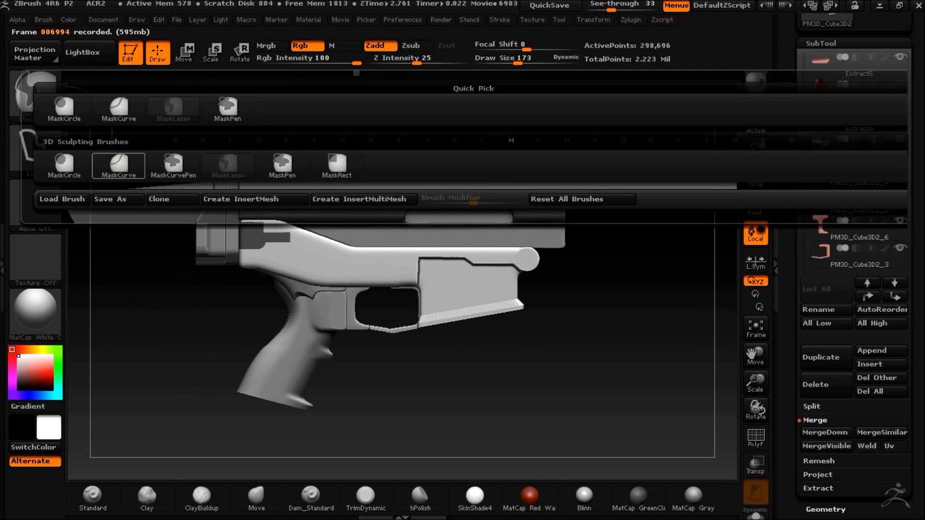
{"action": "left_click", "coordinate": [68, 165]}
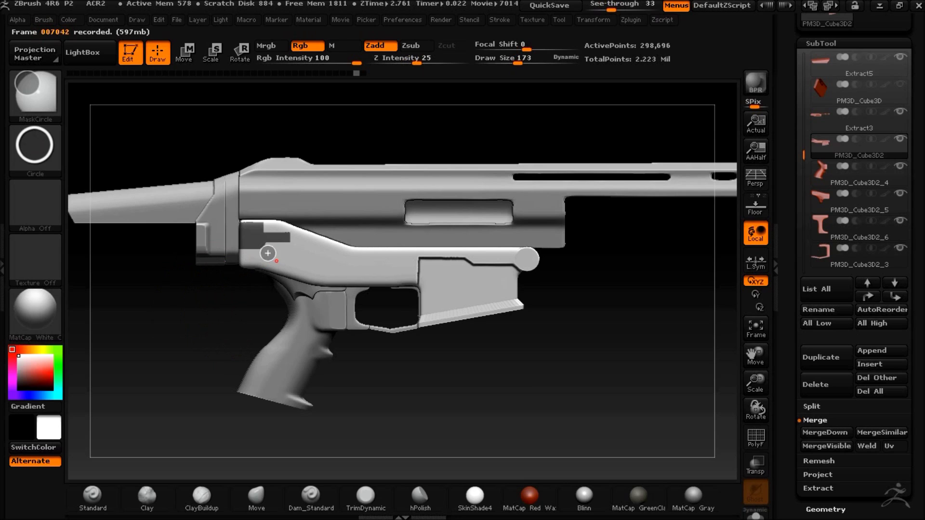
{"action": "left_click", "coordinate": [35, 92], "text": "ctrl"}
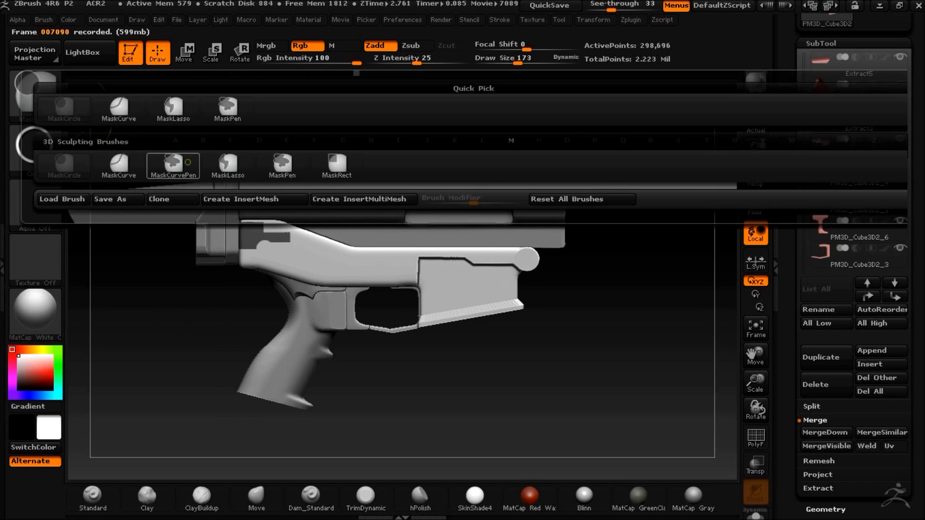
{"action": "left_click", "coordinate": [119, 164]}
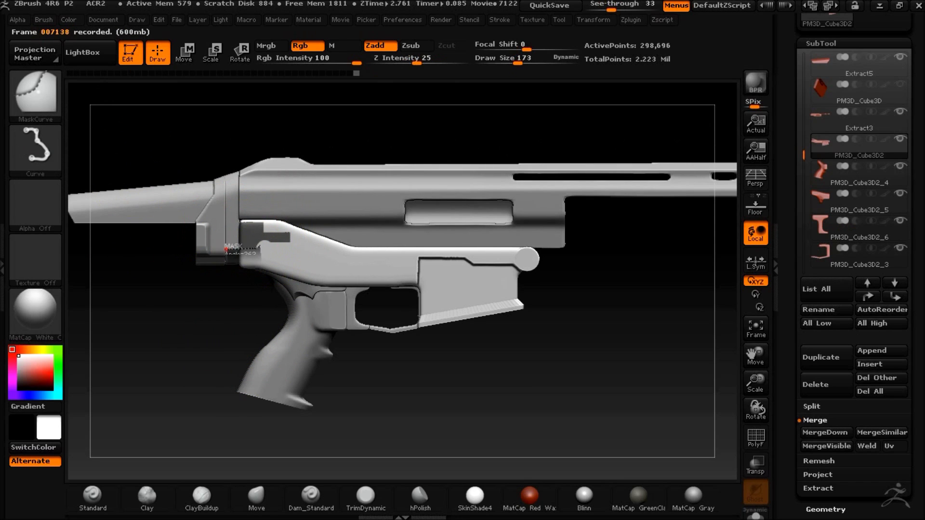
{"action": "left_click", "coordinate": [340, 19]}
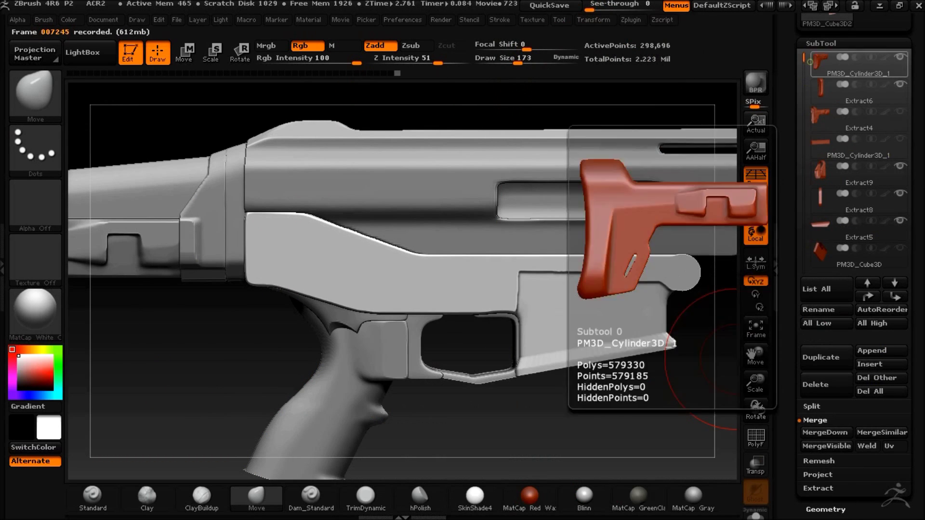
Select the trigger guard subtool, duplicate it, and turn on ShadowBox for the copy
{"action": "left_click_drag", "start_coordinate": [806, 59], "coordinate": [806, 188]}
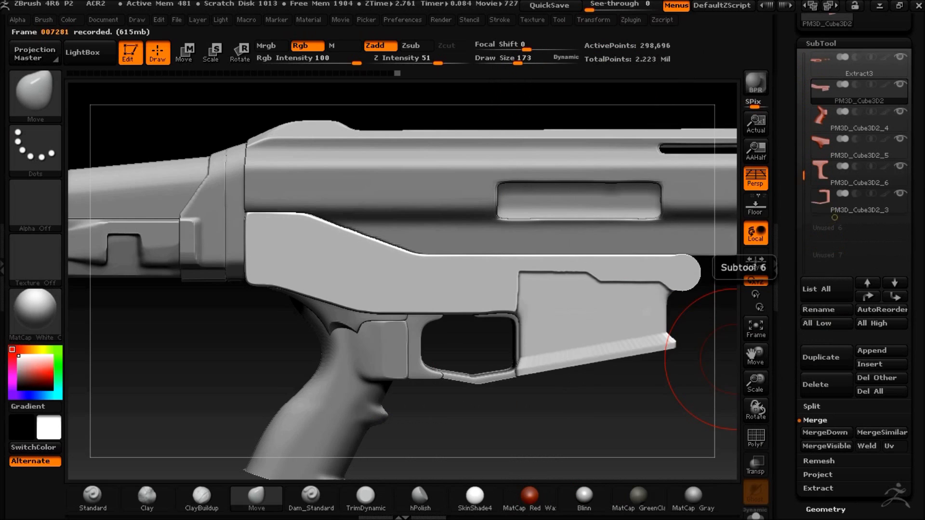
{"action": "left_click", "coordinate": [821, 200]}
{"action": "left_click", "coordinate": [823, 365]}
{"action": "left_click", "coordinate": [825, 510]}
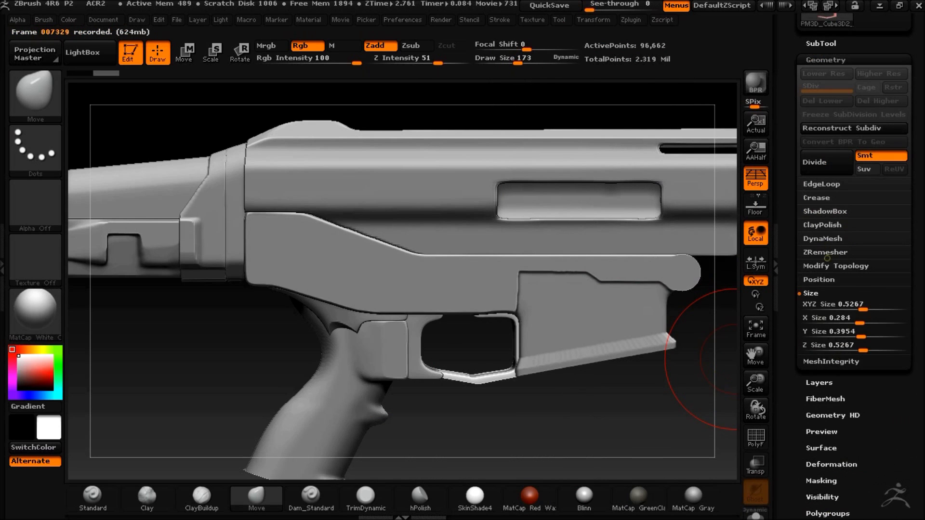
{"action": "left_click", "coordinate": [824, 230]}
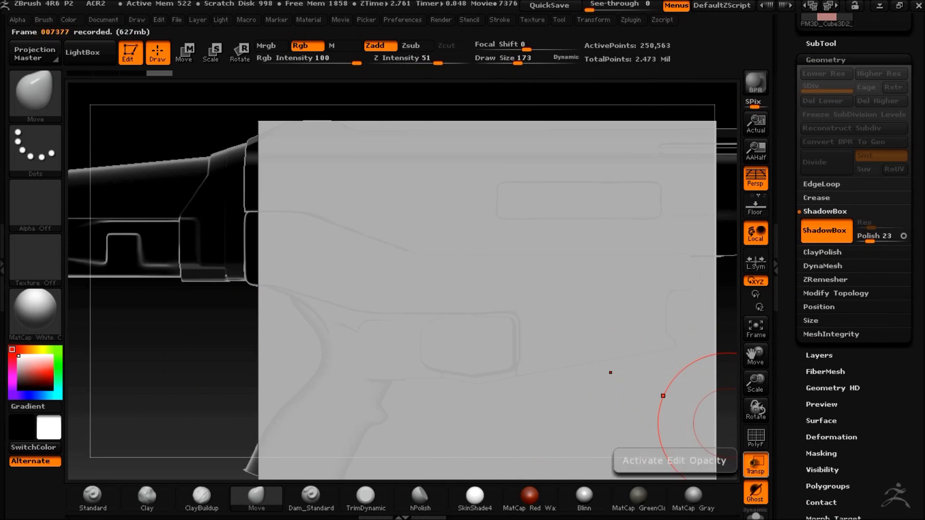
Turn off perspective and scale the ShadowBox down over the lower receiver
{"action": "left_click", "coordinate": [185, 52]}
{"action": "left_click_drag", "start_coordinate": [453, 230], "coordinate": [604, 230], "text": "shift"}
{"action": "left_click", "coordinate": [754, 178]}
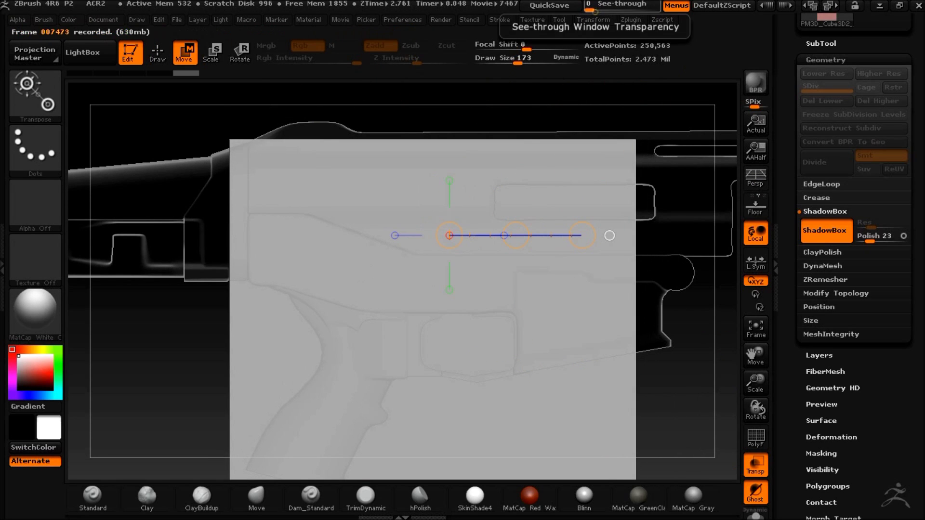
{"action": "key", "text": "e"}
{"action": "left_click_drag", "start_coordinate": [345, 238], "coordinate": [391, 348]}
{"action": "left_click_drag", "start_coordinate": [391, 348], "coordinate": [318, 293]}
Scale the ShadowBox down further and move it over the rear end of the lower receiver
{"action": "key", "text": "w"}
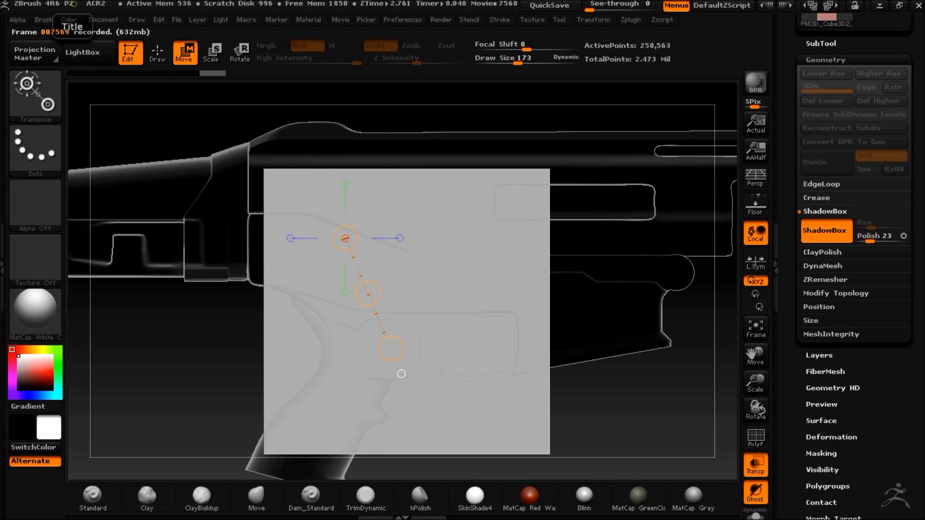
{"action": "left_click_drag", "start_coordinate": [391, 349], "coordinate": [276, 260]}
{"action": "key", "text": "ctrl+z"}
{"action": "left_click", "coordinate": [212, 53]}
{"action": "key", "text": "w"}
{"action": "mouse_move", "coordinate": [573, 416]}
{"action": "left_mouse_down", "text": "alt"}
{"action": "mouse_move", "coordinate": [551, 405]}
{"action": "mouse_move", "coordinate": [547, 383]}
{"action": "mouse_move", "coordinate": [521, 395]}
{"action": "mouse_move", "coordinate": [559, 386]}
{"action": "mouse_move", "coordinate": [546, 395]}
{"action": "left_mouse_up", "text": "alt"}
{"action": "mouse_move", "coordinate": [595, 356]}
{"action": "left_mouse_down", "text": "alt"}
{"action": "mouse_move", "coordinate": [629, 382]}
{"action": "mouse_move", "coordinate": [615, 440]}
{"action": "left_mouse_up", "text": "alt"}
{"action": "key", "text": "q"}
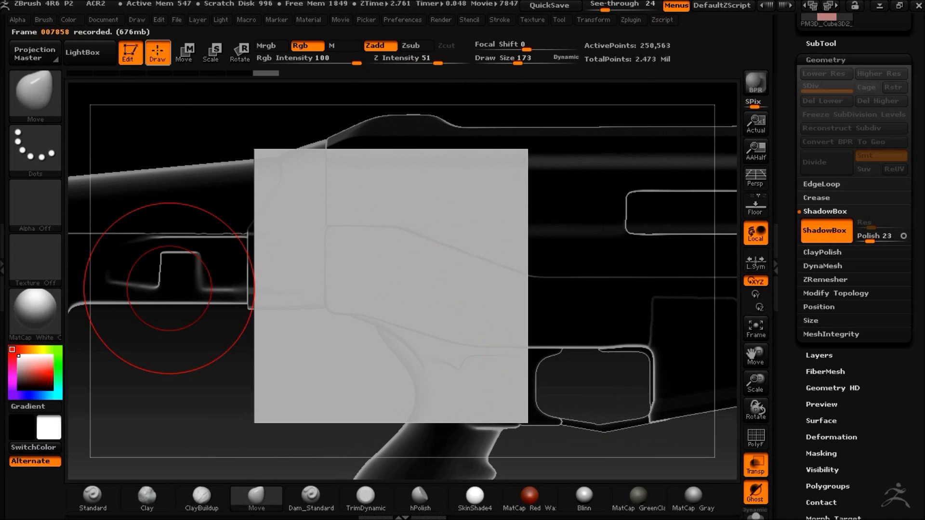
Mask overlapping rectangular areas on the ShadowBox's side plane with the MaskPen brush
{"action": "left_click", "coordinate": [36, 95], "text": "ctrl"}
{"action": "left_click", "coordinate": [282, 164], "text": "ctrl"}
{"action": "left_click_drag", "start_coordinate": [170, 153], "coordinate": [268, 435], "text": "ctrl"}
{"action": "left_click_drag", "start_coordinate": [168, 133], "coordinate": [491, 227], "text": "ctrl"}
{"action": "left_click_drag", "start_coordinate": [232, 299], "coordinate": [403, 477], "text": "ctrl"}
{"action": "left_click_drag", "start_coordinate": [599, 320], "coordinate": [541, 288], "text": "ctrl"}
{"action": "mouse_move", "coordinate": [564, 331]}
{"action": "left_mouse_down", "text": "ctrl"}
{"action": "mouse_move", "coordinate": [626, 417]}
{"action": "mouse_move", "coordinate": [484, 426]}
{"action": "mouse_move", "coordinate": [576, 430]}
{"action": "mouse_move", "coordinate": [590, 448]}
{"action": "left_mouse_up", "text": "ctrl"}
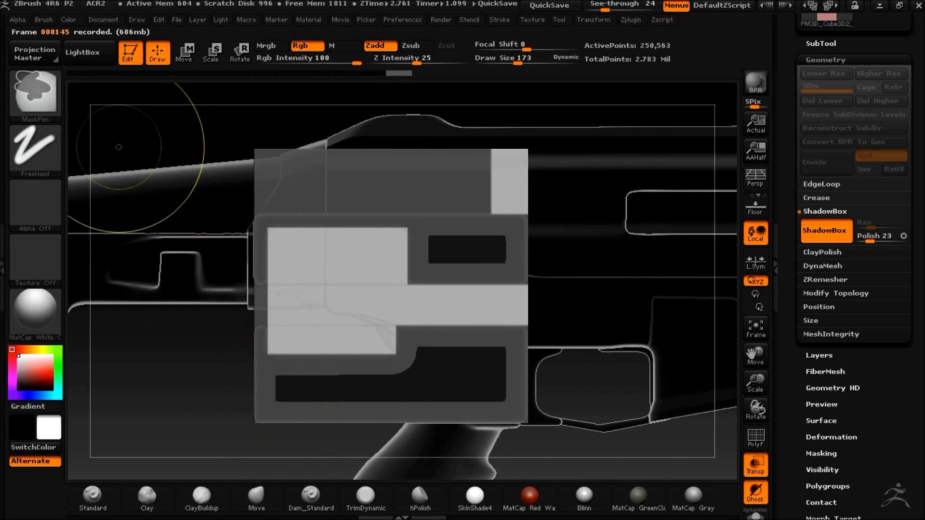
Invert the ShadowBox mask and carve rounded notches into its upper and lower front corners with MaskCircle
{"action": "left_click", "coordinate": [38, 96], "text": "ctrl"}
{"action": "left_click", "coordinate": [67, 163]}
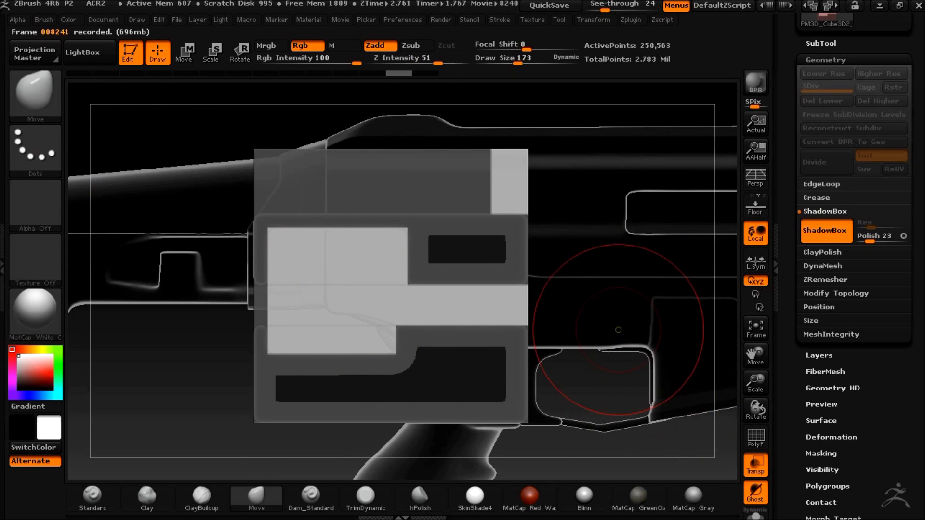
{"action": "left_click", "coordinate": [605, 351], "text": "ctrl"}
{"action": "key", "text": "ctrl"}
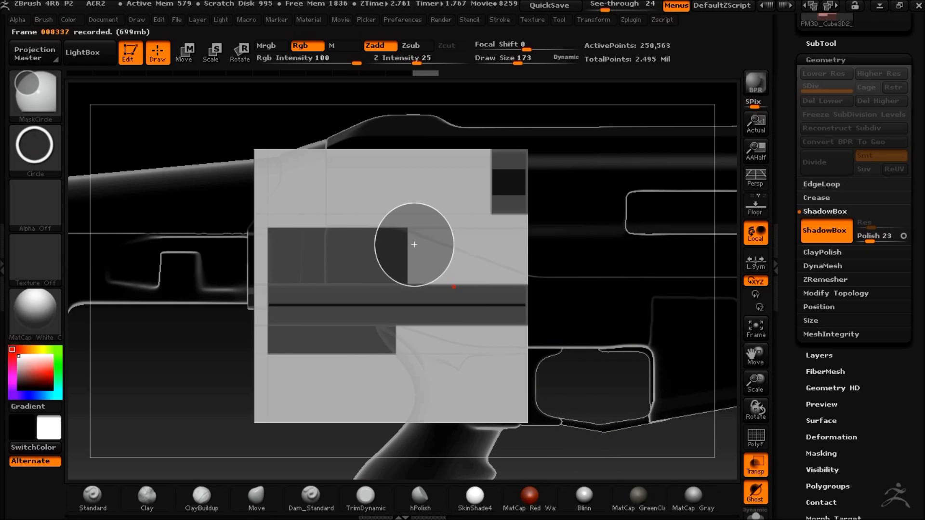
{"action": "left_click_drag", "start_coordinate": [449, 276], "coordinate": [449, 276], "text": "ctrl+alt"}
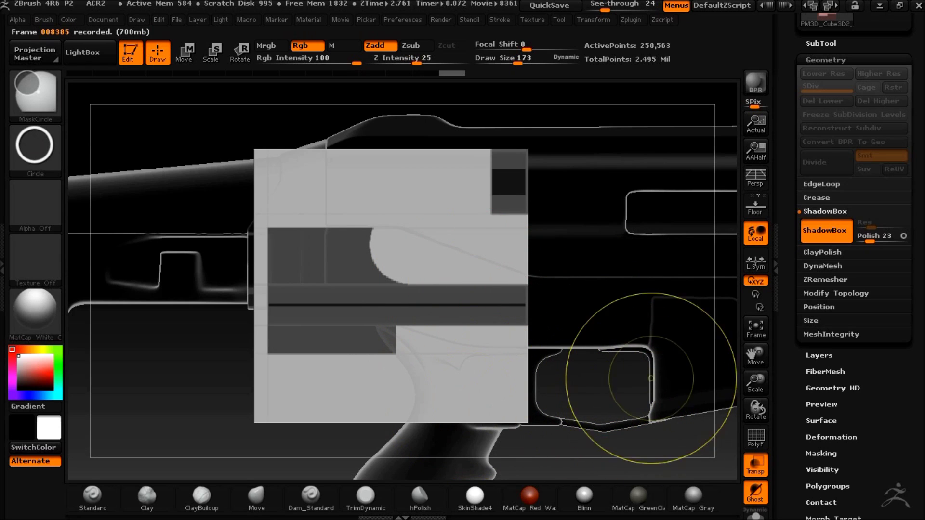
{"action": "mouse_move", "coordinate": [421, 396]}
{"action": "left_mouse_down", "text": "ctrl+alt"}
{"action": "mouse_move", "coordinate": [407, 373]}
{"action": "mouse_move", "coordinate": [418, 365]}
{"action": "mouse_move", "coordinate": [397, 358]}
{"action": "mouse_move", "coordinate": [427, 395]}
{"action": "left_mouse_up", "text": "ctrl+alt"}
Reshape the lower front notch of the ShadowBox mask into a smooth slope with the MaskCurve brush
{"action": "left_click", "coordinate": [48, 106], "text": "ctrl"}
{"action": "left_click", "coordinate": [119, 165], "text": "ctrl"}
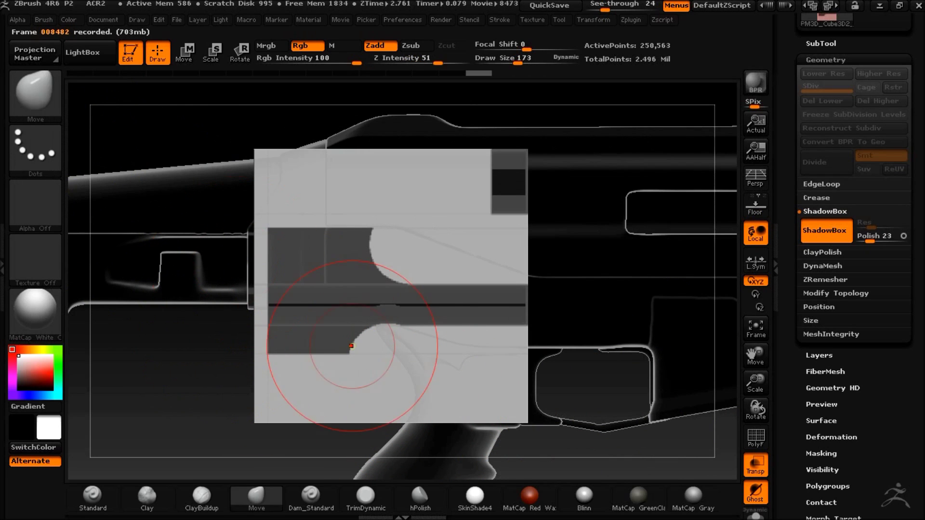
{"action": "left_click_drag", "start_coordinate": [362, 336], "coordinate": [378, 328], "text": "ctrl+alt"}
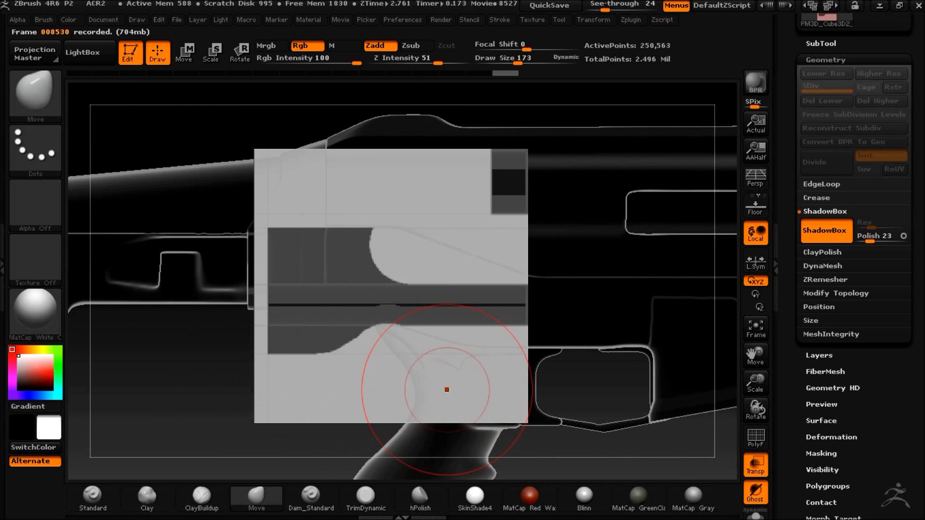
{"action": "key", "text": "ctrl"}
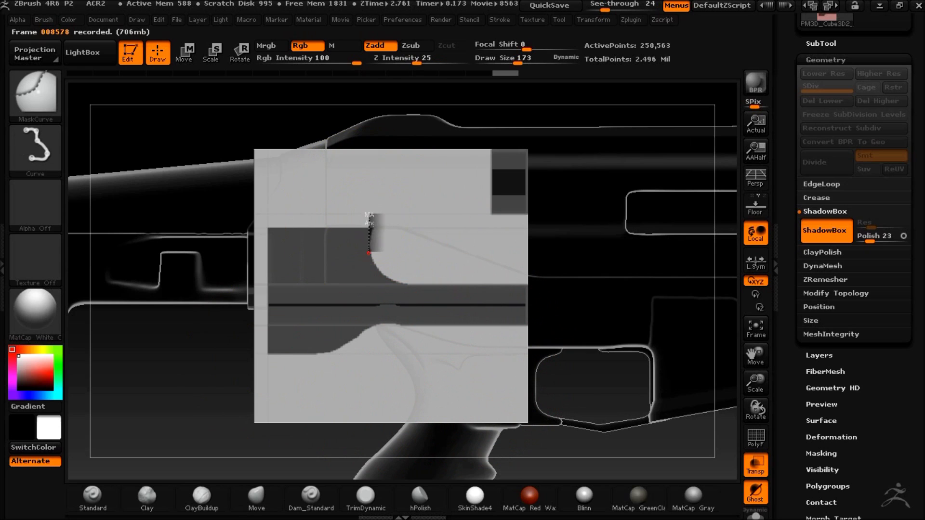
{"action": "left_click_drag", "start_coordinate": [369, 253], "coordinate": [369, 253], "text": "ctrl"}
Switch to the MaskPen brush and erase the surplus mask along the ShadowBox's front edge
{"action": "left_click", "coordinate": [42, 97], "text": "ctrl"}
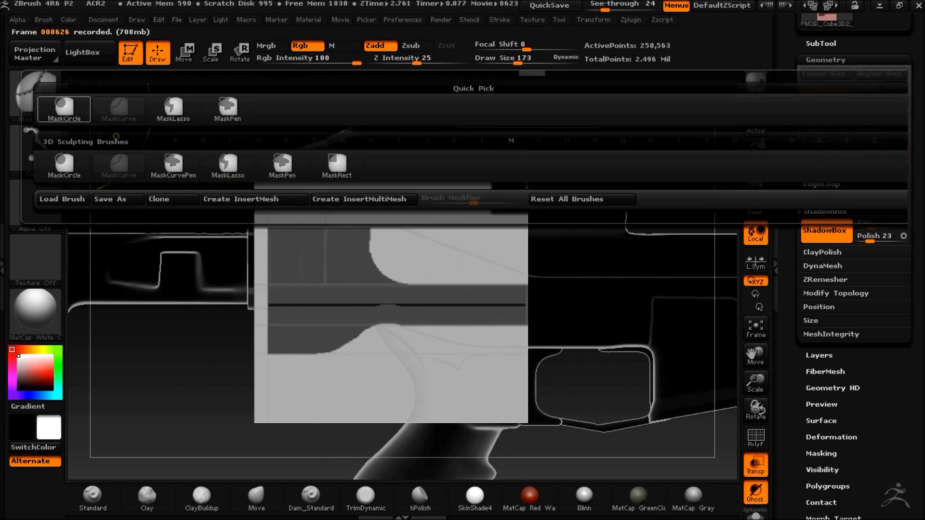
{"action": "left_click", "coordinate": [292, 164], "text": "ctrl"}
{"action": "left_click_drag", "start_coordinate": [608, 188], "coordinate": [583, 415], "text": "ctrl+alt"}
{"action": "mouse_move", "coordinate": [578, 202]}
{"action": "left_mouse_down", "text": "ctrl"}
{"action": "mouse_move", "coordinate": [541, 254]}
{"action": "mouse_move", "coordinate": [555, 228]}
{"action": "left_mouse_up", "text": "ctrl"}
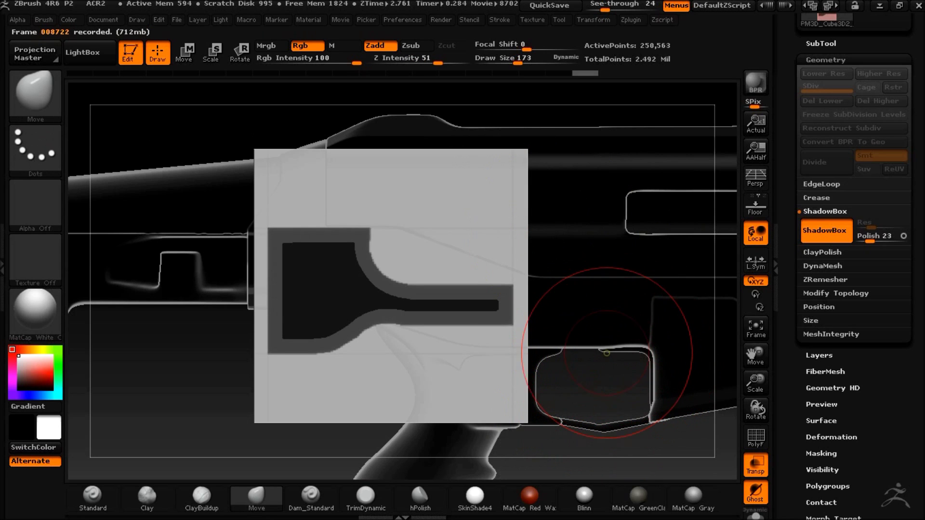
Convert the ShadowBox mask into a mesh and reduce the part's XYZ Size to 0.4133
{"action": "left_click", "coordinate": [825, 230]}
{"action": "left_click_drag", "start_coordinate": [585, 446], "coordinate": [585, 406], "text": "alt"}
{"action": "mouse_move", "coordinate": [580, 420]}
{"action": "left_mouse_down"}
{"action": "mouse_move", "coordinate": [562, 424]}
{"action": "mouse_move", "coordinate": [573, 425]}
{"action": "left_mouse_up"}
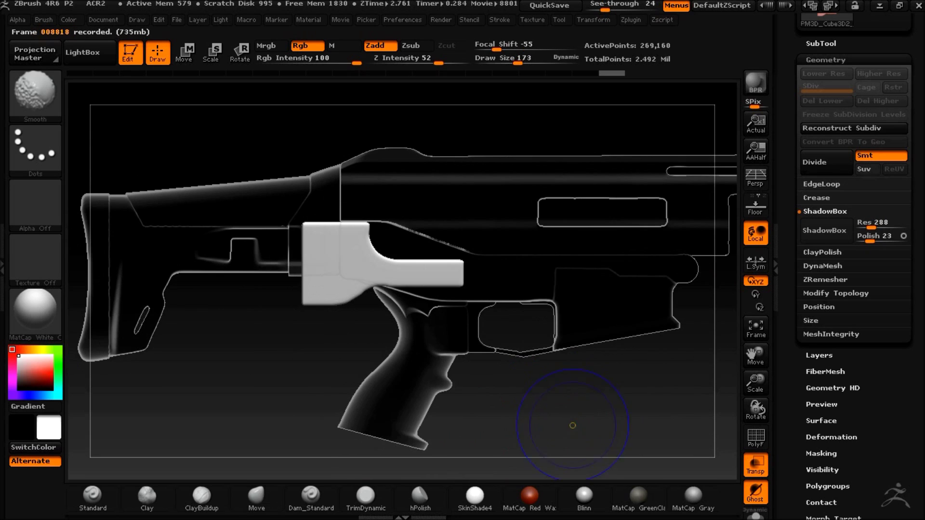
{"action": "left_click", "coordinate": [811, 320]}
{"action": "left_click_drag", "start_coordinate": [873, 306], "coordinate": [861, 306]}
{"action": "left_click_drag", "start_coordinate": [604, 8], "coordinate": [605, 9]}
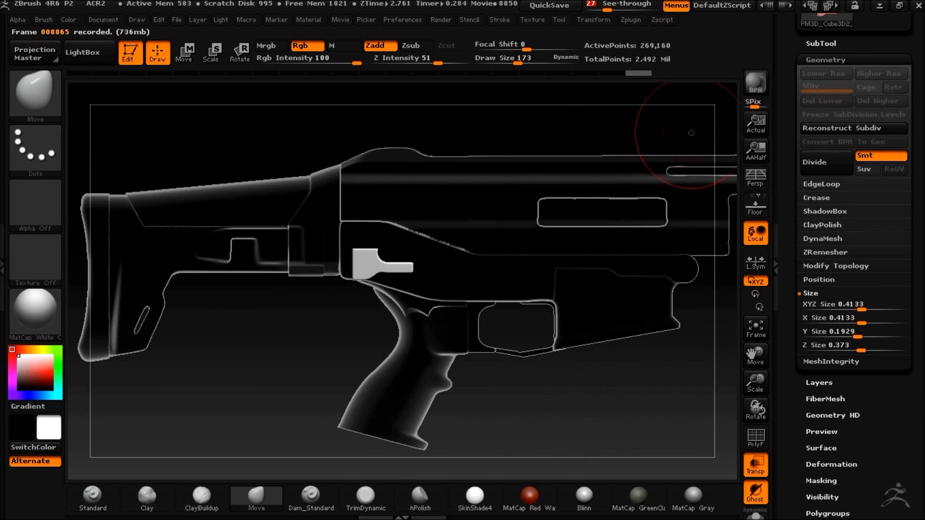
Move the new part onto the upper rear corner of the lower receiver
{"action": "left_click_drag", "start_coordinate": [649, 388], "coordinate": [646, 420], "text": "alt"}
{"action": "mouse_move", "coordinate": [361, 371]}
{"action": "left_mouse_down", "text": "alt"}
{"action": "mouse_move", "coordinate": [203, 378]}
{"action": "mouse_move", "coordinate": [185, 396]}
{"action": "mouse_move", "coordinate": [145, 379]}
{"action": "left_mouse_up", "text": "alt"}
{"action": "left_click", "coordinate": [185, 52]}
{"action": "left_click_drag", "start_coordinate": [248, 304], "coordinate": [248, 392], "text": "shift"}
{"action": "left_click_drag", "start_coordinate": [248, 348], "coordinate": [236, 312]}
{"action": "key", "text": "q"}
Clip away the part's width with a straight vertical ClipCurve cut, leaving a thin slab on one side of the receiver
{"action": "key", "text": "ctrl+shift"}
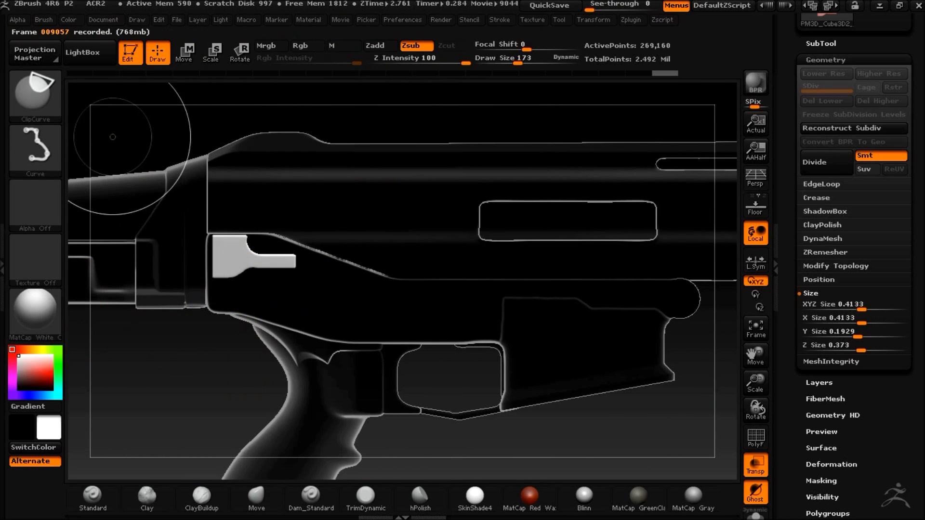
{"action": "left_click_drag", "start_coordinate": [249, 248], "coordinate": [246, 247], "text": "ctrl+shift"}
{"action": "left_click_drag", "start_coordinate": [224, 395], "coordinate": [440, 328]}
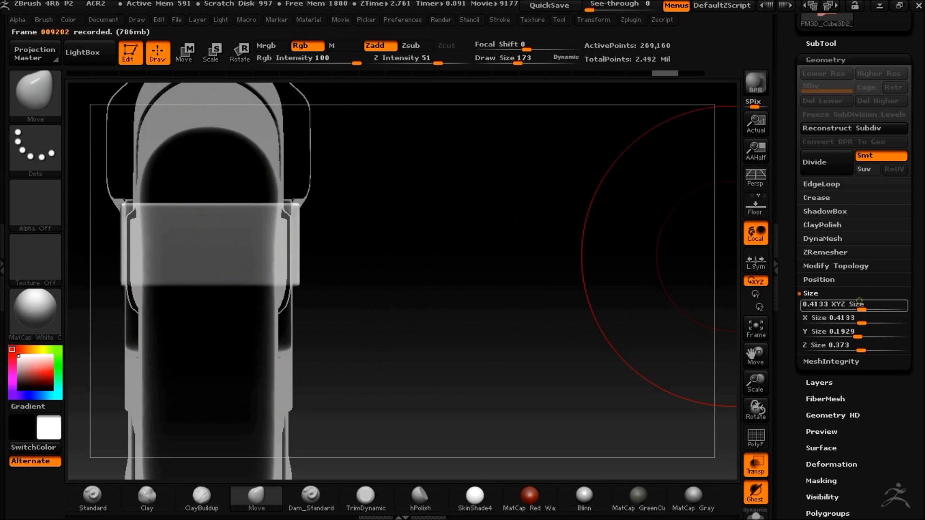
{"action": "key", "text": "ctrl+shift"}
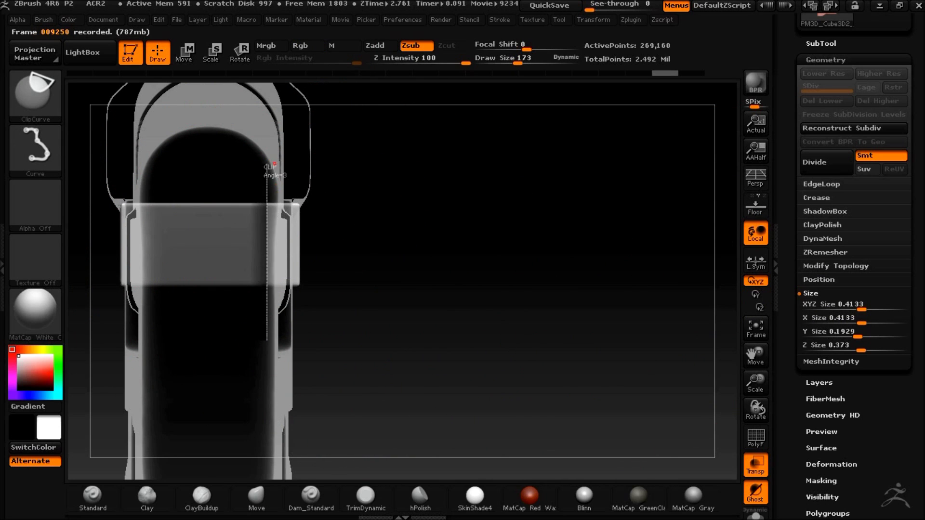
{"action": "left_click_drag", "start_coordinate": [272, 129], "coordinate": [273, 129], "text": "ctrl+shift"}
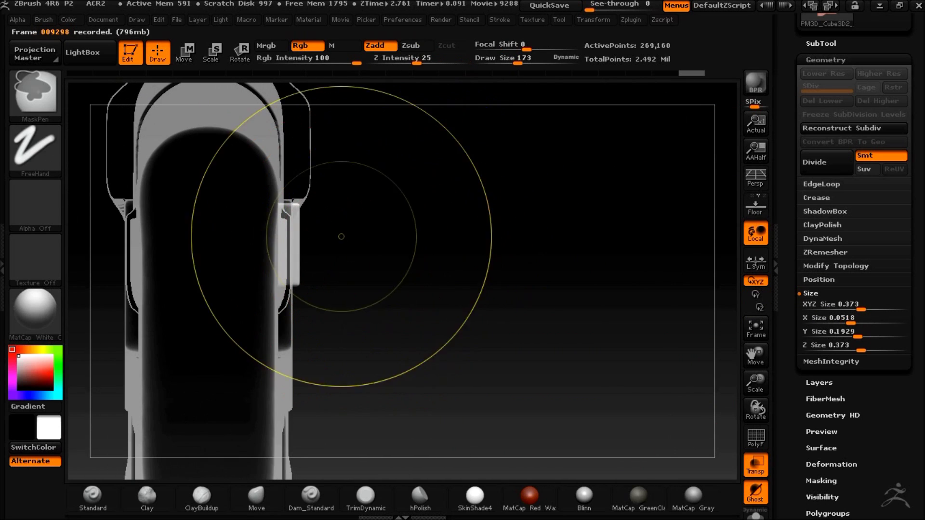
Mask the outer face of the thin slab and invert the mask
{"action": "left_click_drag", "start_coordinate": [325, 192], "coordinate": [361, 270], "text": "ctrl"}
{"action": "left_click_drag", "start_coordinate": [343, 310], "coordinate": [344, 310], "text": "ctrl"}
{"action": "left_click_drag", "start_coordinate": [542, 357], "coordinate": [439, 367]}
{"action": "left_click_drag", "start_coordinate": [258, 403], "coordinate": [248, 404], "text": "shift"}
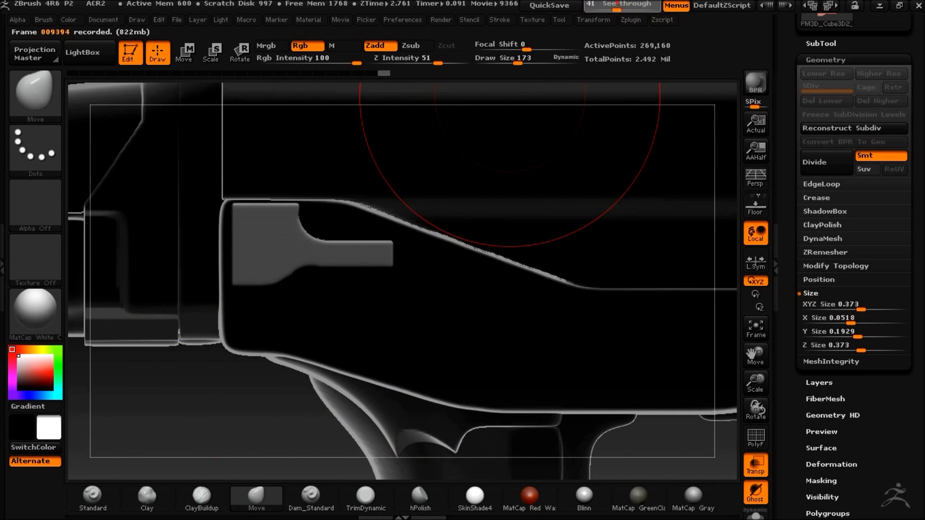
{"action": "left_click_drag", "start_coordinate": [622, 4], "coordinate": [595, 5]}
{"action": "left_click", "coordinate": [199, 382], "text": "ctrl"}
Scale the slab's outer face down and pull it outward with Transpose to taper its edges
{"action": "mouse_move", "coordinate": [171, 370]}
{"action": "left_mouse_down"}
{"action": "mouse_move", "coordinate": [182, 380]}
{"action": "mouse_move", "coordinate": [163, 378]}
{"action": "left_mouse_up"}
{"action": "key", "text": "e"}
{"action": "left_click_drag", "start_coordinate": [279, 241], "coordinate": [279, 341], "text": "shift"}
{"action": "left_click_drag", "start_coordinate": [279, 341], "coordinate": [281, 371]}
{"action": "key", "text": "w"}
{"action": "left_click_drag", "start_coordinate": [280, 262], "coordinate": [389, 263], "text": "shift"}
{"action": "left_click_drag", "start_coordinate": [389, 263], "coordinate": [407, 263]}
{"action": "left_click_drag", "start_coordinate": [436, 333], "coordinate": [356, 332]}
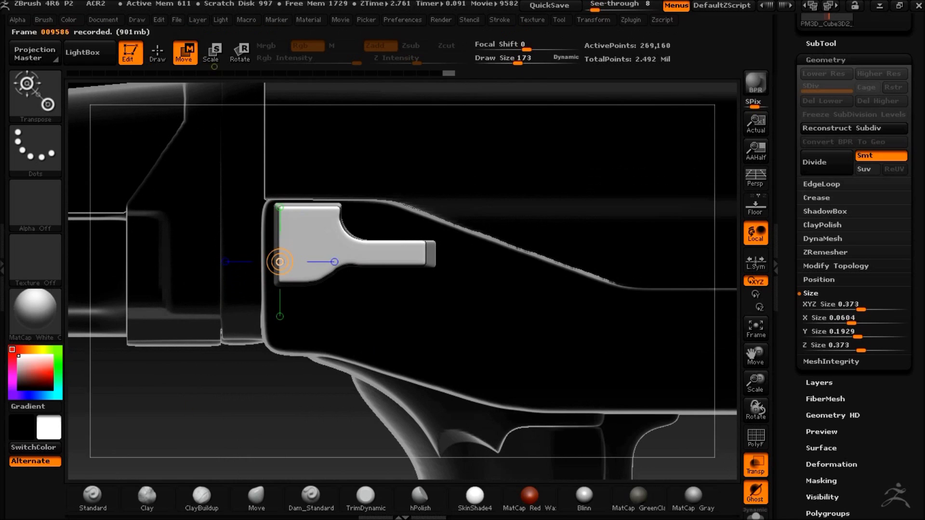
Adjust the position of the slab's outer face with Transpose moves and undo the last one
{"action": "left_click_drag", "start_coordinate": [307, 285], "coordinate": [276, 314], "text": "shift"}
{"action": "left_click_drag", "start_coordinate": [276, 314], "coordinate": [281, 310]}
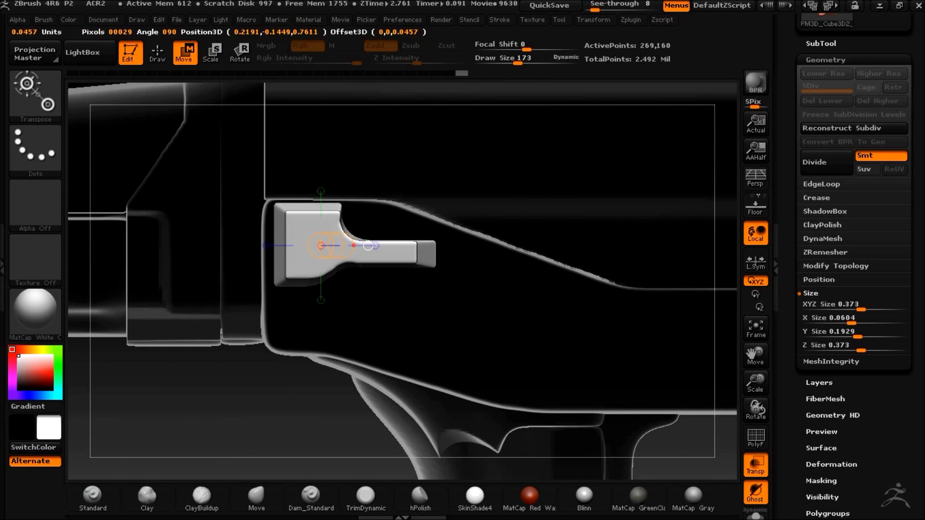
{"action": "left_click_drag", "start_coordinate": [320, 245], "coordinate": [481, 245], "text": "shift"}
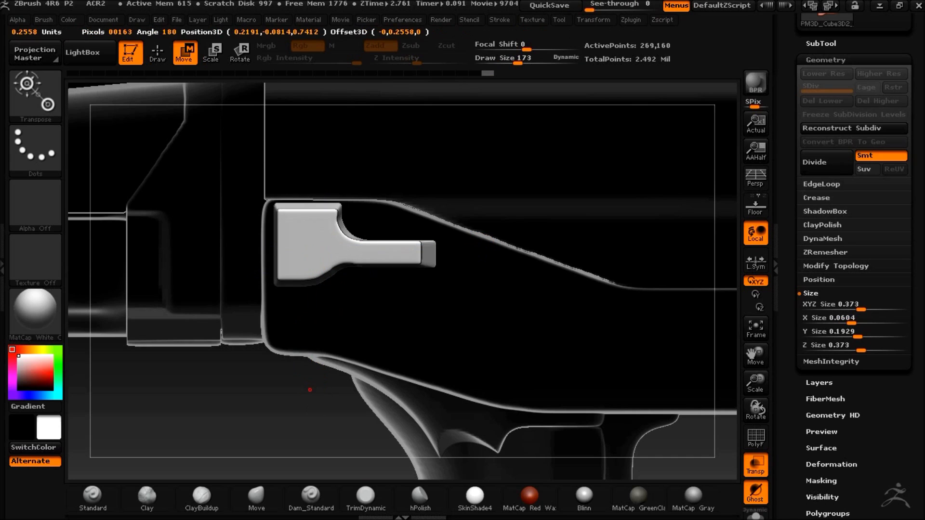
{"action": "left_click_drag", "start_coordinate": [313, 398], "coordinate": [312, 400]}
{"action": "left_click_drag", "start_coordinate": [313, 328], "coordinate": [313, 332]}
{"action": "left_click_drag", "start_coordinate": [395, 255], "coordinate": [393, 339], "text": "shift"}
{"action": "key", "text": "ctrl+z"}
Mask the slab's narrow front arm, blur the mask and invert it
{"action": "left_click", "coordinate": [158, 52]}
{"action": "mouse_move", "coordinate": [450, 213]}
{"action": "left_mouse_down", "text": "ctrl"}
{"action": "mouse_move", "coordinate": [374, 340]}
{"action": "mouse_move", "coordinate": [353, 343]}
{"action": "left_mouse_up", "text": "ctrl"}
{"action": "left_click", "coordinate": [358, 255], "text": "ctrl"}
{"action": "left_click", "coordinate": [244, 392], "text": "ctrl"}
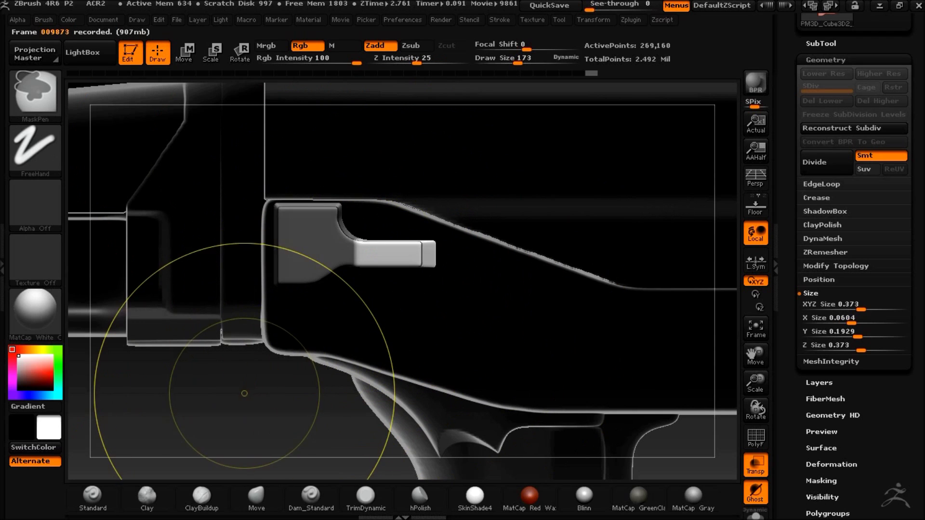
{"action": "left_click", "coordinate": [244, 400], "text": "ctrl"}
Undo the arm masking and the latest outer face moves, and redo two of the changes
{"action": "key", "text": "ctrl+z"}
{"action": "key", "text": "ctrl+z"}
{"action": "key", "text": "ctrl+z"}
{"action": "key", "text": "ctrl+z"}
{"action": "key", "text": "ctrl+z"}
{"action": "key", "text": "ctrl+z"}
{"action": "key", "text": "ctrl+z"}
{"action": "key", "text": "ctrl+z"}
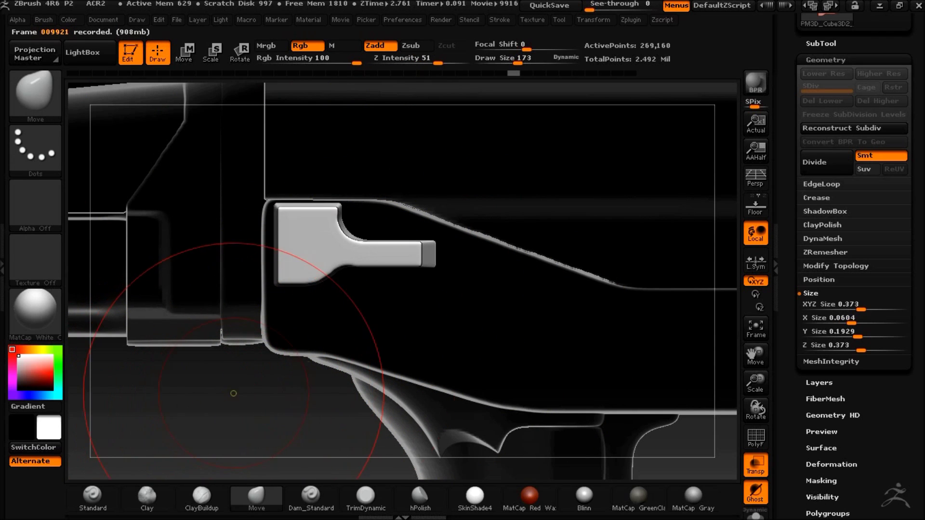
{"action": "key", "text": "ctrl+shift+z"}
{"action": "key", "text": "ctrl+shift+z"}
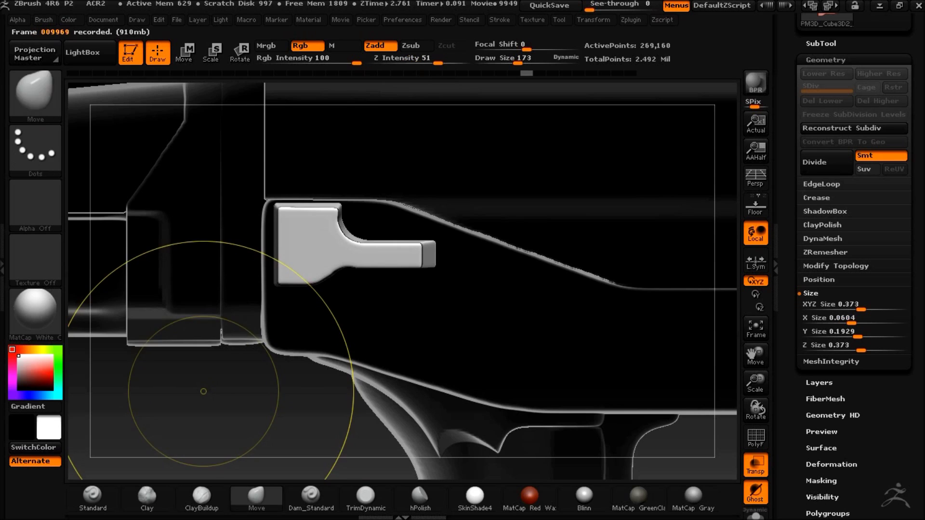
Trim the slab's outer face with a ClipCurve cut made from the front view
{"action": "mouse_move", "coordinate": [210, 411]}
{"action": "left_mouse_down"}
{"action": "mouse_move", "coordinate": [338, 405]}
{"action": "mouse_move", "coordinate": [359, 385]}
{"action": "left_mouse_up"}
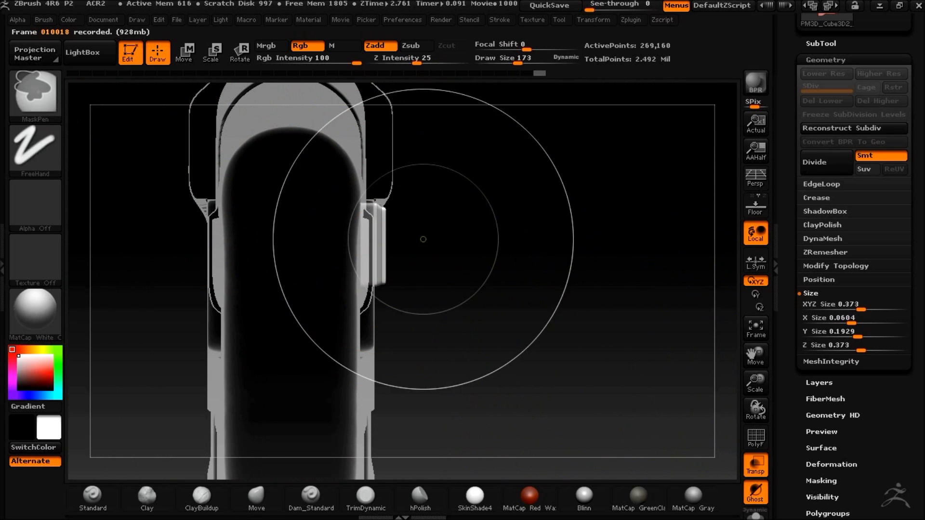
{"action": "mouse_move", "coordinate": [491, 244]}
{"action": "left_mouse_down", "text": "ctrl+shift"}
{"action": "mouse_move", "coordinate": [472, 481]}
{"action": "mouse_move", "coordinate": [405, 408]}
{"action": "mouse_move", "coordinate": [384, 413]}
{"action": "left_mouse_up", "text": "ctrl+shift"}
{"action": "left_click_drag", "start_coordinate": [597, 413], "coordinate": [273, 405], "text": "shift"}
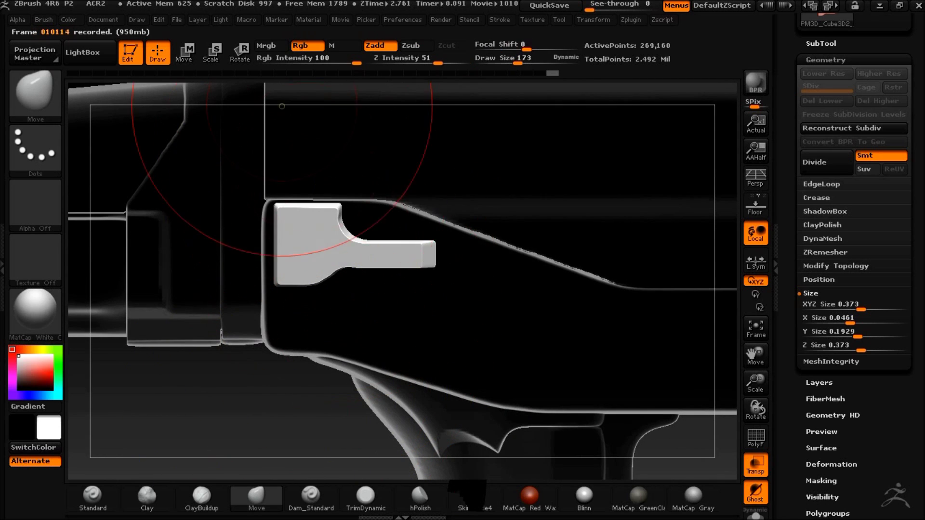
Clip the part's upper edge into a wider chamfer from a tilted view
{"action": "left_click_drag", "start_coordinate": [223, 430], "coordinate": [223, 315]}
{"action": "mouse_move", "coordinate": [223, 221]}
{"action": "left_mouse_down", "text": "ctrl+shift"}
{"action": "mouse_move", "coordinate": [478, 216]}
{"action": "mouse_move", "coordinate": [478, 226]}
{"action": "left_mouse_up", "text": "ctrl+shift"}
{"action": "mouse_move", "coordinate": [172, 137]}
{"action": "left_mouse_down", "text": "shift"}
{"action": "mouse_move", "coordinate": [231, 390]}
{"action": "mouse_move", "coordinate": [241, 385]}
{"action": "left_mouse_up", "text": "shift"}
Turn off transparency and check the part against the receiver from different angles
{"action": "left_click_drag", "start_coordinate": [589, 9], "coordinate": [623, 9]}
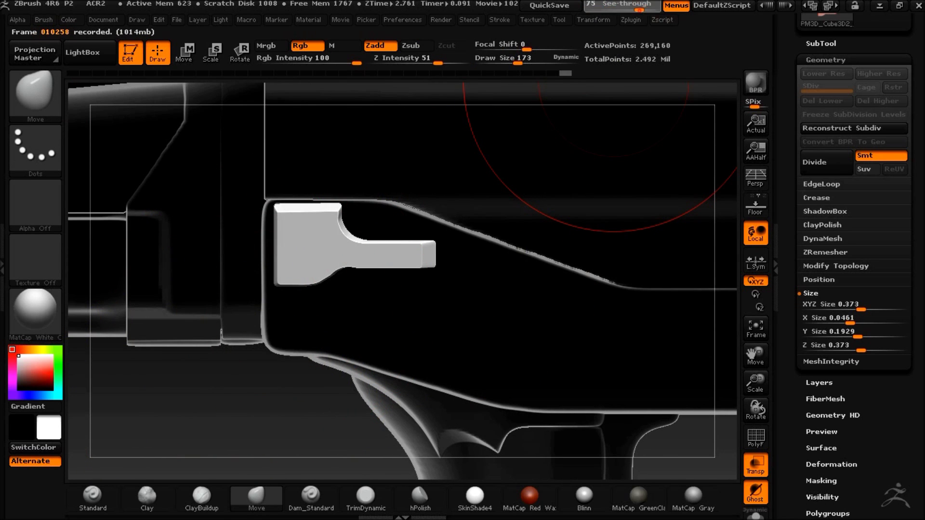
{"action": "left_click_drag", "start_coordinate": [291, 401], "coordinate": [353, 403]}
{"action": "left_click_drag", "start_coordinate": [387, 375], "coordinate": [436, 418]}
{"action": "left_click", "coordinate": [752, 471]}
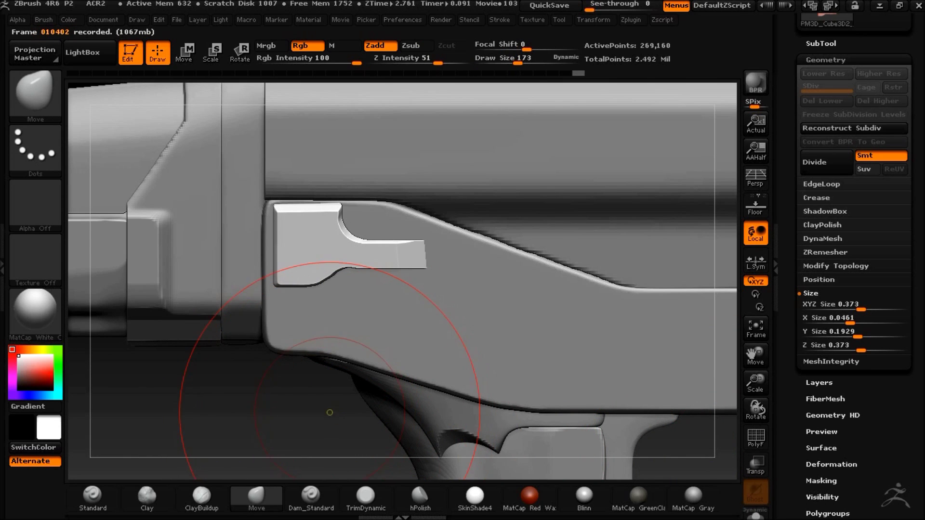
{"action": "left_click_drag", "start_coordinate": [264, 420], "coordinate": [298, 421]}
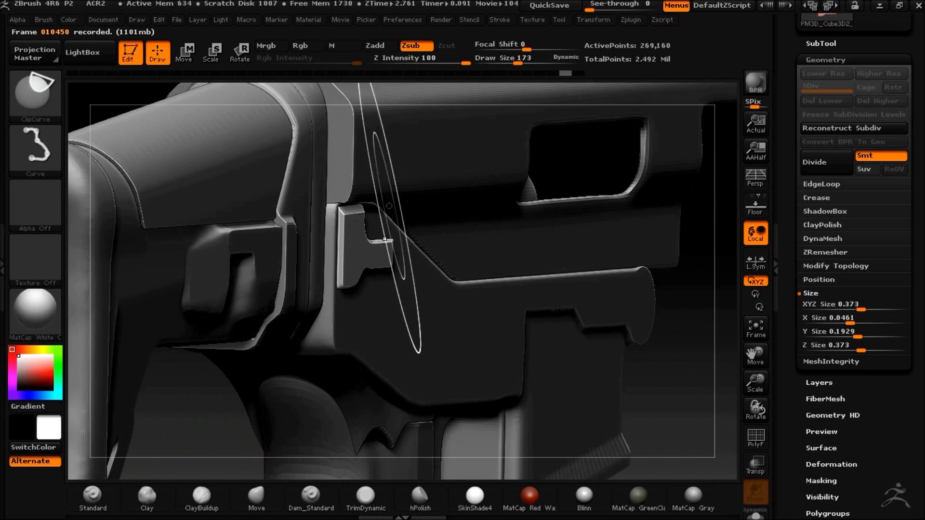
{"action": "left_click_drag", "start_coordinate": [715, 410], "coordinate": [662, 405]}
{"action": "left_click", "coordinate": [590, 7]}
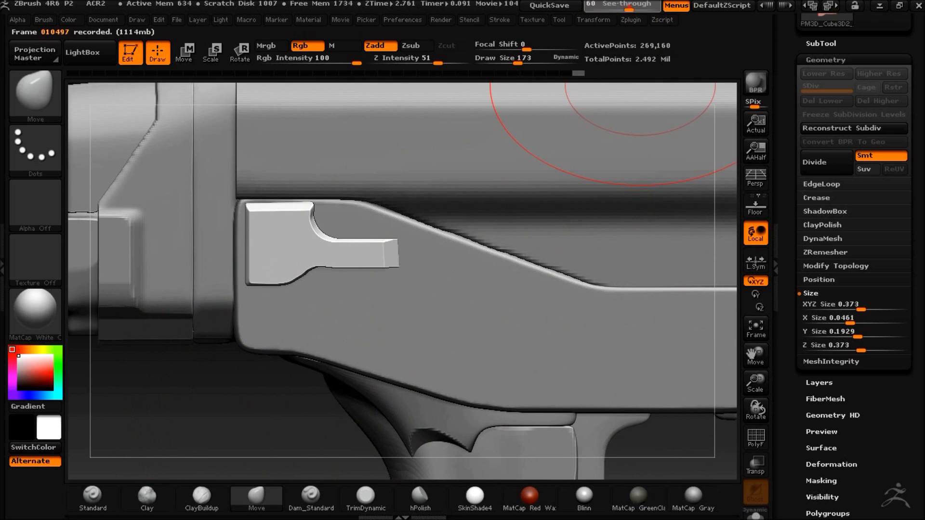
Clip the part's lower edge along its contour with a bent ClipCurve line from a view below
{"action": "left_click_drag", "start_coordinate": [186, 393], "coordinate": [181, 403]}
{"action": "left_click_drag", "start_coordinate": [395, 266], "coordinate": [395, 265], "text": "ctrl+shift"}
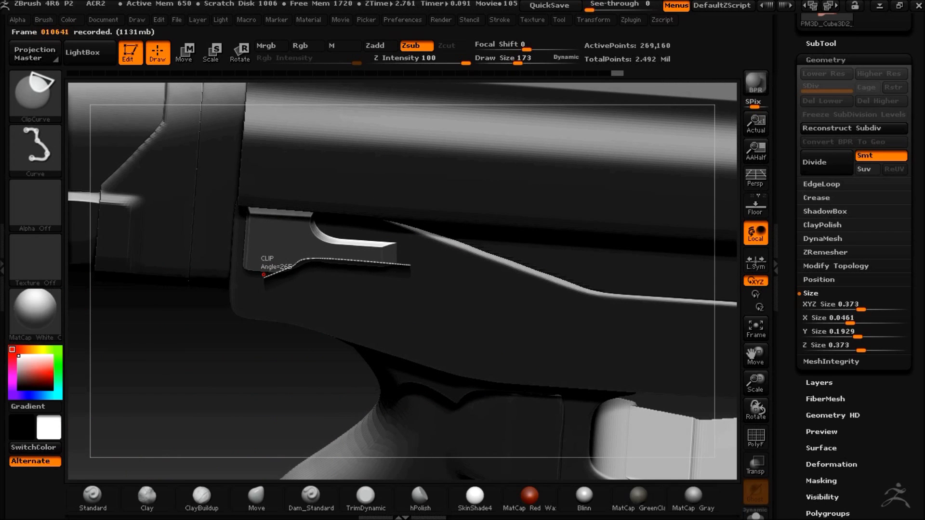
{"action": "left_click_drag", "start_coordinate": [251, 269], "coordinate": [225, 271], "text": "ctrl+shift"}
{"action": "left_click_drag", "start_coordinate": [224, 376], "coordinate": [213, 413], "text": "shift"}
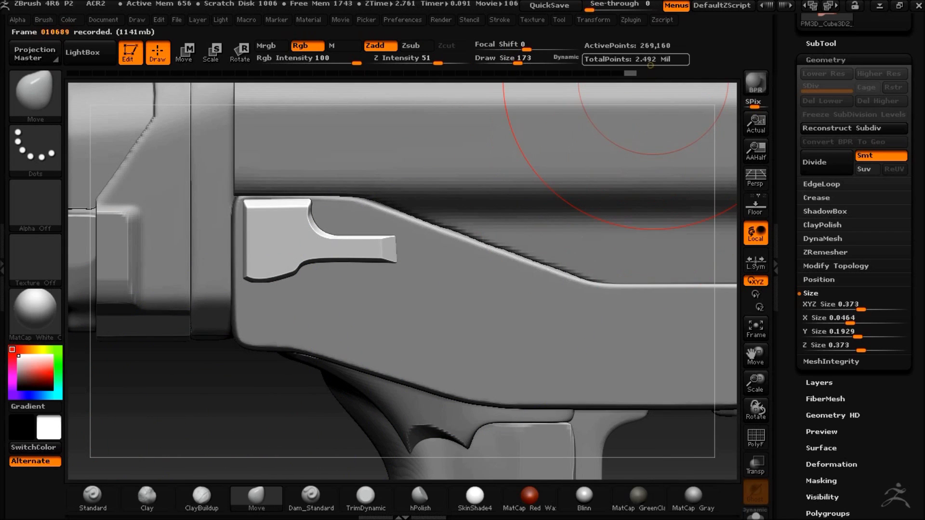
Set X Position to 0 for both the large block and the pair of side plates
{"action": "key", "text": "o"}
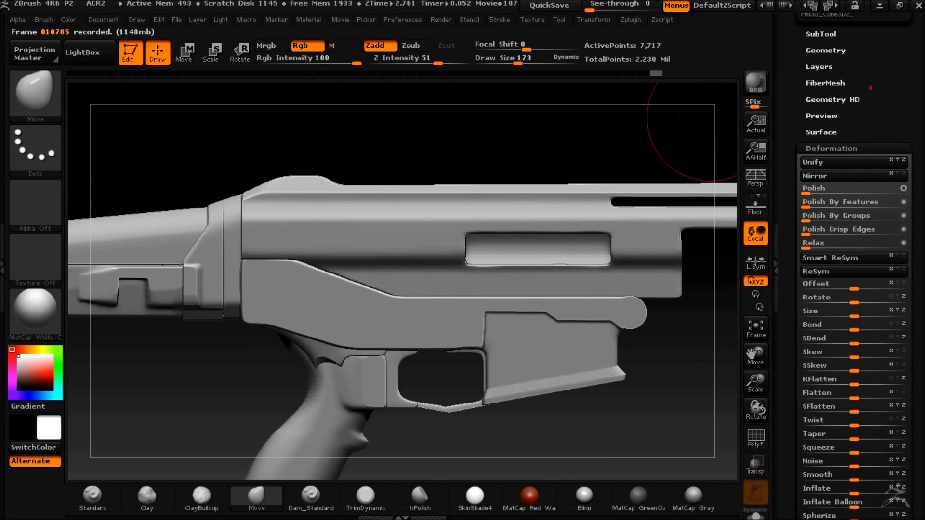
{"action": "left_click_drag", "start_coordinate": [640, 446], "coordinate": [600, 391]}
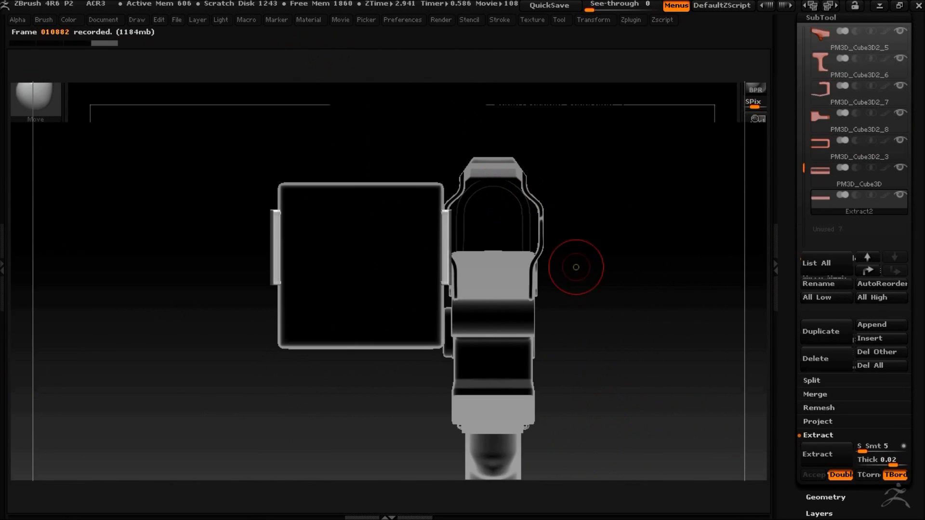
{"action": "key", "text": "Tab"}
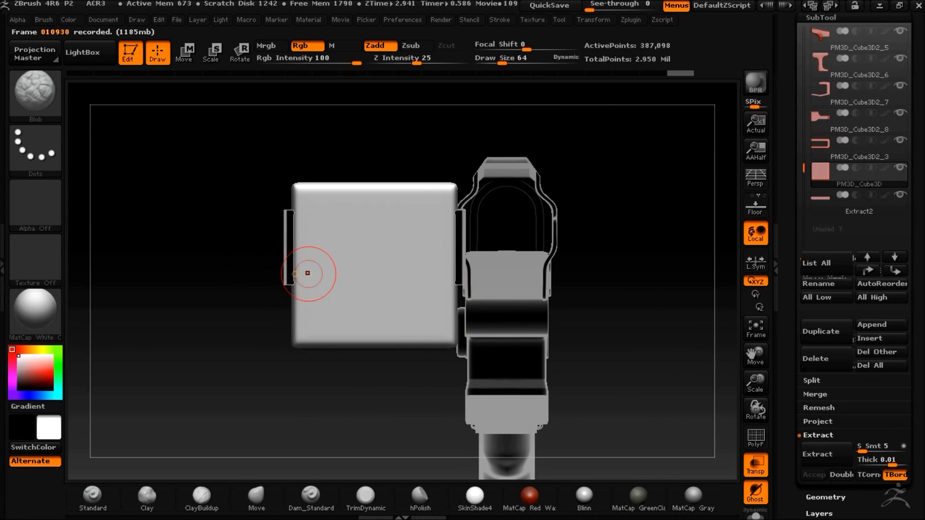
{"action": "left_click", "coordinate": [835, 496]}
{"action": "left_click", "coordinate": [825, 255]}
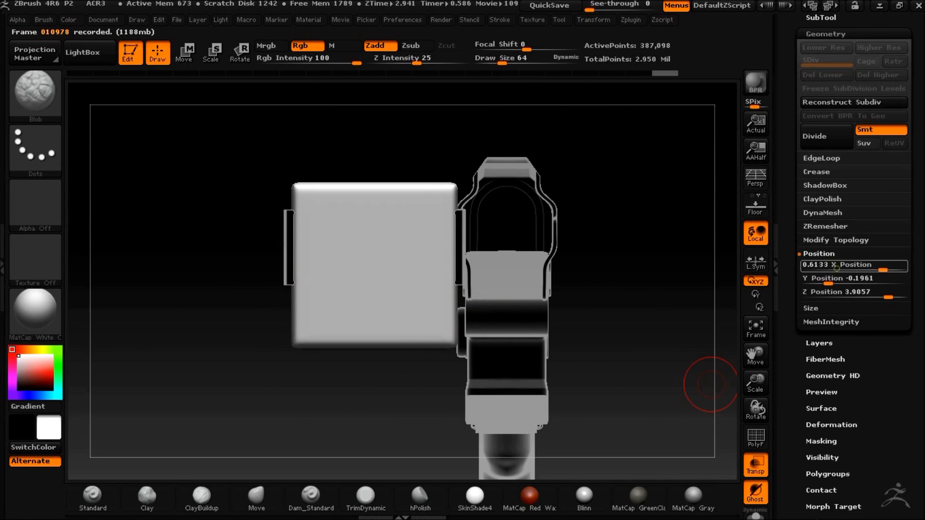
{"action": "type", "text": "0"}
{"action": "key", "text": "Return"}
{"action": "left_click", "coordinate": [289, 259], "text": "alt"}
{"action": "left_click", "coordinate": [828, 265]}
{"action": "type", "text": "0"}
{"action": "key", "text": "Return"}
Select the large block and the ClipCurve brush, try a slanted clip across the block and undo it
{"action": "left_click", "coordinate": [537, 309], "text": "alt"}
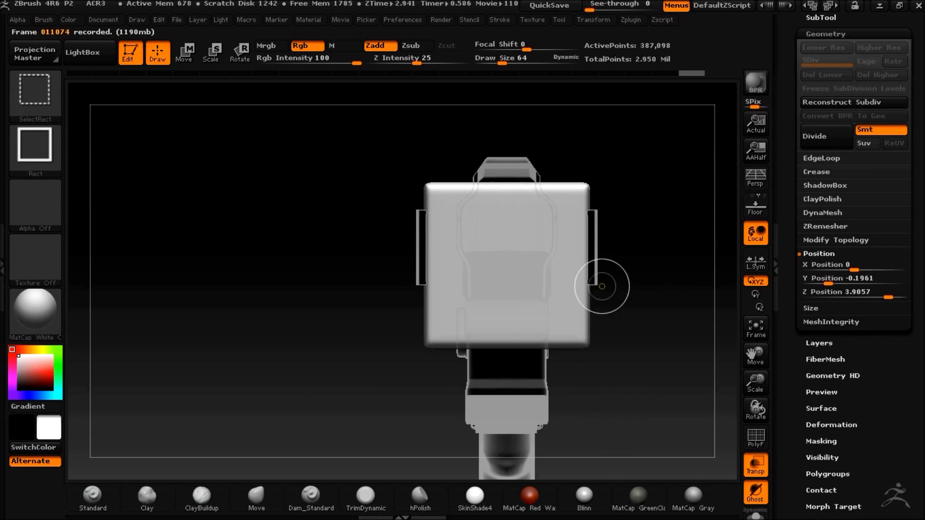
{"action": "left_click", "coordinate": [35, 94], "text": "ctrl+shift"}
{"action": "left_click", "coordinate": [202, 163], "text": "ctrl+shift"}
{"action": "left_click_drag", "start_coordinate": [523, 399], "coordinate": [516, 393], "text": "ctrl+shift"}
{"action": "key", "text": "ctrl+z"}
Move the two side plates inward against the receiver with the large block temporarily hidden
{"action": "left_click", "coordinate": [595, 252], "text": "alt"}
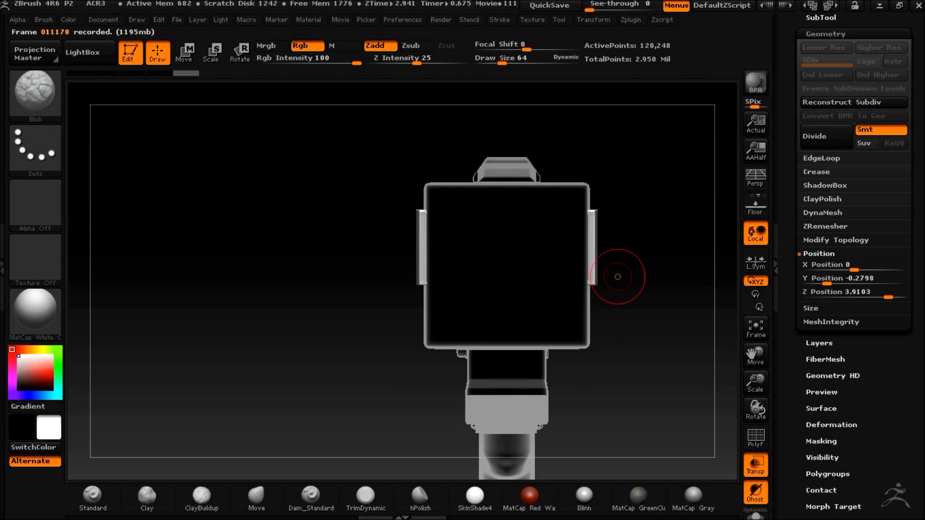
{"action": "left_click", "coordinate": [821, 18]}
{"action": "left_click", "coordinate": [898, 169]}
{"action": "left_click", "coordinate": [184, 52]}
{"action": "mouse_move", "coordinate": [596, 239]}
{"action": "left_mouse_down"}
{"action": "mouse_move", "coordinate": [705, 238]}
{"action": "mouse_move", "coordinate": [616, 239]}
{"action": "left_mouse_up"}
{"action": "mouse_move", "coordinate": [675, 352]}
{"action": "left_mouse_down"}
{"action": "mouse_move", "coordinate": [609, 336]}
{"action": "mouse_move", "coordinate": [680, 365]}
{"action": "left_mouse_up"}
{"action": "left_click_drag", "start_coordinate": [732, 238], "coordinate": [726, 229], "text": "alt"}
{"action": "left_click_drag", "start_coordinate": [622, 7], "coordinate": [588, 8]}
{"action": "left_click_drag", "start_coordinate": [645, 229], "coordinate": [642, 227]}
{"action": "left_click", "coordinate": [899, 169]}
Clip both lower corners of the large block with a symmetrical slanted ClipCurve cut, redoing the first attempt
{"action": "left_click", "coordinate": [545, 305], "text": "alt"}
{"action": "left_click", "coordinate": [149, 54]}
{"action": "key", "text": "ctrl+shift"}
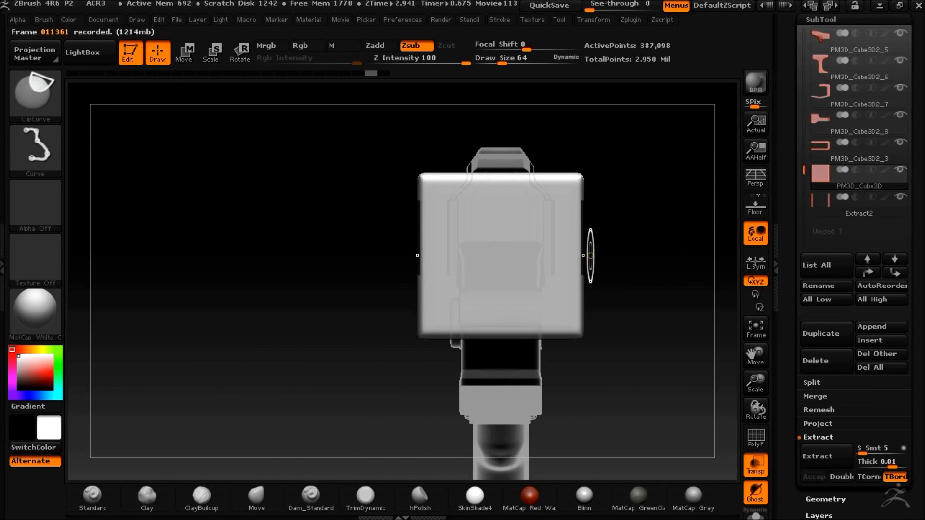
{"action": "left_click_drag", "start_coordinate": [520, 366], "coordinate": [520, 366], "text": "ctrl+shift"}
{"action": "key", "text": "ctrl+z"}
{"action": "key", "text": "ctrl+shift"}
{"action": "mouse_move", "coordinate": [587, 213]}
{"action": "left_mouse_down", "text": "ctrl+shift"}
{"action": "mouse_move", "coordinate": [506, 363]}
{"action": "mouse_move", "coordinate": [513, 366]}
{"action": "left_mouse_up", "text": "ctrl+shift"}
Clip the block's narrow lower end flat with a horizontal ClipCurve line
{"action": "left_click_drag", "start_coordinate": [645, 263], "coordinate": [657, 256]}
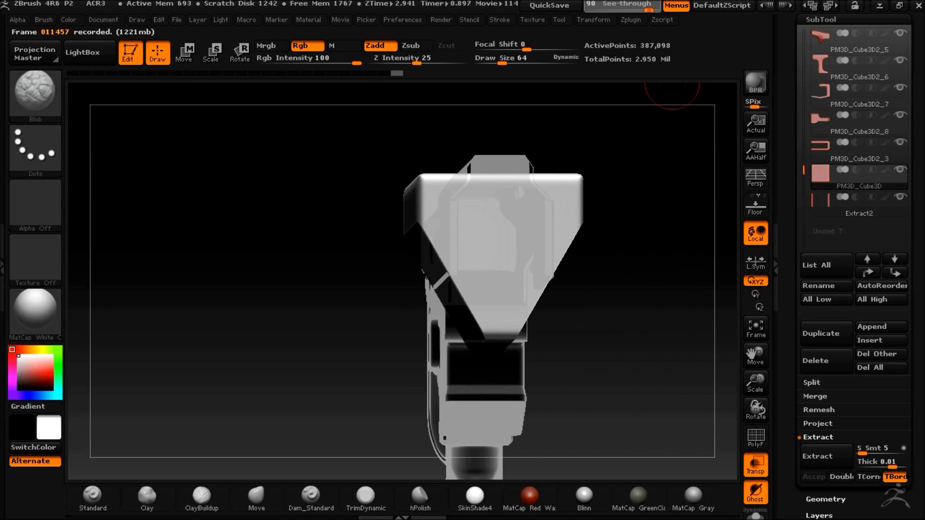
{"action": "left_click_drag", "start_coordinate": [594, 9], "coordinate": [588, 9]}
{"action": "left_click_drag", "start_coordinate": [641, 268], "coordinate": [634, 270], "text": "shift"}
{"action": "left_click_drag", "start_coordinate": [618, 312], "coordinate": [375, 313], "text": "ctrl+shift"}
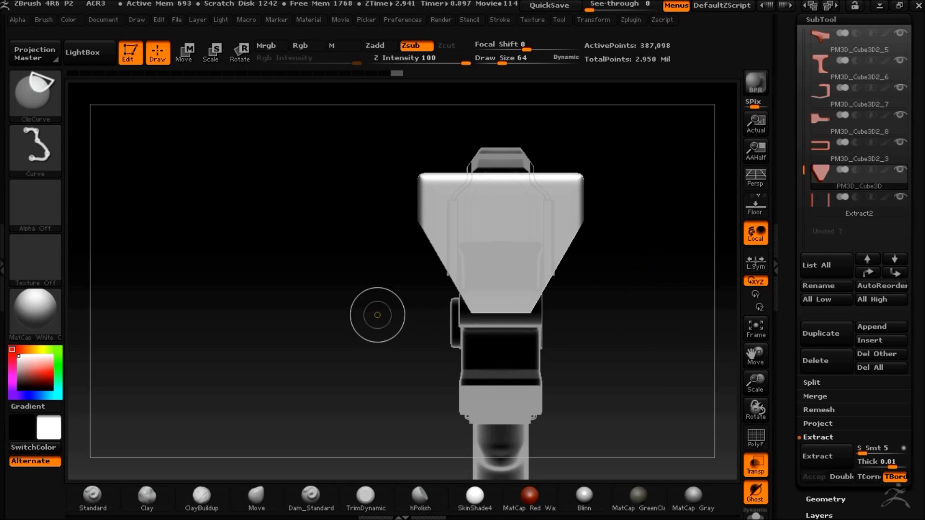
Cut mirrored round notches into the block's slanted lower side edges with the ClipCircleCenter brush
{"action": "mouse_move", "coordinate": [626, 283]}
{"action": "left_mouse_down"}
{"action": "mouse_move", "coordinate": [605, 285]}
{"action": "mouse_move", "coordinate": [657, 290]}
{"action": "left_mouse_up"}
{"action": "left_click", "coordinate": [47, 99], "text": "ctrl+shift"}
{"action": "left_click_drag", "start_coordinate": [589, 8], "coordinate": [603, 9]}
{"action": "left_click_drag", "start_coordinate": [675, 309], "coordinate": [677, 337], "text": "alt"}
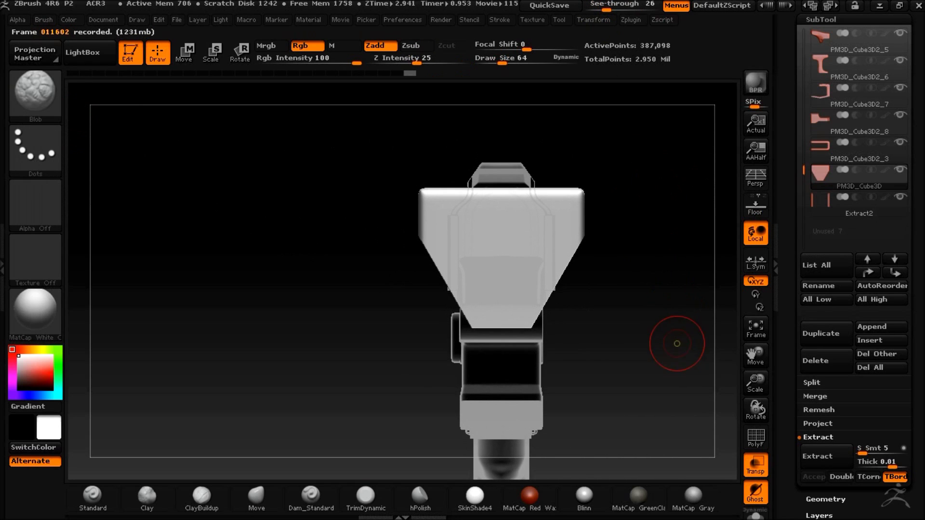
{"action": "key", "text": "ctrl+shift"}
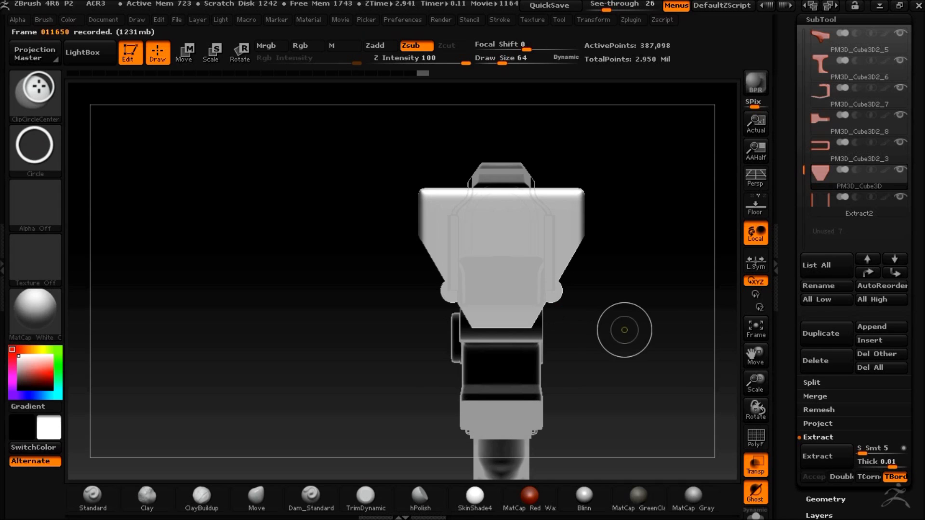
{"action": "mouse_move", "coordinate": [630, 322]}
{"action": "left_mouse_down"}
{"action": "mouse_move", "coordinate": [611, 324]}
{"action": "mouse_move", "coordinate": [664, 330]}
{"action": "mouse_move", "coordinate": [630, 322]}
{"action": "left_mouse_up"}
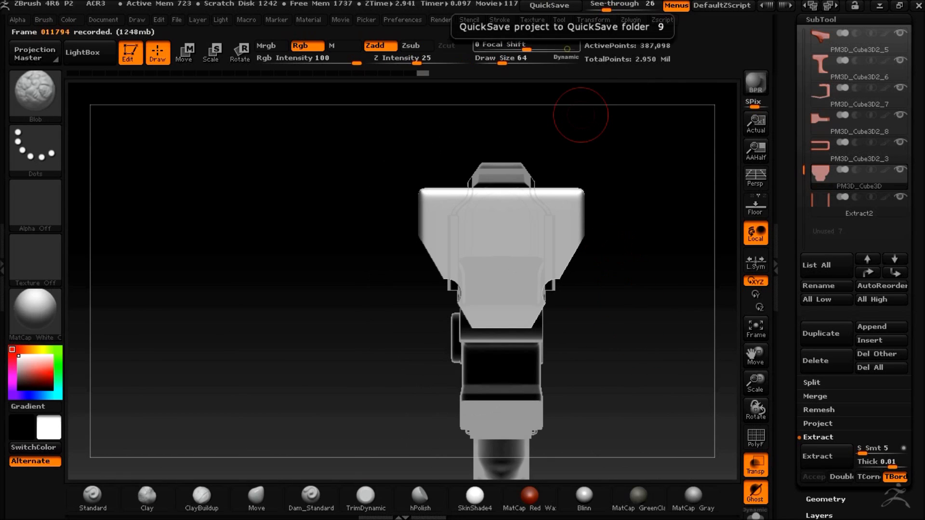
Narrow the block by clipping both of its sides vertically with ClipCurve, and turn off transparency
{"action": "left_click", "coordinate": [36, 93], "text": "ctrl+shift"}
{"action": "left_click", "coordinate": [117, 105], "text": "ctrl+shift"}
{"action": "mouse_move", "coordinate": [577, 183]}
{"action": "left_mouse_down", "text": "ctrl+shift"}
{"action": "mouse_move", "coordinate": [569, 371]}
{"action": "mouse_move", "coordinate": [557, 360]}
{"action": "left_mouse_up", "text": "ctrl+shift"}
{"action": "left_click", "coordinate": [755, 465]}
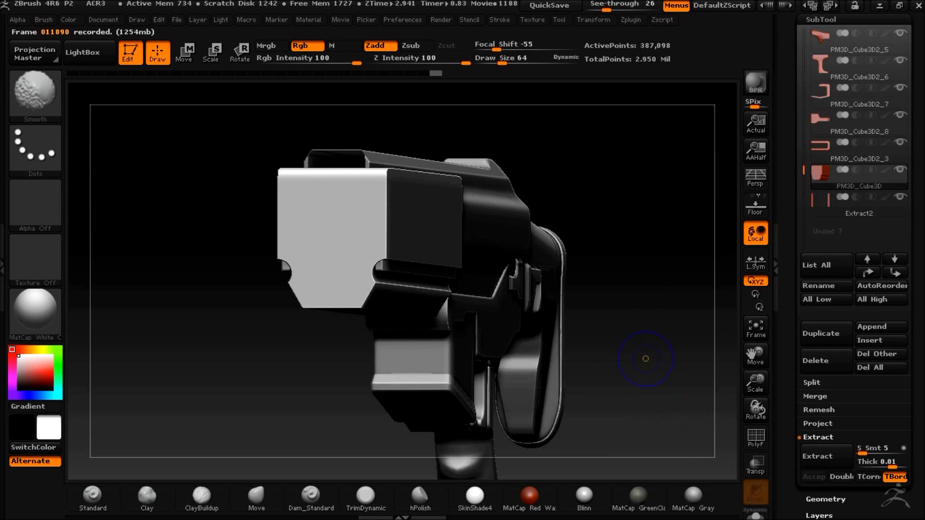
Rebuild the clipped block through ShadowBox at a resolution of 320
{"action": "left_click", "coordinate": [825, 499]}
{"action": "left_click", "coordinate": [835, 211]}
{"action": "left_click", "coordinate": [835, 211]}
{"action": "left_click", "coordinate": [834, 211]}
{"action": "left_click", "coordinate": [831, 212]}
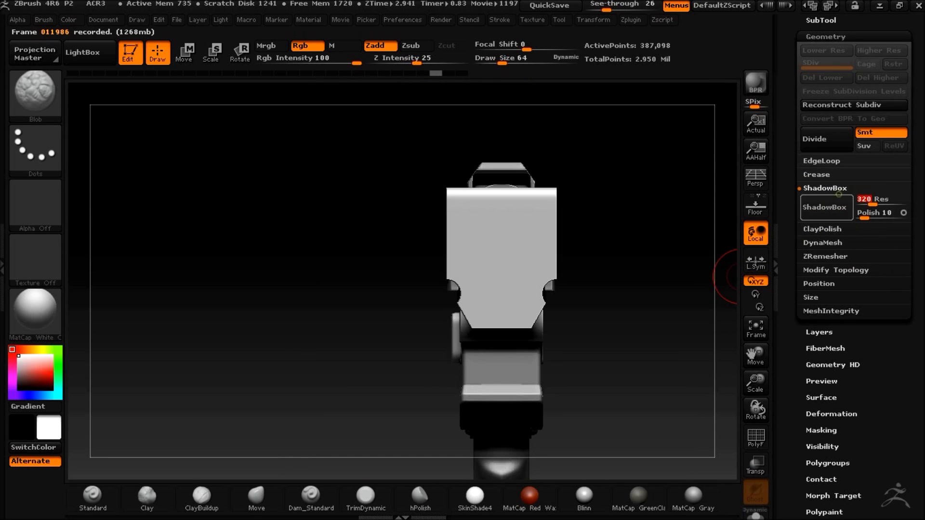
{"action": "key", "text": "Return"}
{"action": "left_click", "coordinate": [828, 208]}
{"action": "left_click", "coordinate": [828, 208]}
Shift the rebuilt block slightly downward along a vertical transpose line in side view
{"action": "left_click_drag", "start_coordinate": [660, 316], "coordinate": [463, 308]}
{"action": "left_click_drag", "start_coordinate": [650, 155], "coordinate": [296, 115], "text": "alt"}
{"action": "left_click_drag", "start_coordinate": [603, 382], "coordinate": [418, 387], "text": "alt"}
{"action": "mouse_move", "coordinate": [479, 378]}
{"action": "left_mouse_down", "text": "alt"}
{"action": "mouse_move", "coordinate": [495, 392]}
{"action": "mouse_move", "coordinate": [401, 372]}
{"action": "left_mouse_up", "text": "alt"}
{"action": "left_click", "coordinate": [184, 53]}
{"action": "left_click_drag", "start_coordinate": [455, 265], "coordinate": [455, 362], "text": "shift"}
{"action": "left_click_drag", "start_coordinate": [457, 310], "coordinate": [458, 314]}
{"action": "left_click_drag", "start_coordinate": [642, 366], "coordinate": [663, 374], "text": "alt"}
{"action": "left_click_drag", "start_coordinate": [475, 355], "coordinate": [490, 391], "text": "alt"}
{"action": "left_click_drag", "start_coordinate": [605, 262], "coordinate": [605, 368], "text": "shift"}
{"action": "left_click_drag", "start_coordinate": [605, 314], "coordinate": [606, 317]}
Fit the block's length and position against the receiver's front end with a horizontal transpose line
{"action": "left_click_drag", "start_coordinate": [417, 273], "coordinate": [262, 273], "text": "shift"}
{"action": "mouse_move", "coordinate": [334, 274]}
{"action": "left_mouse_down"}
{"action": "mouse_move", "coordinate": [367, 276]}
{"action": "mouse_move", "coordinate": [322, 276]}
{"action": "left_mouse_up"}
{"action": "left_click_drag", "start_coordinate": [252, 275], "coordinate": [241, 275]}
{"action": "left_click_drag", "start_coordinate": [335, 275], "coordinate": [340, 276]}
{"action": "left_click_drag", "start_coordinate": [254, 273], "coordinate": [255, 273]}
{"action": "left_click_drag", "start_coordinate": [336, 276], "coordinate": [338, 277]}
{"action": "left_click_drag", "start_coordinate": [246, 271], "coordinate": [244, 272]}
{"action": "left_click_drag", "start_coordinate": [331, 274], "coordinate": [328, 274]}
{"action": "left_click_drag", "start_coordinate": [244, 273], "coordinate": [239, 274]}
{"action": "mouse_move", "coordinate": [333, 277]}
{"action": "left_mouse_down"}
{"action": "mouse_move", "coordinate": [356, 279]}
{"action": "mouse_move", "coordinate": [339, 278]}
{"action": "left_mouse_up"}
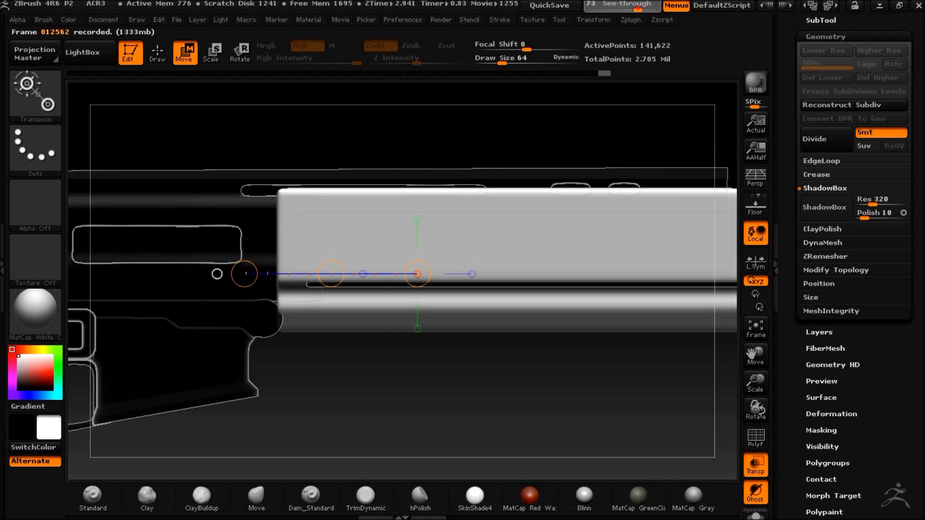
Mask three rectangular slots in a row along the block's lower side with MaskPen, and invert the mask
{"action": "left_click", "coordinate": [47, 113], "text": "ctrl"}
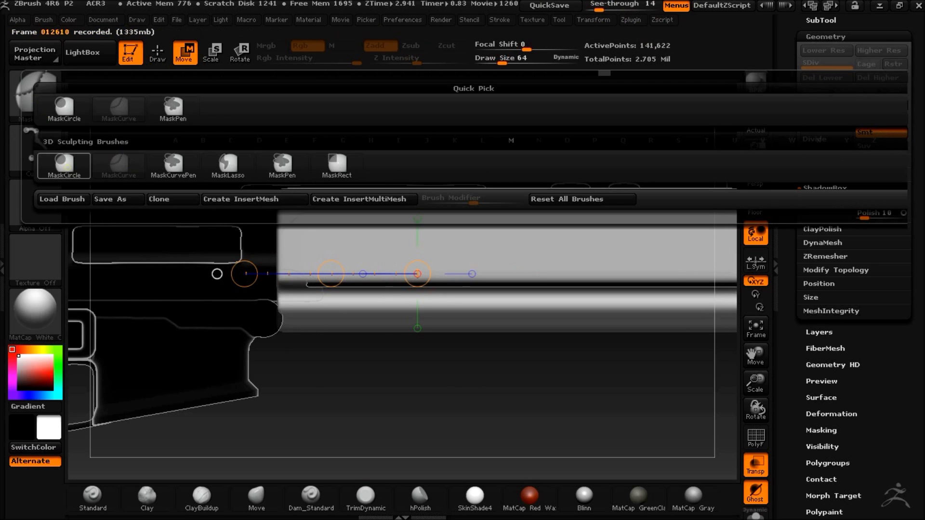
{"action": "left_click", "coordinate": [272, 165]}
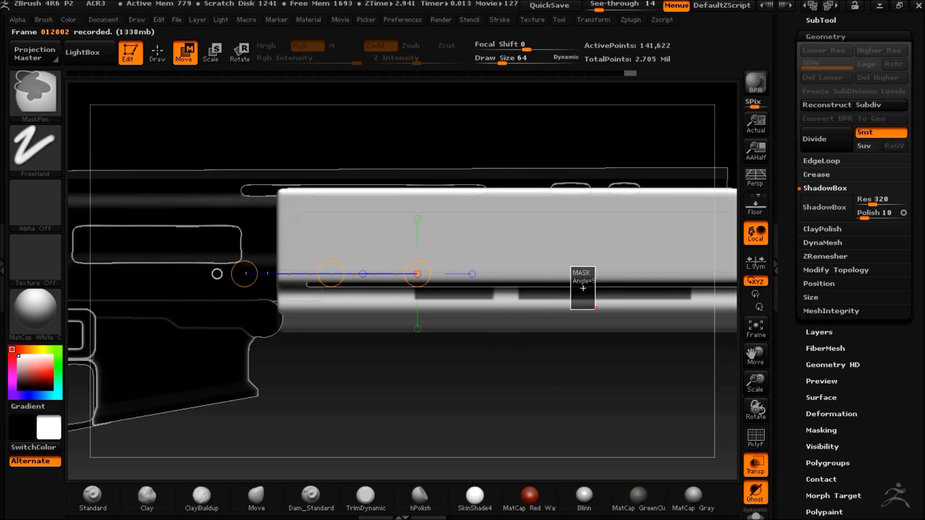
{"action": "left_click", "coordinate": [616, 346], "text": "ctrl"}
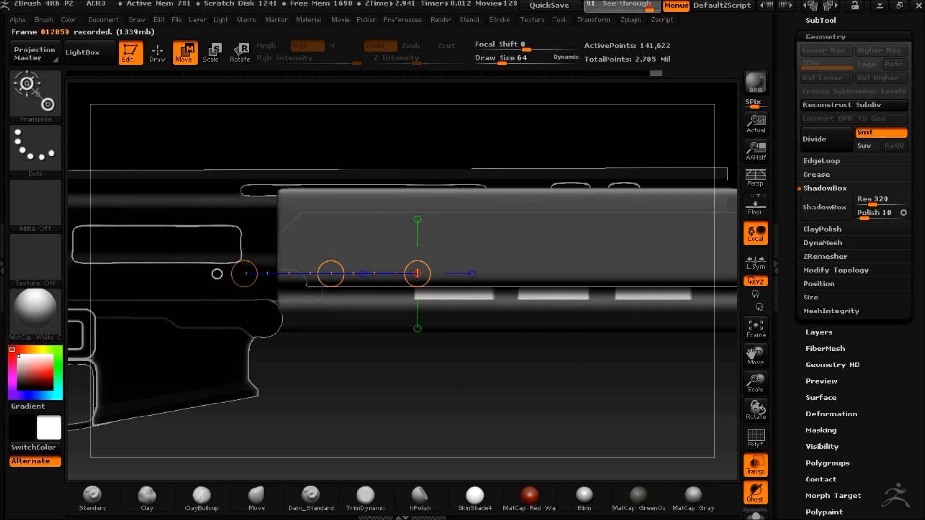
Clear the mask from the upper part of the block's side down to just above the slots
{"action": "left_click", "coordinate": [157, 53]}
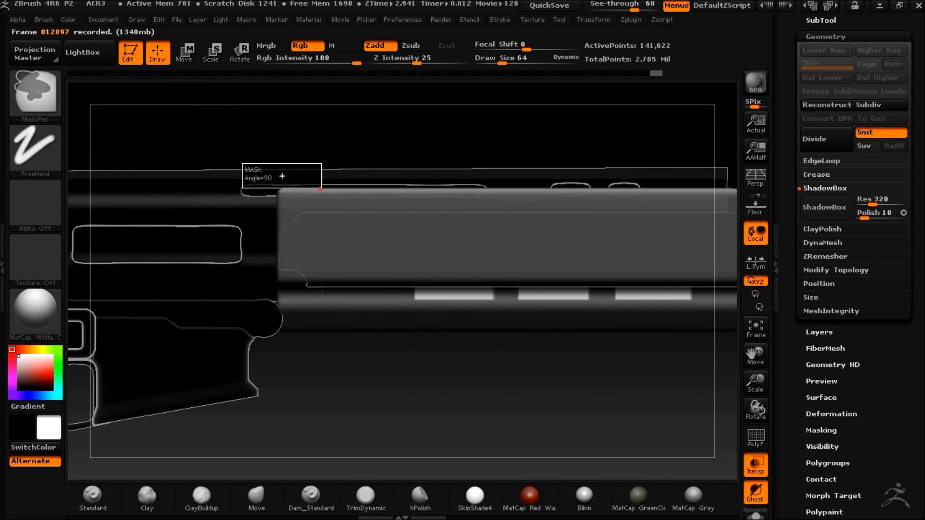
{"action": "left_click_drag", "start_coordinate": [311, 256], "coordinate": [737, 265], "text": "ctrl+alt"}
{"action": "key", "text": "ctrl"}
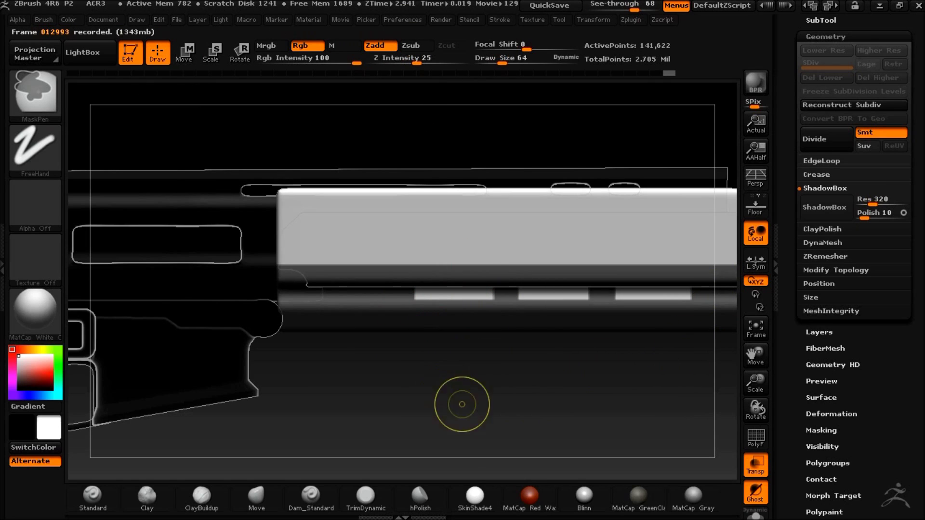
{"action": "left_click_drag", "start_coordinate": [342, 247], "coordinate": [474, 239], "text": "ctrl+alt"}
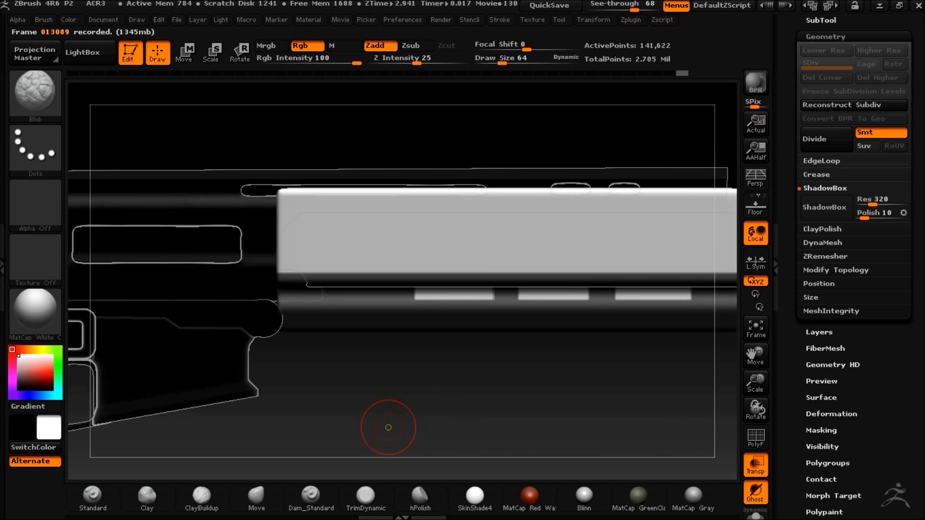
Clear a rounded patch of the mask at the block's lower rear corner with MaskCircle, and select MaskPen
{"action": "key", "text": "ctrl"}
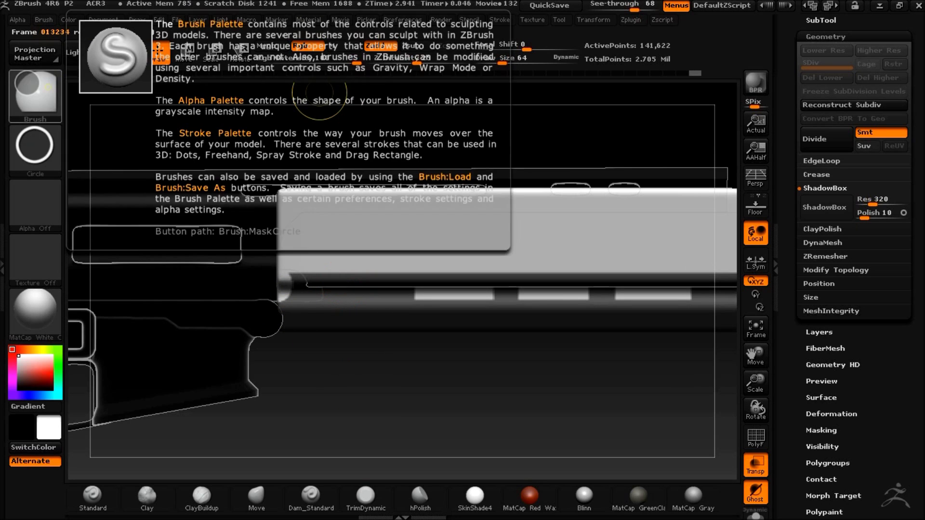
{"action": "left_click", "coordinate": [35, 91], "text": "ctrl"}
{"action": "left_click", "coordinate": [283, 166], "text": "ctrl"}
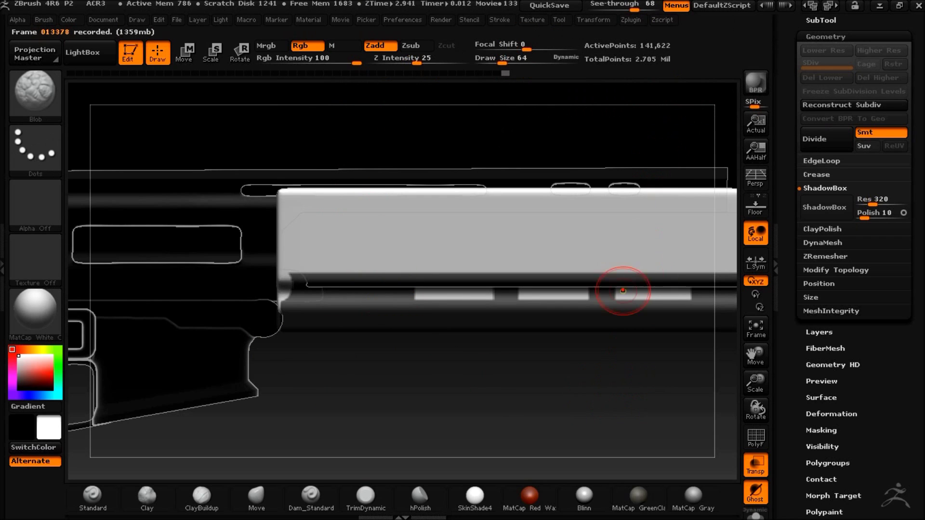
Clear the mask from the middle of the block's front face, leaving slanted masked borders with MaskCurve
{"action": "left_click_drag", "start_coordinate": [498, 404], "coordinate": [434, 393]}
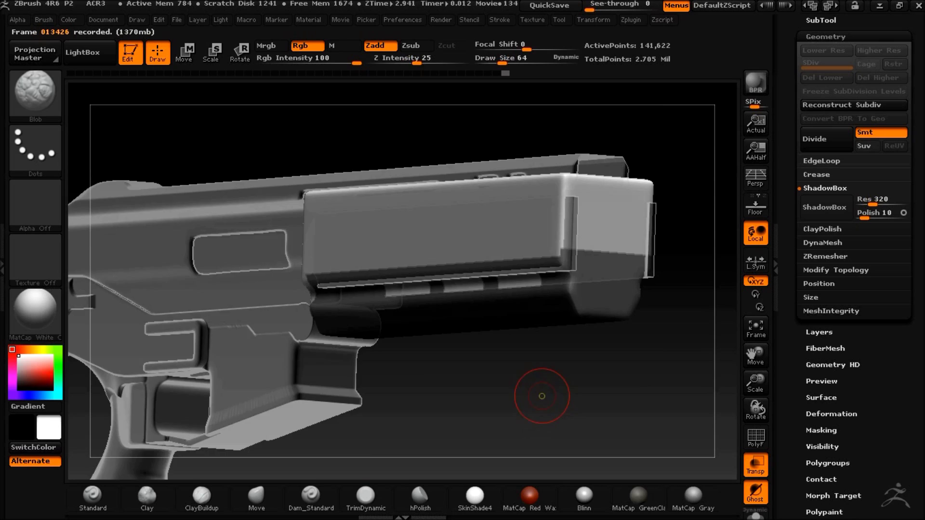
{"action": "left_click_drag", "start_coordinate": [545, 397], "coordinate": [521, 379], "text": "shift"}
{"action": "mouse_move", "coordinate": [547, 302]}
{"action": "left_mouse_down", "text": "ctrl"}
{"action": "mouse_move", "coordinate": [575, 355]}
{"action": "mouse_move", "coordinate": [384, 296]}
{"action": "mouse_move", "coordinate": [409, 316]}
{"action": "left_mouse_up", "text": "ctrl"}
{"action": "left_click", "coordinate": [35, 92], "text": "ctrl"}
{"action": "left_click", "coordinate": [119, 163], "text": "ctrl"}
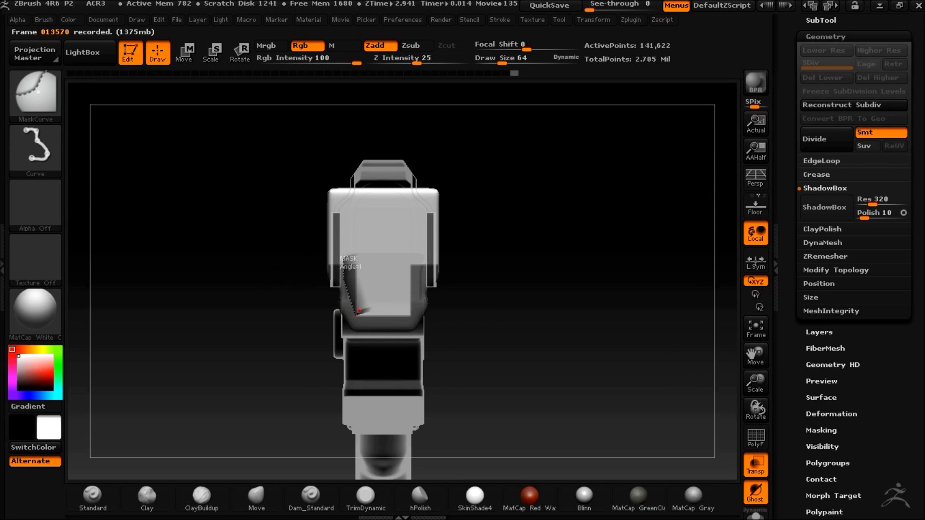
{"action": "left_click_drag", "start_coordinate": [385, 285], "coordinate": [388, 279], "text": "ctrl"}
Extract the masked lower shell of the block at thickness 0.01 and accept it as a new subtool
{"action": "mouse_move", "coordinate": [549, 261]}
{"action": "left_mouse_down"}
{"action": "mouse_move", "coordinate": [576, 267]}
{"action": "mouse_move", "coordinate": [568, 299]}
{"action": "left_mouse_up"}
{"action": "left_click_drag", "start_coordinate": [554, 380], "coordinate": [640, 386], "text": "alt"}
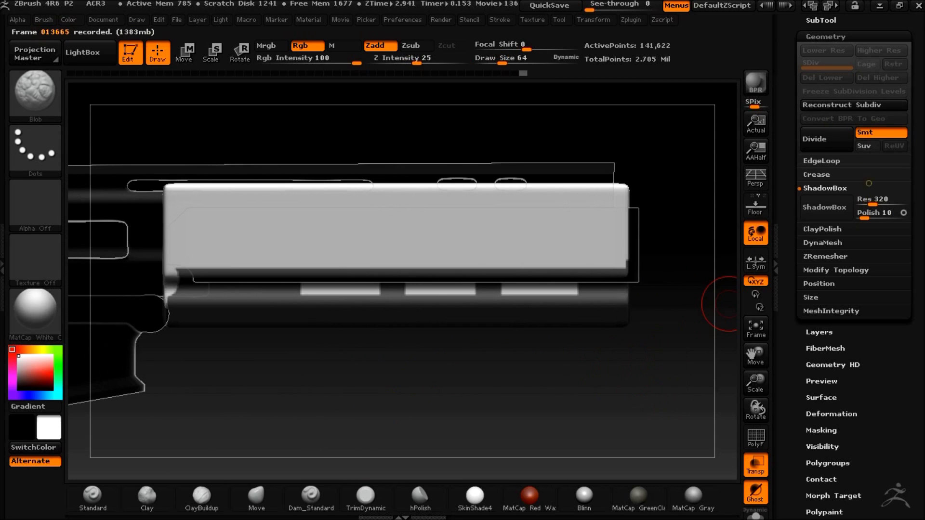
{"action": "left_click", "coordinate": [821, 21]}
{"action": "left_click", "coordinate": [817, 457]}
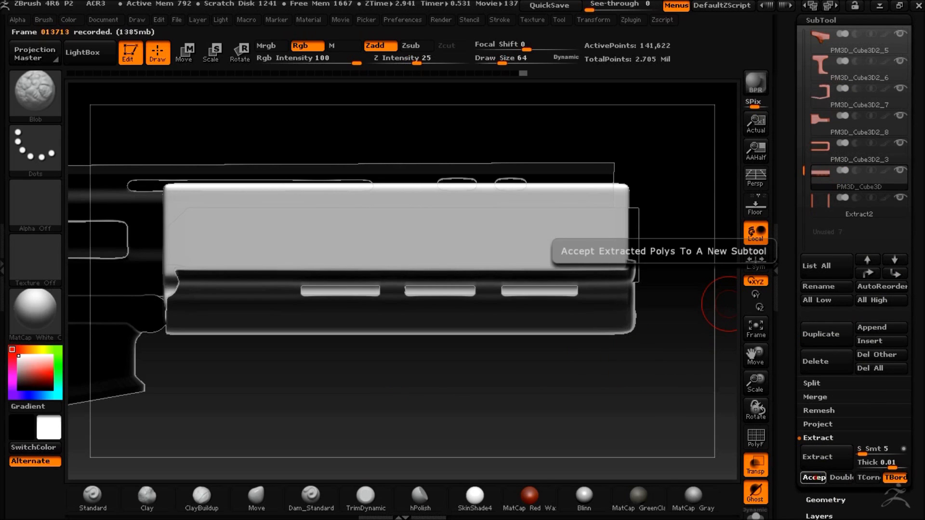
{"action": "left_click", "coordinate": [811, 477]}
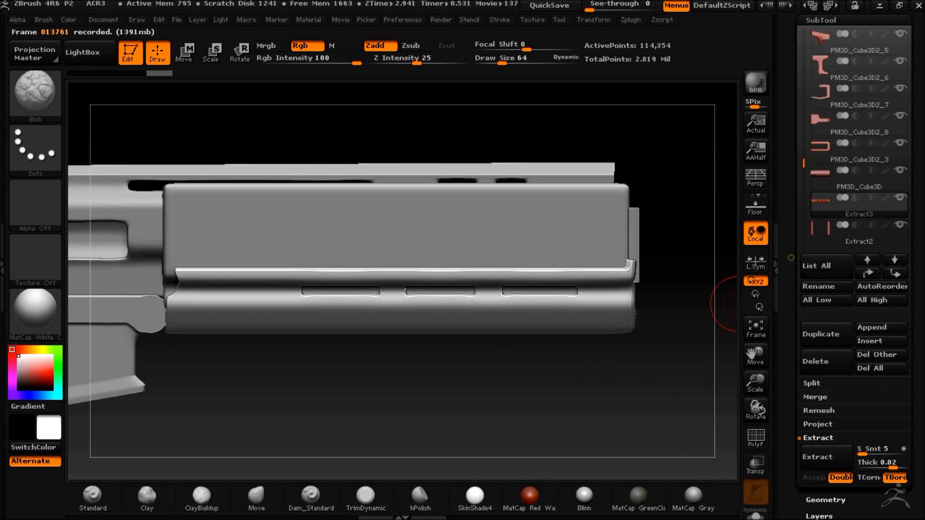
Hide the large block to expose the extracted lower shell
{"action": "left_click", "coordinate": [900, 170]}
{"action": "left_click_drag", "start_coordinate": [599, 425], "coordinate": [581, 421], "text": "alt"}
{"action": "mouse_move", "coordinate": [581, 421]}
{"action": "left_mouse_down"}
{"action": "mouse_move", "coordinate": [594, 427]}
{"action": "mouse_move", "coordinate": [677, 388]}
{"action": "mouse_move", "coordinate": [631, 287]}
{"action": "mouse_move", "coordinate": [614, 413]}
{"action": "mouse_move", "coordinate": [665, 409]}
{"action": "left_mouse_up"}
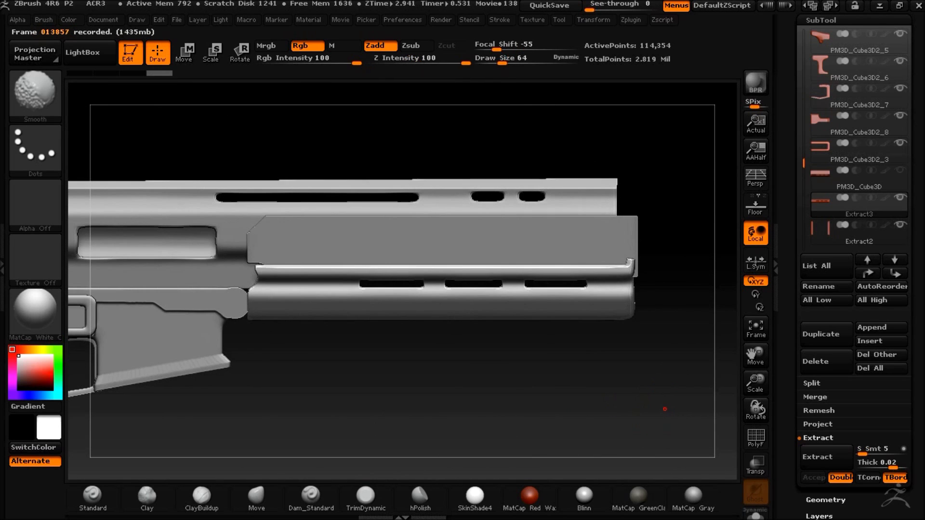
Delete the extracted shell, and extract the masked area again at thickness 0.005 as a new subtool
{"action": "left_click", "coordinate": [815, 361]}
{"action": "left_click", "coordinate": [668, 389]}
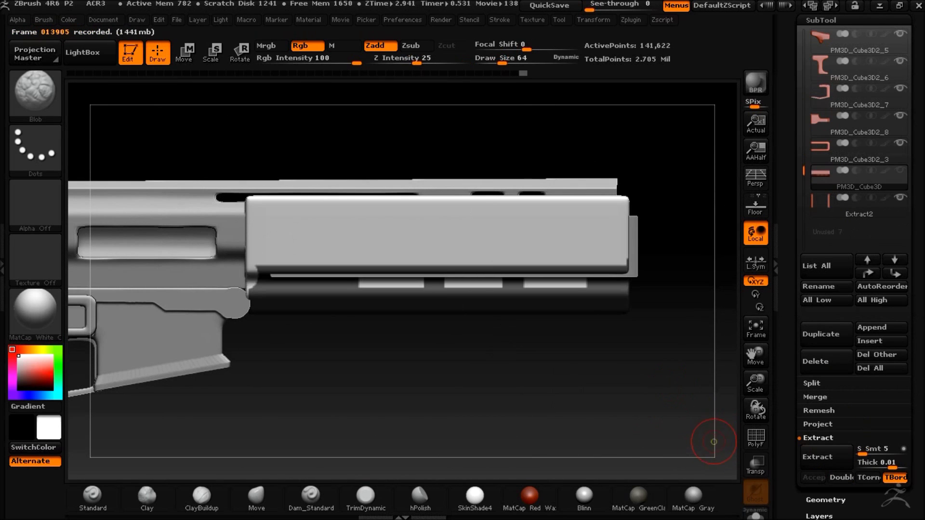
{"action": "left_click", "coordinate": [829, 460]}
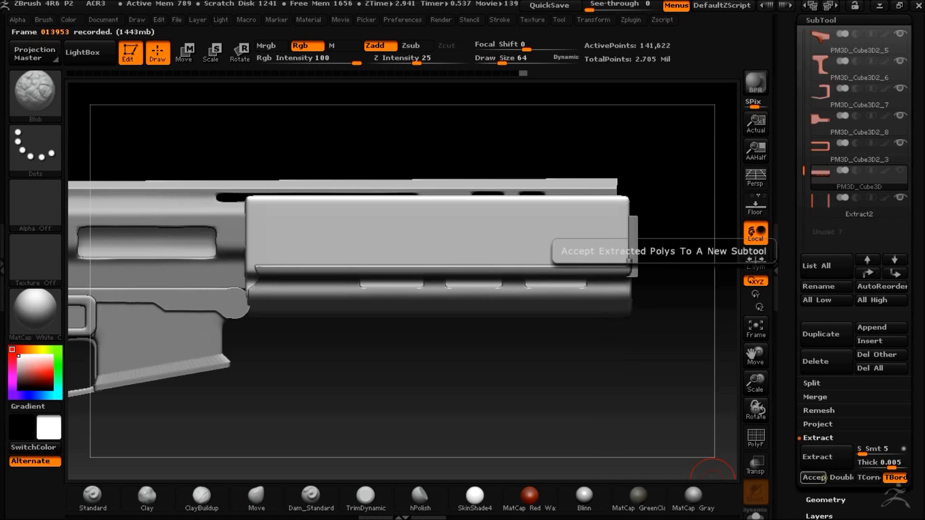
{"action": "left_click", "coordinate": [815, 477]}
{"action": "left_click", "coordinate": [862, 205]}
{"action": "left_click_drag", "start_coordinate": [689, 369], "coordinate": [630, 377]}
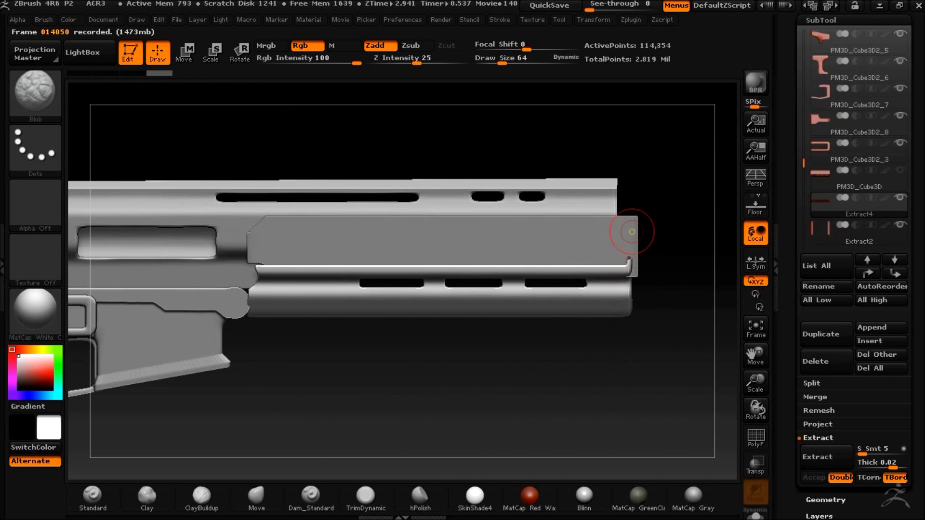
Select the side plates and clip off their protruding front ends with a vertical cut
{"action": "left_click", "coordinate": [631, 232], "text": "alt"}
{"action": "key", "text": "ctrl+shift"}
{"action": "mouse_move", "coordinate": [625, 338]}
{"action": "left_mouse_down", "text": "ctrl+shift"}
{"action": "mouse_move", "coordinate": [646, 334]}
{"action": "mouse_move", "coordinate": [659, 351]}
{"action": "left_mouse_up", "text": "ctrl+shift"}
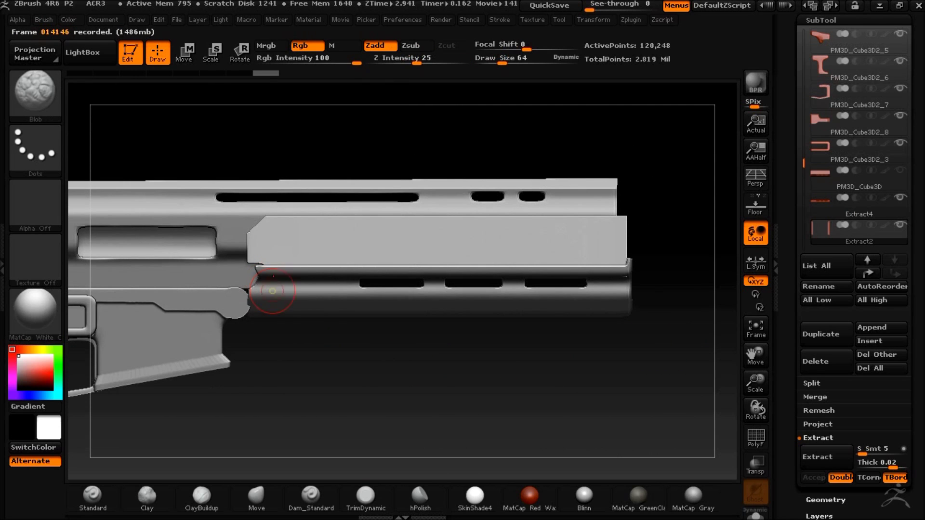
Clip the extracted shell's rear end with circular cuts around the receiver's rounded corner and the round boss below
{"action": "left_click", "coordinate": [35, 96], "text": "ctrl+shift"}
{"action": "left_click", "coordinate": [117, 165], "text": "ctrl+shift"}
{"action": "left_click", "coordinate": [285, 290], "text": "alt"}
{"action": "key", "text": "ctrl+shift"}
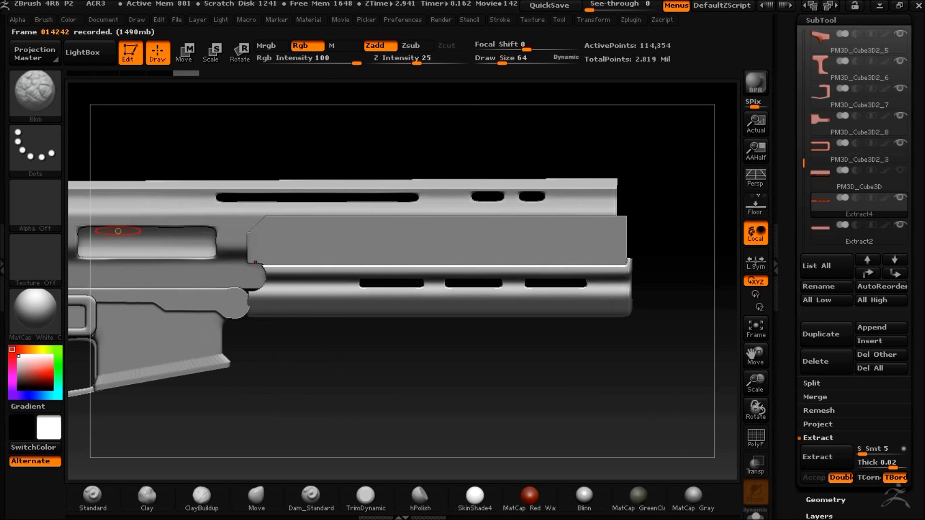
{"action": "key", "text": "ctrl+shift"}
{"action": "left_click_drag", "start_coordinate": [253, 318], "coordinate": [253, 318], "text": "ctrl+shift"}
Try further clips at the shell's upper rear corner and undo them
{"action": "mouse_move", "coordinate": [346, 391]}
{"action": "left_mouse_down"}
{"action": "mouse_move", "coordinate": [359, 394]}
{"action": "mouse_move", "coordinate": [359, 425]}
{"action": "mouse_move", "coordinate": [347, 405]}
{"action": "mouse_move", "coordinate": [360, 393]}
{"action": "mouse_move", "coordinate": [331, 392]}
{"action": "mouse_move", "coordinate": [355, 345]}
{"action": "mouse_move", "coordinate": [255, 277]}
{"action": "mouse_move", "coordinate": [270, 266]}
{"action": "left_mouse_up"}
{"action": "key", "text": "ctrl+shift"}
{"action": "key", "text": "ctrl+z"}
{"action": "left_click", "coordinate": [38, 97], "text": "ctrl+shift"}
{"action": "left_click", "coordinate": [170, 163], "text": "ctrl+shift"}
{"action": "left_click_drag", "start_coordinate": [366, 401], "coordinate": [479, 459], "text": "shift"}
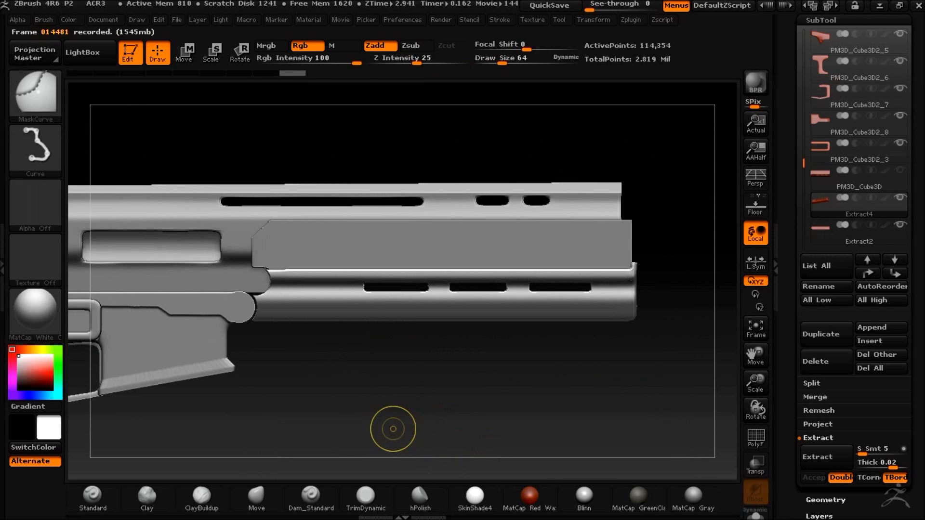
{"action": "key", "text": "ctrl+z"}
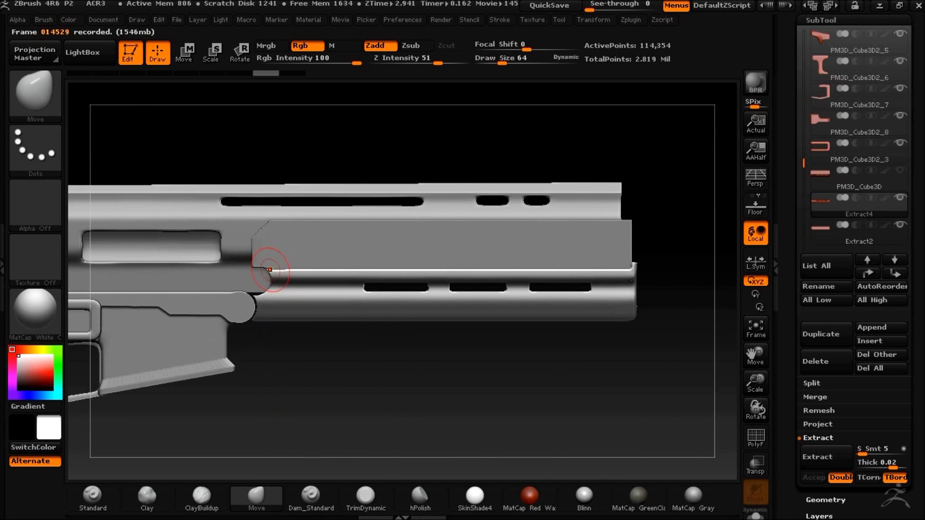
Push the shell's upper rear corner slightly down and forward with the Move brush
{"action": "left_click_drag", "start_coordinate": [328, 370], "coordinate": [407, 478]}
{"action": "left_click_drag", "start_coordinate": [270, 272], "coordinate": [281, 284]}
{"action": "mouse_move", "coordinate": [380, 423]}
{"action": "left_mouse_down"}
{"action": "mouse_move", "coordinate": [347, 367]}
{"action": "mouse_move", "coordinate": [489, 406]}
{"action": "mouse_move", "coordinate": [347, 410]}
{"action": "left_mouse_up"}
{"action": "left_click_drag", "start_coordinate": [384, 322], "coordinate": [578, 386], "text": "shift"}
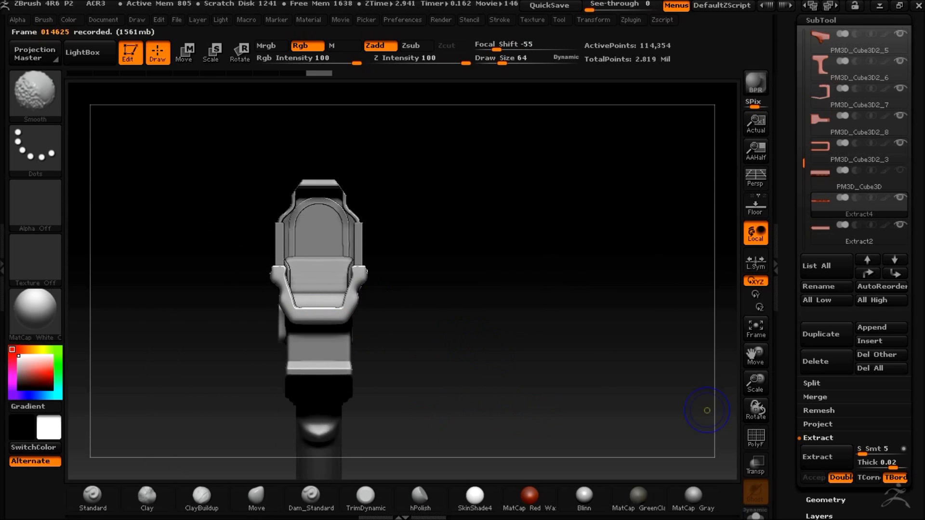
{"action": "left_click", "coordinate": [825, 500]}
{"action": "left_click", "coordinate": [828, 270]}
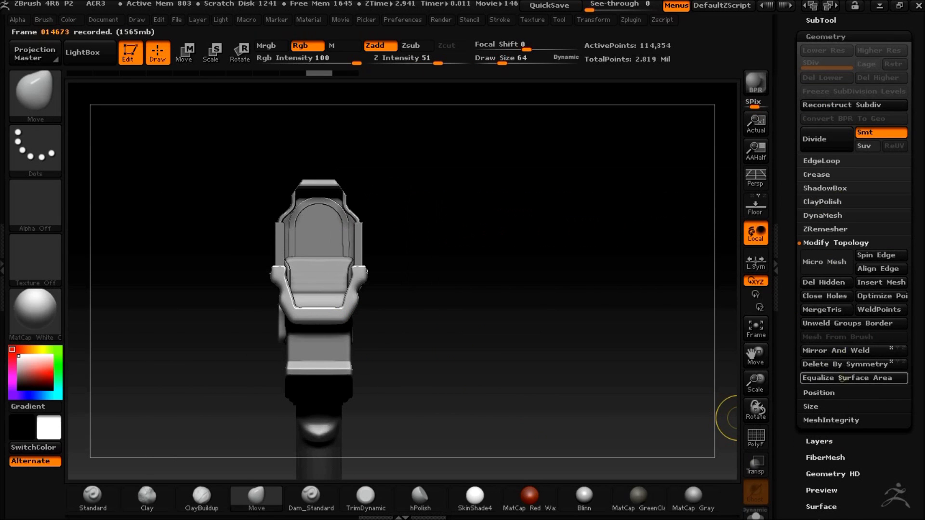
{"action": "left_click_drag", "start_coordinate": [842, 379], "coordinate": [842, 339]}
{"action": "left_click", "coordinate": [831, 483]}
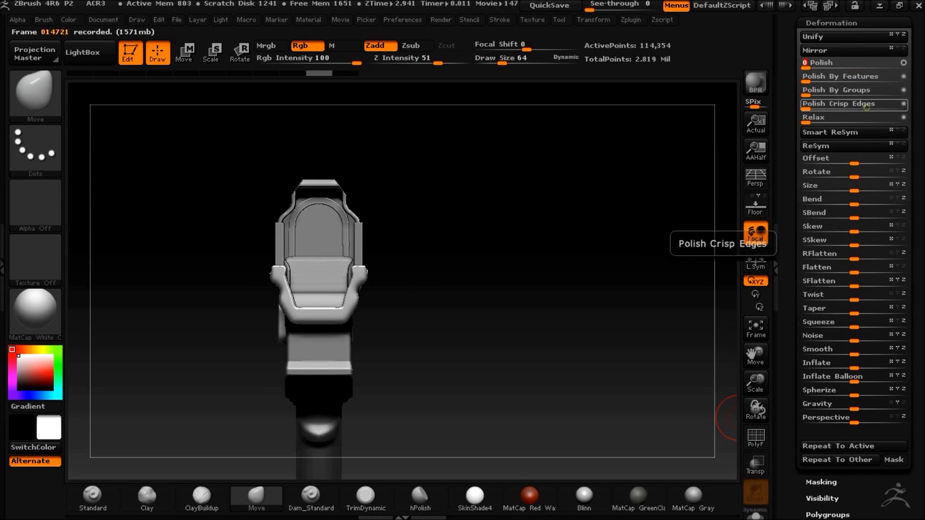
{"action": "left_click_drag", "start_coordinate": [841, 25], "coordinate": [840, 190]}
{"action": "left_click", "coordinate": [832, 89]}
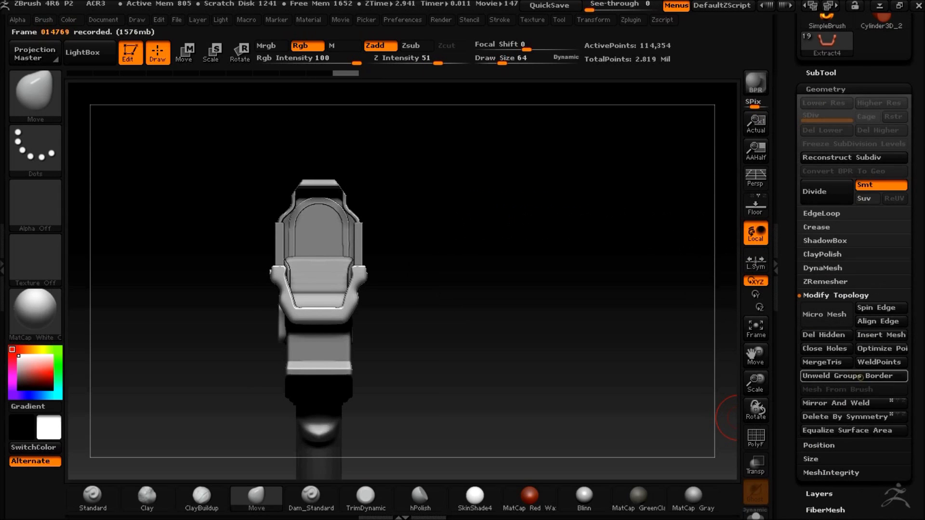
Shift the extracted shell slightly rearward toward the receiver with the transpose Move tool
{"action": "left_click_drag", "start_coordinate": [509, 364], "coordinate": [572, 416]}
{"action": "mouse_move", "coordinate": [326, 420]}
{"action": "left_mouse_down"}
{"action": "mouse_move", "coordinate": [275, 273]}
{"action": "mouse_move", "coordinate": [397, 366]}
{"action": "mouse_move", "coordinate": [413, 425]}
{"action": "left_mouse_up"}
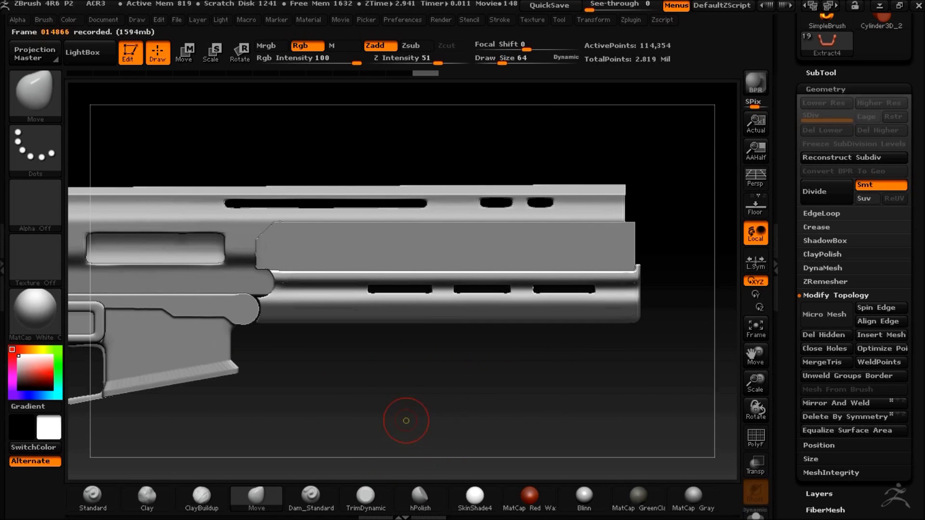
{"action": "left_click_drag", "start_coordinate": [311, 321], "coordinate": [650, 365]}
{"action": "left_click", "coordinate": [181, 54]}
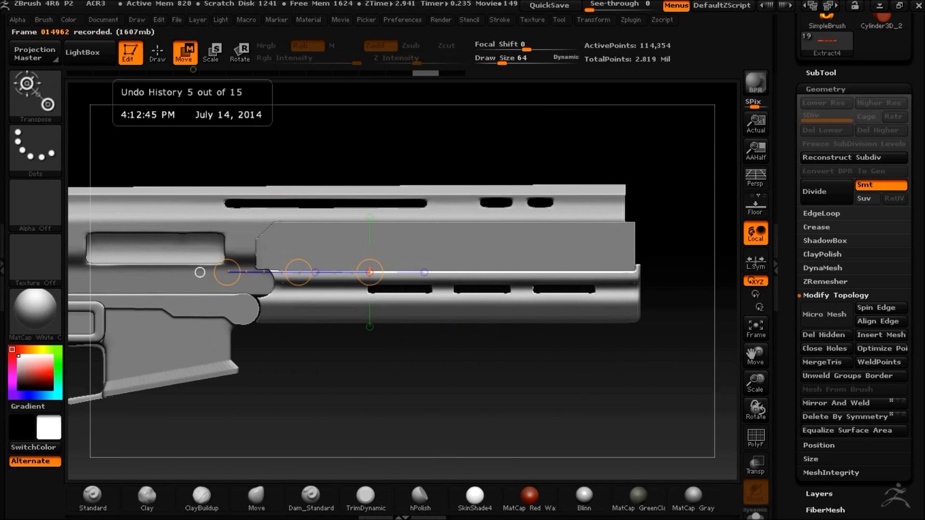
{"action": "left_click_drag", "start_coordinate": [533, 306], "coordinate": [623, 307], "text": "shift"}
{"action": "mouse_move", "coordinate": [710, 352]}
{"action": "left_mouse_down"}
{"action": "mouse_move", "coordinate": [665, 421]}
{"action": "mouse_move", "coordinate": [609, 424]}
{"action": "left_mouse_up"}
{"action": "mouse_move", "coordinate": [589, 8]}
{"action": "left_mouse_down"}
{"action": "mouse_move", "coordinate": [607, 8]}
{"action": "mouse_move", "coordinate": [588, 9]}
{"action": "left_mouse_up"}
{"action": "mouse_move", "coordinate": [434, 409]}
{"action": "left_mouse_down"}
{"action": "mouse_move", "coordinate": [511, 386]}
{"action": "mouse_move", "coordinate": [498, 424]}
{"action": "left_mouse_up"}
{"action": "left_click", "coordinate": [158, 53]}
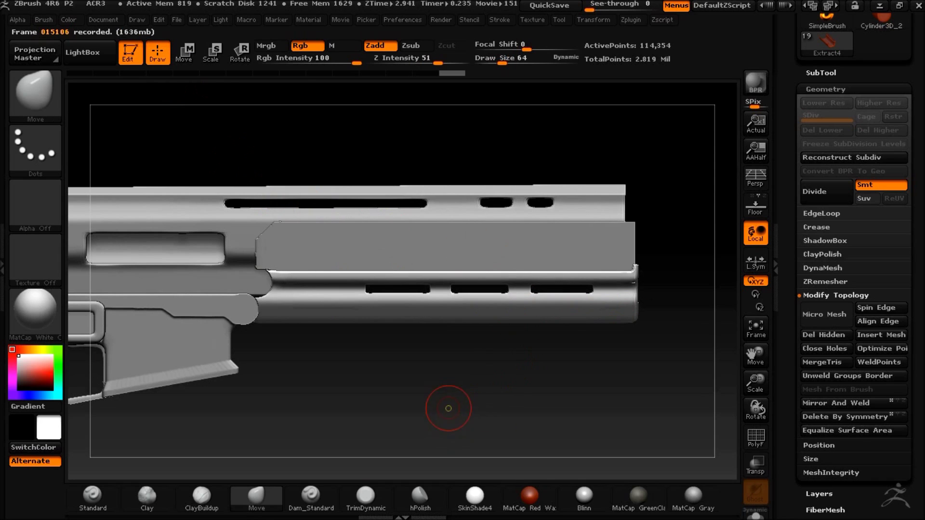
Clip the lower handguard shell's side below the upper lip with a slanted cut from the front view
{"action": "left_click_drag", "start_coordinate": [622, 9], "coordinate": [580, 88]}
{"action": "left_click_drag", "start_coordinate": [558, 339], "coordinate": [273, 332]}
{"action": "left_click_drag", "start_coordinate": [340, 318], "coordinate": [183, 366], "text": "alt"}
{"action": "key", "text": "ctrl+shift"}
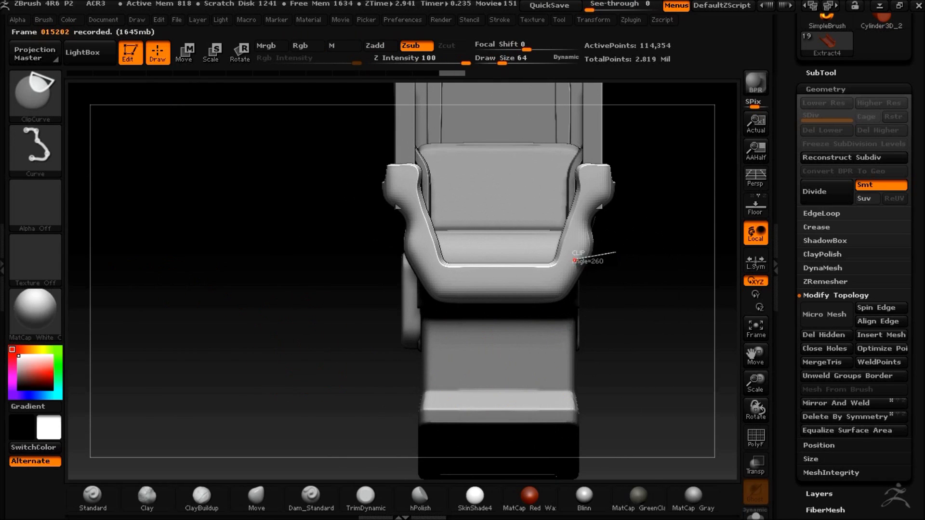
{"action": "left_click_drag", "start_coordinate": [591, 317], "coordinate": [593, 320], "text": "ctrl+shift"}
{"action": "left_click_drag", "start_coordinate": [627, 333], "coordinate": [703, 339]}
{"action": "left_click_drag", "start_coordinate": [645, 357], "coordinate": [500, 346], "text": "alt"}
{"action": "mouse_move", "coordinate": [500, 347]}
{"action": "left_mouse_down"}
{"action": "mouse_move", "coordinate": [521, 353]}
{"action": "mouse_move", "coordinate": [517, 341]}
{"action": "left_mouse_up"}
Clip the shell's lower side corner with an angled cut from the front view
{"action": "mouse_move", "coordinate": [588, 6]}
{"action": "left_mouse_down"}
{"action": "mouse_move", "coordinate": [617, 6]}
{"action": "mouse_move", "coordinate": [589, 7]}
{"action": "left_mouse_up"}
{"action": "left_click_drag", "start_coordinate": [590, 294], "coordinate": [584, 255], "text": "alt"}
{"action": "left_click_drag", "start_coordinate": [584, 294], "coordinate": [496, 301]}
{"action": "left_click_drag", "start_coordinate": [576, 337], "coordinate": [602, 364], "text": "alt"}
{"action": "left_click_drag", "start_coordinate": [587, 281], "coordinate": [588, 283], "text": "ctrl+shift"}
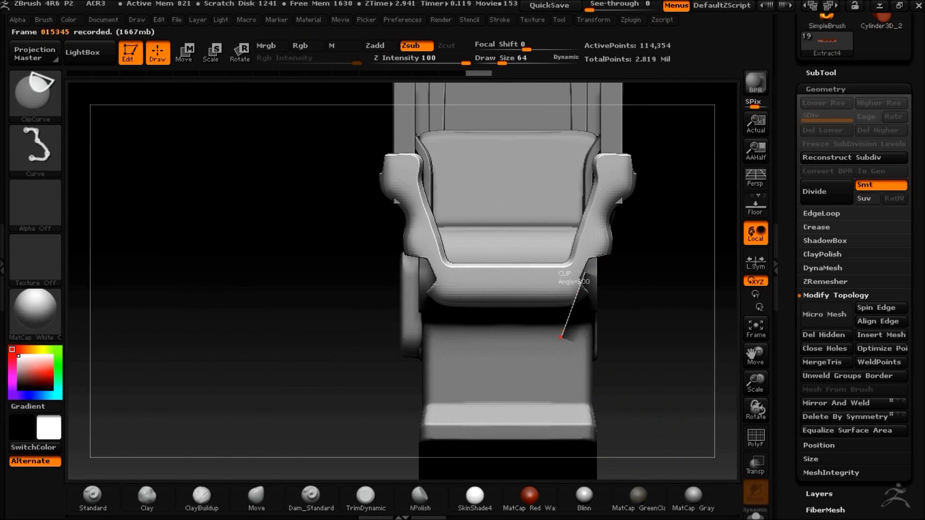
{"action": "mouse_move", "coordinate": [644, 275]}
{"action": "left_mouse_down"}
{"action": "mouse_move", "coordinate": [687, 221]}
{"action": "mouse_move", "coordinate": [694, 231]}
{"action": "left_mouse_up"}
{"action": "mouse_move", "coordinate": [636, 390]}
{"action": "left_mouse_down", "text": "alt"}
{"action": "mouse_move", "coordinate": [434, 388]}
{"action": "mouse_move", "coordinate": [564, 373]}
{"action": "mouse_move", "coordinate": [516, 318]}
{"action": "mouse_move", "coordinate": [562, 429]}
{"action": "left_mouse_up", "text": "alt"}
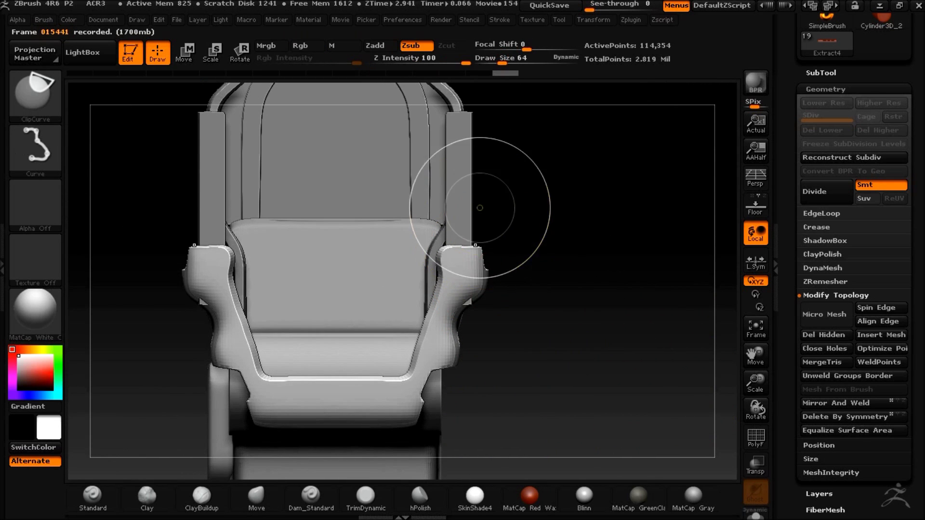
Clip the shell's sides straight with vertical cuts and bevel its lower front corner with a 45-degree clip
{"action": "left_click_drag", "start_coordinate": [479, 437], "coordinate": [479, 439], "text": "ctrl+shift"}
{"action": "mouse_move", "coordinate": [602, 381]}
{"action": "left_mouse_down"}
{"action": "mouse_move", "coordinate": [561, 365]}
{"action": "mouse_move", "coordinate": [572, 376]}
{"action": "mouse_move", "coordinate": [539, 372]}
{"action": "mouse_move", "coordinate": [536, 337]}
{"action": "left_mouse_up"}
{"action": "left_click_drag", "start_coordinate": [487, 220], "coordinate": [487, 405], "text": "ctrl+shift"}
{"action": "mouse_move", "coordinate": [621, 337]}
{"action": "left_mouse_down"}
{"action": "mouse_move", "coordinate": [601, 357]}
{"action": "mouse_move", "coordinate": [569, 338]}
{"action": "left_mouse_up"}
{"action": "mouse_move", "coordinate": [541, 306]}
{"action": "left_mouse_down"}
{"action": "mouse_move", "coordinate": [551, 273]}
{"action": "mouse_move", "coordinate": [597, 277]}
{"action": "left_mouse_up"}
{"action": "left_click_drag", "start_coordinate": [475, 195], "coordinate": [475, 280], "text": "ctrl+shift"}
{"action": "left_click_drag", "start_coordinate": [542, 407], "coordinate": [516, 351], "text": "alt"}
{"action": "left_click_drag", "start_coordinate": [499, 254], "coordinate": [441, 313], "text": "ctrl+shift"}
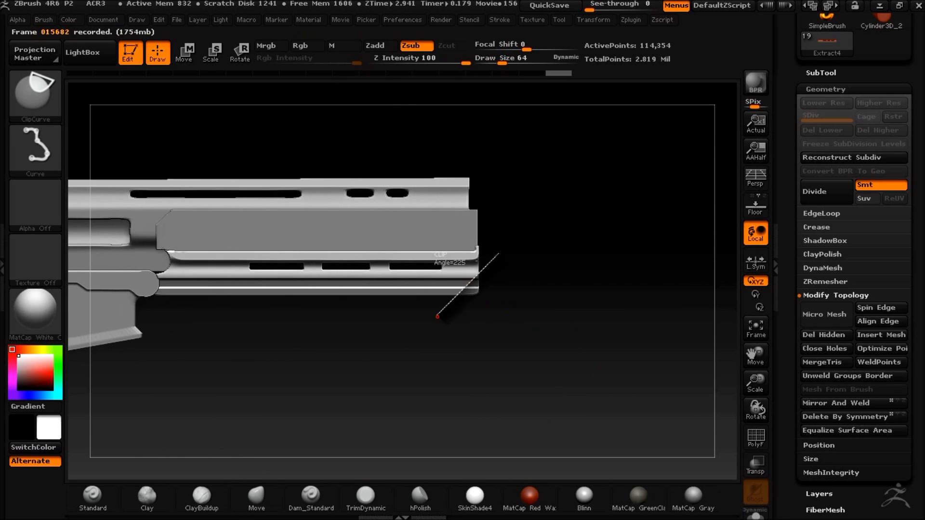
{"action": "mouse_move", "coordinate": [491, 347]}
{"action": "left_mouse_down"}
{"action": "mouse_move", "coordinate": [539, 372]}
{"action": "mouse_move", "coordinate": [565, 367]}
{"action": "mouse_move", "coordinate": [543, 275]}
{"action": "mouse_move", "coordinate": [559, 218]}
{"action": "left_mouse_up"}
Clip the handguard side panel's upper front corner diagonally
{"action": "left_click_drag", "start_coordinate": [630, 318], "coordinate": [617, 409]}
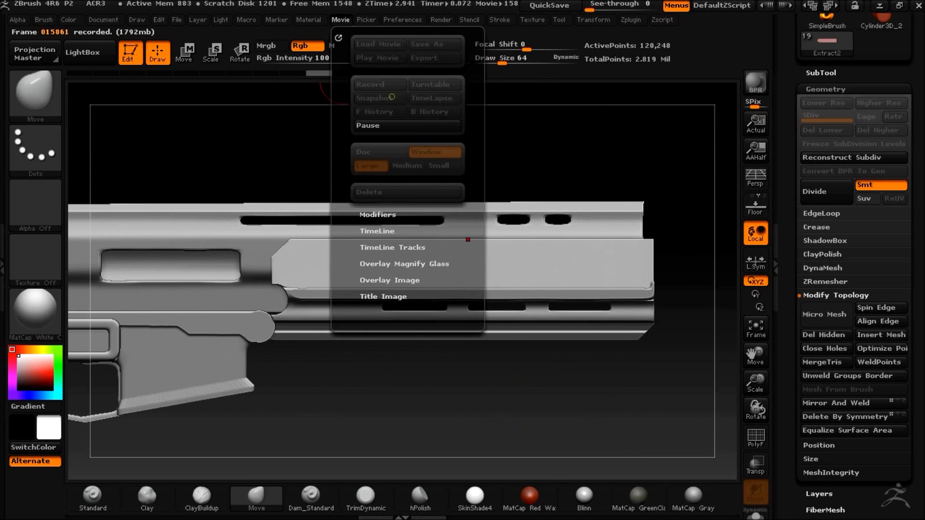
{"action": "key", "text": "ctrl+shift"}
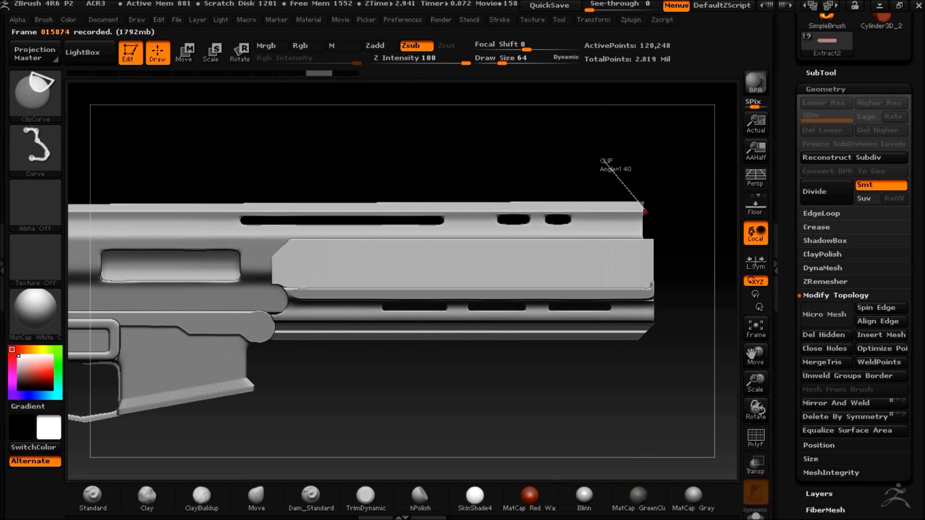
{"action": "left_click_drag", "start_coordinate": [675, 289], "coordinate": [679, 295], "text": "ctrl+shift"}
{"action": "mouse_move", "coordinate": [636, 375]}
{"action": "left_mouse_down", "text": "alt"}
{"action": "mouse_move", "coordinate": [636, 354]}
{"action": "mouse_move", "coordinate": [594, 401]}
{"action": "mouse_move", "coordinate": [586, 358]}
{"action": "mouse_move", "coordinate": [682, 373]}
{"action": "mouse_move", "coordinate": [649, 379]}
{"action": "left_mouse_up", "text": "alt"}
{"action": "left_click_drag", "start_coordinate": [649, 379], "coordinate": [519, 414], "text": "alt"}
Turn on transparent display, view behind the model with See-through at 95, and select the upper receiver
{"action": "left_click", "coordinate": [756, 465]}
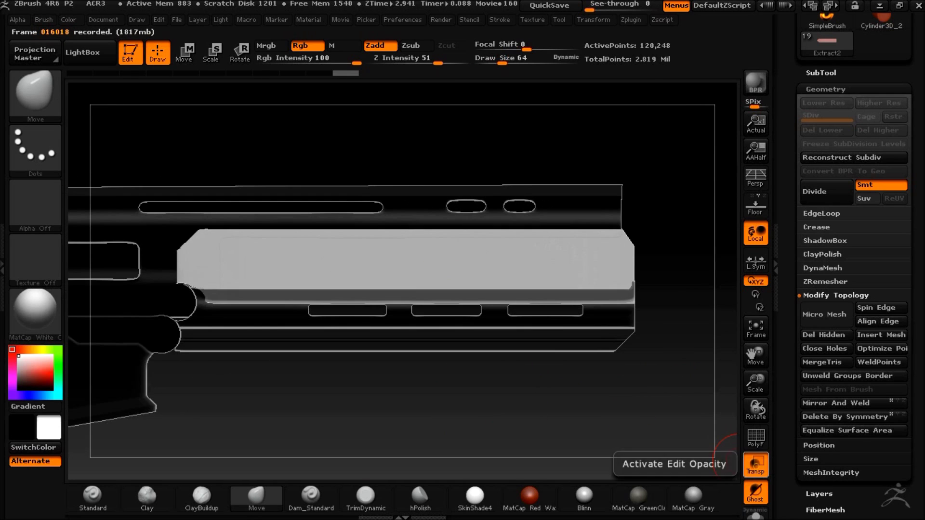
{"action": "left_click_drag", "start_coordinate": [627, 6], "coordinate": [653, 7]}
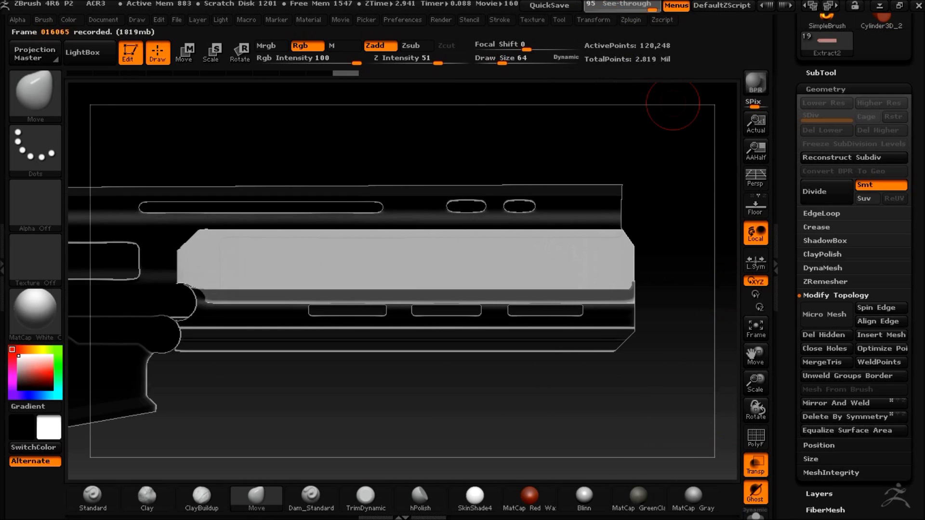
{"action": "left_click_drag", "start_coordinate": [549, 125], "coordinate": [508, 118], "text": "alt"}
{"action": "left_click", "coordinate": [409, 227], "text": "alt"}
{"action": "left_click_drag", "start_coordinate": [402, 157], "coordinate": [557, 184]}
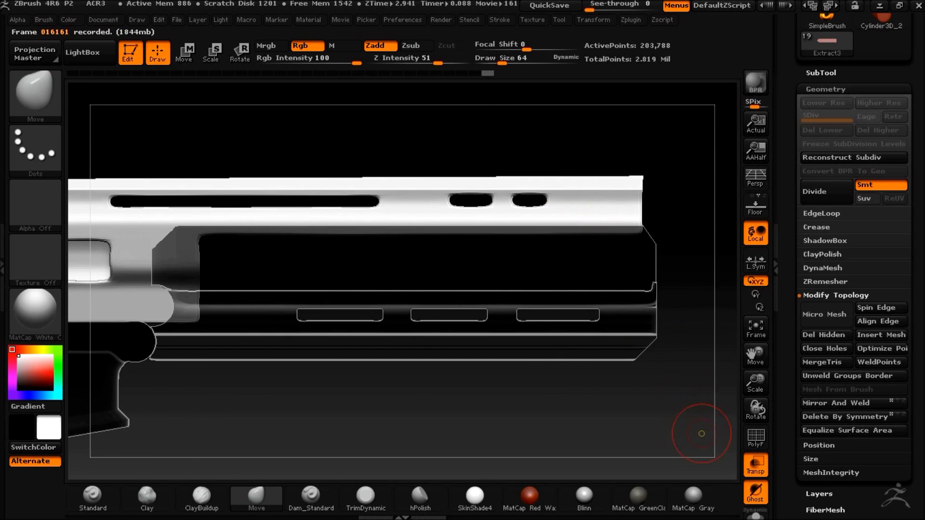
Duplicate the U-shaped trim subtool located above the trigger guard
{"action": "left_click", "coordinate": [821, 73]}
{"action": "left_click", "coordinate": [873, 334]}
{"action": "left_click", "coordinate": [857, 240]}
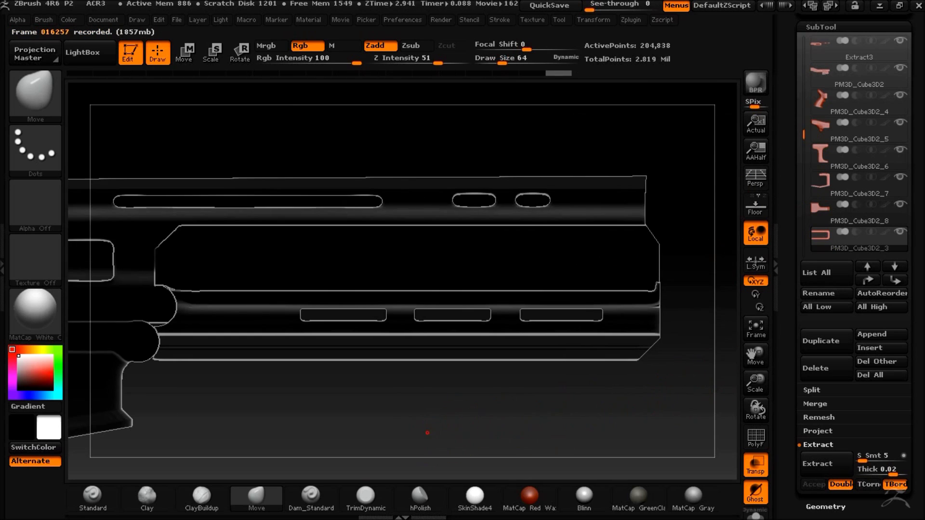
{"action": "left_click_drag", "start_coordinate": [425, 432], "coordinate": [606, 413], "text": "alt"}
{"action": "left_click_drag", "start_coordinate": [506, 423], "coordinate": [693, 397], "text": "alt"}
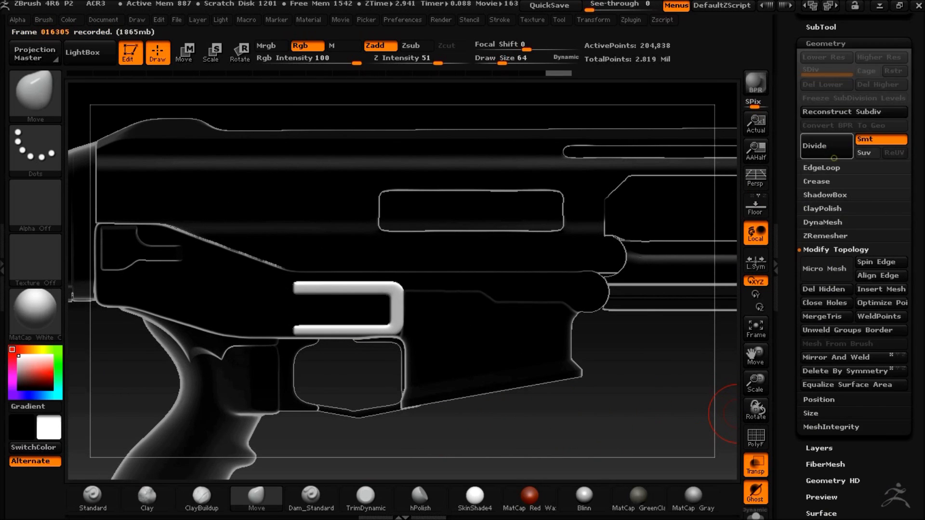
{"action": "left_click", "coordinate": [821, 340]}
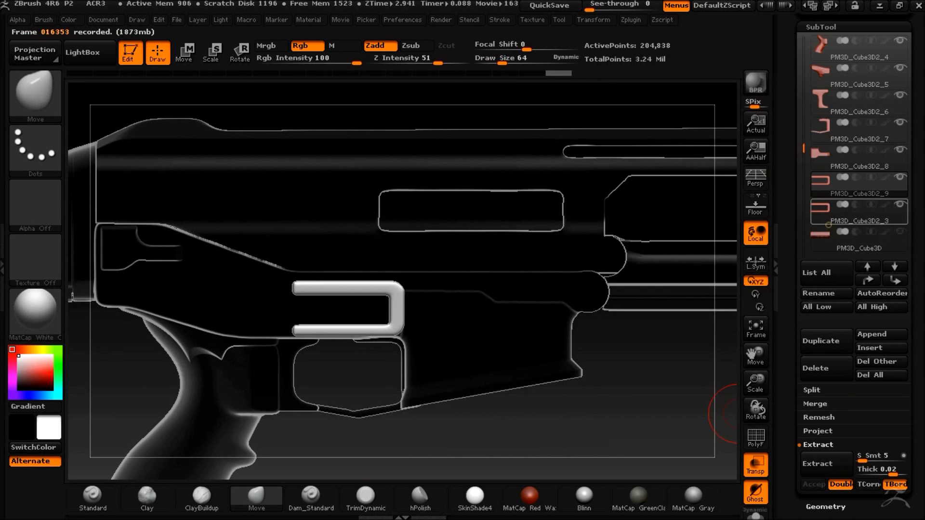
Convert the U-shaped trim subtool to a ShadowBox, clear its masks and show it alone
{"action": "left_click", "coordinate": [826, 507]}
{"action": "left_click", "coordinate": [824, 195]}
{"action": "left_click", "coordinate": [824, 215]}
{"action": "left_click_drag", "start_coordinate": [651, 387], "coordinate": [727, 457], "text": "ctrl"}
{"action": "left_click", "coordinate": [756, 514]}
{"action": "left_click_drag", "start_coordinate": [655, 344], "coordinate": [204, 254]}
{"action": "left_click_drag", "start_coordinate": [600, 250], "coordinate": [470, 247], "text": "alt"}
{"action": "left_click_drag", "start_coordinate": [259, 274], "coordinate": [75, 284], "text": "shift"}
{"action": "left_click_drag", "start_coordinate": [321, 263], "coordinate": [438, 263], "text": "ctrl"}
{"action": "left_click_drag", "start_coordinate": [318, 307], "coordinate": [360, 308], "text": "ctrl"}
{"action": "key", "text": "ctrl+z"}
Center the ShadowBox at X Position 0 and mask a wide rectangle across its front plane with a rectangular mask brush
{"action": "left_click", "coordinate": [35, 93], "text": "ctrl"}
{"action": "left_click", "coordinate": [283, 166], "text": "ctrl"}
{"action": "mouse_move", "coordinate": [162, 248]}
{"action": "left_mouse_down", "text": "ctrl"}
{"action": "mouse_move", "coordinate": [344, 323]}
{"action": "mouse_move", "coordinate": [418, 317]}
{"action": "mouse_move", "coordinate": [437, 336]}
{"action": "mouse_move", "coordinate": [501, 336]}
{"action": "left_mouse_up", "text": "ctrl"}
{"action": "left_click_drag", "start_coordinate": [503, 283], "coordinate": [514, 292], "text": "ctrl"}
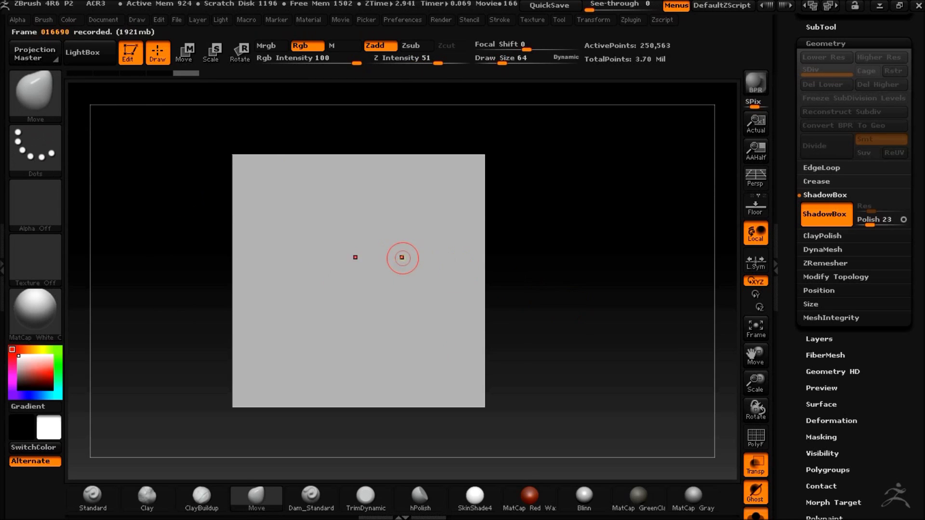
{"action": "left_click", "coordinate": [818, 290]}
{"action": "left_click", "coordinate": [826, 275]}
{"action": "type", "text": "0"}
{"action": "key", "text": "Return"}
{"action": "mouse_move", "coordinate": [254, 248]}
{"action": "left_mouse_down", "text": "ctrl"}
{"action": "mouse_move", "coordinate": [331, 317]}
{"action": "mouse_move", "coordinate": [382, 299]}
{"action": "mouse_move", "coordinate": [446, 330]}
{"action": "mouse_move", "coordinate": [485, 331]}
{"action": "left_mouse_up", "text": "ctrl"}
Cut both upper corners off the masked rectangle diagonally with the MaskCurve brush
{"action": "left_click", "coordinate": [36, 95], "text": "ctrl"}
{"action": "left_click", "coordinate": [118, 165], "text": "ctrl"}
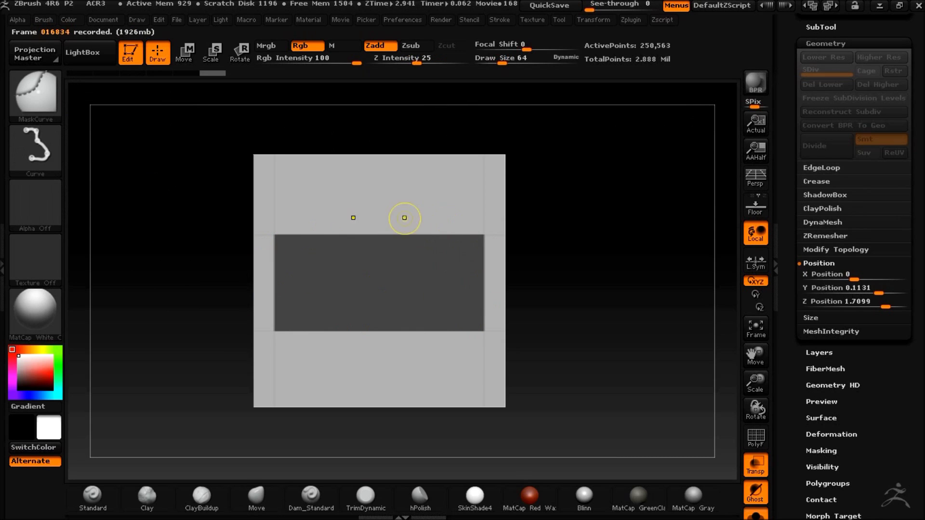
{"action": "left_click_drag", "start_coordinate": [459, 275], "coordinate": [563, 369], "text": "ctrl"}
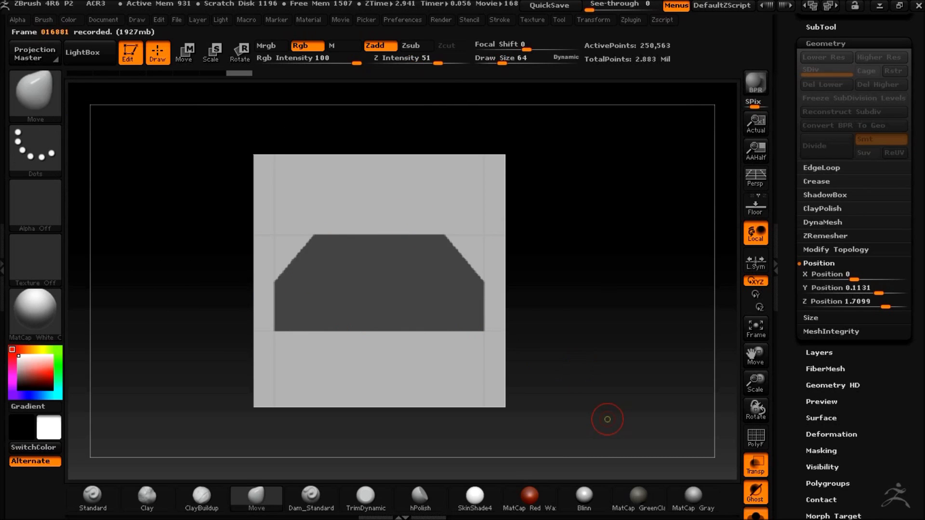
Mask a rectangle on the ShadowBox's side plane and unmask strips from it to leave three separate vertical bars
{"action": "mouse_move", "coordinate": [592, 272]}
{"action": "left_mouse_down"}
{"action": "mouse_move", "coordinate": [653, 259]}
{"action": "mouse_move", "coordinate": [561, 279]}
{"action": "mouse_move", "coordinate": [522, 244]}
{"action": "left_mouse_up"}
{"action": "key", "text": "b"}
{"action": "left_click", "coordinate": [36, 96], "text": "ctrl"}
{"action": "left_click", "coordinate": [282, 166], "text": "ctrl"}
{"action": "mouse_move", "coordinate": [202, 323]}
{"action": "left_mouse_down", "text": "ctrl"}
{"action": "mouse_move", "coordinate": [393, 340]}
{"action": "mouse_move", "coordinate": [484, 328]}
{"action": "mouse_move", "coordinate": [443, 330]}
{"action": "left_mouse_up", "text": "ctrl"}
{"action": "mouse_move", "coordinate": [587, 255]}
{"action": "left_mouse_down", "text": "ctrl"}
{"action": "mouse_move", "coordinate": [387, 310]}
{"action": "mouse_move", "coordinate": [349, 304]}
{"action": "mouse_move", "coordinate": [361, 326]}
{"action": "left_mouse_up", "text": "ctrl"}
{"action": "left_click_drag", "start_coordinate": [339, 248], "coordinate": [345, 310], "text": "ctrl+alt"}
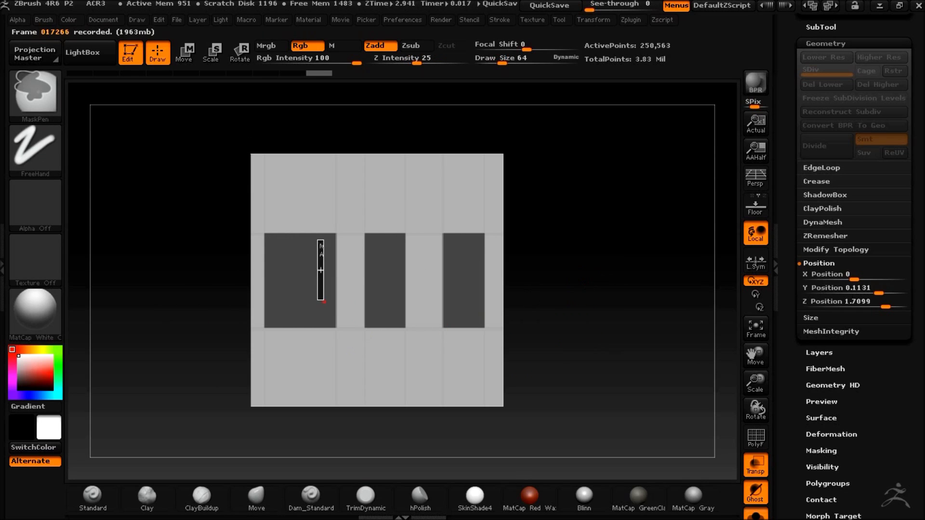
{"action": "mouse_move", "coordinate": [568, 280]}
{"action": "left_mouse_down", "text": "ctrl"}
{"action": "mouse_move", "coordinate": [360, 341]}
{"action": "mouse_move", "coordinate": [295, 337]}
{"action": "left_mouse_up", "text": "ctrl"}
{"action": "mouse_move", "coordinate": [580, 260]}
{"action": "left_mouse_down", "text": "ctrl"}
{"action": "mouse_move", "coordinate": [614, 360]}
{"action": "mouse_move", "coordinate": [334, 330]}
{"action": "left_mouse_up", "text": "ctrl"}
Show the whole rifle again and turn off ShadowBox to convert the three bars into a regular mesh
{"action": "left_click_drag", "start_coordinate": [605, 245], "coordinate": [585, 282]}
{"action": "left_click", "coordinate": [756, 515]}
{"action": "left_click_drag", "start_coordinate": [647, 357], "coordinate": [640, 433]}
{"action": "left_click_drag", "start_coordinate": [601, 408], "coordinate": [594, 442]}
{"action": "left_click", "coordinate": [825, 195]}
{"action": "left_click", "coordinate": [824, 214]}
Remesh the three bars with DynaMesh at resolution 96
{"action": "left_click_drag", "start_coordinate": [591, 342], "coordinate": [621, 342], "text": "shift"}
{"action": "left_click", "coordinate": [824, 250]}
{"action": "left_click_drag", "start_coordinate": [824, 260], "coordinate": [817, 260]}
{"action": "left_click_drag", "start_coordinate": [592, 334], "coordinate": [648, 365], "text": "ctrl"}
{"action": "type", "text": "96"}
{"action": "key", "text": "Return"}
{"action": "left_click_drag", "start_coordinate": [690, 338], "coordinate": [612, 382], "text": "ctrl"}
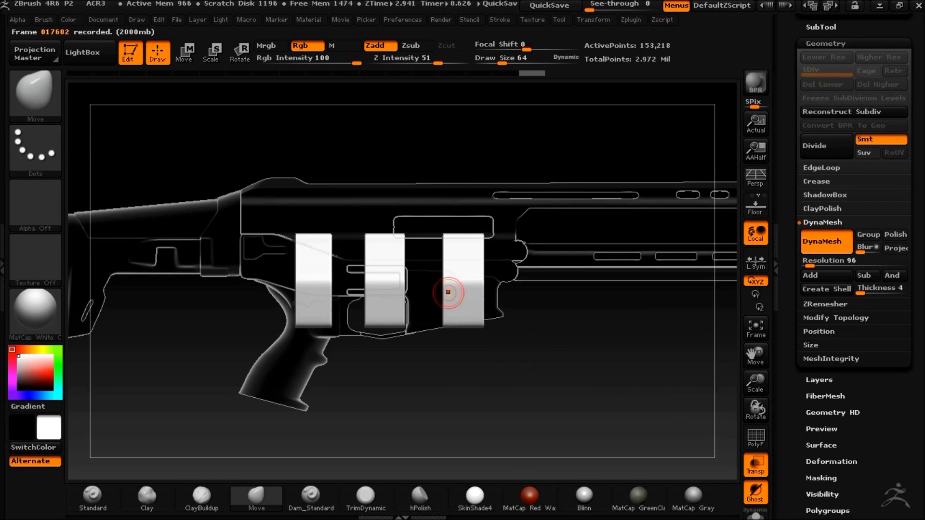
Scale the three bars down to an XYZ Size of 0.3231
{"action": "left_click", "coordinate": [811, 345]}
{"action": "left_click_drag", "start_coordinate": [869, 290], "coordinate": [861, 289]}
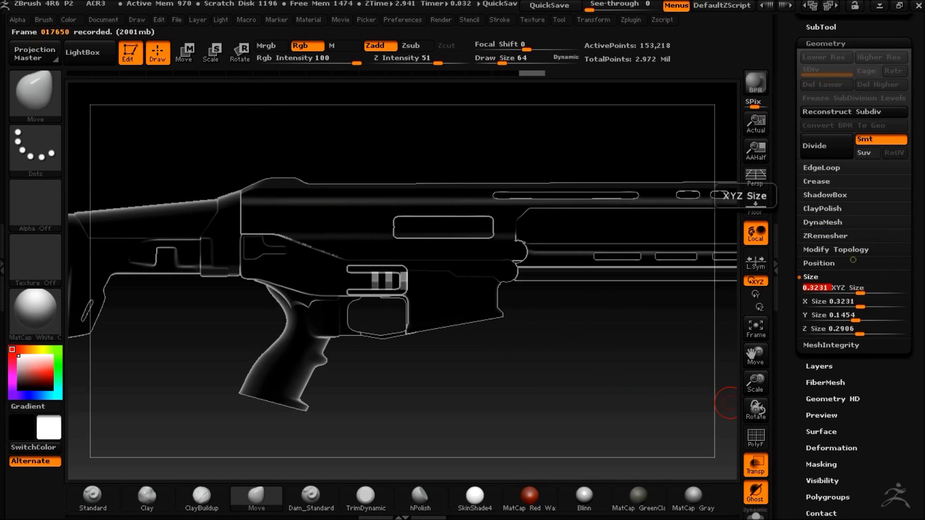
{"action": "left_click_drag", "start_coordinate": [686, 416], "coordinate": [674, 386]}
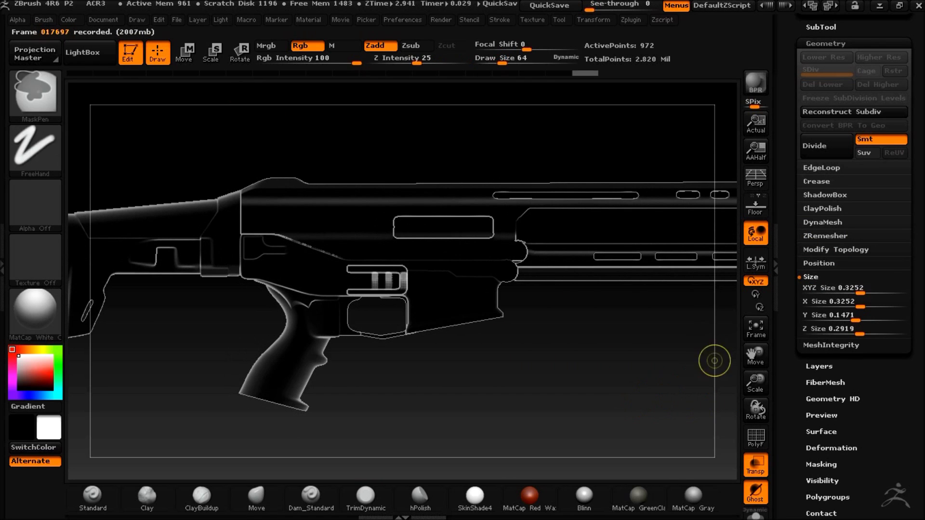
Undo the last remesh and remesh the bars with DynaMesh at resolution 152
{"action": "key", "text": "ctrl+z"}
{"action": "left_click", "coordinate": [822, 222]}
{"action": "left_click", "coordinate": [814, 260]}
{"action": "type", "text": "152"}
{"action": "key", "text": "Return"}
{"action": "left_click_drag", "start_coordinate": [601, 371], "coordinate": [685, 434], "text": "ctrl"}
Save the project and move the three bars straight up above the rifle's top with the transpose Move tool
{"action": "left_click_drag", "start_coordinate": [590, 392], "coordinate": [491, 380]}
{"action": "left_click", "coordinate": [240, 53]}
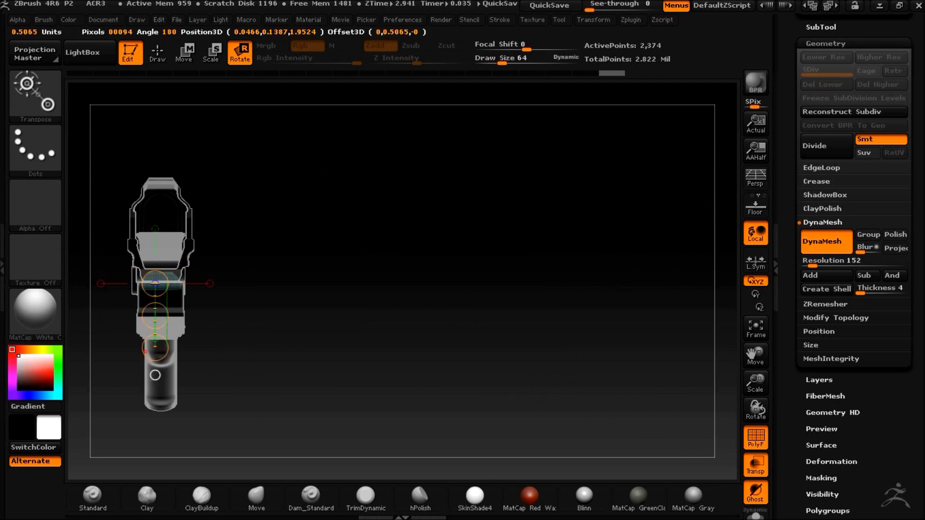
{"action": "left_click_drag", "start_coordinate": [154, 318], "coordinate": [155, 387]}
{"action": "key", "text": "ctrl+s"}
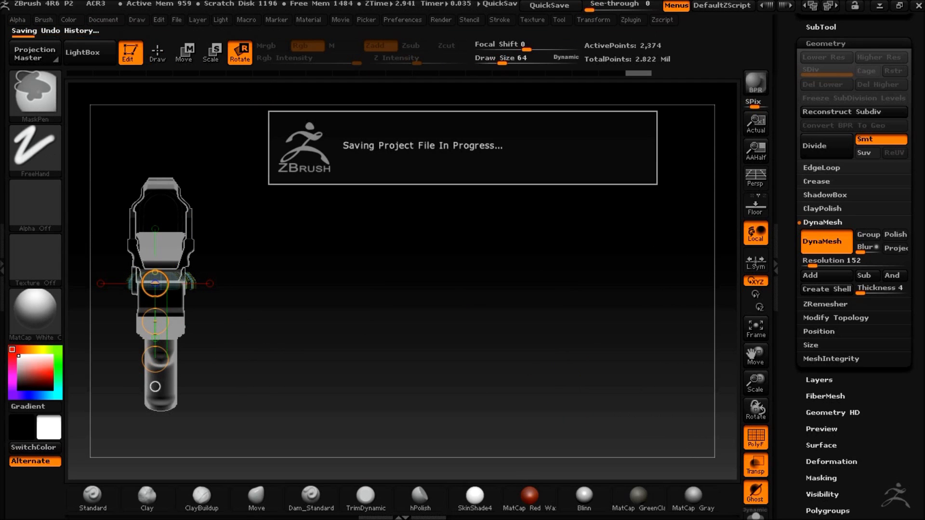
{"action": "key", "text": "ctrl+z"}
{"action": "left_click_drag", "start_coordinate": [241, 277], "coordinate": [260, 280]}
{"action": "left_click_drag", "start_coordinate": [260, 279], "coordinate": [443, 287], "text": "alt"}
{"action": "left_click_drag", "start_coordinate": [364, 304], "coordinate": [372, 311]}
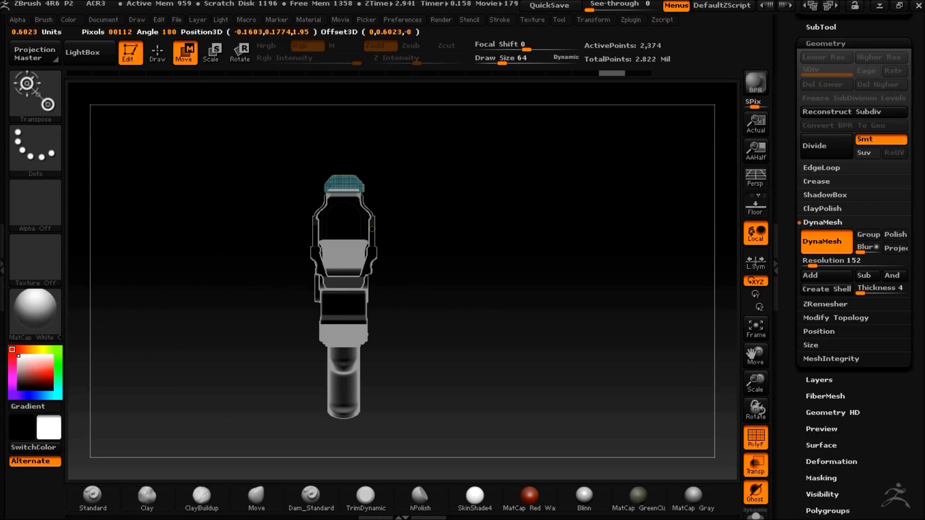
{"action": "key", "text": "ctrl+shift+z"}
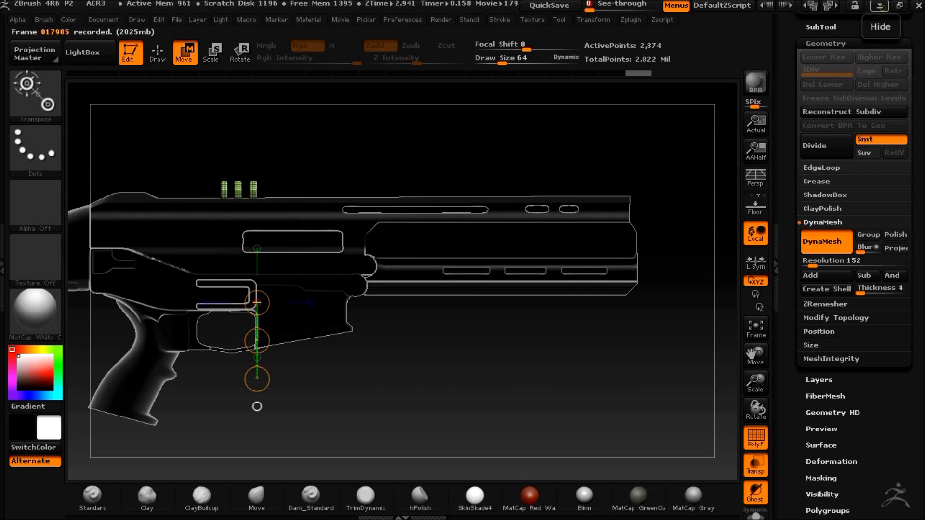
Move the three bars forward along the rifle's top toward the handguard's front end
{"action": "left_click_drag", "start_coordinate": [438, 382], "coordinate": [466, 388], "text": "alt"}
{"action": "left_click_drag", "start_coordinate": [285, 197], "coordinate": [456, 197], "text": "shift"}
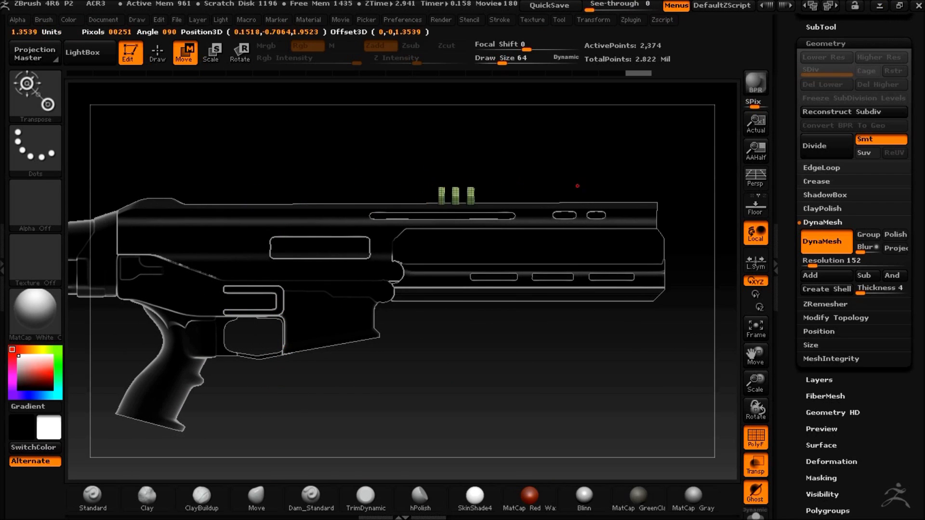
{"action": "left_click_drag", "start_coordinate": [702, 186], "coordinate": [737, 186]}
Scale the three bars down to rail-tooth size with the transpose Scale tool, judged from the top view
{"action": "left_click_drag", "start_coordinate": [674, 309], "coordinate": [316, 360], "text": "shift"}
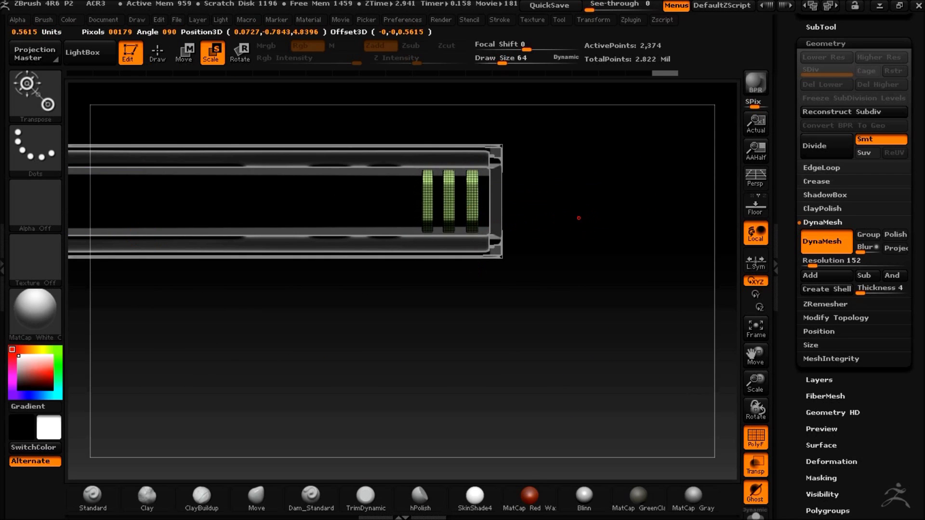
{"action": "key", "text": "ctrl+shift+z"}
{"action": "key", "text": "ctrl+shift+z"}
{"action": "key", "text": "ctrl+shift+z"}
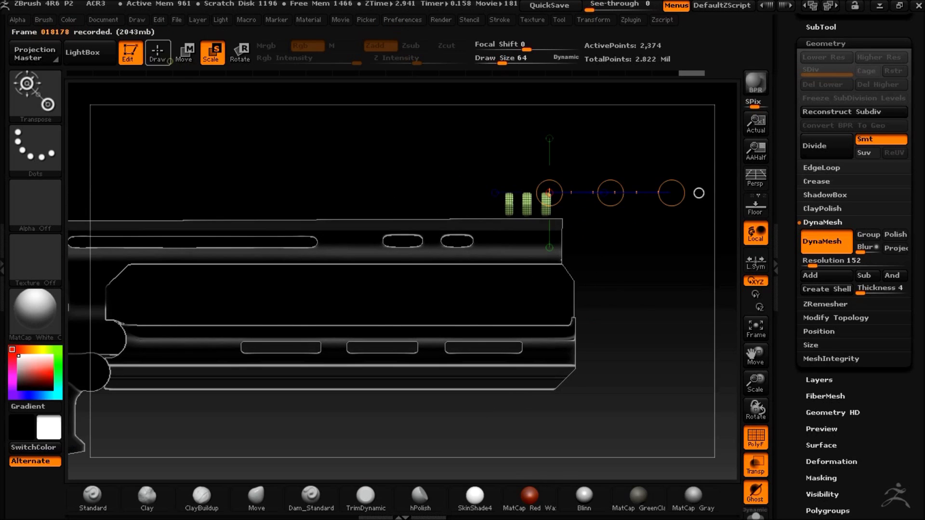
Clip the three rail teeth flat along a horizontal line and move them down onto the top rail
{"action": "key", "text": "ctrl+shift"}
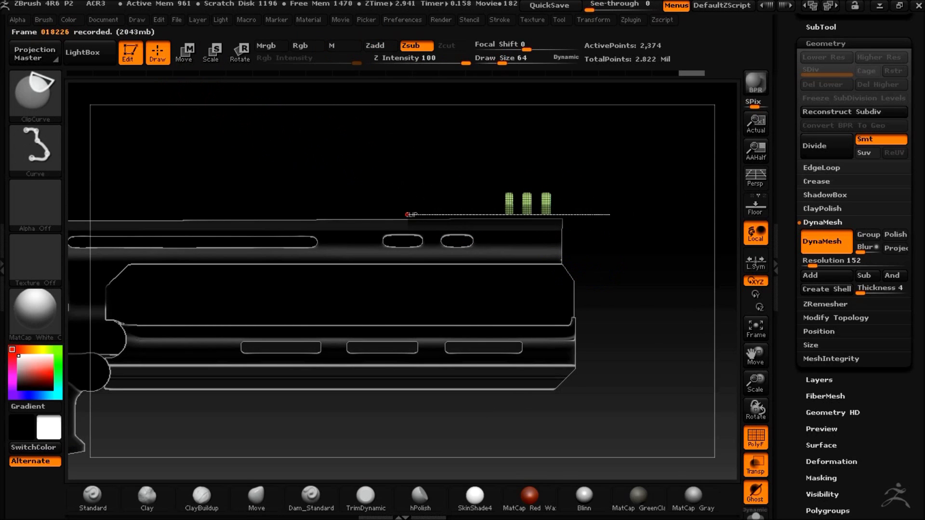
{"action": "left_click_drag", "start_coordinate": [409, 214], "coordinate": [402, 210], "text": "ctrl+shift"}
{"action": "key", "text": "w"}
{"action": "left_click_drag", "start_coordinate": [526, 211], "coordinate": [521, 264], "text": "shift"}
Turn off the polyframe and transparent display, and shift the three teeth forward to the rail's front end
{"action": "key", "text": "shift+f"}
{"action": "left_click", "coordinate": [755, 465]}
{"action": "left_click_drag", "start_coordinate": [661, 334], "coordinate": [663, 213], "text": "shift"}
{"action": "left_click_drag", "start_coordinate": [578, 246], "coordinate": [573, 245]}
{"action": "left_click_drag", "start_coordinate": [651, 202], "coordinate": [687, 190]}
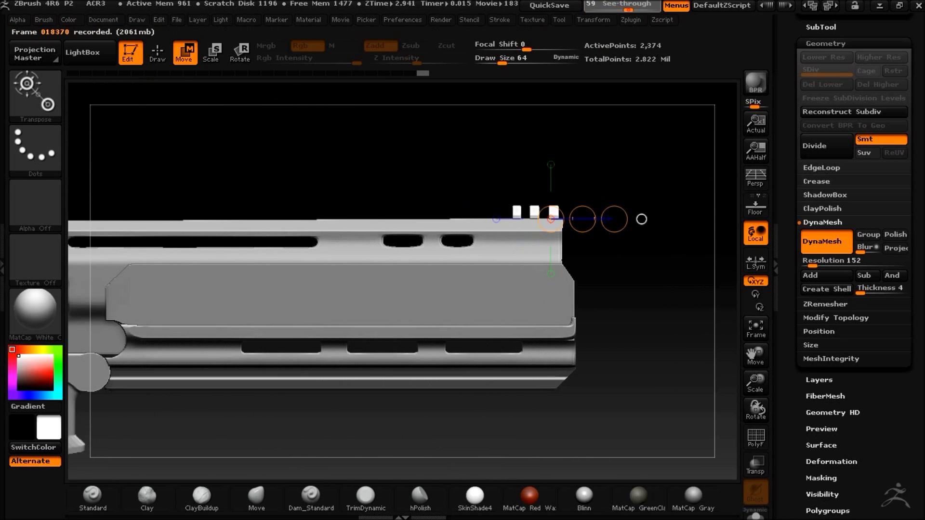
{"action": "mouse_move", "coordinate": [636, 198]}
{"action": "left_mouse_down"}
{"action": "mouse_move", "coordinate": [674, 185]}
{"action": "mouse_move", "coordinate": [640, 195]}
{"action": "mouse_move", "coordinate": [646, 205]}
{"action": "left_mouse_up"}
{"action": "left_click_drag", "start_coordinate": [646, 205], "coordinate": [698, 208], "text": "alt"}
Duplicate the three-tooth set rearward along the rail at even spacing to make twelve teeth, and merge the copies down
{"action": "left_click", "coordinate": [821, 28]}
{"action": "left_click", "coordinate": [821, 341]}
{"action": "left_click_drag", "start_coordinate": [635, 223], "coordinate": [592, 227]}
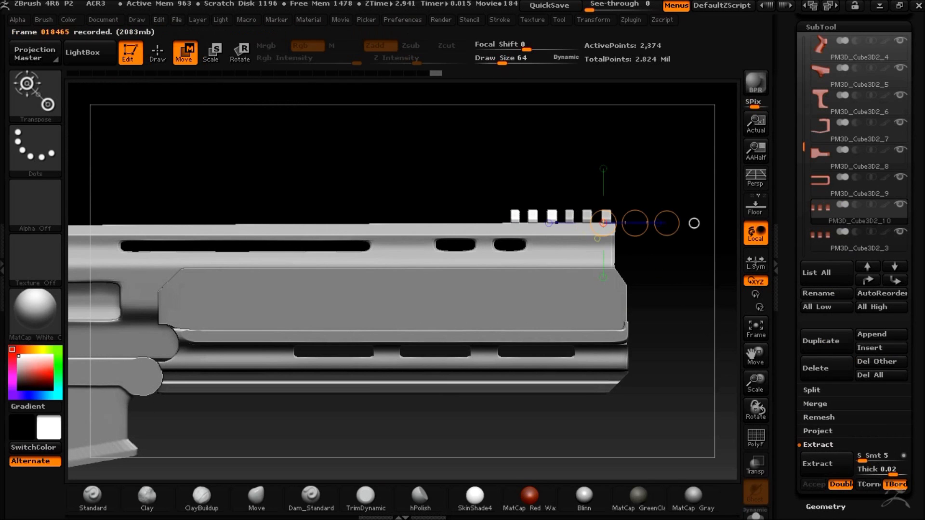
{"action": "left_click", "coordinate": [821, 341]}
{"action": "left_click_drag", "start_coordinate": [635, 223], "coordinate": [615, 226]}
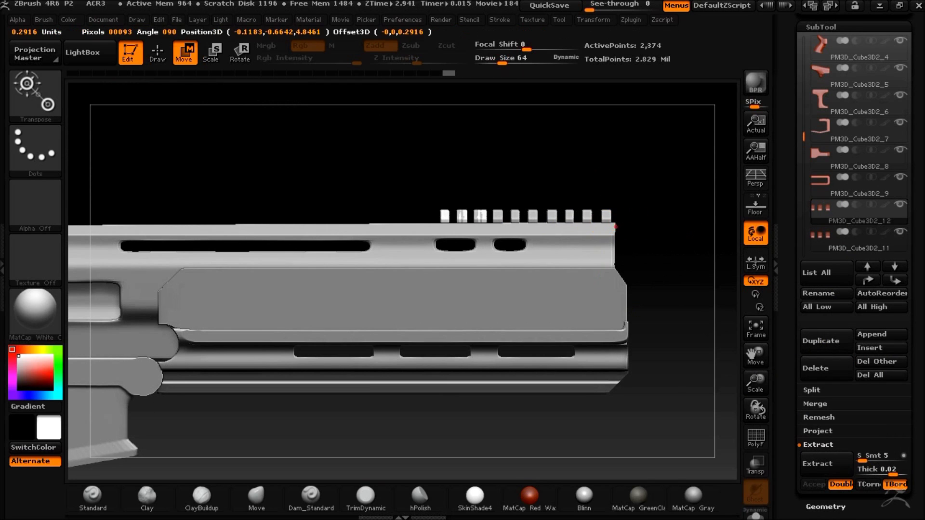
{"action": "left_click", "coordinate": [814, 404]}
{"action": "left_click", "coordinate": [825, 415]}
{"action": "key", "text": "Return"}
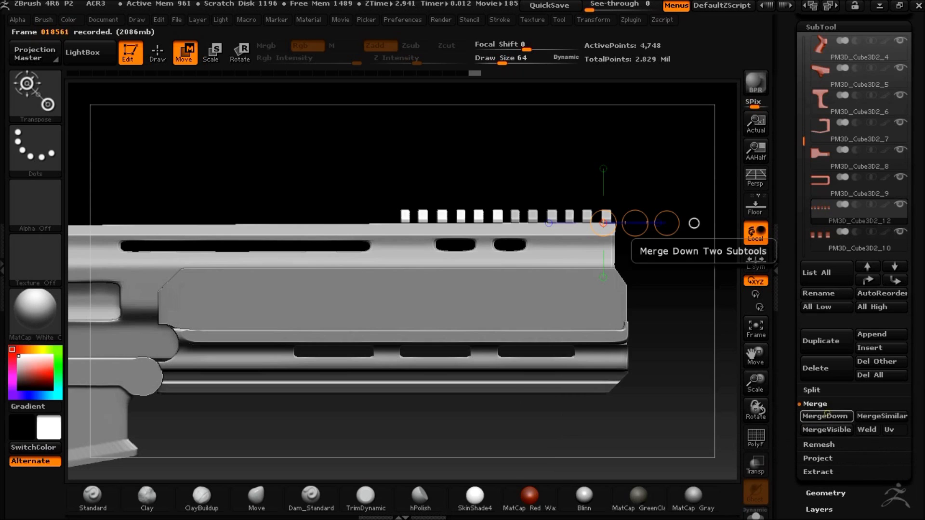
Duplicate the tooth sections rearward until they cover the full length of the upper receiver
{"action": "left_click_drag", "start_coordinate": [634, 223], "coordinate": [521, 220], "text": "ctrl"}
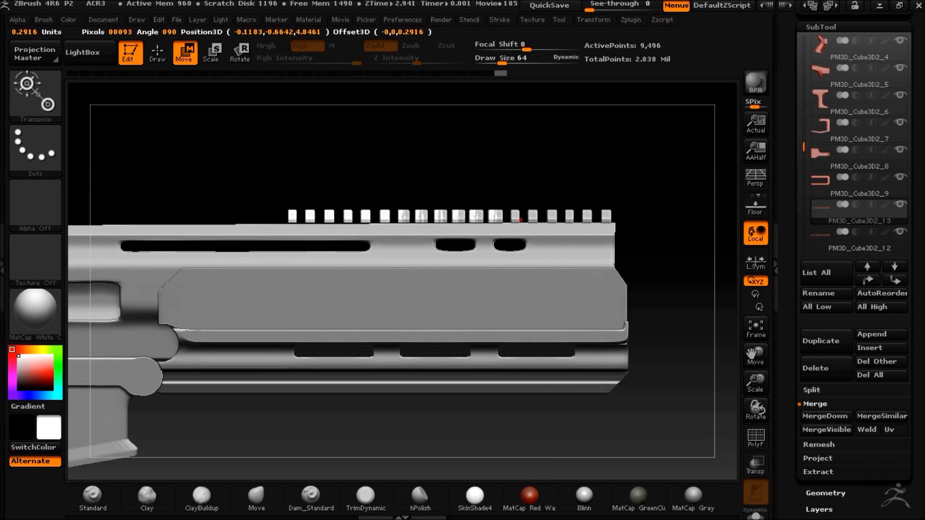
{"action": "mouse_move", "coordinate": [441, 400]}
{"action": "left_mouse_down", "text": "alt"}
{"action": "mouse_move", "coordinate": [433, 415]}
{"action": "mouse_move", "coordinate": [516, 426]}
{"action": "mouse_move", "coordinate": [519, 434]}
{"action": "mouse_move", "coordinate": [492, 415]}
{"action": "mouse_move", "coordinate": [544, 414]}
{"action": "left_mouse_up", "text": "alt"}
{"action": "mouse_move", "coordinate": [680, 246]}
{"action": "left_mouse_down", "text": "shift"}
{"action": "mouse_move", "coordinate": [722, 246]}
{"action": "mouse_move", "coordinate": [632, 246]}
{"action": "left_mouse_up", "text": "shift"}
{"action": "left_click_drag", "start_coordinate": [700, 246], "coordinate": [677, 250], "text": "ctrl"}
Shift the tooth sections sideways one by one so they all sit centered across the width of the top rail
{"action": "mouse_move", "coordinate": [552, 217]}
{"action": "left_mouse_down"}
{"action": "mouse_move", "coordinate": [535, 327]}
{"action": "mouse_move", "coordinate": [563, 411]}
{"action": "left_mouse_up"}
{"action": "left_click", "coordinate": [528, 219], "text": "alt"}
{"action": "left_click_drag", "start_coordinate": [528, 228], "coordinate": [528, 344], "text": "shift"}
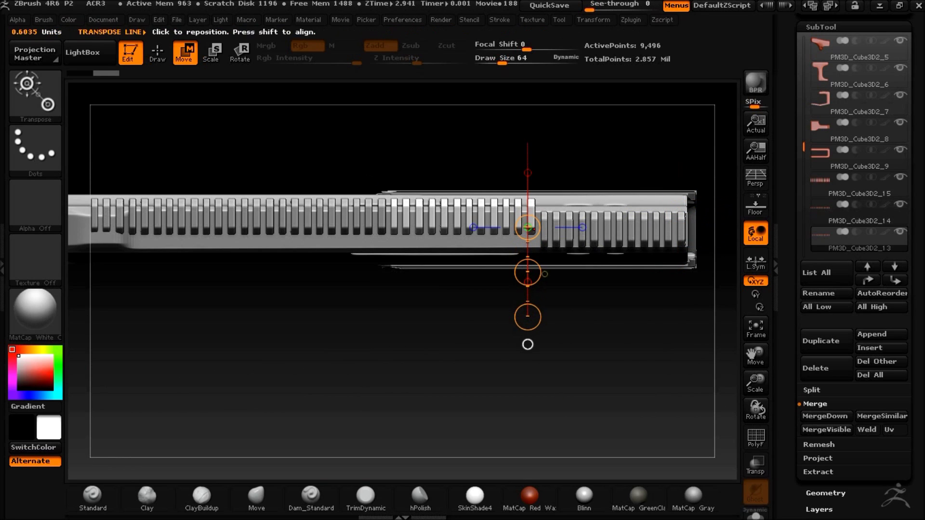
{"action": "left_click", "coordinate": [511, 268], "text": "alt"}
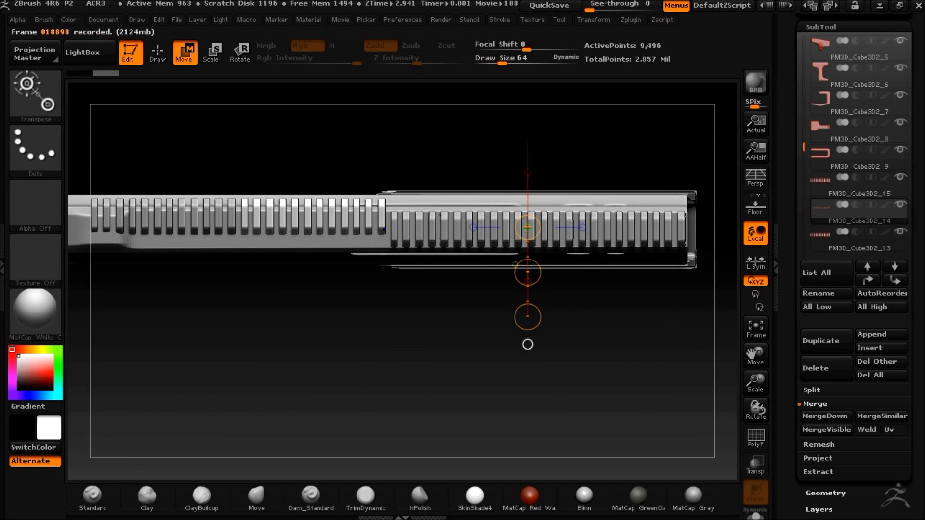
{"action": "left_click", "coordinate": [330, 230], "text": "alt"}
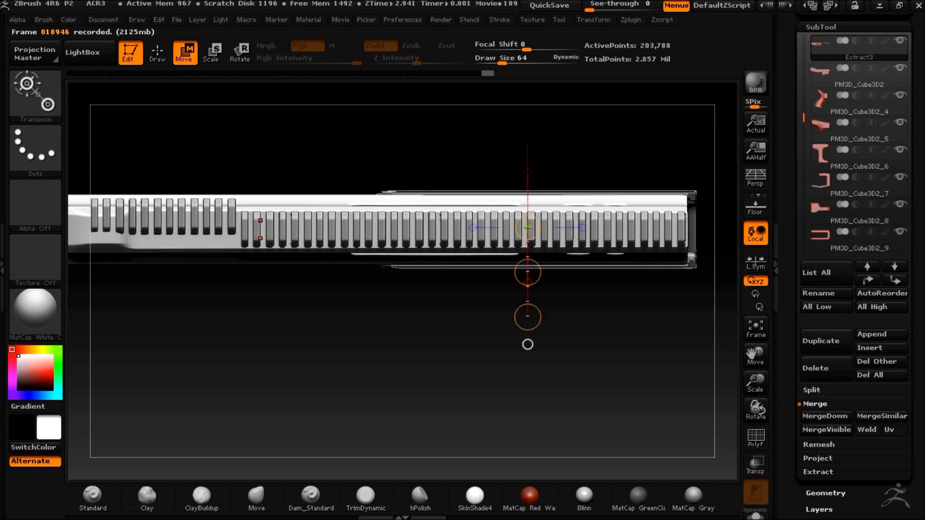
{"action": "left_click", "coordinate": [229, 232], "text": "alt"}
{"action": "left_click_drag", "start_coordinate": [526, 272], "coordinate": [516, 285], "text": "shift"}
Lower the tooth sections one by one so they sit flush on the top surface of the rail
{"action": "left_click_drag", "start_coordinate": [347, 366], "coordinate": [354, 189], "text": "shift"}
{"action": "left_click_drag", "start_coordinate": [235, 208], "coordinate": [236, 242], "text": "shift"}
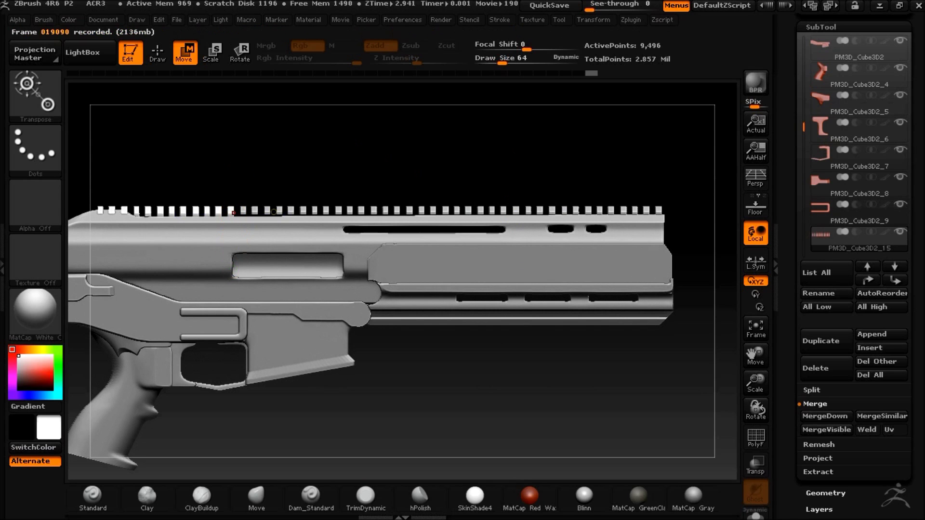
{"action": "left_click", "coordinate": [316, 213], "text": "alt"}
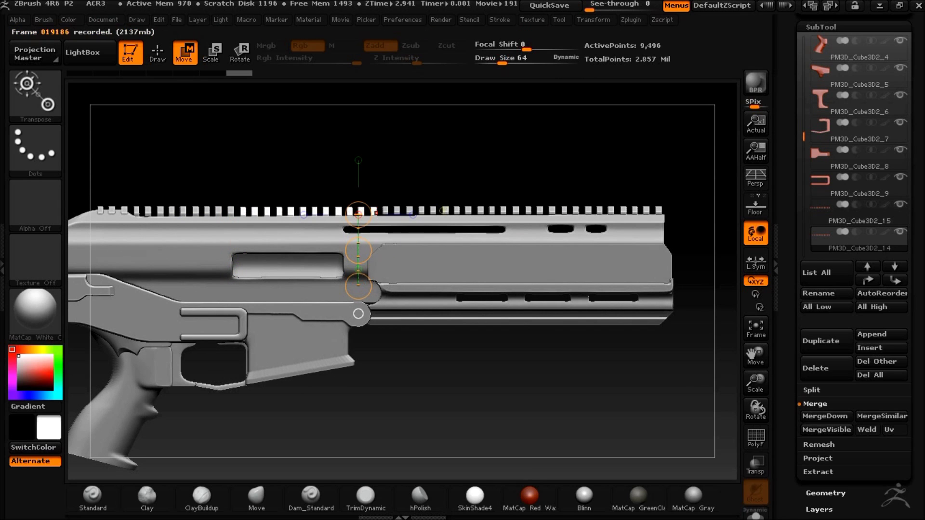
{"action": "left_click", "coordinate": [447, 213], "text": "alt"}
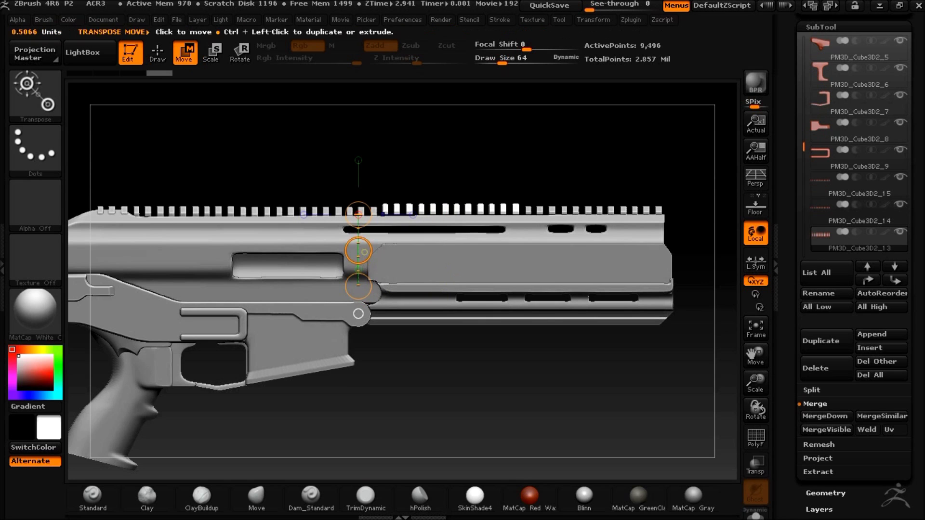
Isolate the rear tooth section's nine front teeth and delete the three hidden teeth at the receiver's rear end
{"action": "left_click_drag", "start_coordinate": [382, 216], "coordinate": [478, 225], "text": "alt"}
{"action": "left_click", "coordinate": [255, 219], "text": "alt"}
{"action": "left_click_drag", "start_coordinate": [263, 179], "coordinate": [272, 148]}
{"action": "key", "text": "q"}
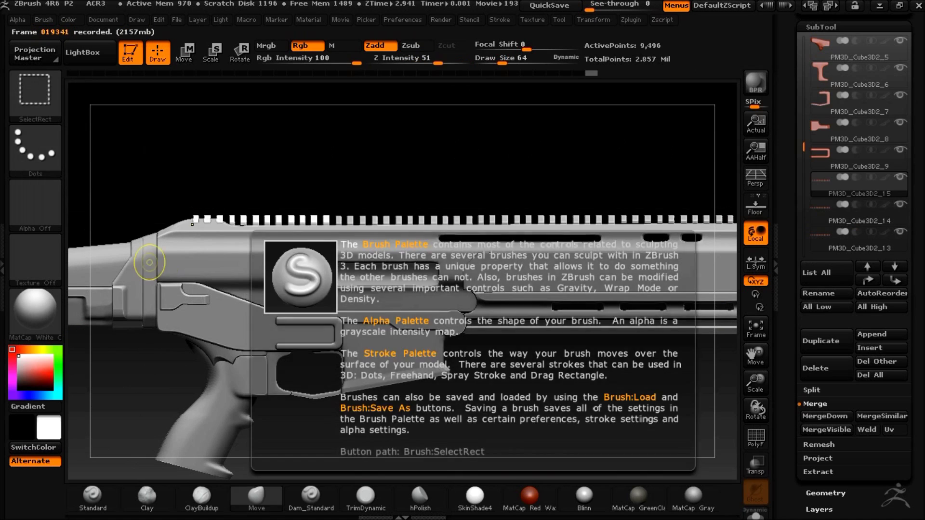
{"action": "mouse_move", "coordinate": [144, 161]}
{"action": "left_mouse_down", "text": "ctrl+shift"}
{"action": "mouse_move", "coordinate": [183, 233]}
{"action": "mouse_move", "coordinate": [227, 276]}
{"action": "left_mouse_up", "text": "ctrl+shift"}
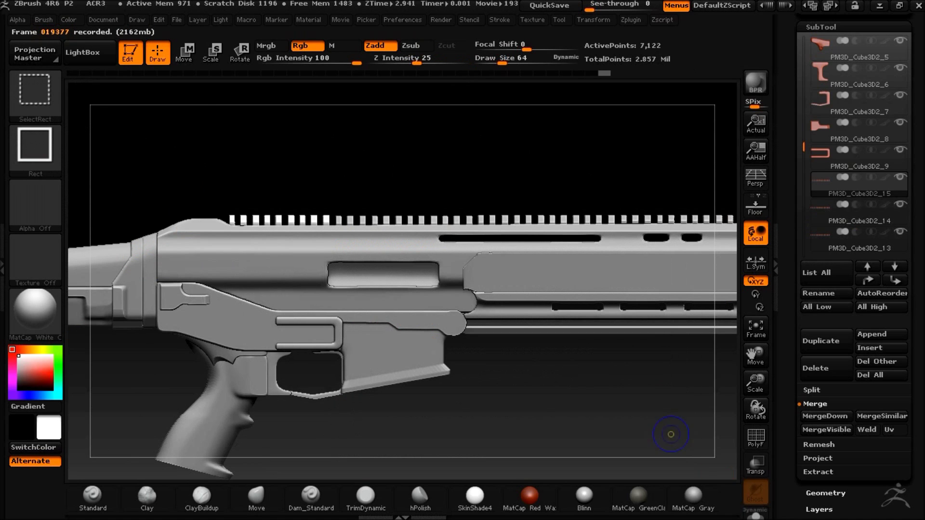
{"action": "left_click", "coordinate": [835, 493]}
{"action": "left_click", "coordinate": [819, 316]}
{"action": "left_click", "coordinate": [826, 289]}
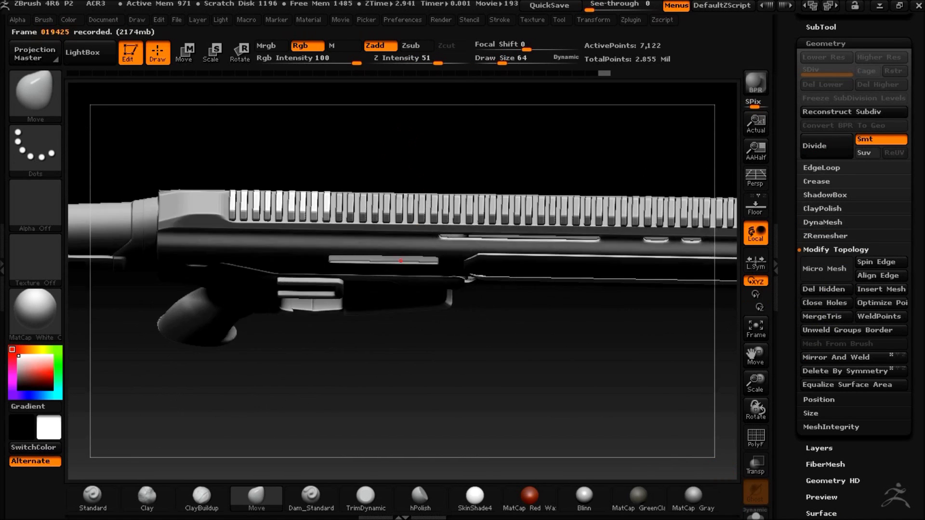